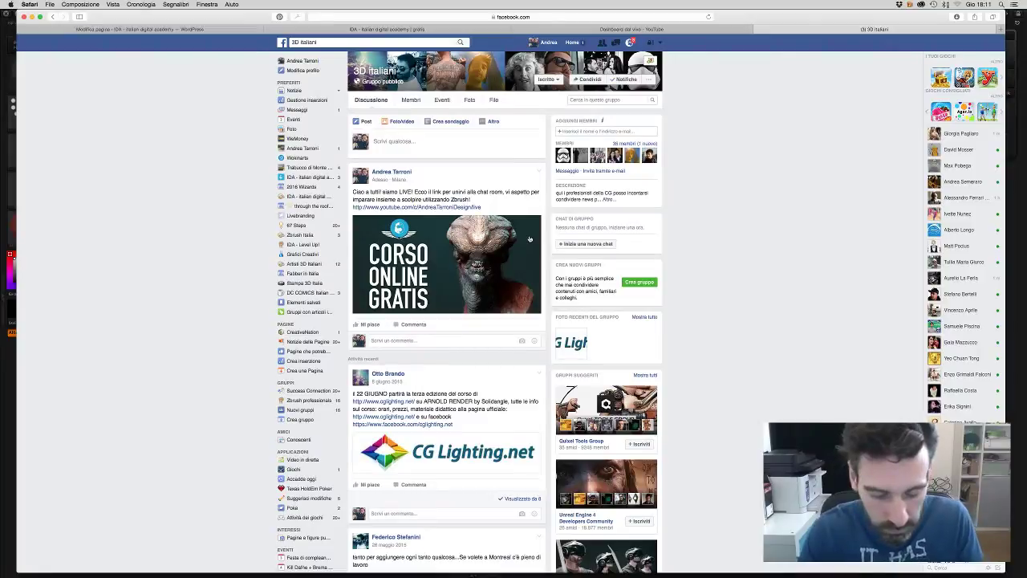
- Open the IDA gratis page in the WordPress editor and scroll to its LMS Page Builder layout
left_click(631, 29)
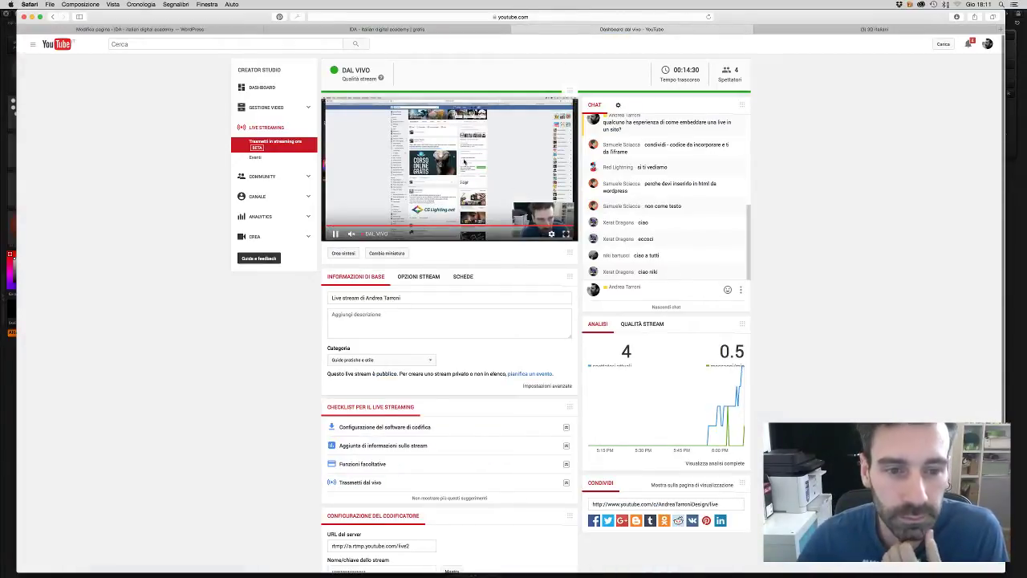
key("ctrl+shift+Tab")
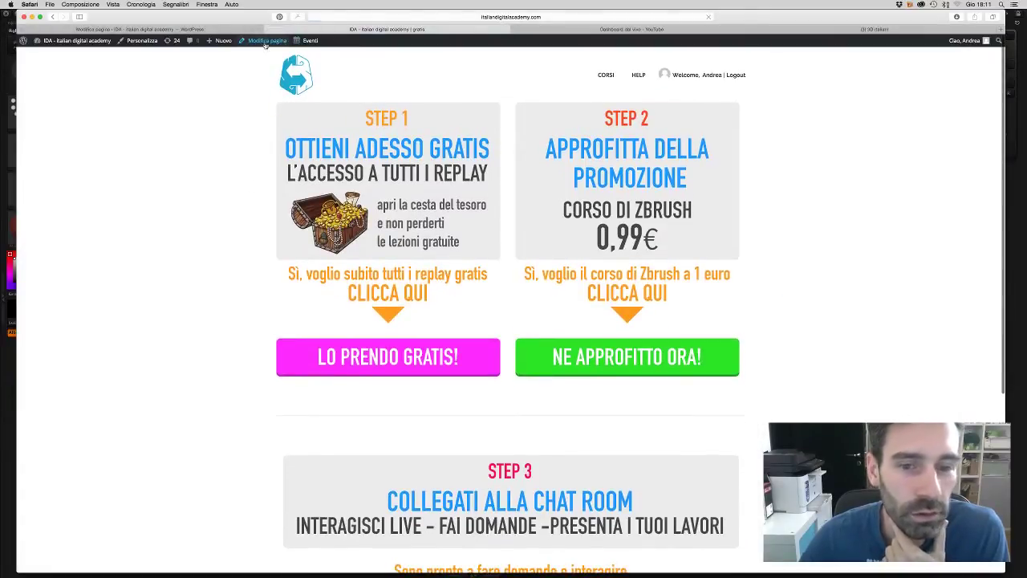
left_click(266, 41)
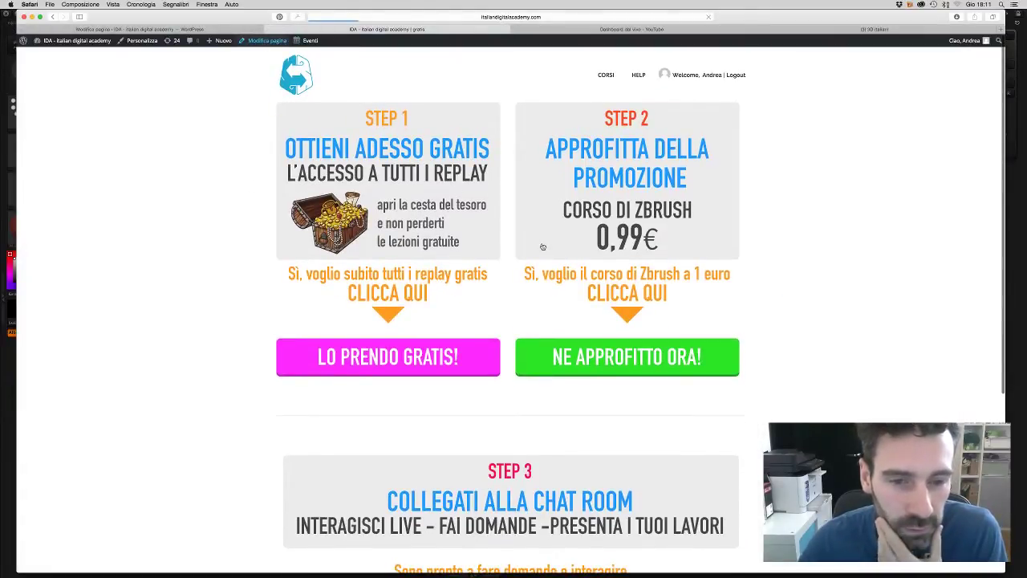
scroll(671, 350, "down", 5)
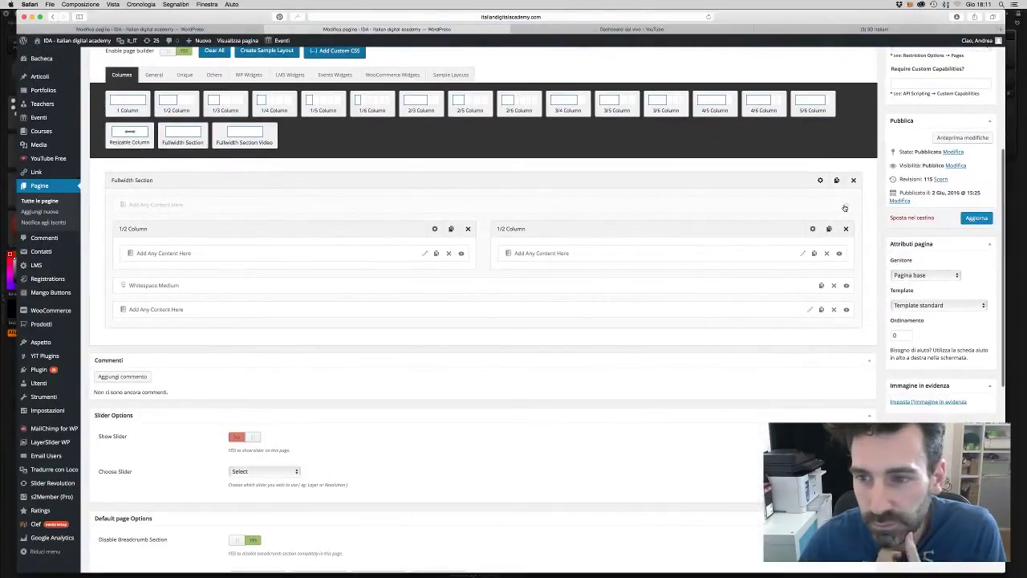
- Save the live-embed 'Add Any Content Here' block settings and update the gratis page
left_click(511, 245)
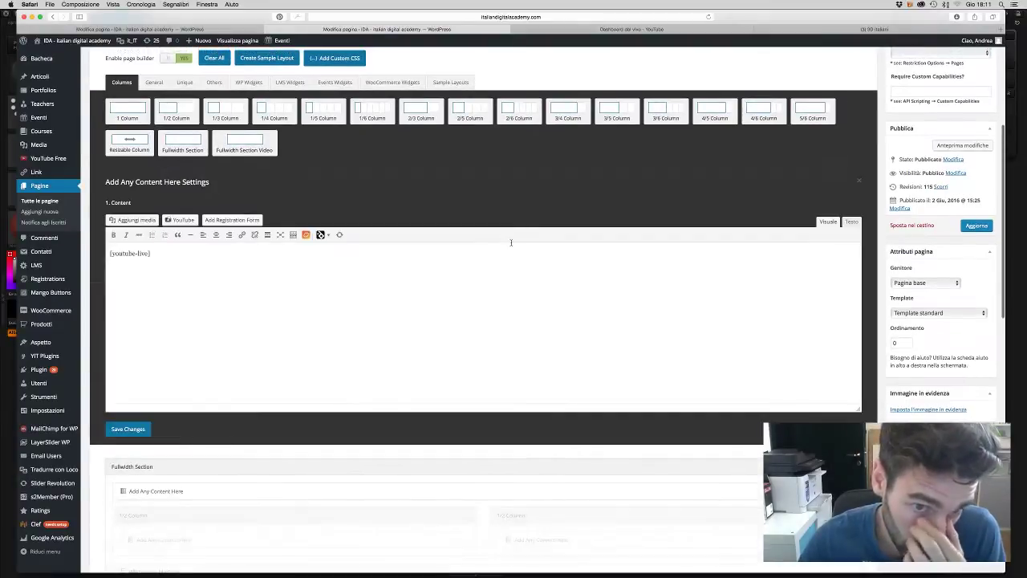
left_click(127, 428)
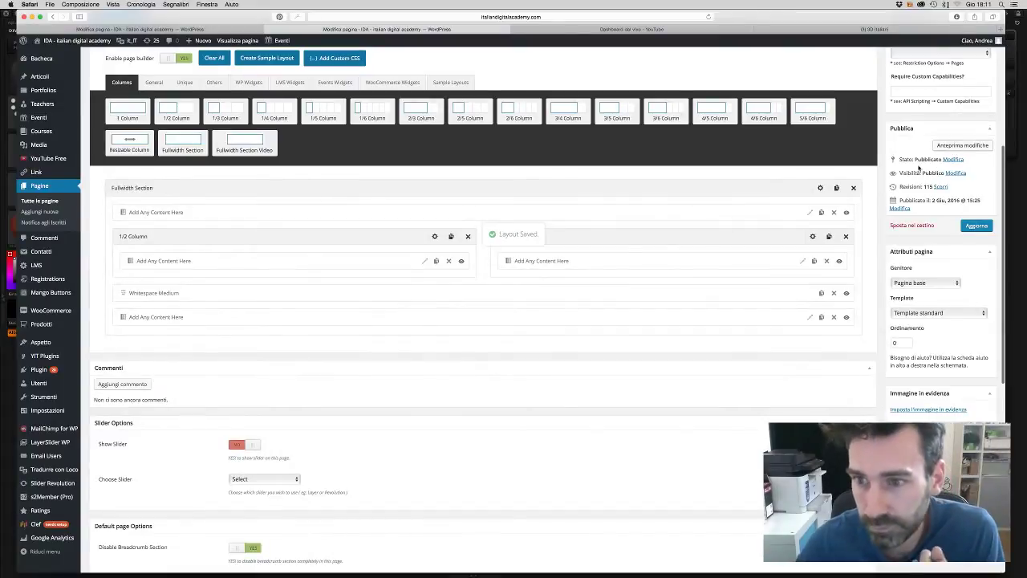
left_click(976, 227)
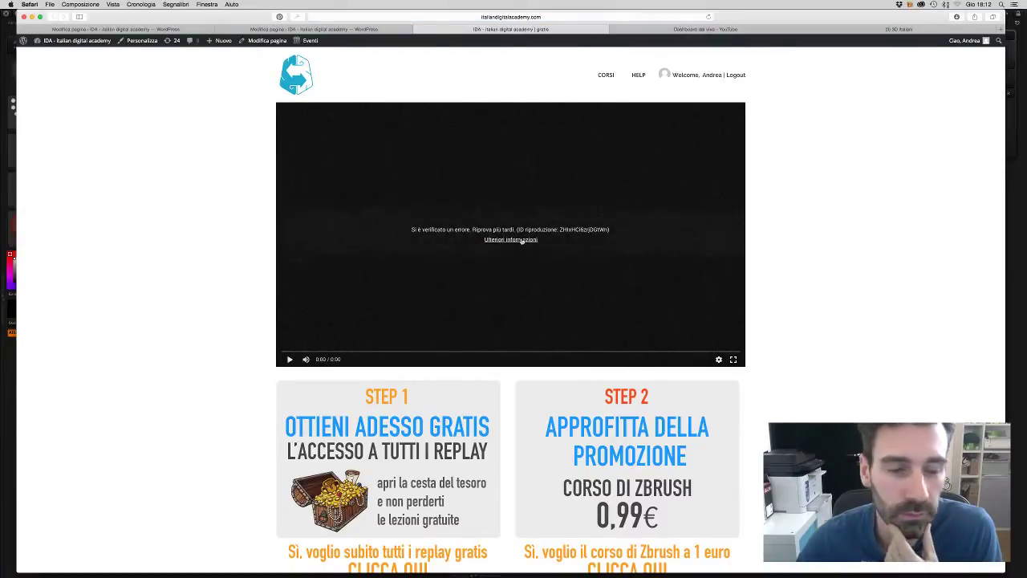
- Close the gratis page preview and look over the YouTube live dashboard
left_click(417, 30)
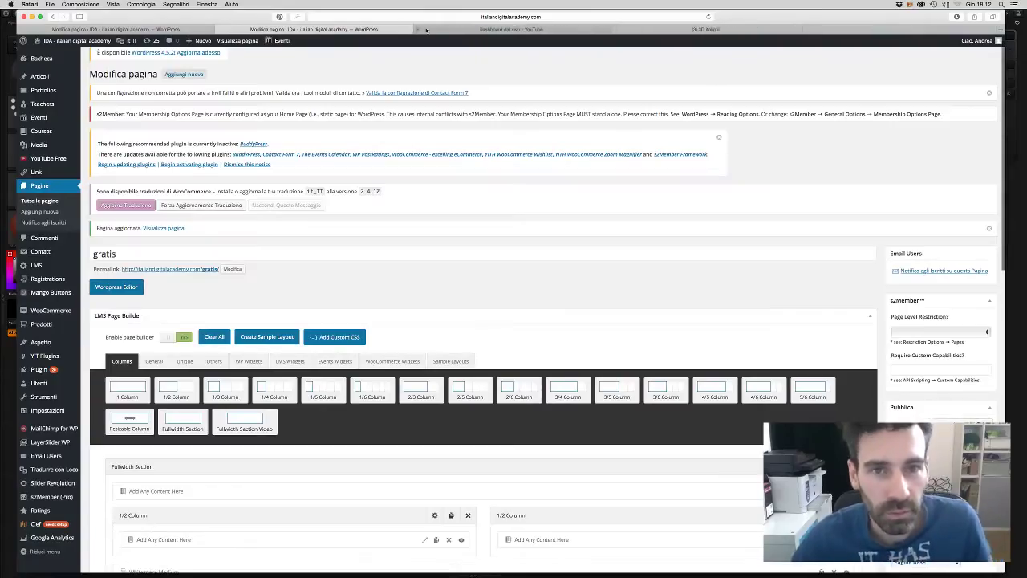
left_click(511, 30)
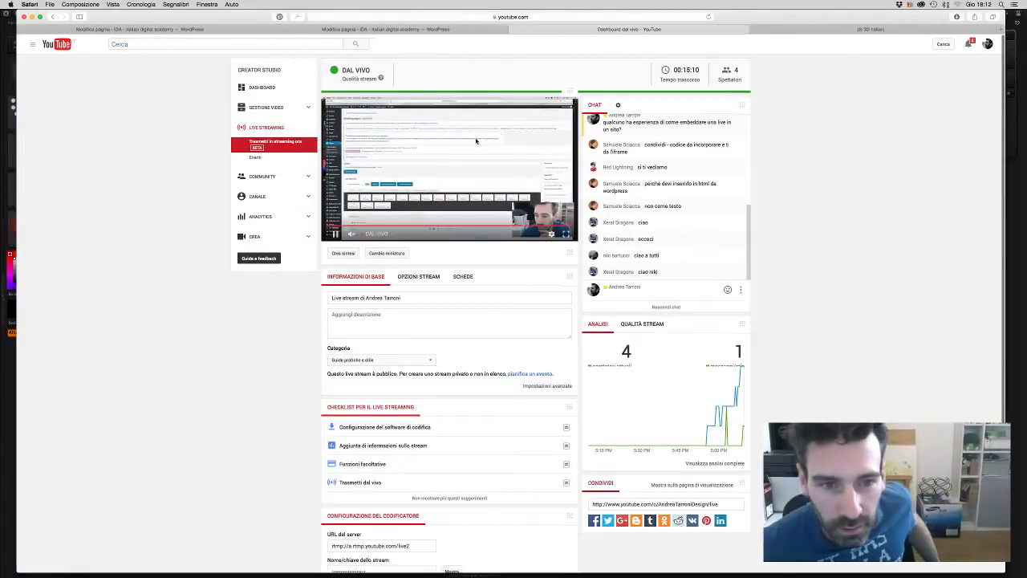
scroll(659, 375, "down", 2)
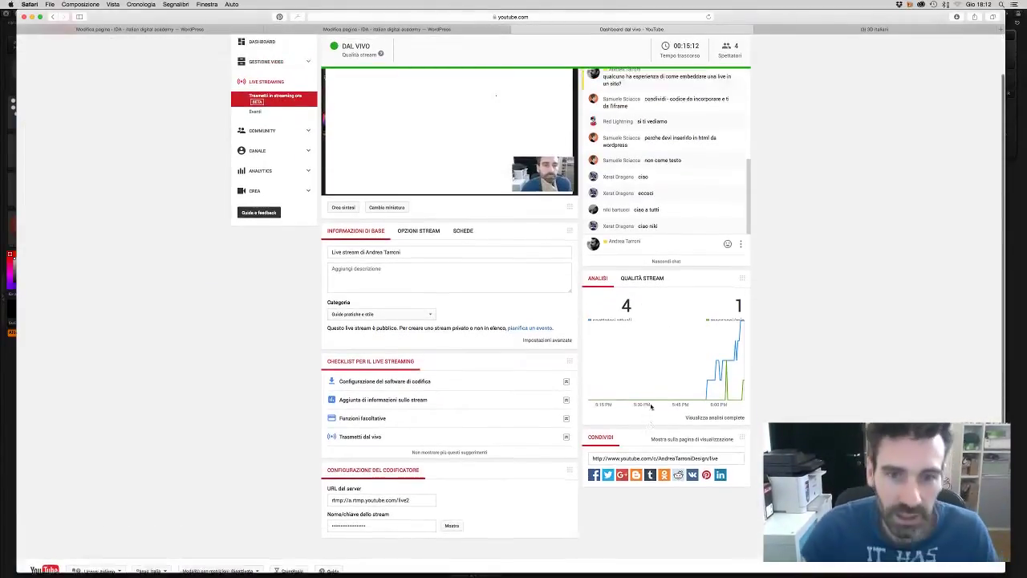
scroll(602, 241, "up", 2)
- Read the IDA page's new Facebook messages, then return to the 3D Italiani group
left_click(851, 29)
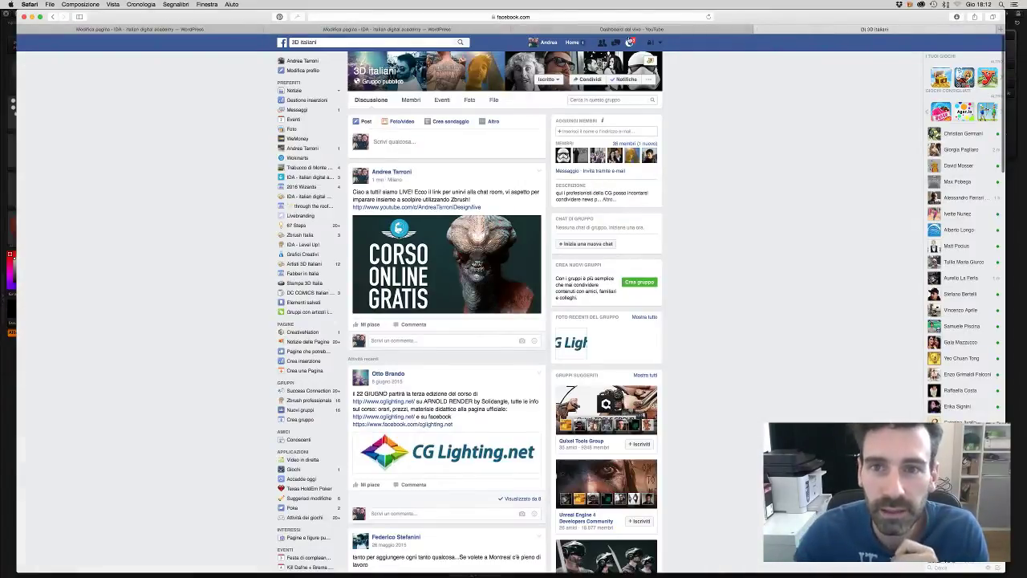
left_click(629, 43)
left_click(564, 86)
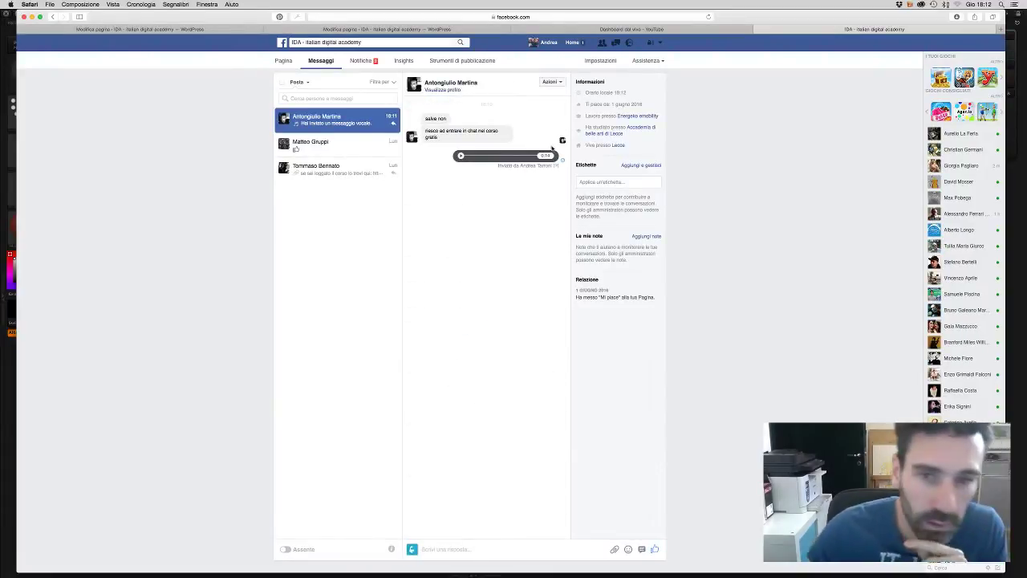
left_click(337, 144)
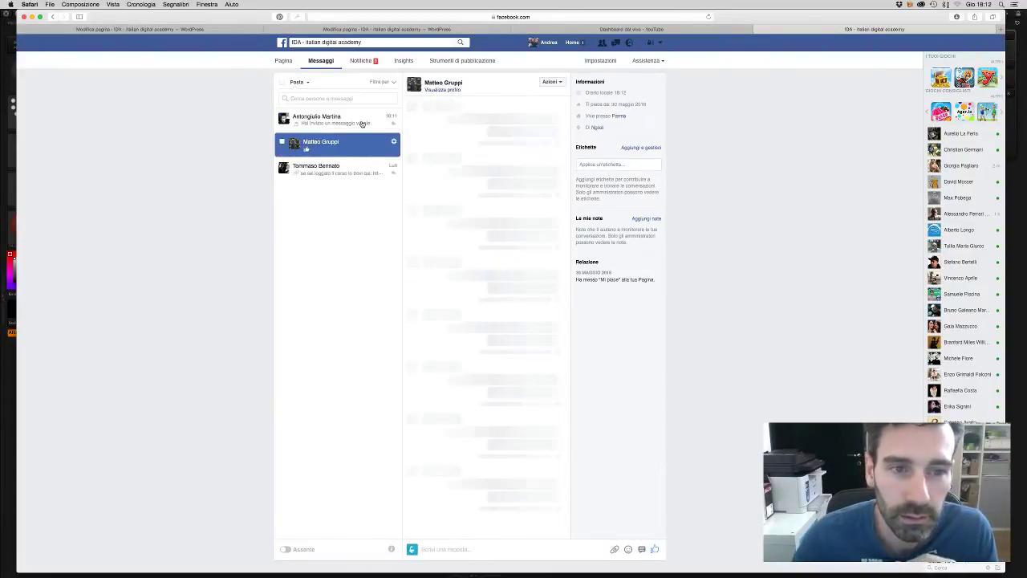
left_click(354, 120)
key("super+bracketleft")
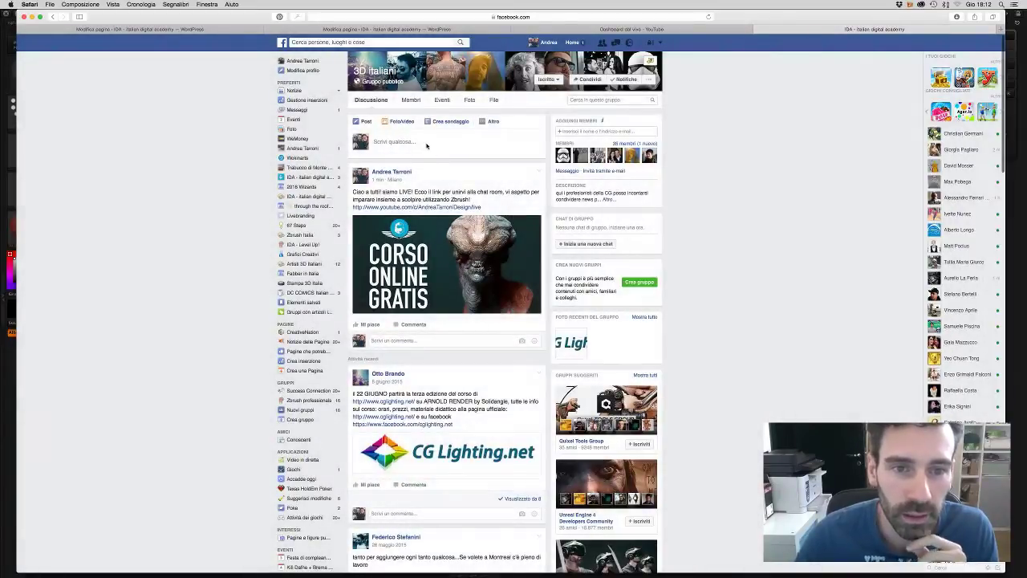
- In the Animatori 2d e 3d italiani group, paste the announcement without its YouTube link or preview
left_click(337, 42)
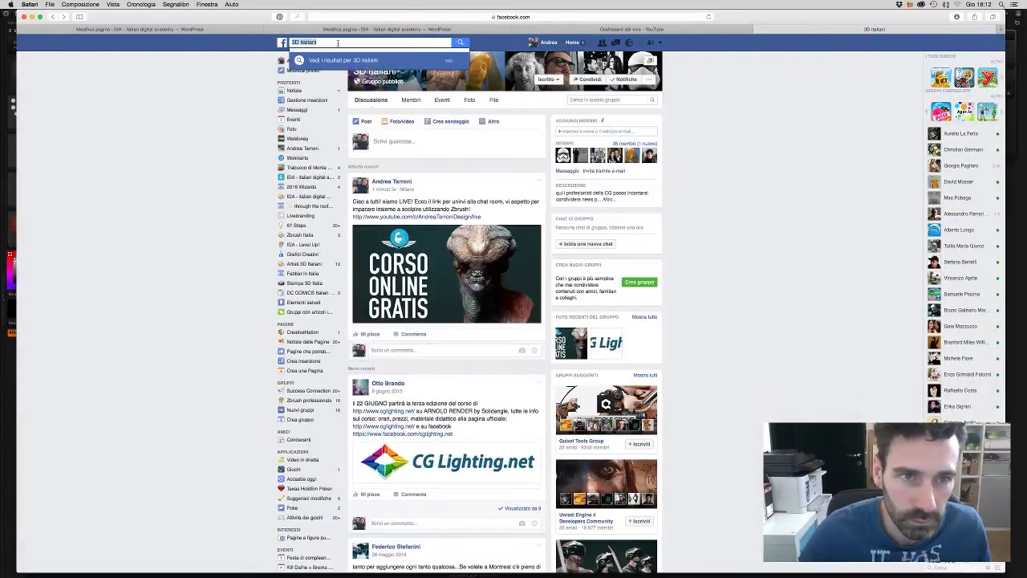
type("an")
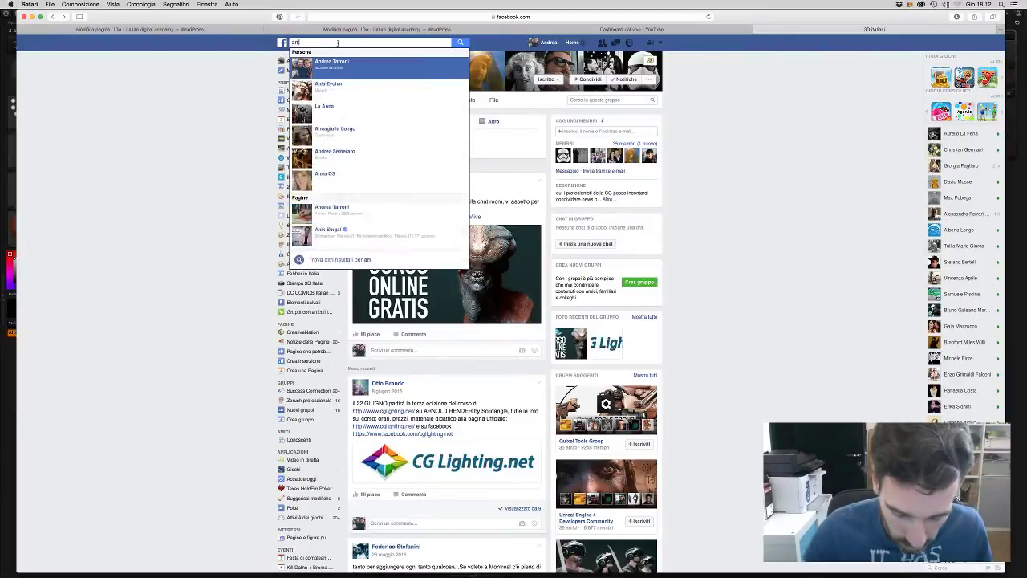
type("imatori 2")
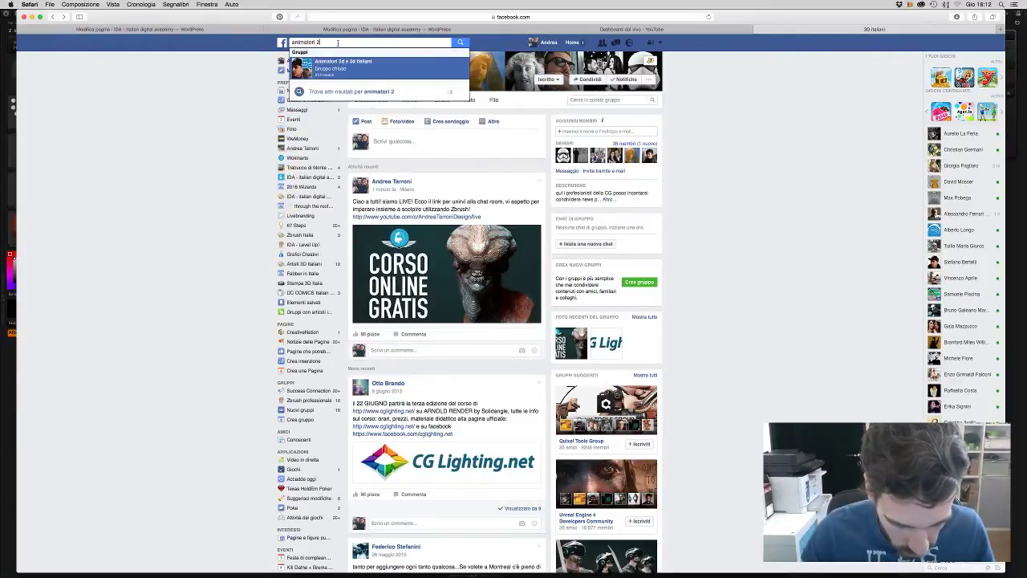
type("d e 3d italiani")
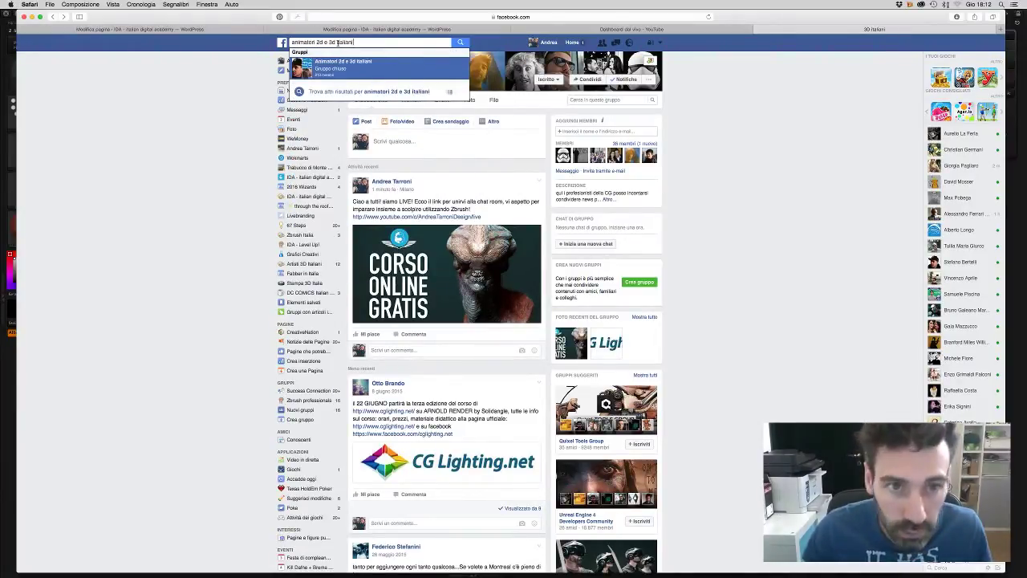
key("Return")
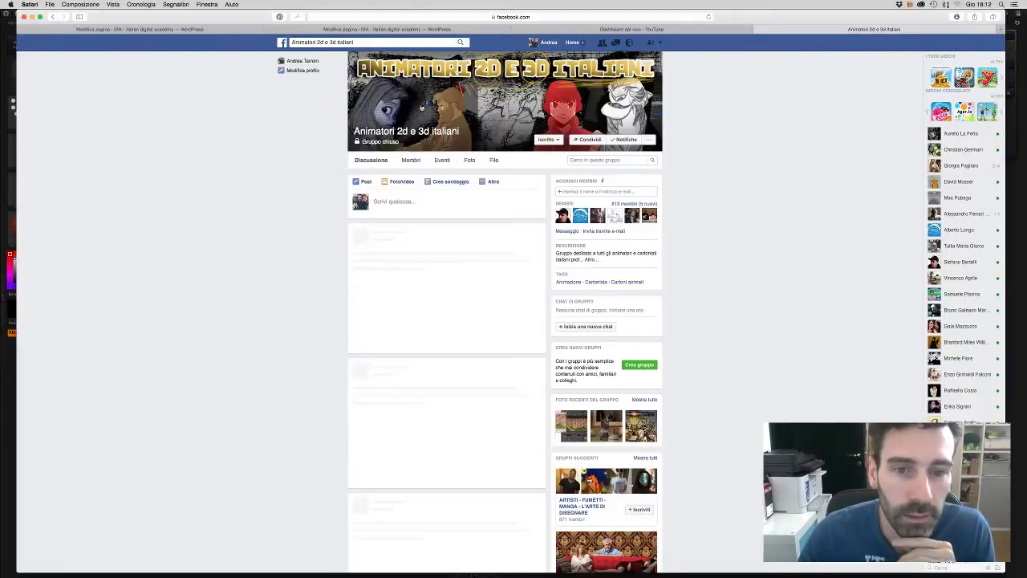
type("Ciao a tutti! siamo LIVE! Ecco il link per unirvi alla chat room, vi aspetto per imparare insieme a scolpire utilizzando Zbrush! http://www.youtube.com/c/AndreaTarroniDesign/live")
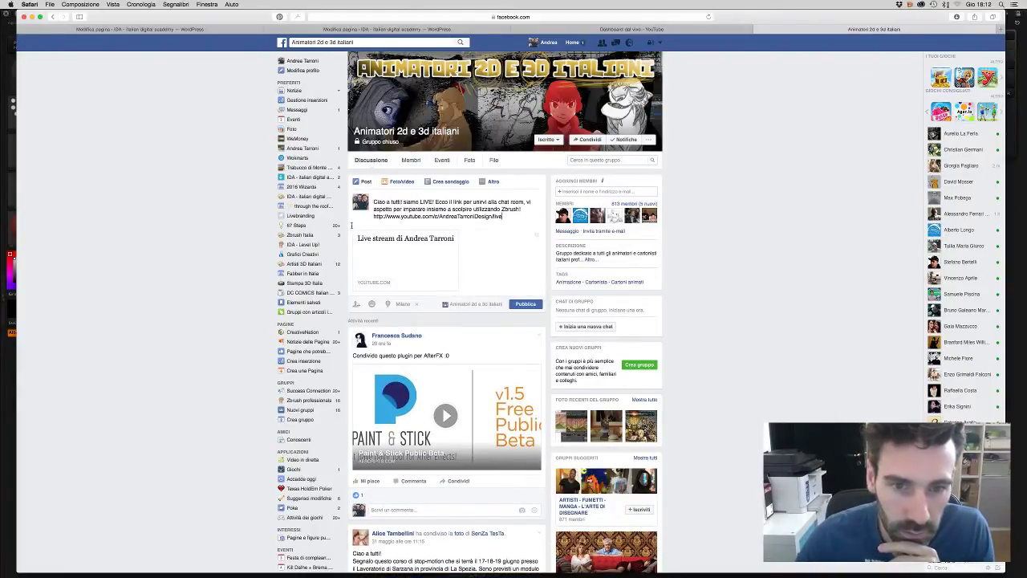
left_click_drag(351, 225, 364, 216)
key("super+c")
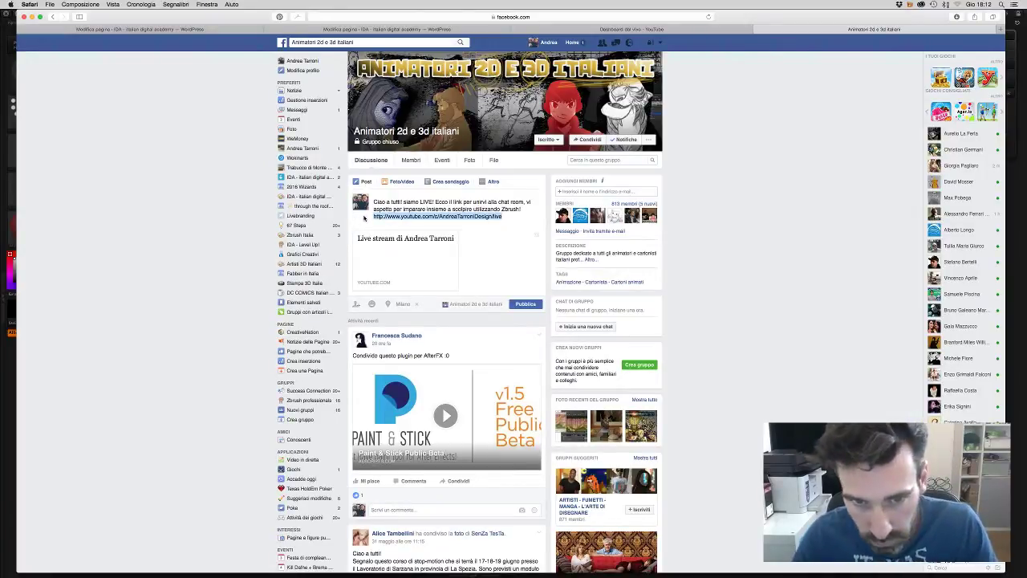
key("BackSpace")
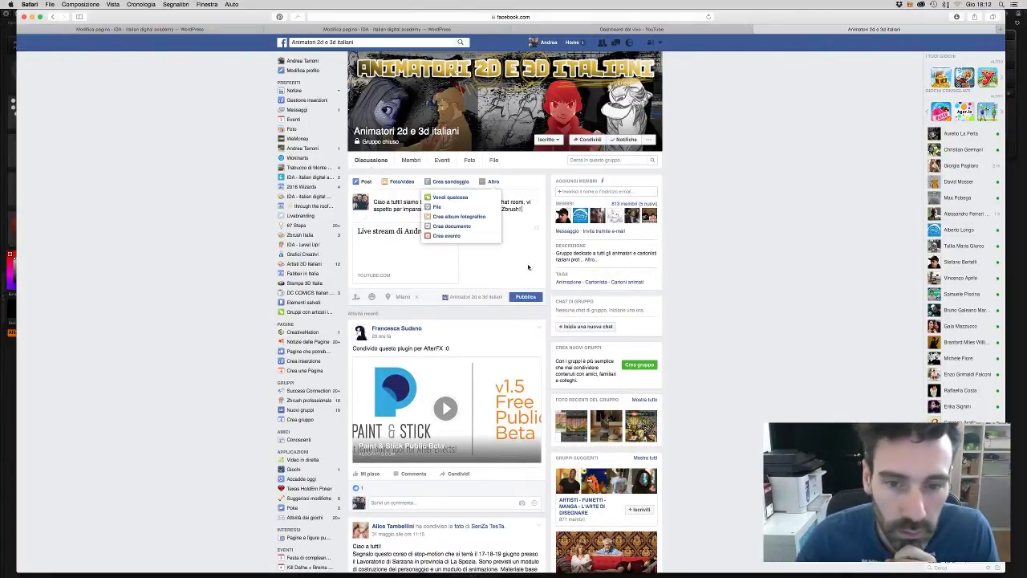
left_click(536, 228)
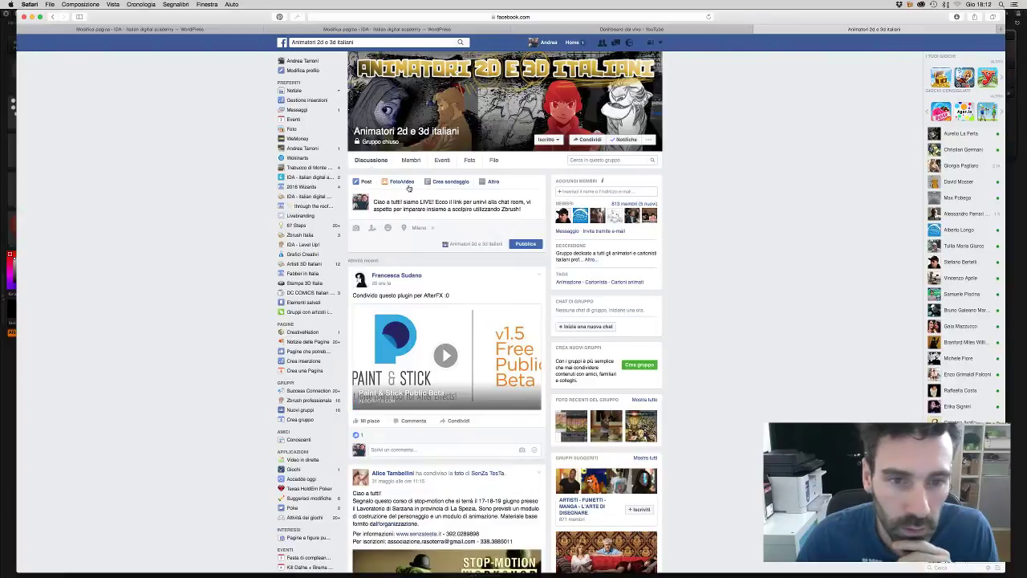
- Attach the AAAAAA.png course image to the group post
left_click(403, 183)
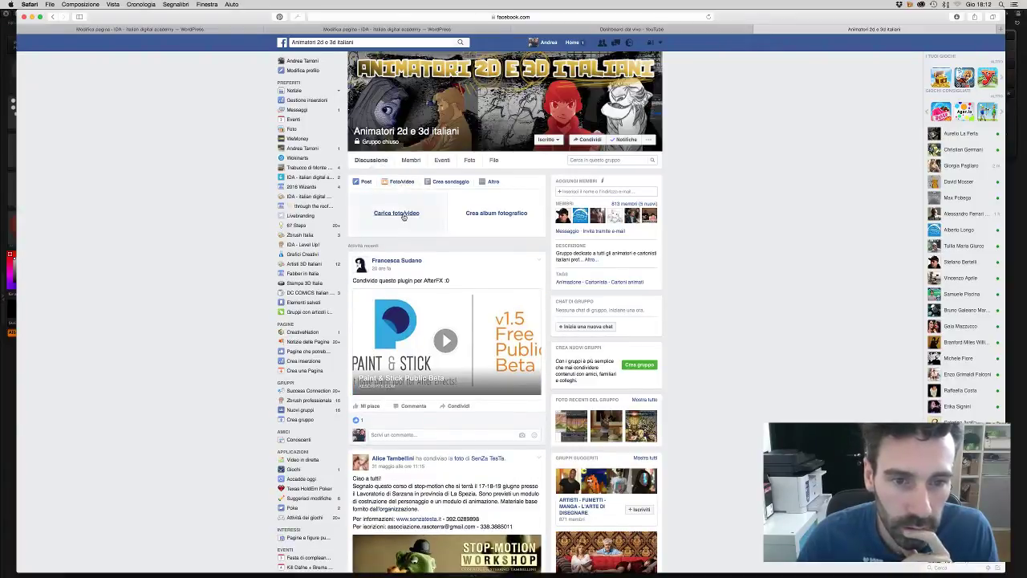
left_click(404, 218)
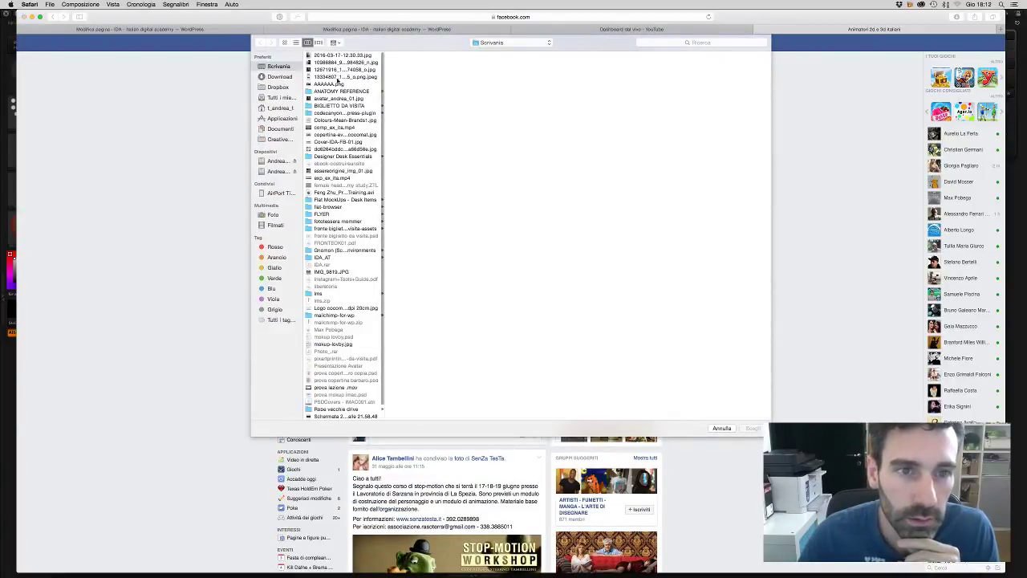
left_click(335, 83)
left_click(750, 428)
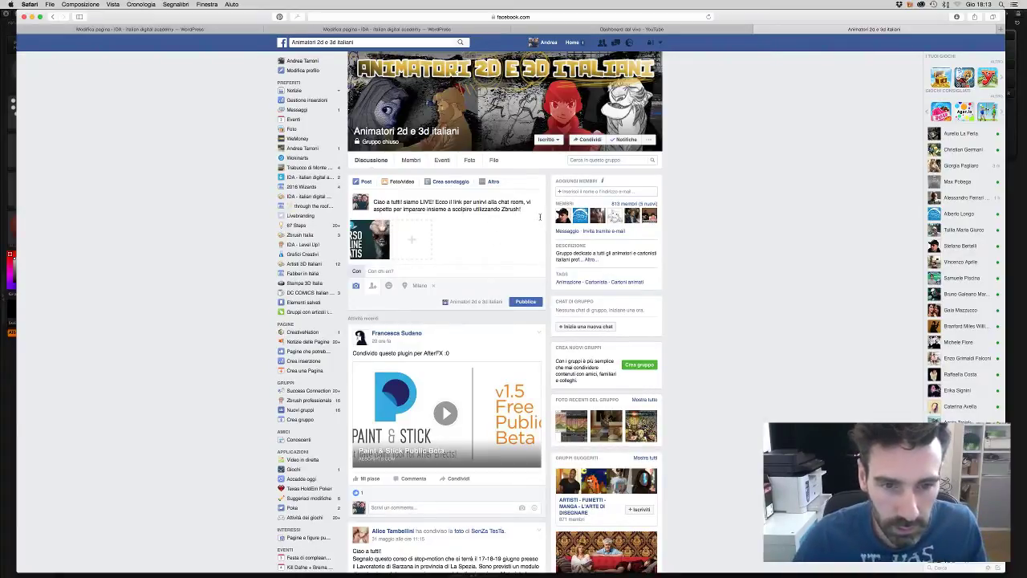
- Paste the YouTube live link back into the post and publish it to the group
key("super+v")
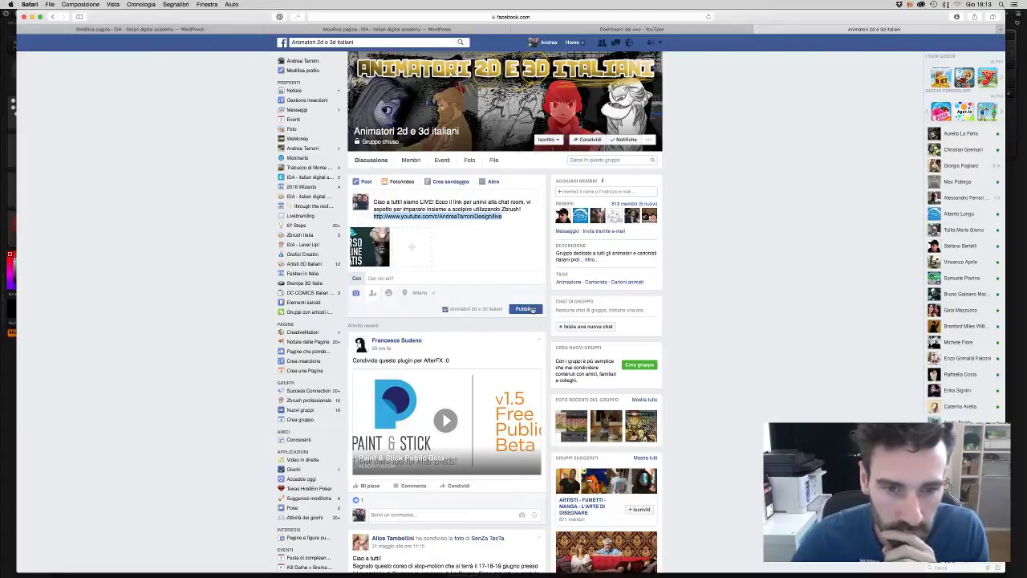
left_click(518, 219)
triple_click(518, 219)
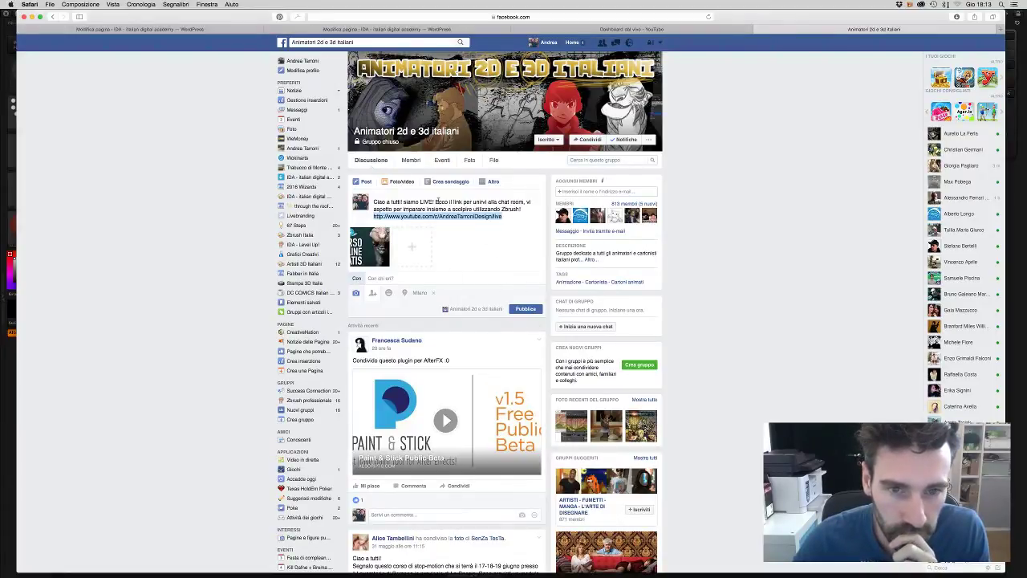
left_click(529, 308)
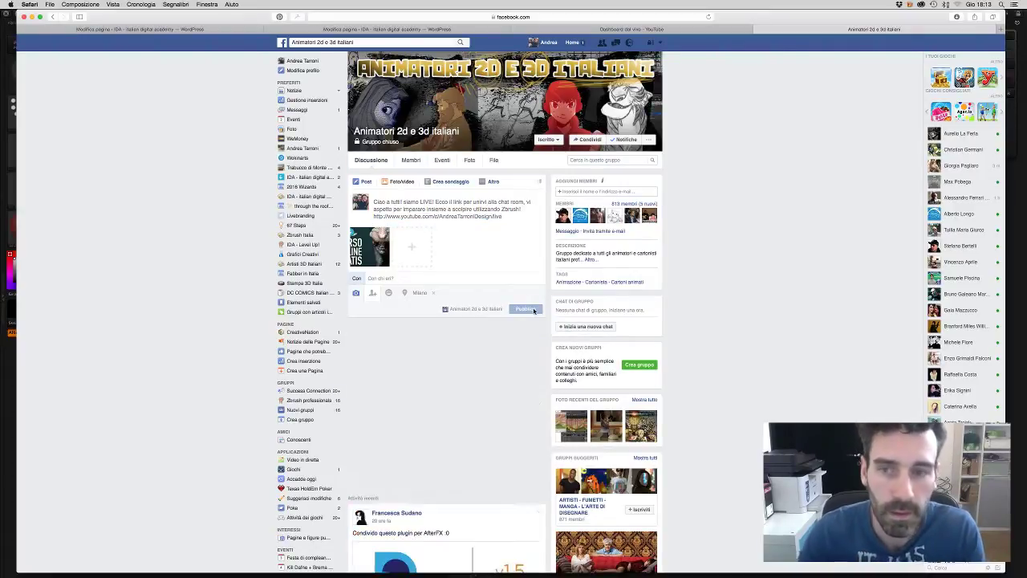
left_click(664, 30)
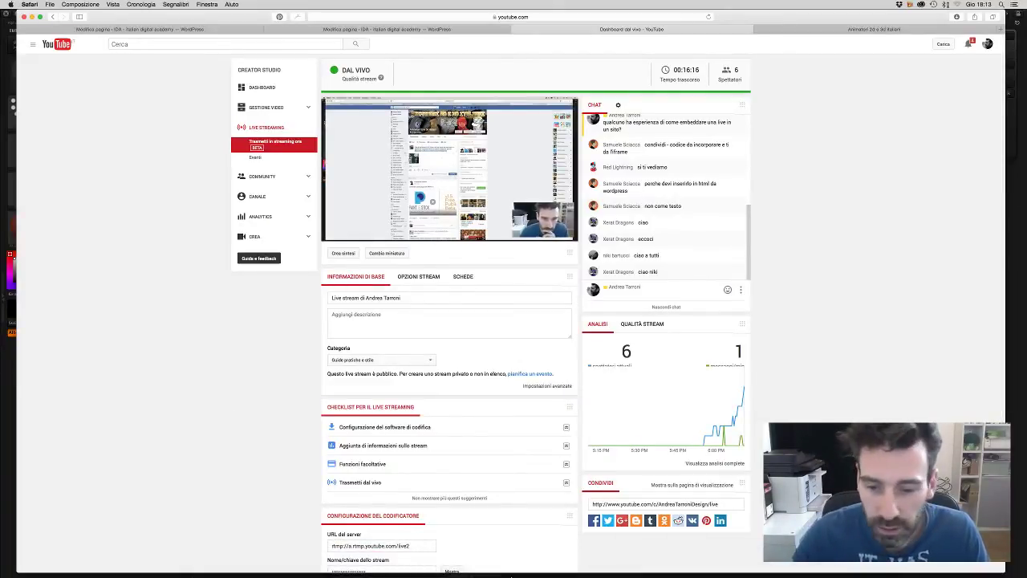
- Switch from Safari to ZBrush using its Dock icon
left_click(665, 566)
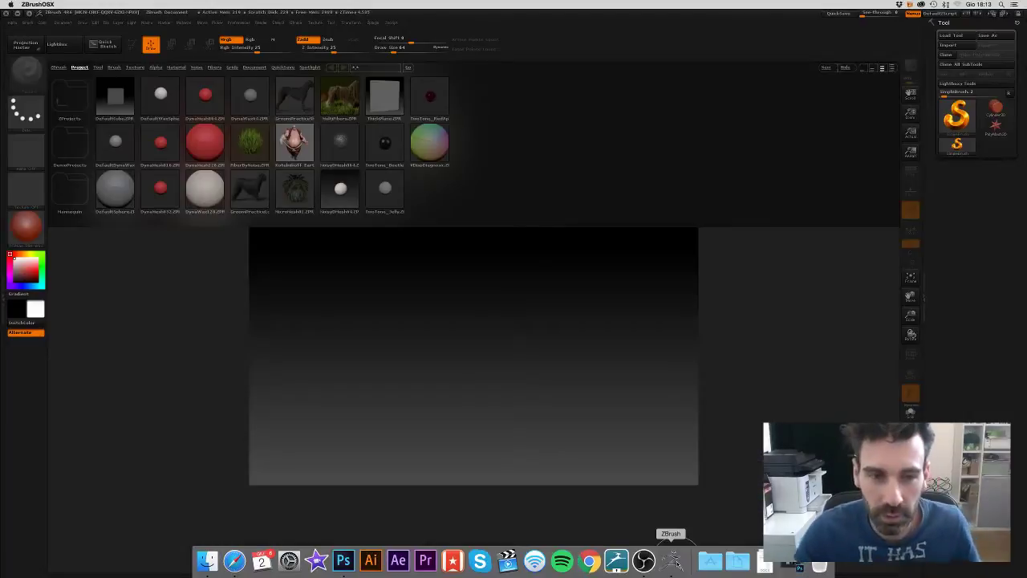
- Browse the Lightbox tabs, from documents and materials to brushes, ending on Project
left_click(58, 67)
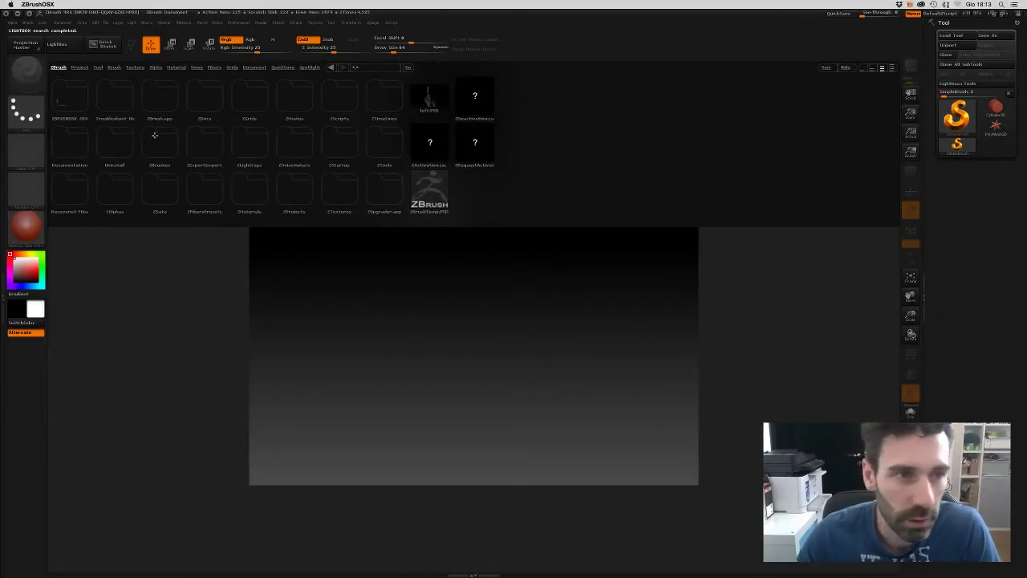
left_click(255, 68)
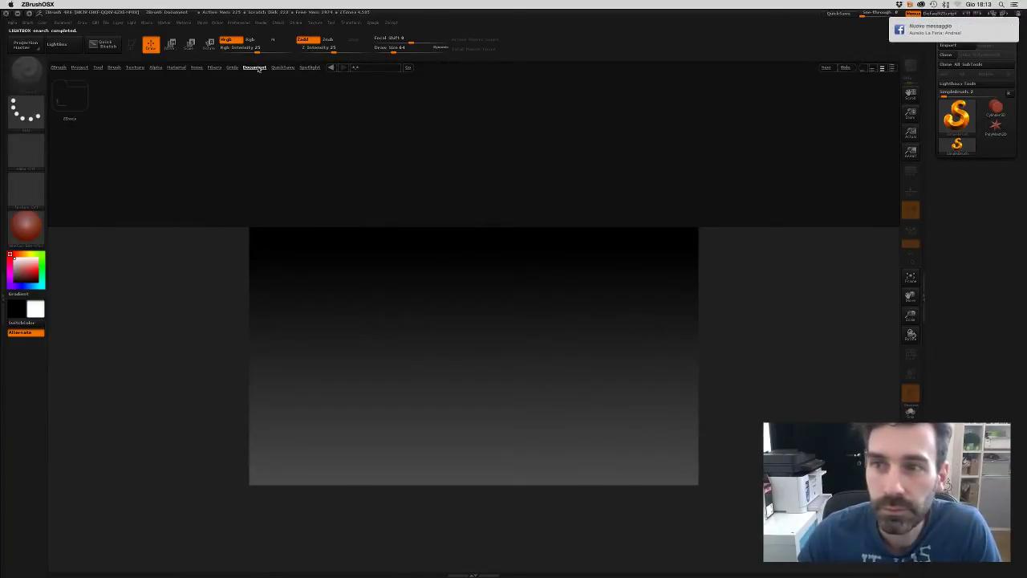
left_click(283, 68)
left_click(215, 67)
left_click(197, 68)
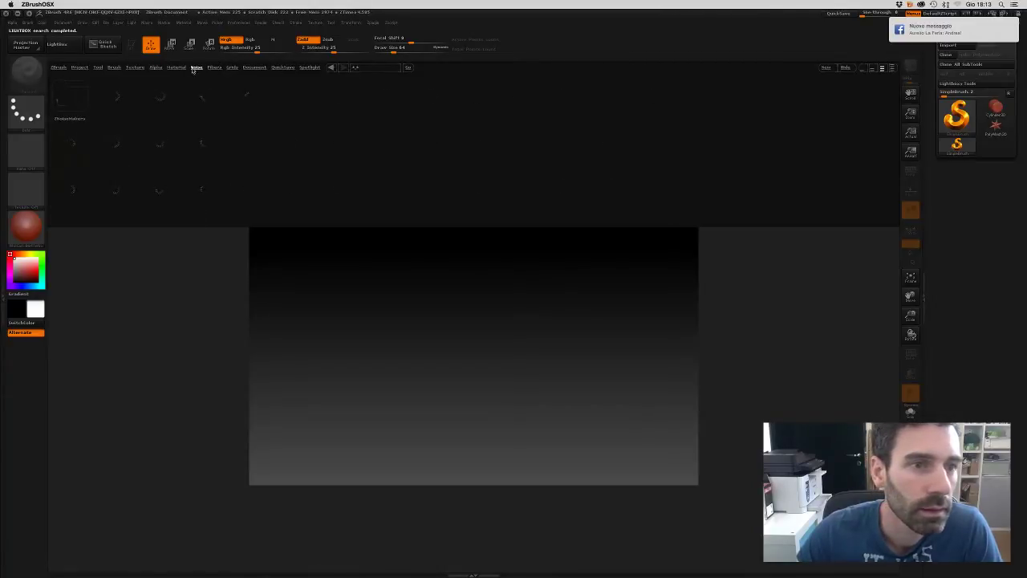
left_click(177, 68)
left_click(156, 67)
left_click(135, 67)
left_click(114, 67)
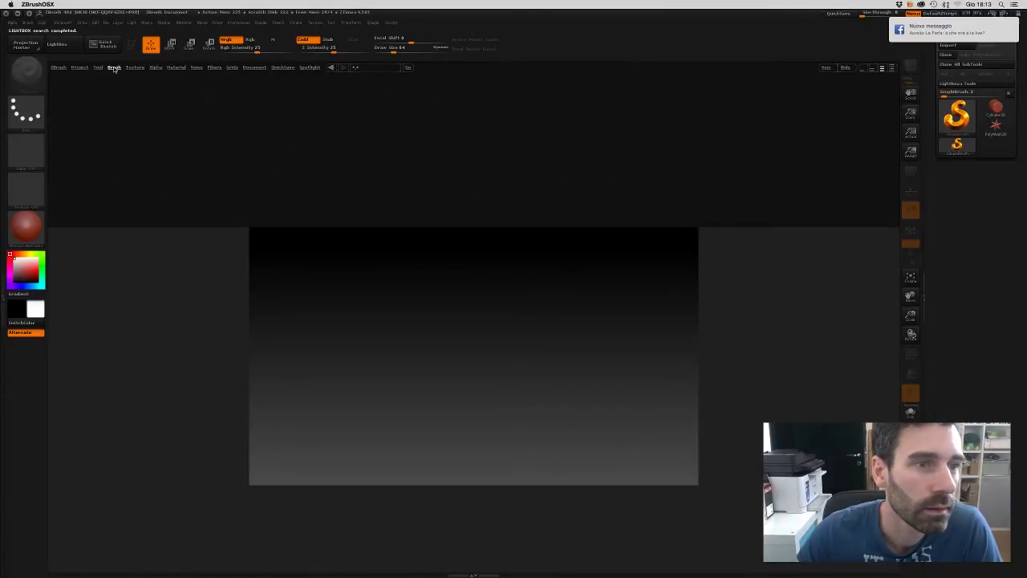
left_click(98, 67)
left_click(59, 67)
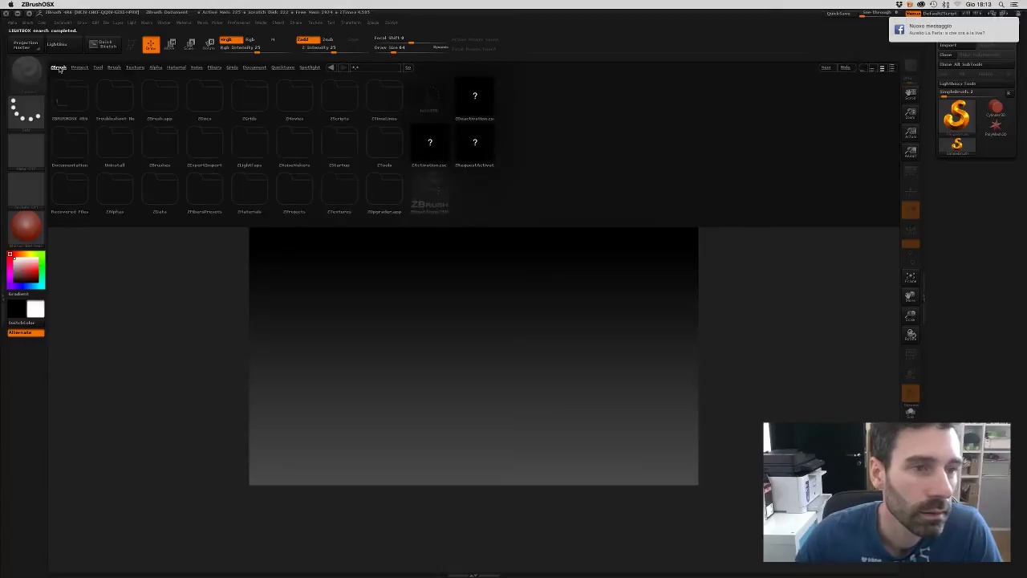
left_click(80, 67)
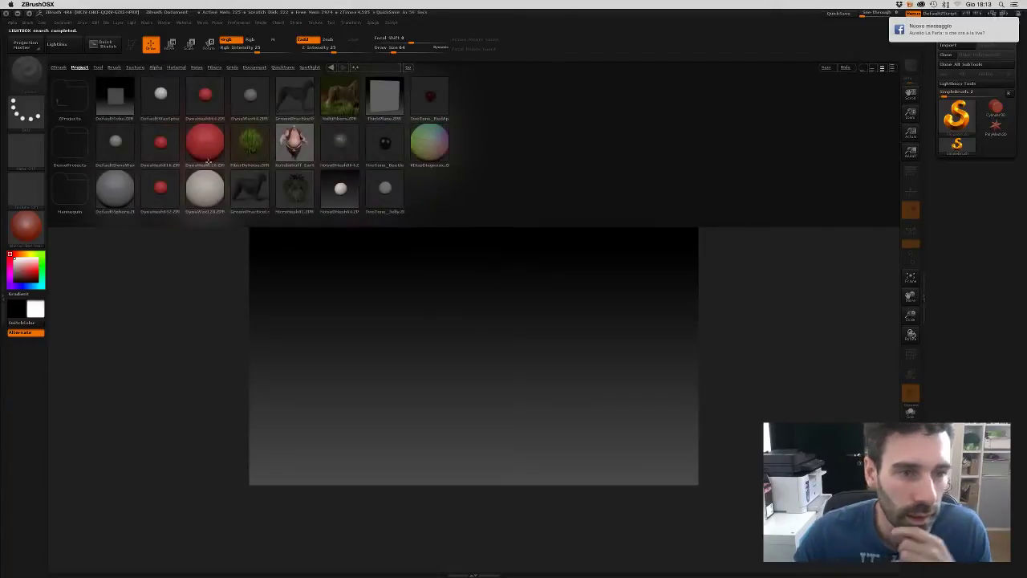
- Load the sphere project without saving the current one, then show all open windows
double_click(251, 96)
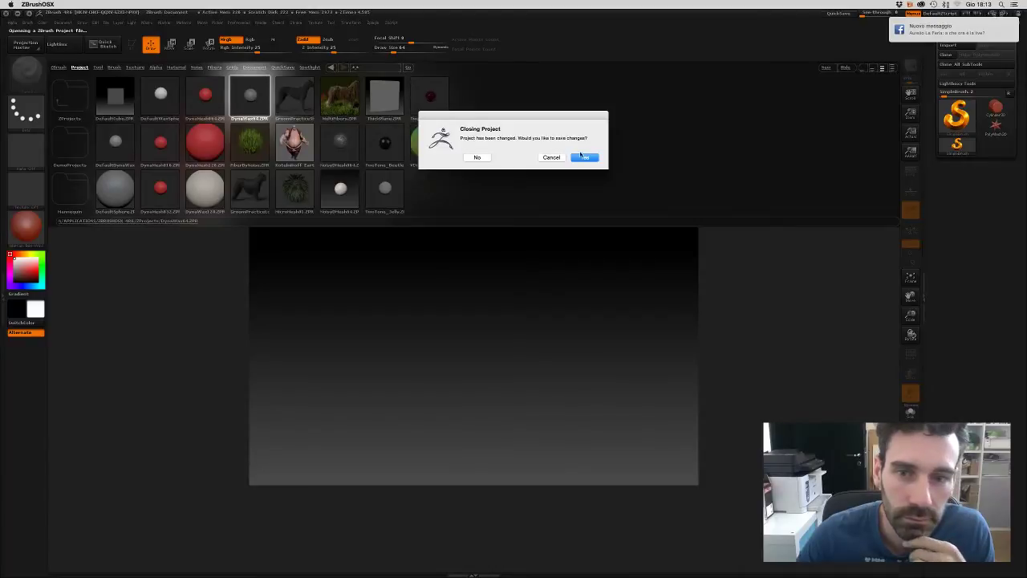
left_click(478, 158)
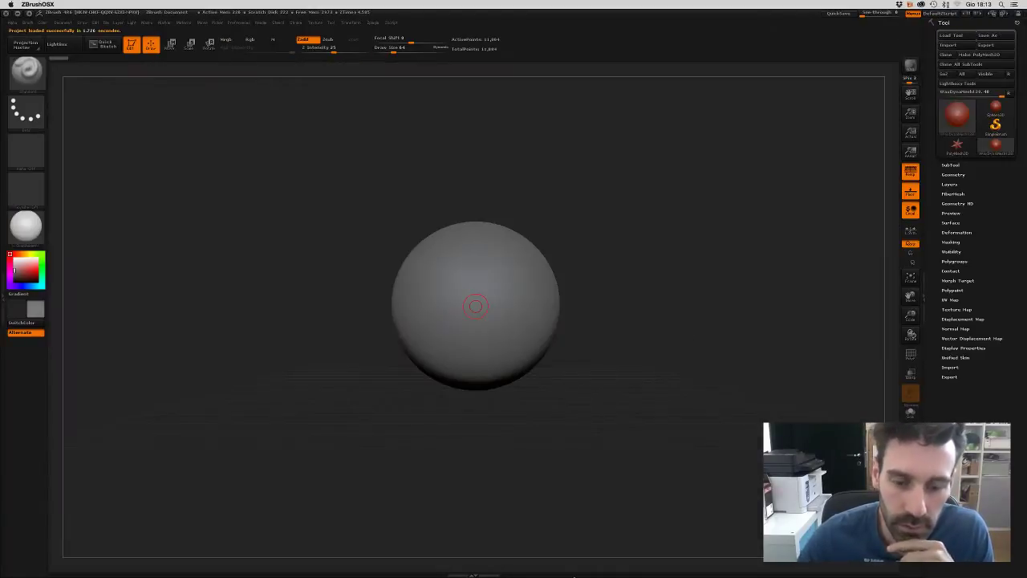
key("ctrl+Up")
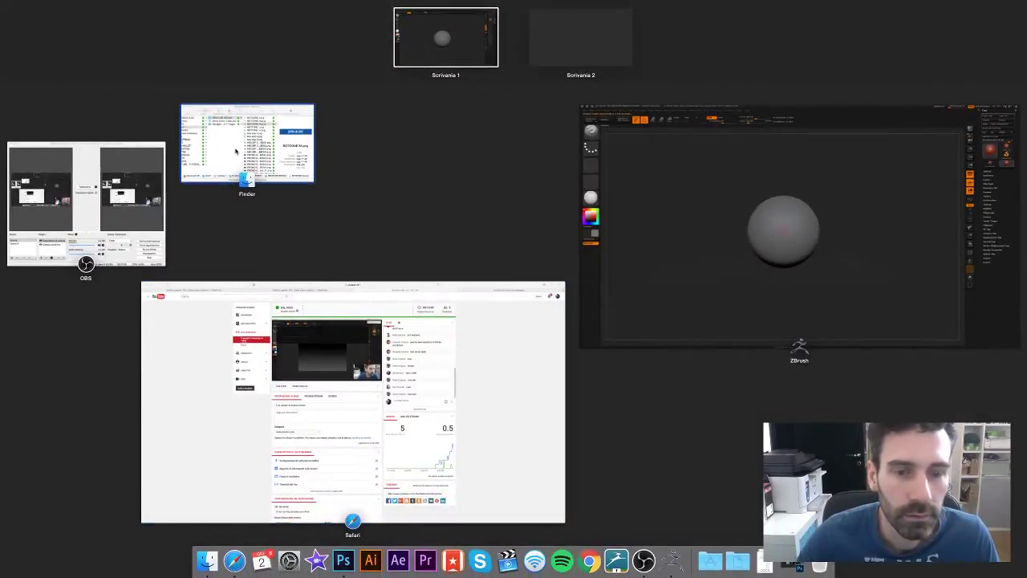
- Return to the YouTube live dashboard, select the channel's live share link, then switch to the Facebook group
left_click(337, 377)
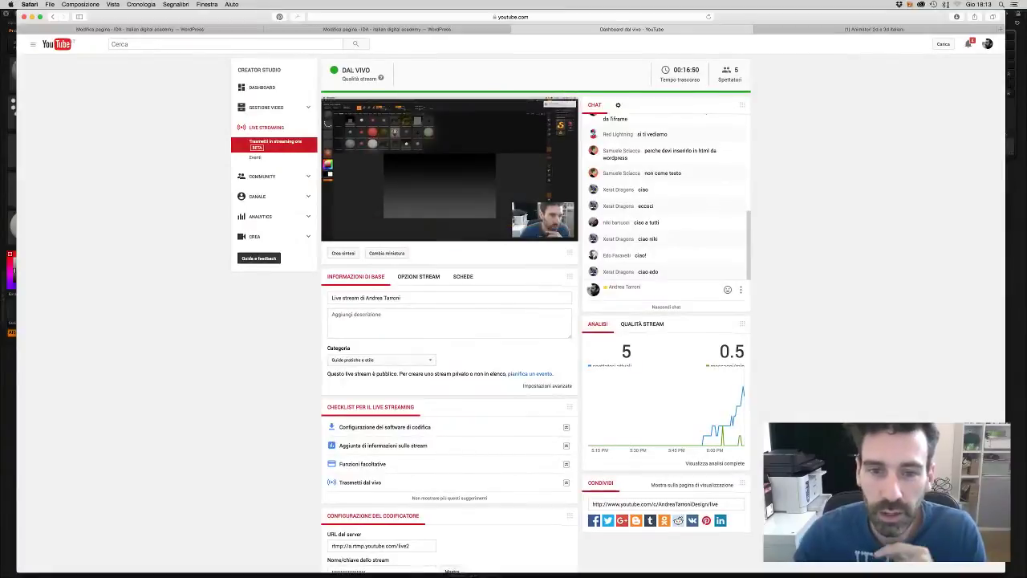
scroll(514, 318, "down", 1)
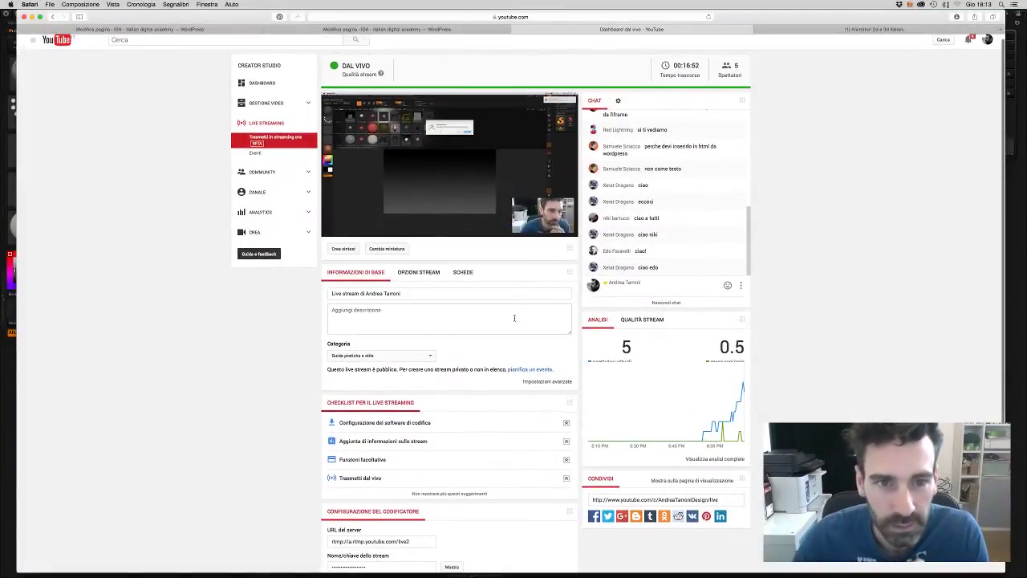
left_click(644, 504)
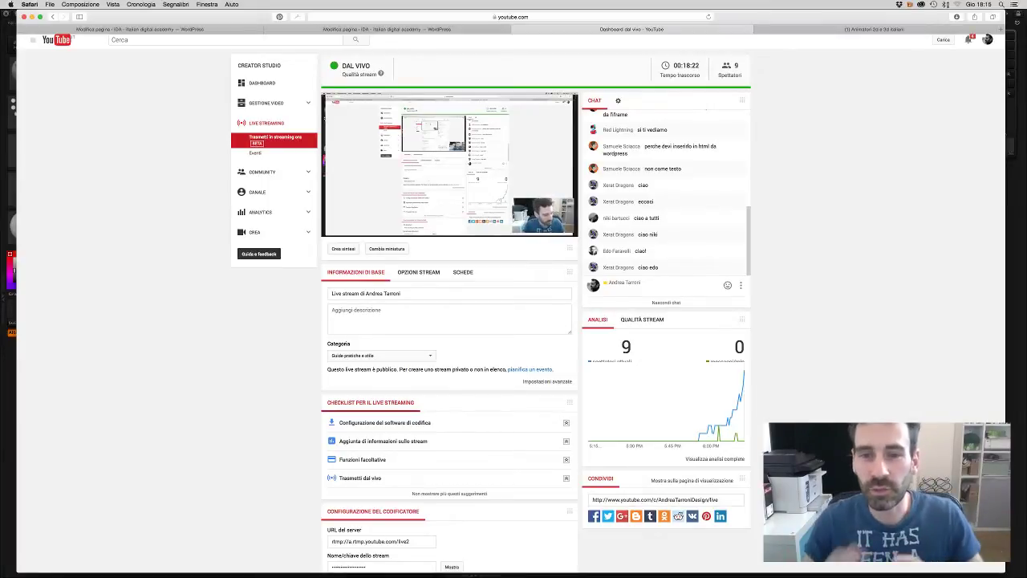
scroll(626, 158, "down", 1)
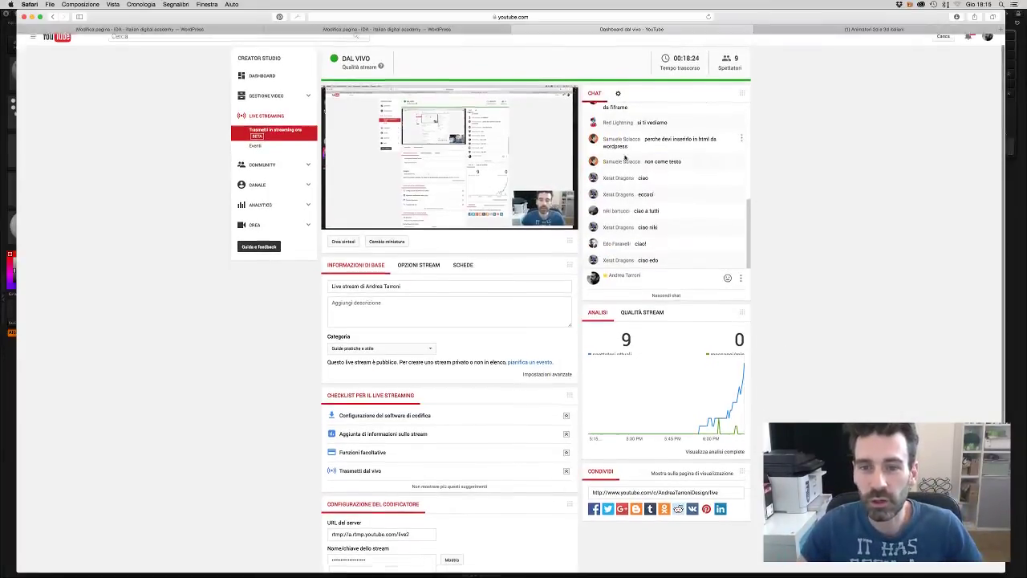
scroll(817, 193, "up", 1)
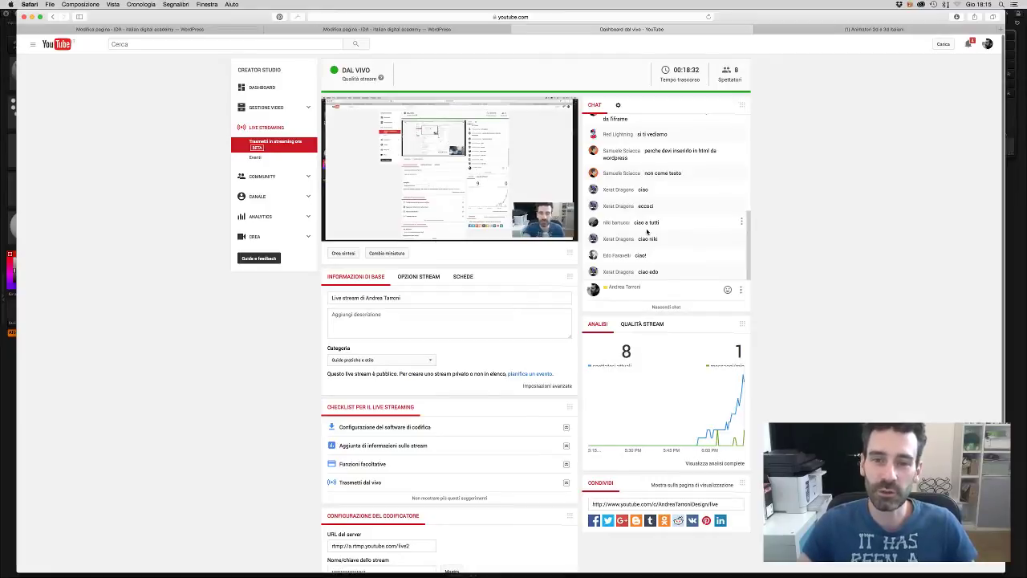
scroll(662, 233, "down", 1)
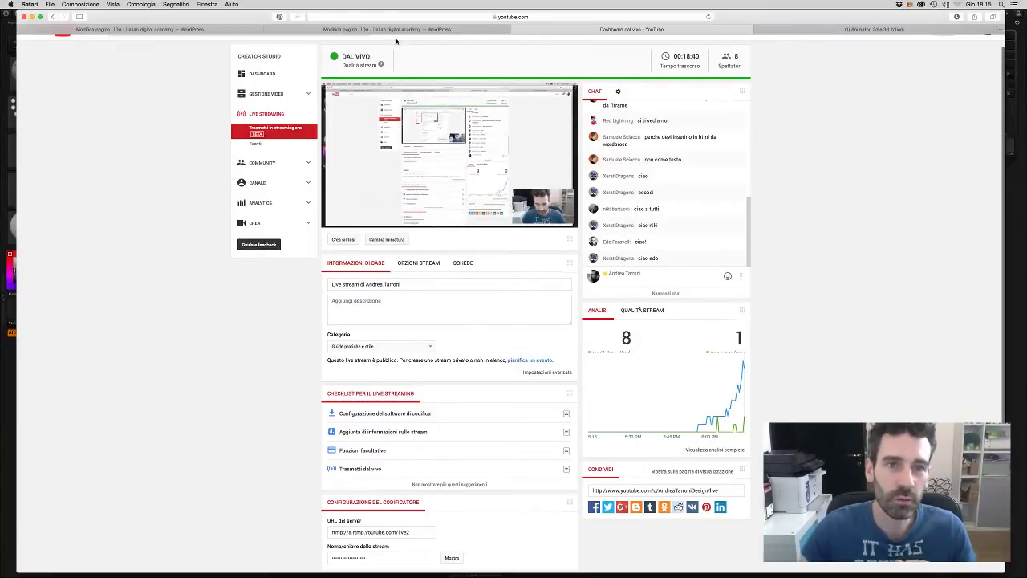
left_click(912, 30)
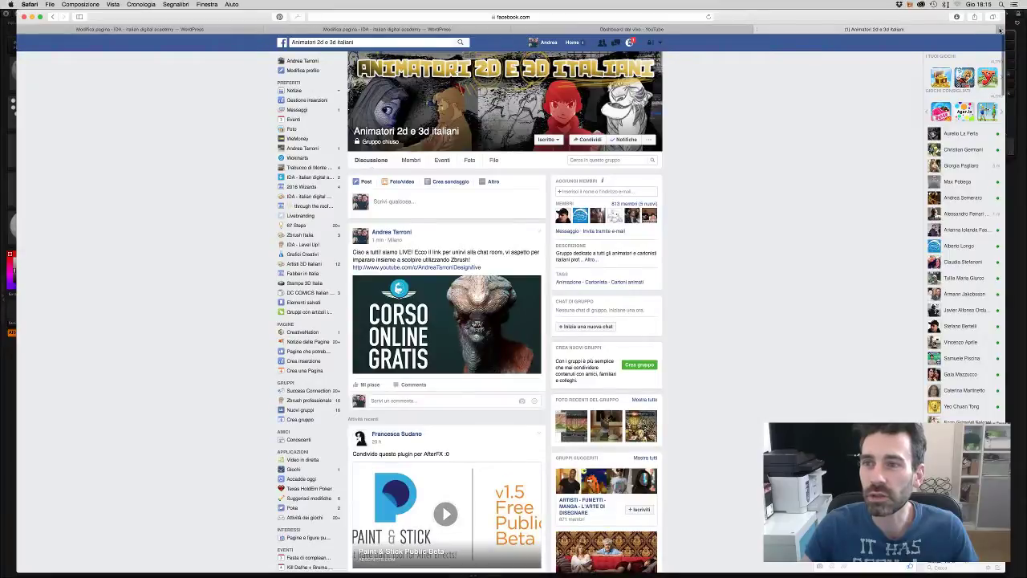
- Open the Italian Digital Academy site in a new tab and open the Zbrush Creature Design event
left_click(999, 30)
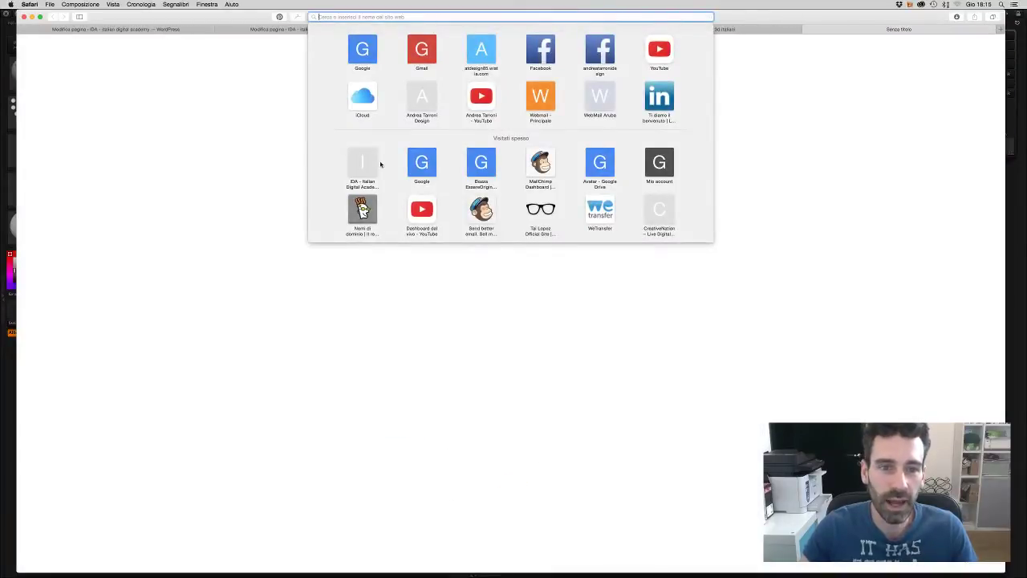
left_click(374, 164)
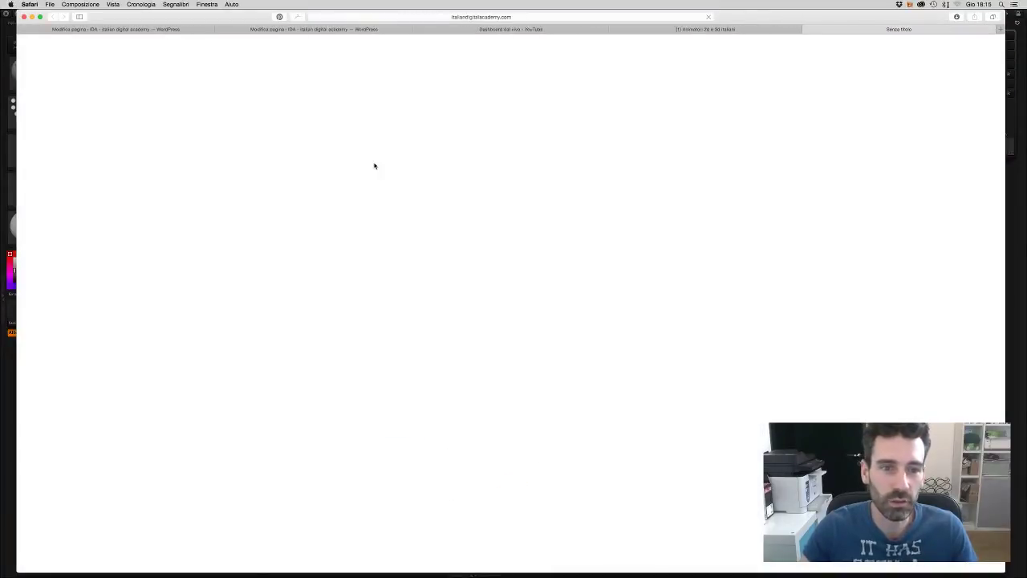
left_click(712, 31)
left_click(855, 32)
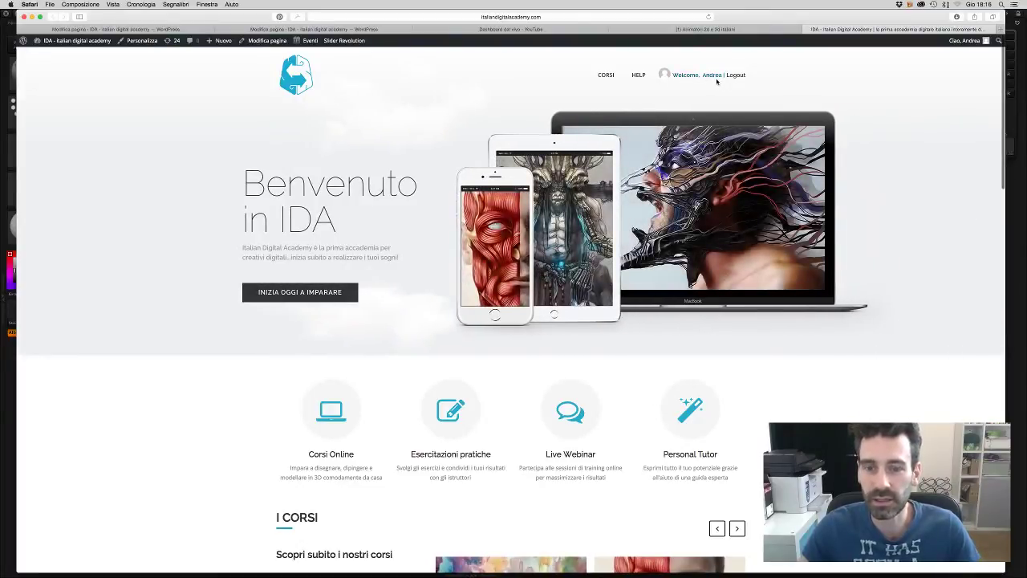
scroll(699, 120, "down", 2)
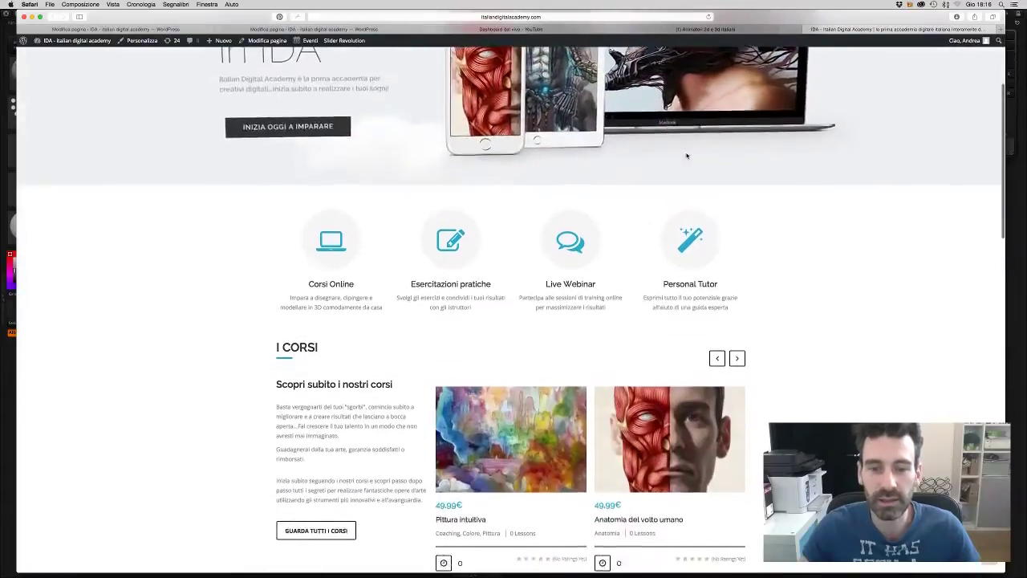
scroll(690, 144, "up", 2)
scroll(687, 157, "down", 5)
scroll(687, 156, "down", 5)
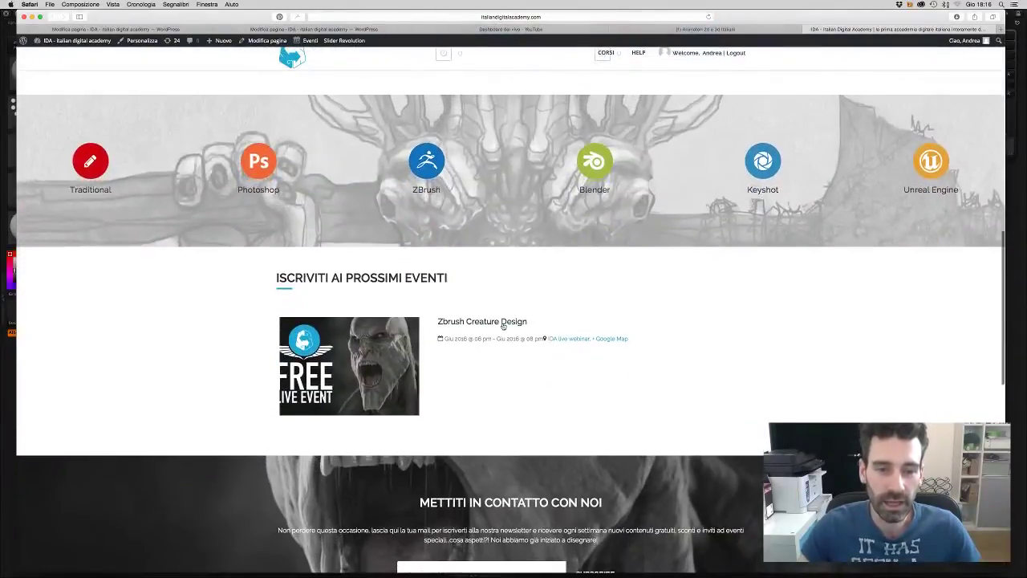
left_click(526, 322)
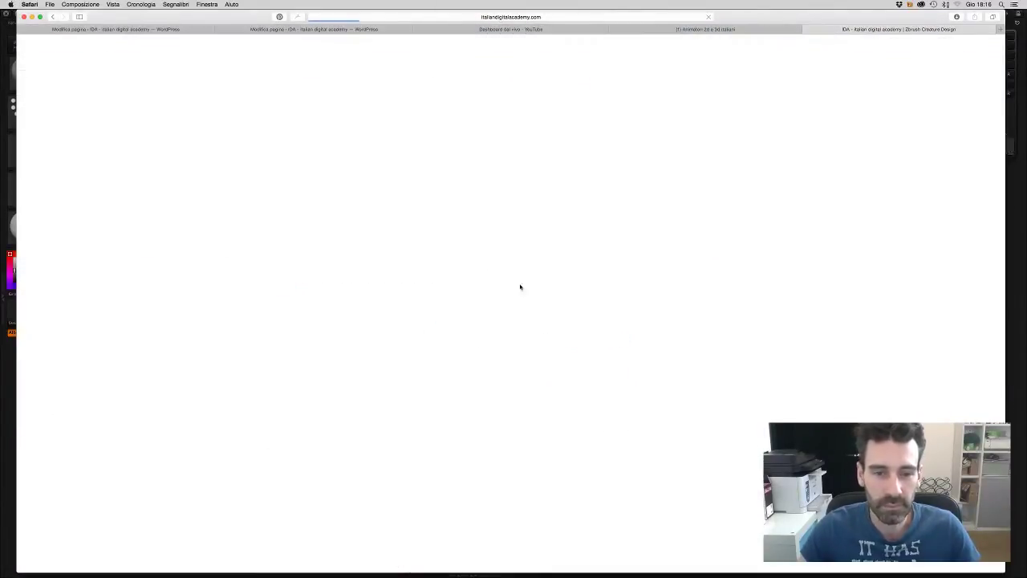
- Review the event page, then go back through the Facebook group to the YouTube live dashboard
scroll(512, 368, "down", 8)
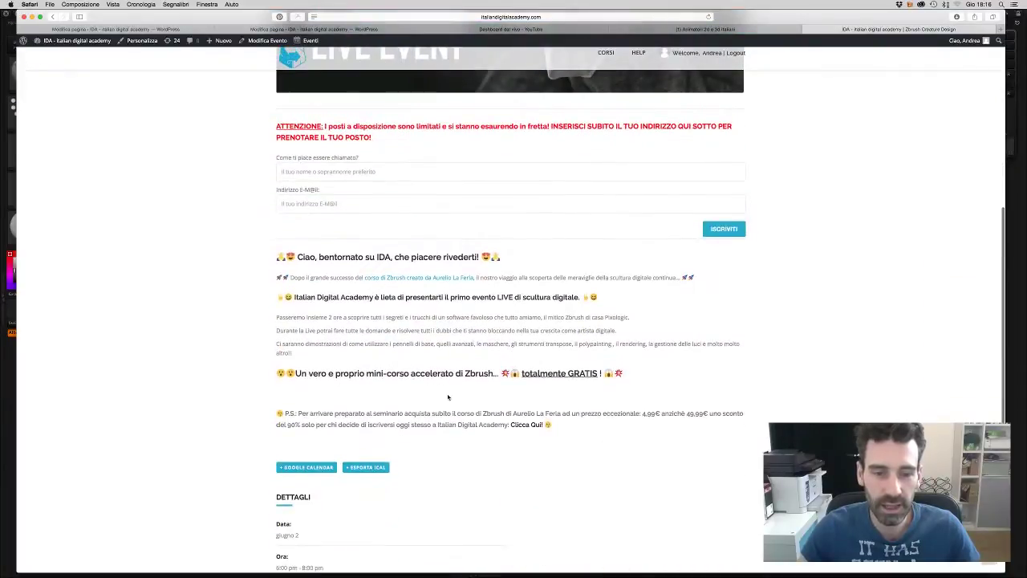
scroll(490, 174, "up", 2)
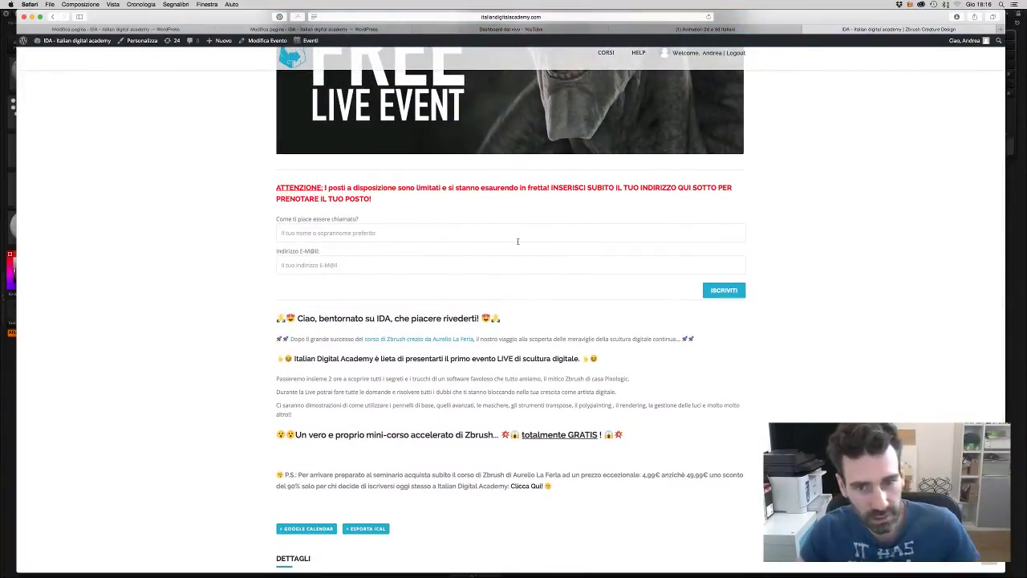
scroll(497, 225, "up", 4)
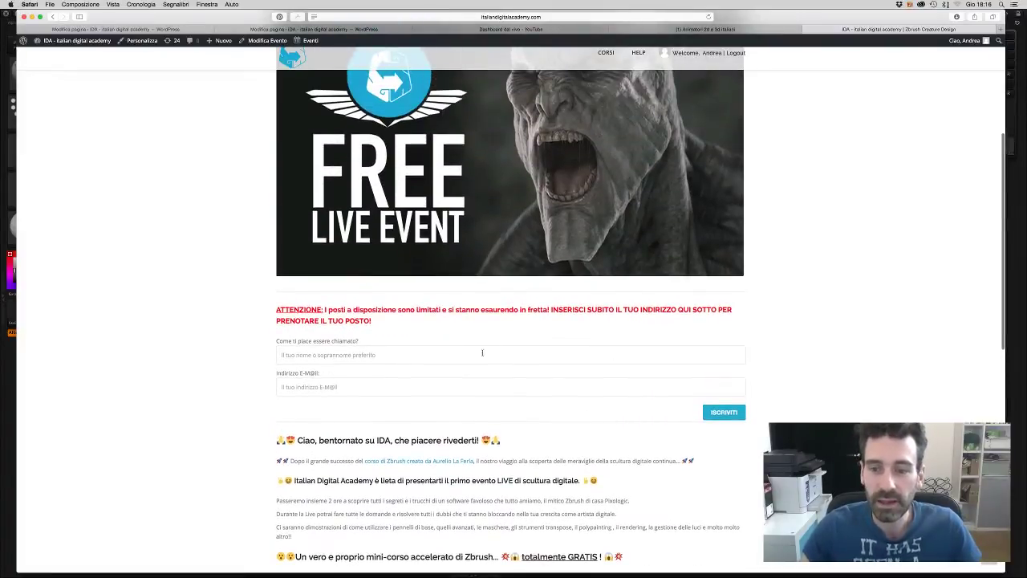
scroll(513, 352, "up", 2)
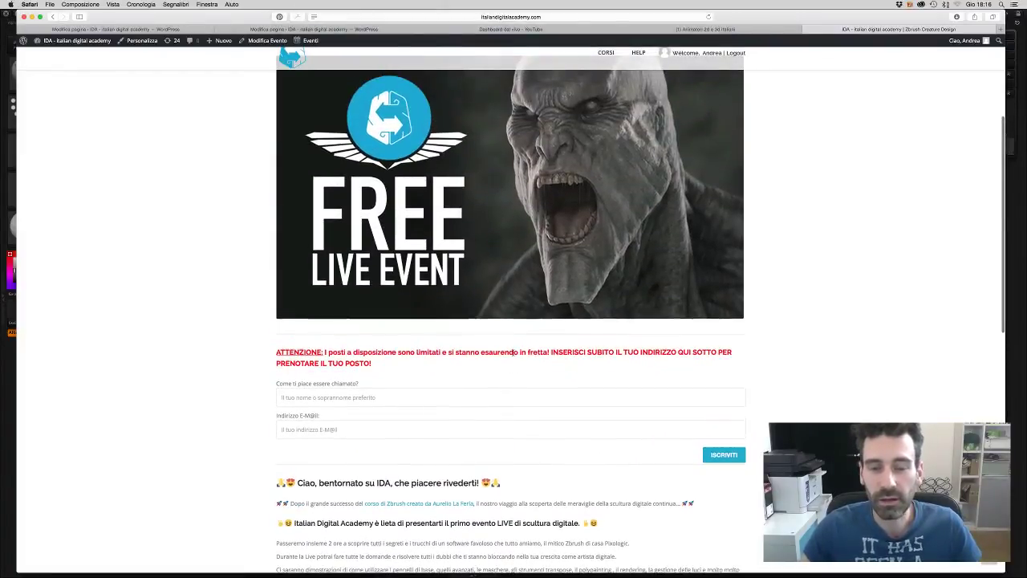
left_click(705, 29)
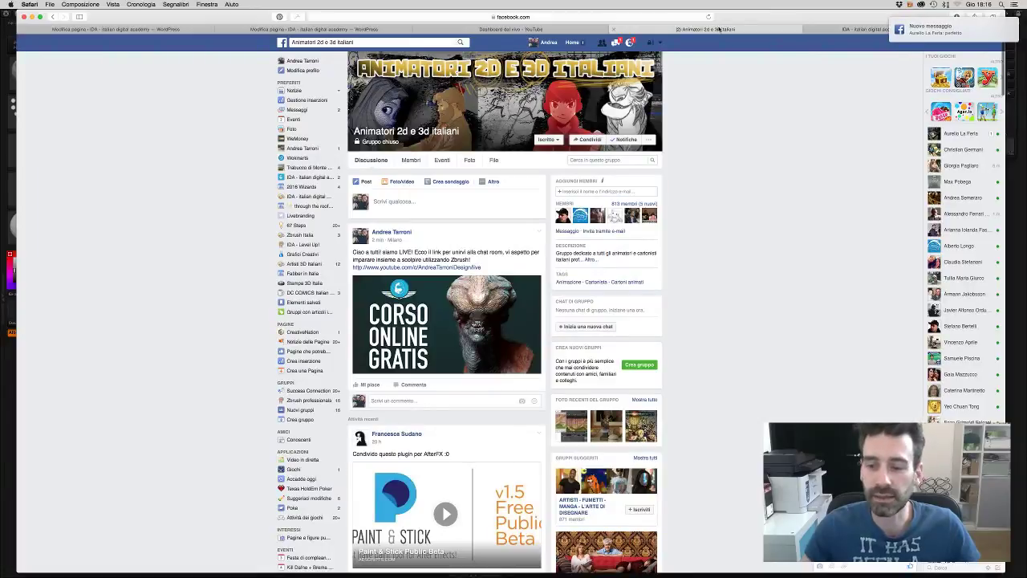
left_click(558, 30)
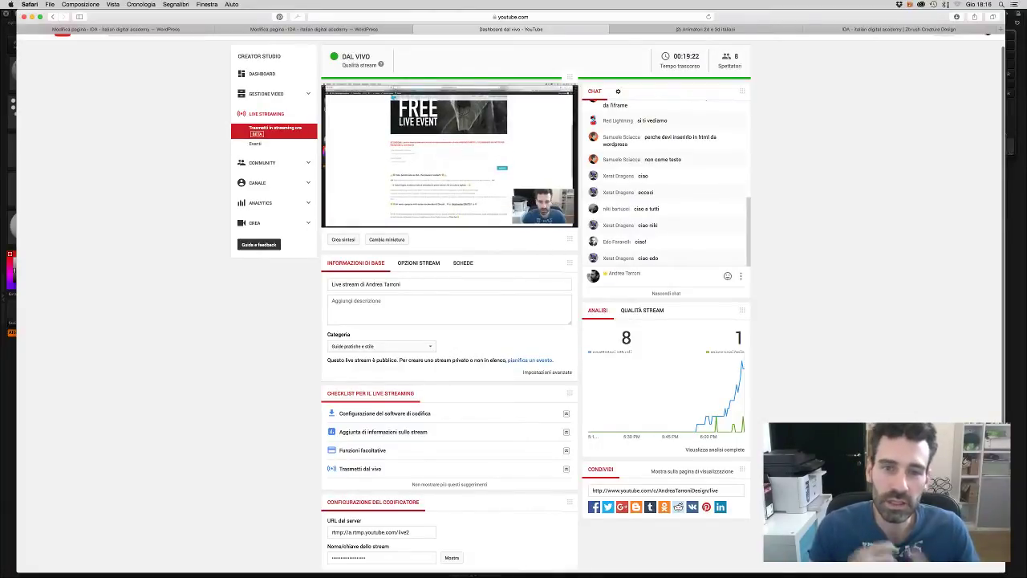
- Leave the YouTube live dashboard for the WordPress 'Modifica pagina' tab of the gratis page
scroll(492, 123, "up", 1)
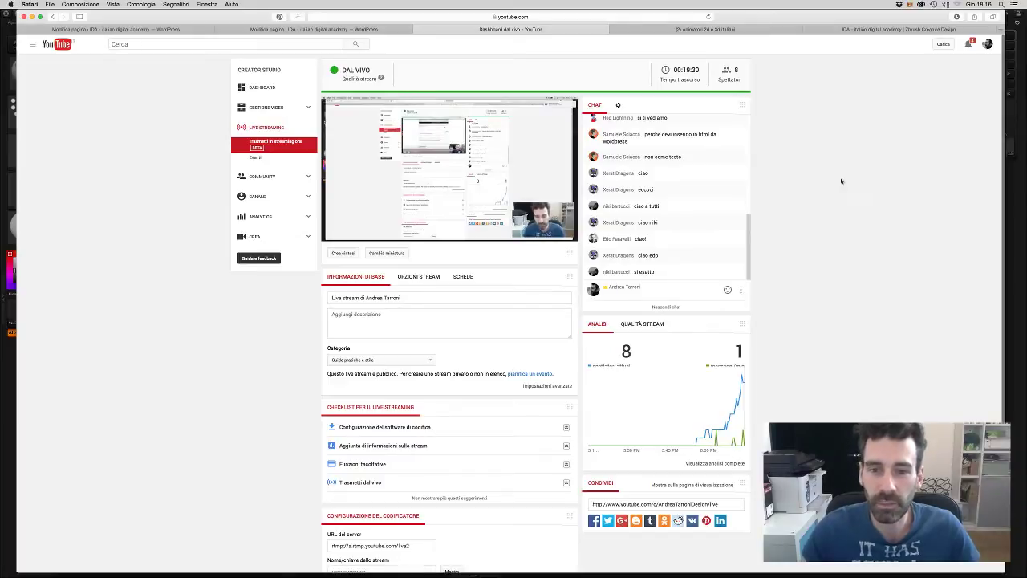
scroll(883, 193, "down", 3)
scroll(902, 211, "up", 3)
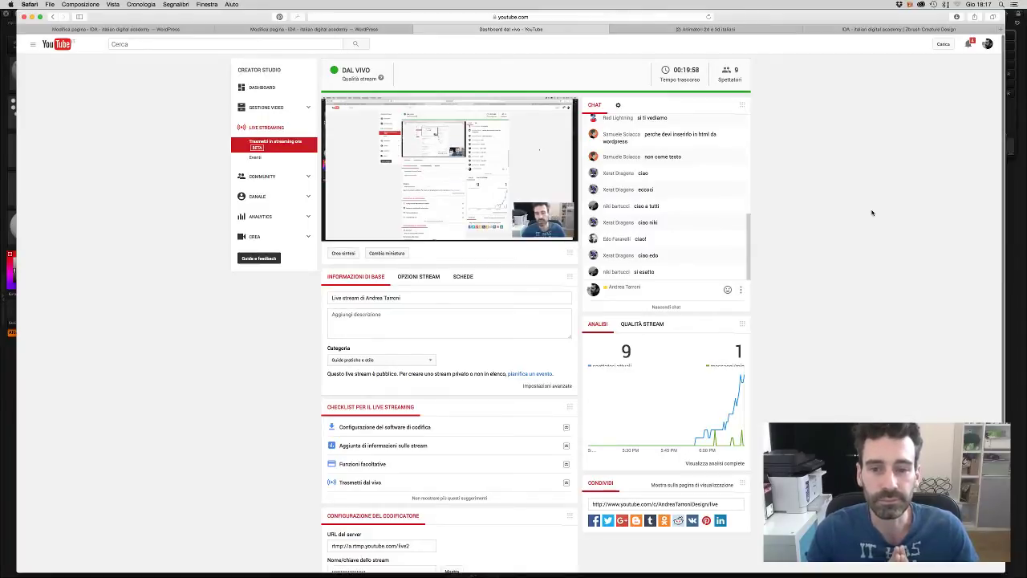
left_click(337, 30)
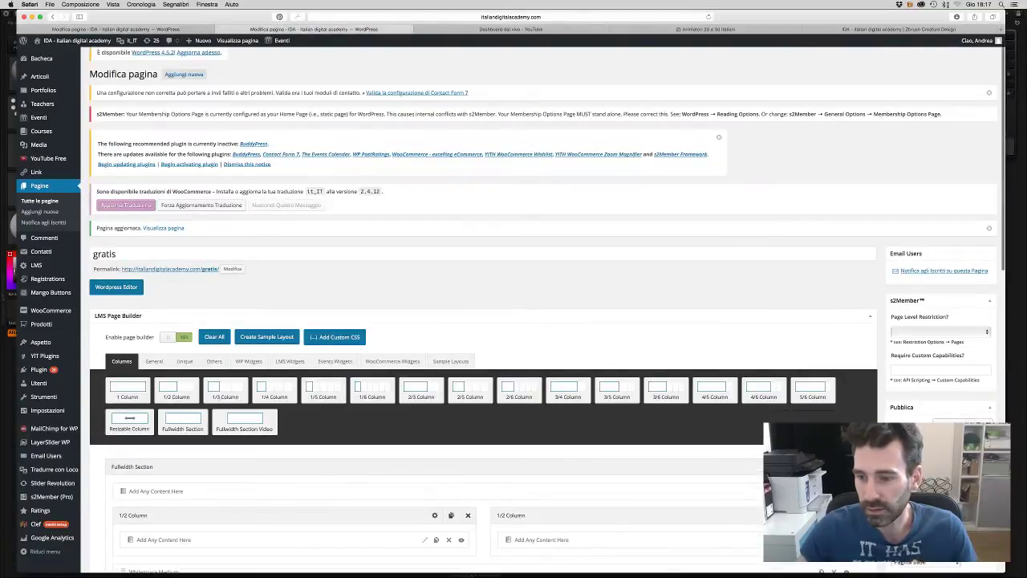
- Preview the gratis page, close the duplicate editor tab, and select the preview's URL
left_click(902, 416)
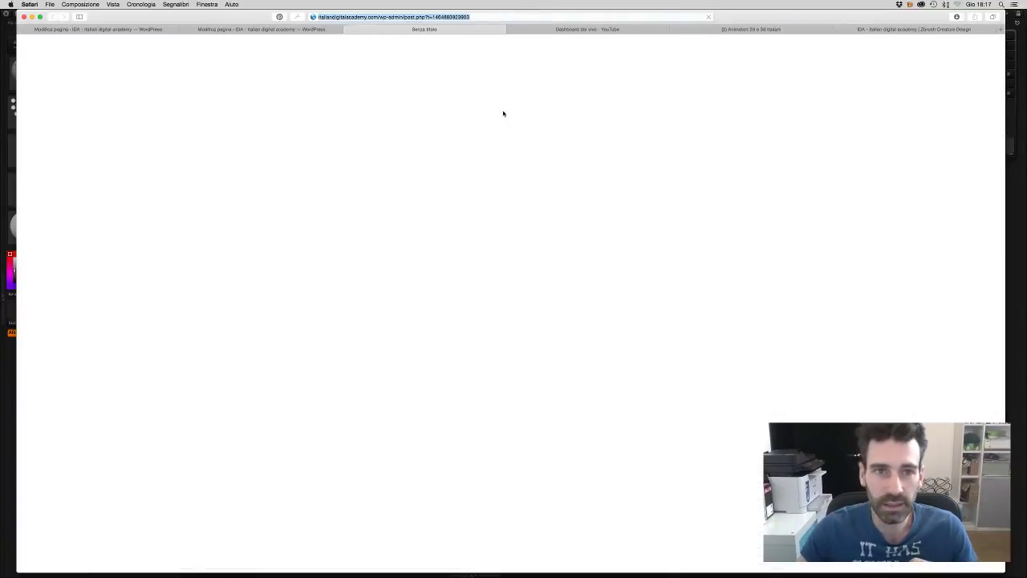
left_click(292, 32)
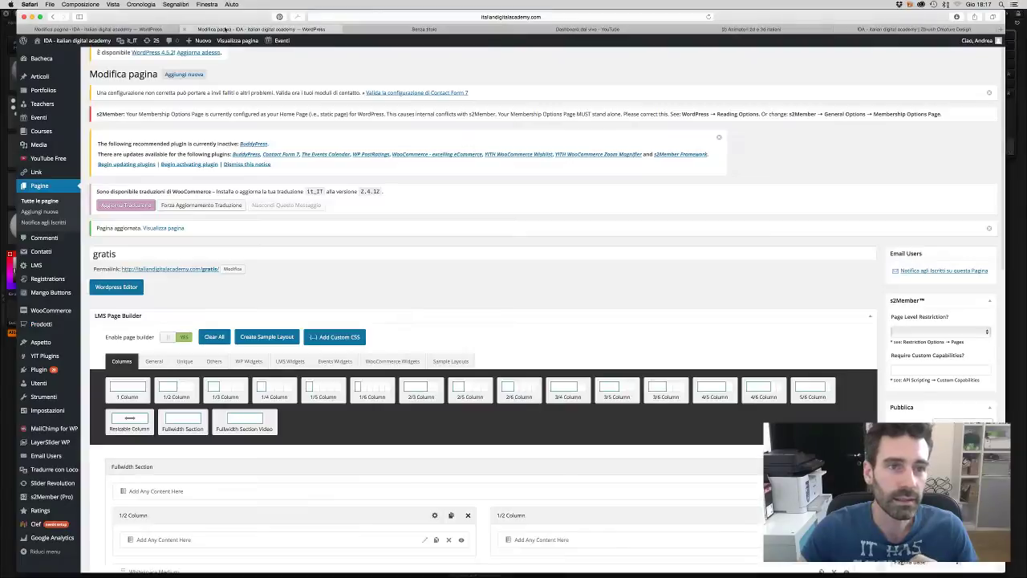
left_click(184, 29)
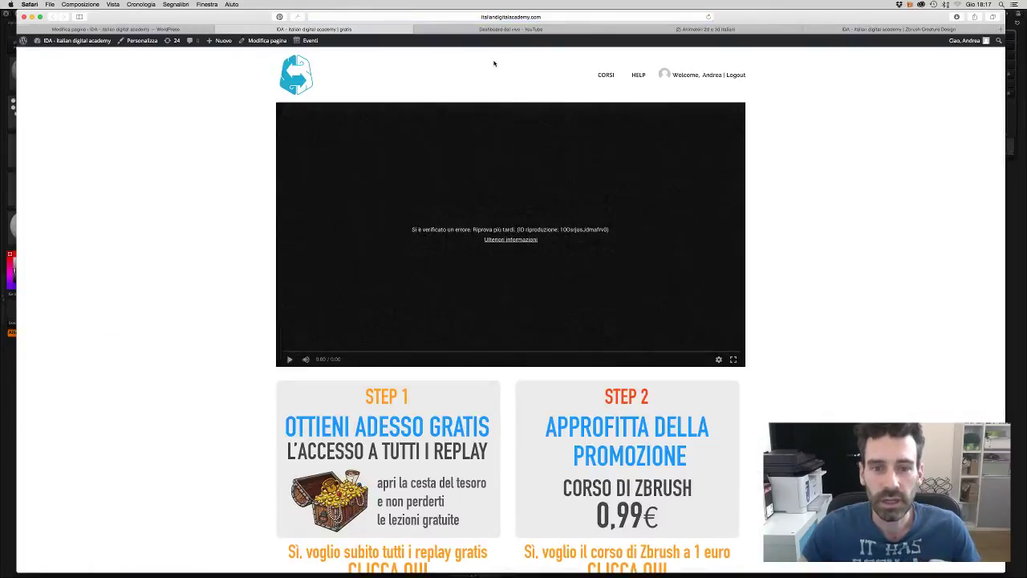
left_click(549, 16)
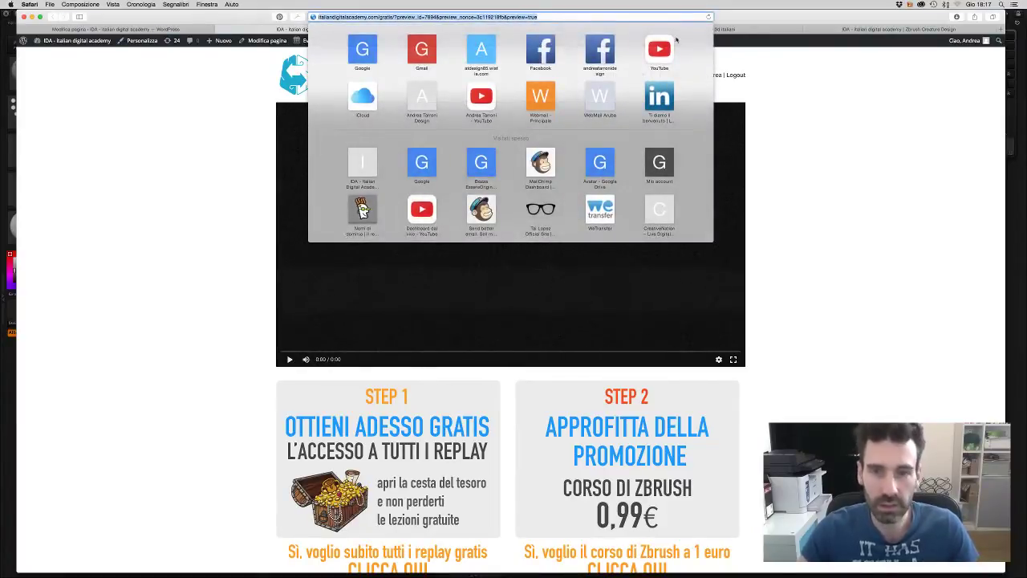
- Paste the gratis page preview address into the YouTube live chat message box
left_click(747, 29)
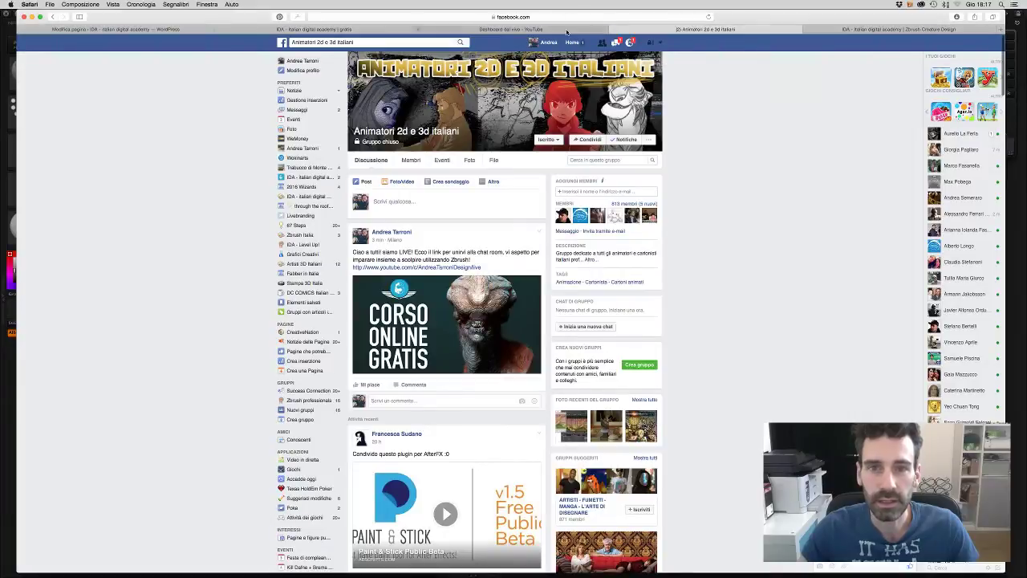
left_click(511, 29)
left_click(647, 289)
type("http://italiandigitalacademy.com/gratis/?preview_id=7894&preview_nonce=3c1218fb&preview=true")
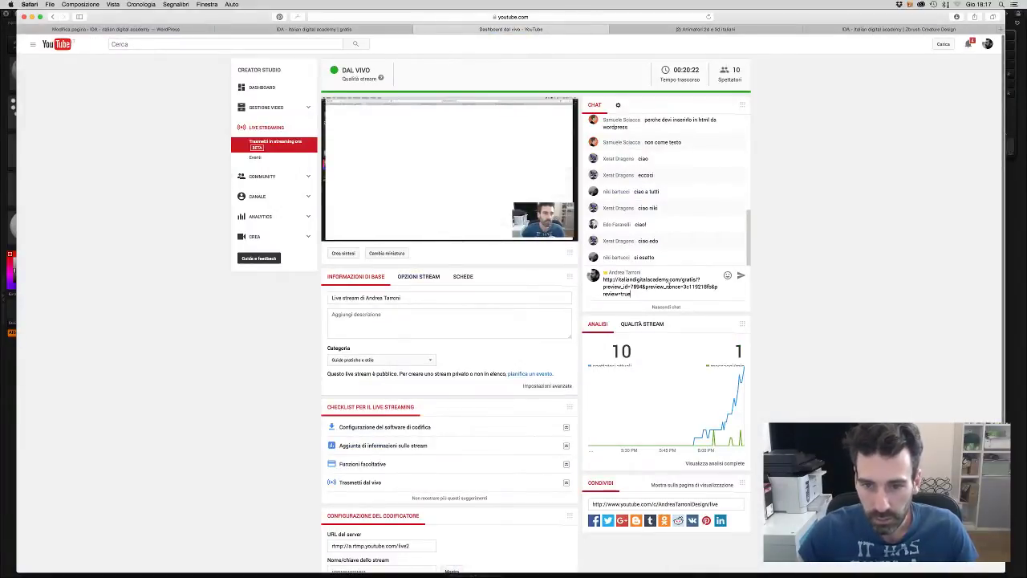
- Post the plain italiandigitalacademy.com/gratis/ link in the live chat, then return to the gratis page
left_click_drag(697, 280, 712, 306)
key("BackSpace")
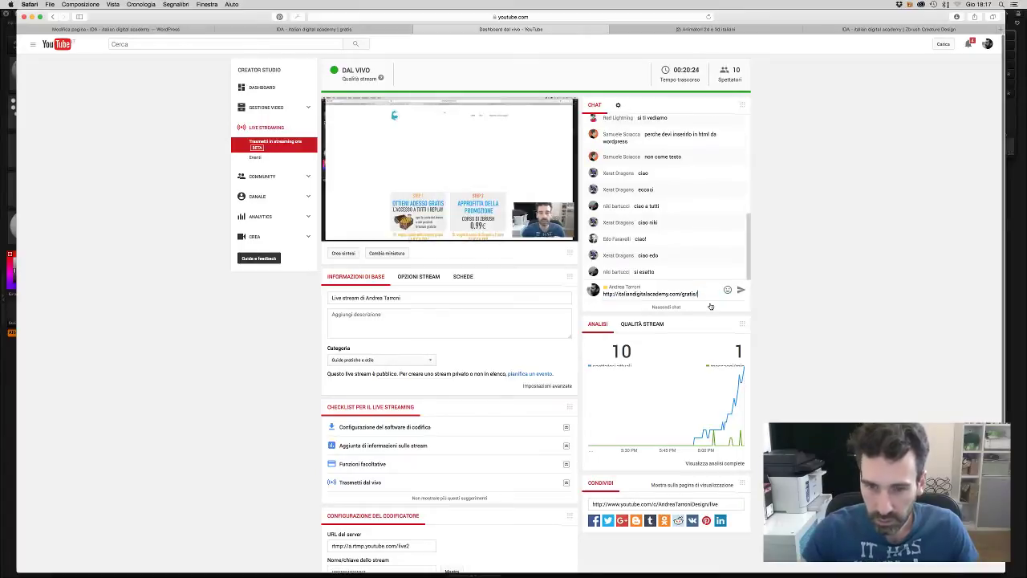
left_click(738, 290)
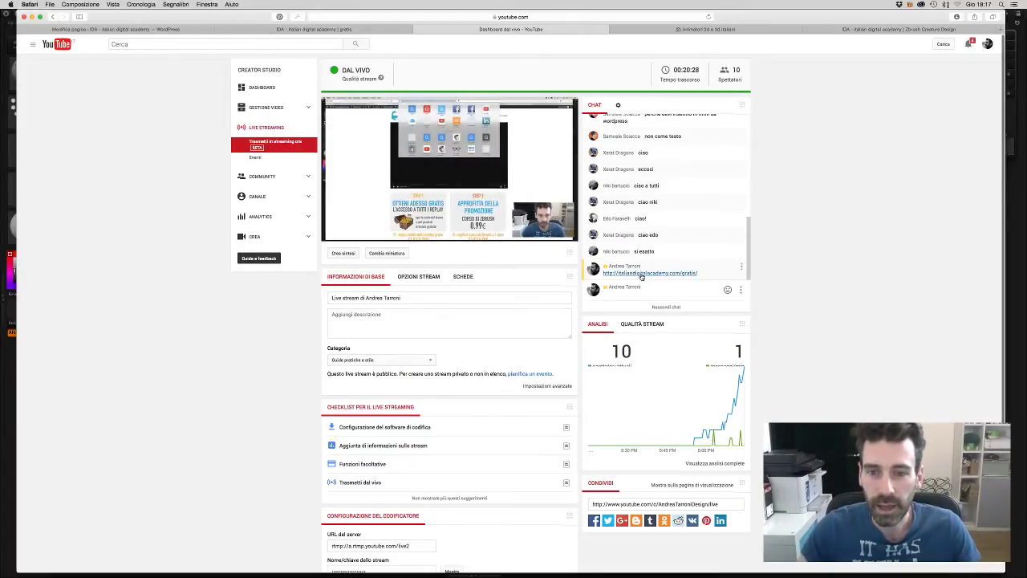
left_click(315, 29)
scroll(517, 228, "down", 5)
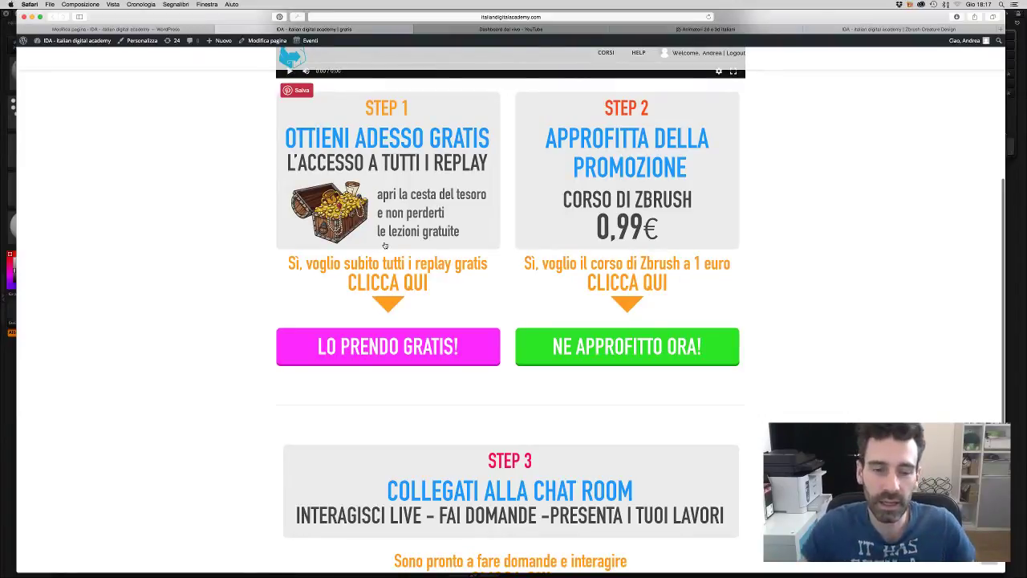
- Dismiss the low-battery notification and open the €0,99 ZBrush course offer via 'NE APPROFITTO ORA!'
scroll(402, 277, "down", 1)
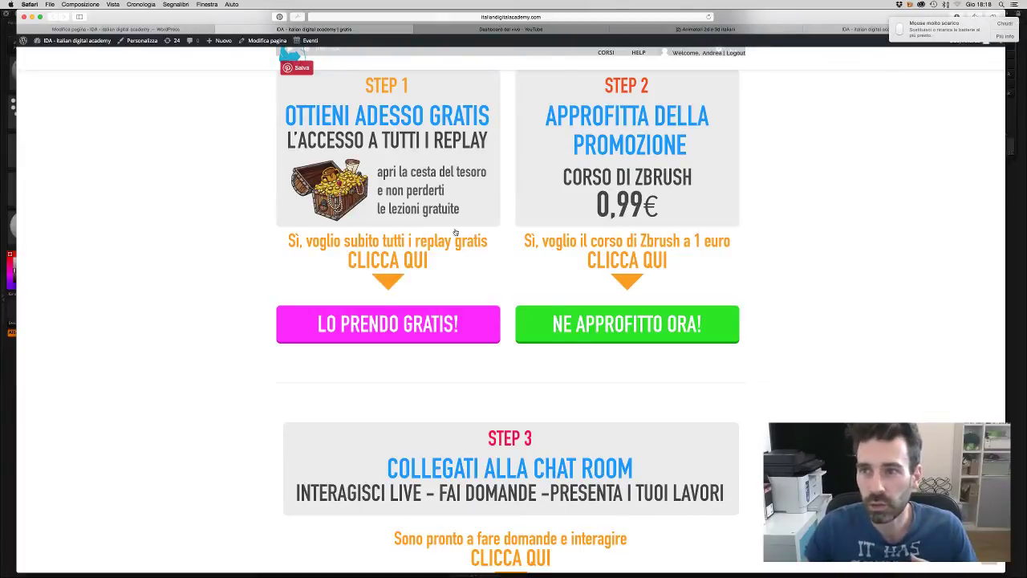
left_click(1005, 23)
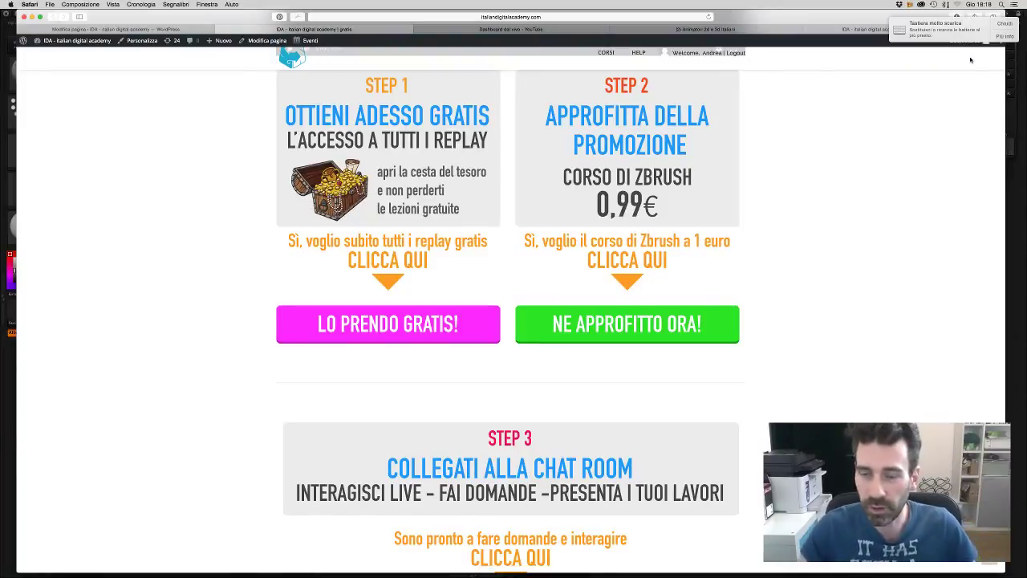
scroll(802, 97, "up", 1)
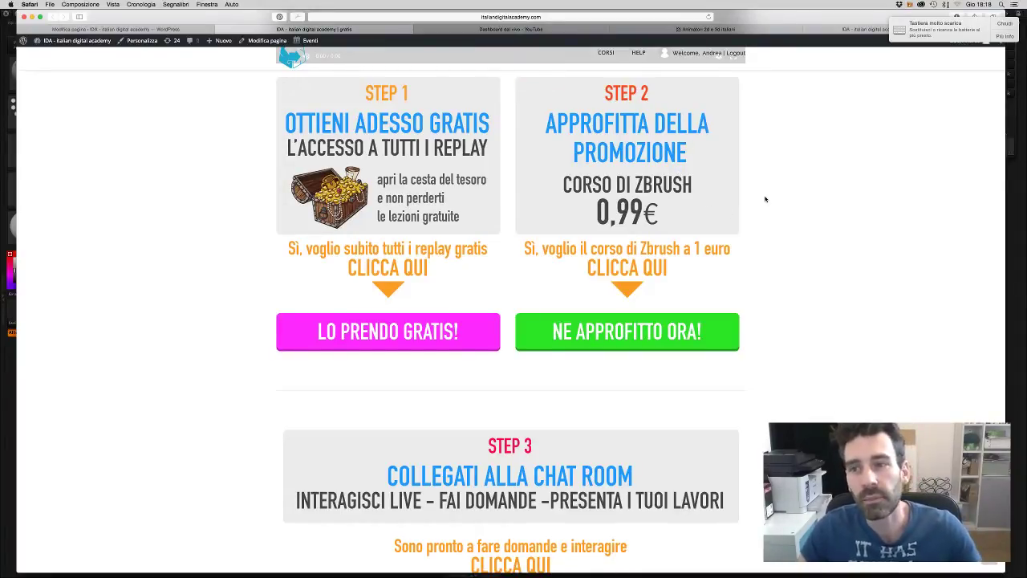
left_click(603, 341)
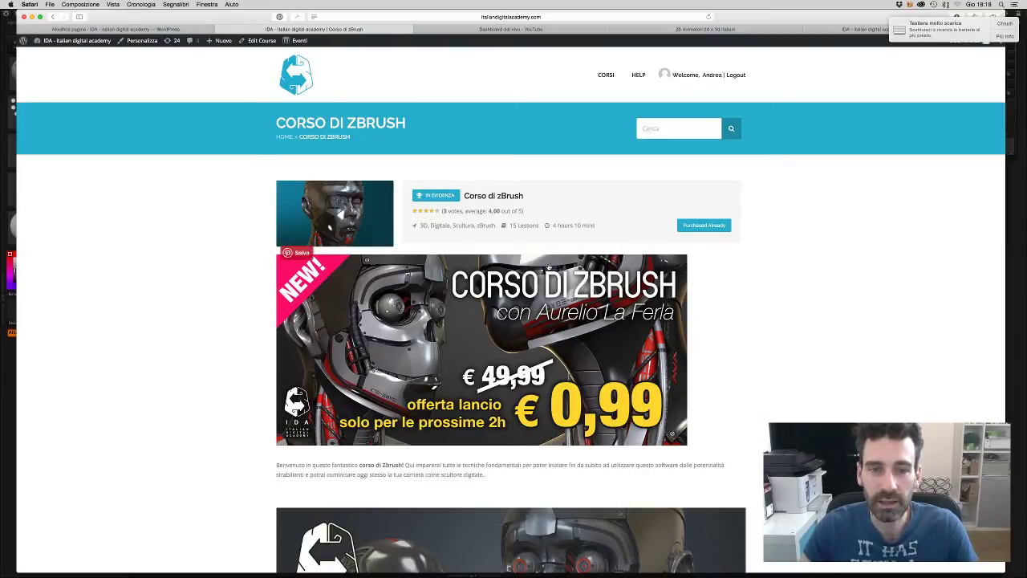
- Scroll down through the course video and its 15-lesson list
scroll(549, 267, "down", 6)
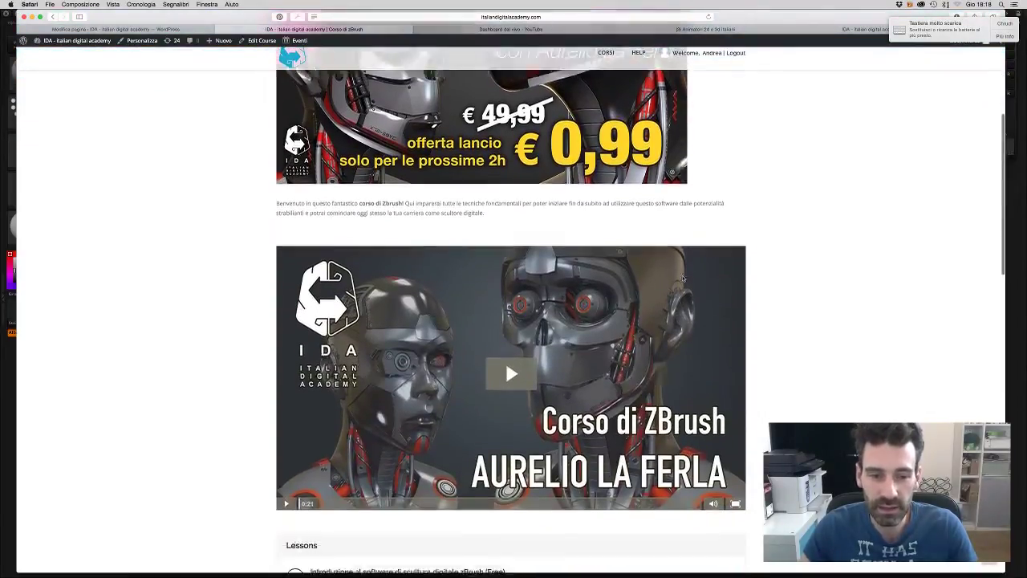
scroll(683, 278, "down", 4)
scroll(683, 278, "up", 2)
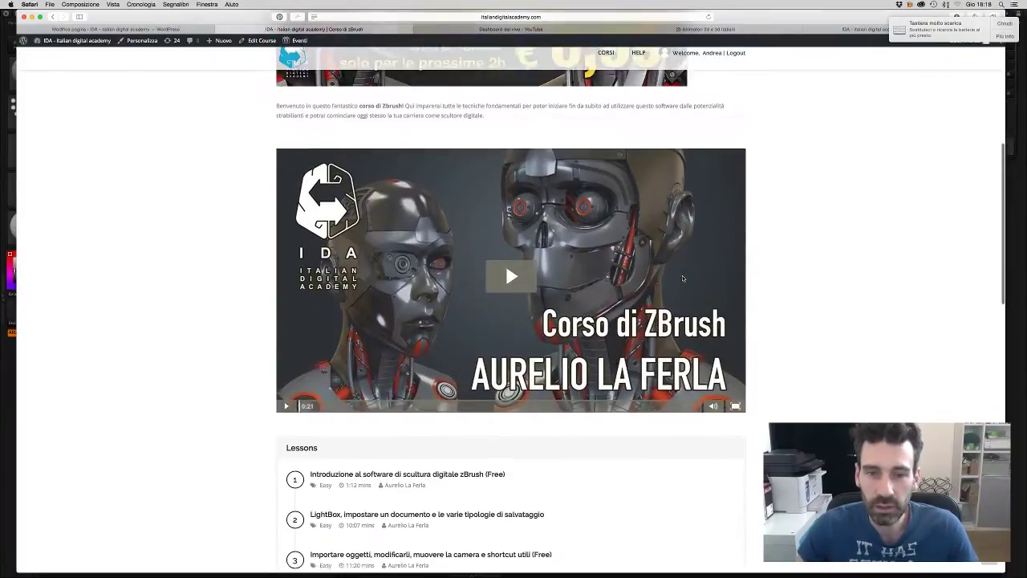
scroll(683, 279, "up", 5)
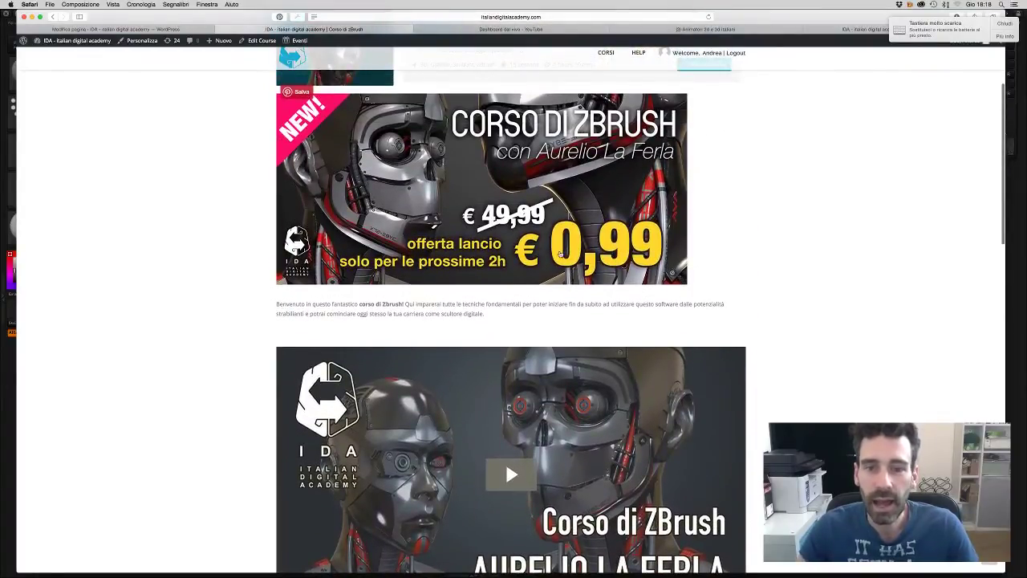
scroll(750, 271, "down", 3)
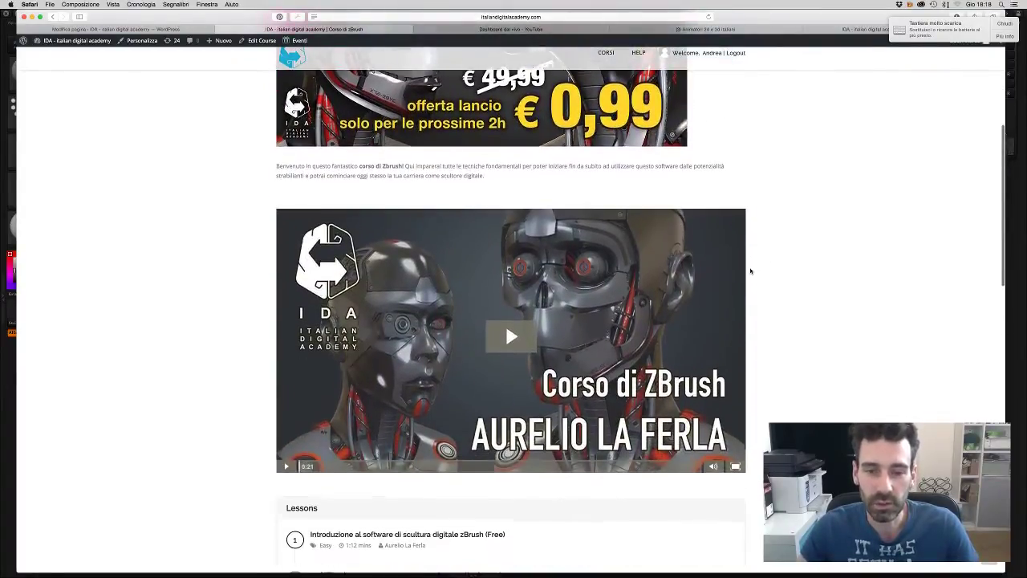
scroll(750, 271, "down", 3)
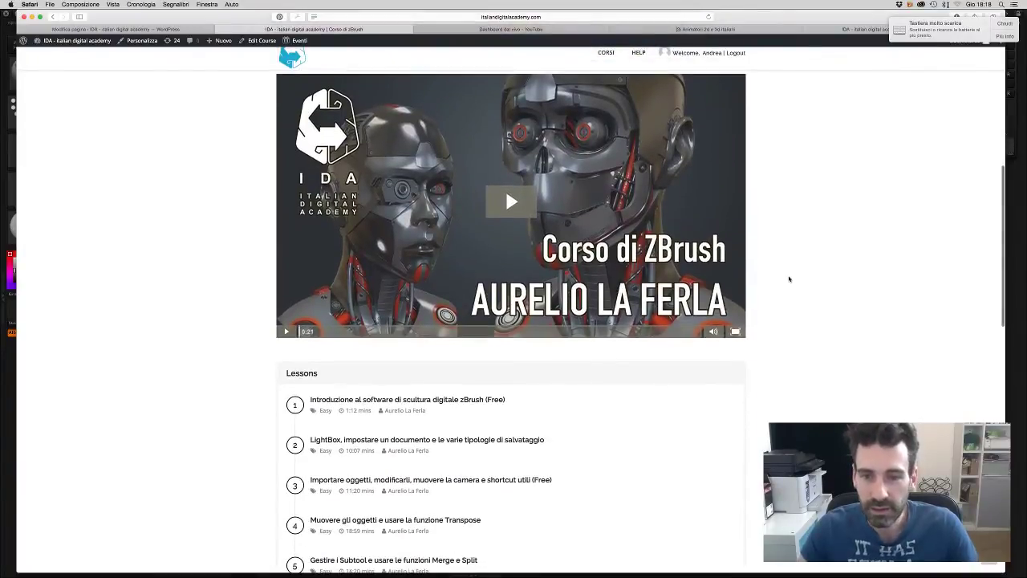
scroll(789, 279, "down", 1)
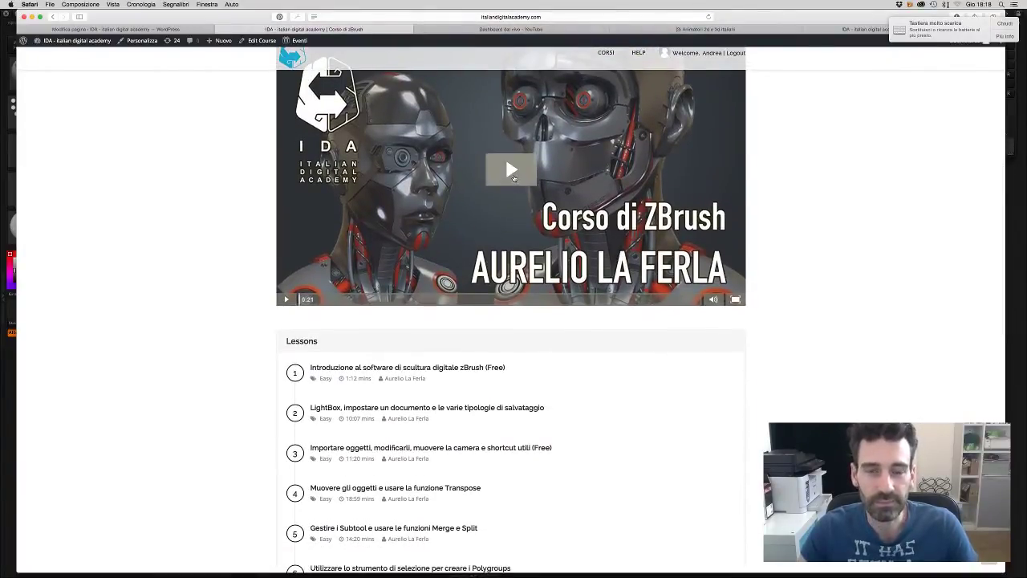
scroll(509, 310, "down", 1)
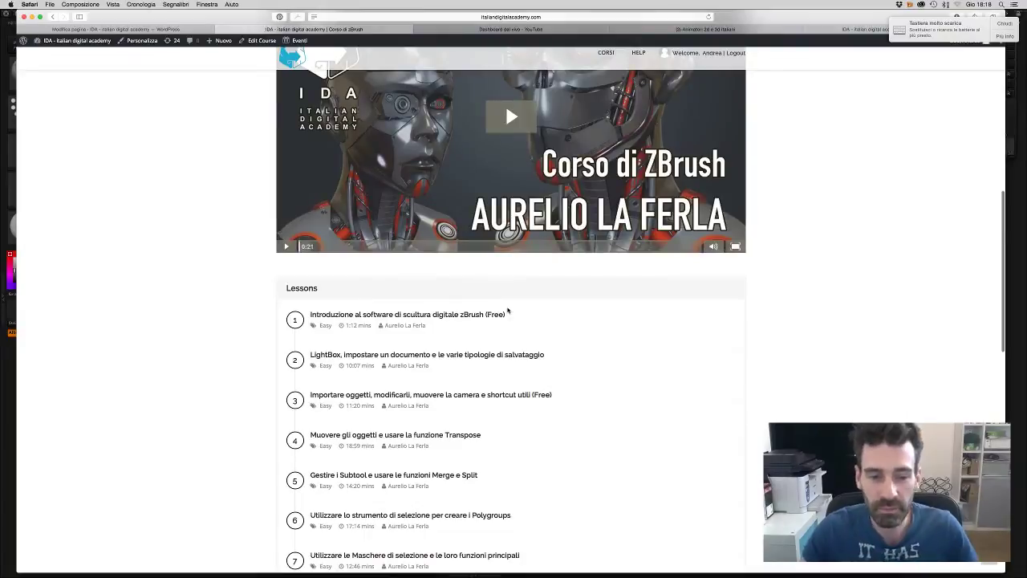
scroll(508, 311, "down", 3)
scroll(507, 312, "down", 6)
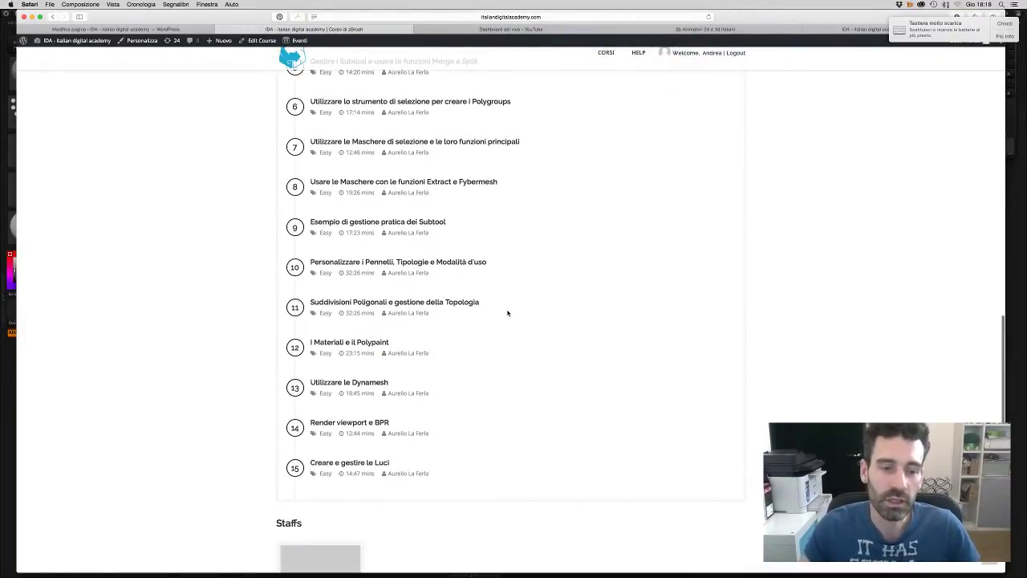
- Scroll back to the top and return to the YouTube 'Dashboard dal vivo' via the Facebook tab
scroll(507, 313, "up", 1)
scroll(508, 314, "up", 8)
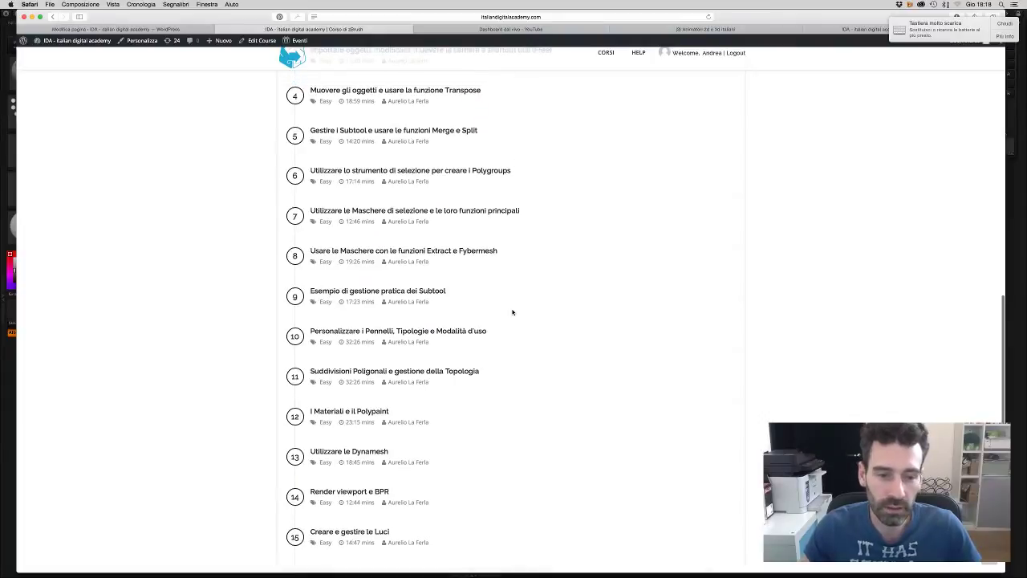
scroll(516, 323, "up", 10)
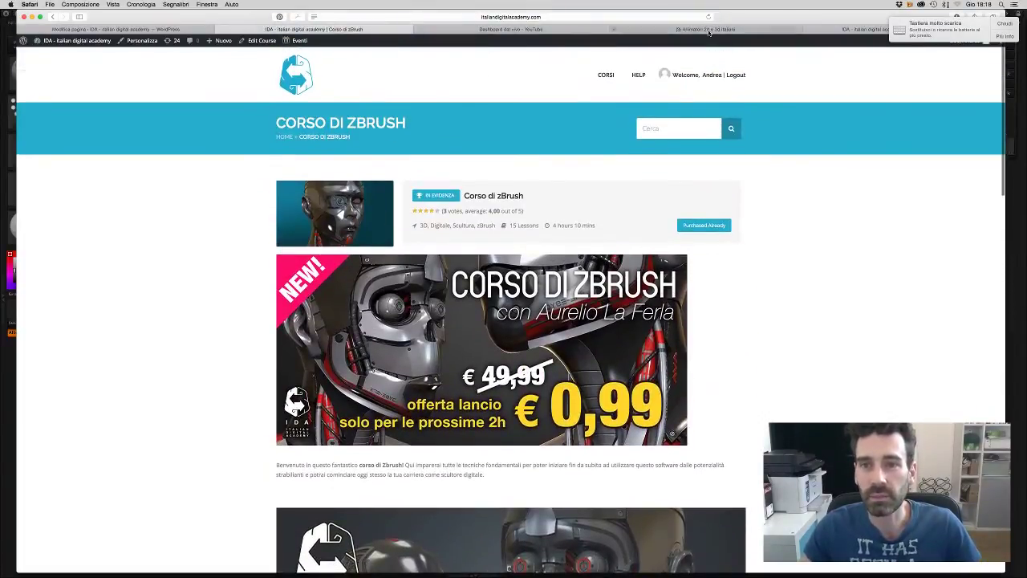
left_click(708, 30)
left_click(566, 30)
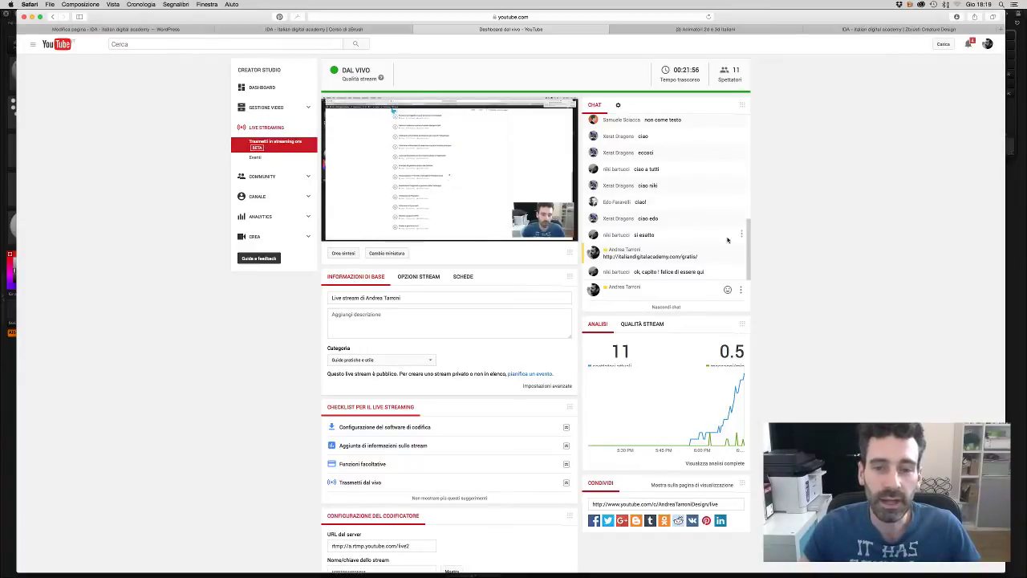
- Open the presenter's andreatarroni.com portfolio site in a new Safari tab
scroll(745, 233, "down", 1)
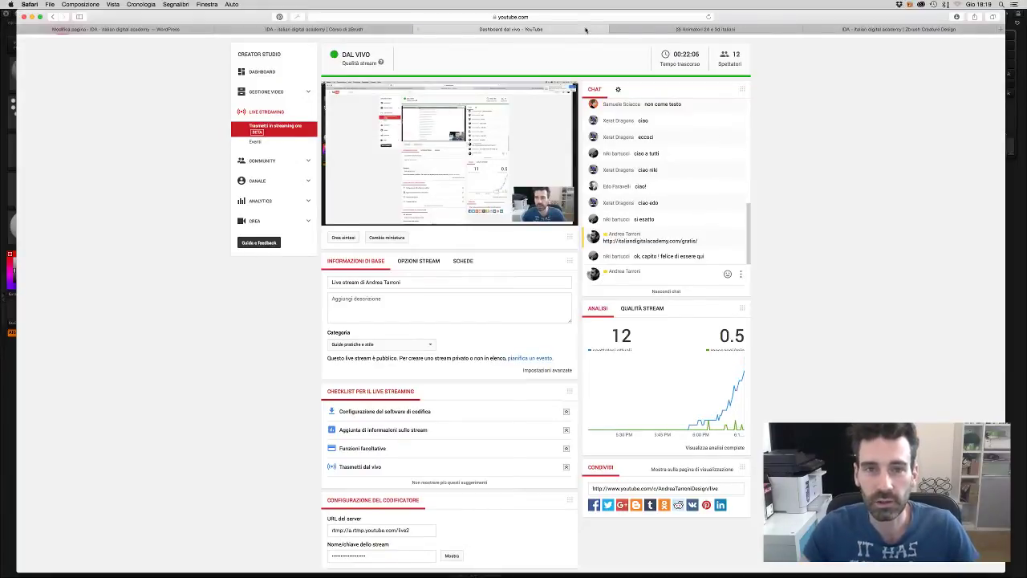
left_click(999, 28)
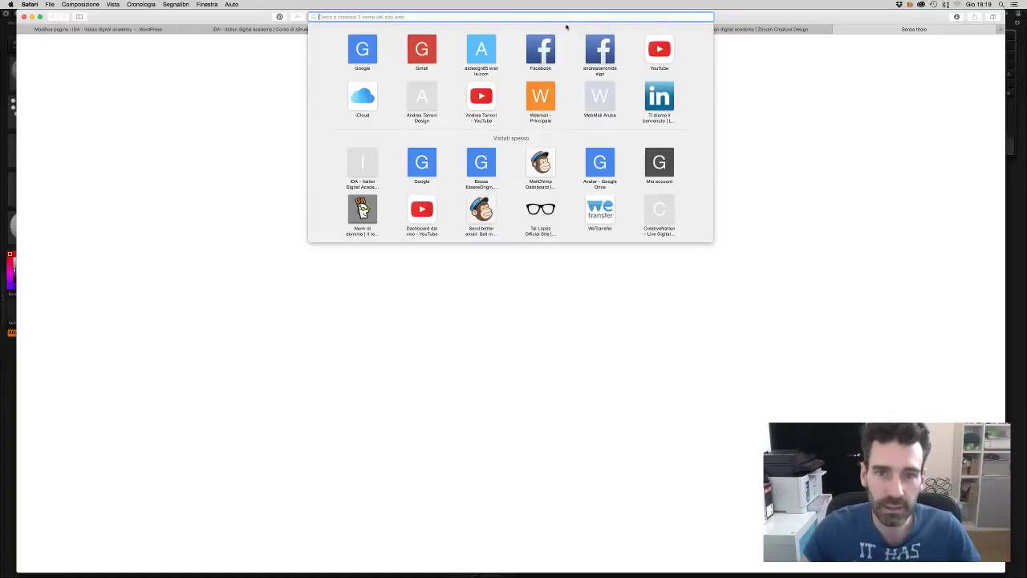
left_click(422, 98)
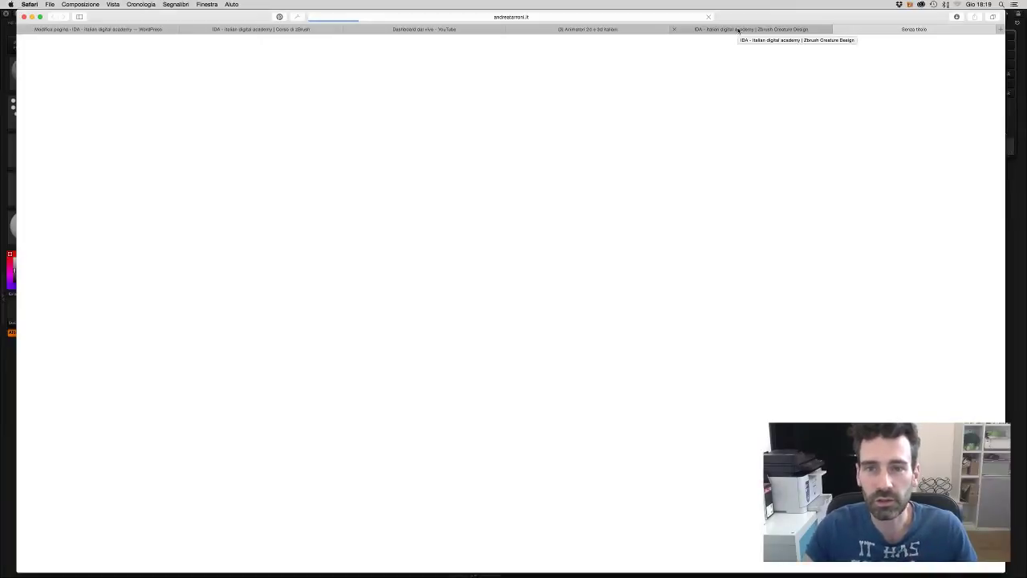
- Look over the ZBrush Creature Design event page, then return to the Andrea Tarroni Design tab
left_click(739, 30)
scroll(768, 117, "up", 1)
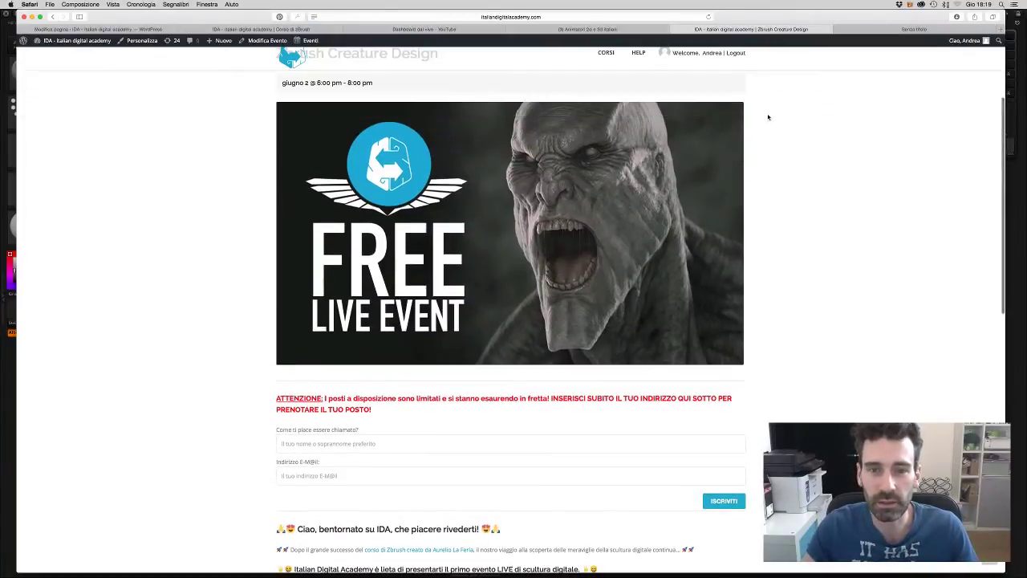
scroll(670, 202, "up", 2)
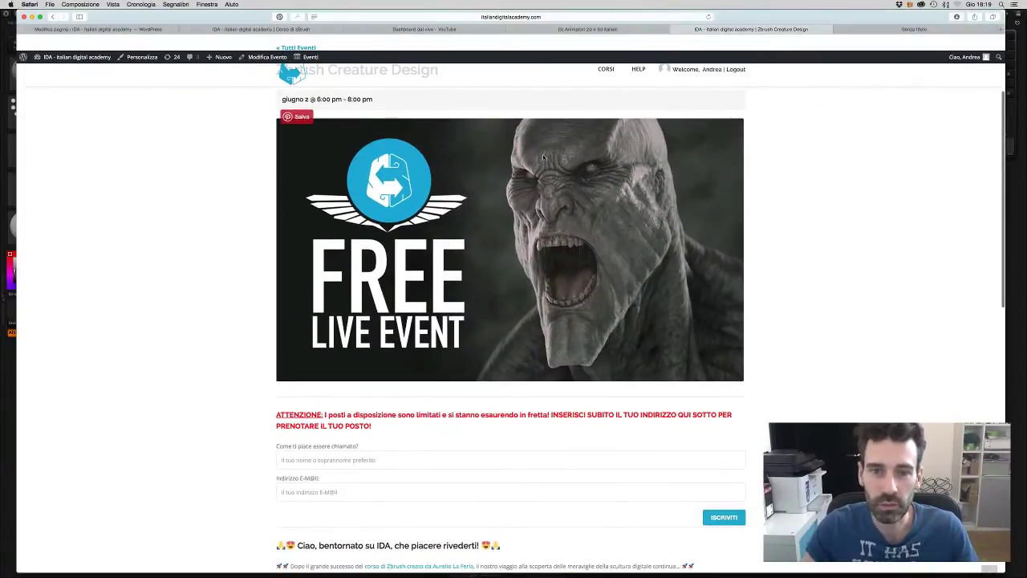
scroll(611, 241, "down", 1)
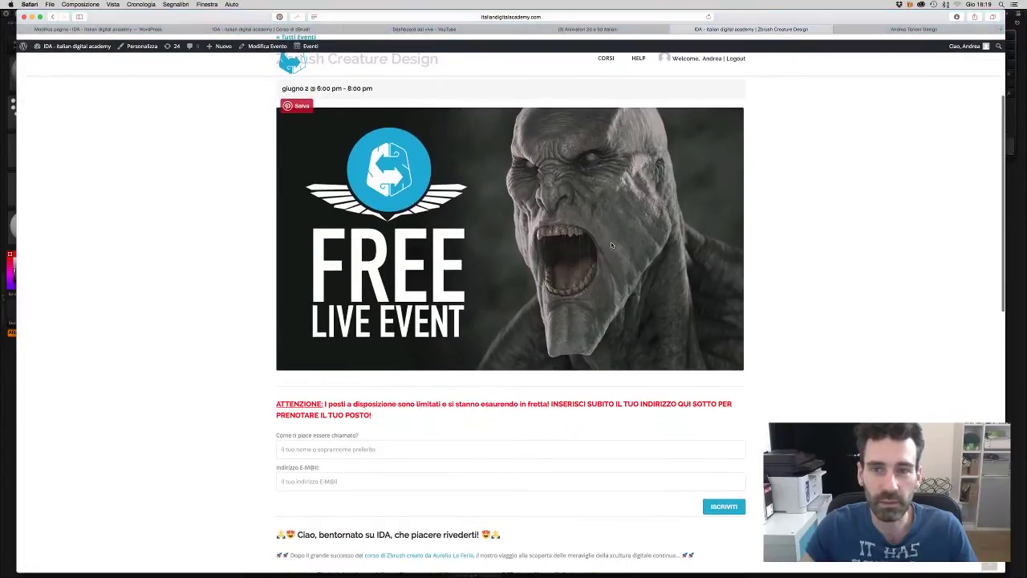
left_click(883, 30)
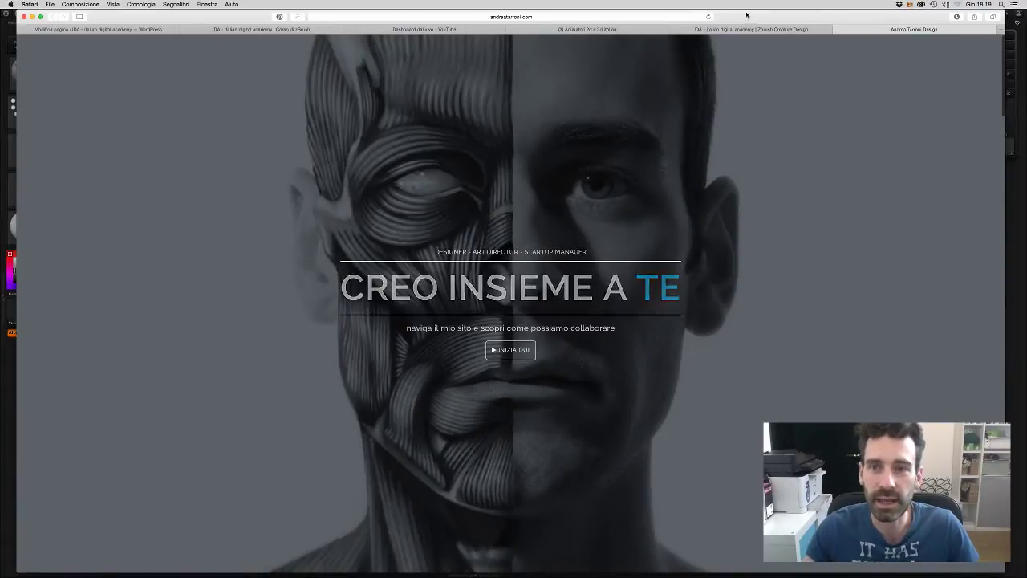
- Maximize the Safari window and scroll past Servizi to the Portfolio thumbnail grid
left_click_drag(747, 13, 732, 13)
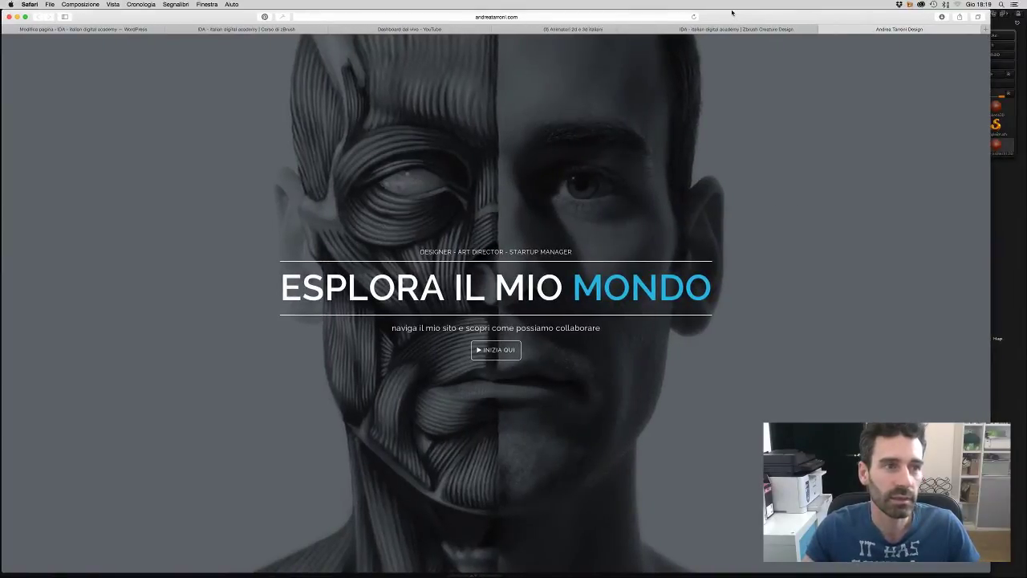
double_click(731, 13)
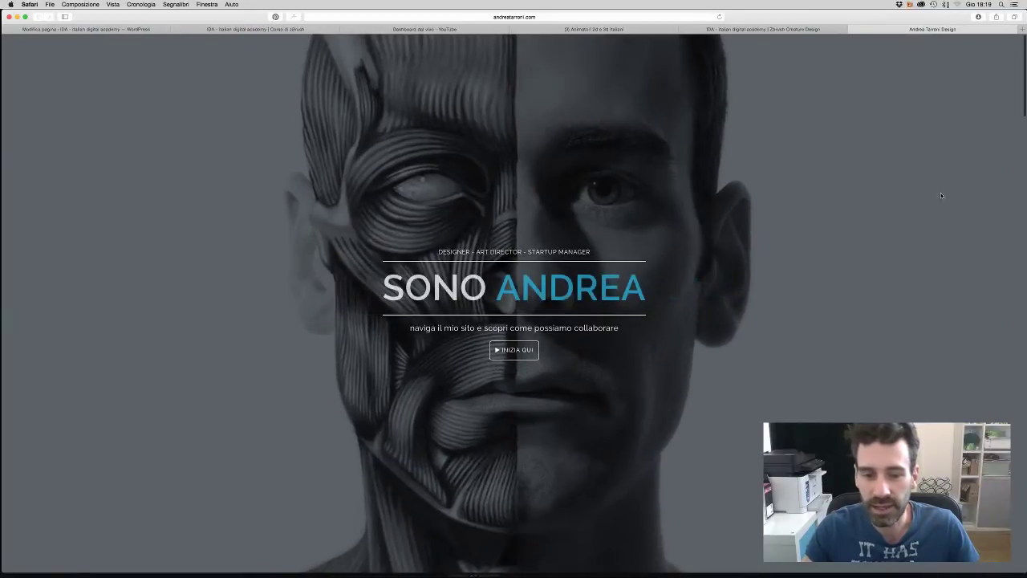
scroll(753, 384, "down", 10)
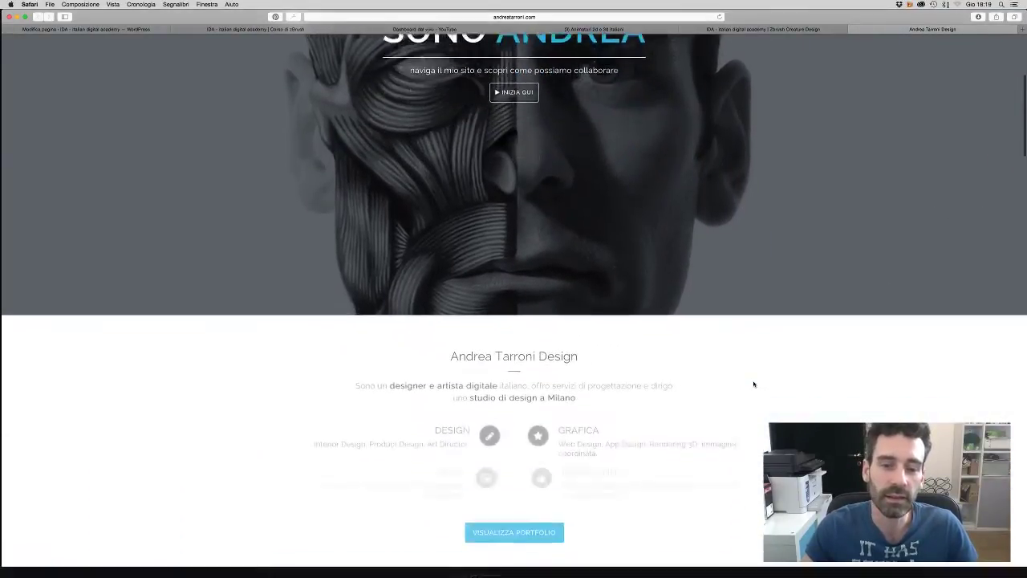
scroll(753, 385, "down", 5)
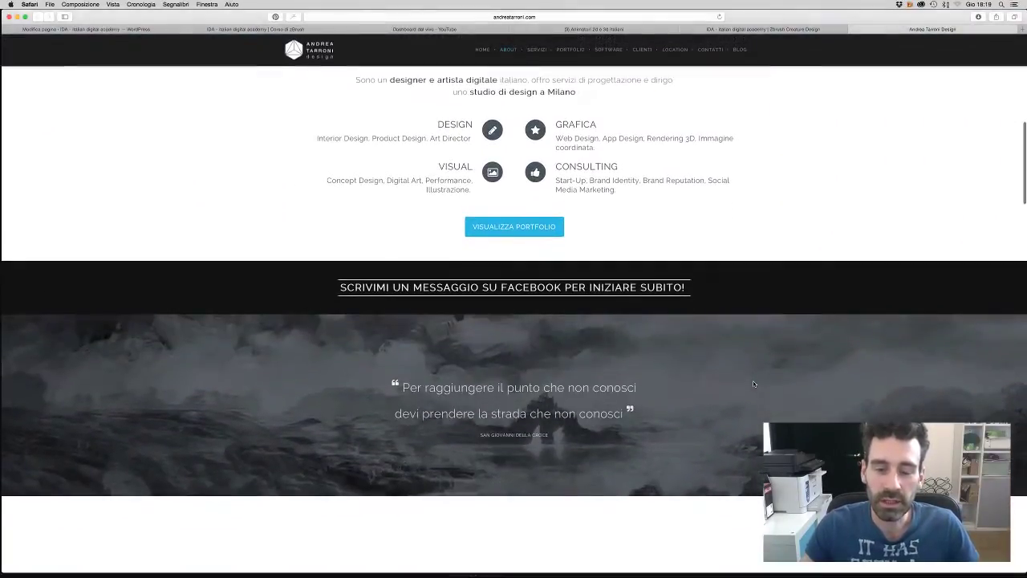
scroll(753, 385, "down", 5)
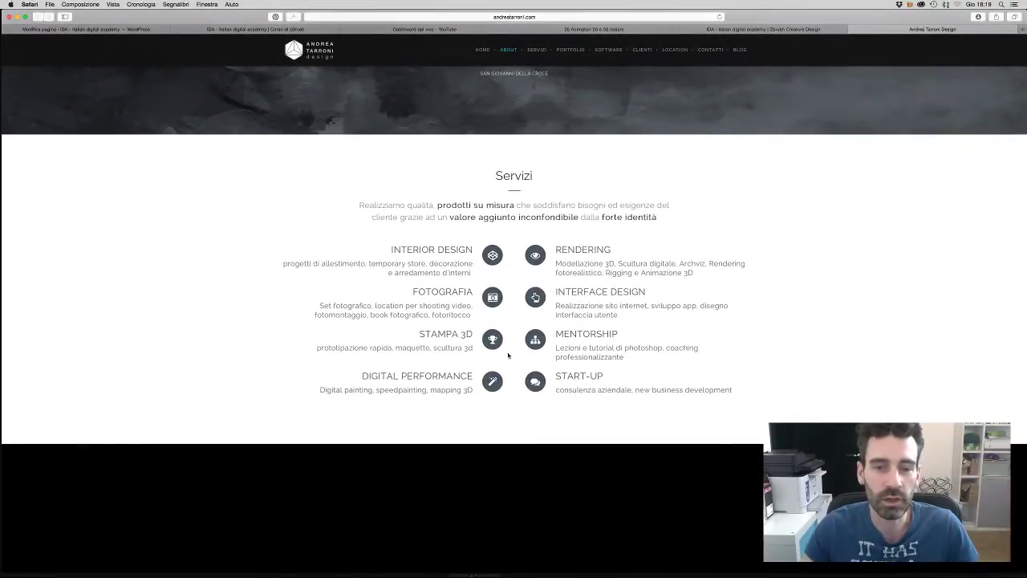
scroll(530, 365, "down", 2)
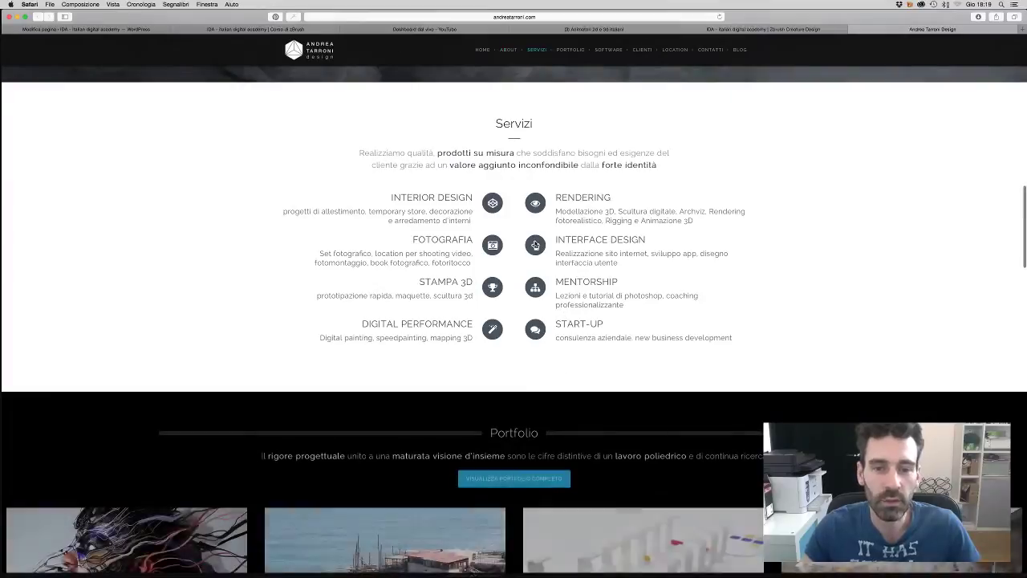
scroll(648, 283, "down", 4)
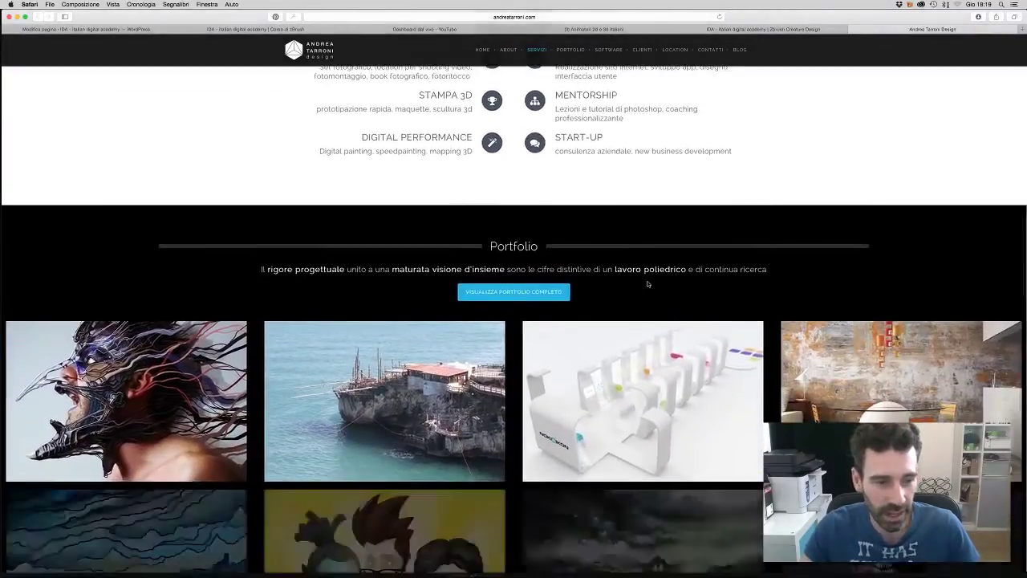
scroll(648, 283, "down", 5)
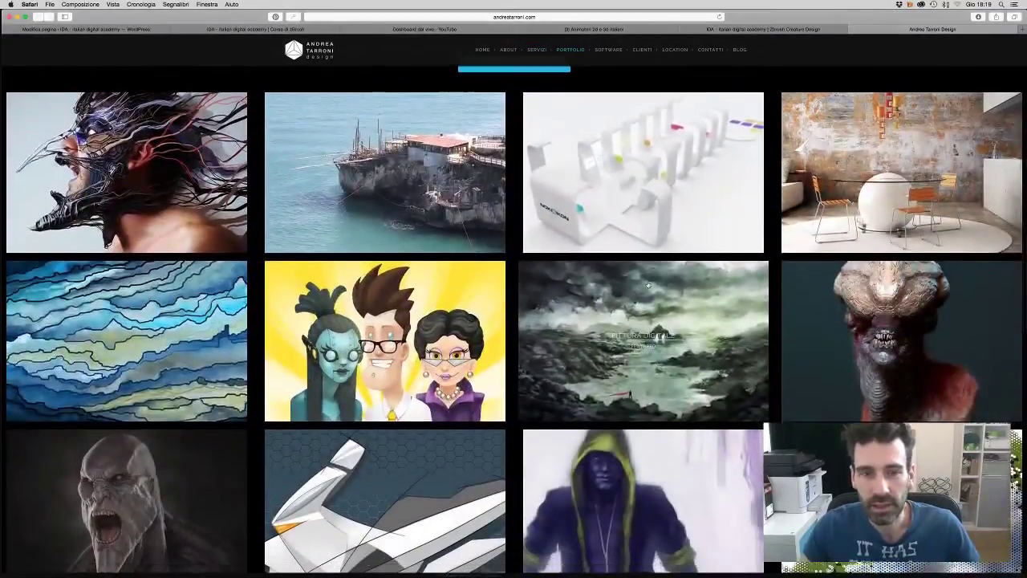
scroll(648, 283, "up", 1)
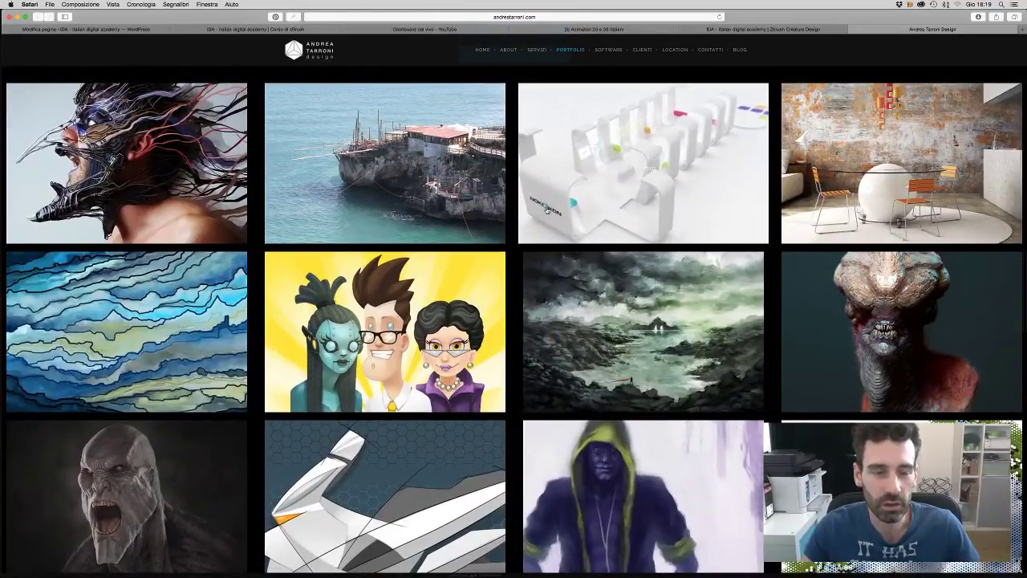
scroll(626, 161, "down", 1)
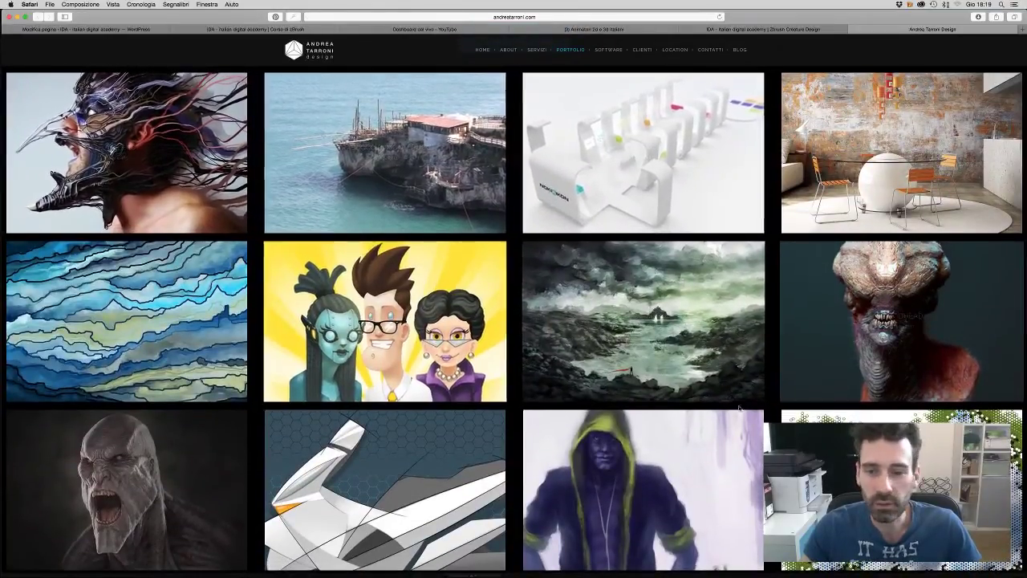
scroll(161, 193, "up", 1)
- Open the Zero project, then Nokiaikon from its 'Guarda gli altri lavori' thumbnails
left_click(169, 202)
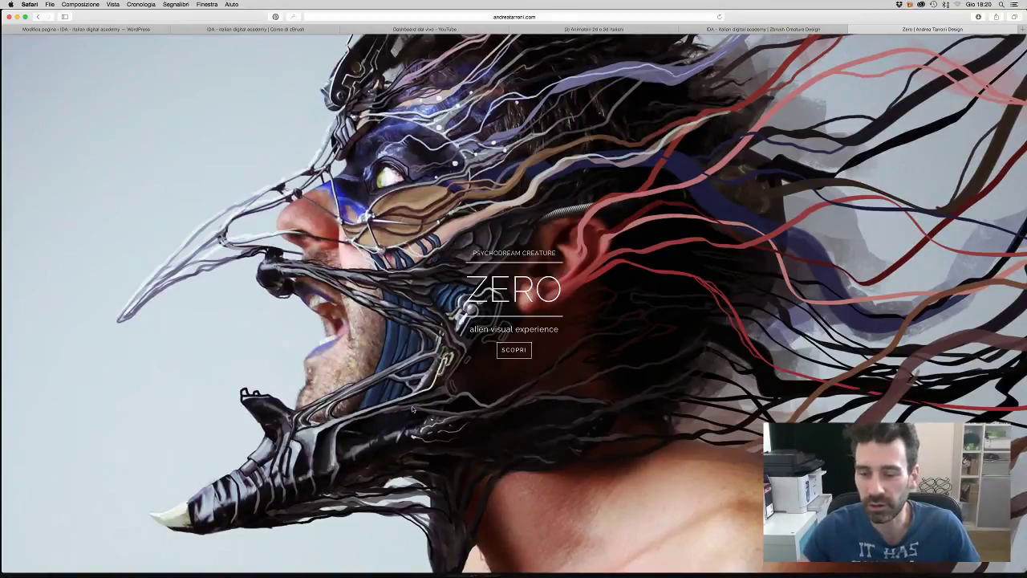
scroll(431, 403, "down", 5)
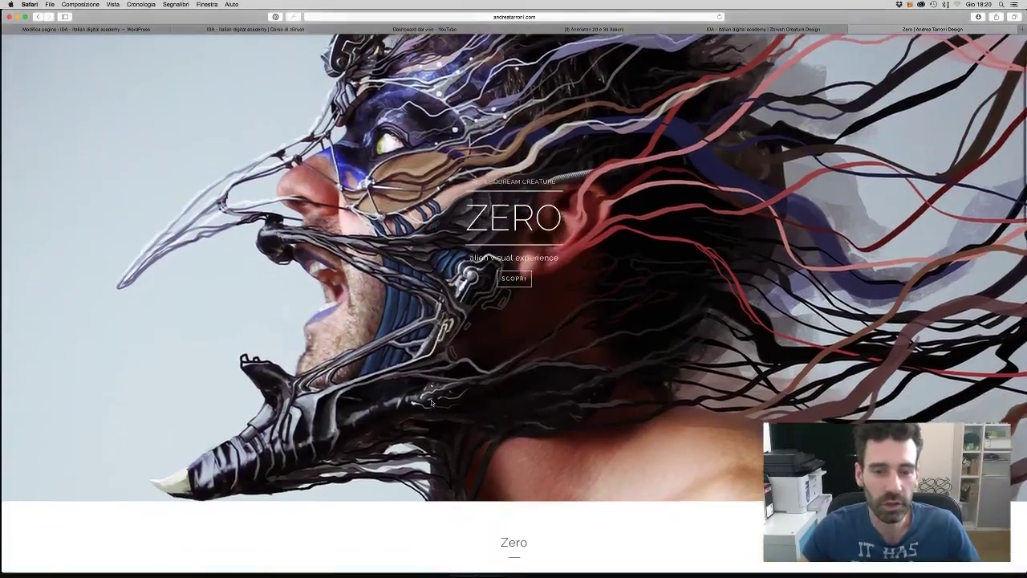
scroll(431, 403, "down", 7)
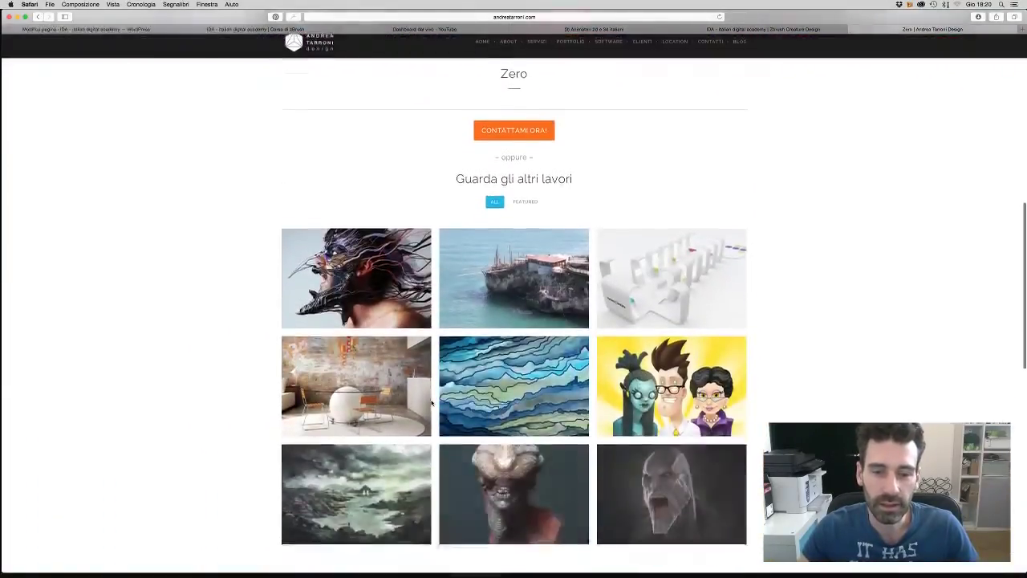
scroll(431, 403, "down", 1)
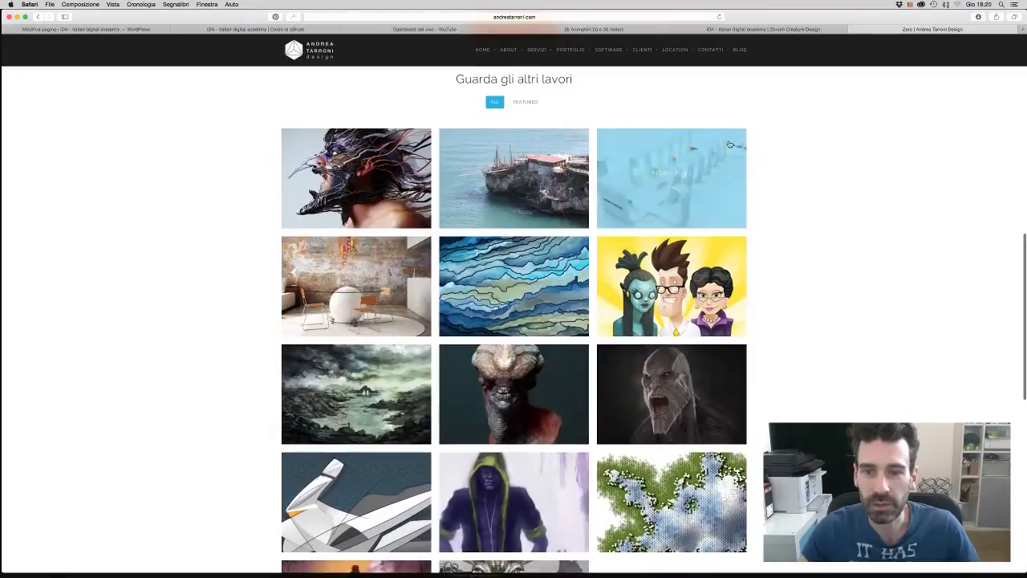
left_click(675, 185)
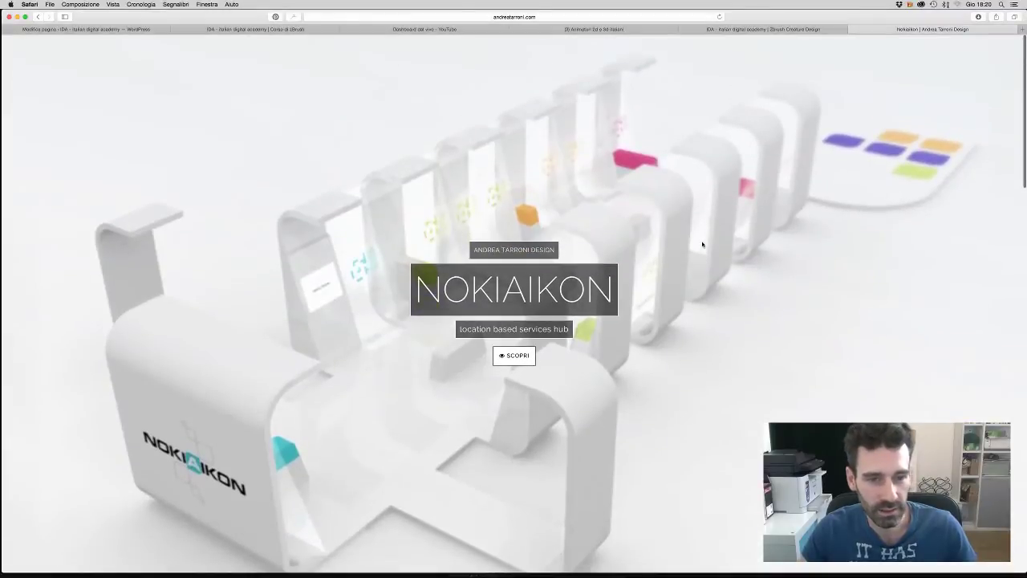
- Browse the enlarged Nokiaikon gallery images through to the last one, then close it
scroll(703, 244, "down", 3)
scroll(702, 244, "down", 10)
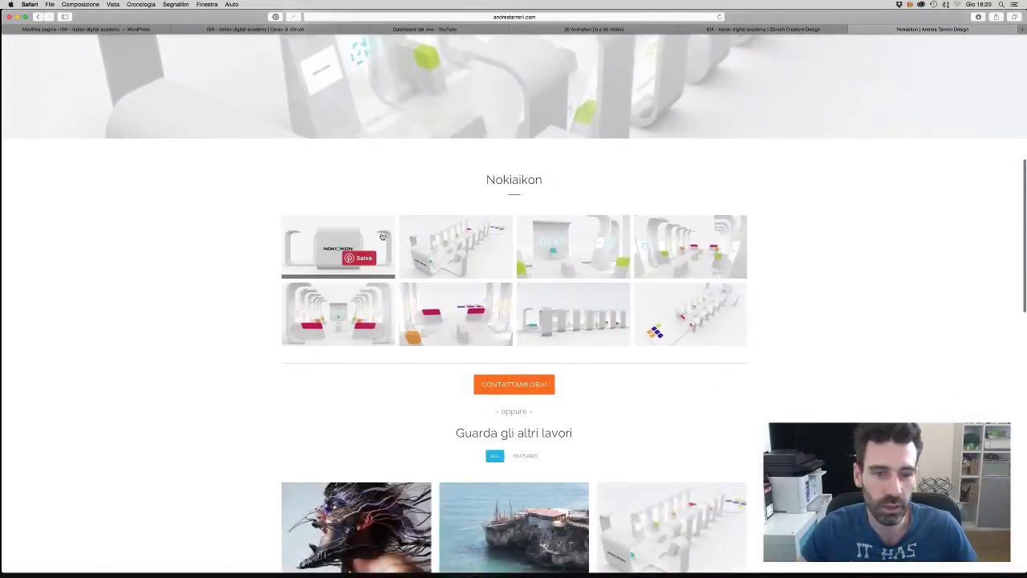
left_click(338, 249)
left_click(731, 309)
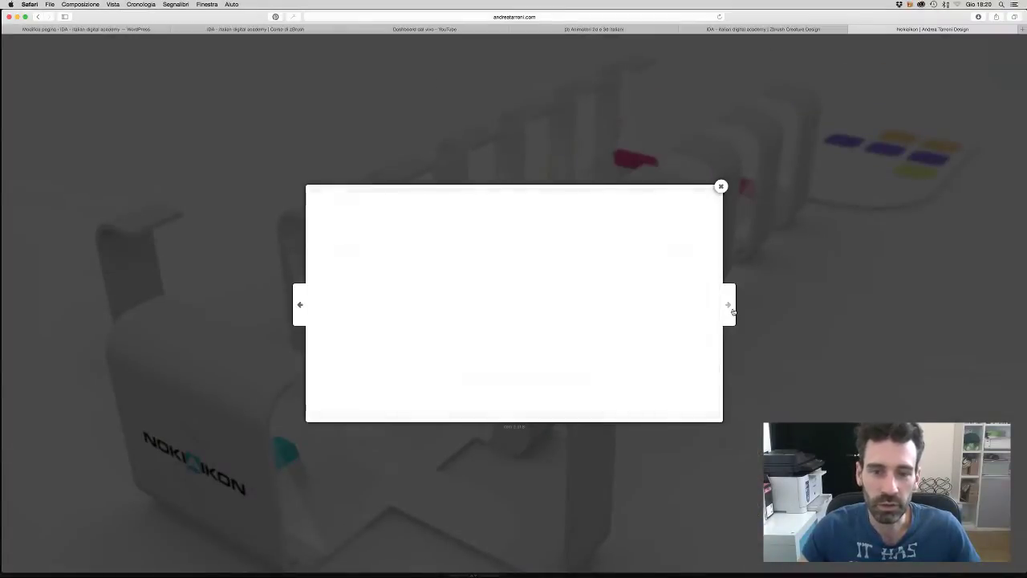
left_click(733, 311)
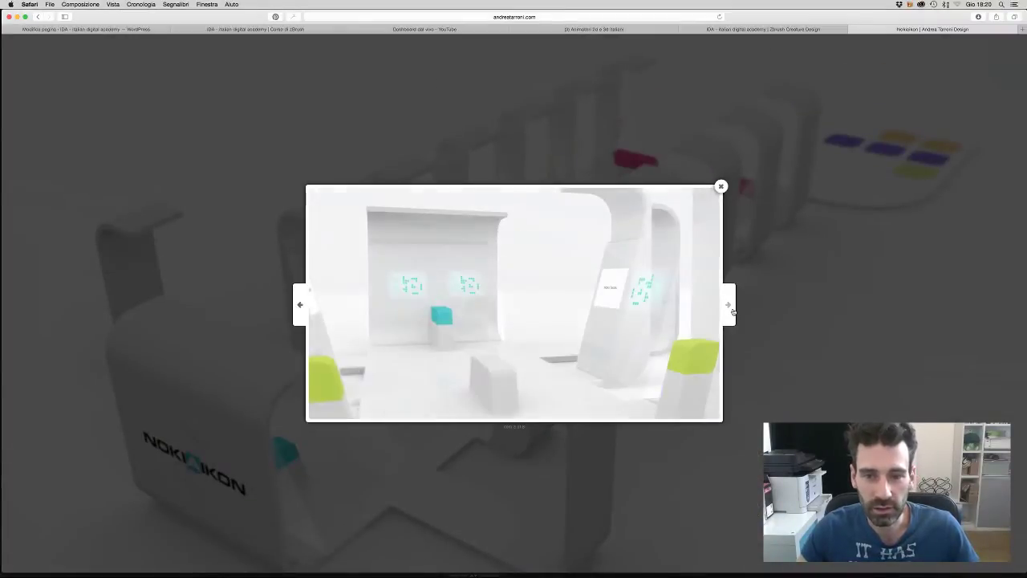
left_click(732, 311)
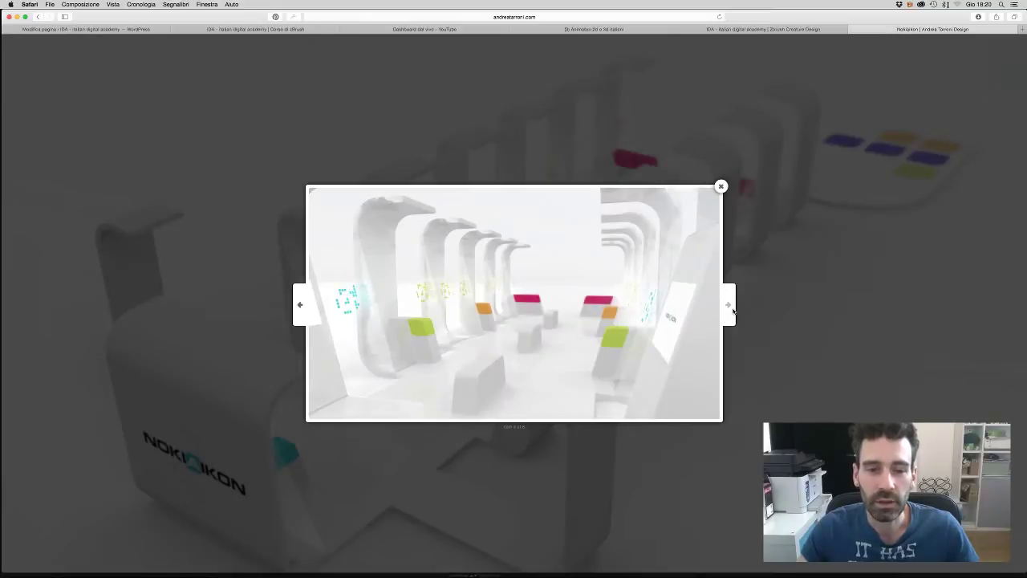
left_click(733, 312)
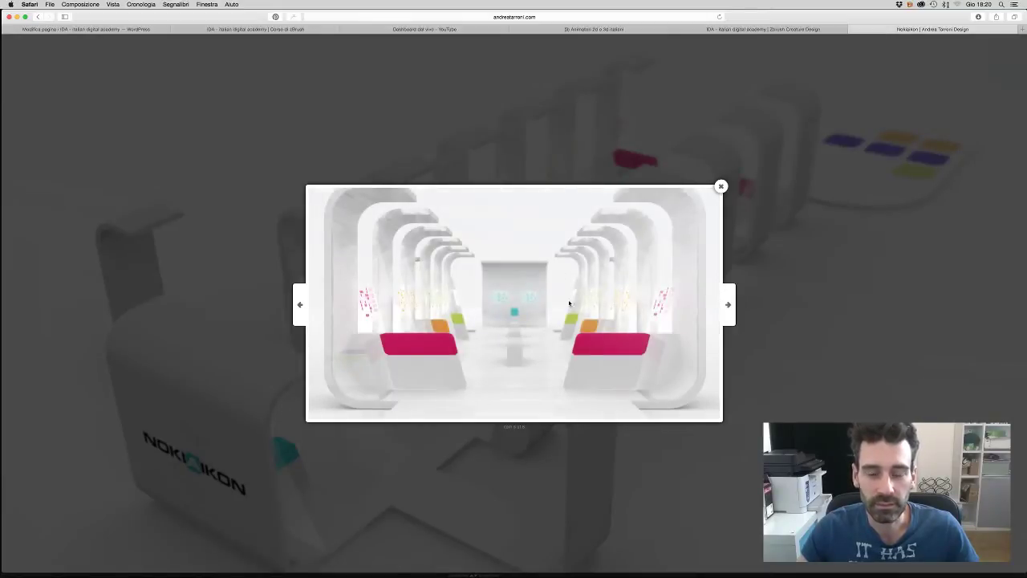
left_click(729, 305)
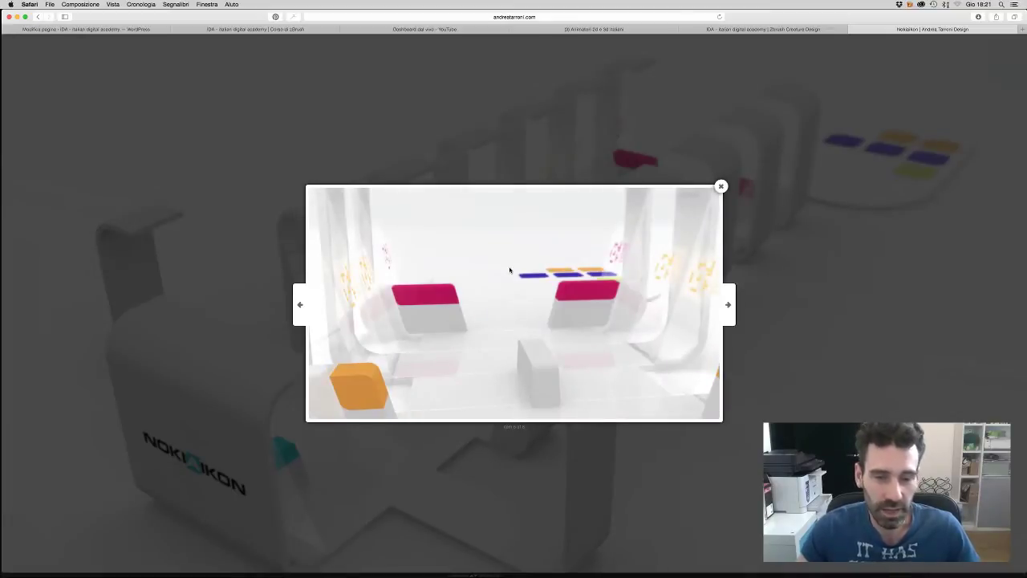
left_click(726, 304)
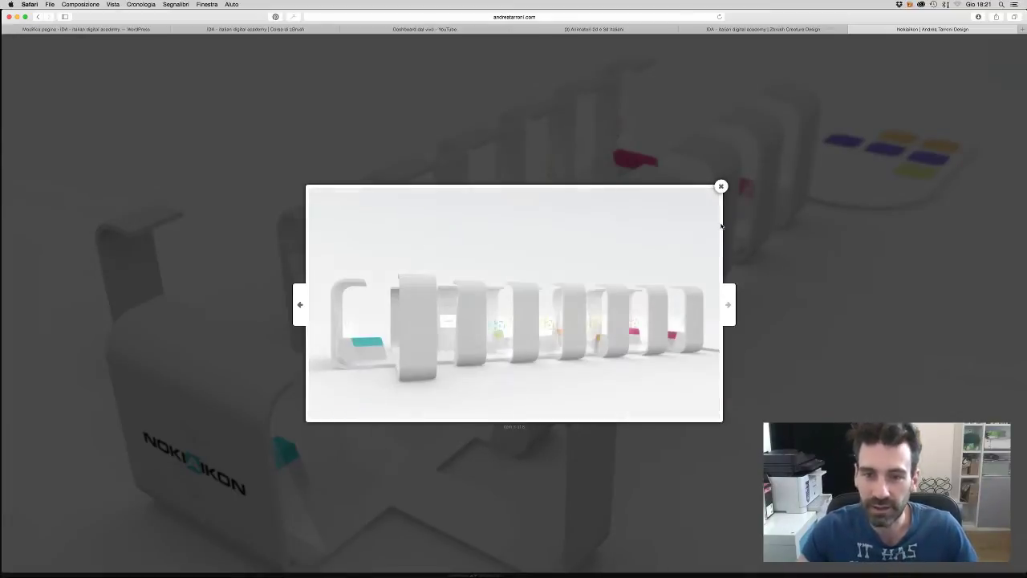
left_click(729, 308)
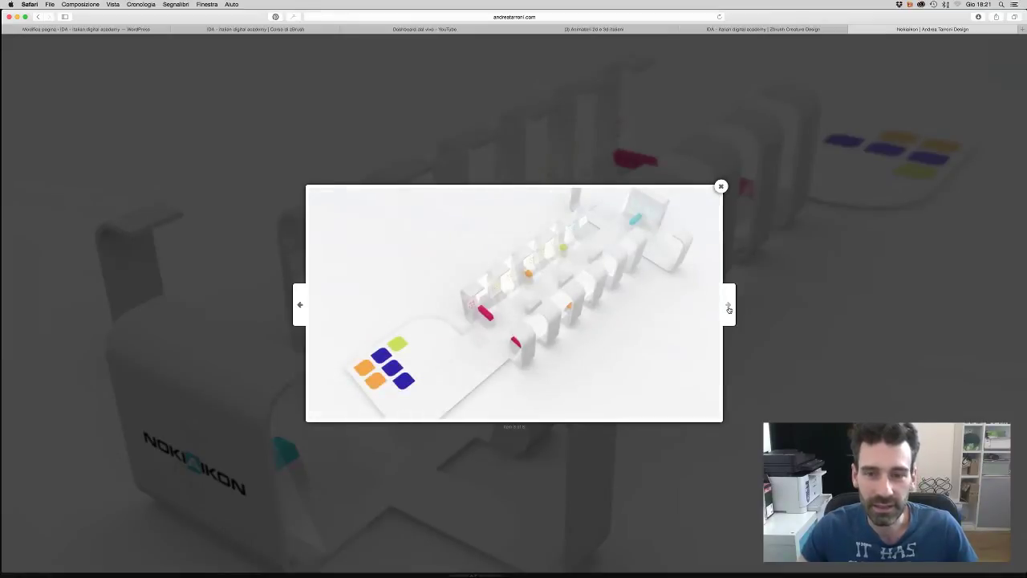
left_click(654, 318)
- Scroll down to the project thumbnail grid showing the blue Live Digital Painting tile
scroll(654, 319, "down", 5)
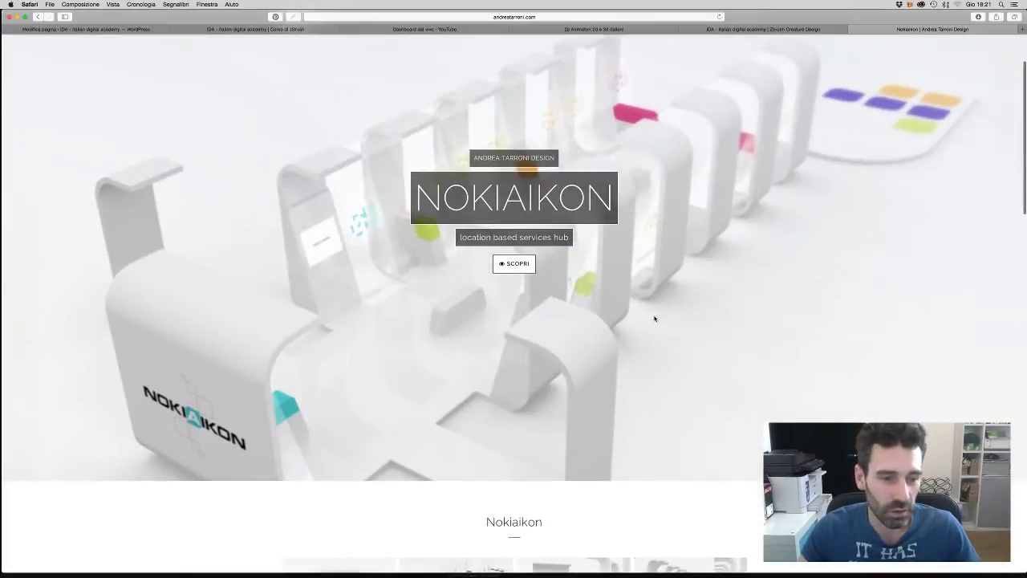
scroll(654, 319, "down", 7)
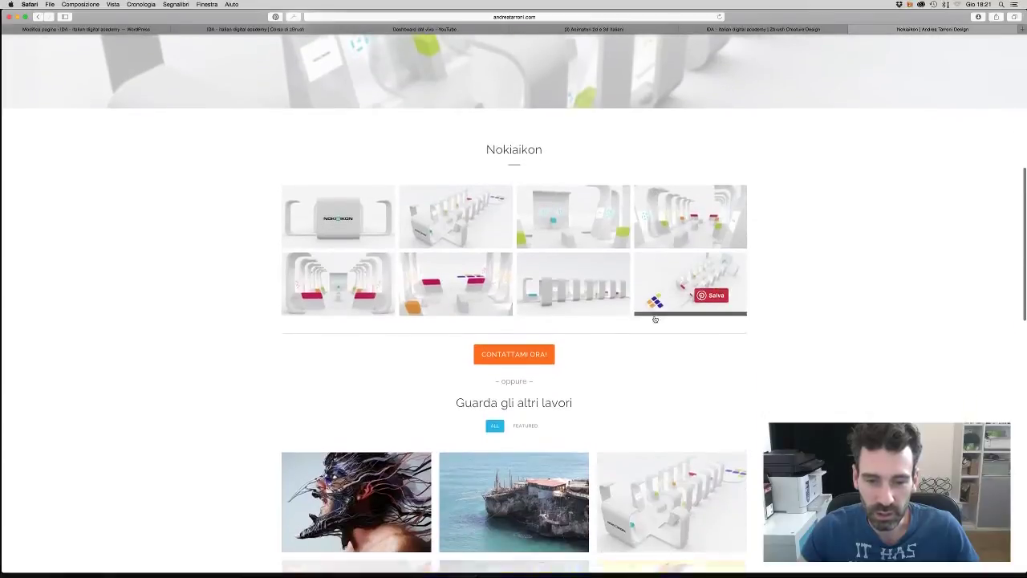
scroll(654, 318, "down", 4)
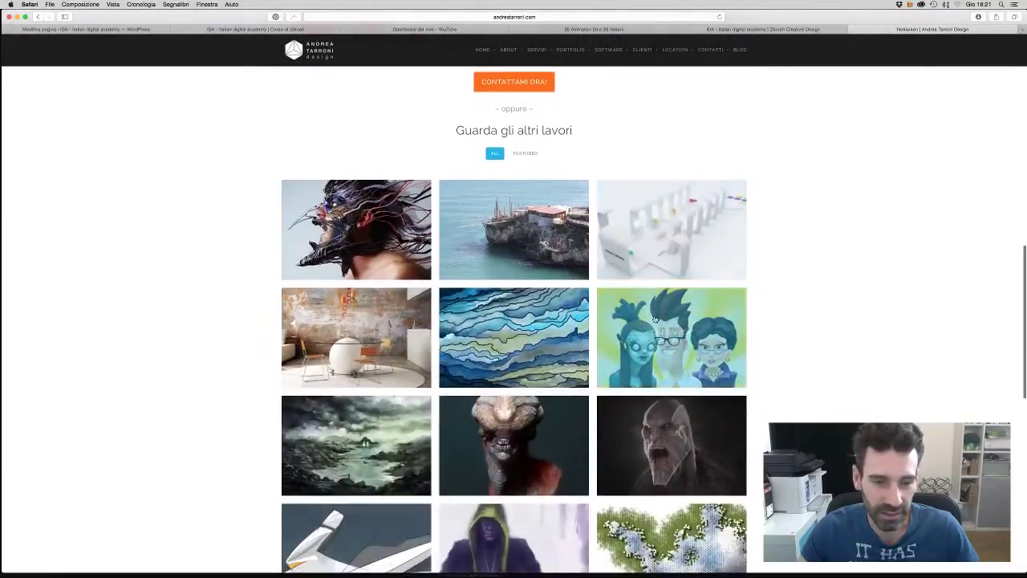
scroll(497, 281, "down", 1)
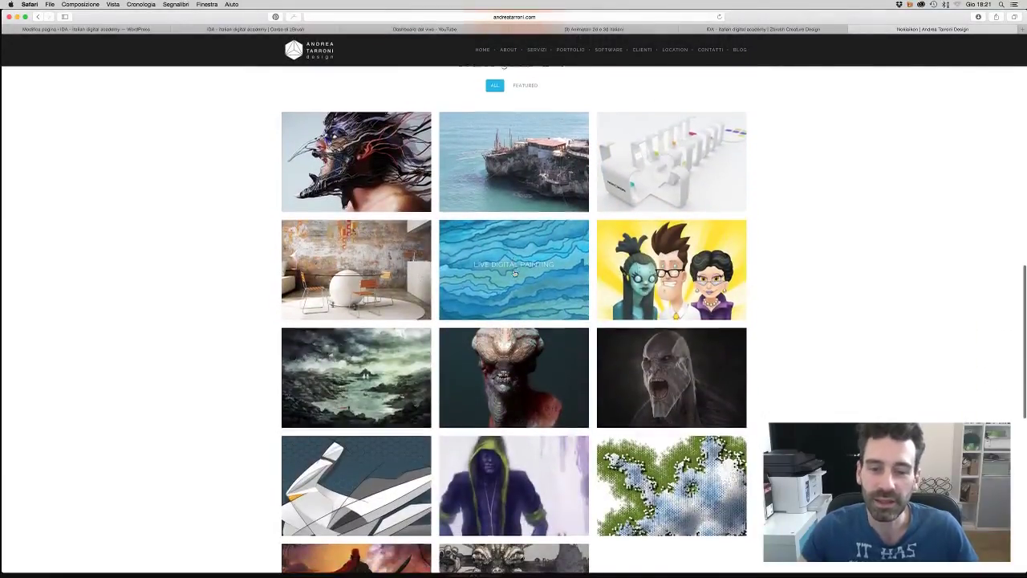
- Open the Live Digital Painting project page and play its embedded YouTube video
left_click(512, 271)
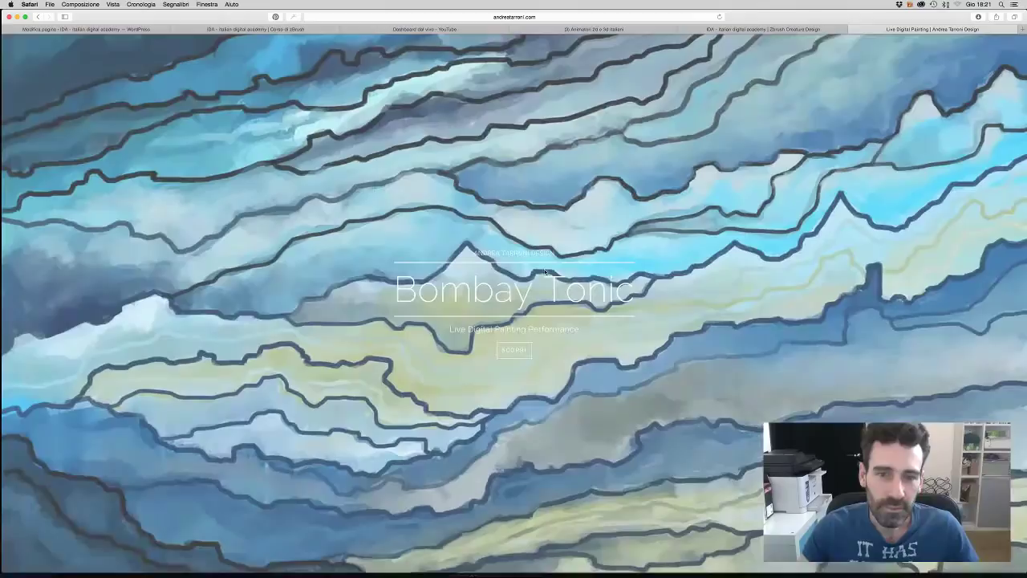
scroll(628, 379, "down", 2)
scroll(628, 379, "up", 2)
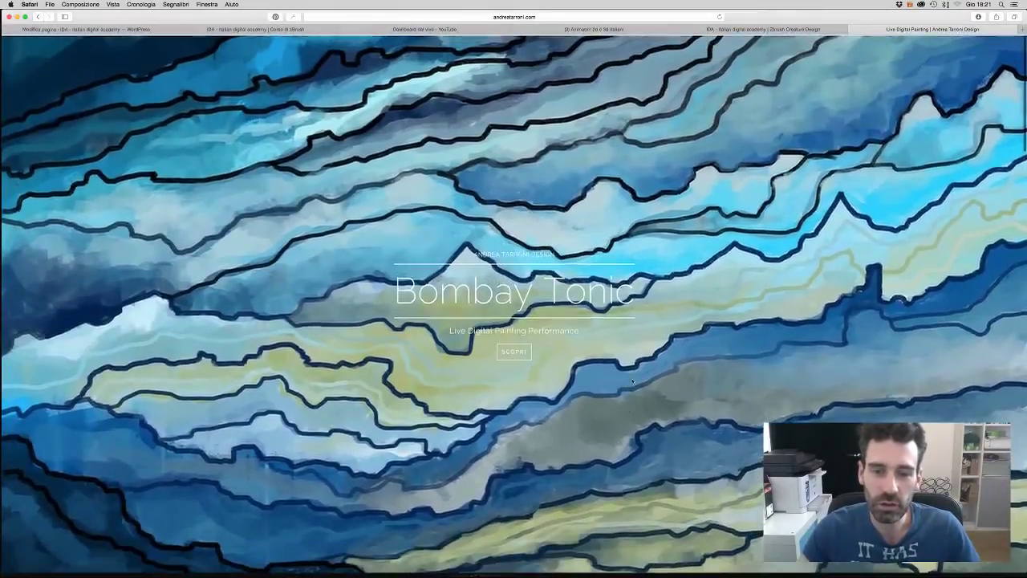
scroll(584, 387, "down", 5)
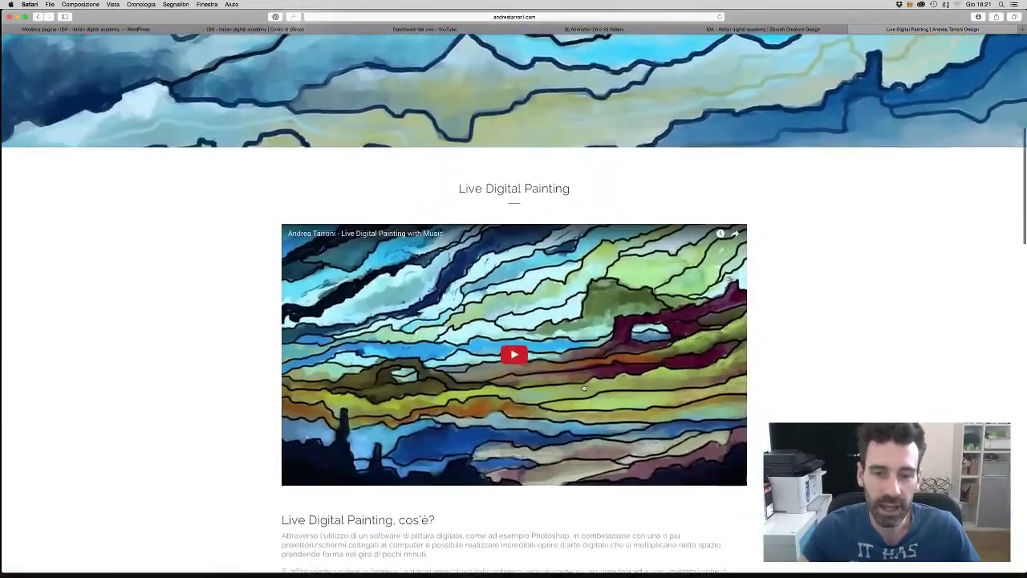
left_click(509, 356)
scroll(735, 335, "down", 2)
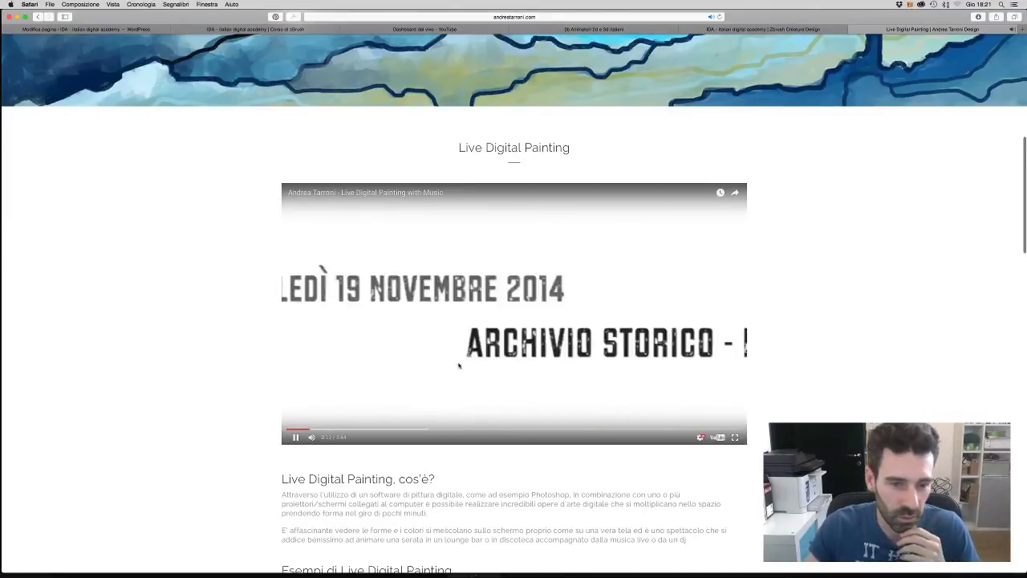
- Mute the video and skip it ahead to about 1:46
left_click(339, 430)
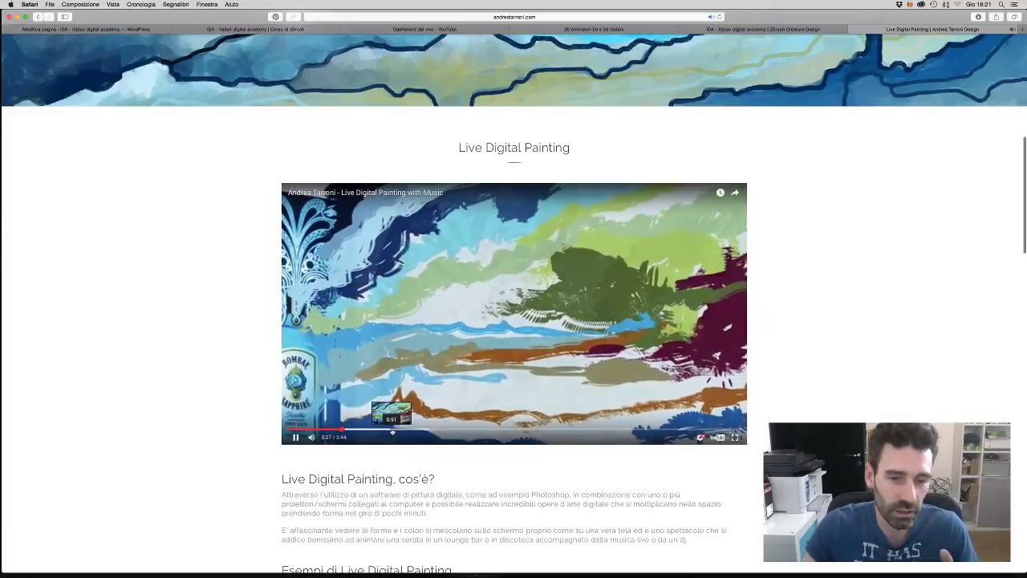
key("XF86AudioLowerVolume")
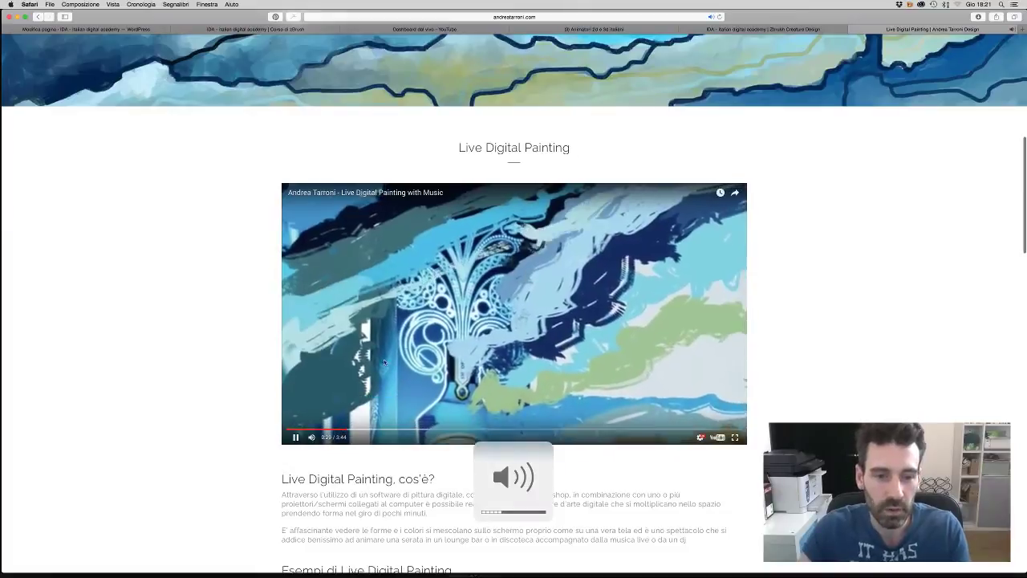
left_click(311, 436)
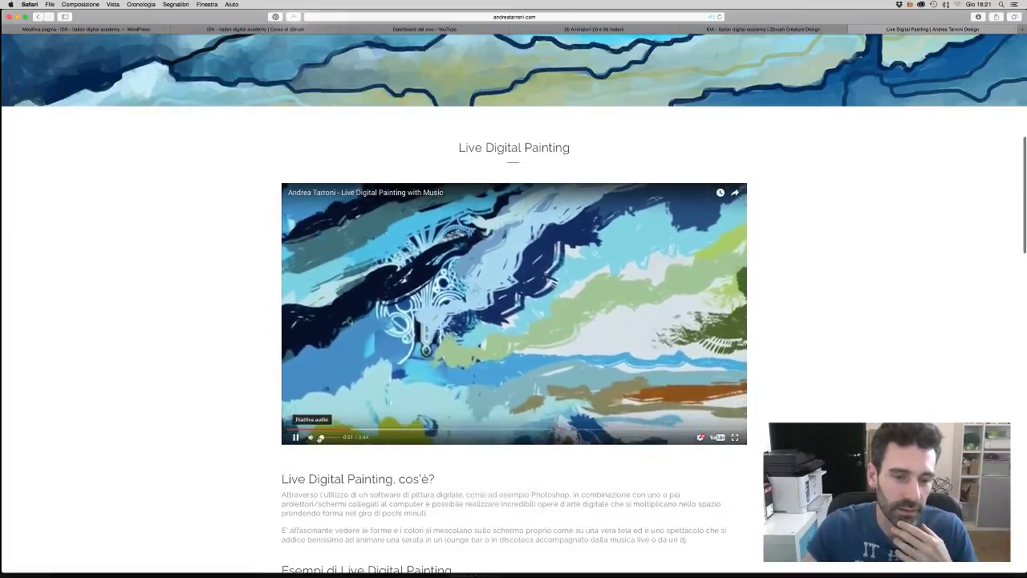
left_click(339, 431)
left_click(407, 431)
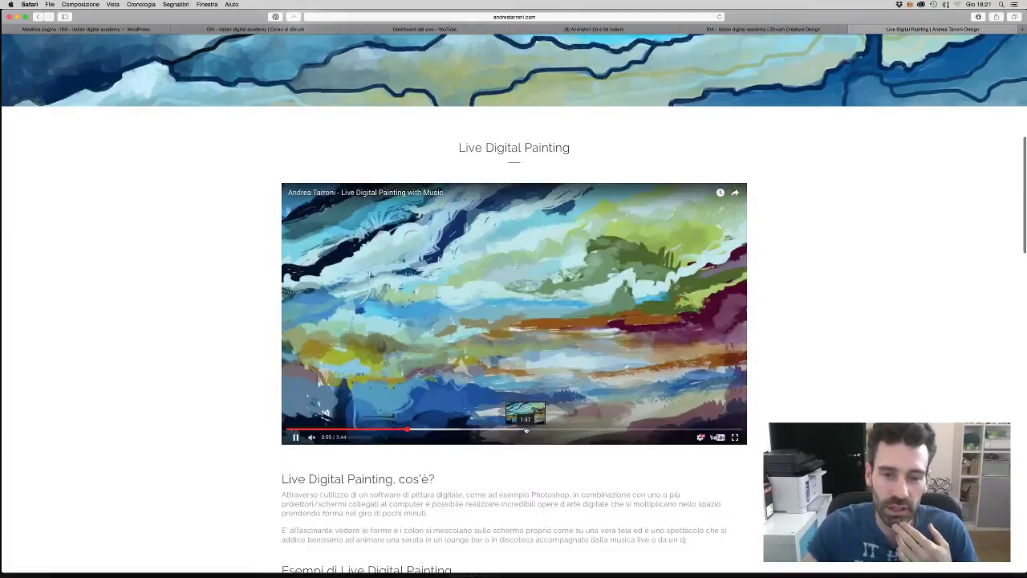
left_click(502, 431)
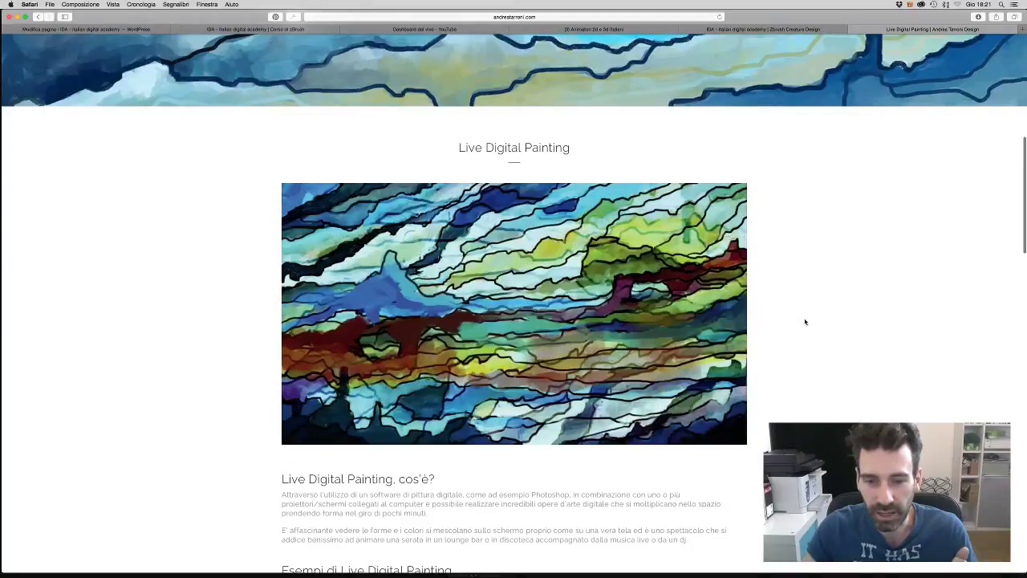
- Enlarge the first Bombay Sapphire gallery painting
scroll(805, 326, "down", 5)
scroll(805, 331, "down", 2)
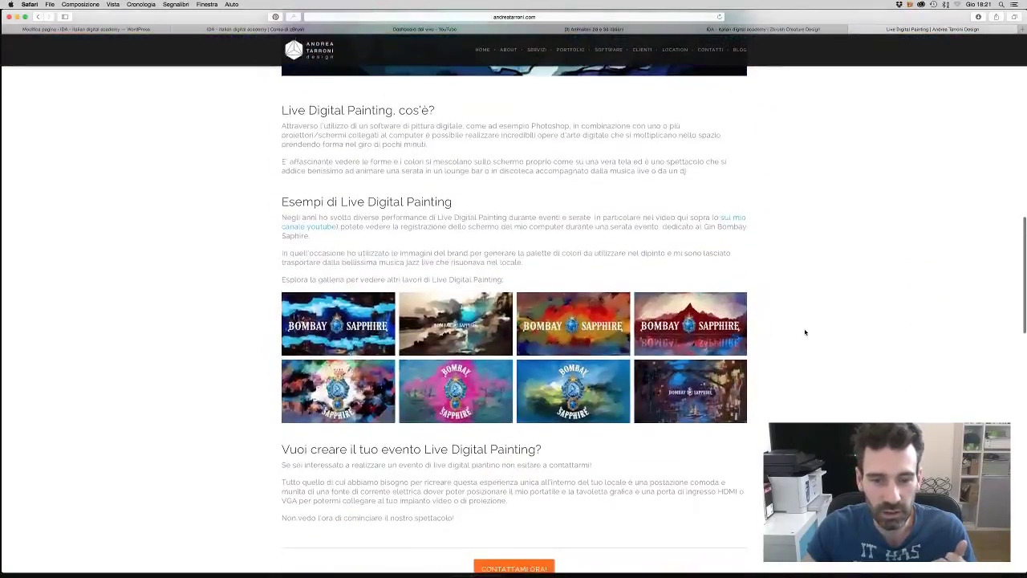
left_click(582, 283)
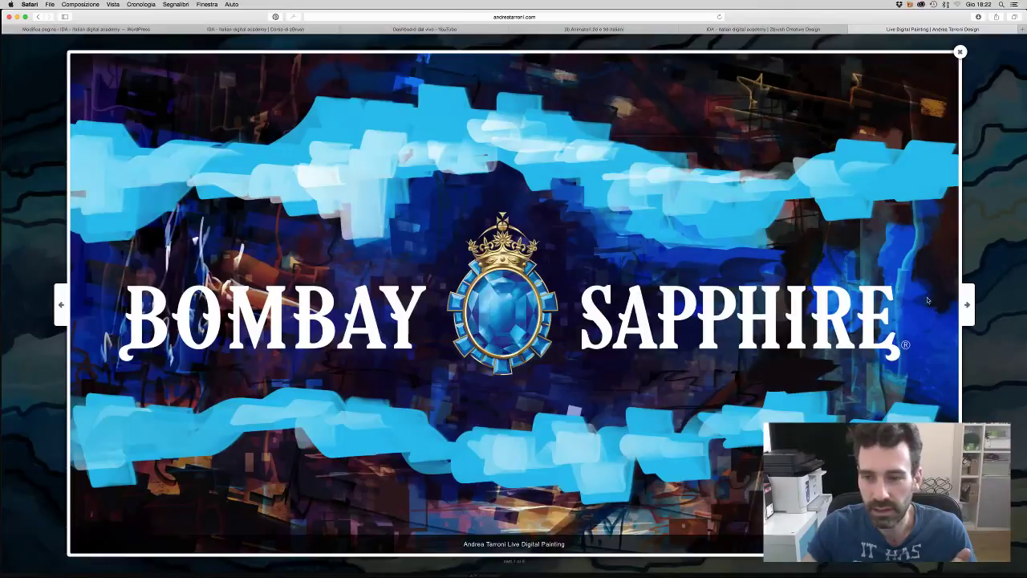
- Page through the paintings, including red mountain, Queen Victoria and pink-and-blue tree, then close the lightbox
left_click(969, 303)
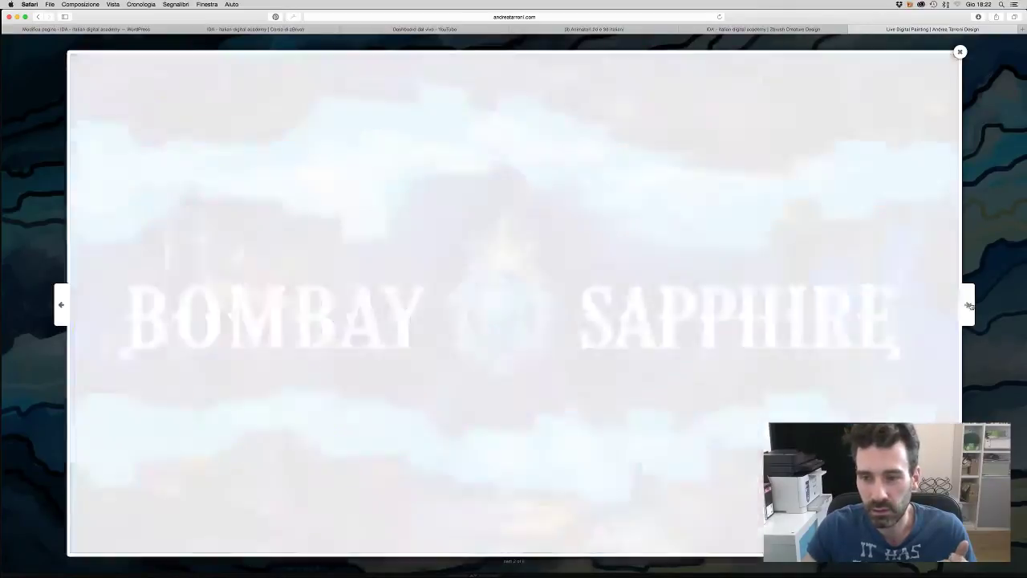
left_click(971, 303)
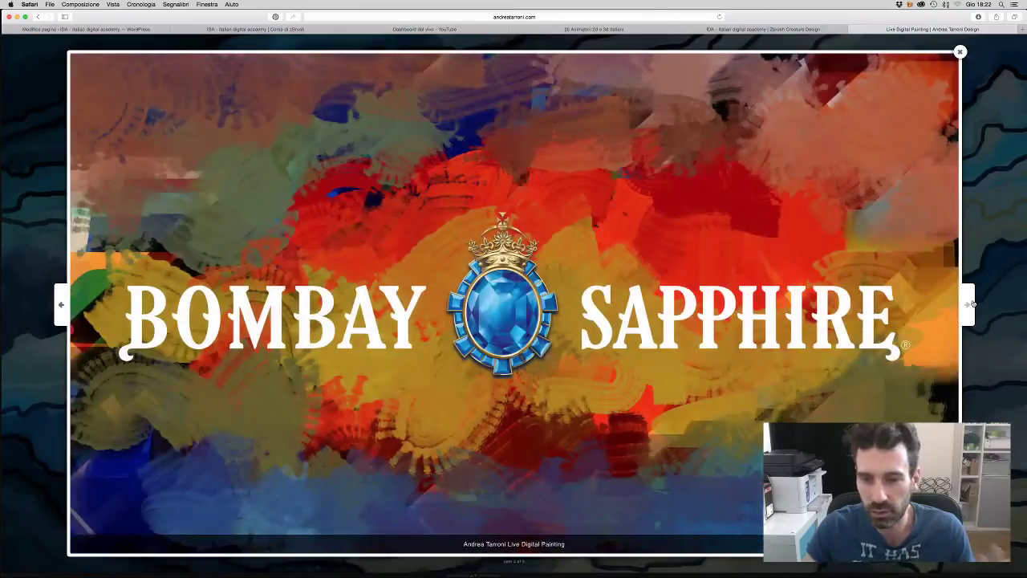
left_click(970, 303)
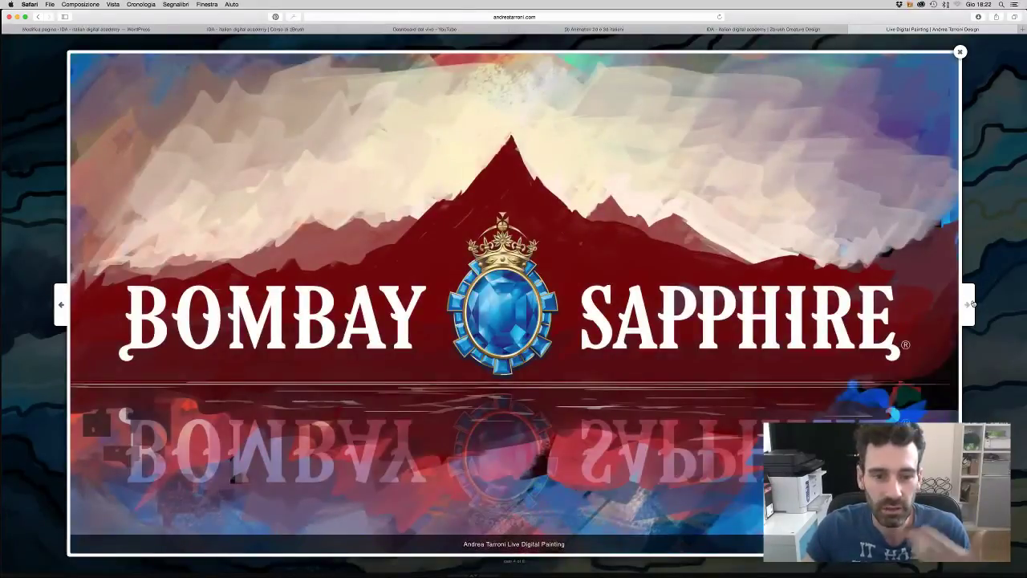
left_click(971, 304)
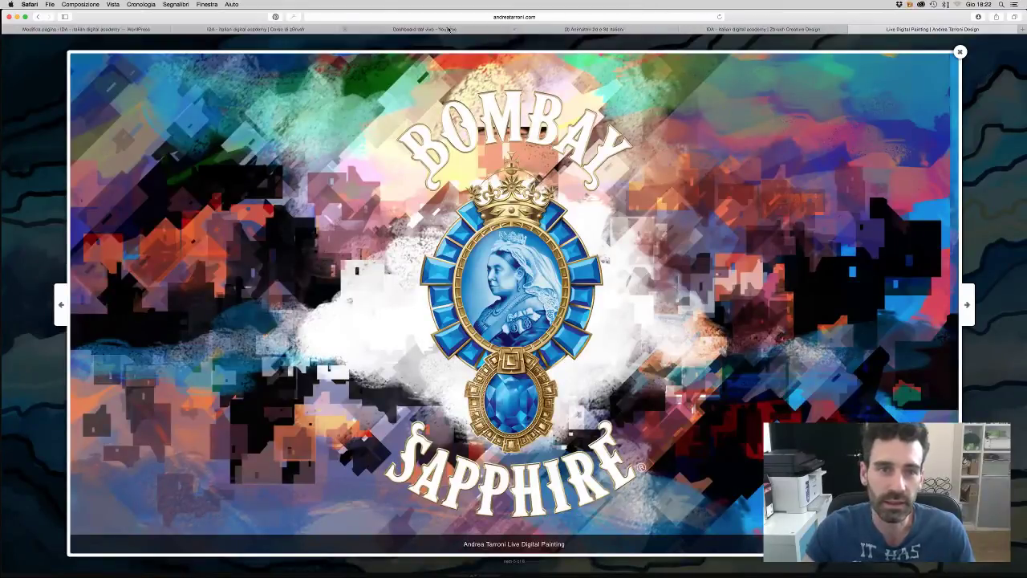
left_click(968, 303)
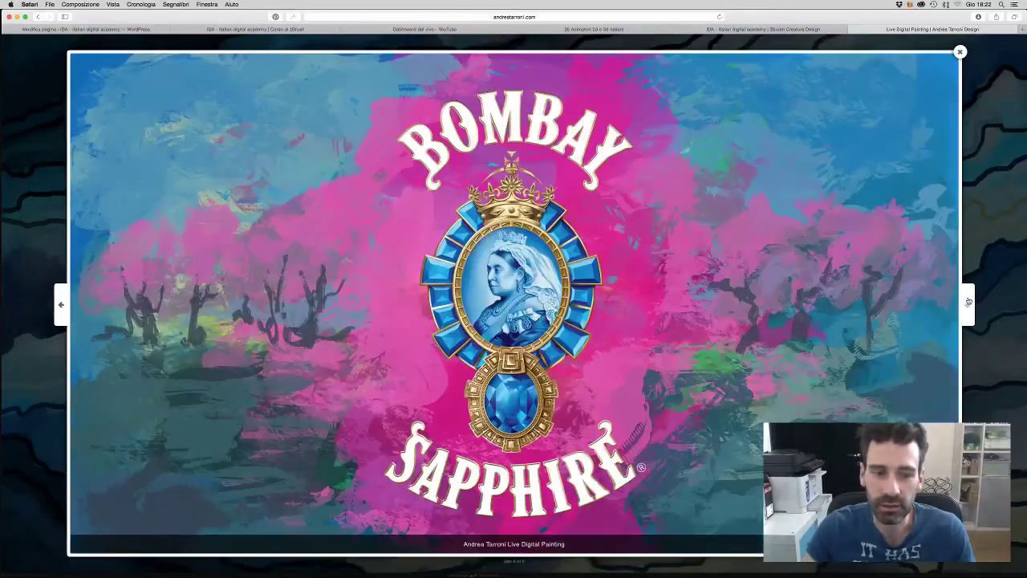
left_click(969, 302)
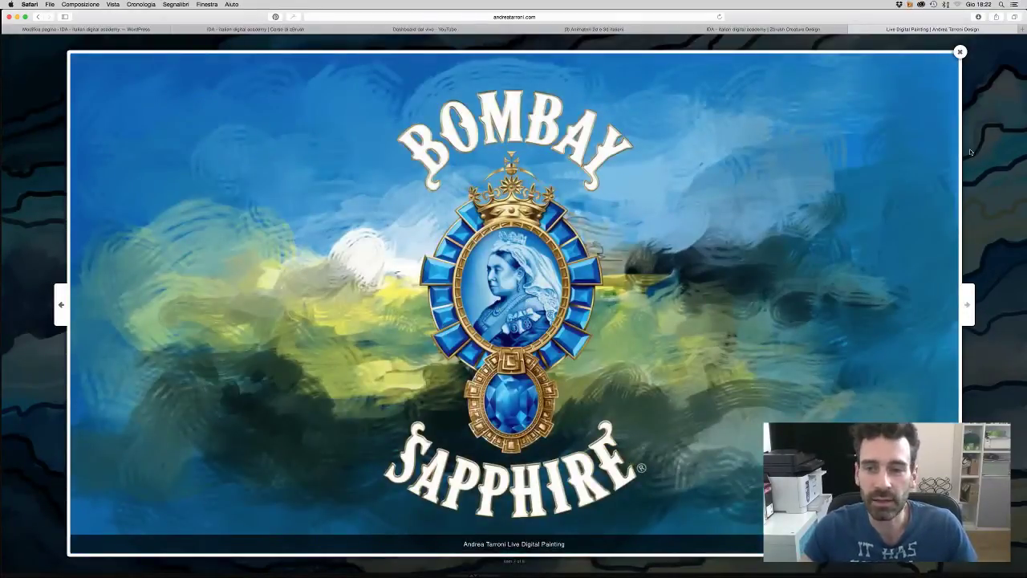
left_click(960, 51)
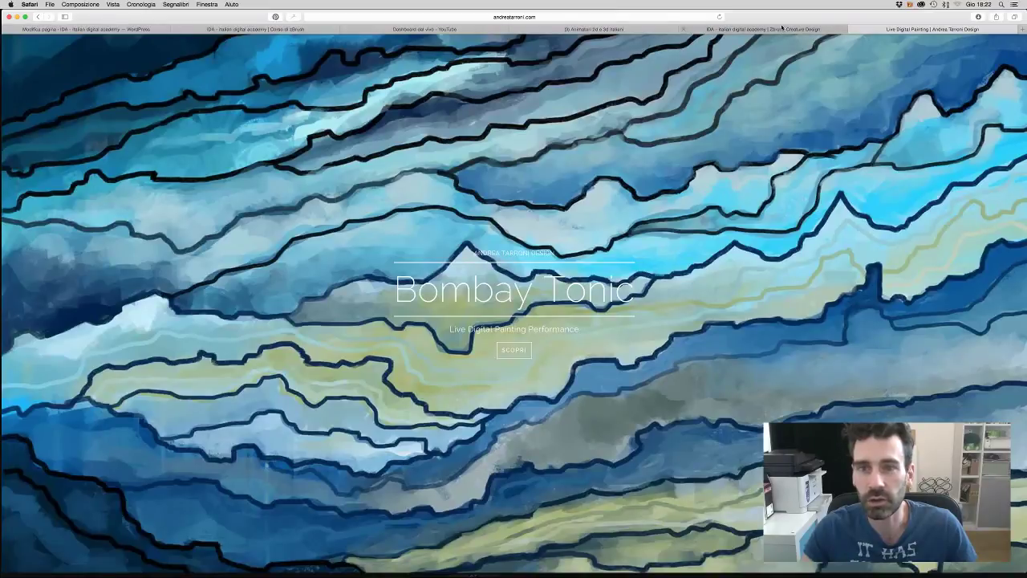
- Scroll past the Bombay Sapphire gallery to the 'Guarda gli altri lavori' works grid
scroll(648, 297, "down", 20)
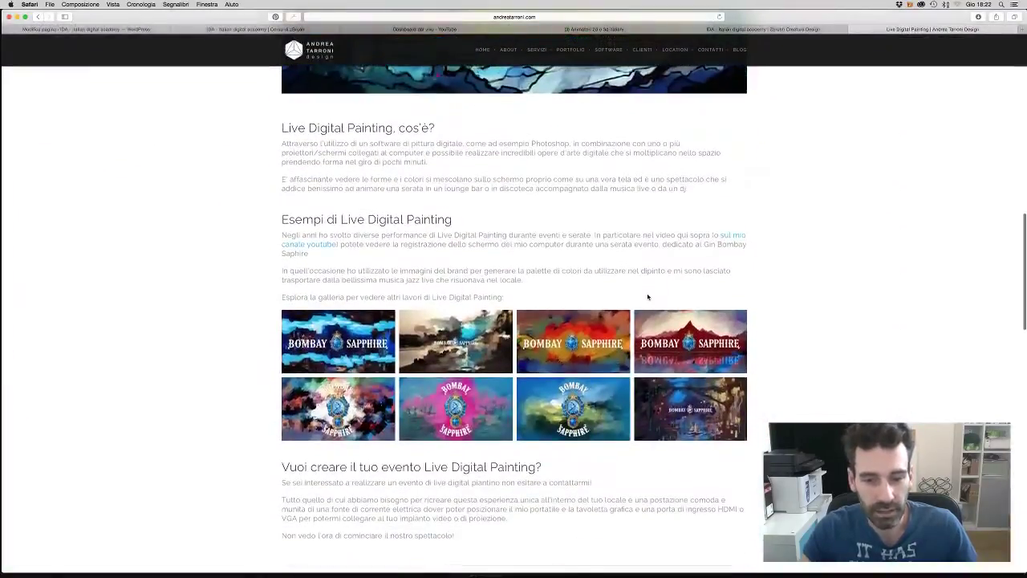
scroll(648, 297, "down", 5)
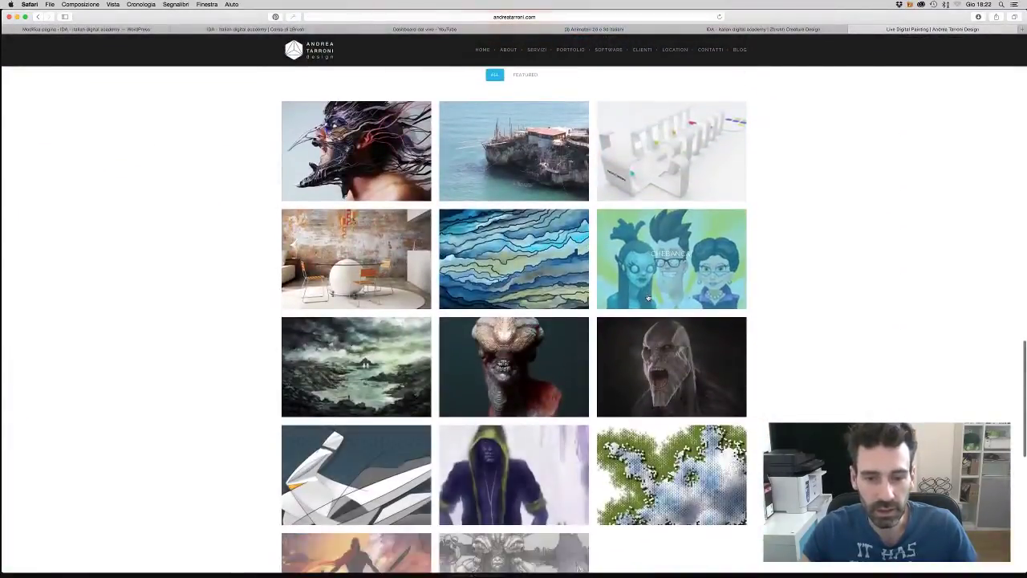
scroll(648, 298, "down", 2)
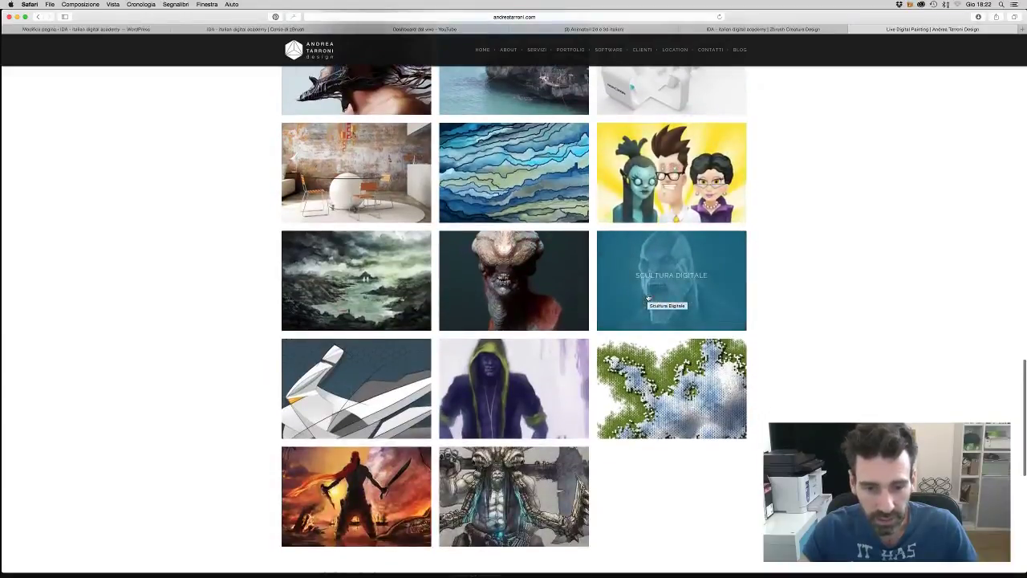
left_click(299, 29)
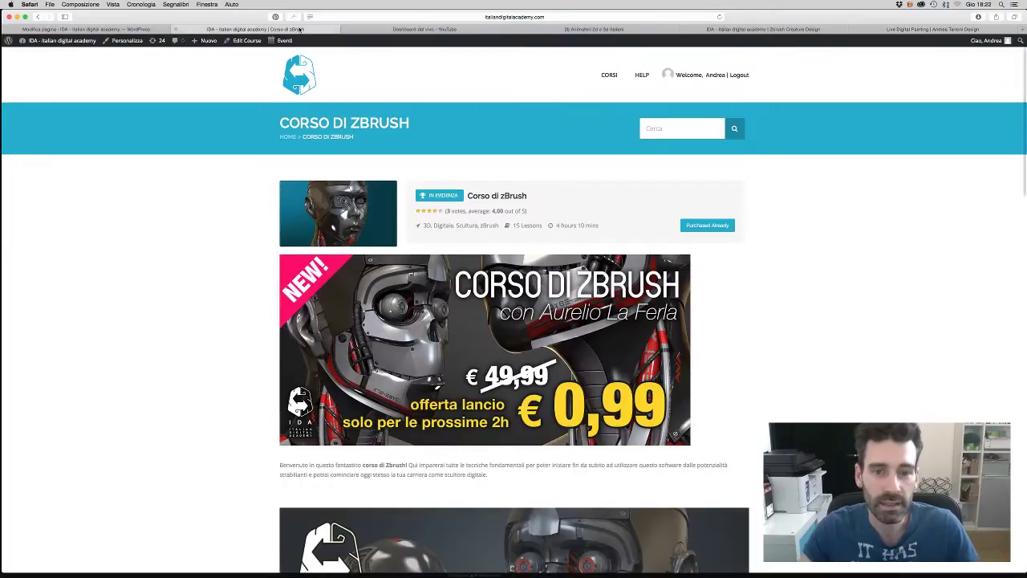
scroll(508, 511, "down", 3)
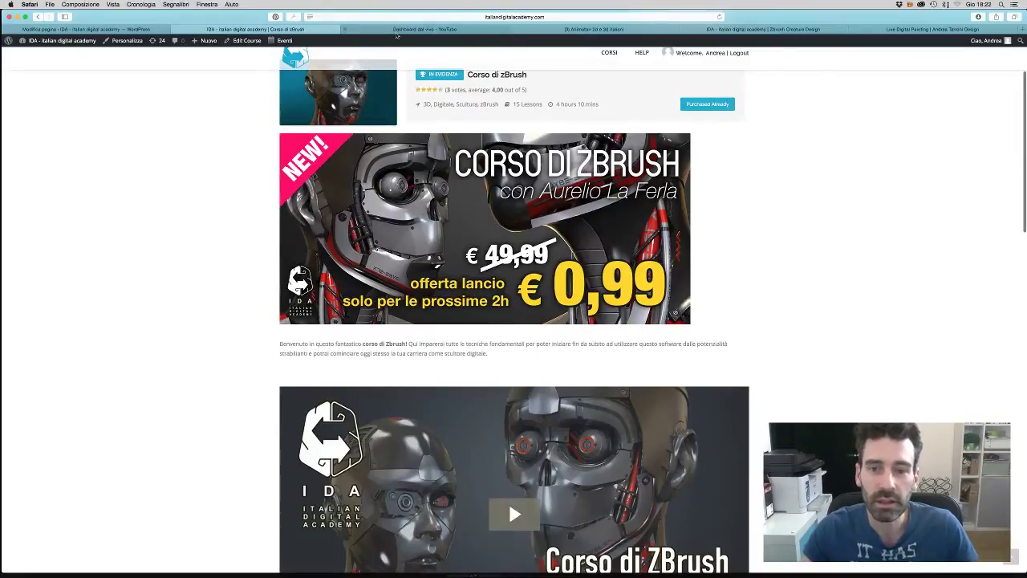
left_click(397, 30)
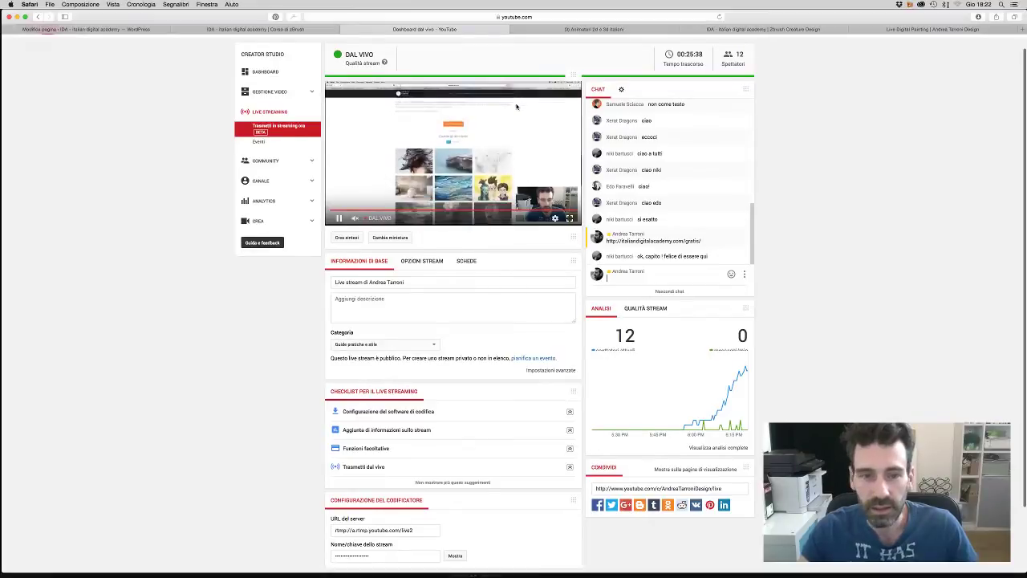
left_click(594, 29)
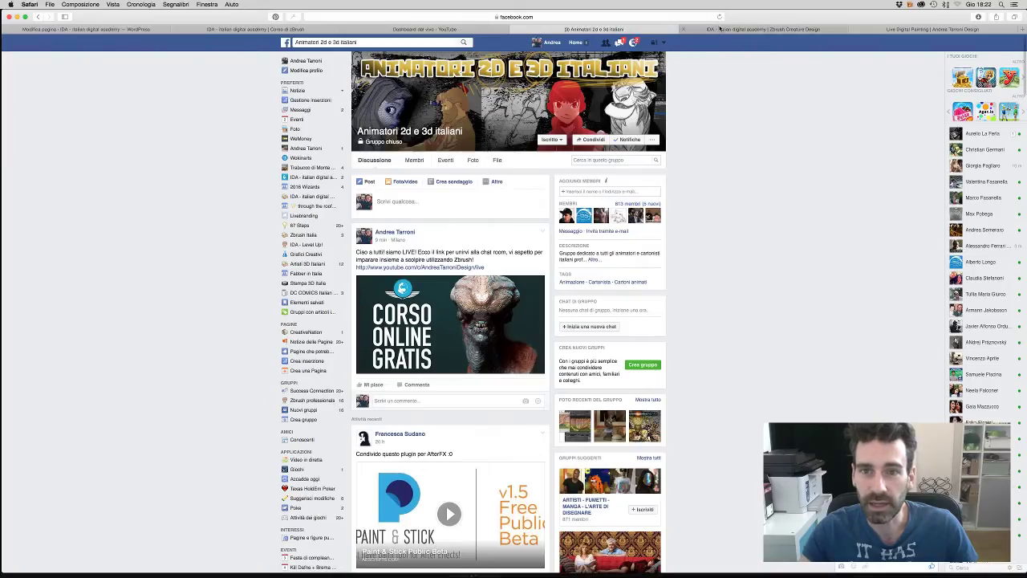
left_click(708, 31)
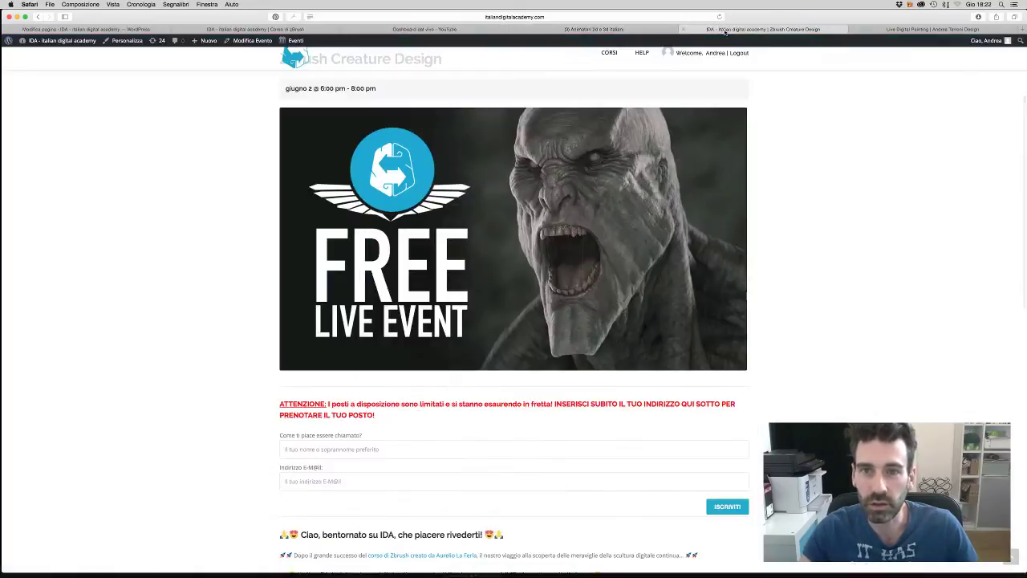
left_click(853, 31)
- Scroll the SUBLIME Pittura digitale page down to its 'Guarda gli altri lavori' thumbnail grid
scroll(592, 200, "up", 3)
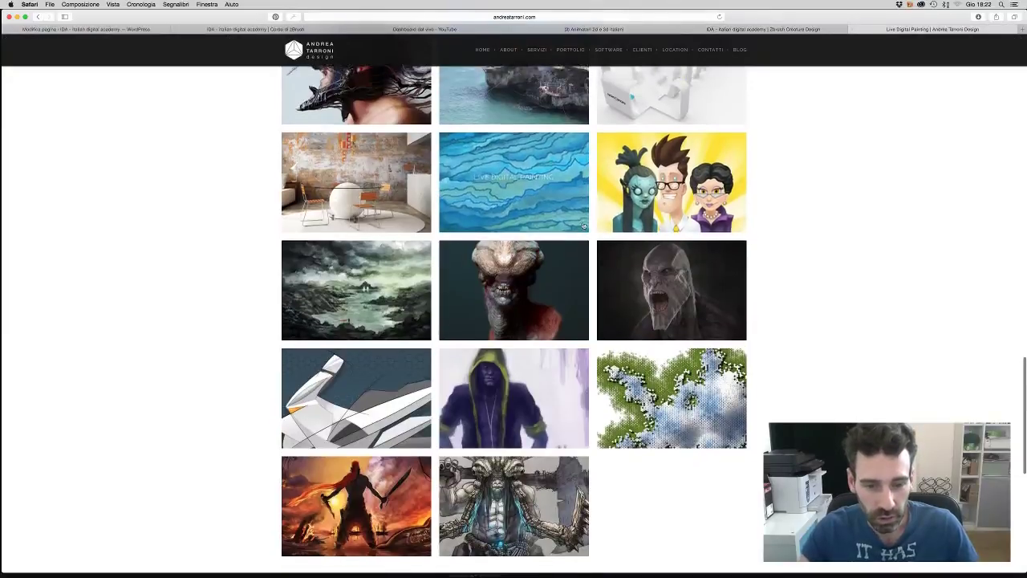
scroll(590, 225, "up", 1)
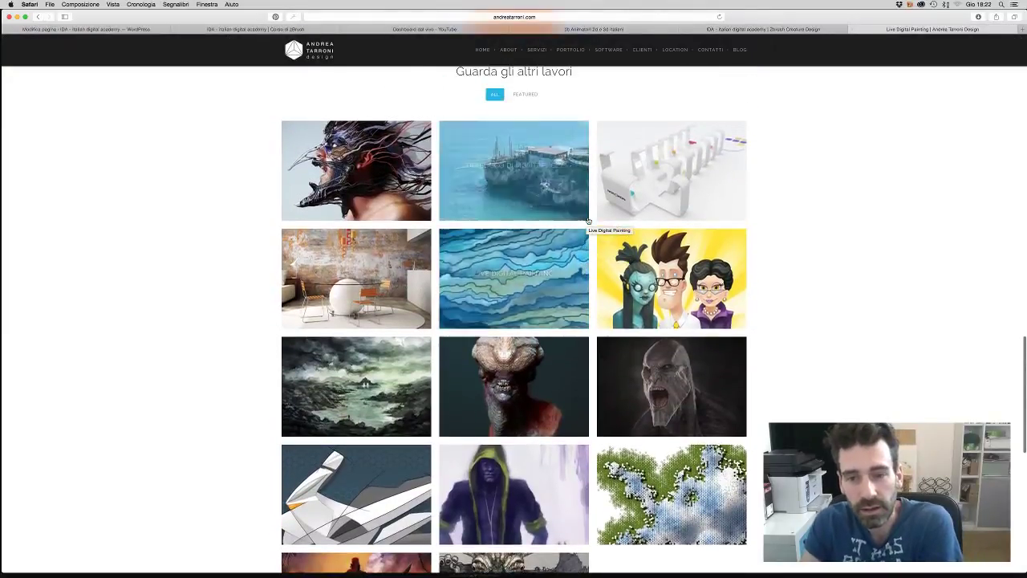
scroll(610, 233, "down", 1)
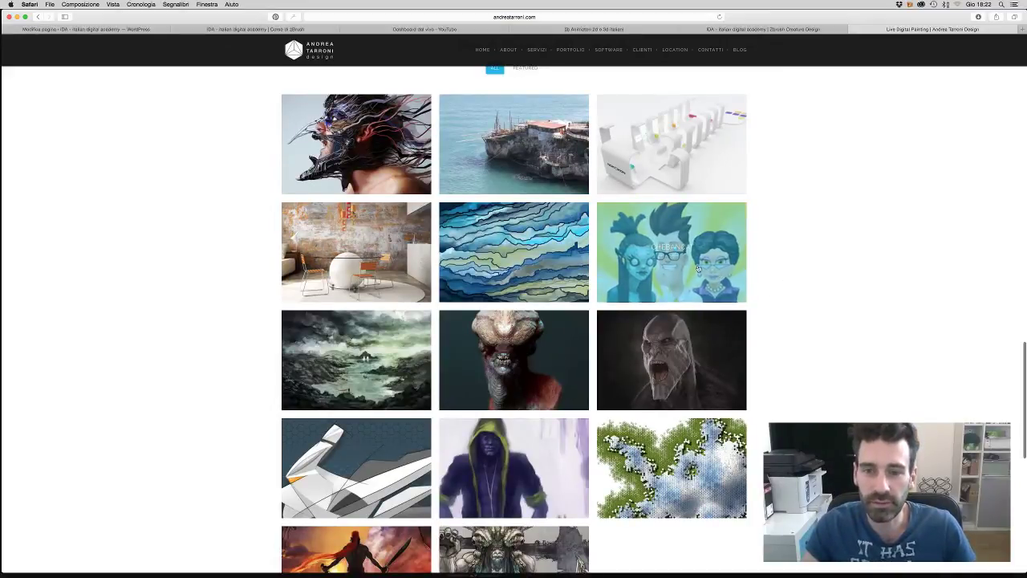
scroll(790, 268, "down", 2)
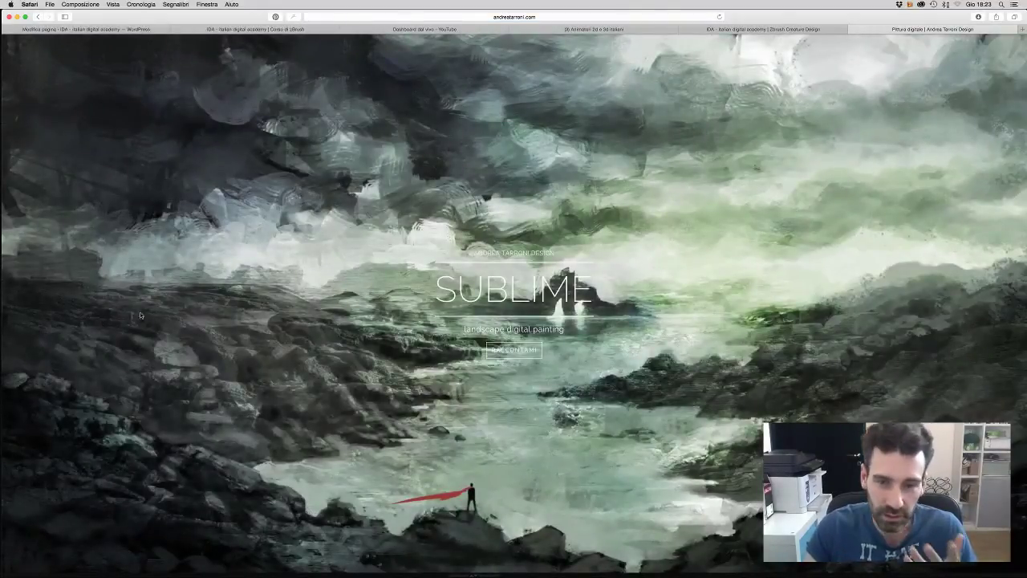
scroll(345, 313, "down", 3)
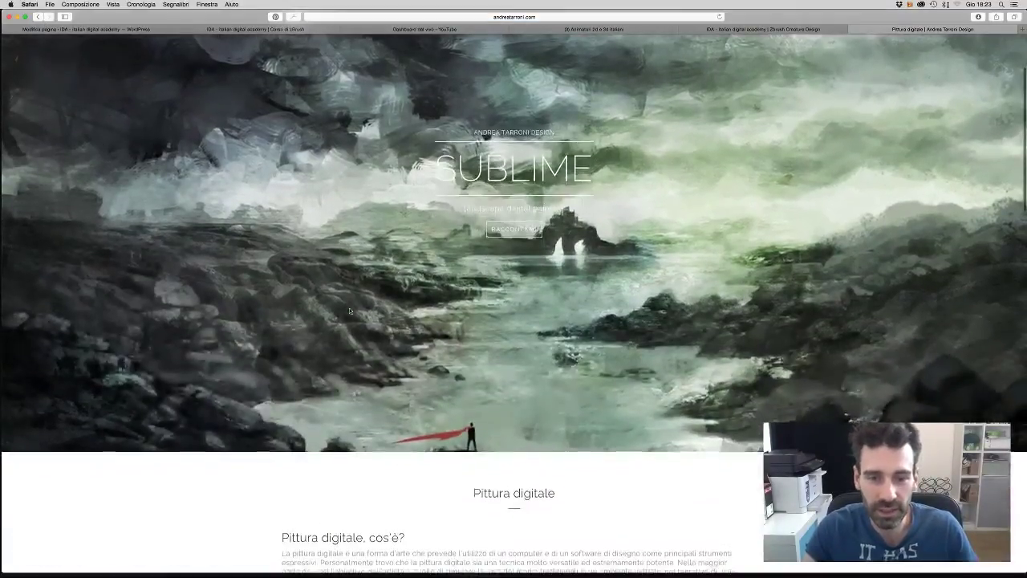
scroll(349, 310, "up", 3)
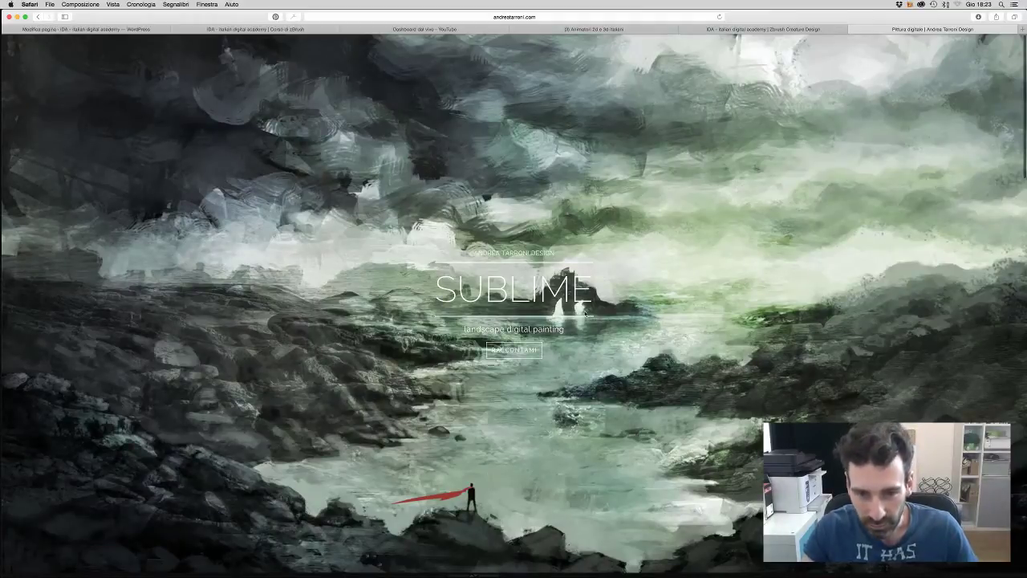
scroll(544, 462, "down", 10)
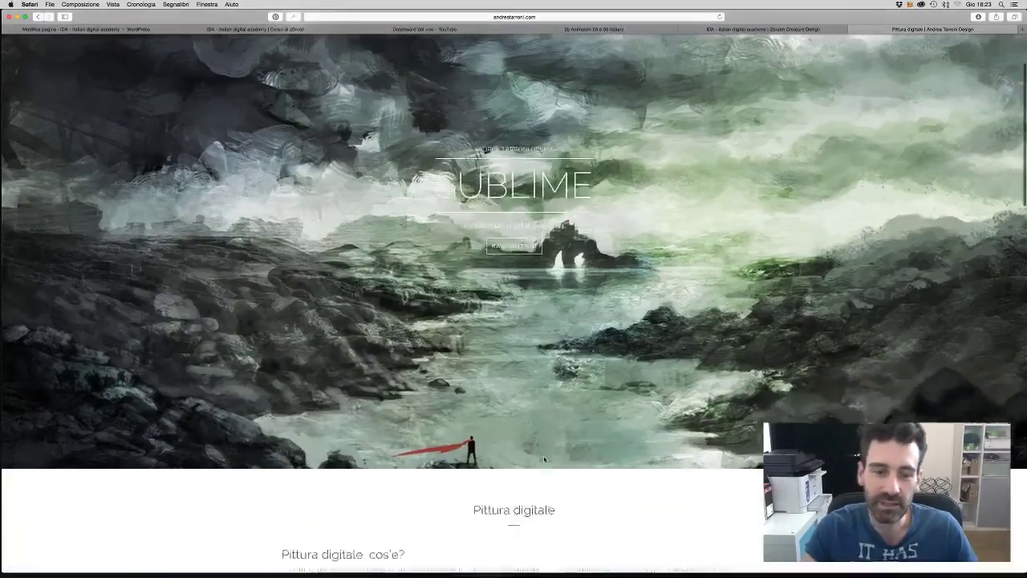
scroll(545, 462, "down", 10)
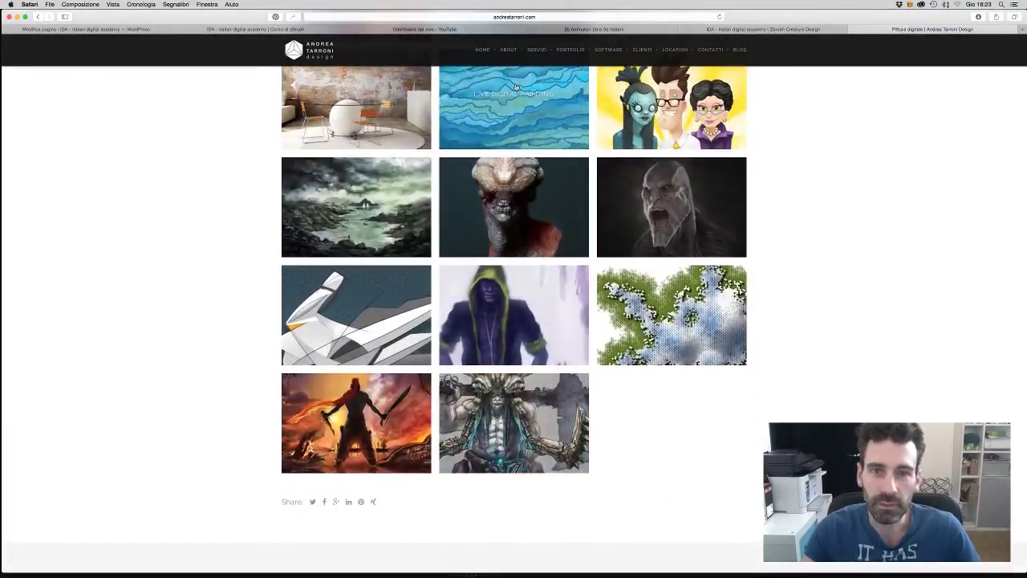
- Review the 'Dashboard dal vivo' YouTube stream dashboard, then move to the Facebook tab
left_click(415, 30)
scroll(648, 208, "down", 1)
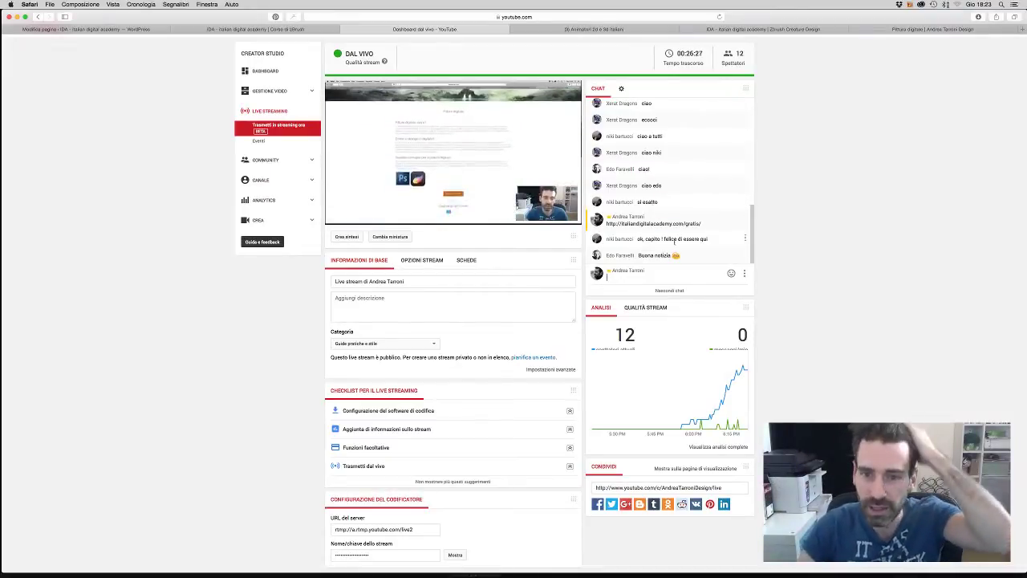
scroll(663, 269, "down", 1)
scroll(663, 269, "up", 1)
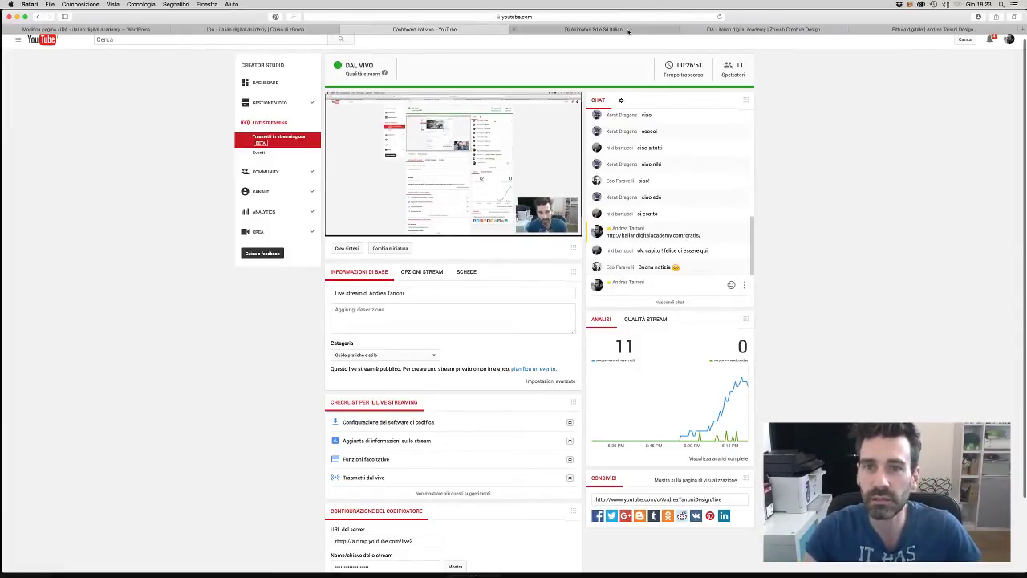
left_click(628, 31)
- Go back to the Pittura digitale tab and open the Scultura Digitale portfolio tile
left_click(725, 31)
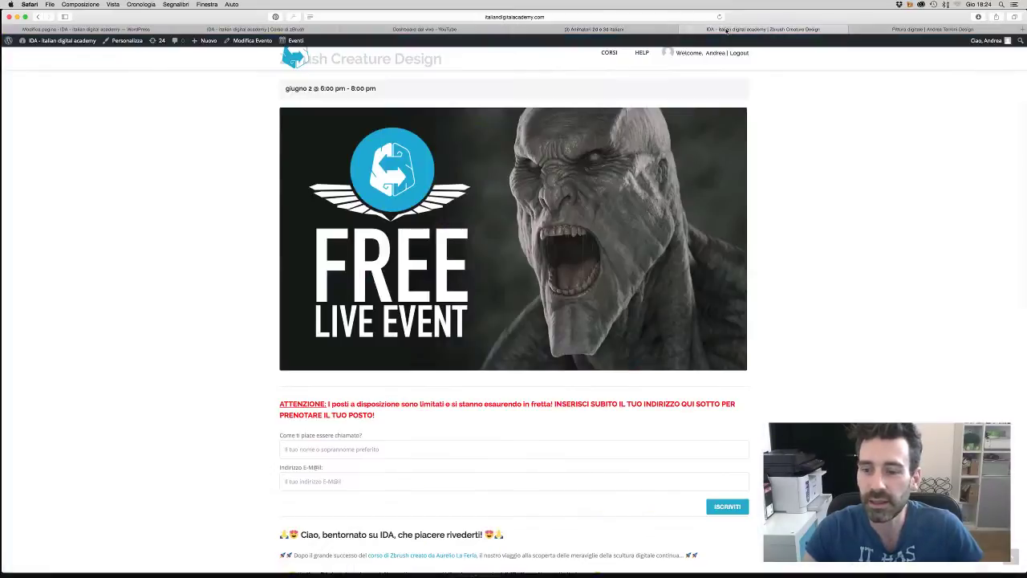
left_click(927, 29)
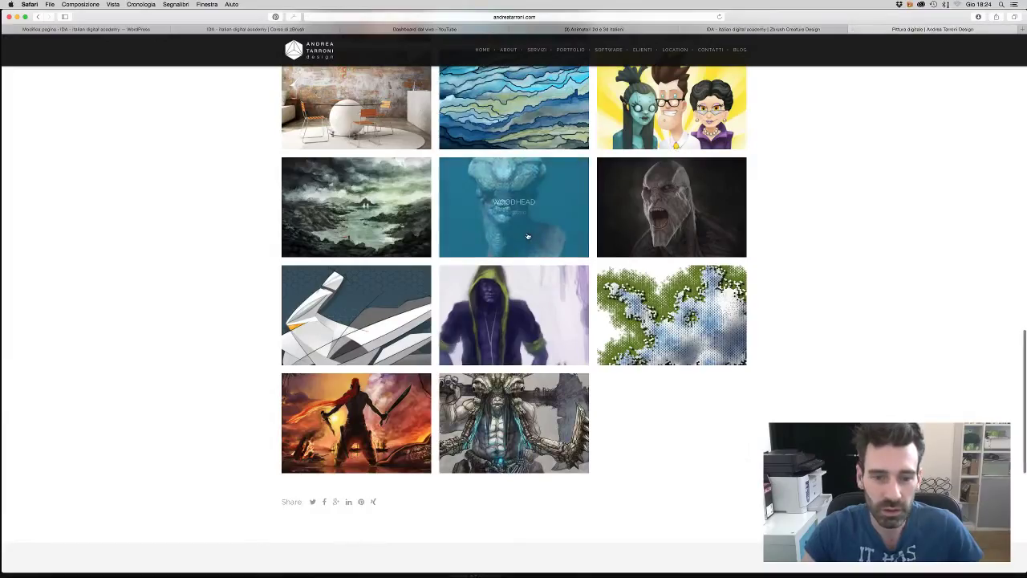
scroll(517, 218, "up", 1)
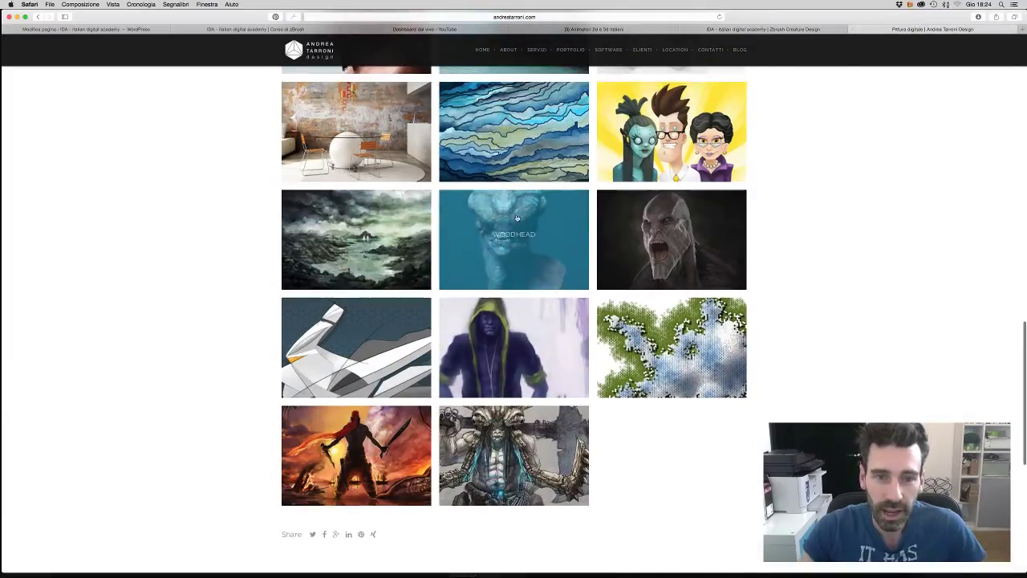
left_click(678, 241)
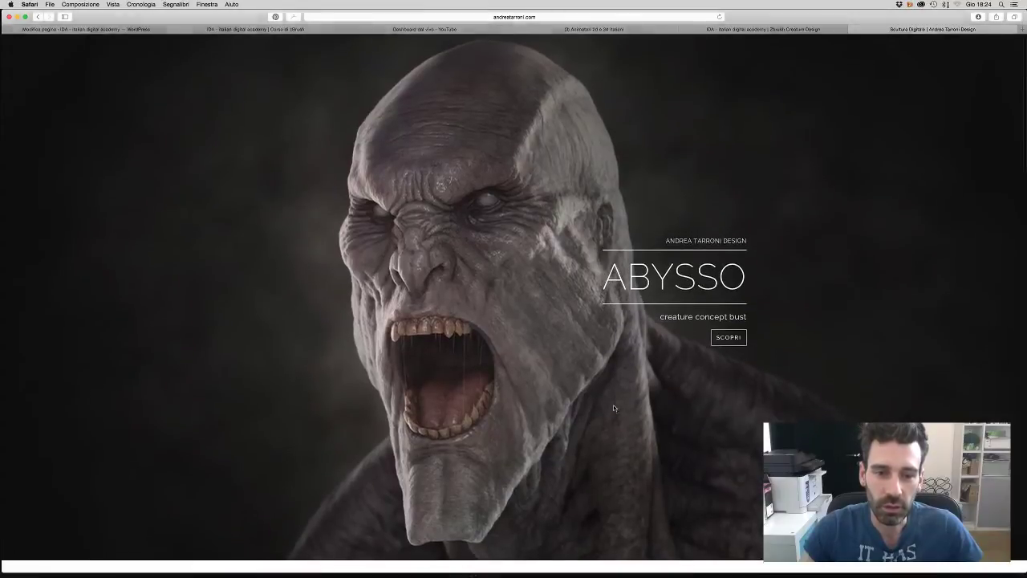
- Open the first Scultura Digitale gallery image enlarged and step through eight more sculptures
scroll(569, 446, "down", 6)
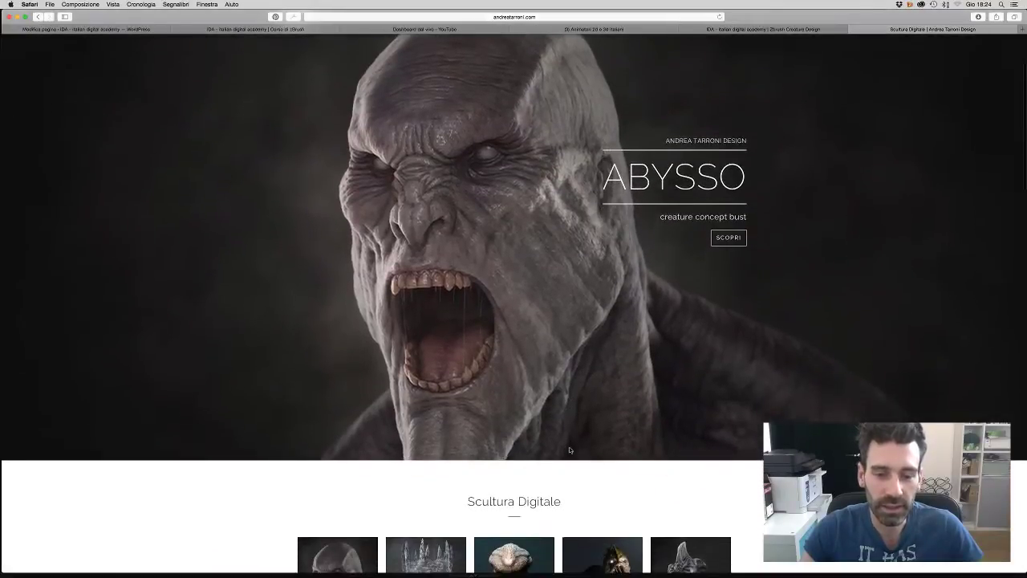
scroll(570, 451, "down", 2)
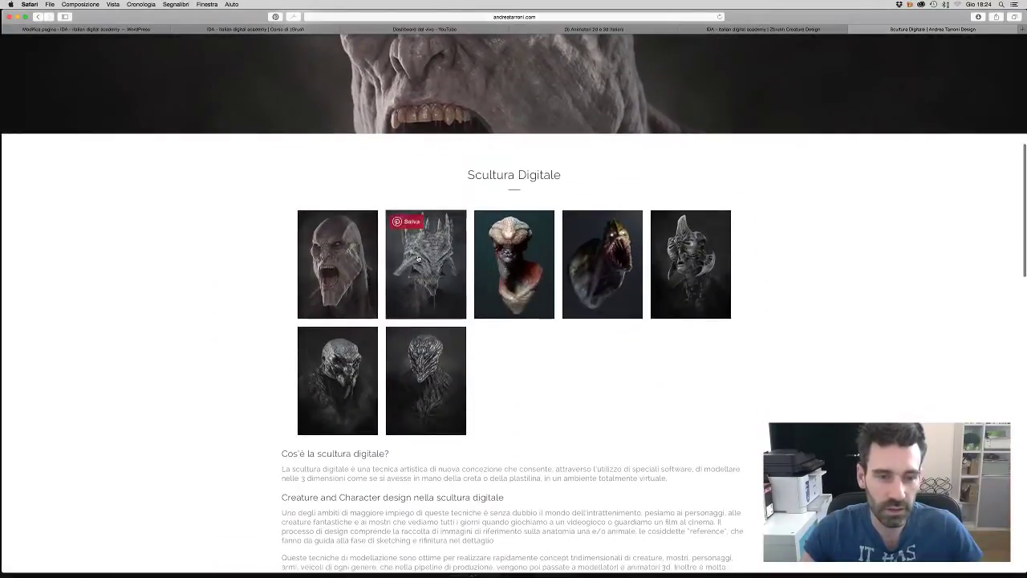
left_click(337, 265)
left_click(689, 310)
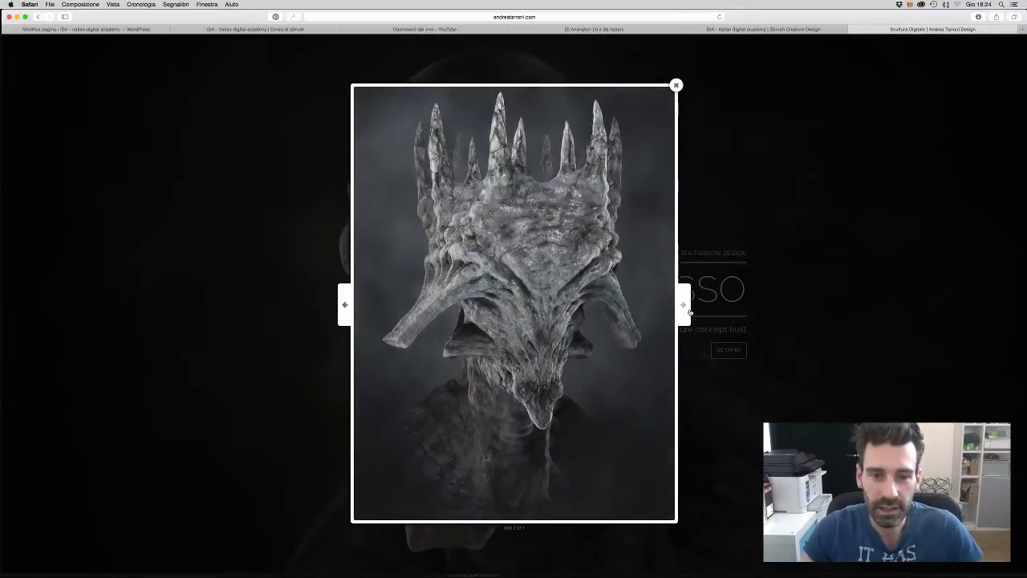
left_click(687, 310)
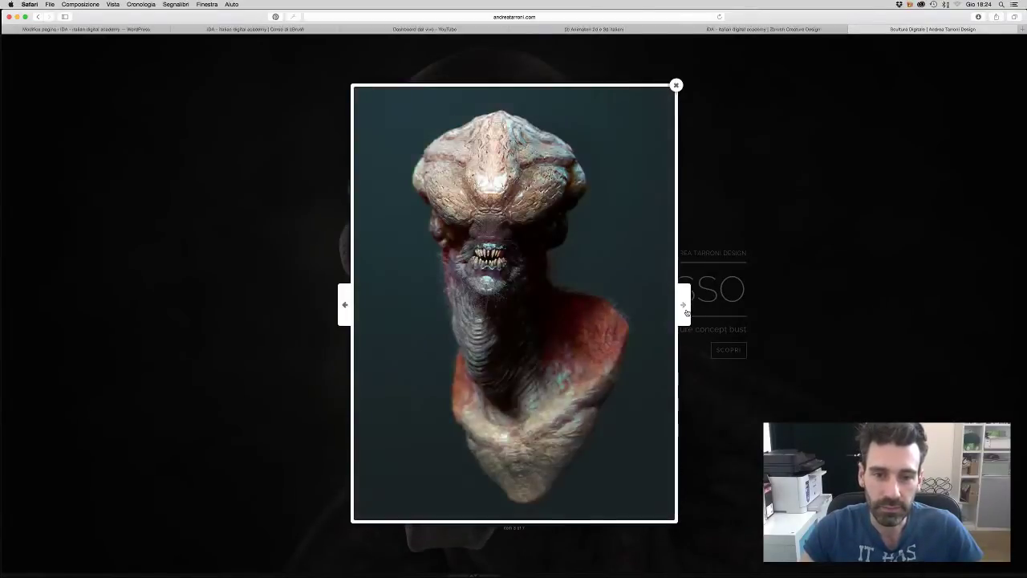
left_click(687, 310)
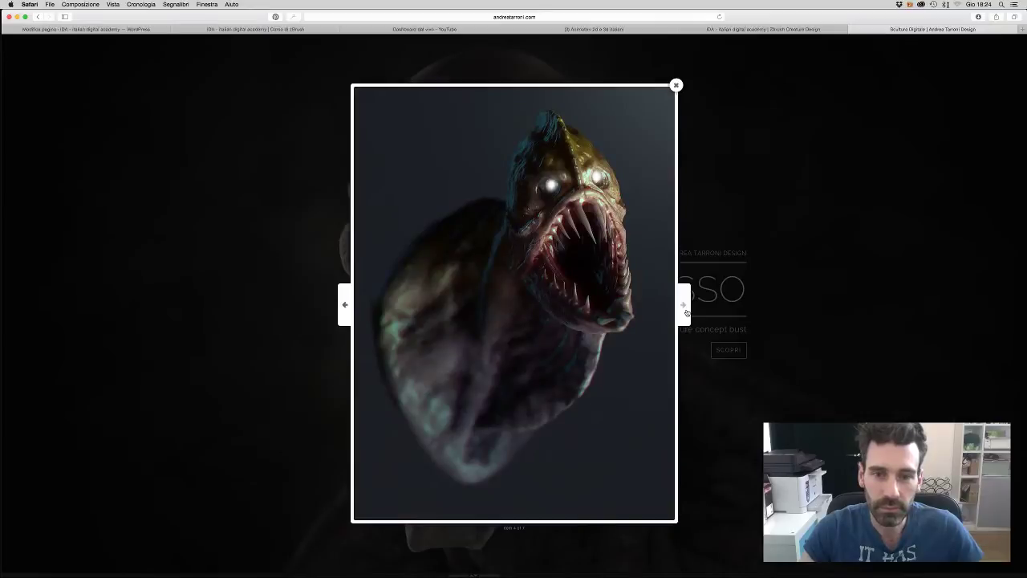
left_click(688, 310)
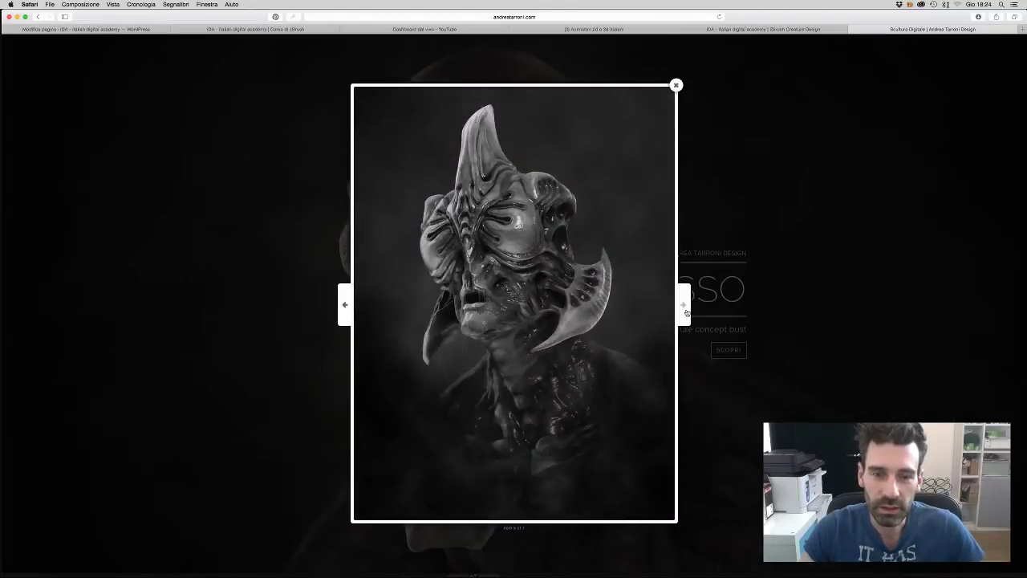
left_click(687, 310)
left_click(687, 310)
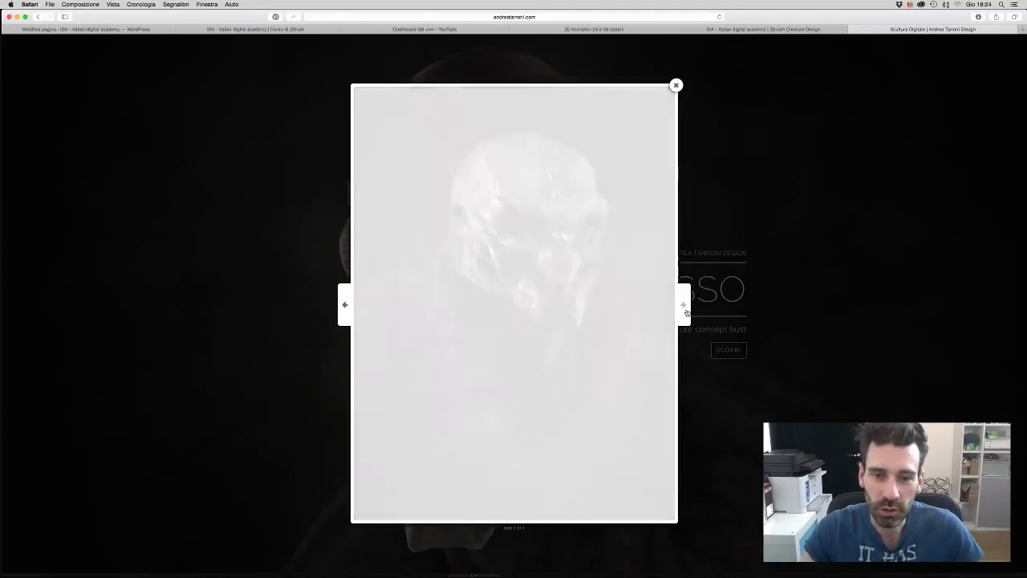
left_click(686, 313)
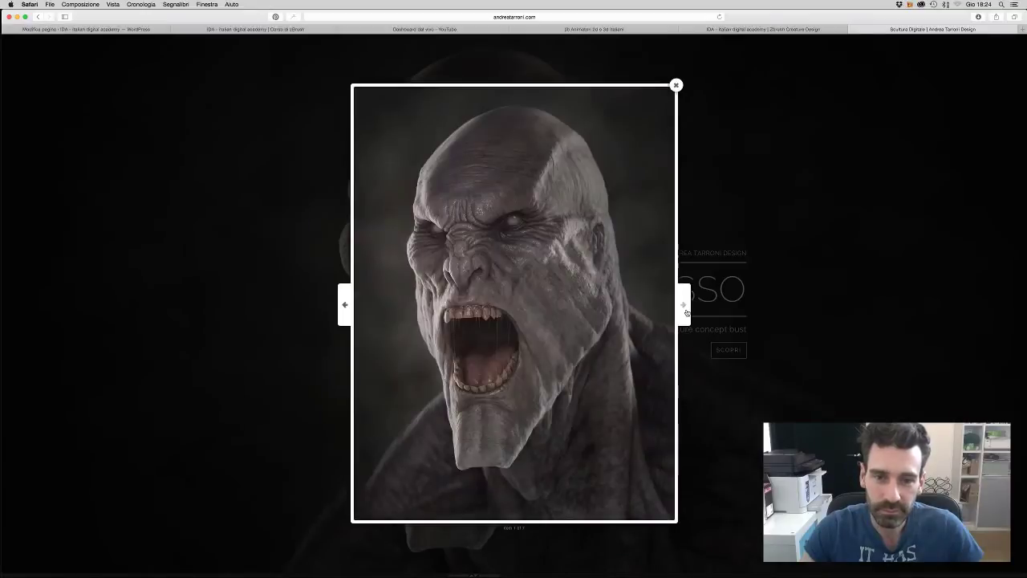
left_click(687, 312)
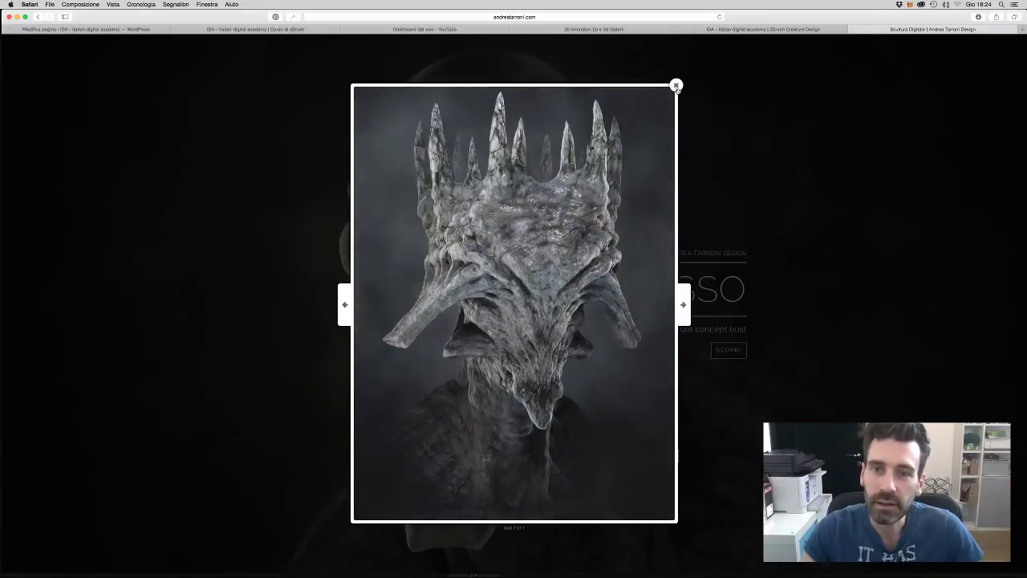
- Close the enlarged image view and return to the YouTube live dashboard
left_click(677, 85)
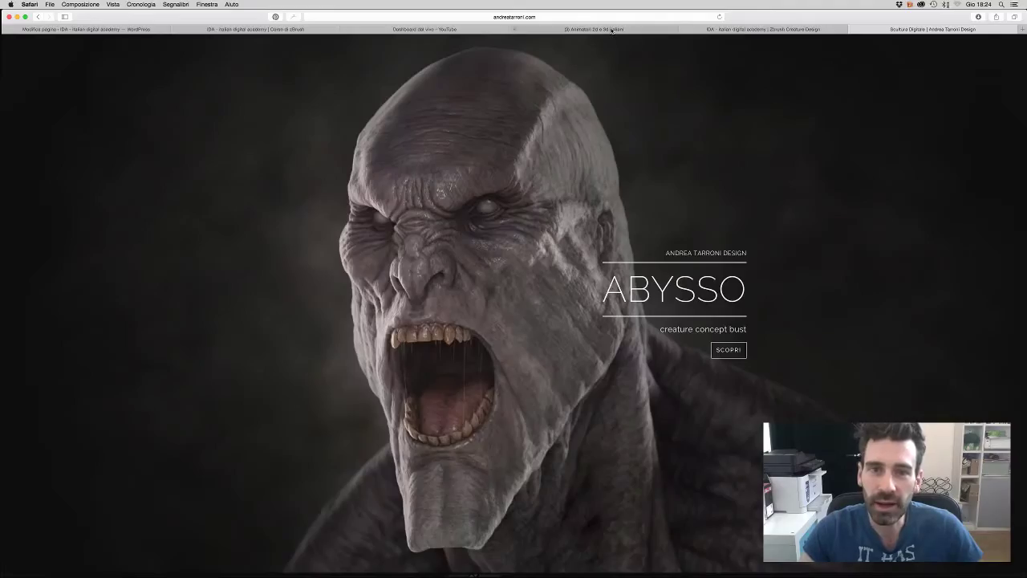
left_click(612, 30)
left_click(449, 29)
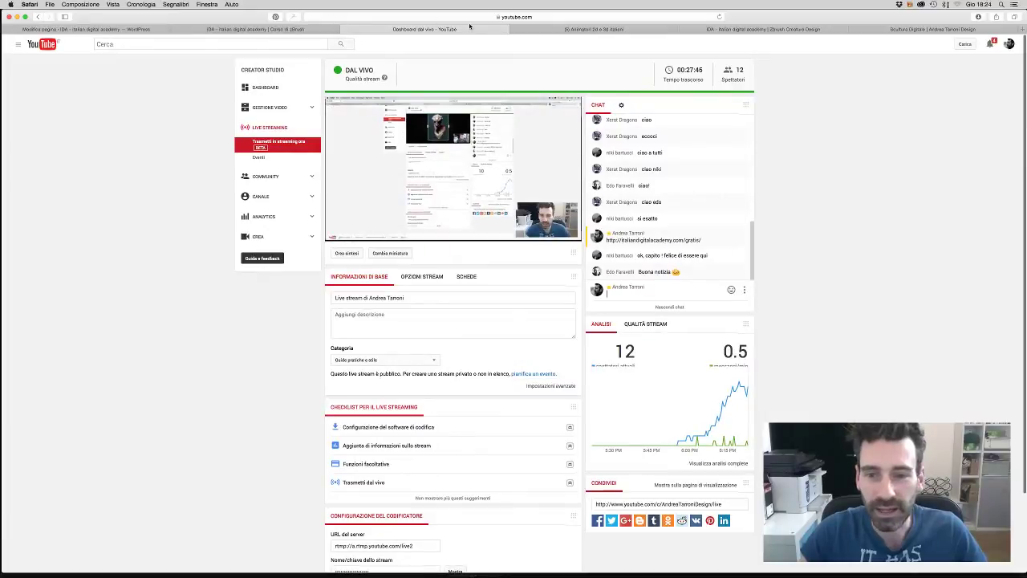
- Switch to the 'Animatori 2d e 3d italiani' Facebook group tab
left_click(610, 28)
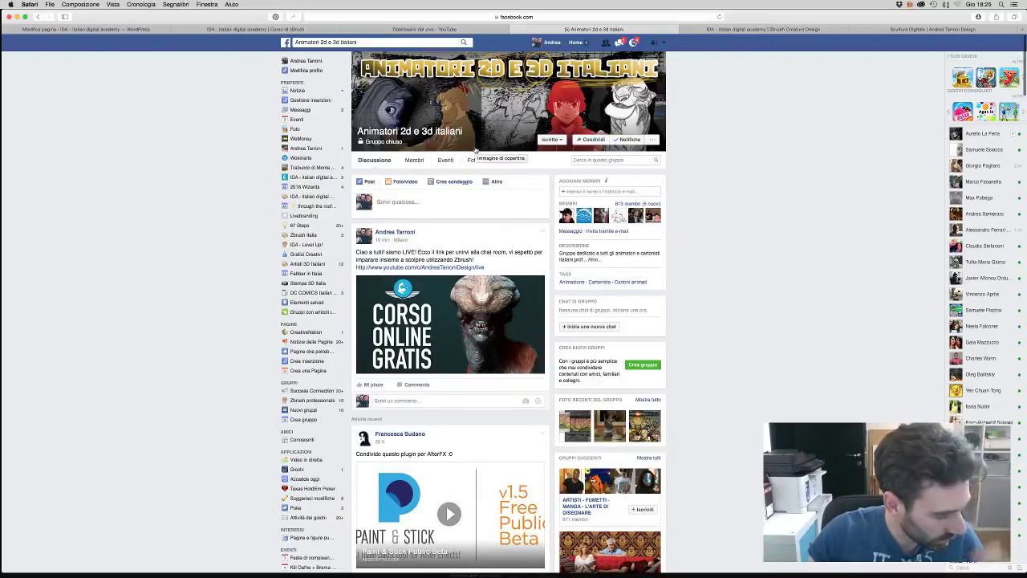
- Search Facebook for 'zbrush' and open the Zbrush Italia group
left_click(371, 41)
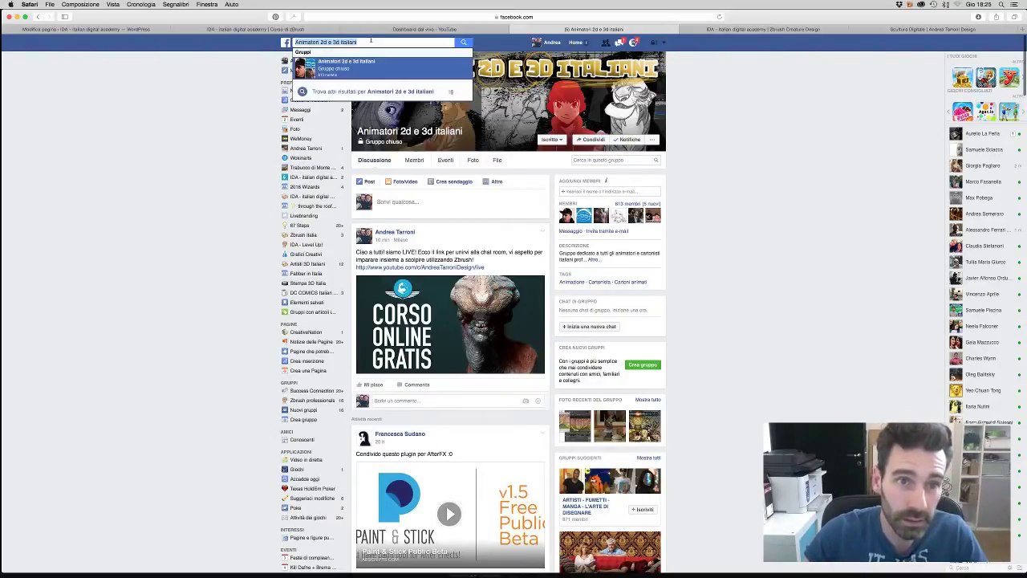
type("zbrush")
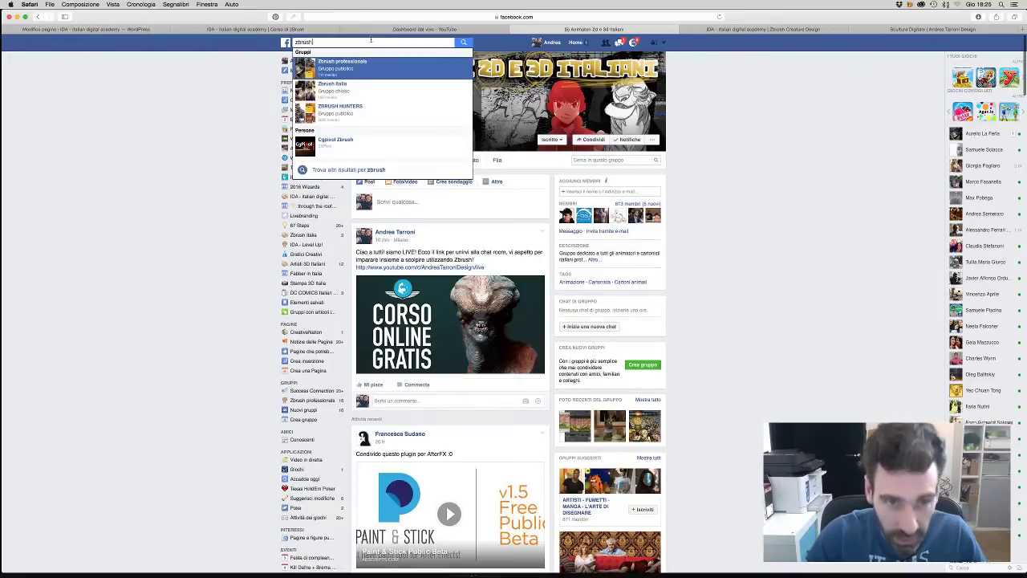
key("Down")
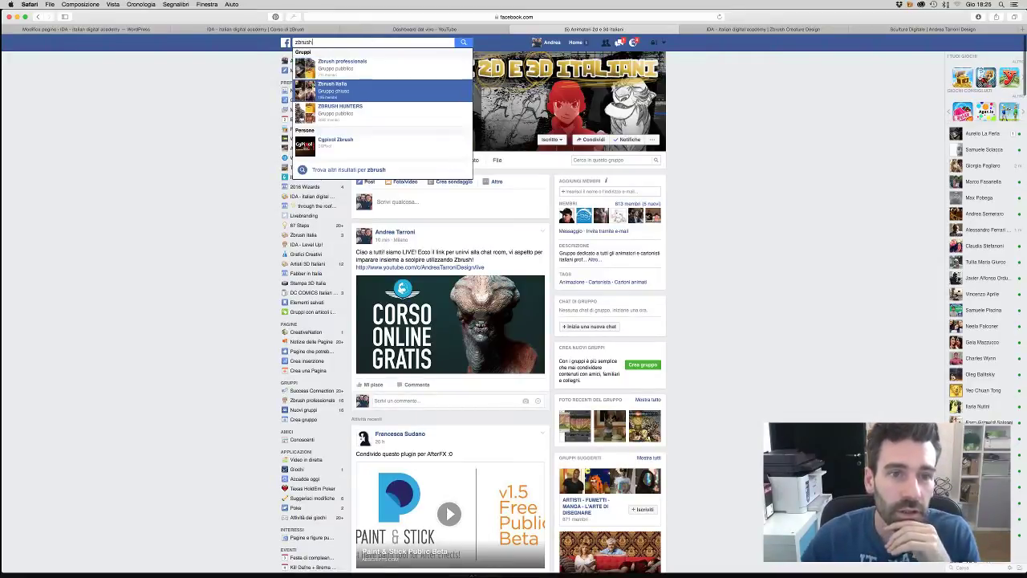
key("Return")
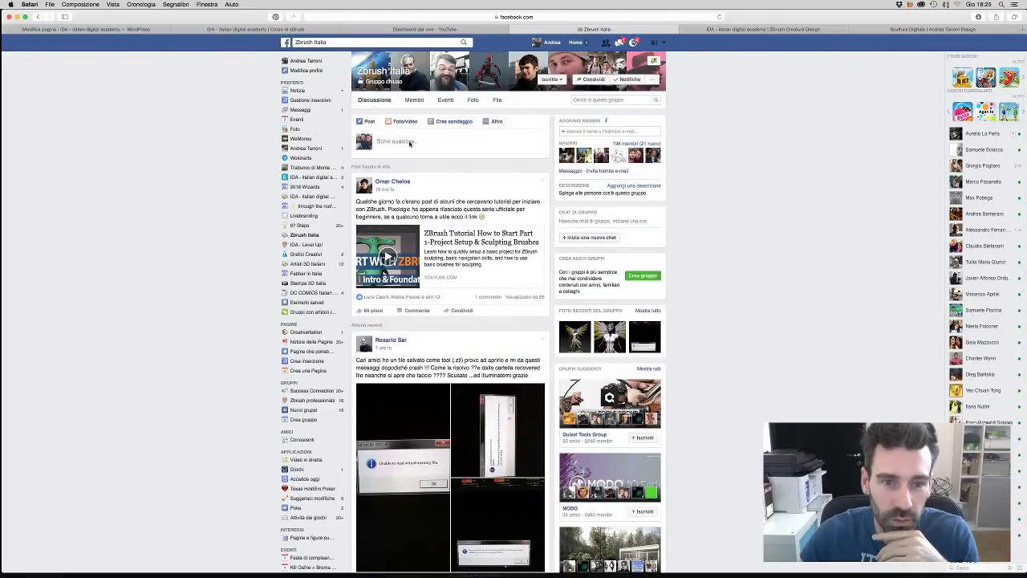
- Draft a group post from the pasted free course link, keeping only its preview card
left_click(411, 140)
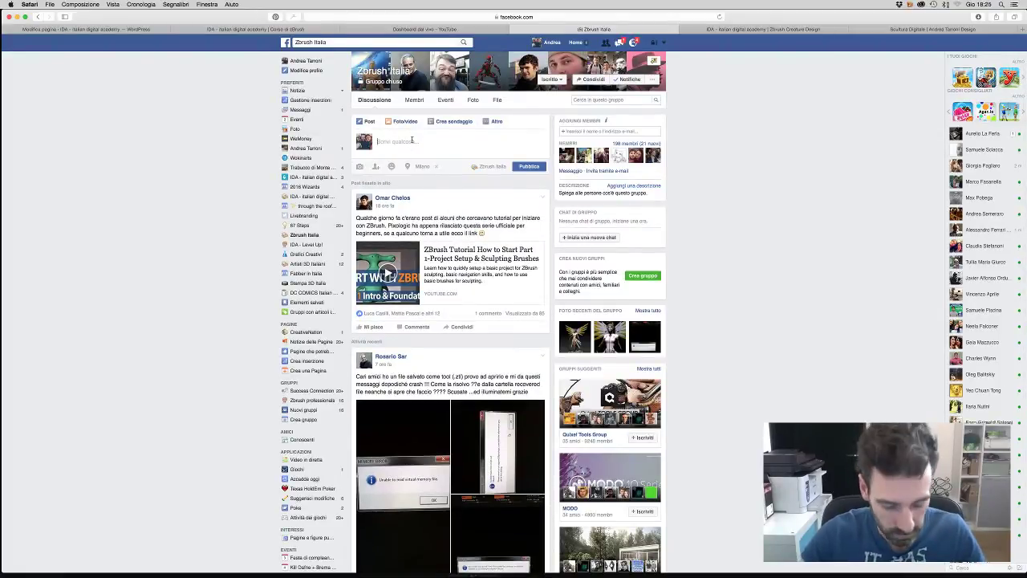
type("http://italiandigitalacademy.com/gratis/?preview_id=7894&preview_nonce=3c119218fb&preview=true")
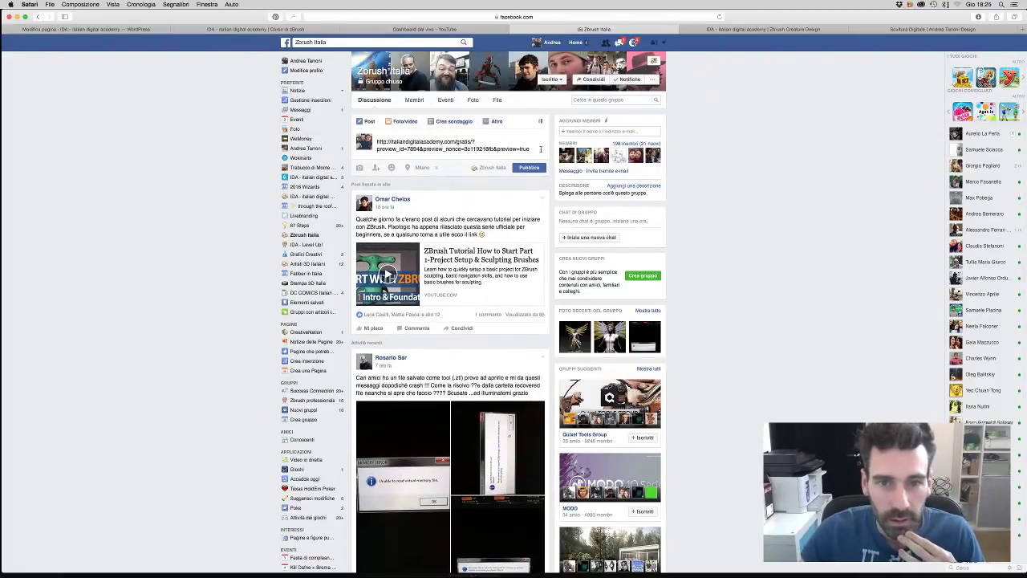
left_click_drag(541, 149, 378, 141)
key("BackSpace")
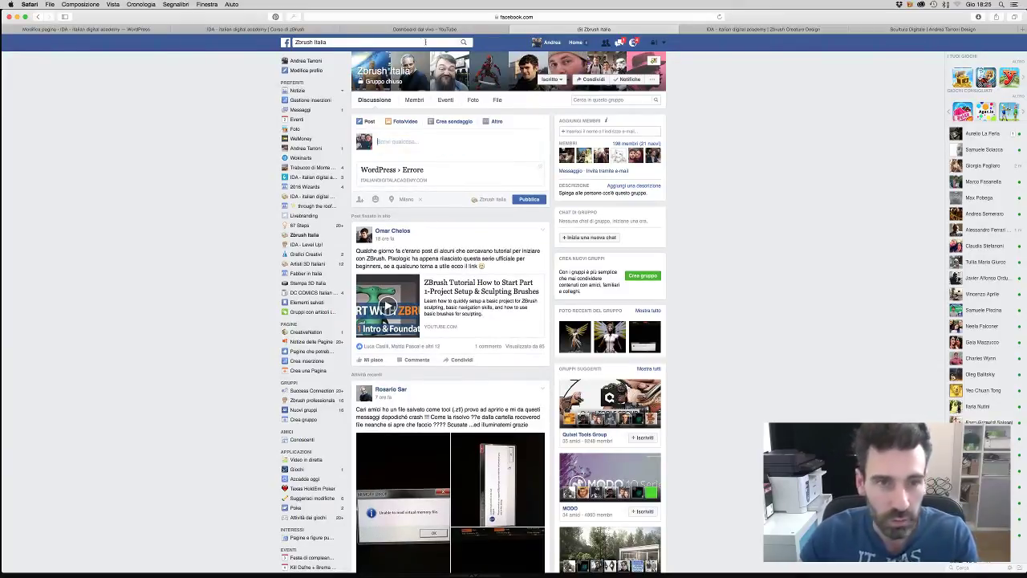
left_click(406, 30)
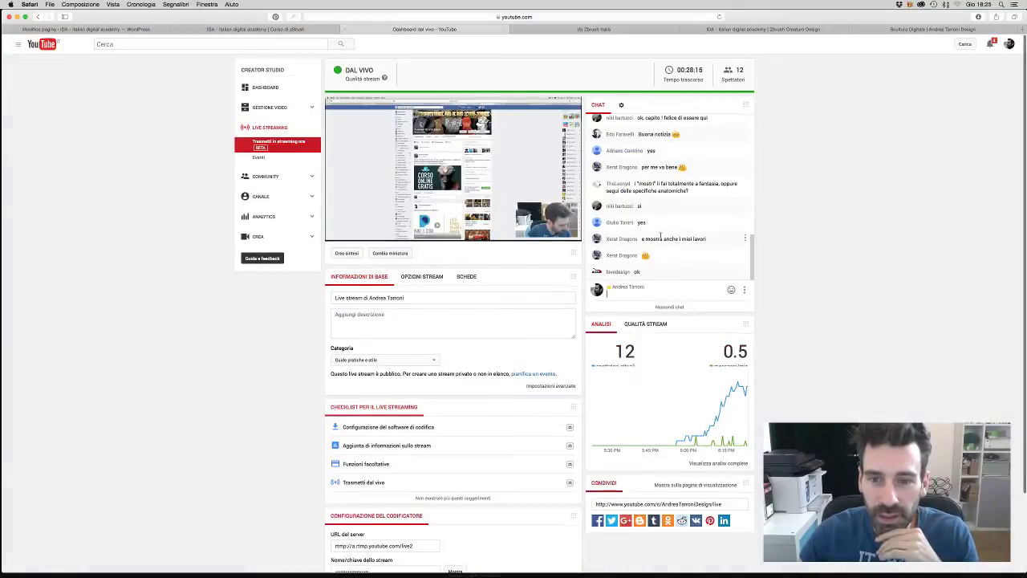
- Scroll the YouTube live dashboard showing 12 viewers at 00:28:40 of streaming
scroll(794, 200, "down", 1)
scroll(802, 195, "up", 1)
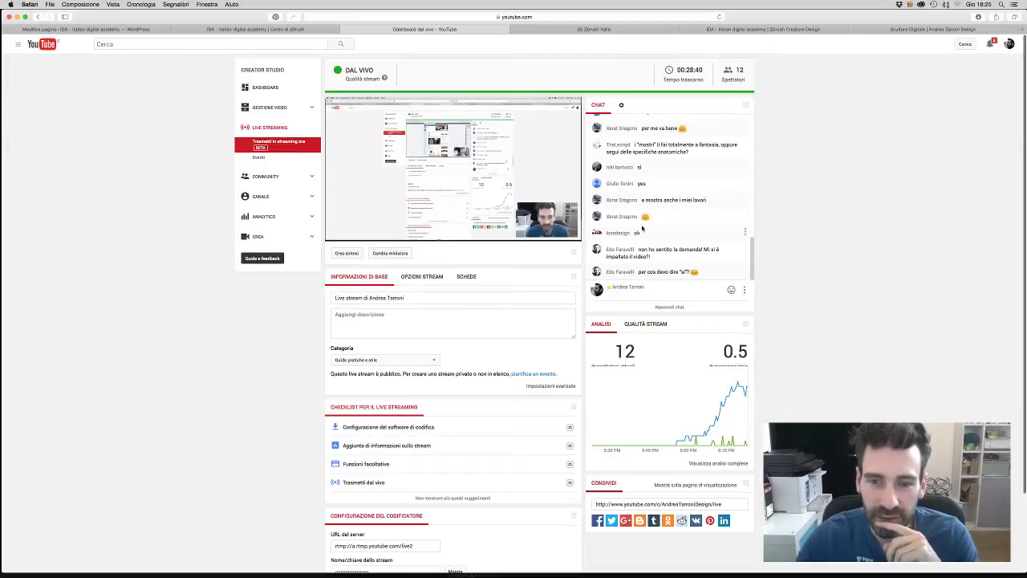
- Remove the WordPress › Errore link preview from the Zbrush Italia post draft
left_click(307, 31)
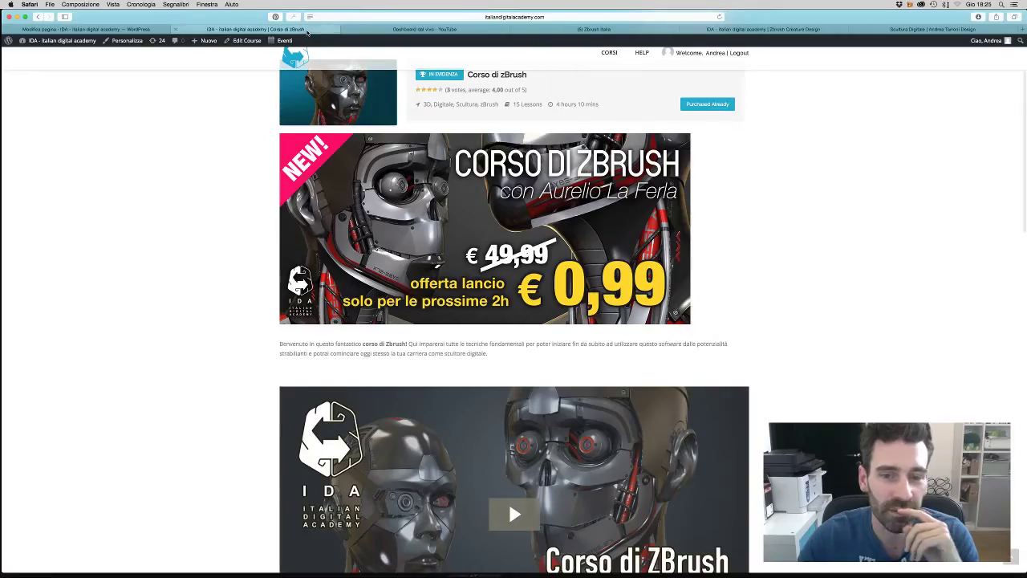
left_click(424, 30)
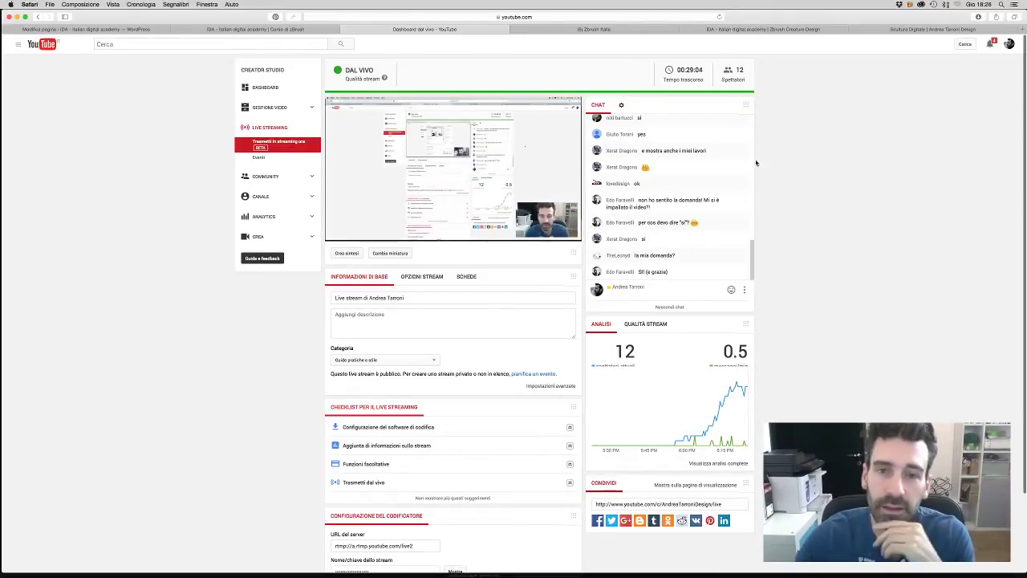
left_click(610, 29)
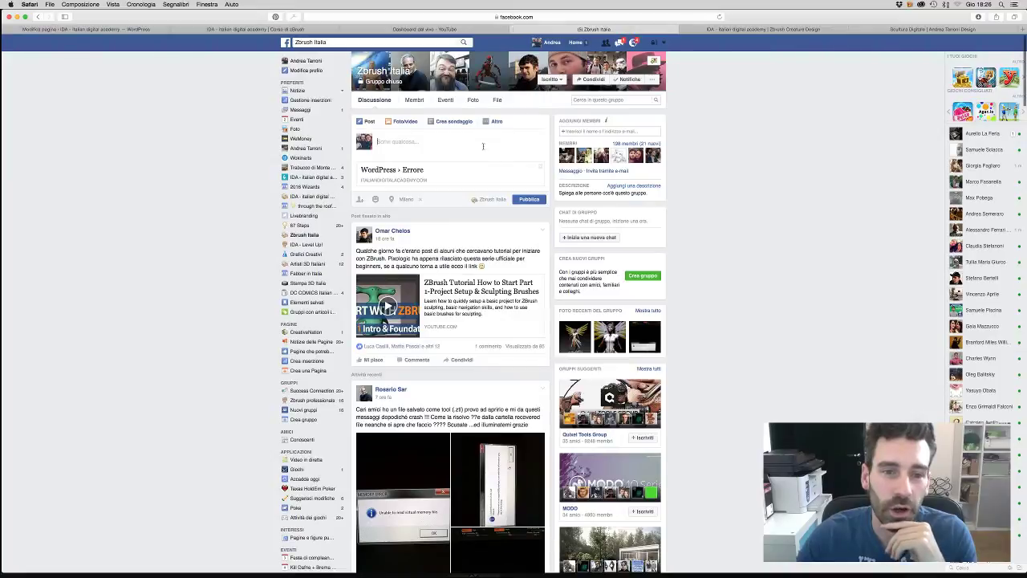
left_click(539, 170)
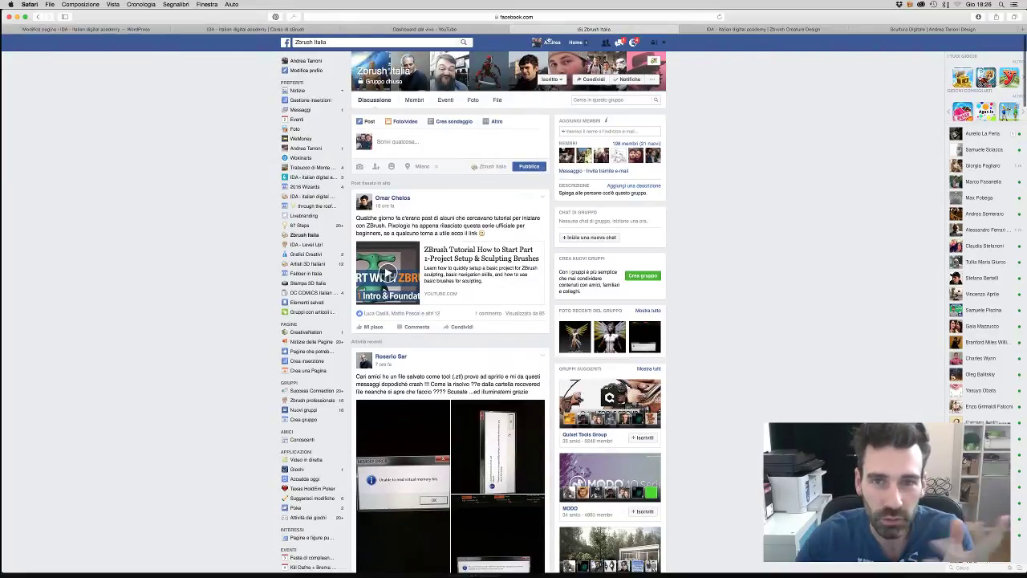
left_click(487, 30)
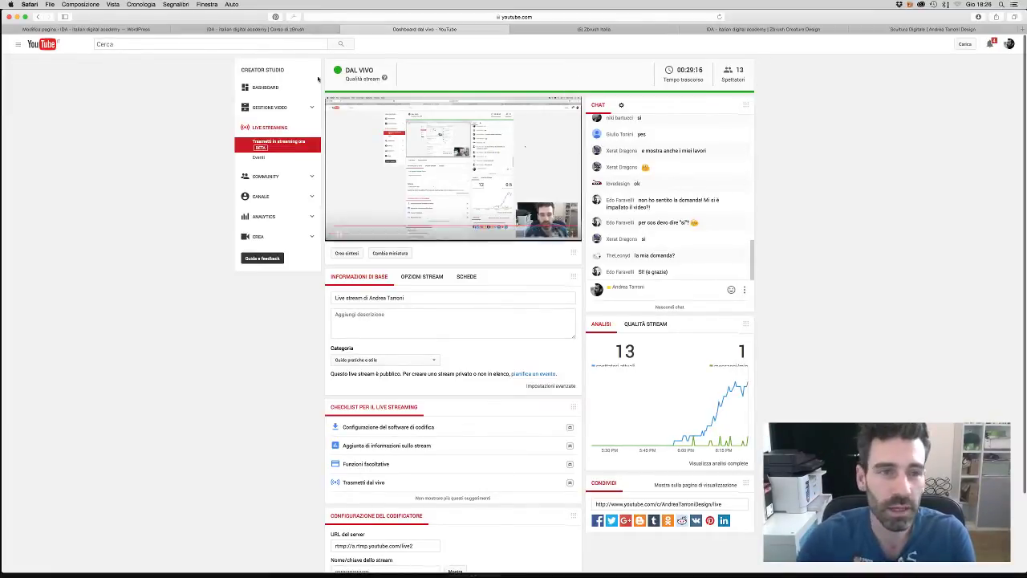
- Cycle through the ZBrush course, Facebook group and WordPress tabs, ending on the live dashboard
left_click(255, 29)
left_click(424, 29)
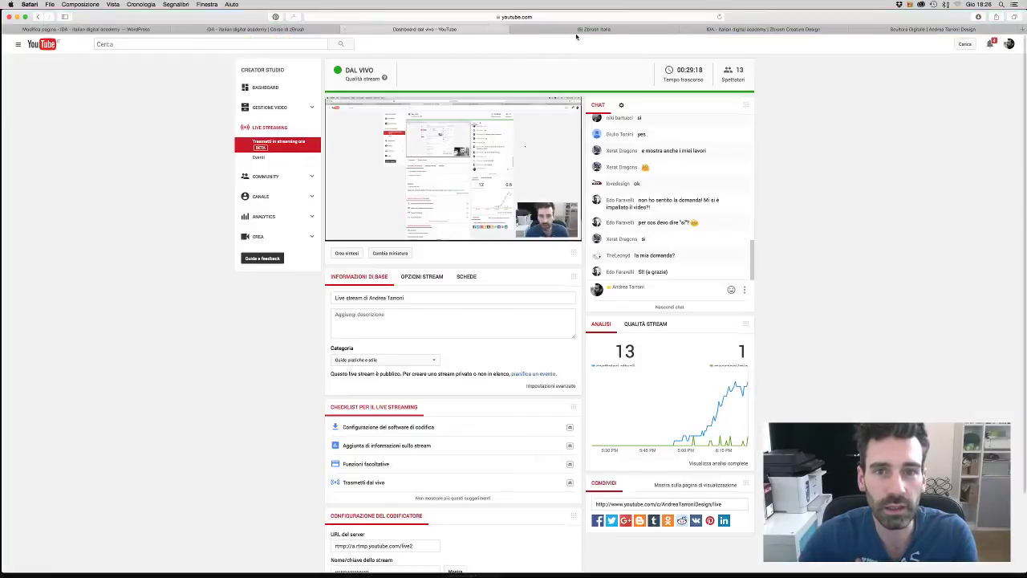
left_click(578, 31)
left_click(409, 145)
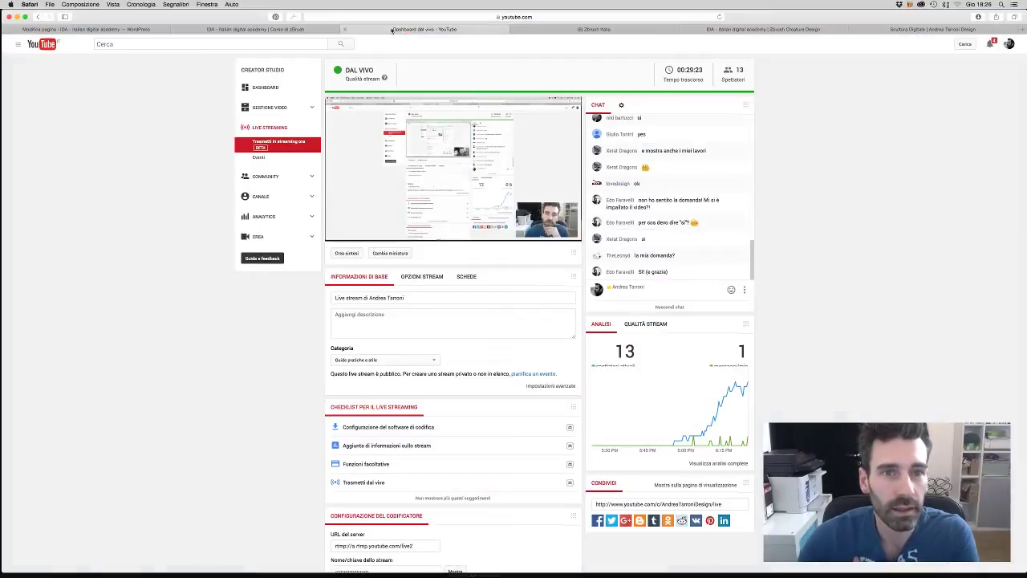
left_click(365, 29)
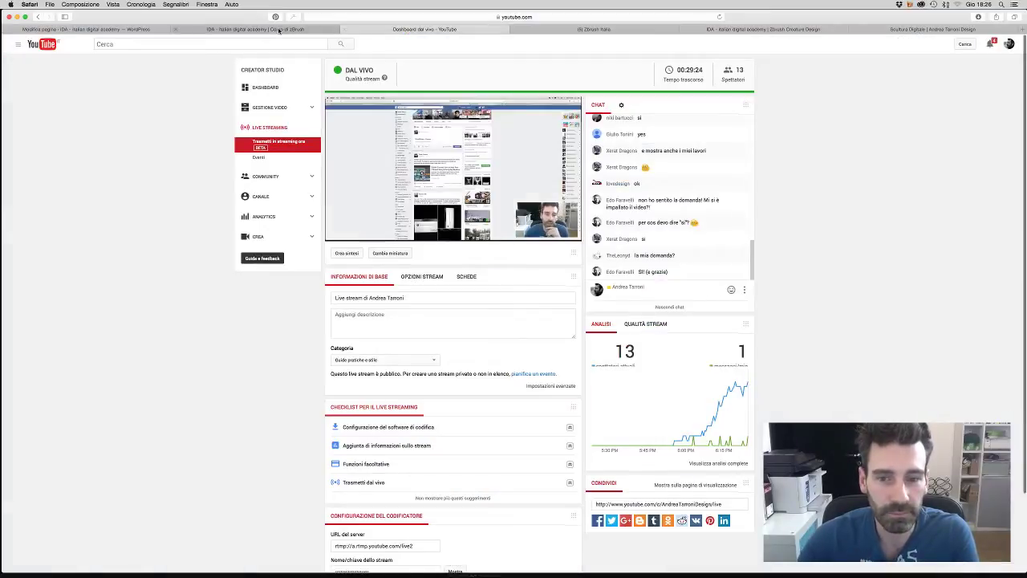
left_click(88, 29)
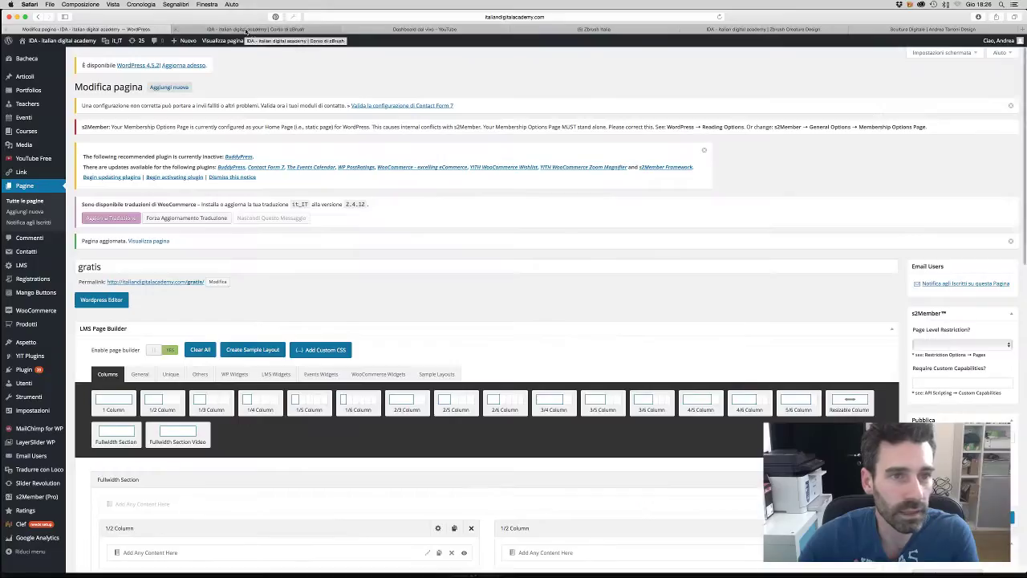
left_click(241, 28)
left_click(437, 29)
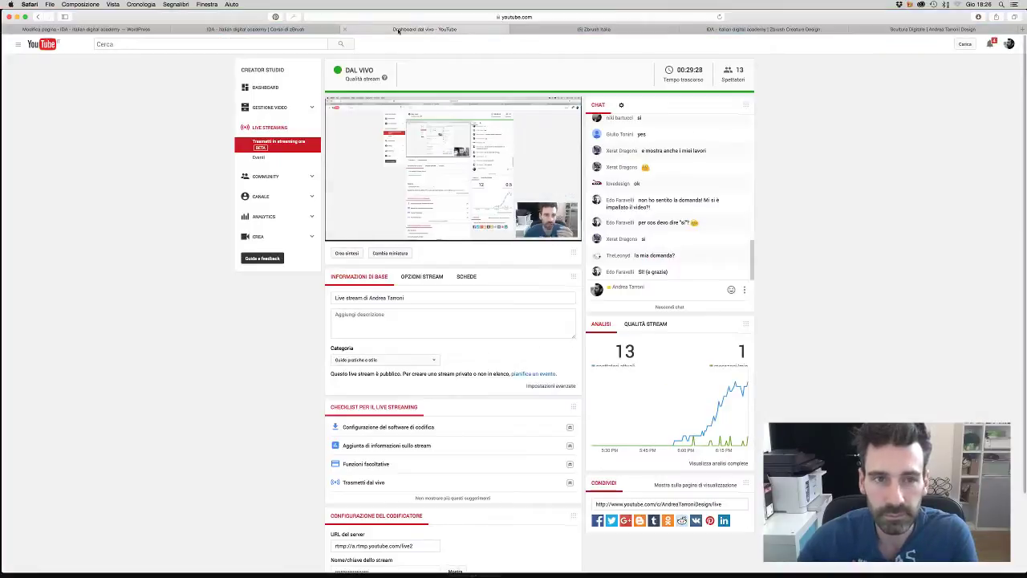
left_click(302, 29)
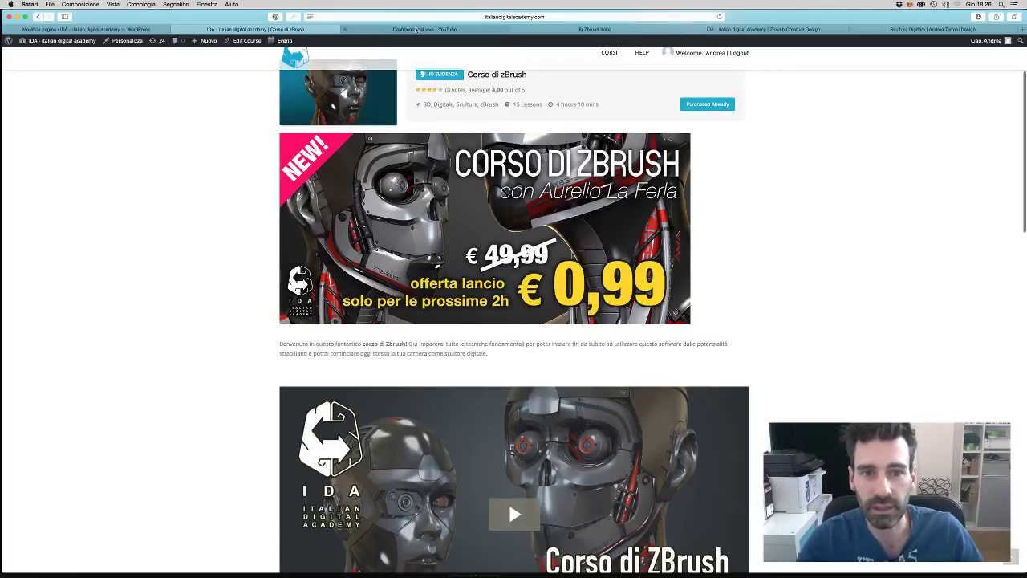
left_click(416, 29)
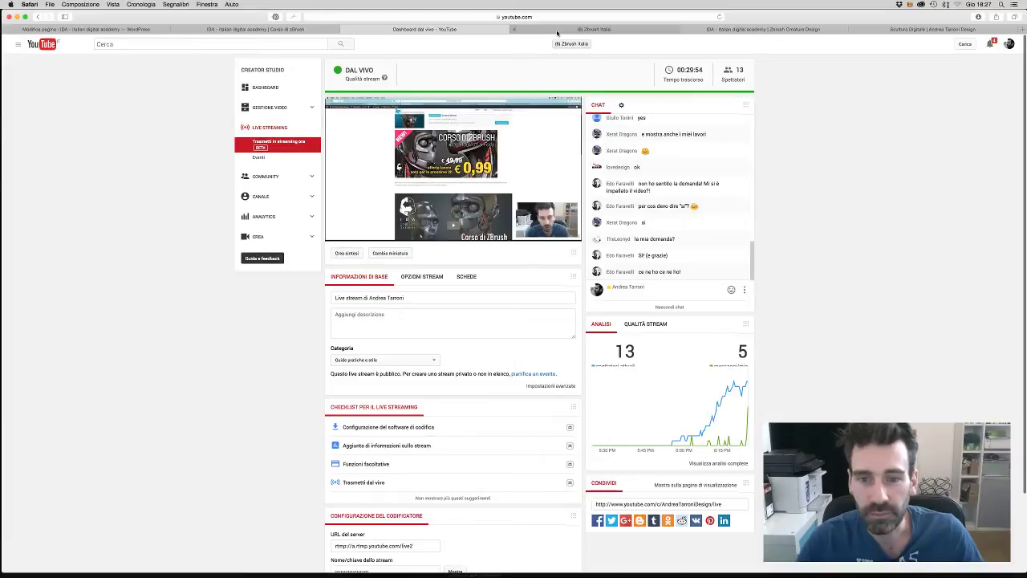
- Glance at notifications and messages in the Zbrush Italia group, then focus its 'Scrivi qualcosa...' box
left_click(561, 33)
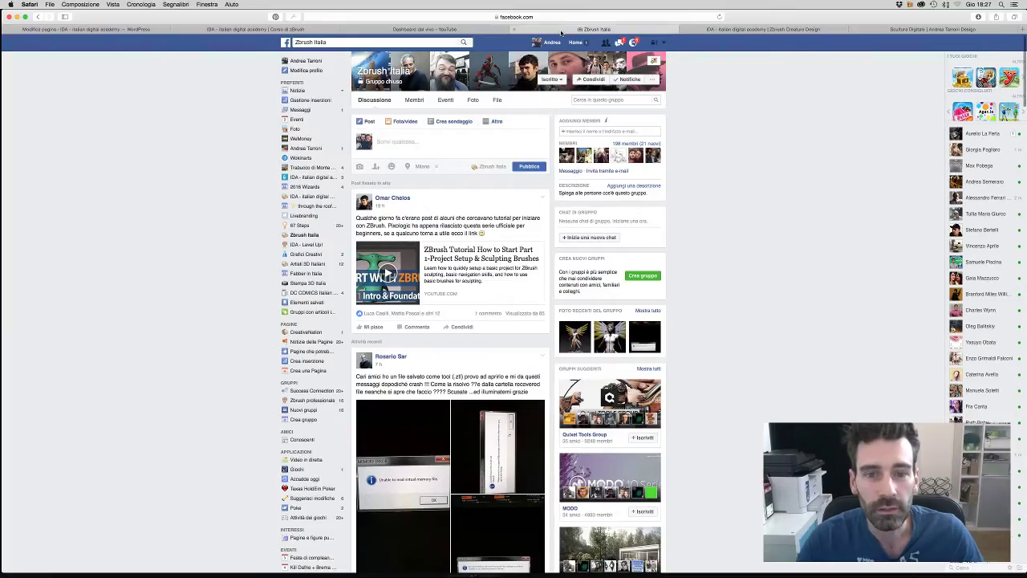
left_click(633, 42)
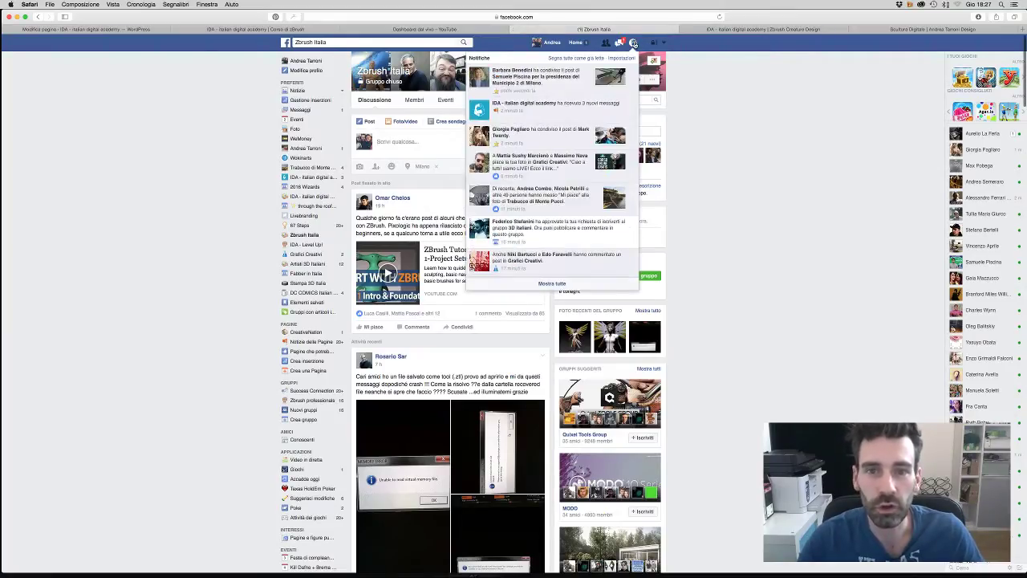
left_click(633, 42)
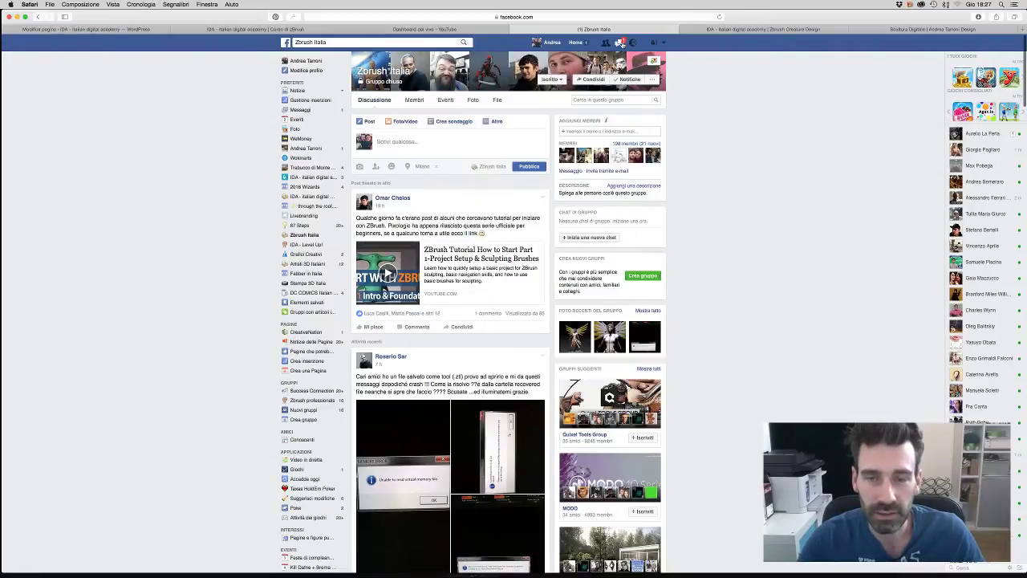
left_click(620, 43)
left_click(620, 43)
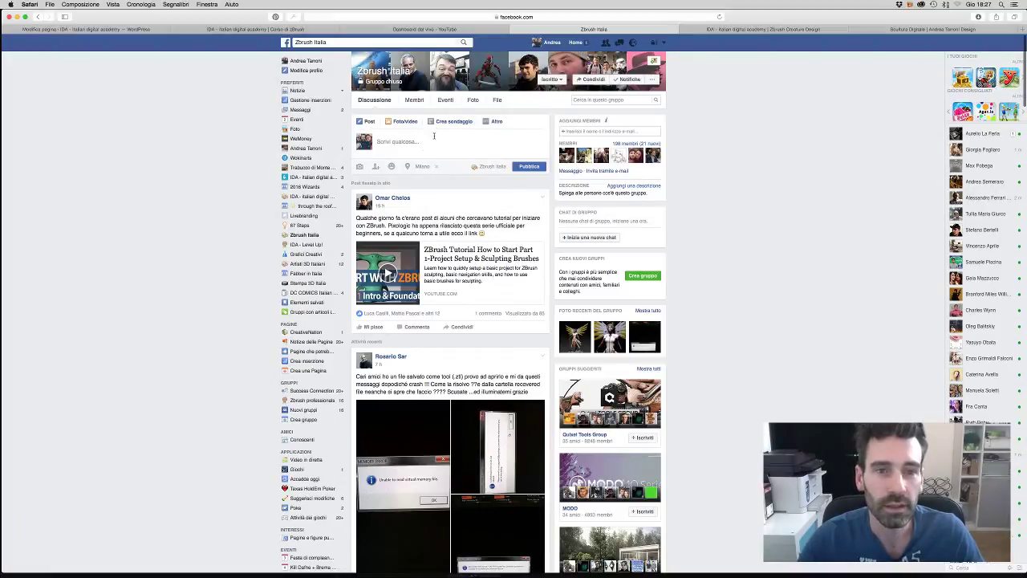
left_click(434, 138)
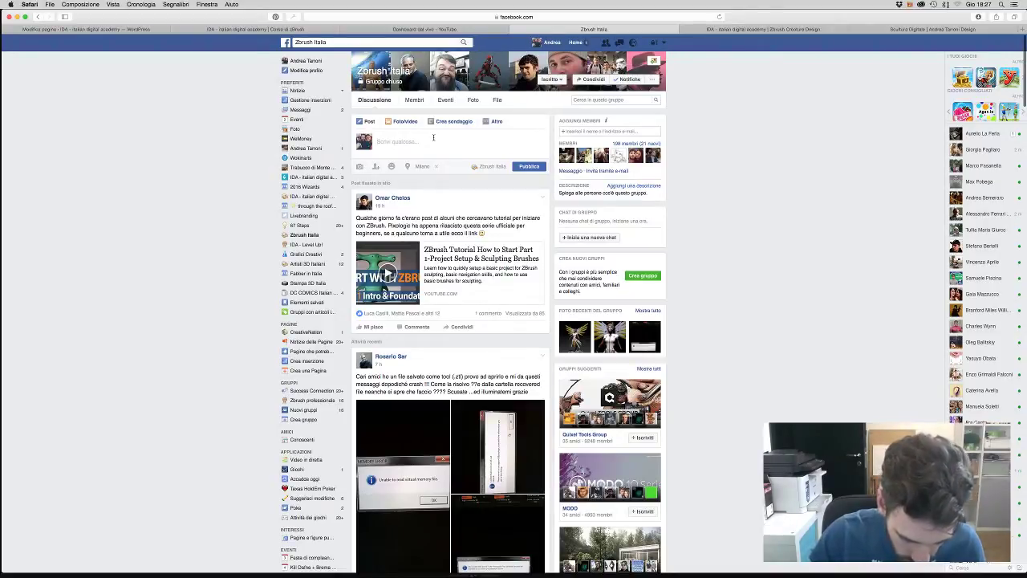
- Write the post 'Corso GRATUITO di Zbrush. Live adesso, clicca qui per accedere subito al webinar'
type("Corso G")
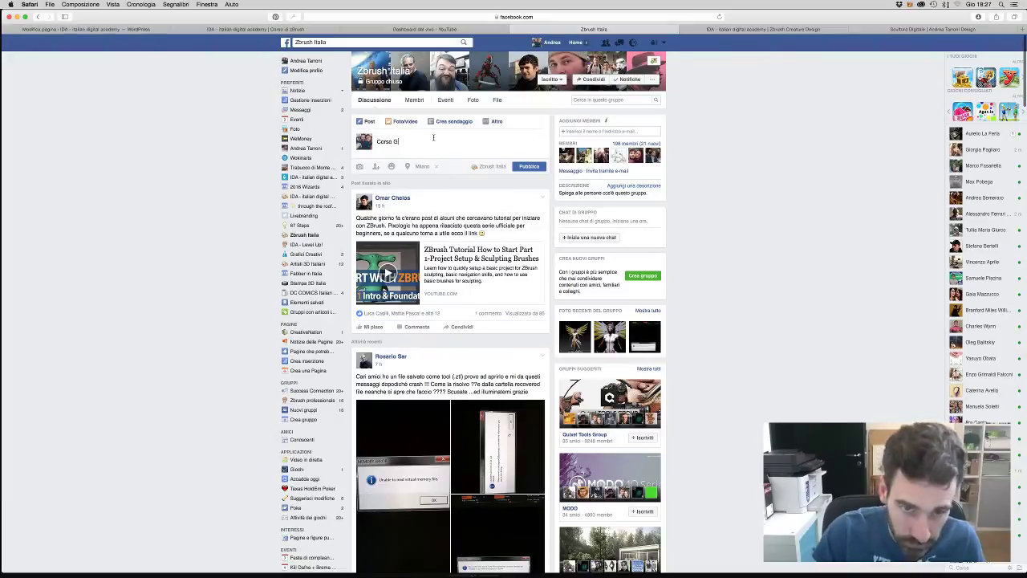
type("RATUI")
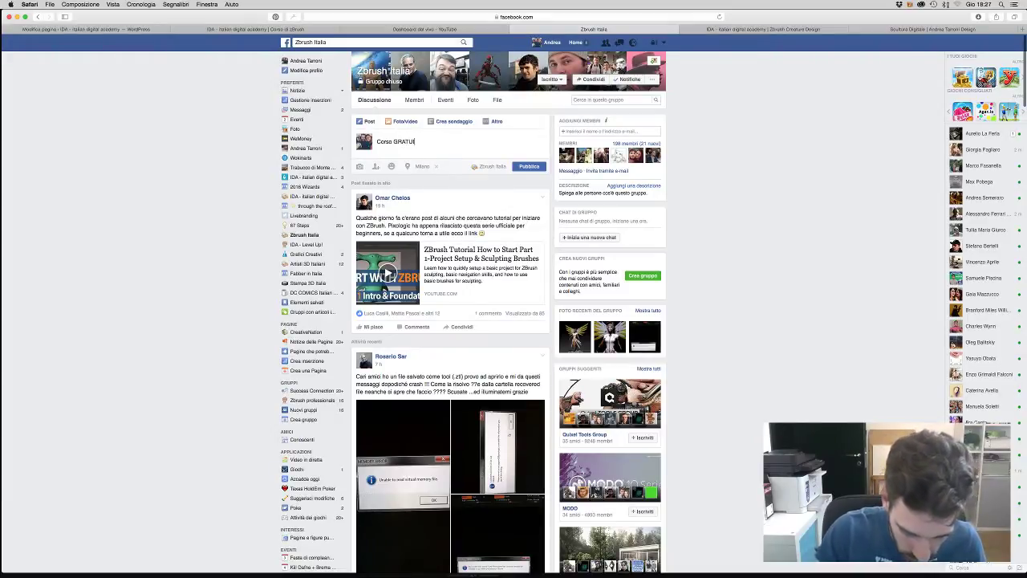
type("TO di")
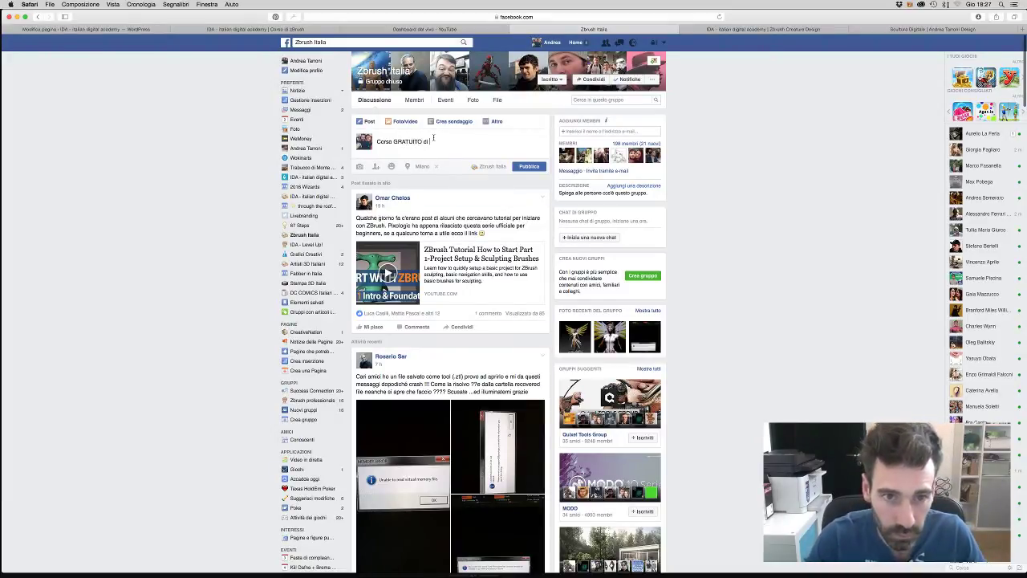
type(" Zbrus")
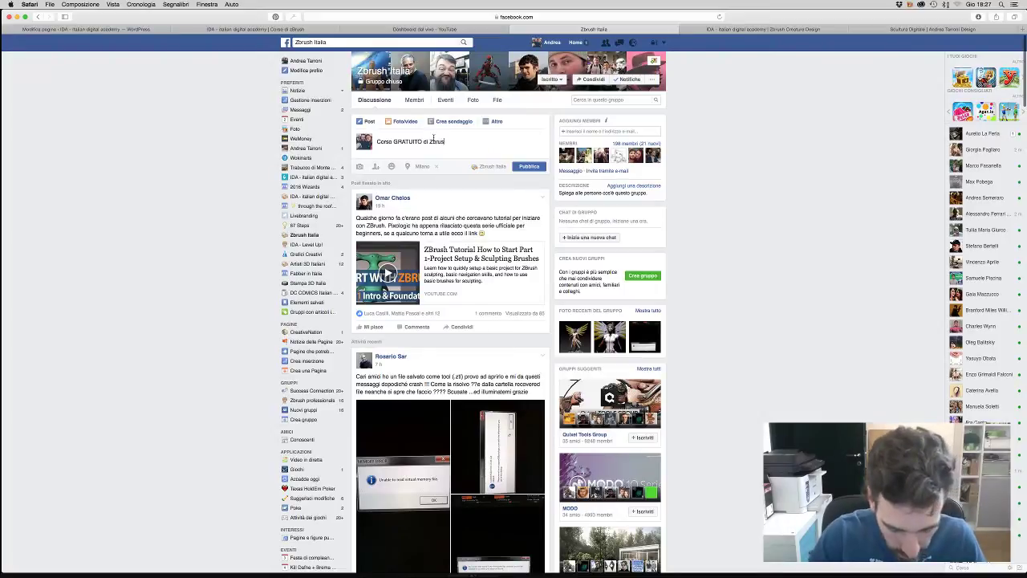
type("h")
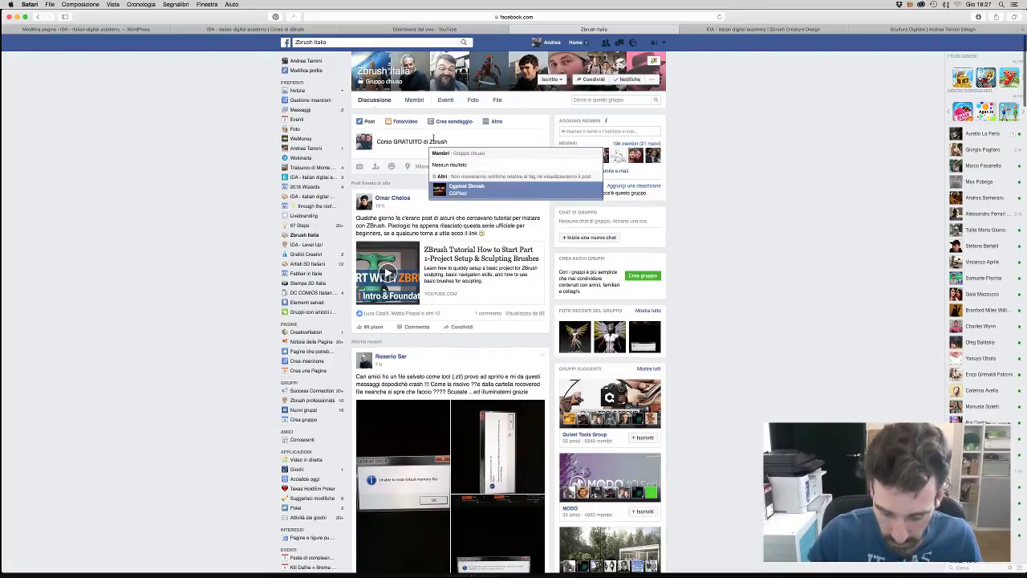
type(". Live adesso")
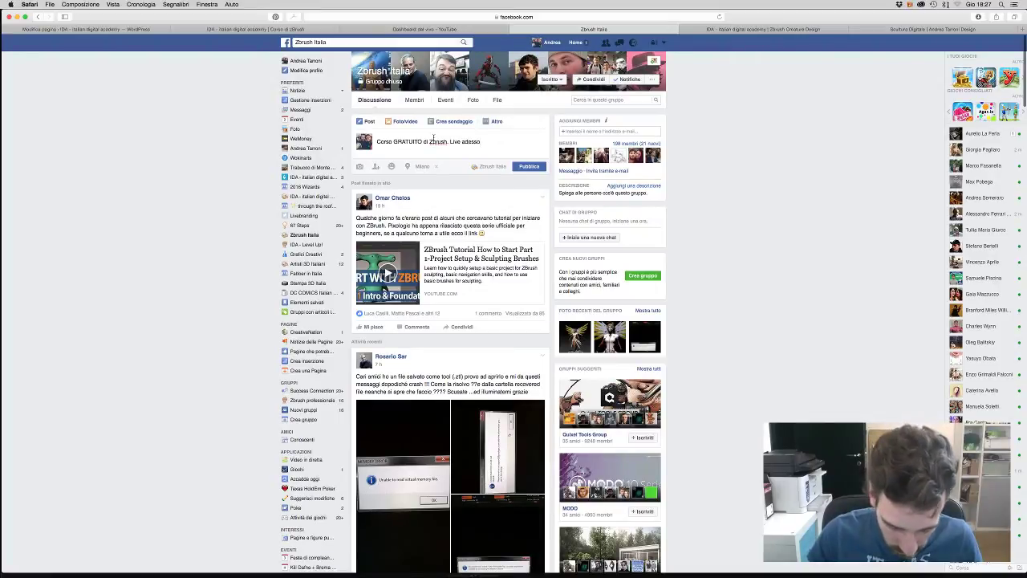
type(", clicca ")
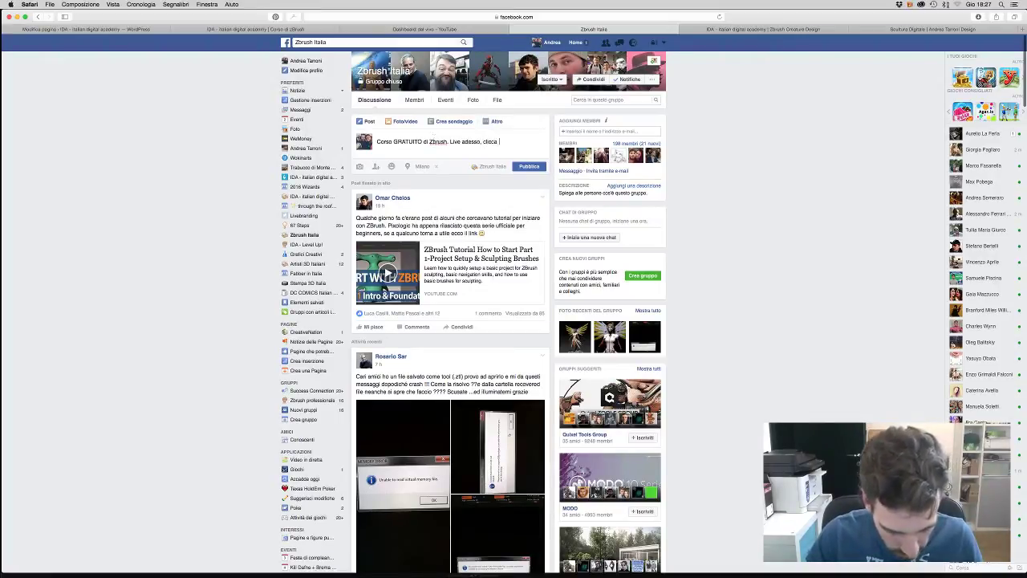
type("qui per acced")
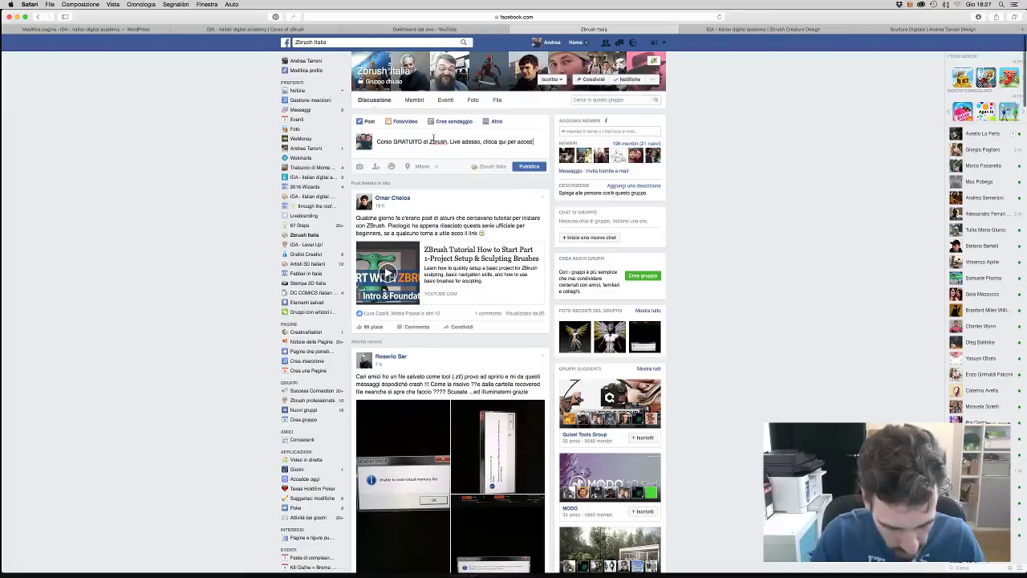
type("ere al webinar")
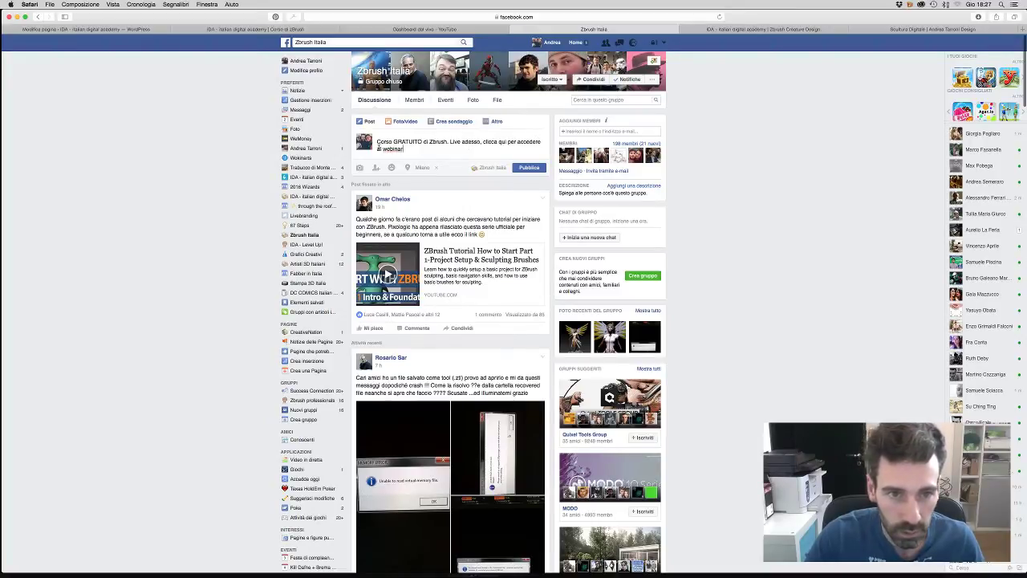
type("subito")
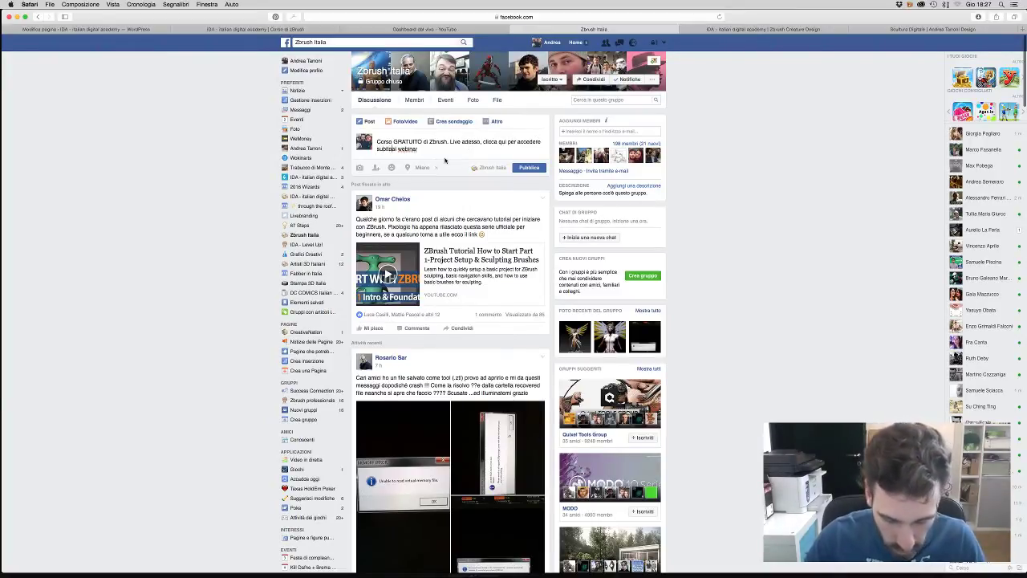
- Paste the YouTube live link into the Zbrush Italia Facebook post without its preview card, then choose Foto/video
left_click(472, 33)
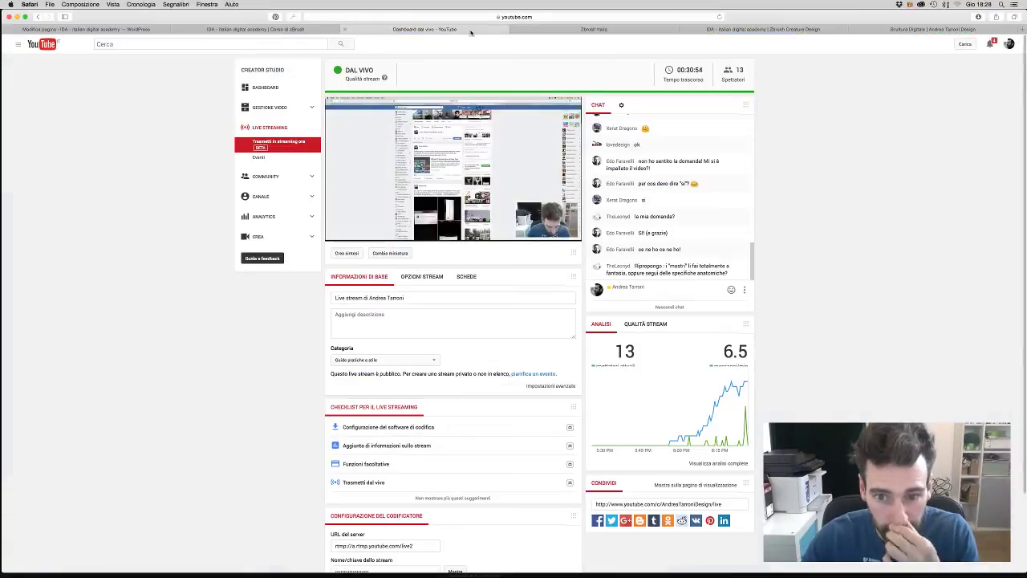
left_click(670, 504)
key("super+c")
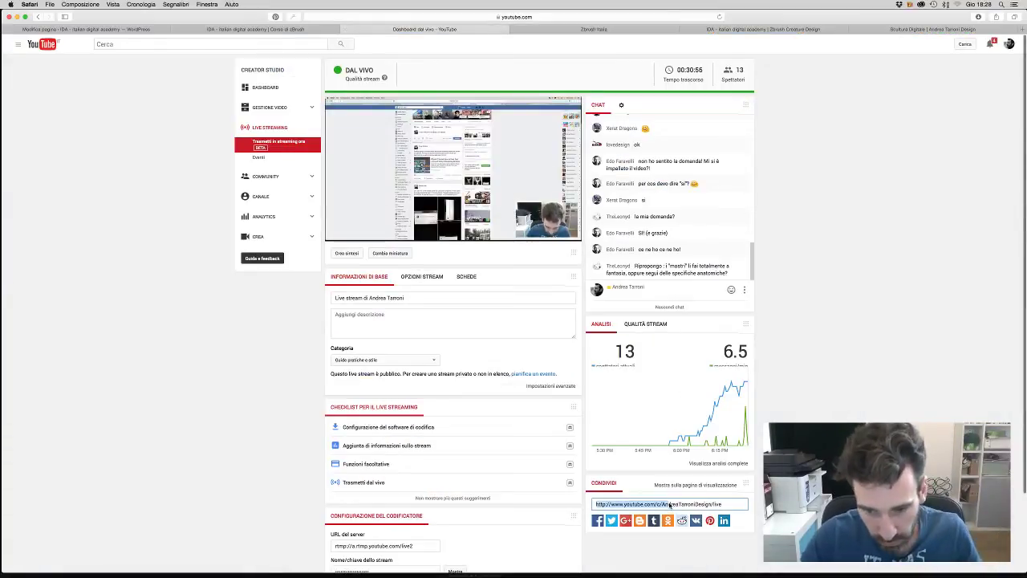
left_click(580, 29)
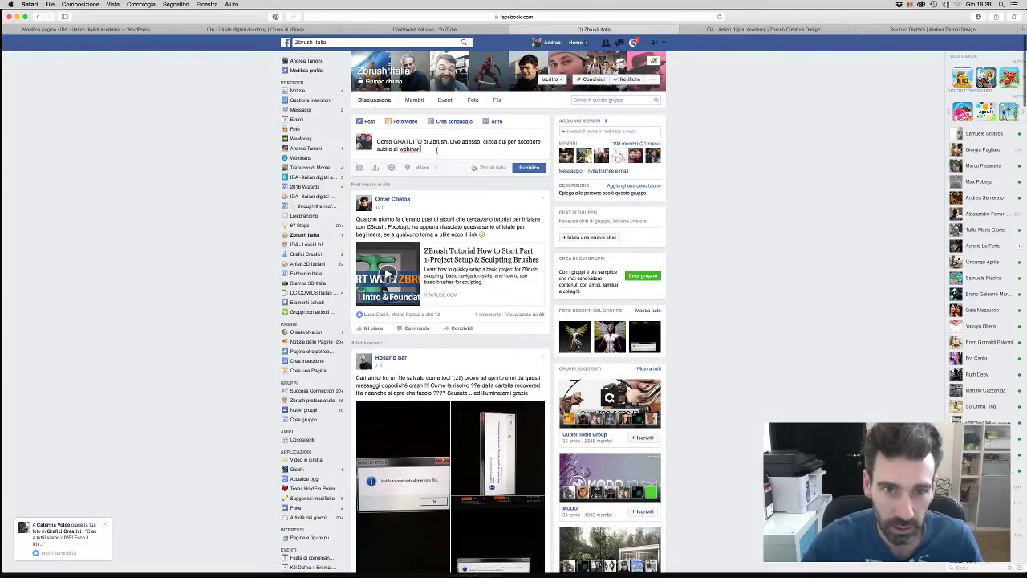
key("super+v")
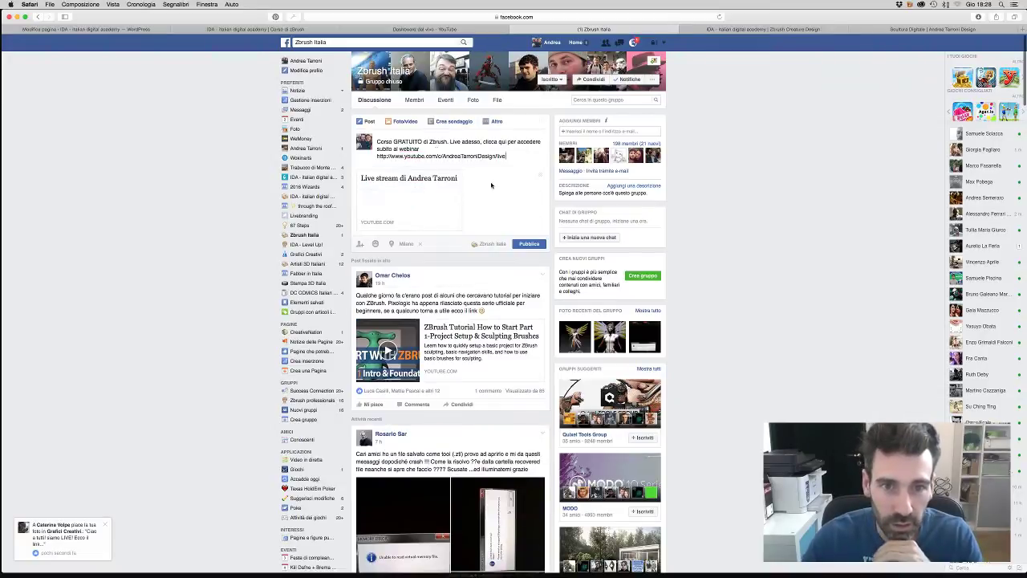
left_click(542, 175)
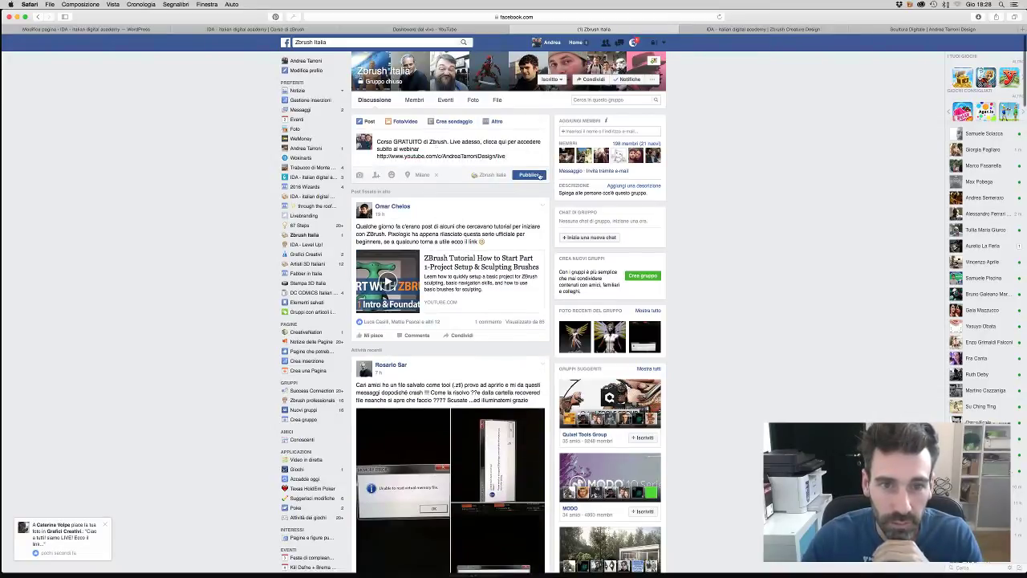
left_click(402, 123)
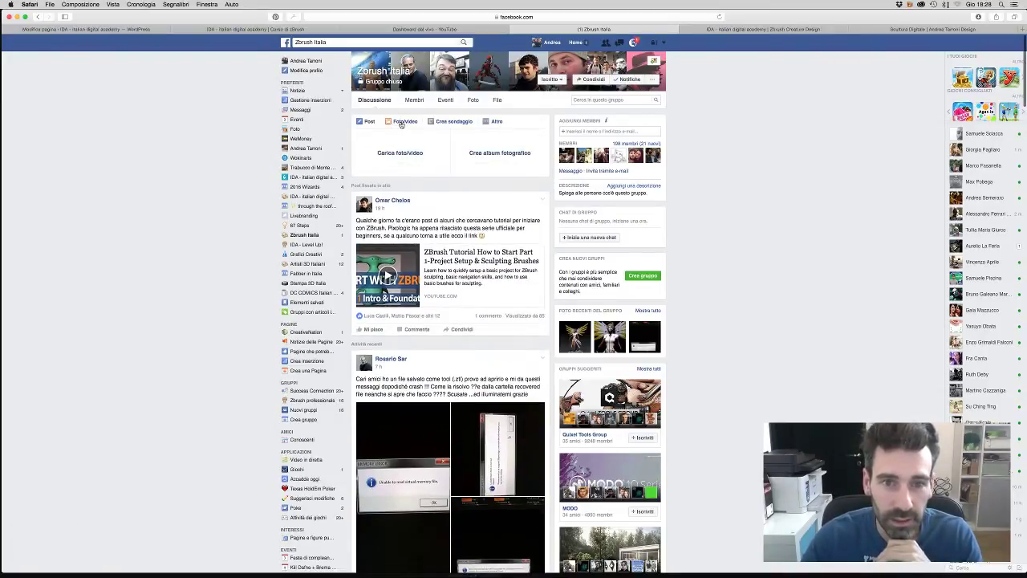
- Attach the AAAAAA.png CORSO ONLINE GRATIS image to the group post and publish it
left_click(401, 153)
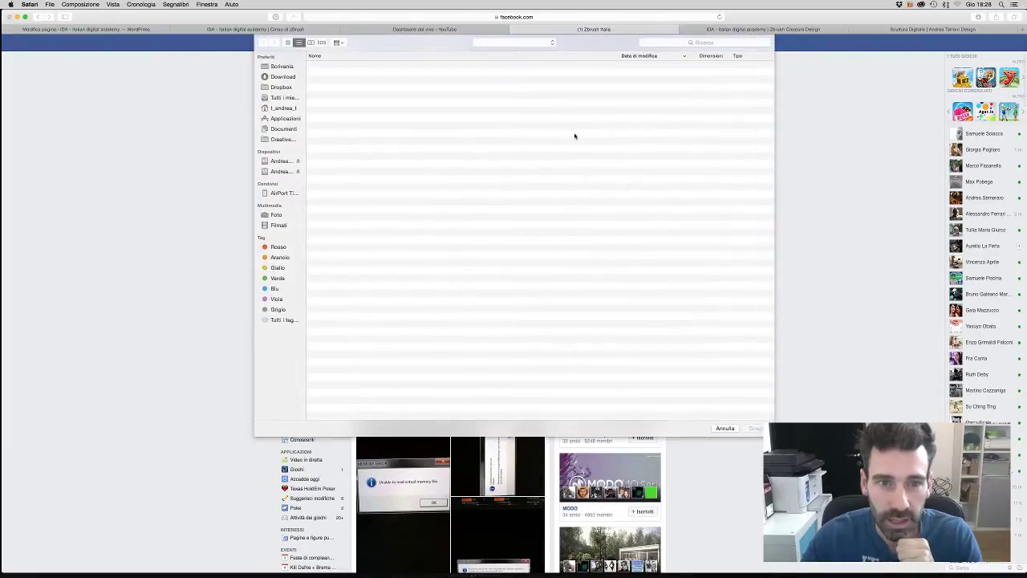
left_click(332, 83)
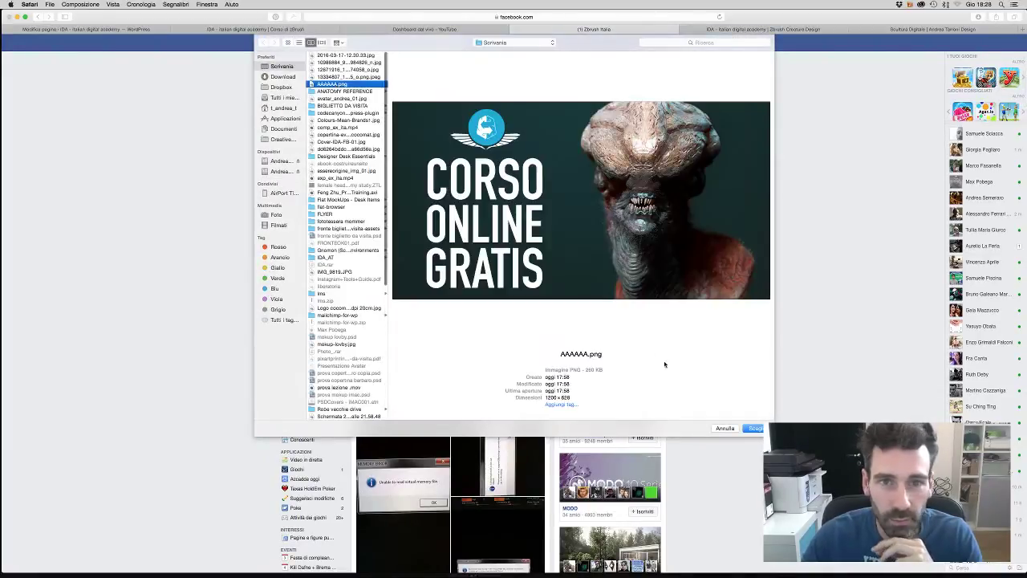
left_click(755, 429)
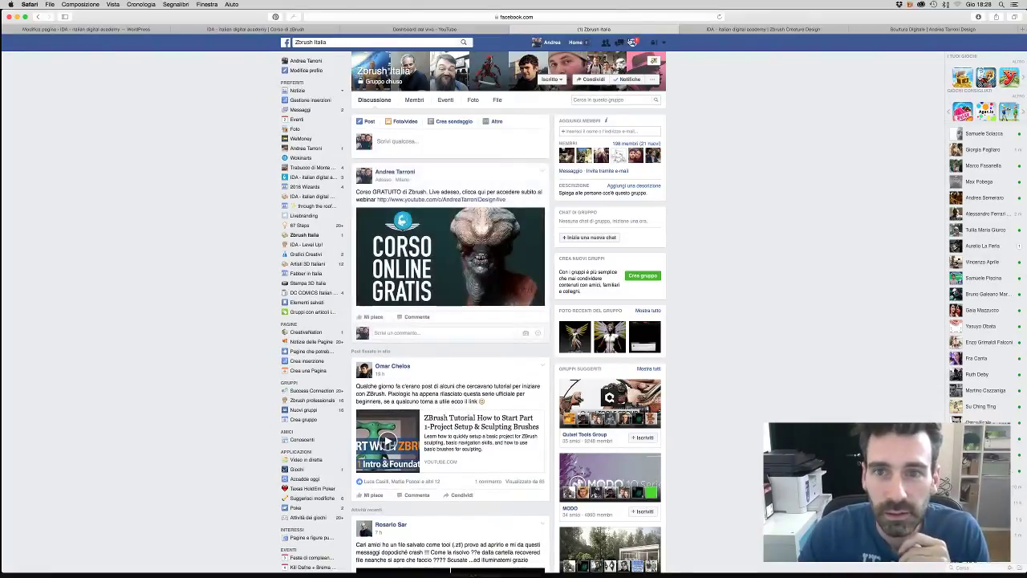
- Glance at the Facebook notifications, then move to the Free Live Event page
left_click(633, 43)
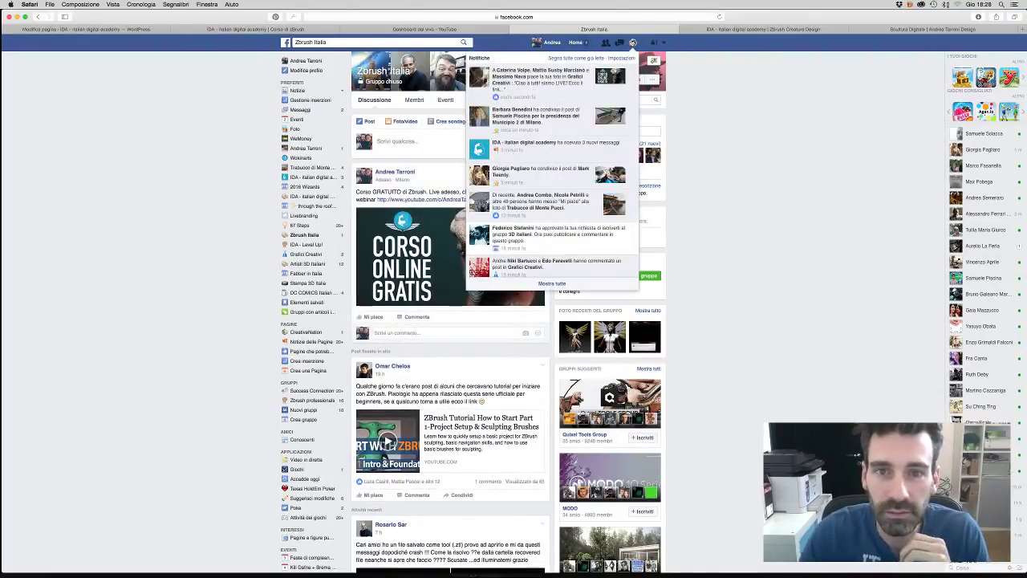
left_click(633, 43)
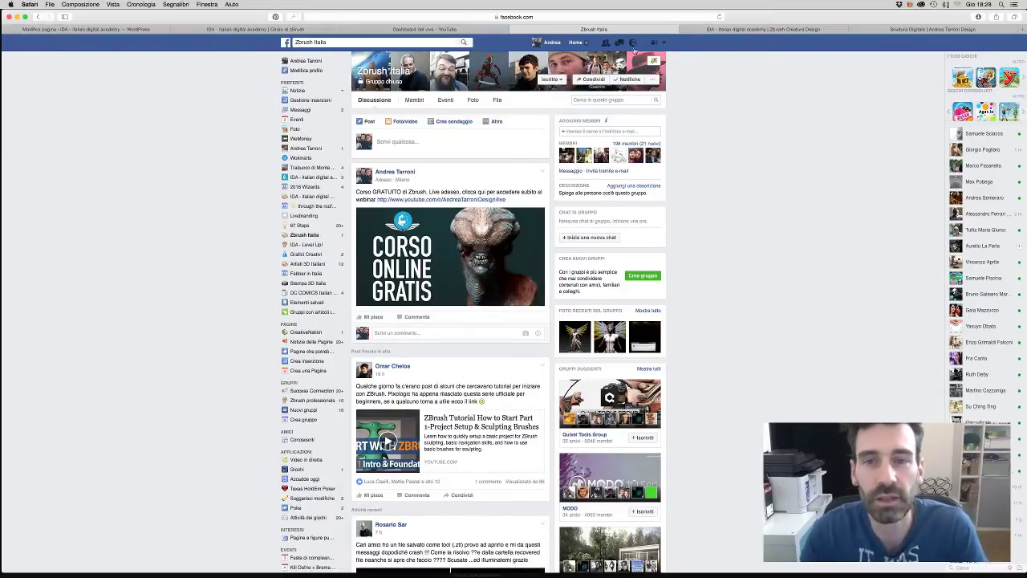
left_click(749, 29)
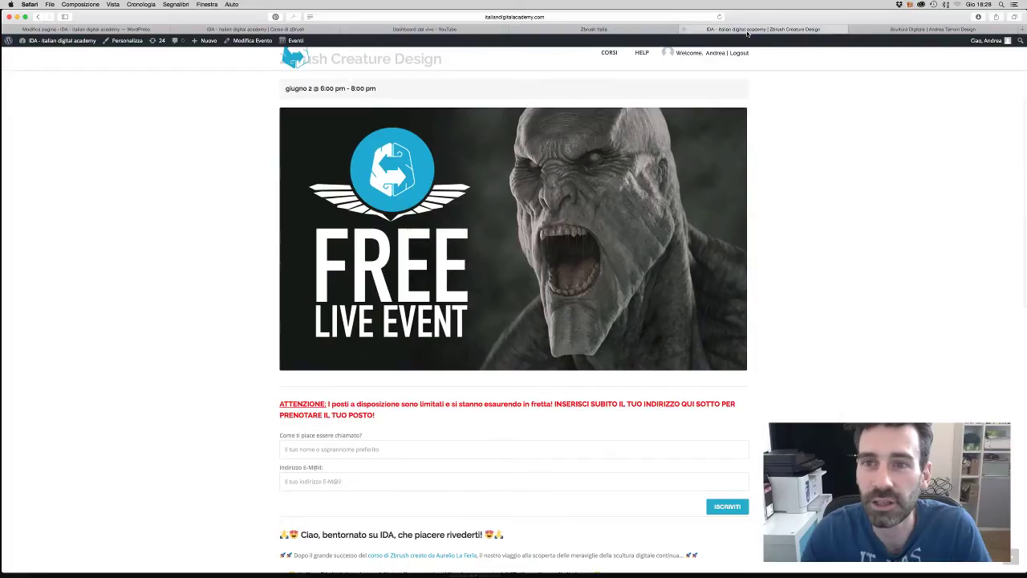
- Cycle through the Safari tabs and settle on the YouTube live dashboard, now at 14 viewers
left_click(598, 29)
left_click(469, 30)
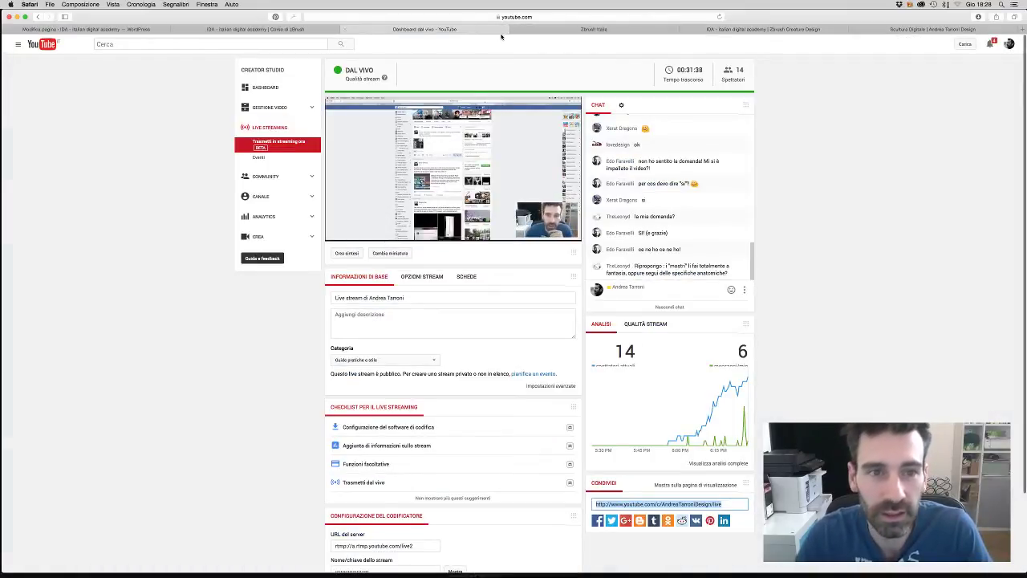
left_click(594, 29)
left_click(717, 29)
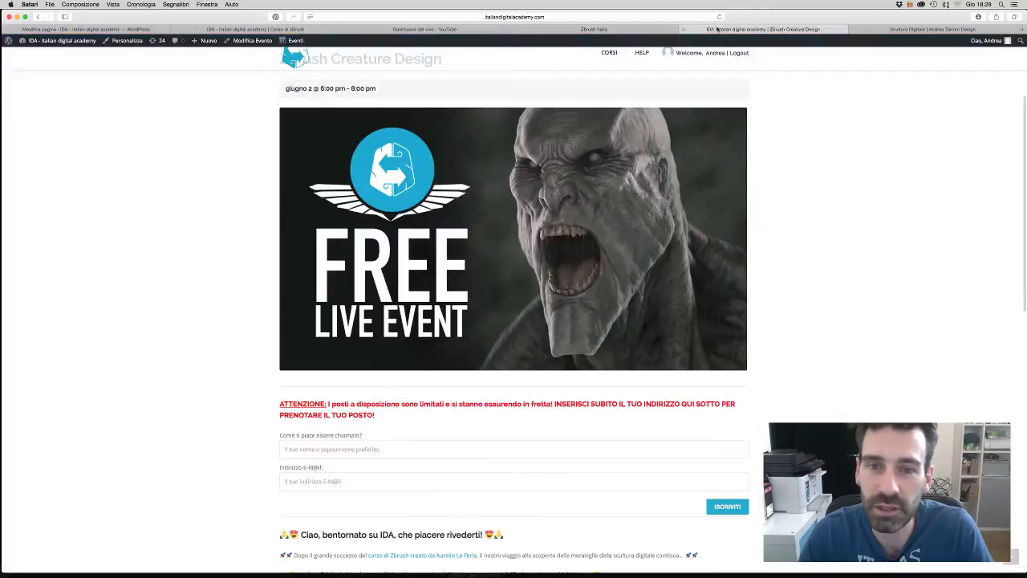
left_click(594, 29)
left_click(452, 30)
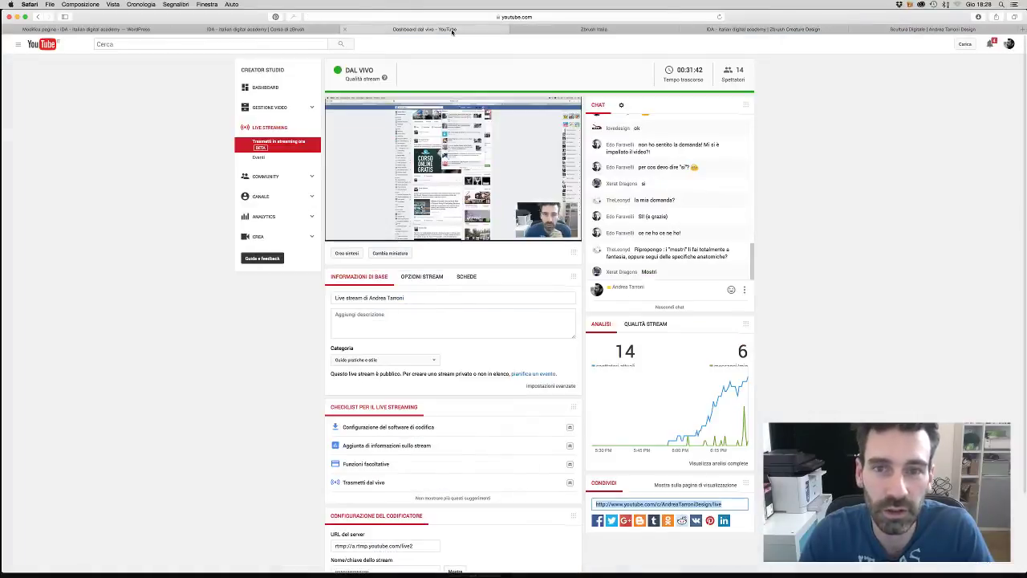
scroll(681, 229, "down", 1)
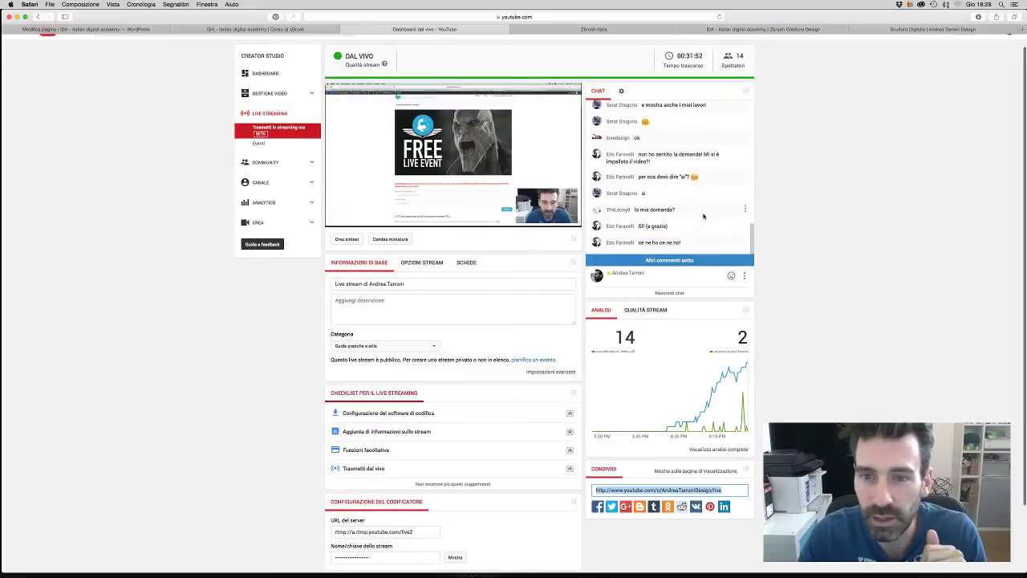
scroll(764, 227, "up", 2)
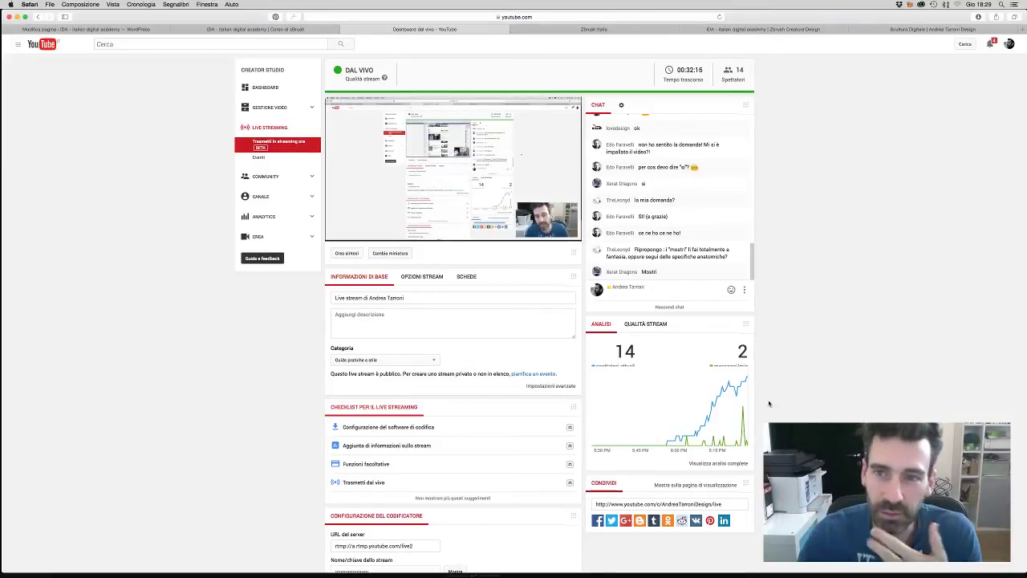
- Pass through the Zbrush Italia tab to the Scultura Digitale page showing the ABYSSO bust
left_click(595, 31)
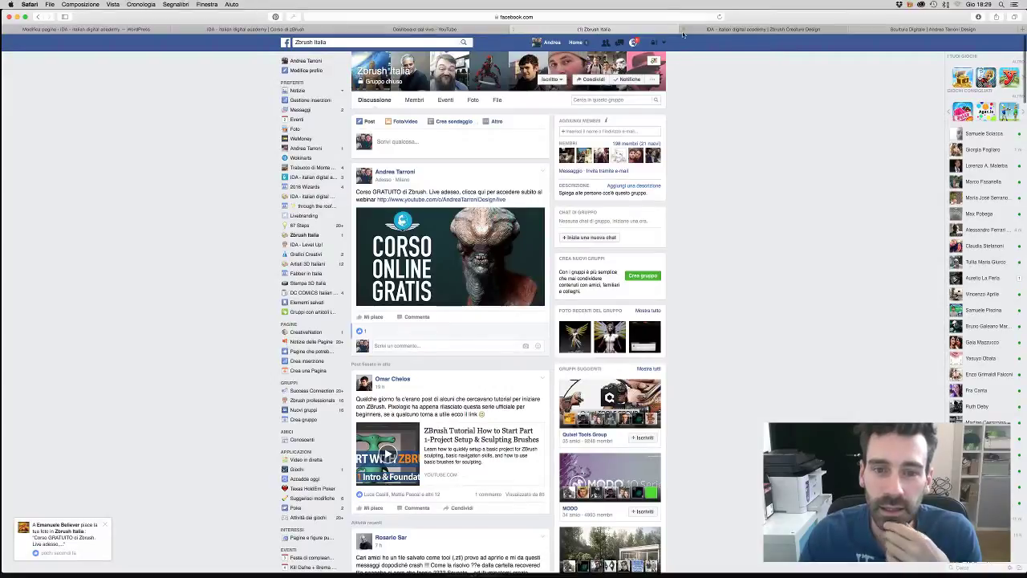
left_click(731, 30)
- Scroll to the Scultura Digitale gallery, enlarge the fourth sculpture, then step back to the alien bust
left_click(902, 30)
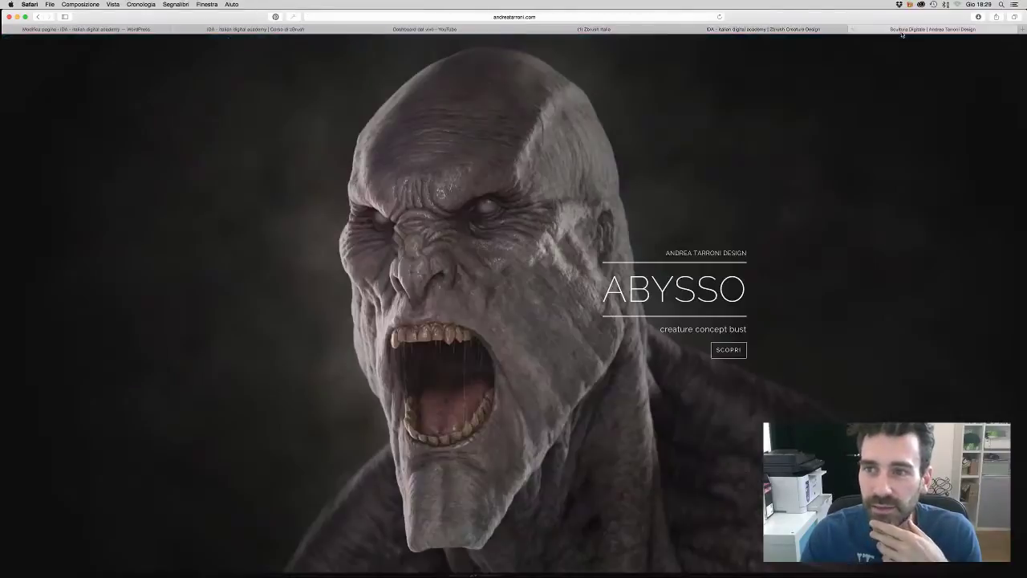
scroll(681, 410, "down", 5)
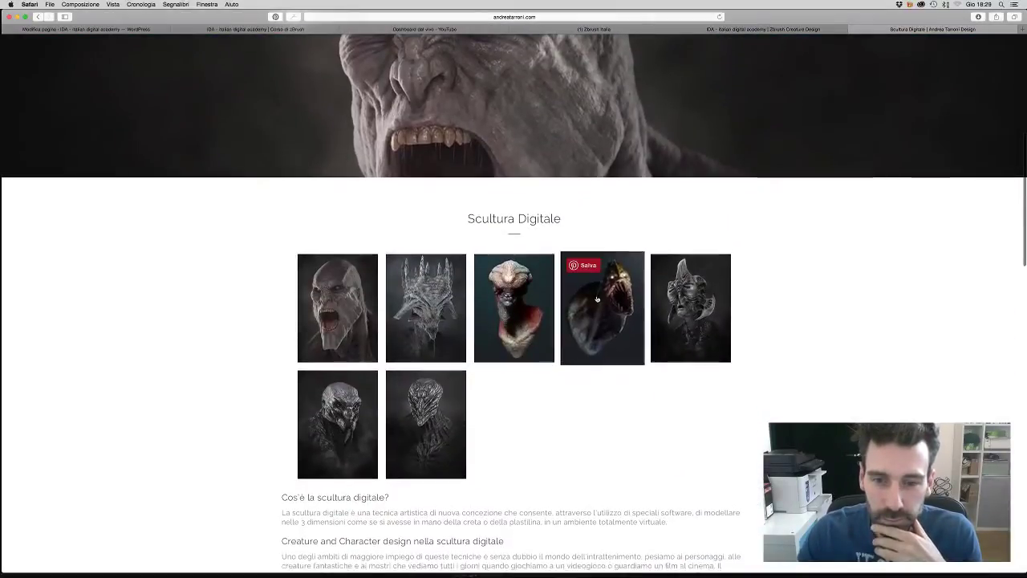
left_click(602, 305)
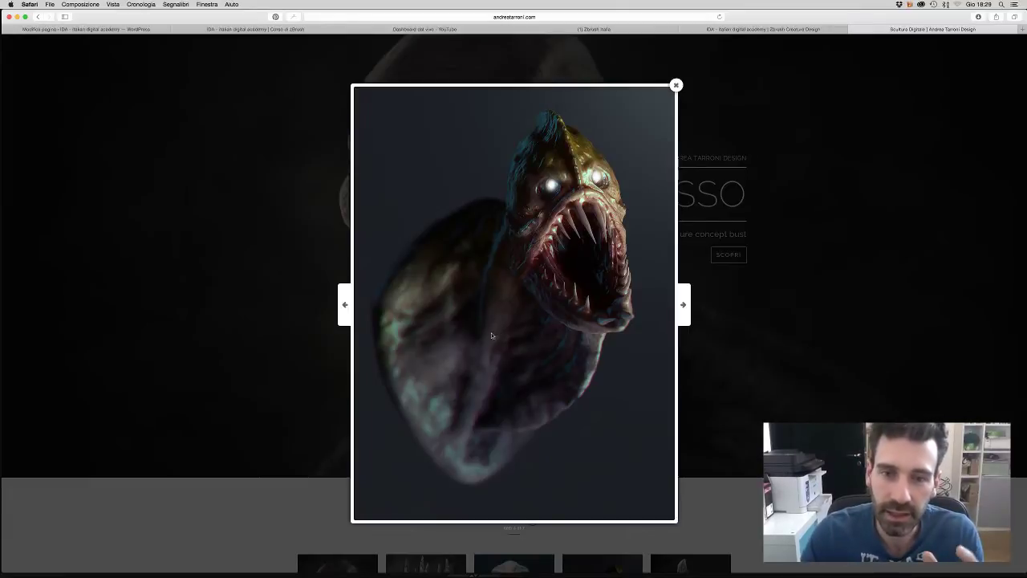
left_click(348, 314)
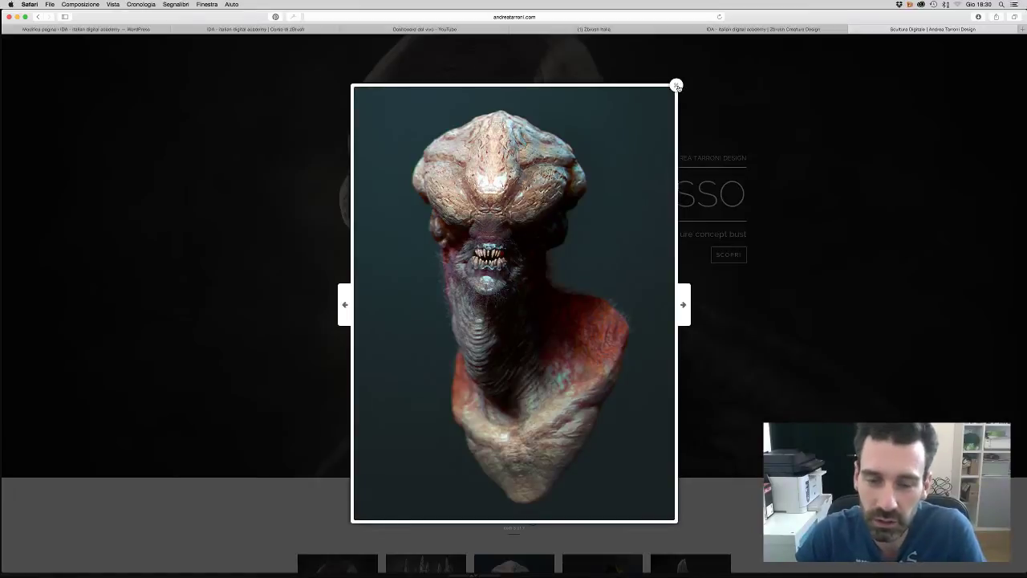
- Page forward through the sculptures to the crowned and alien creature busts, then close the viewer
left_click(684, 305)
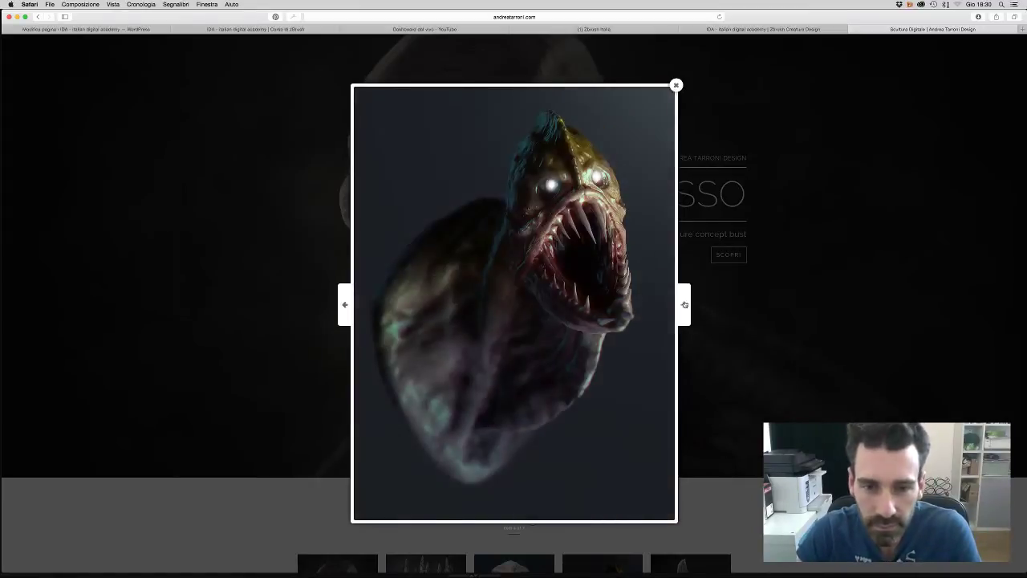
left_click(684, 304)
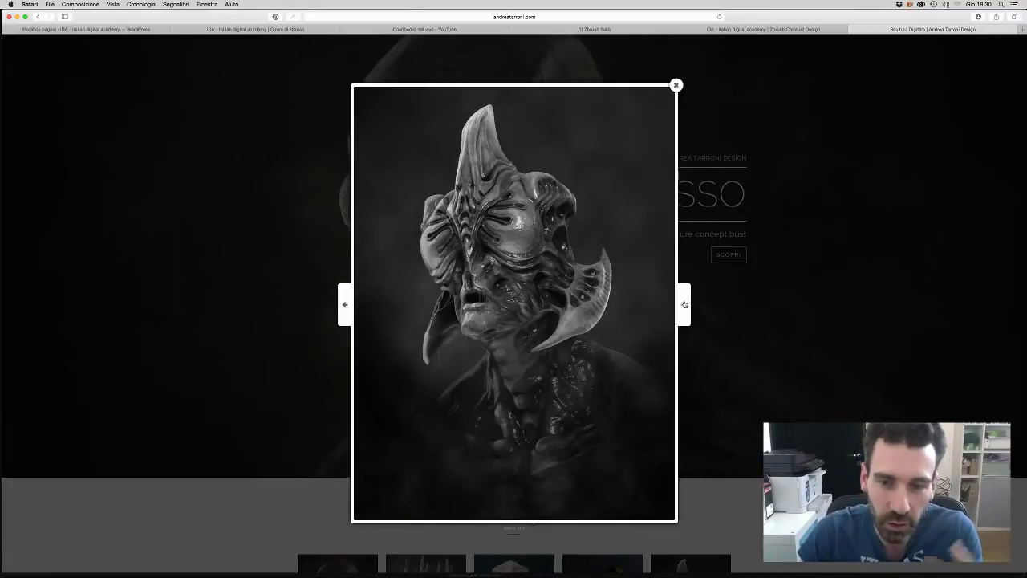
left_click(685, 304)
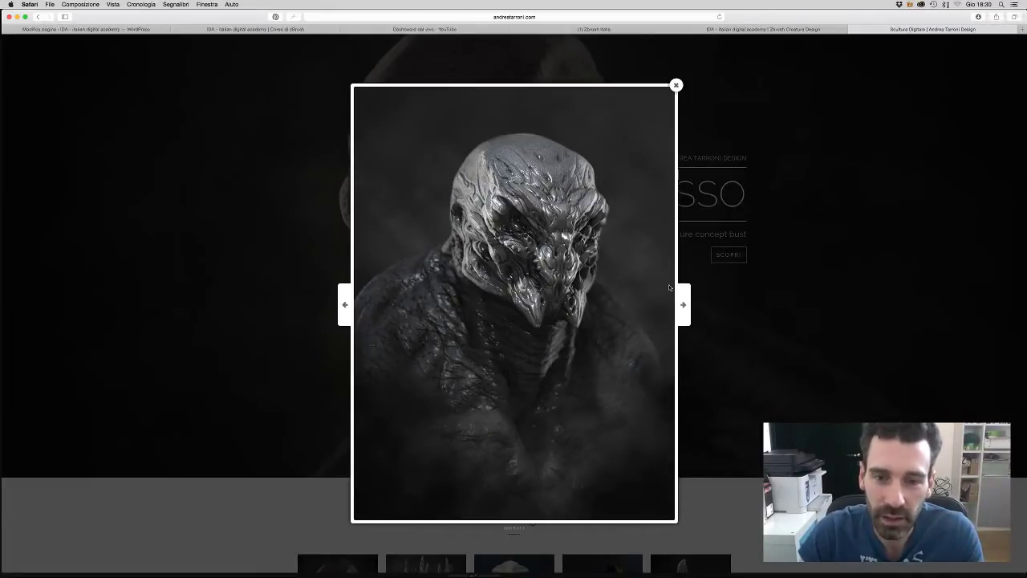
left_click(685, 304)
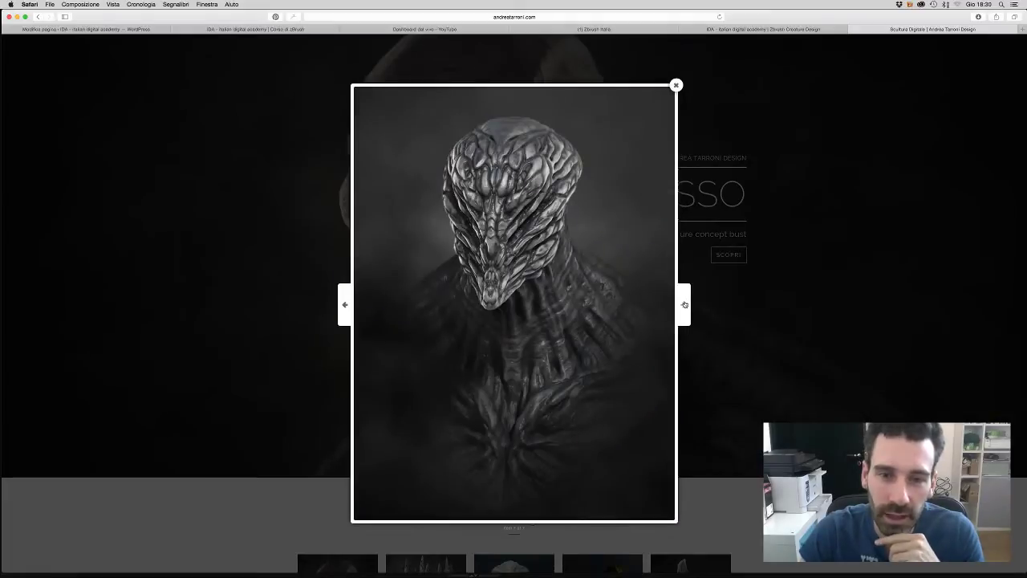
left_click(685, 304)
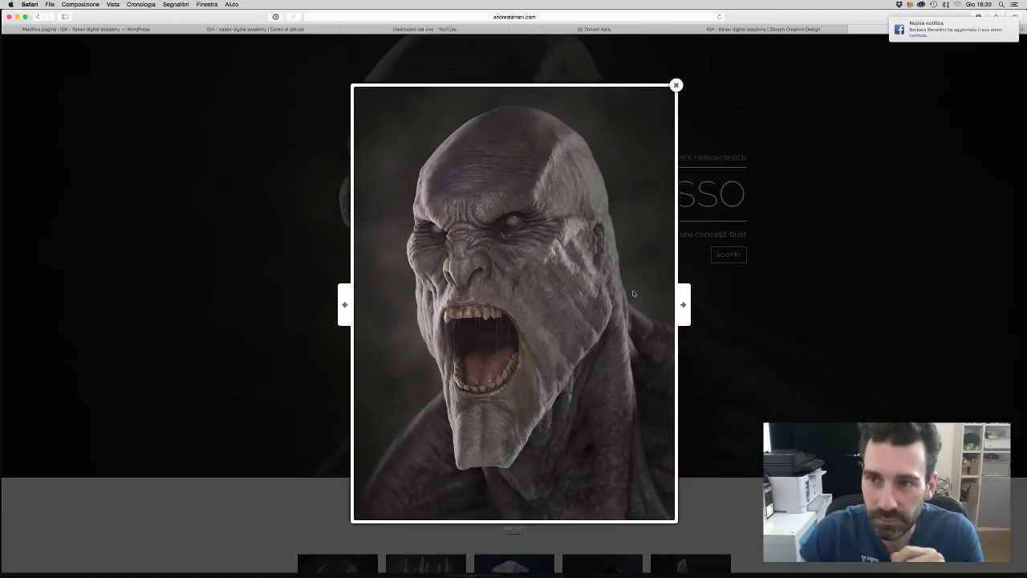
left_click(683, 304)
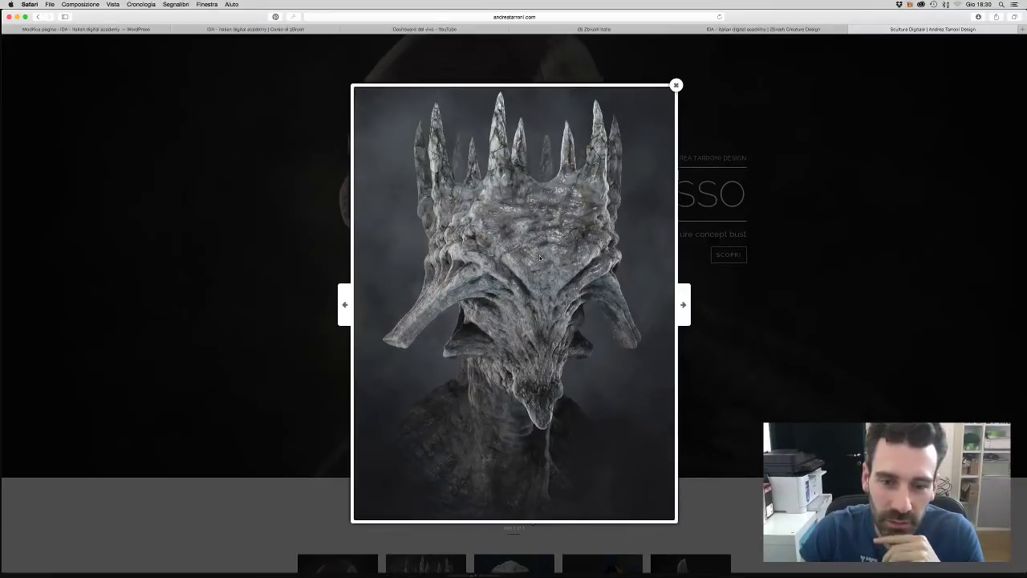
left_click(683, 303)
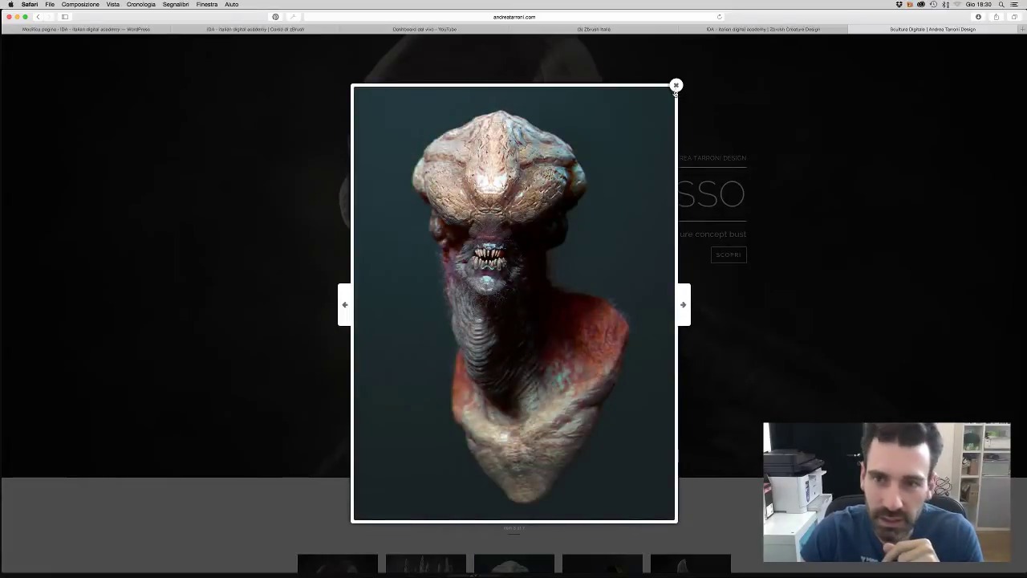
left_click(675, 86)
- Check Facebook notifications, go to the news feed, and return to the YouTube dashboard at 15 viewers
left_click(613, 31)
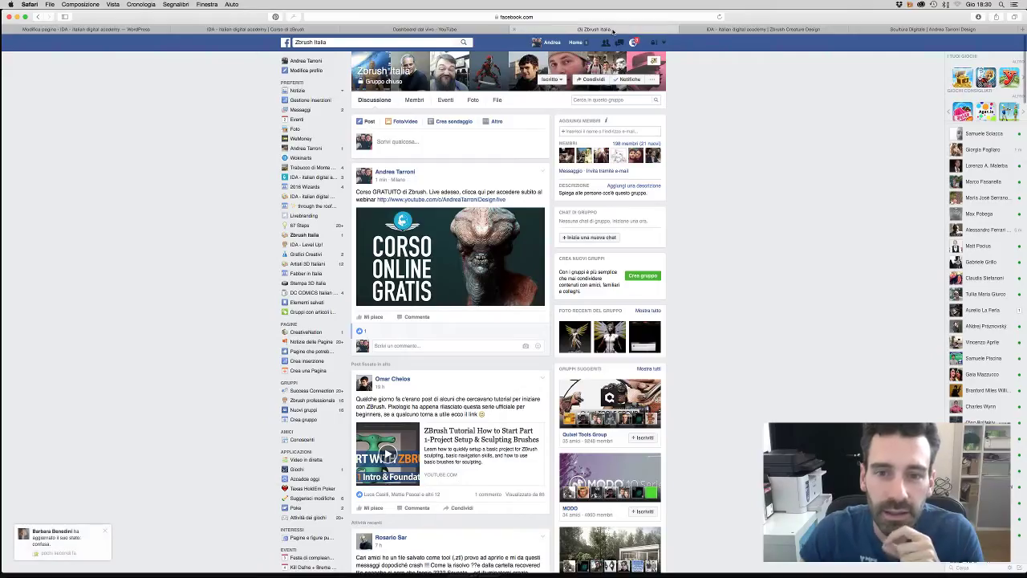
left_click(634, 42)
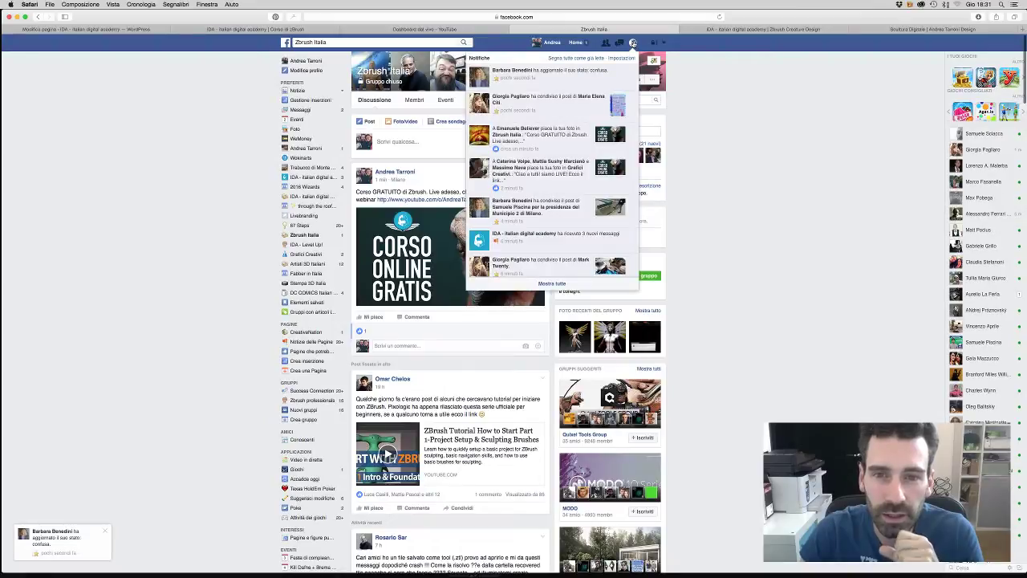
left_click(634, 42)
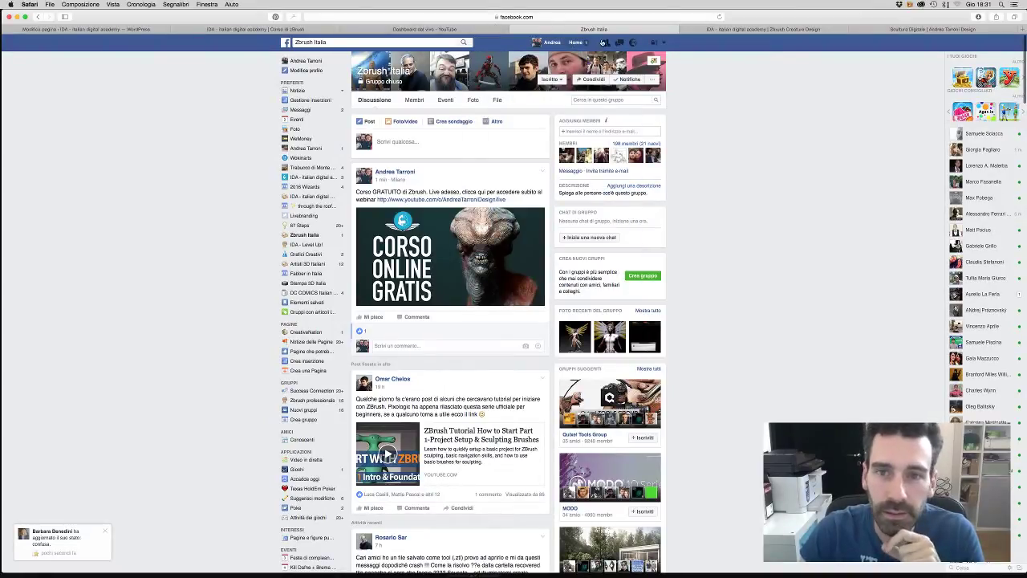
left_click(576, 43)
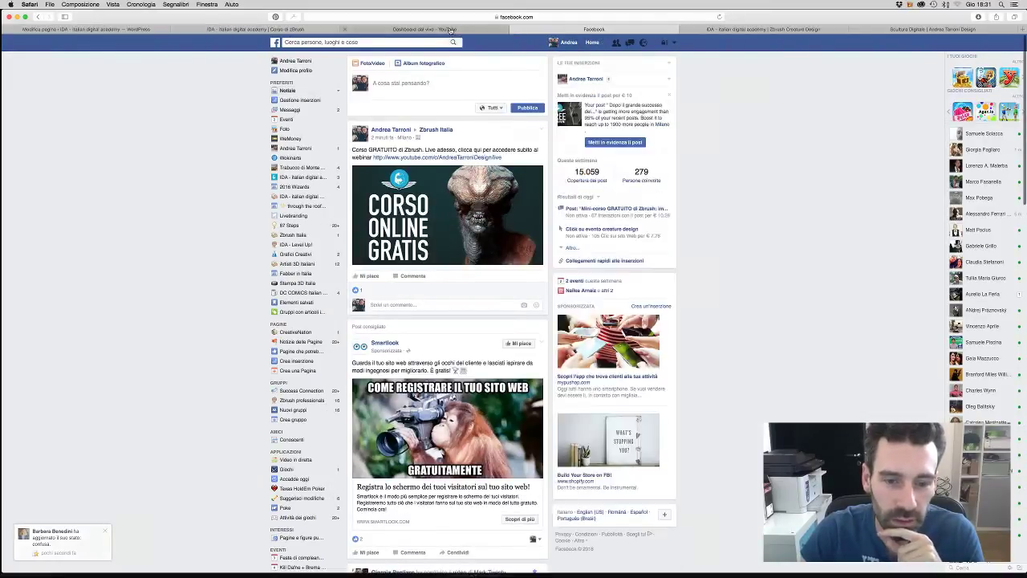
left_click(451, 30)
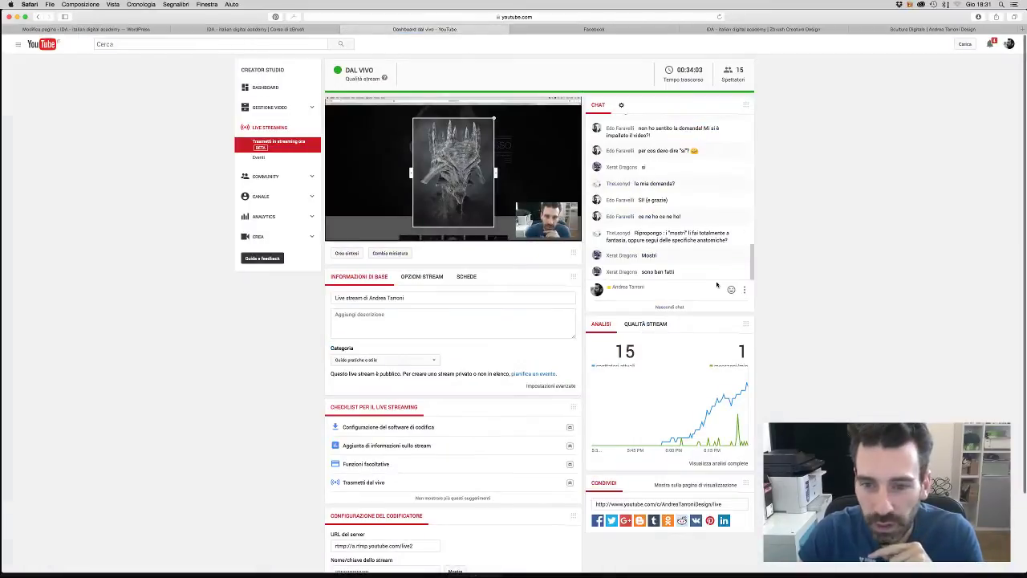
- Shrink the Safari window to the left half so the ZBrush sphere shows beside it
scroll(668, 259, "up", 3)
scroll(668, 258, "down", 3)
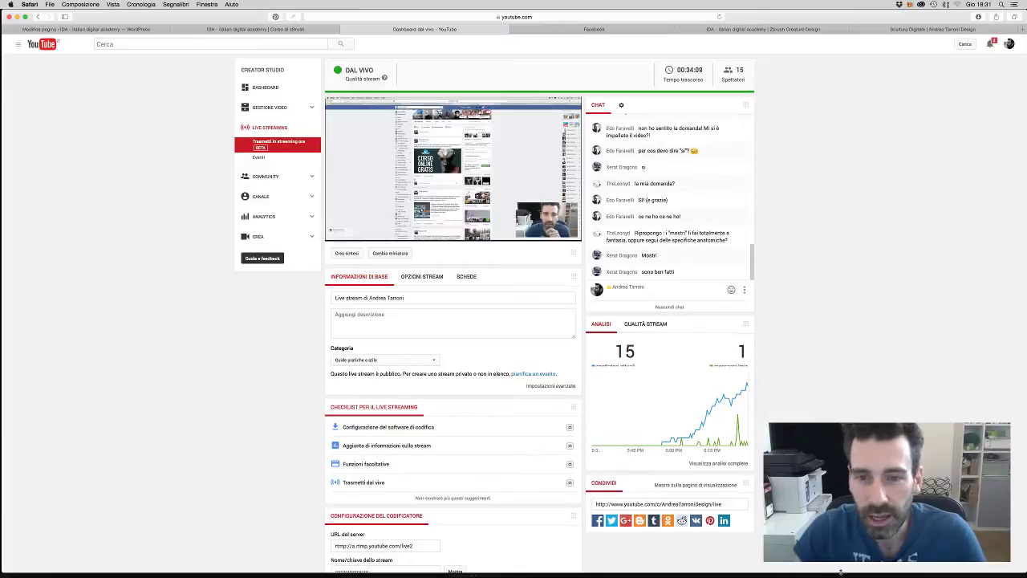
mouse_move(1024, 572)
left_click_drag(1023, 572, 470, 575)
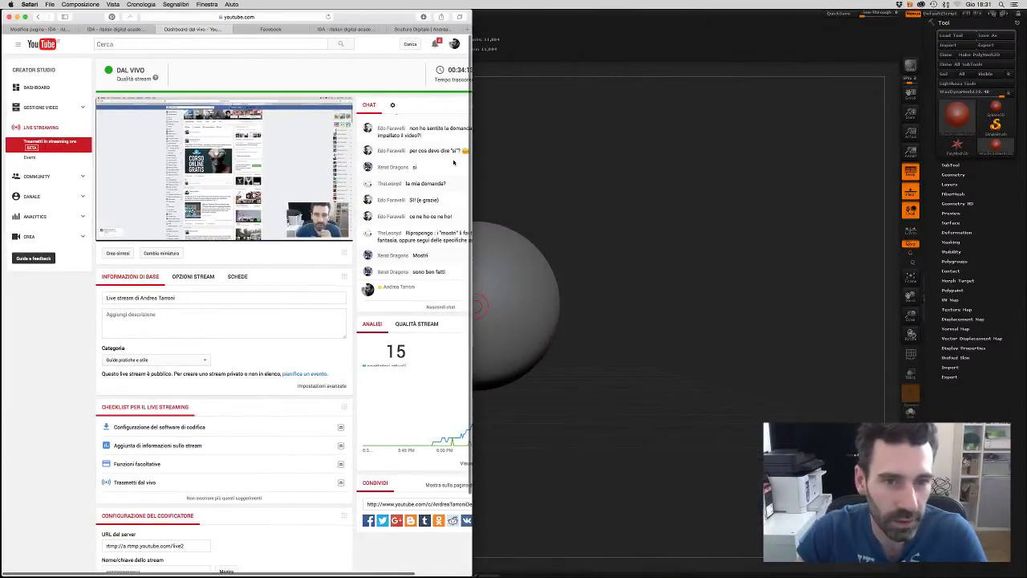
- Widen Safari over ZBrush and drag the chat module beneath the stream preview
left_click_drag(377, 128, 409, 127)
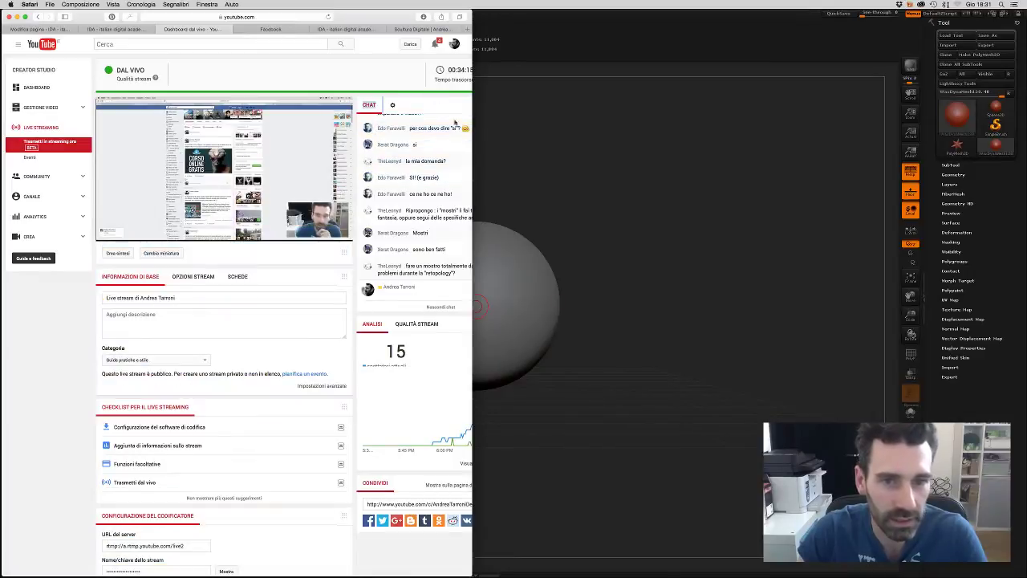
left_click_drag(472, 121, 731, 112)
left_click_drag(590, 103, 334, 271)
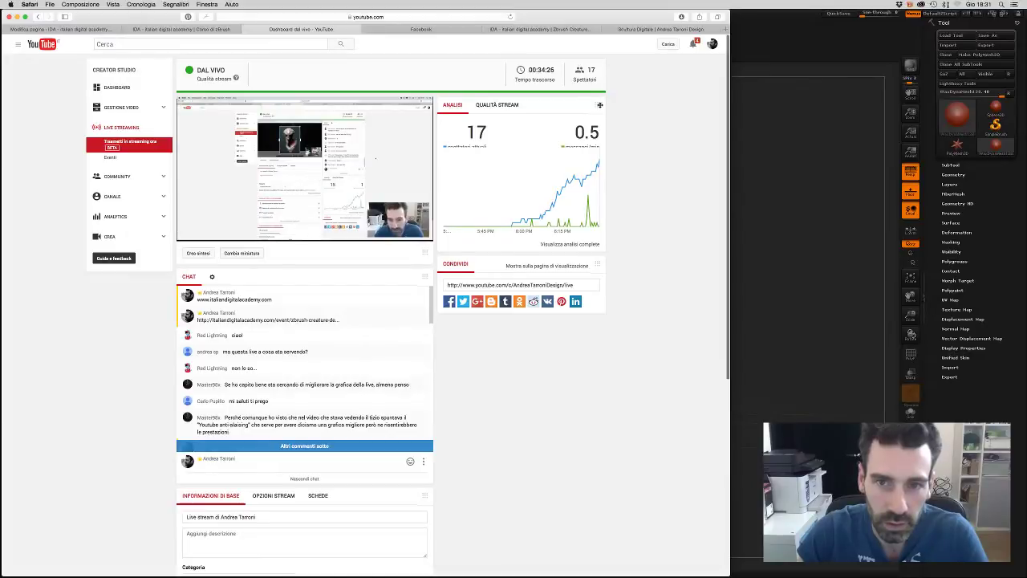
left_click_drag(599, 105, 361, 497)
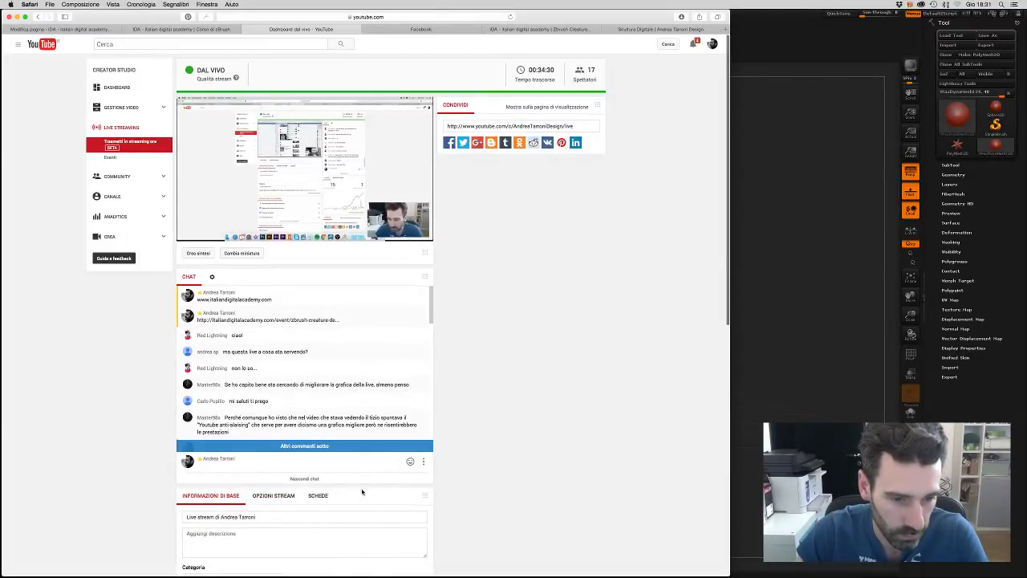
- Stack the share panel above the chat, then resize Safari wide across the ZBrush canvas
scroll(335, 417, "down", 5)
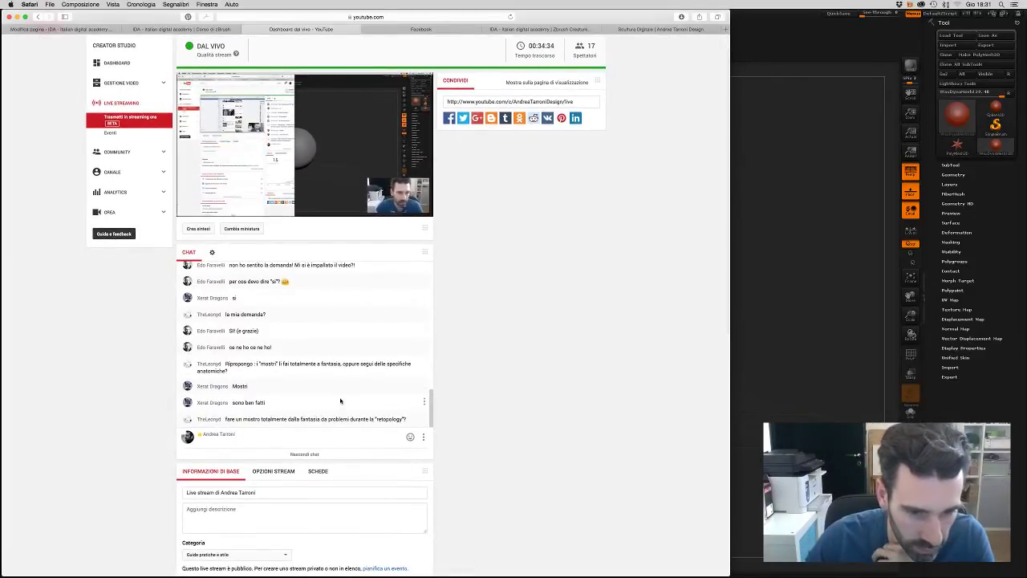
scroll(341, 400, "down", 1)
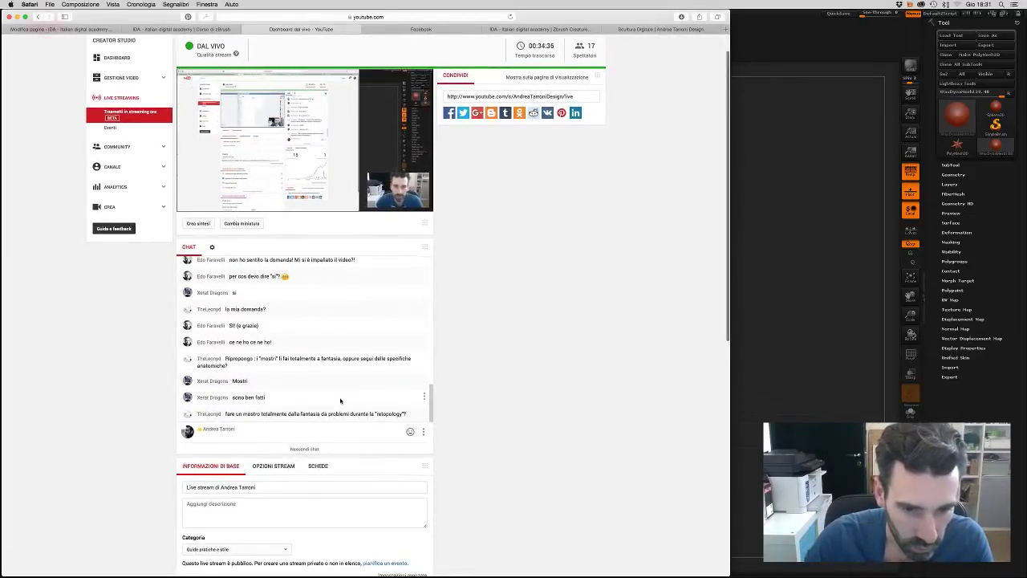
scroll(337, 397, "down", 1)
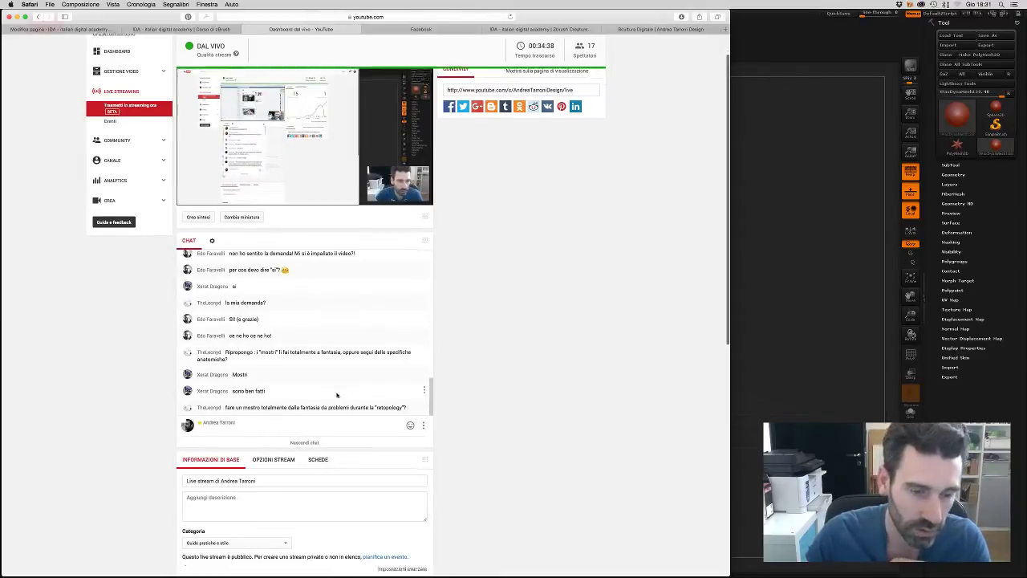
scroll(338, 395, "down", 5)
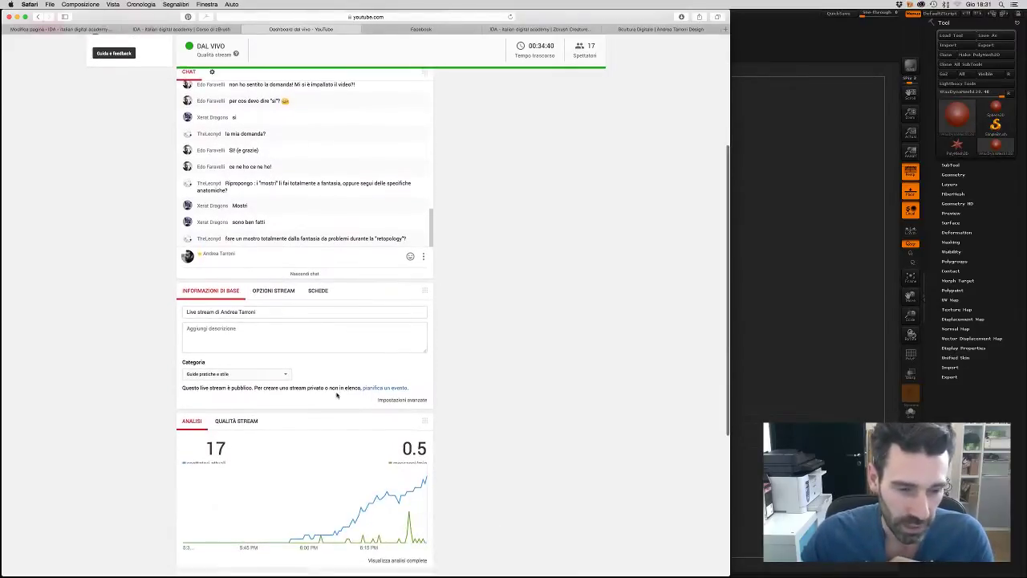
scroll(337, 395, "up", 6)
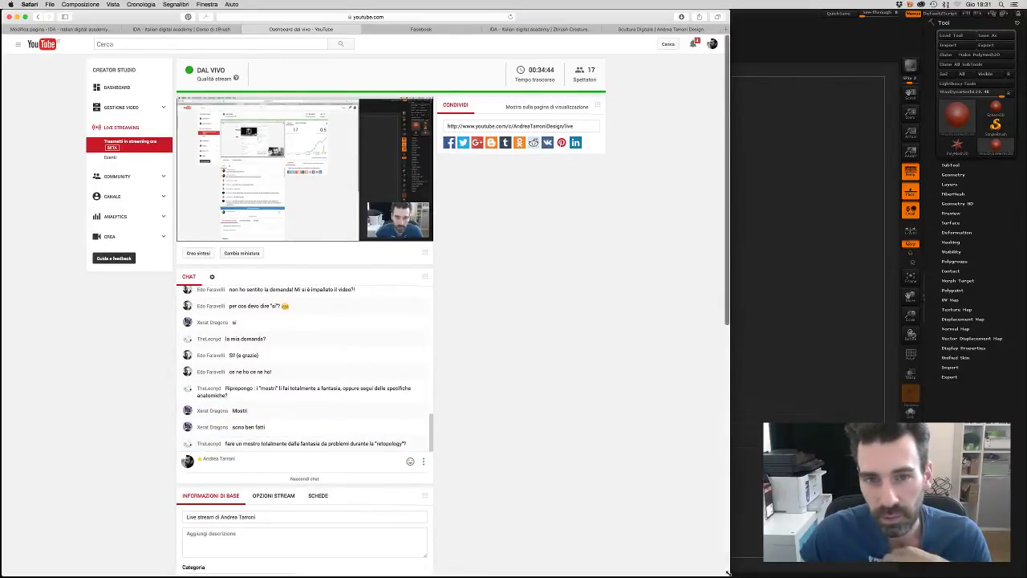
left_click_drag(728, 572, 653, 573)
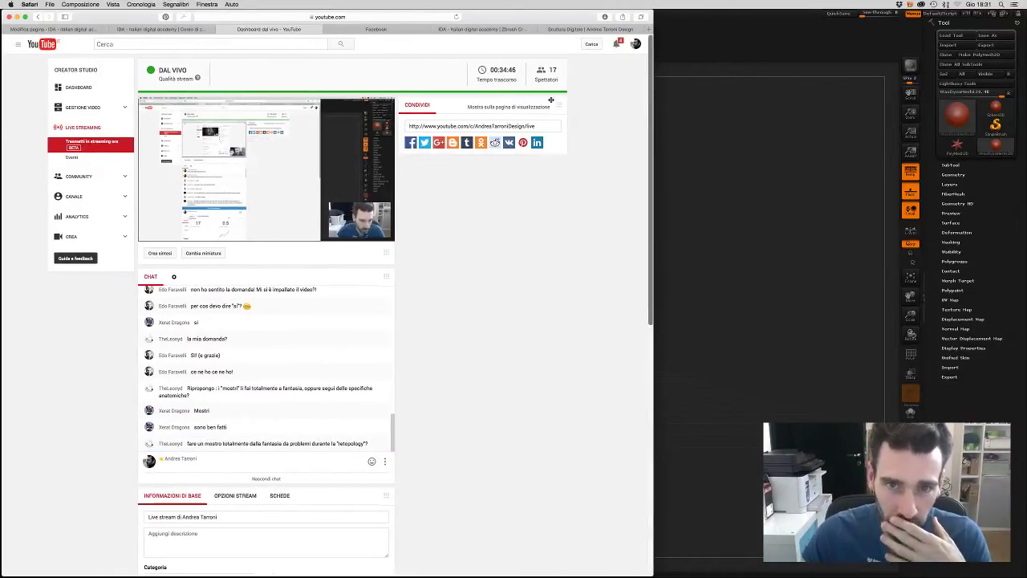
left_click_drag(550, 100, 379, 271)
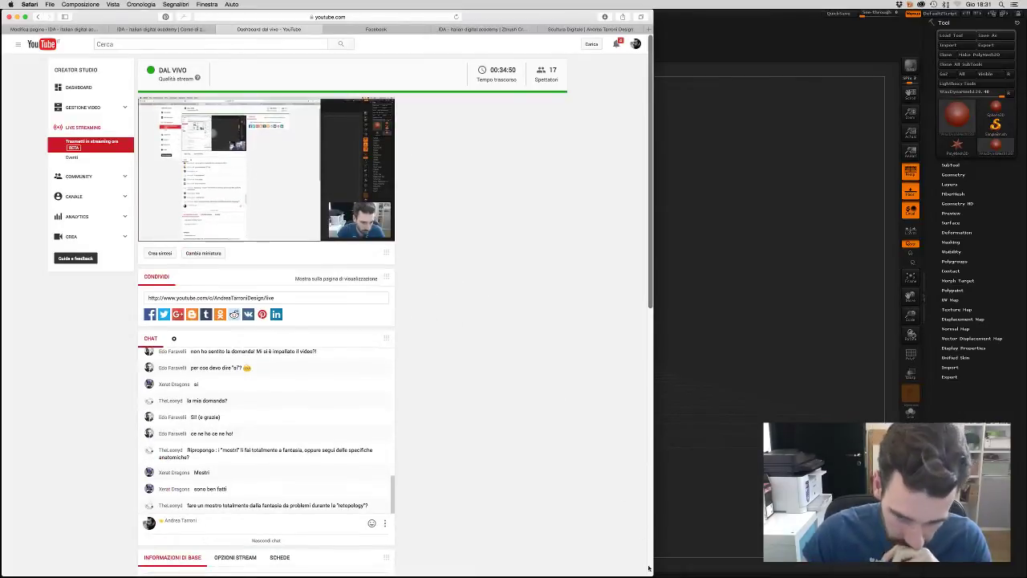
left_click_drag(649, 567, 352, 568)
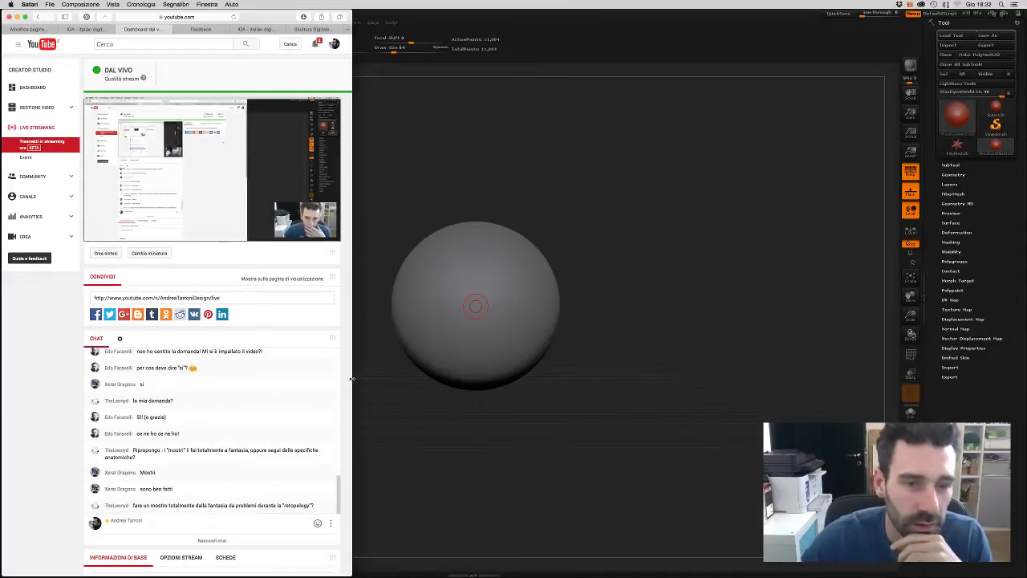
left_click_drag(352, 378, 844, 379)
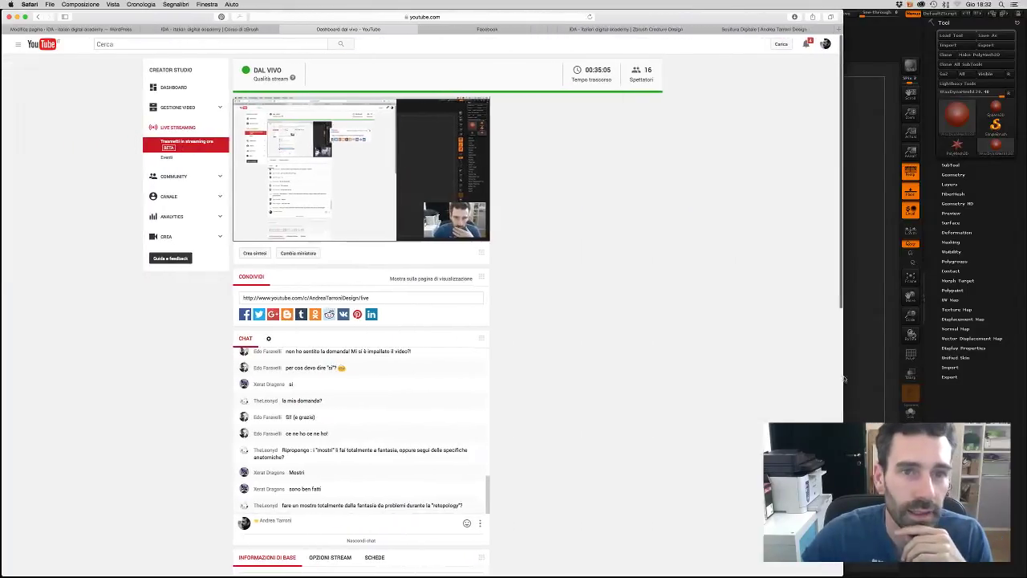
- Select the stream's public share link field, then narrow Safari to reveal the ZBrush sphere
left_click(446, 16)
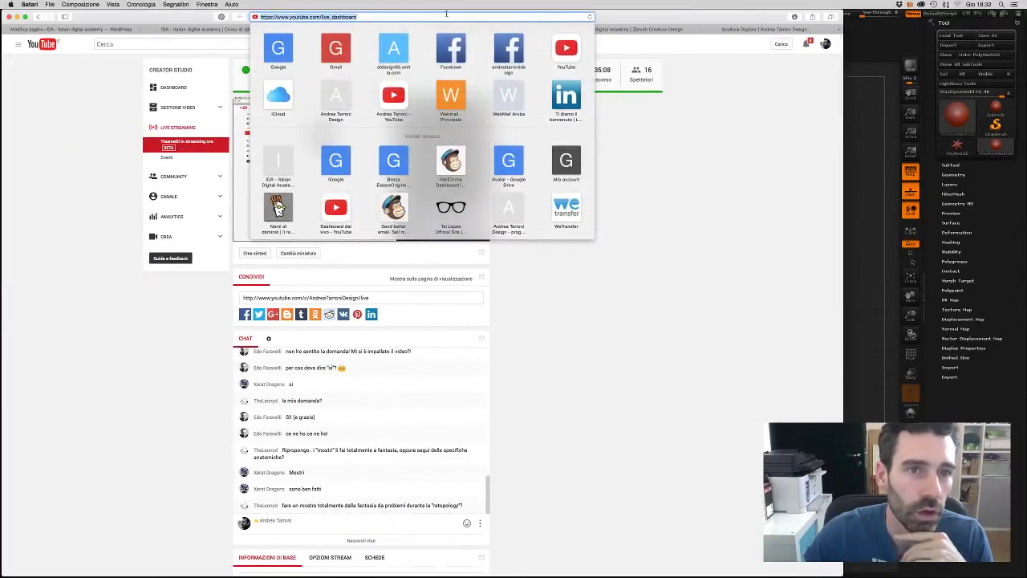
left_click(775, 160)
scroll(392, 291, "down", 1)
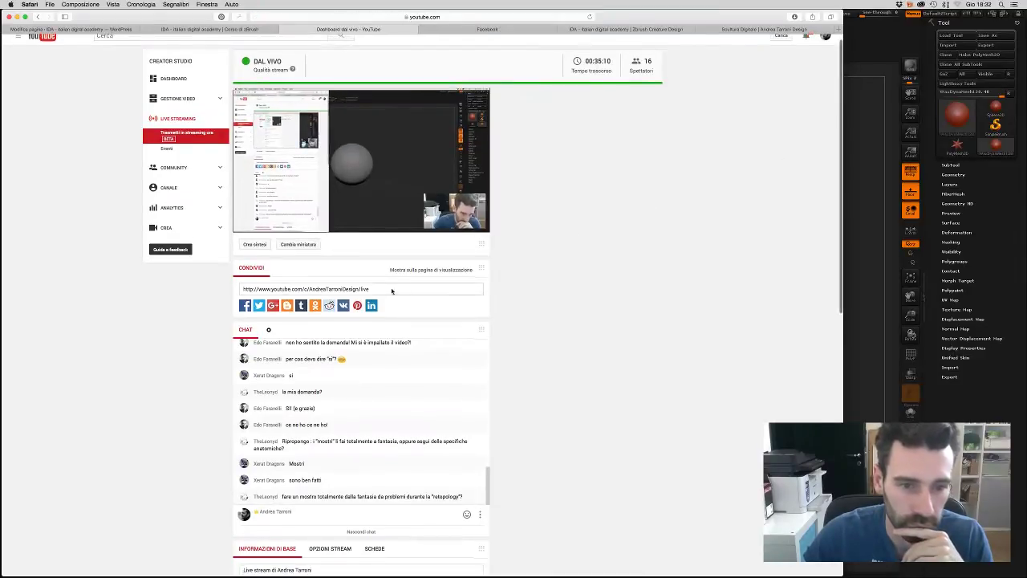
left_click(392, 291)
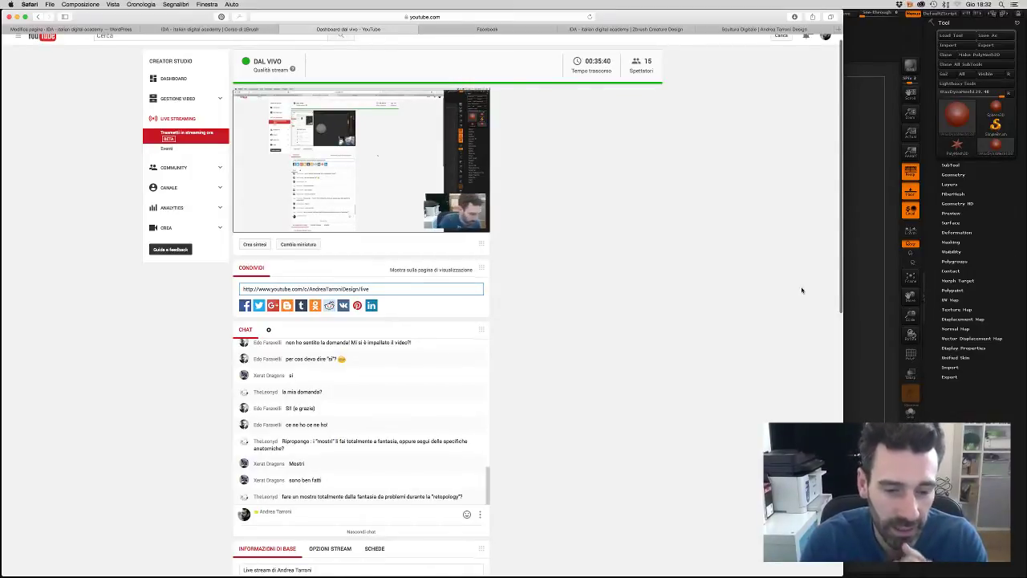
scroll(801, 291, "up", 1)
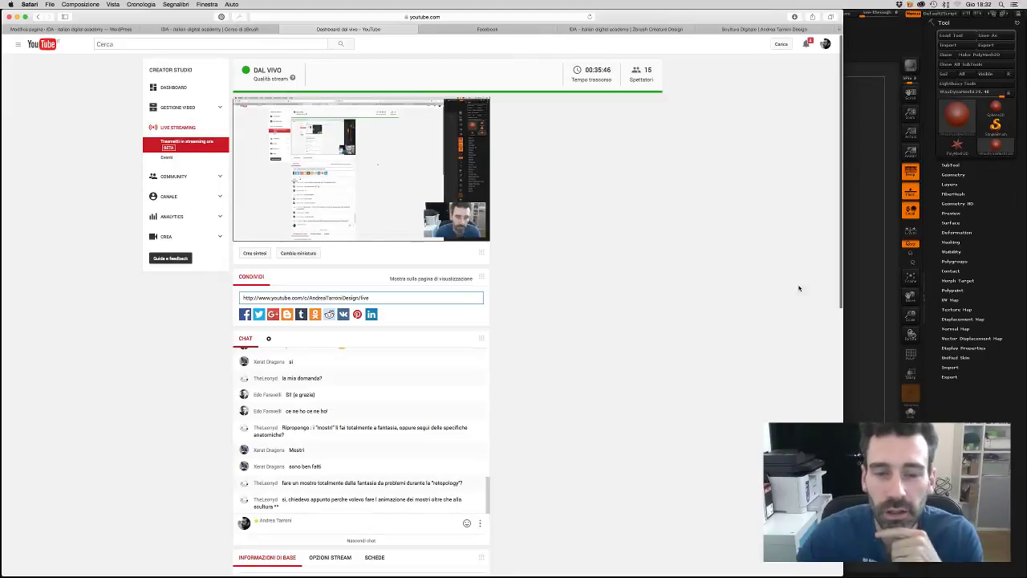
left_click_drag(842, 339, 368, 375)
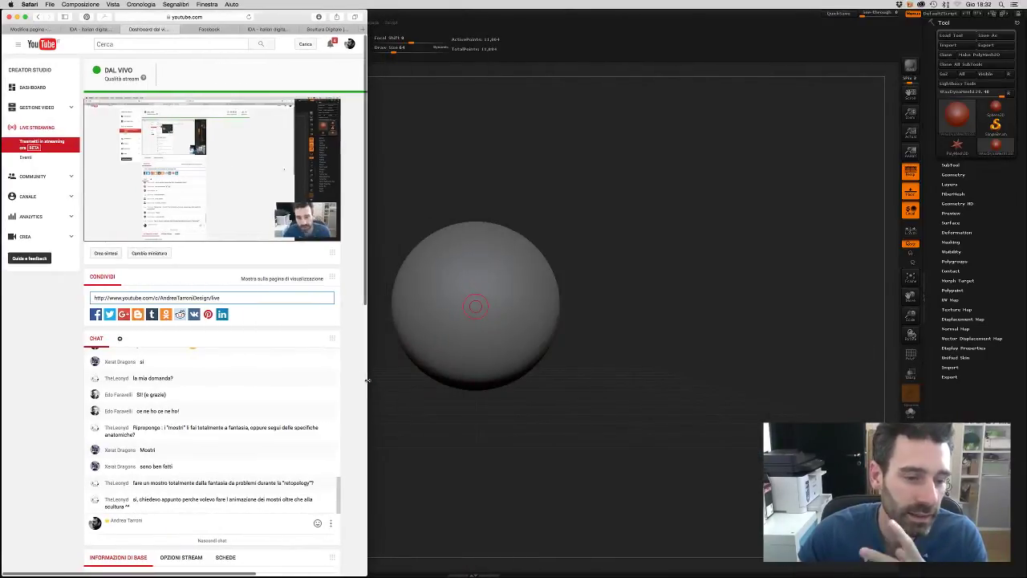
- Read through the live chat, then bring ZBrush back full screen with its grey sphere
scroll(257, 425, "down", 1)
scroll(257, 425, "down", 1)
scroll(258, 425, "up", 1)
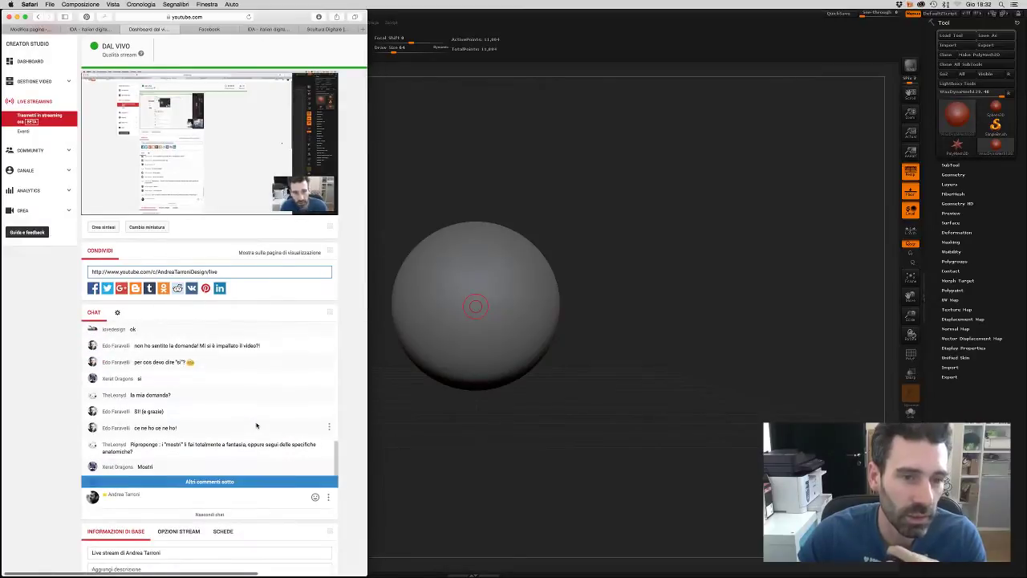
scroll(257, 426, "up", 2)
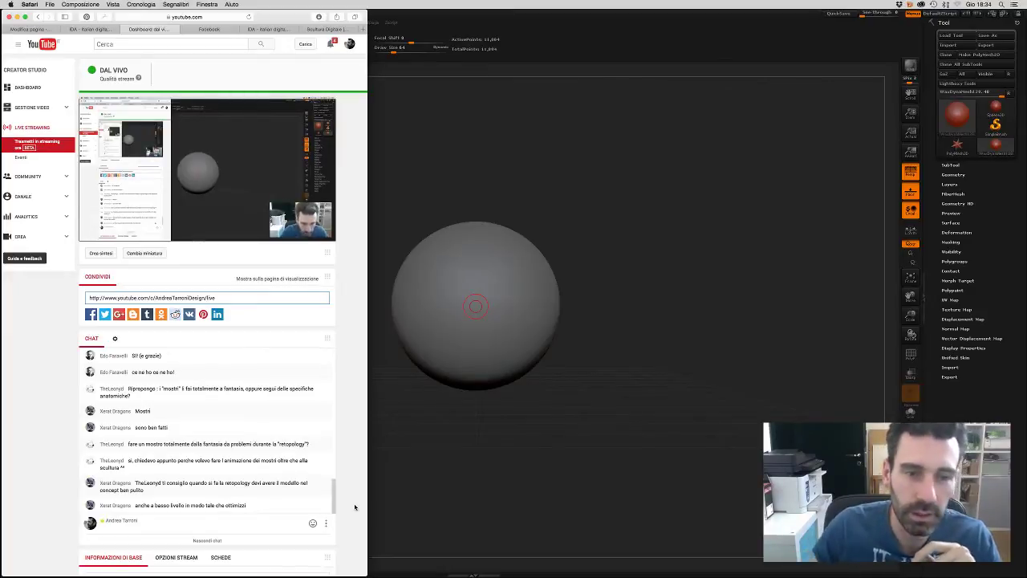
left_click(658, 70)
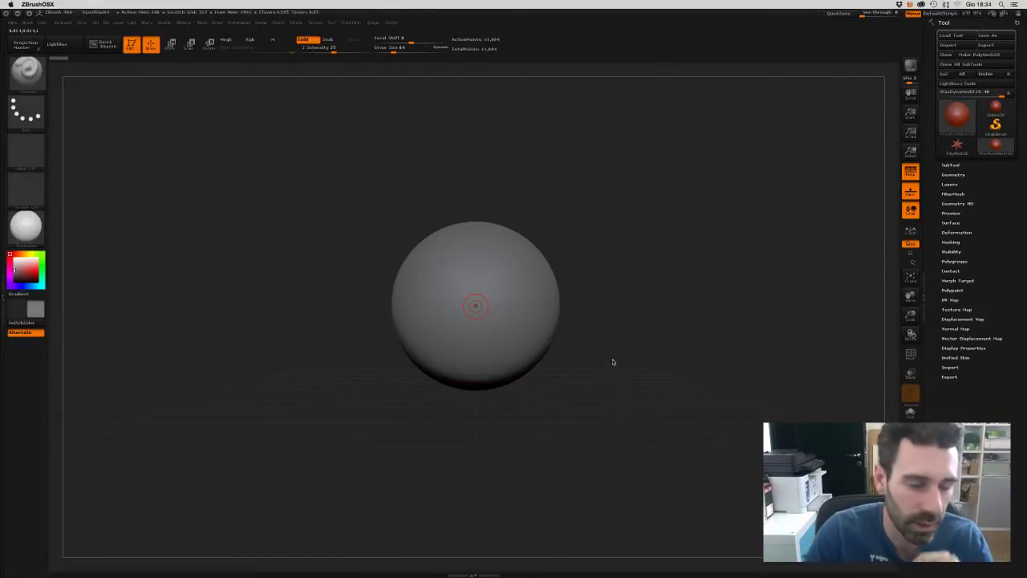
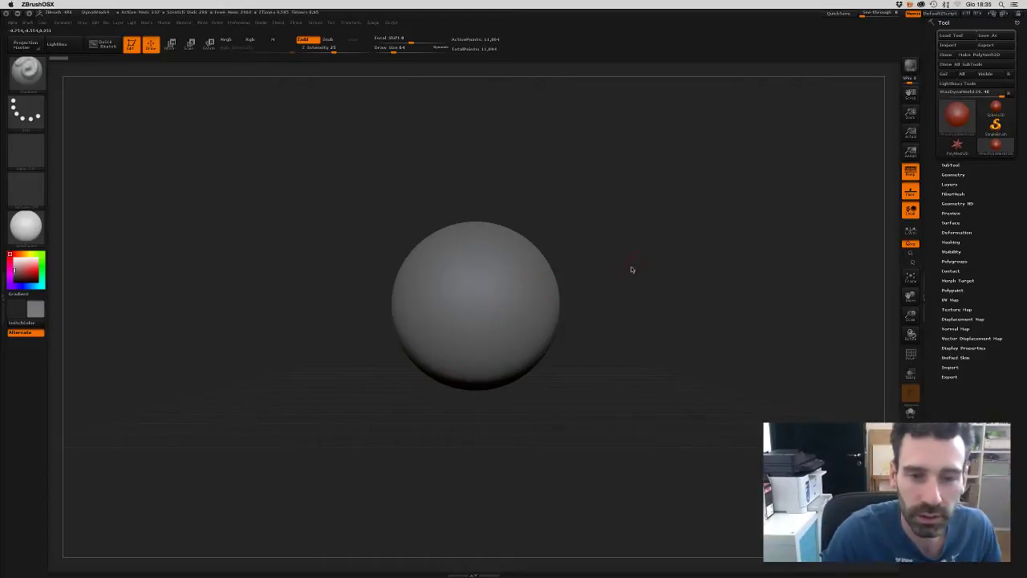
- Check the Draw Size, then turn on PolyF to show the sphere's polygon wireframe
key("s")
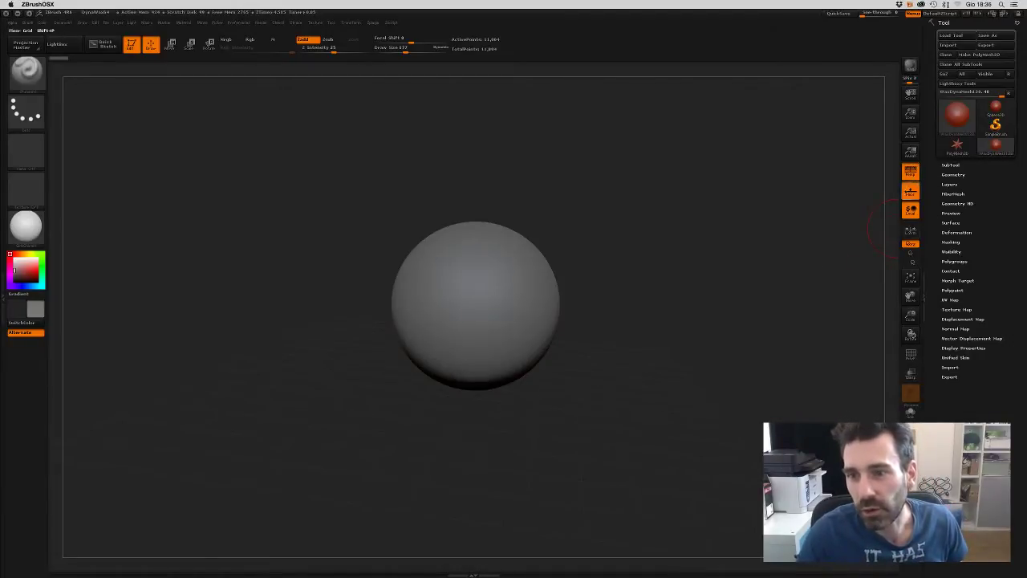
left_click(911, 354)
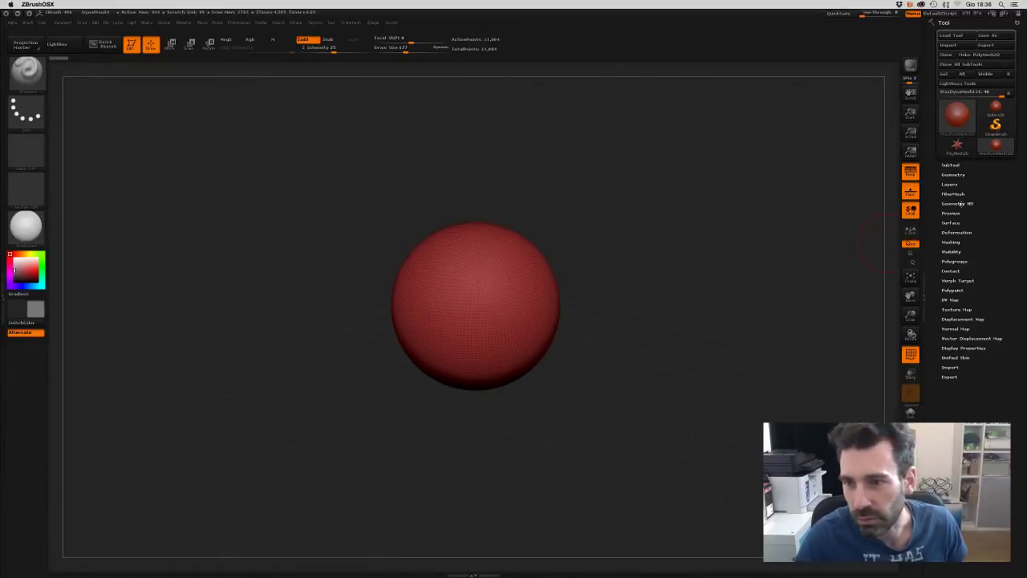
- Expand Geometry > DynaMesh to reveal Resolution, and switch the polyframe off
left_click(953, 175)
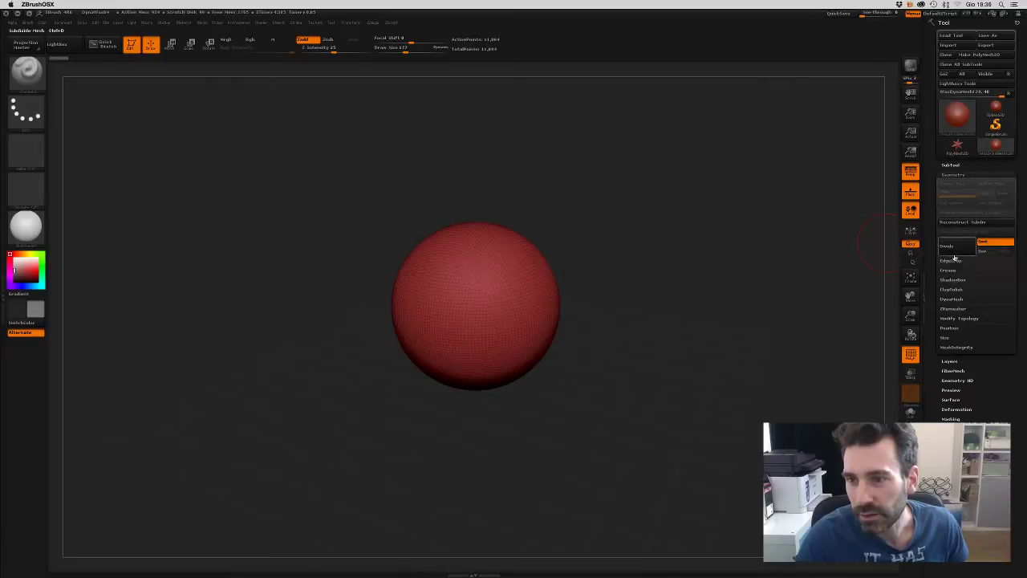
left_click(953, 299)
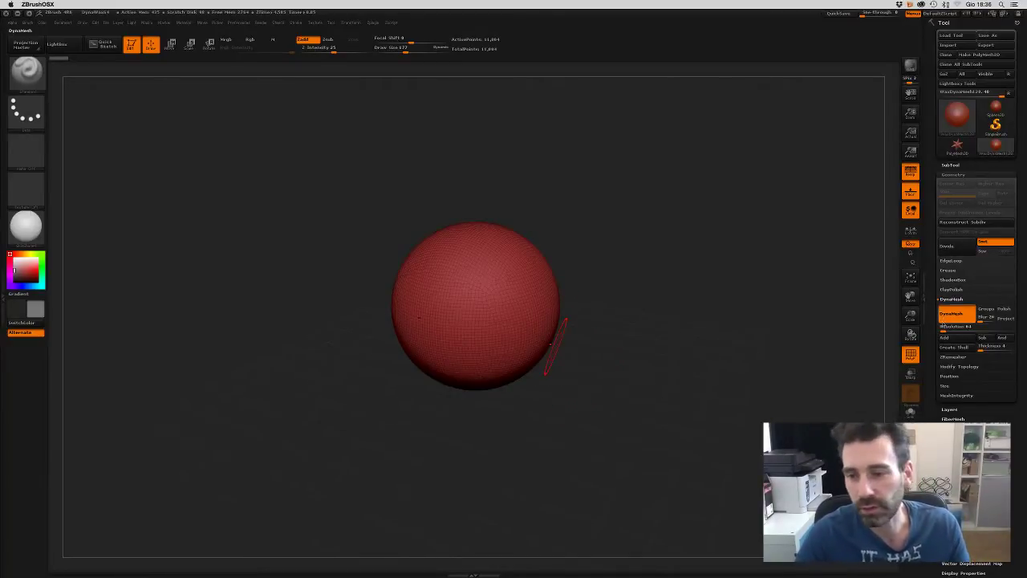
left_click(911, 354)
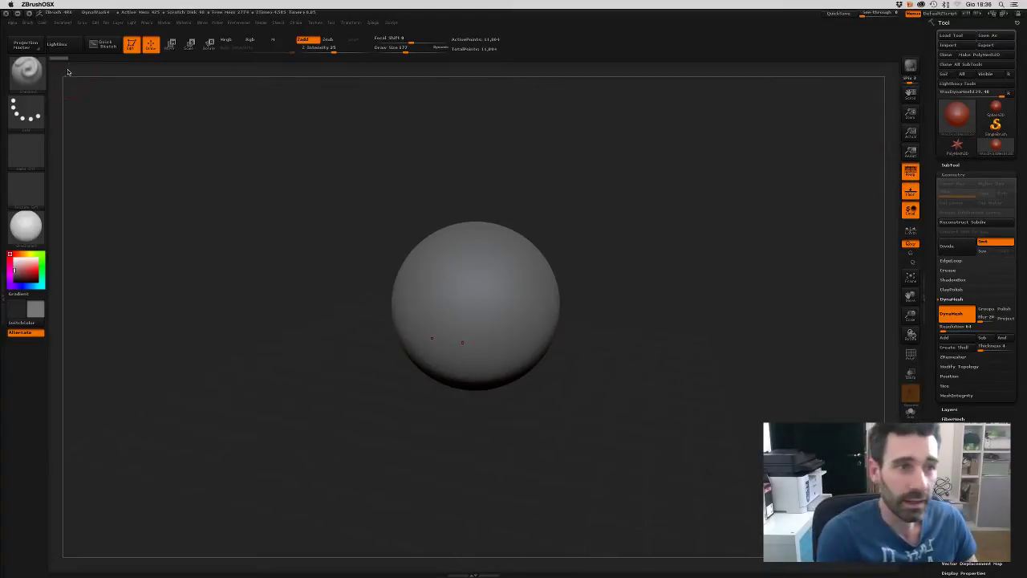
- Load the DynaWax sphere project from LightBox, answering the unsaved-changes prompt
left_click(57, 44)
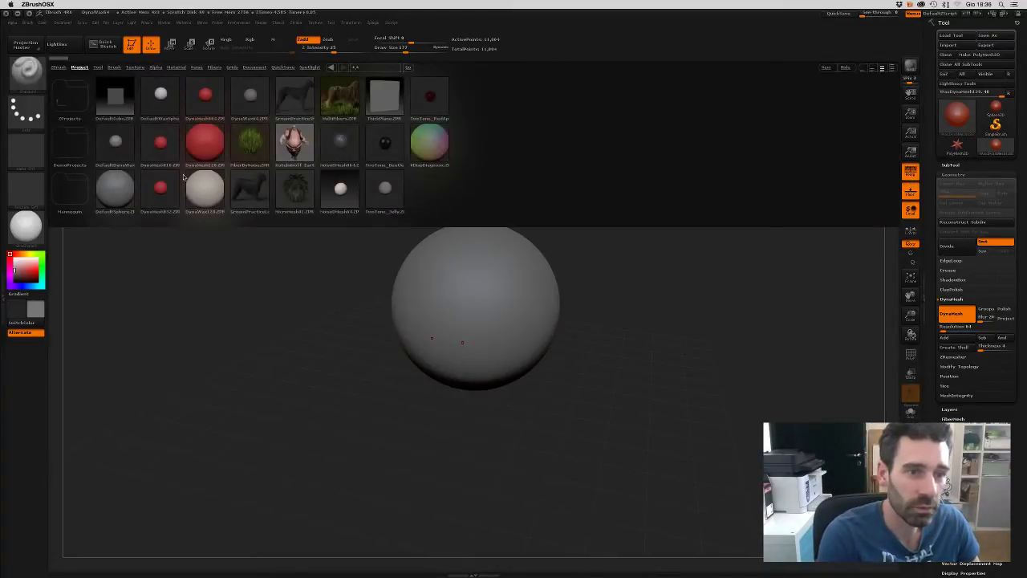
double_click(248, 103)
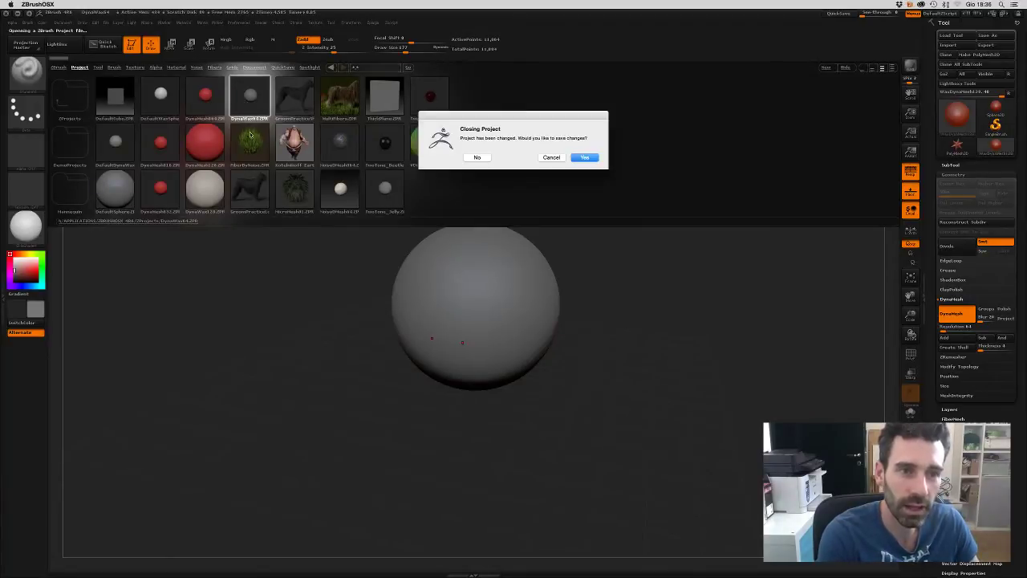
left_click(477, 156)
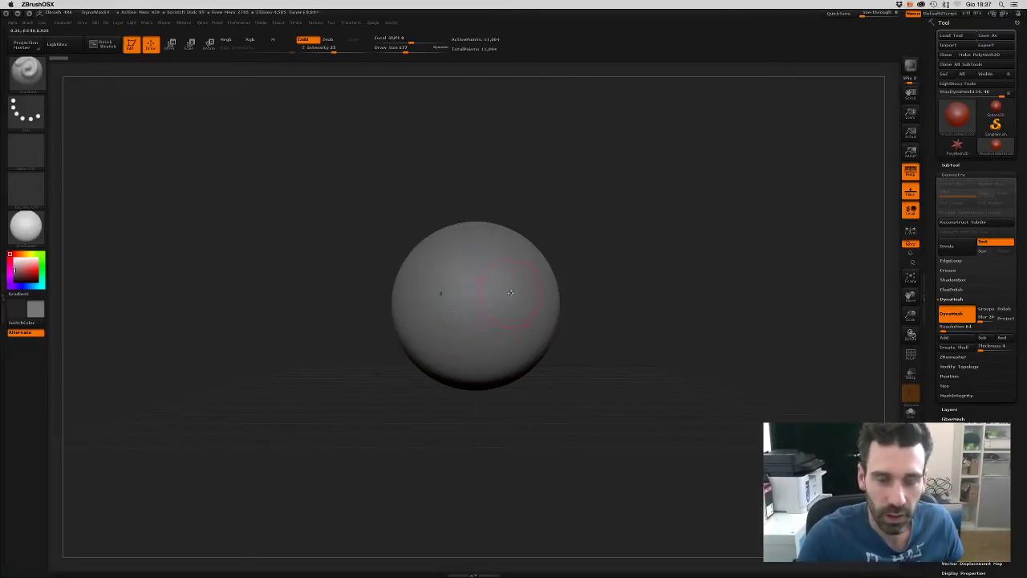
- Sculpt two mirrored eye sockets into the sphere's front, then return to ZBrush from Mission Control
left_click_drag(506, 298, 514, 321)
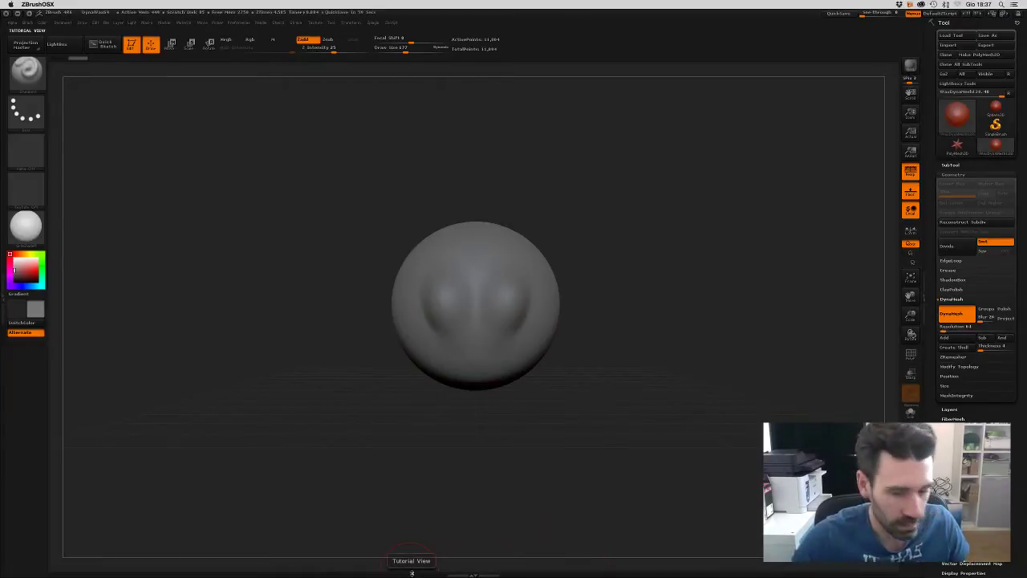
key("ctrl+Up")
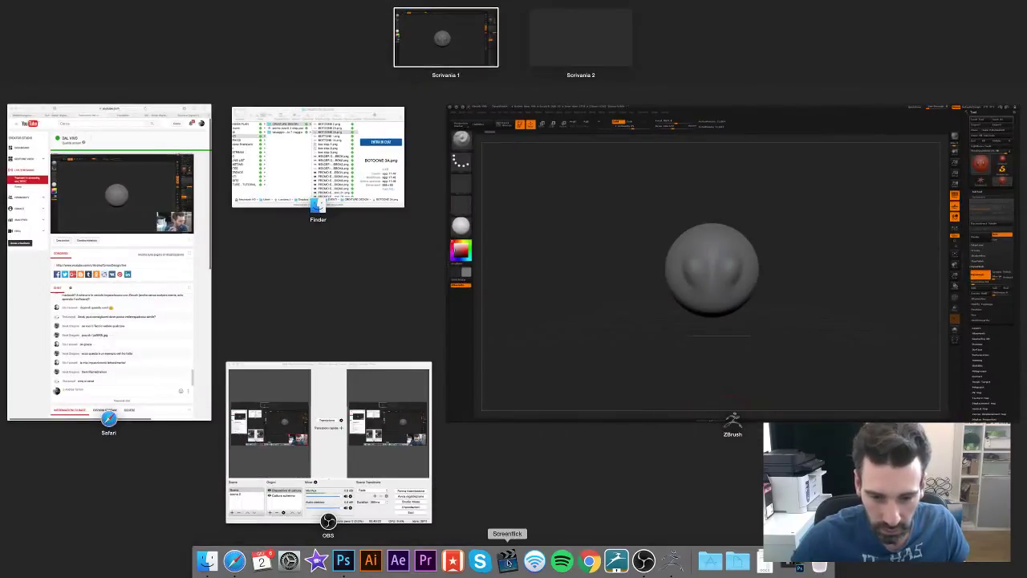
left_click(514, 406)
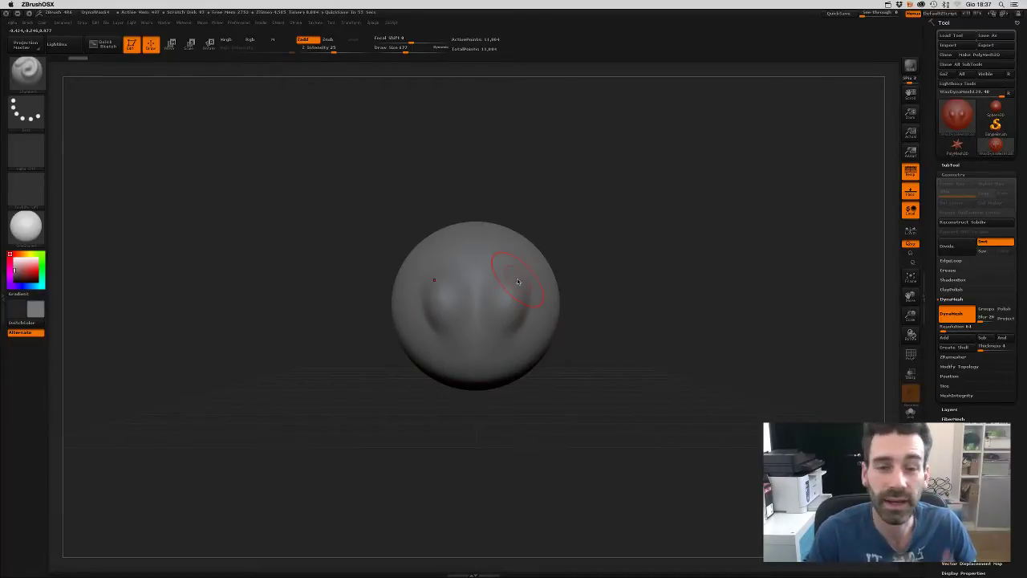
- Bring up Screenflick's recording options with its shortcut
key("super+Tab")
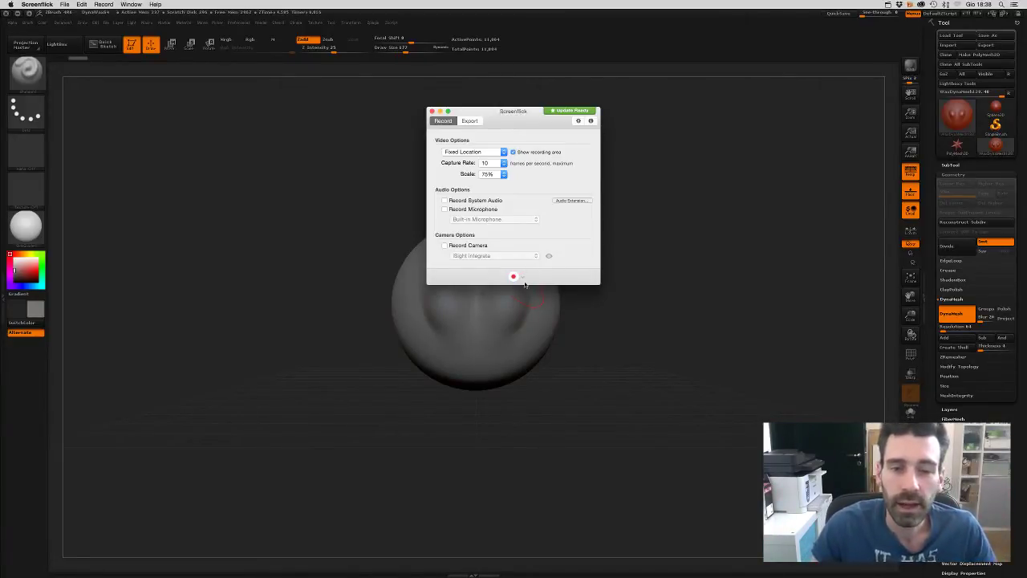
- Set a 20 fps capture rate with microphone recording and start recording the full screen
left_click(504, 163)
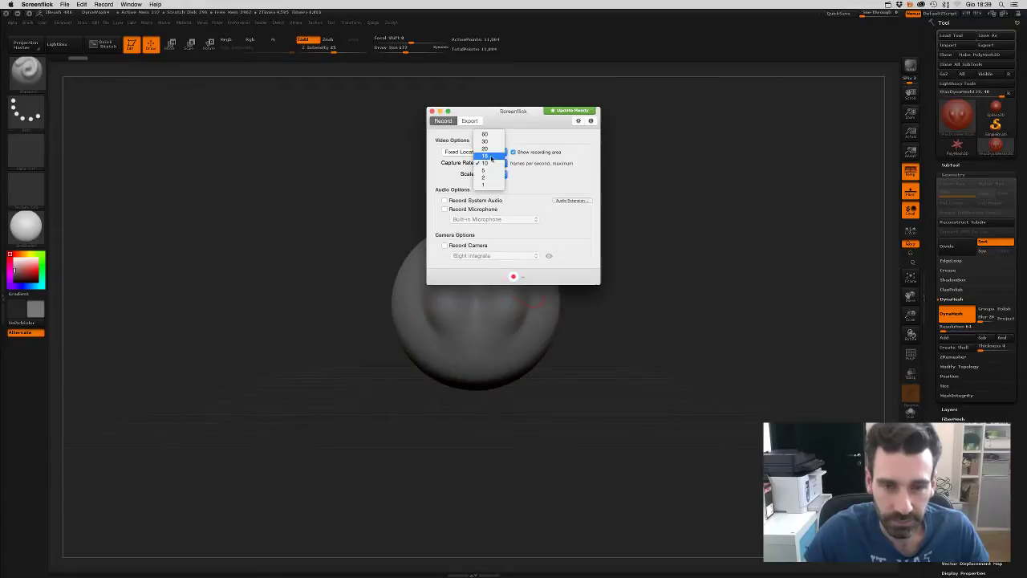
left_click(489, 164)
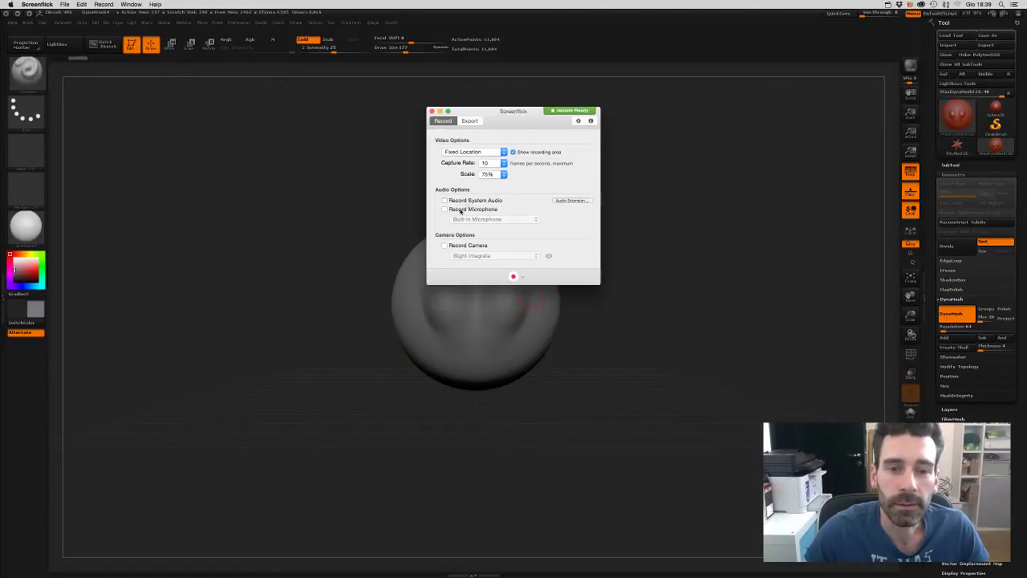
left_click(473, 209)
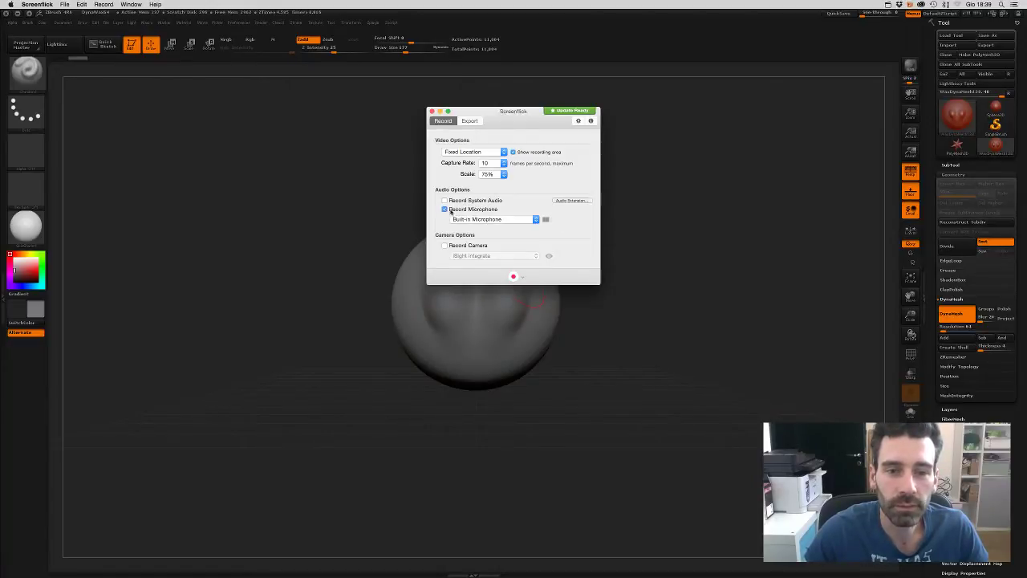
left_click(504, 164)
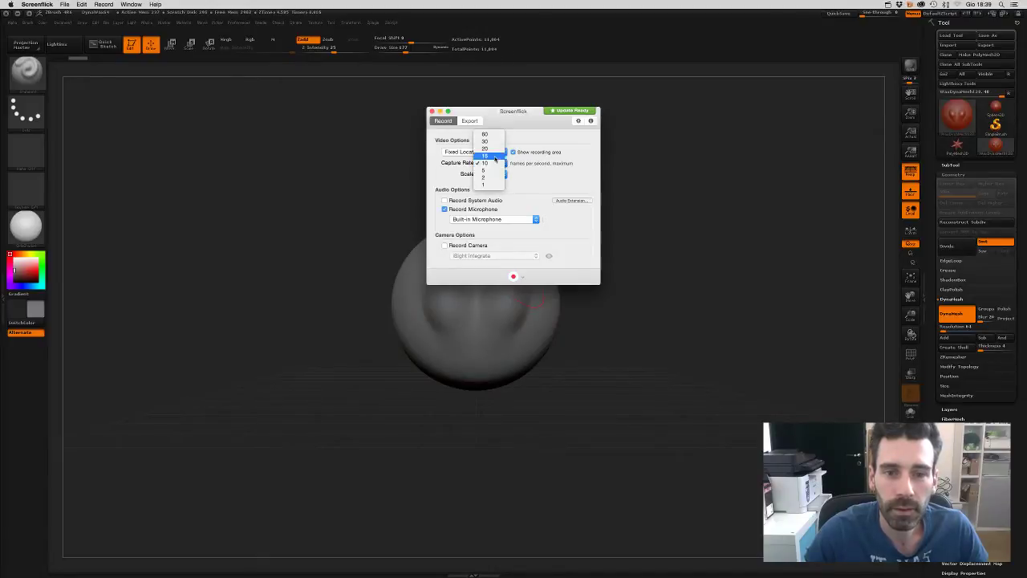
left_click(495, 155)
left_click(493, 163)
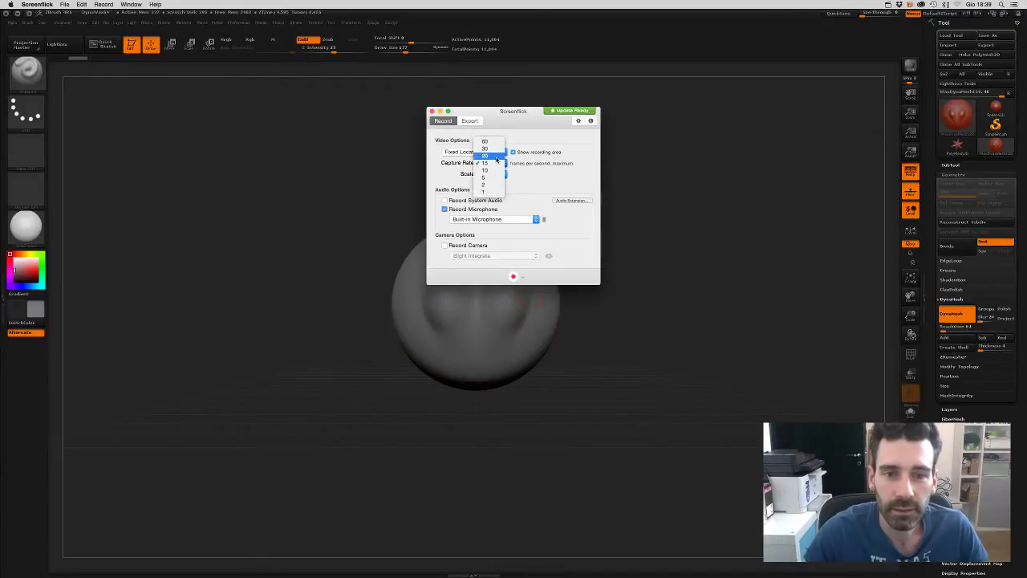
left_click(488, 156)
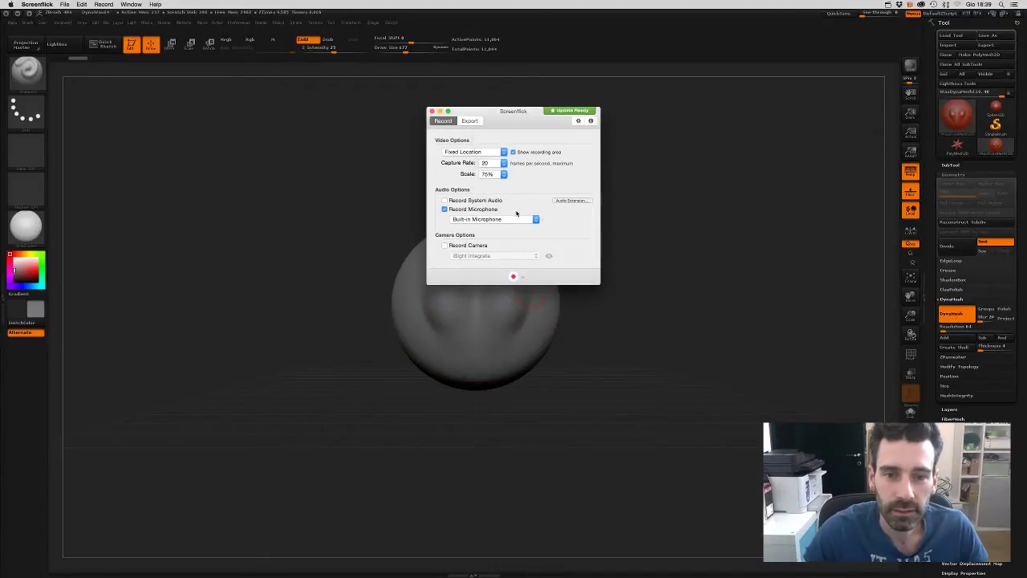
left_click(513, 276)
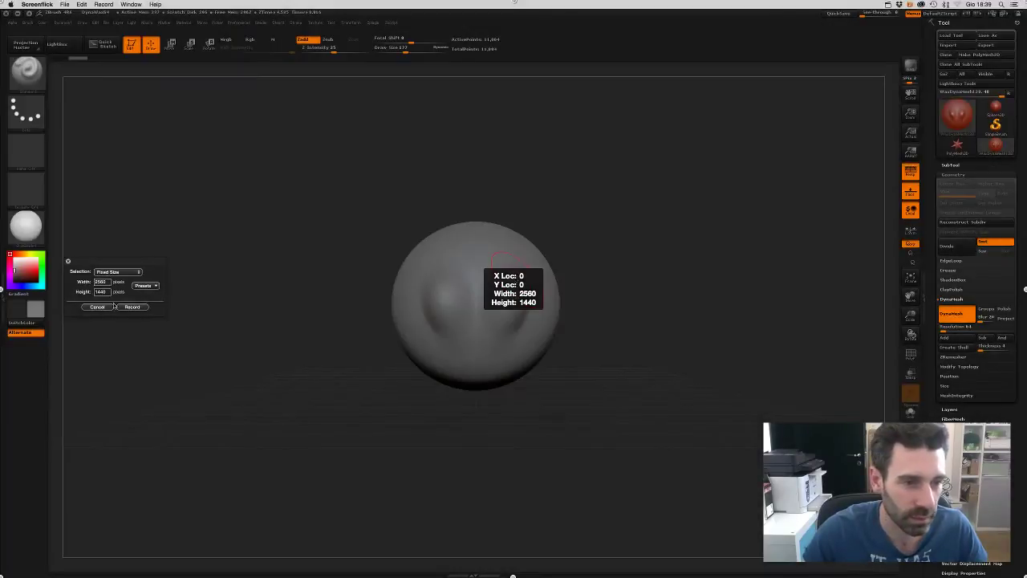
left_click(133, 307)
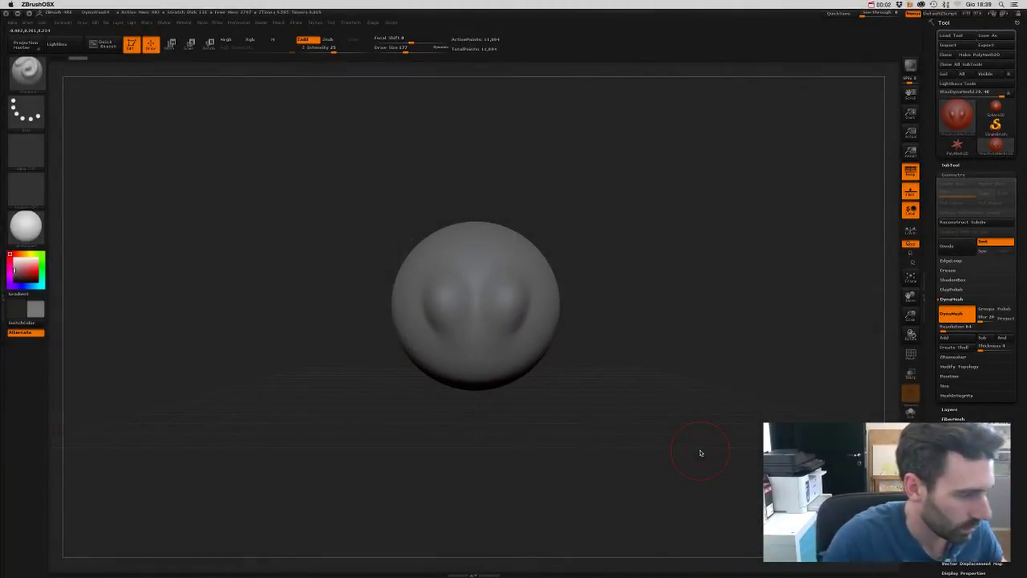
- Smooth away the two dents and raise mirrored curved ridges down the sphere's front
mouse_move(596, 303)
left_mouse_down()
mouse_move(597, 328)
mouse_move(597, 315)
left_mouse_up()
left_click_drag(530, 417, 528, 362)
left_click_drag(498, 313, 521, 321, "shift")
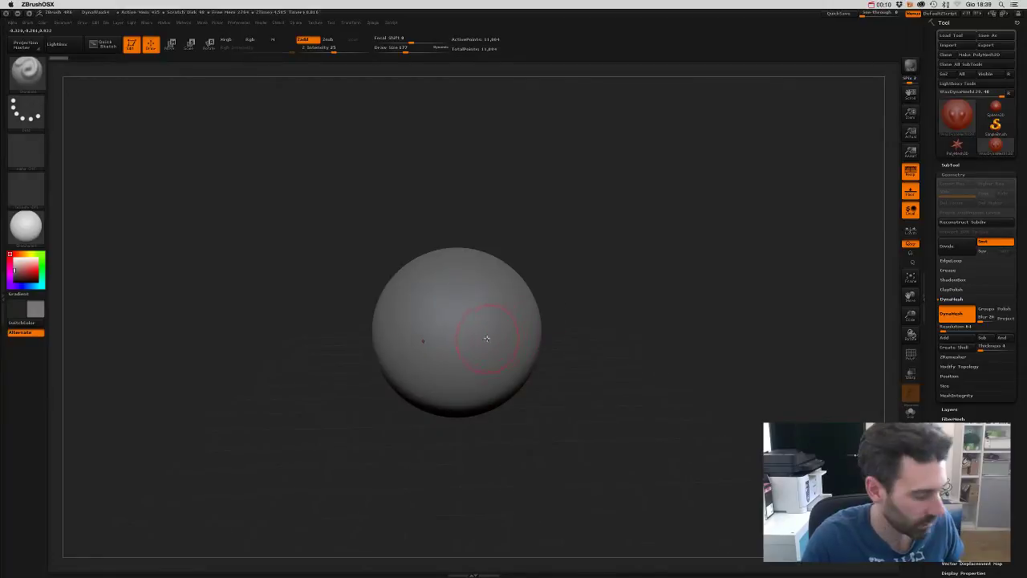
mouse_move(492, 344)
left_mouse_down()
mouse_move(497, 302)
mouse_move(502, 464)
left_mouse_up()
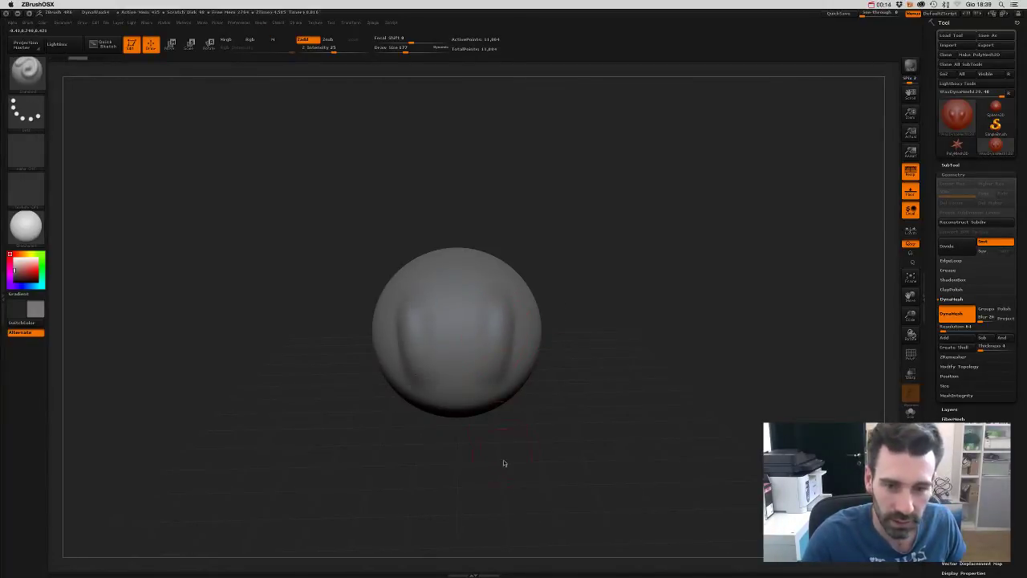
mouse_move(576, 339)
left_mouse_down()
mouse_move(594, 309)
mouse_move(573, 356)
mouse_move(561, 351)
mouse_move(580, 340)
mouse_move(564, 365)
left_mouse_up()
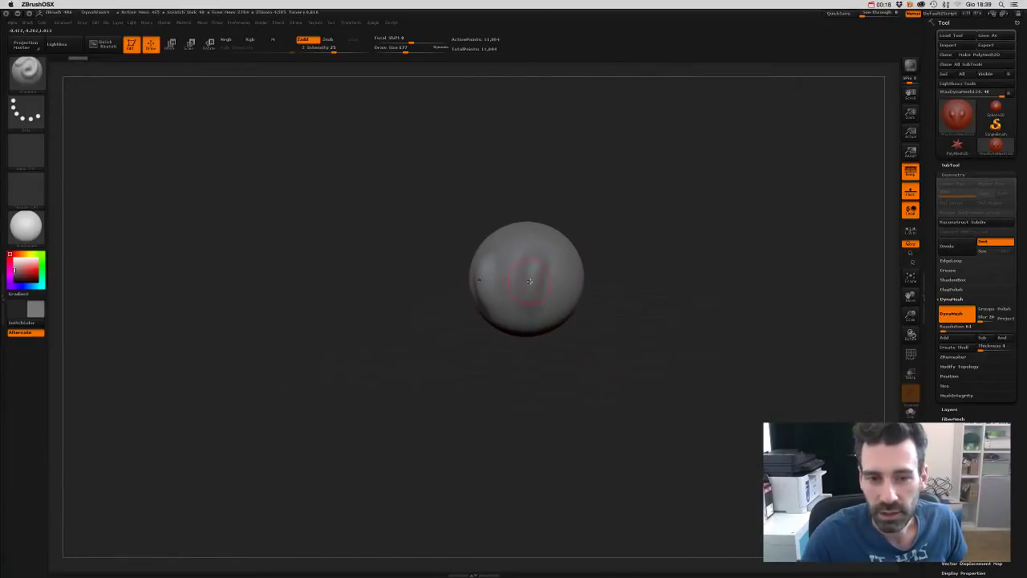
left_click_drag(529, 281, 496, 323)
mouse_move(546, 362)
left_mouse_down()
mouse_move(571, 381)
mouse_move(537, 378)
mouse_move(532, 393)
left_mouse_up()
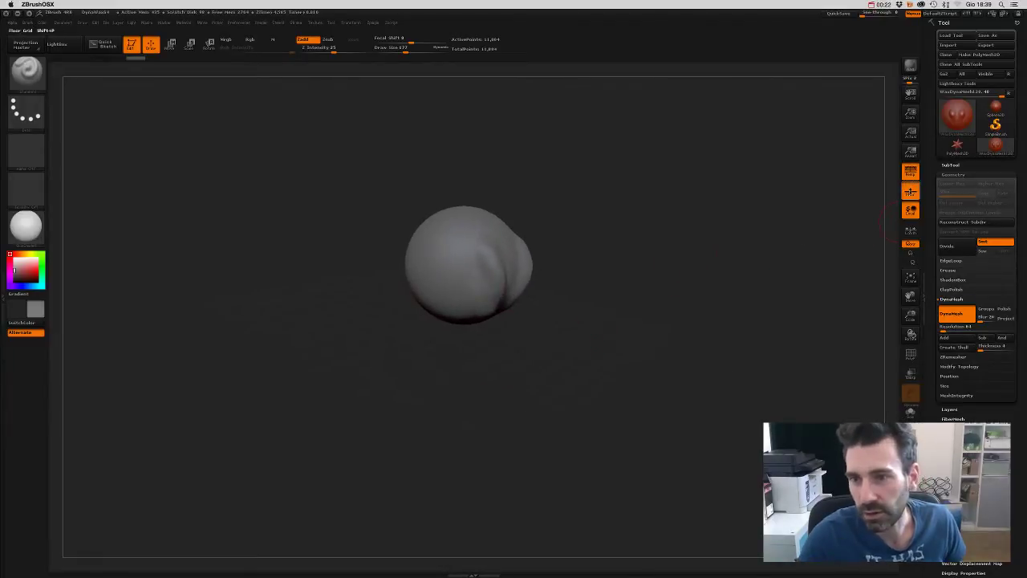
- Turn off local rotation and the floor grid, reorient the sphere, and open the Brush palette
left_click(912, 208)
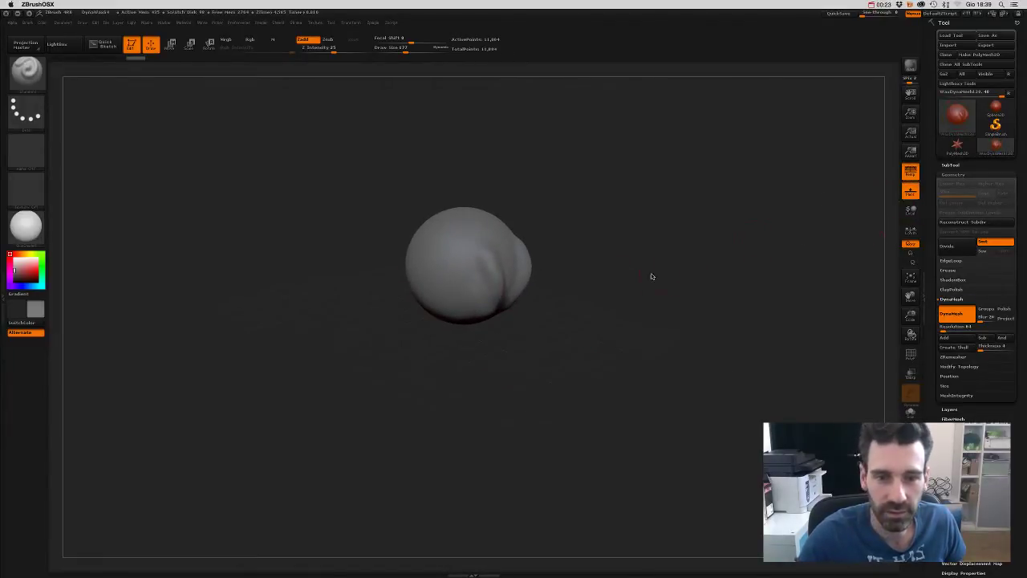
left_click(913, 195)
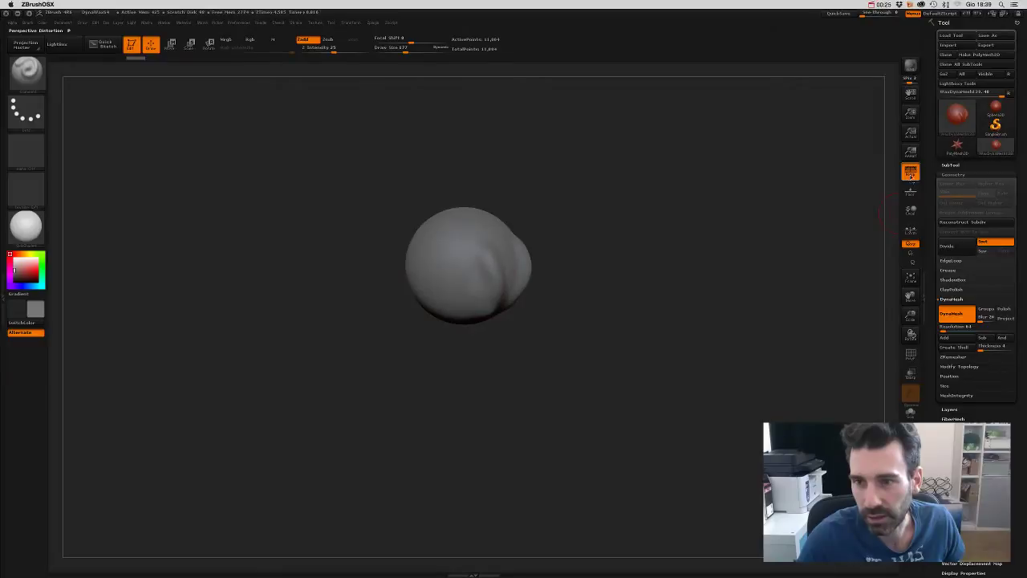
left_click(911, 171)
left_click_drag(578, 261, 445, 296)
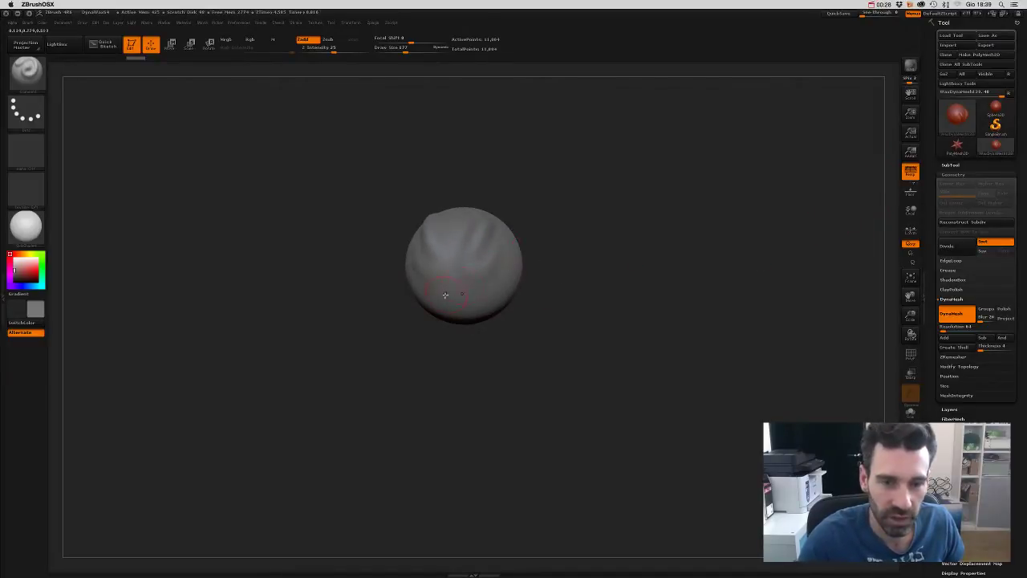
left_click_drag(514, 340, 459, 302)
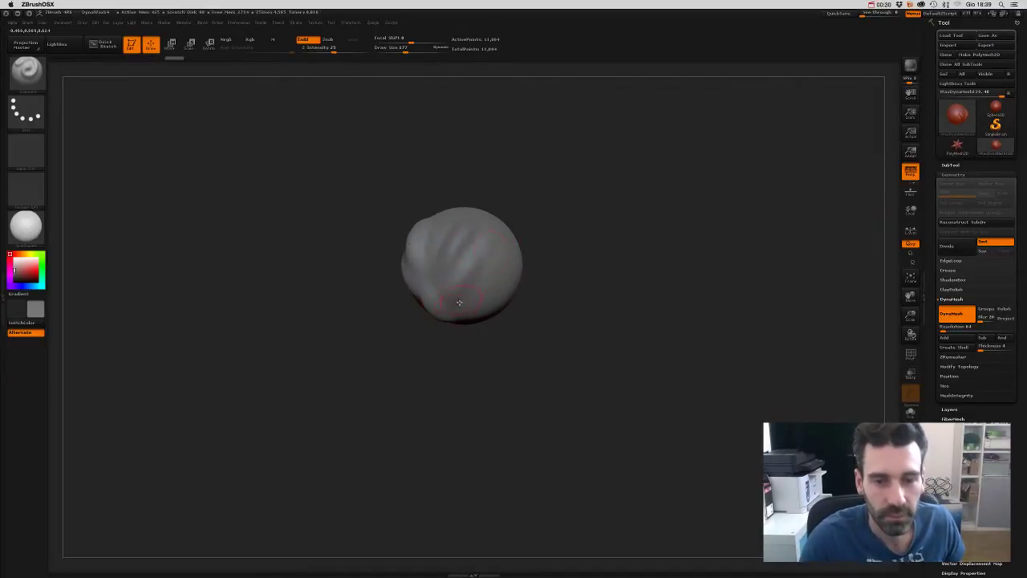
left_click_drag(522, 364, 437, 297)
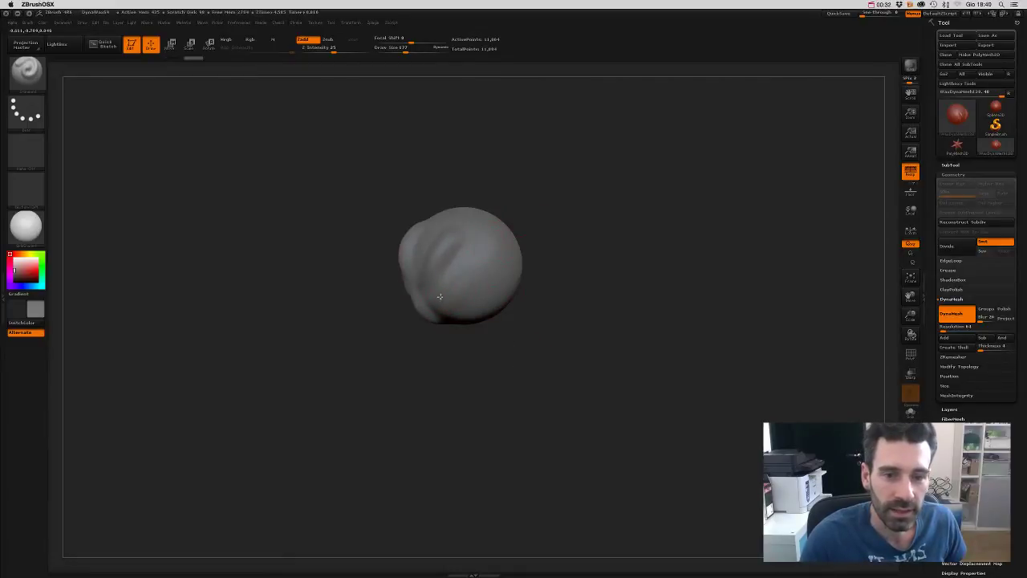
left_click_drag(458, 374, 463, 274)
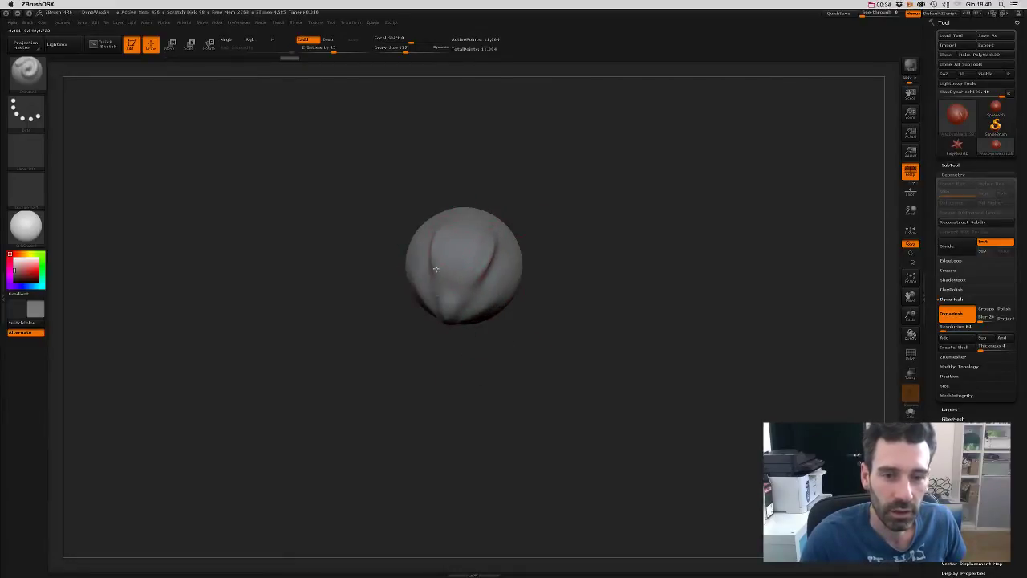
mouse_move(488, 338)
left_mouse_down()
mouse_move(472, 315)
mouse_move(492, 357)
mouse_move(589, 223)
mouse_move(570, 202)
mouse_move(573, 248)
mouse_move(621, 254)
mouse_move(621, 271)
mouse_move(629, 267)
mouse_move(581, 275)
mouse_move(576, 356)
mouse_move(635, 337)
mouse_move(583, 383)
mouse_move(576, 317)
mouse_move(554, 305)
left_mouse_up()
key("b")
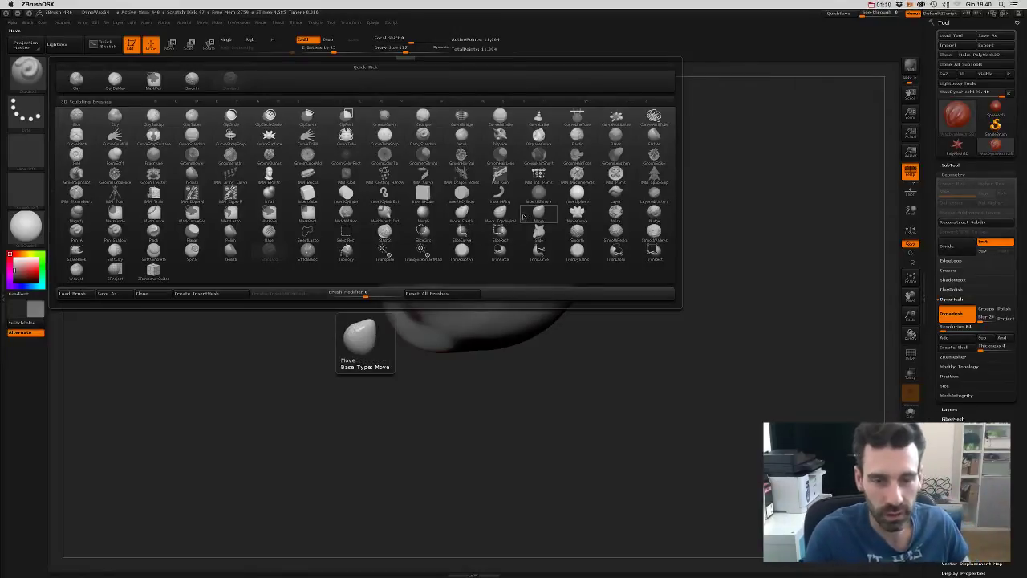
- With the Move brush at Draw Size 270, pull the sphere into a tapered, flared head
left_click(463, 212)
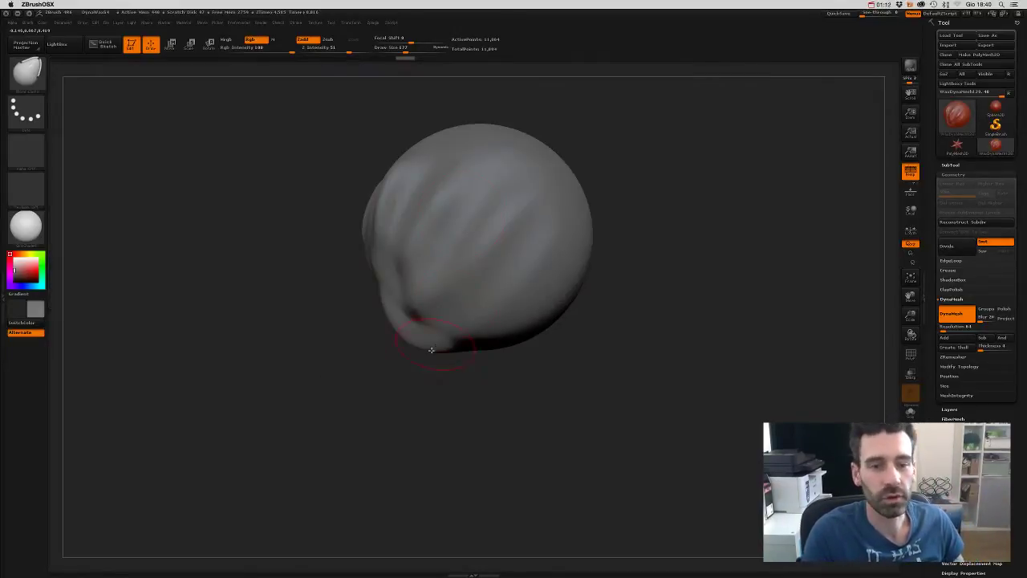
key("s")
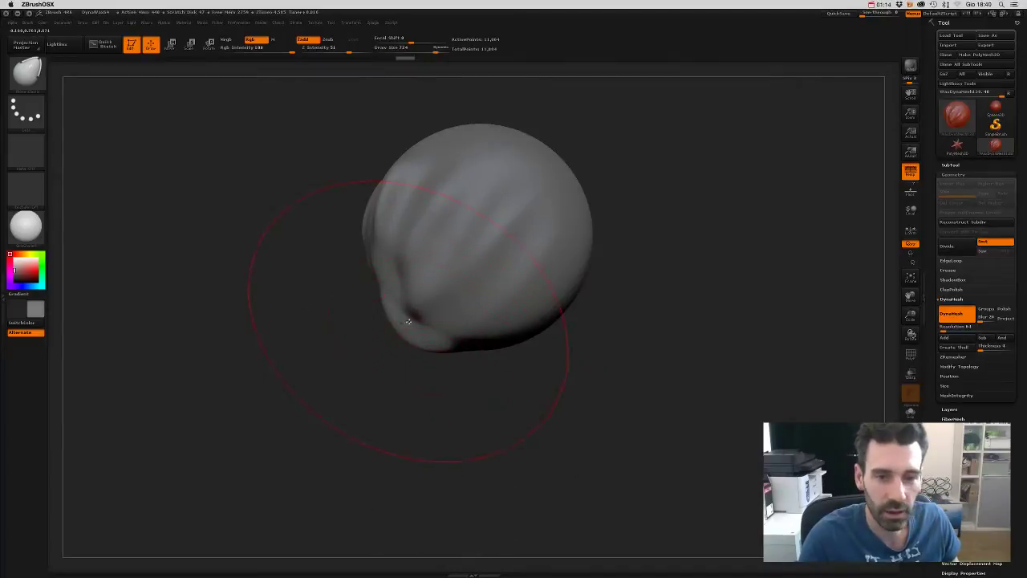
mouse_move(405, 346)
left_mouse_down()
mouse_move(395, 323)
mouse_move(379, 323)
mouse_move(403, 314)
mouse_move(397, 305)
mouse_move(388, 324)
mouse_move(406, 333)
mouse_move(414, 316)
mouse_move(398, 325)
mouse_move(427, 200)
mouse_move(408, 181)
mouse_move(387, 307)
mouse_move(529, 407)
mouse_move(497, 332)
mouse_move(536, 351)
mouse_move(491, 279)
mouse_move(503, 277)
mouse_move(512, 302)
mouse_move(504, 260)
mouse_move(513, 232)
mouse_move(566, 288)
mouse_move(588, 283)
mouse_move(453, 223)
mouse_move(543, 191)
left_mouse_up()
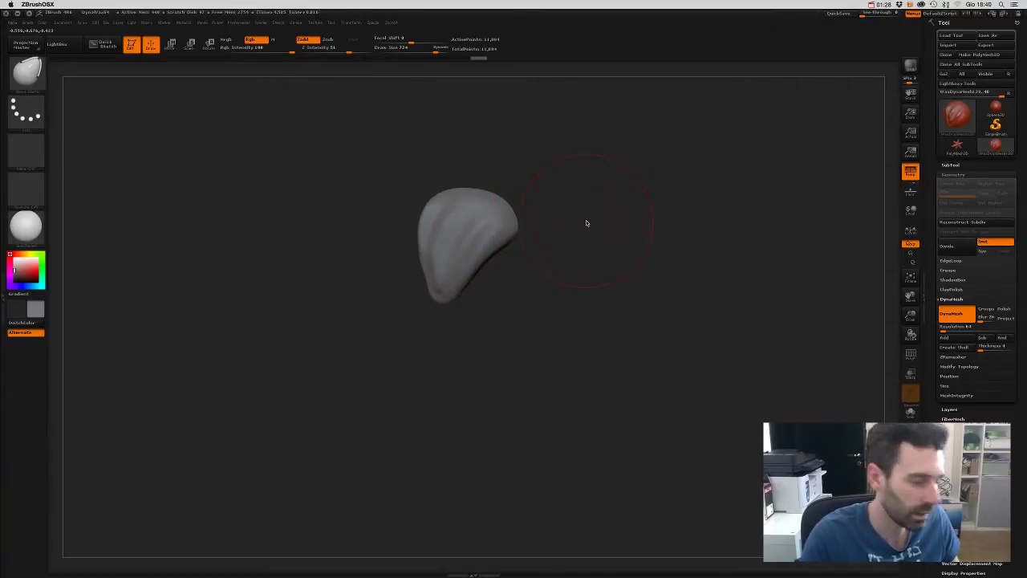
key("s")
left_click_drag(583, 228, 593, 228)
mouse_move(469, 206)
left_mouse_down()
mouse_move(426, 208)
mouse_move(437, 200)
mouse_move(534, 336)
mouse_move(525, 292)
mouse_move(580, 316)
mouse_move(549, 342)
left_mouse_up()
mouse_move(493, 285)
left_mouse_down()
mouse_move(548, 270)
mouse_move(525, 211)
mouse_move(516, 239)
mouse_move(557, 238)
mouse_move(562, 228)
mouse_move(540, 250)
mouse_move(522, 239)
mouse_move(535, 243)
mouse_move(544, 282)
mouse_move(492, 300)
mouse_move(604, 278)
left_mouse_up()
key("s")
key("s")
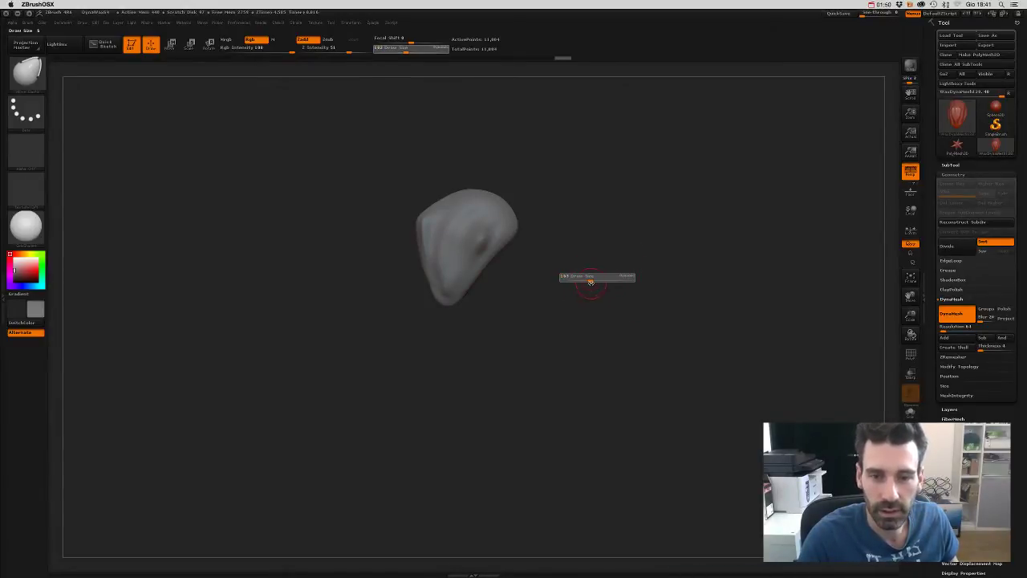
mouse_move(528, 296)
left_mouse_down()
mouse_move(539, 292)
mouse_move(545, 309)
mouse_move(567, 303)
left_mouse_up()
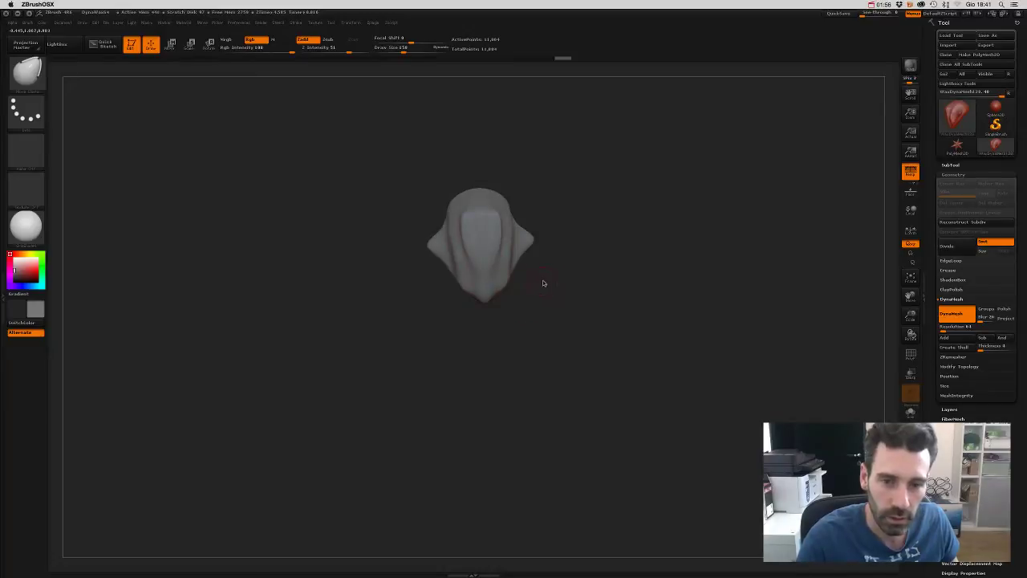
key("b")
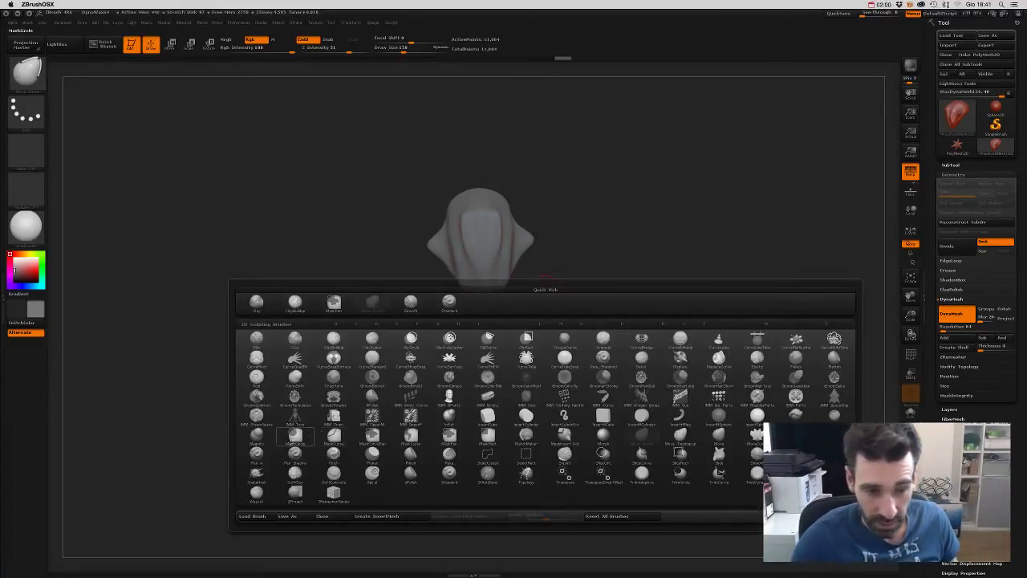
- Use SnakeHook at Draw Size 272 to pull a pointed tip from the skull, then DynaMesh the model
left_click(261, 475)
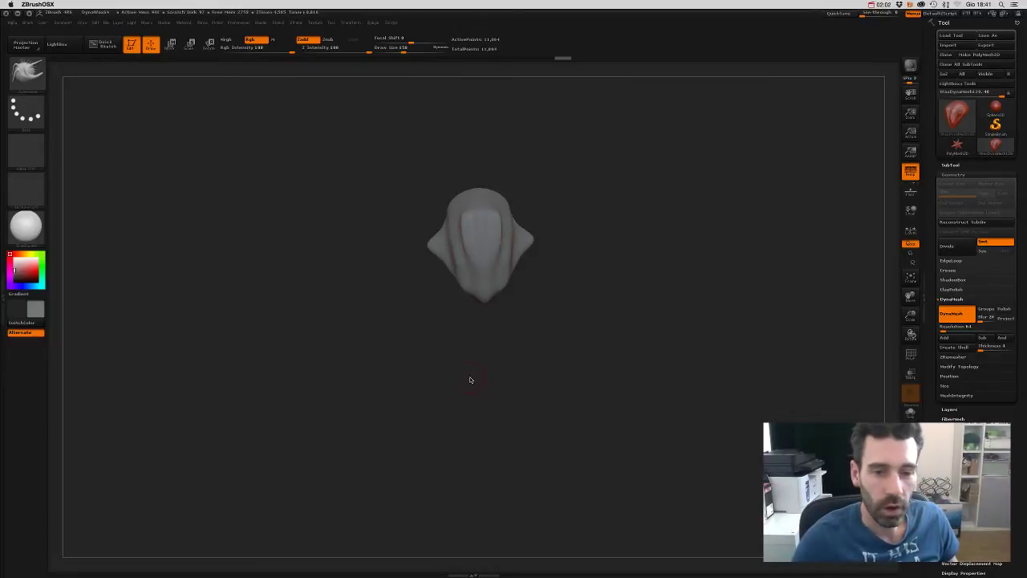
key("s")
left_click_drag(480, 378, 470, 378)
mouse_move(528, 353)
left_mouse_down()
mouse_move(497, 348)
mouse_move(447, 287)
left_mouse_up()
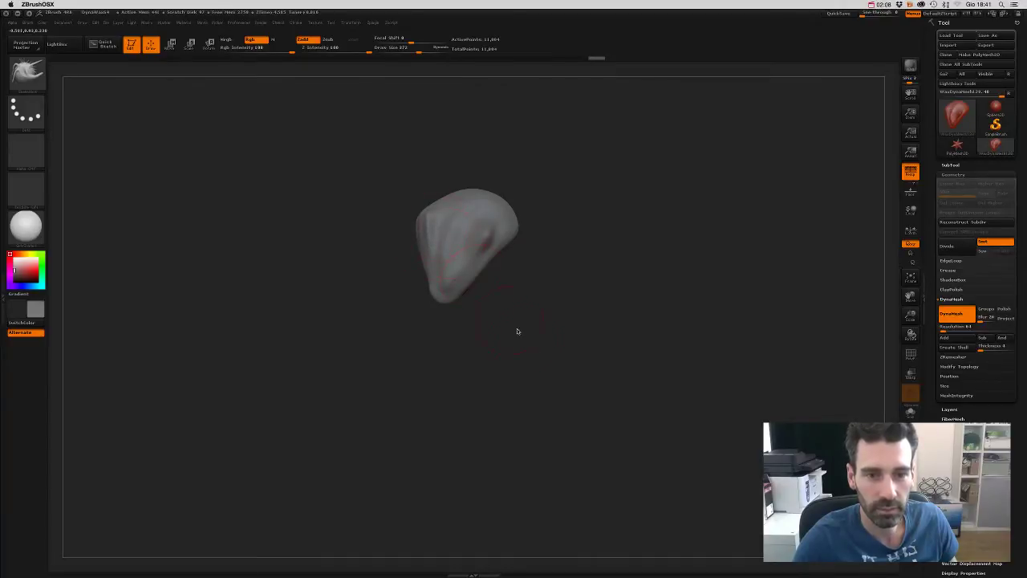
mouse_move(517, 332)
left_mouse_down()
mouse_move(484, 360)
mouse_move(516, 202)
mouse_move(519, 222)
mouse_move(578, 264)
mouse_move(554, 313)
mouse_move(484, 273)
mouse_move(523, 324)
left_mouse_up()
mouse_move(563, 289)
left_mouse_down()
mouse_move(567, 271)
mouse_move(615, 319)
mouse_move(641, 309)
mouse_move(603, 345)
mouse_move(570, 325)
mouse_move(562, 266)
mouse_move(499, 239)
left_mouse_up()
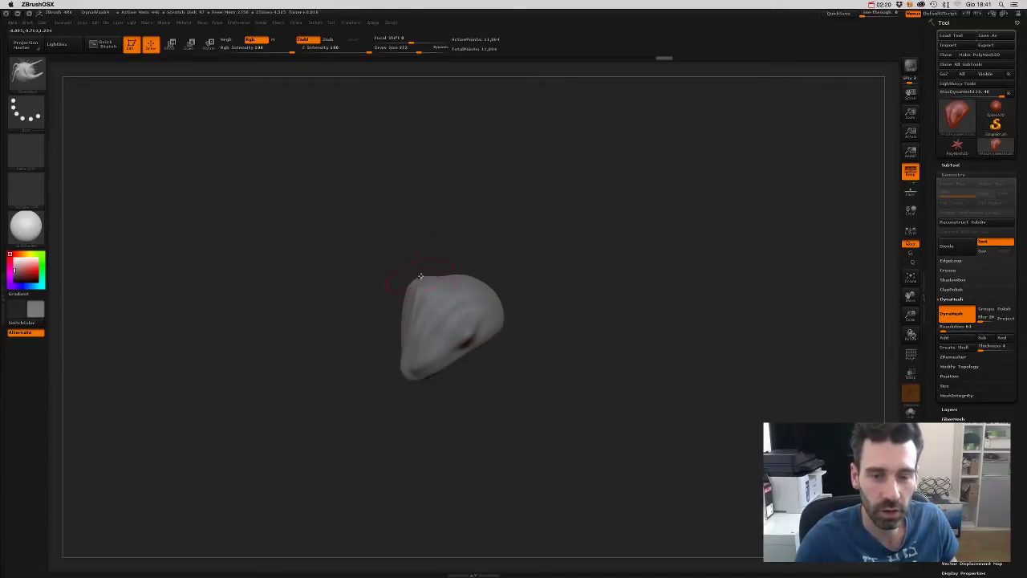
mouse_move(420, 276)
left_mouse_down()
mouse_move(500, 243)
mouse_move(567, 193)
mouse_move(532, 175)
left_mouse_up()
key("s")
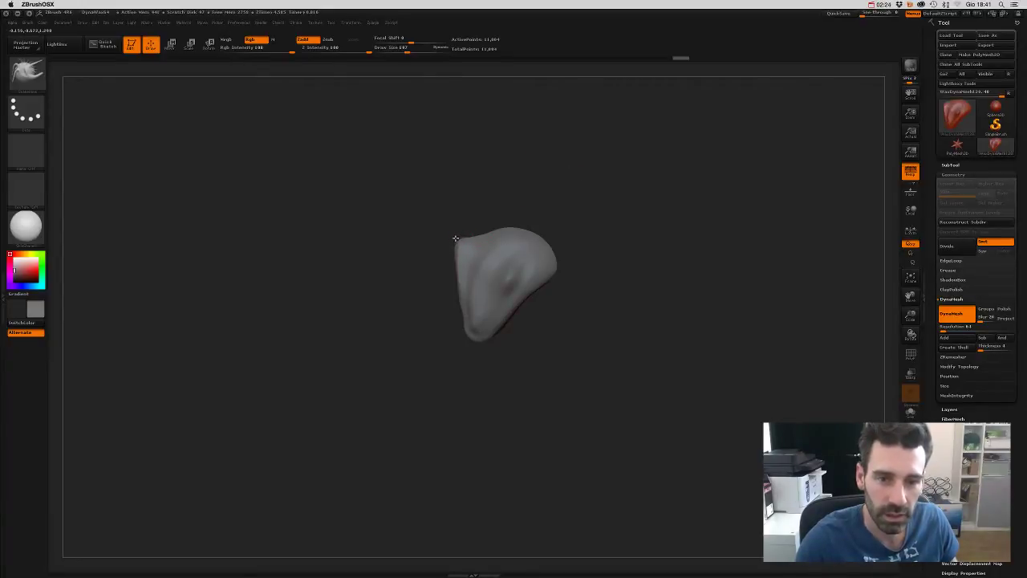
left_click_drag(455, 238, 471, 230)
left_click(484, 200, "ctrl")
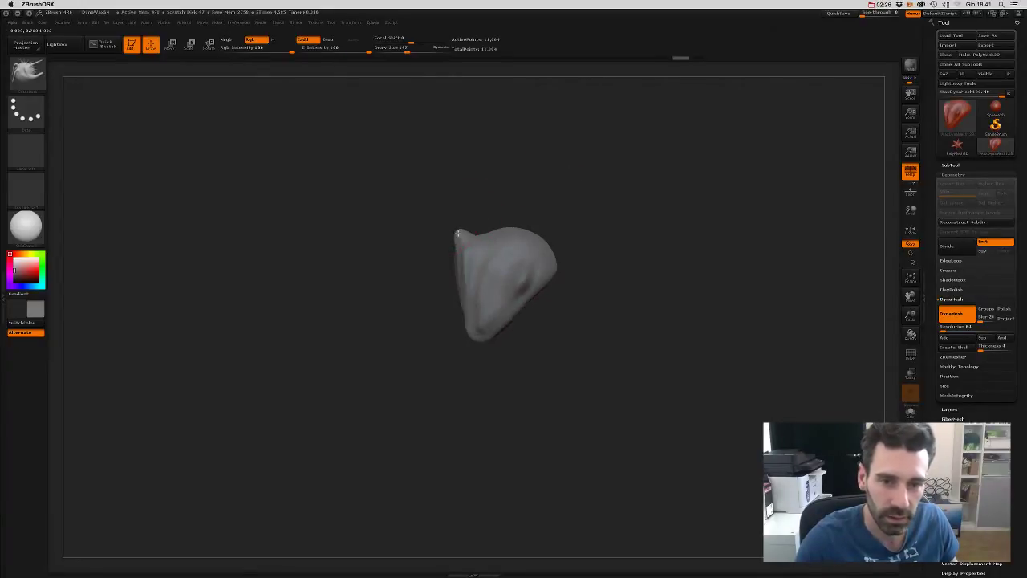
left_click(482, 222, "ctrl")
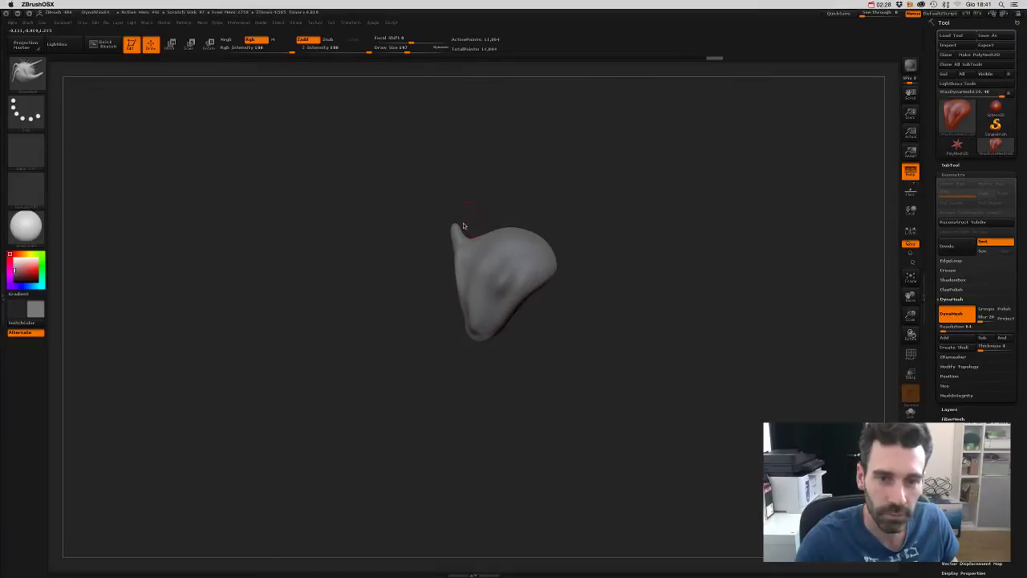
- Shrink the brush to 27 and paint a dark mask circle on the head's side
mouse_move(462, 221)
left_mouse_down()
mouse_move(514, 198)
mouse_move(578, 206)
mouse_move(592, 196)
mouse_move(571, 229)
mouse_move(551, 221)
left_mouse_up()
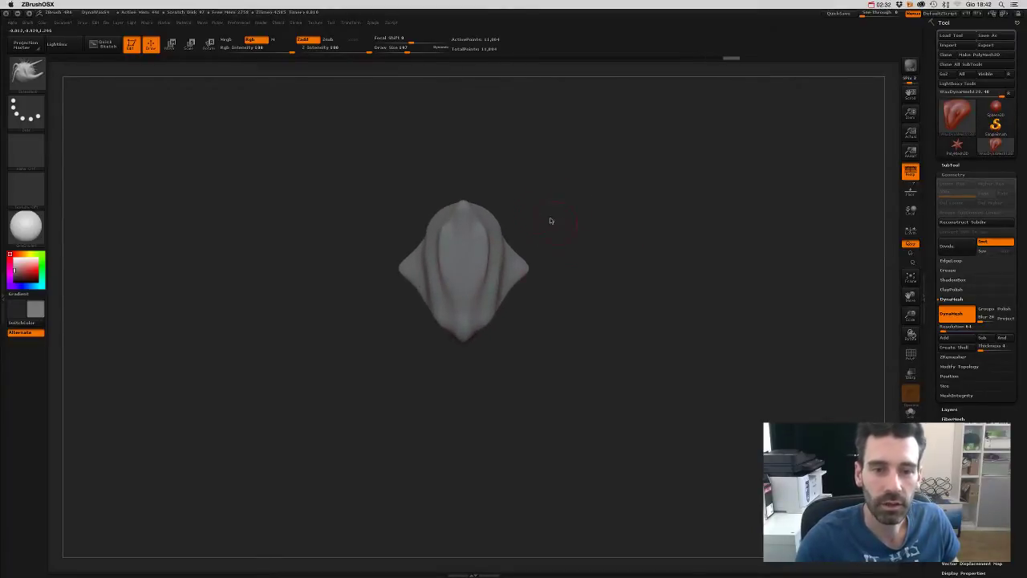
left_click_drag(489, 209, 578, 246)
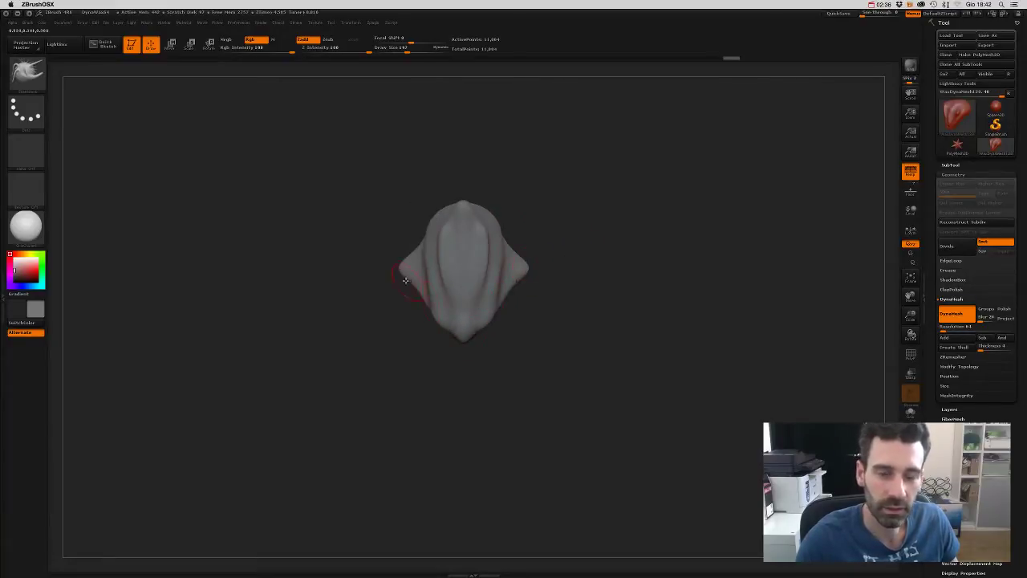
left_click_drag(478, 298, 459, 312)
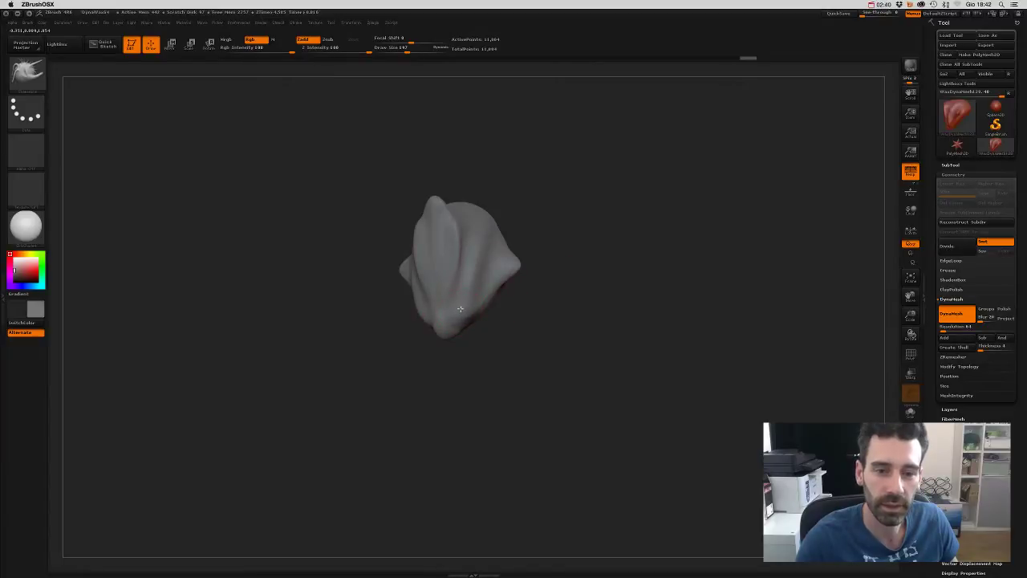
mouse_move(452, 324)
left_mouse_down()
mouse_move(484, 351)
mouse_move(472, 329)
mouse_move(521, 340)
mouse_move(525, 287)
mouse_move(495, 290)
left_mouse_up()
key("s")
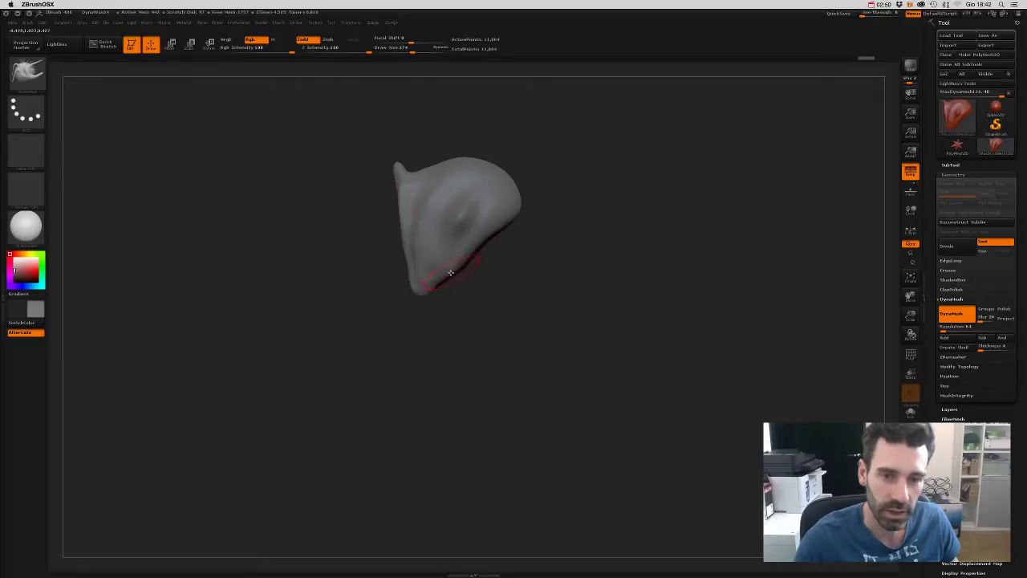
mouse_move(504, 289)
left_mouse_down()
mouse_move(570, 362)
mouse_move(536, 214)
left_mouse_up()
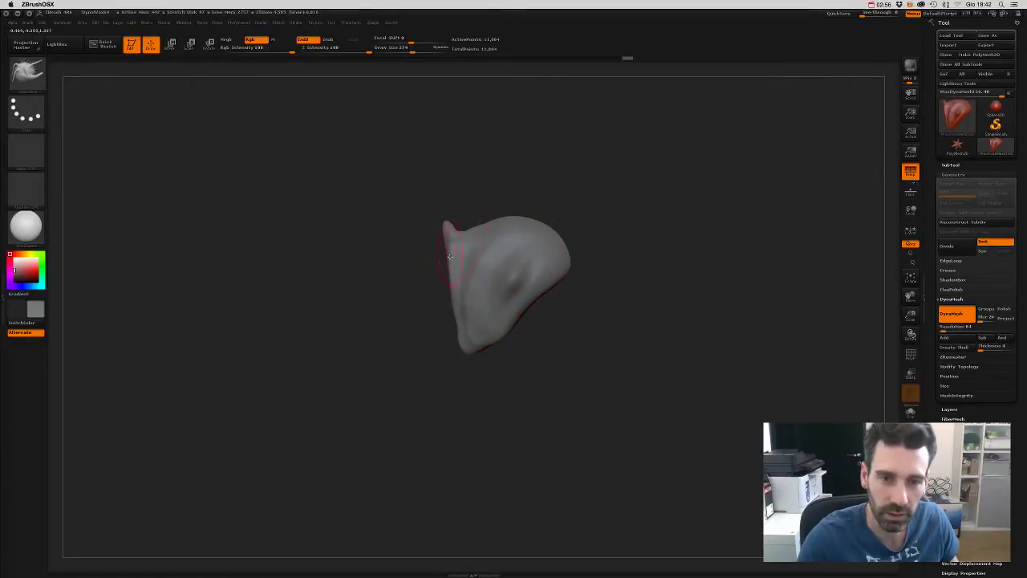
mouse_move(566, 267)
left_mouse_down()
mouse_move(578, 286)
mouse_move(558, 275)
mouse_move(571, 282)
mouse_move(596, 250)
mouse_move(559, 222)
mouse_move(568, 193)
mouse_move(587, 211)
mouse_move(596, 252)
mouse_move(584, 191)
mouse_move(601, 216)
mouse_move(584, 260)
left_mouse_up()
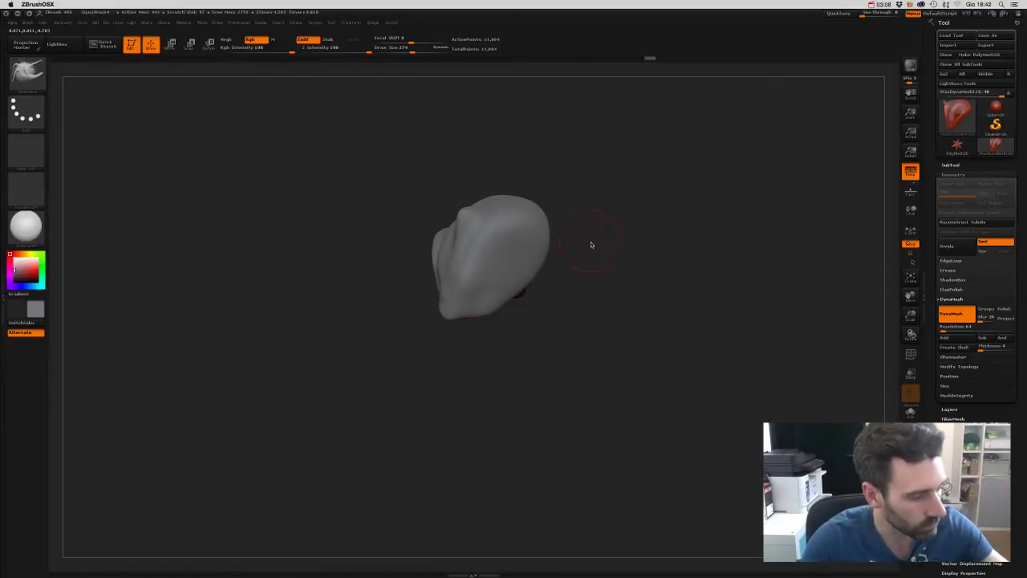
left_click_drag(622, 245, 625, 229)
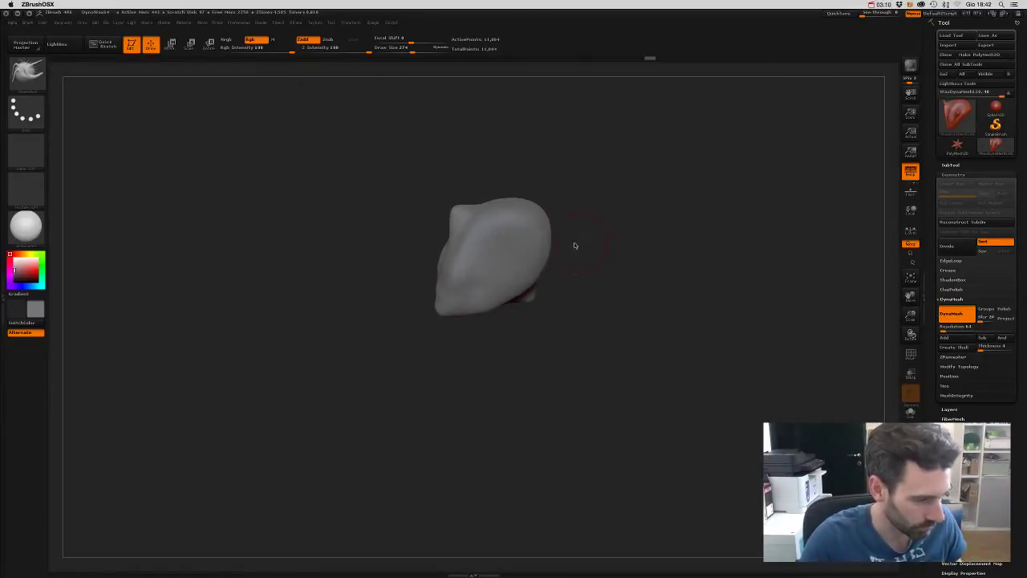
left_click_drag(504, 241, 497, 254, "ctrl")
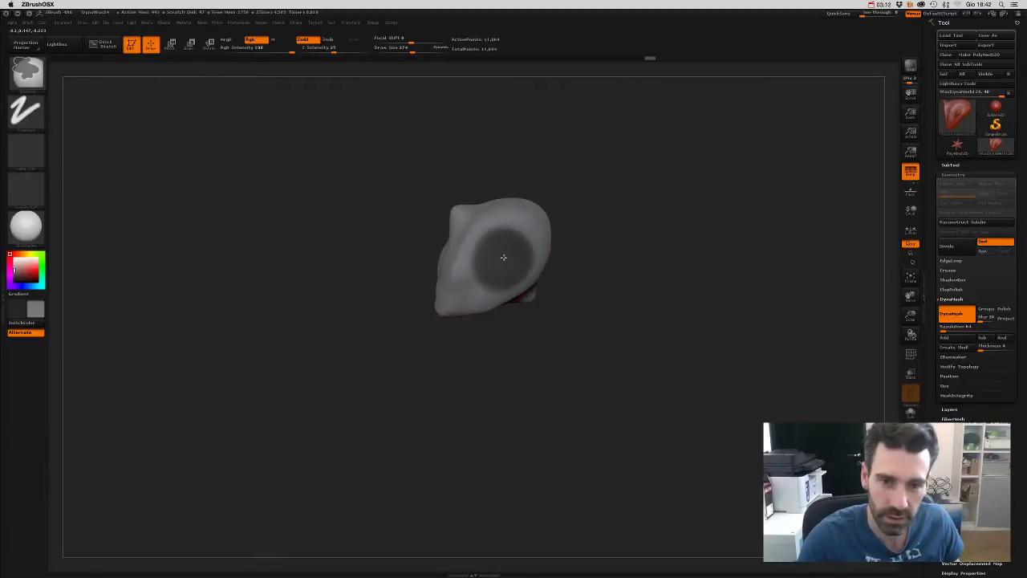
- Paint a trial mask spot on the head, invert it, then clear the mask
key("ctrl")
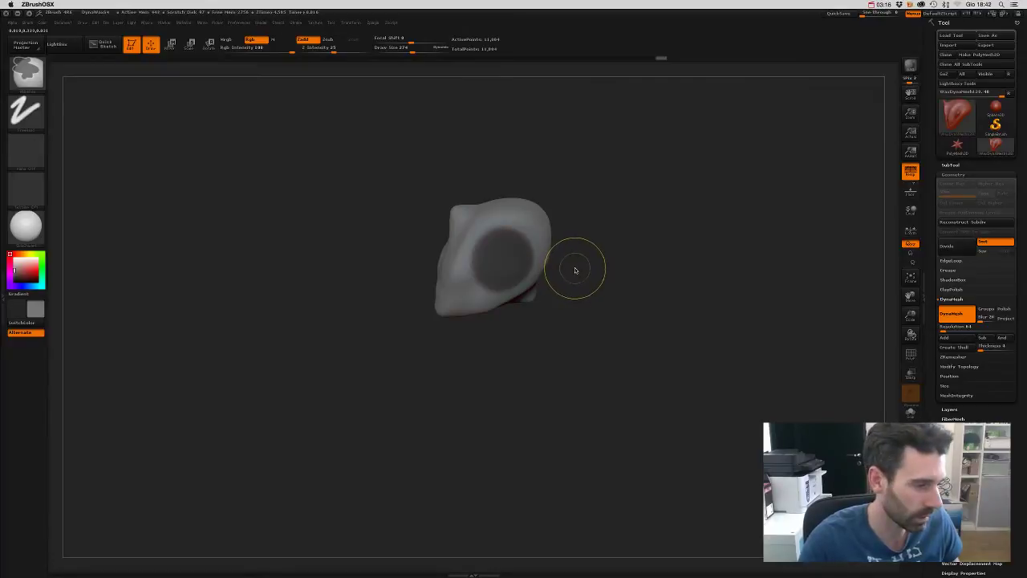
key("ctrl")
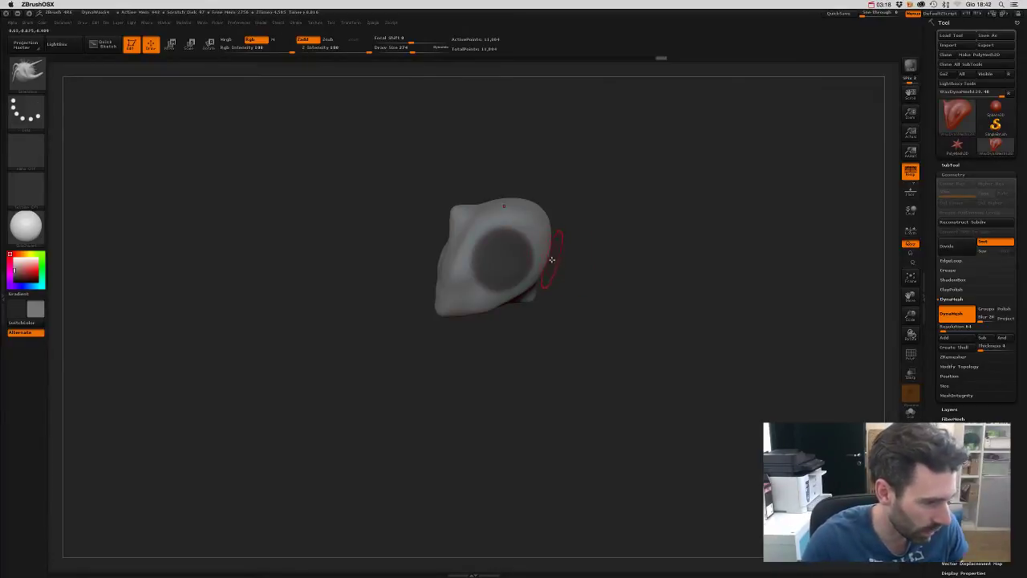
mouse_move(594, 243)
left_mouse_down()
mouse_move(610, 279)
mouse_move(583, 250)
left_mouse_up()
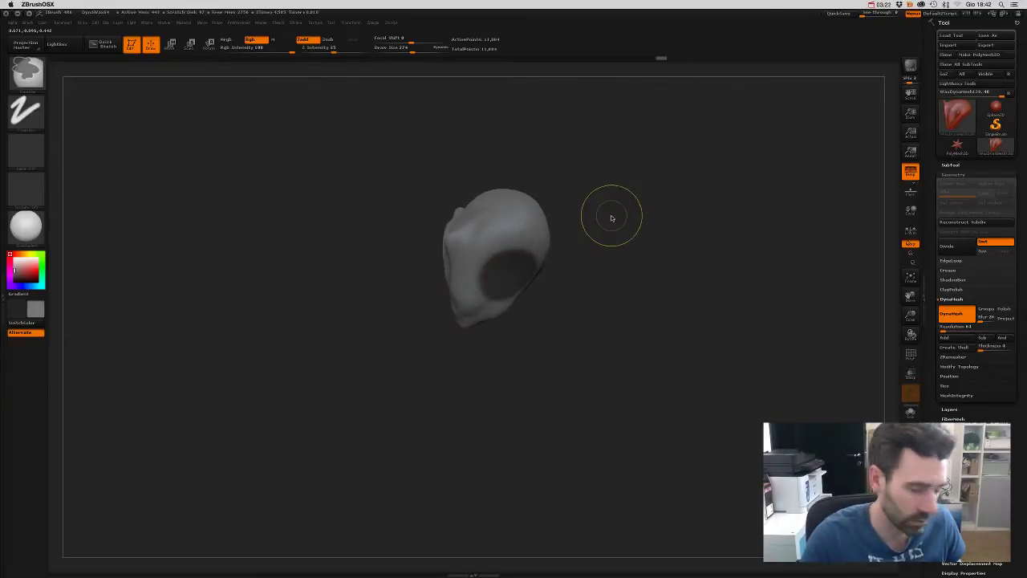
key("ctrl")
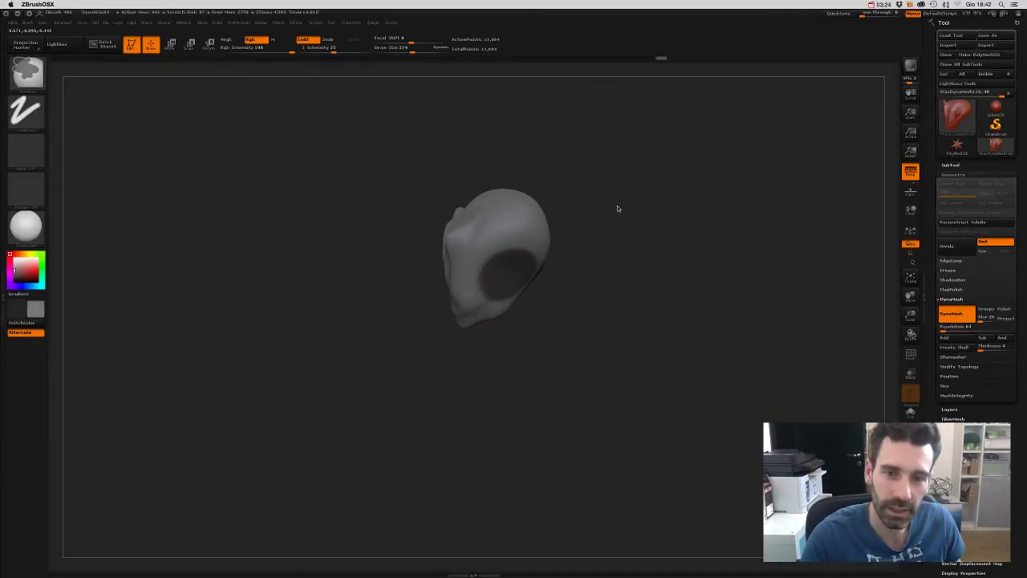
left_click_drag(618, 206, 590, 361)
key("ctrl")
left_click(513, 264, "ctrl")
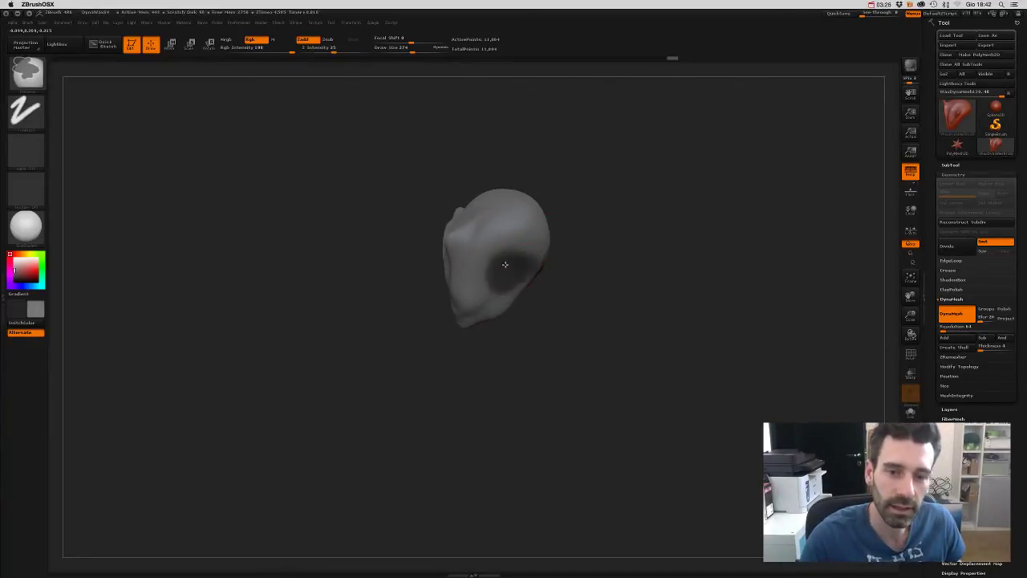
left_click(619, 258, "ctrl")
mouse_move(619, 258)
left_mouse_down()
mouse_move(601, 190)
mouse_move(615, 197)
mouse_move(611, 214)
mouse_move(606, 195)
mouse_move(563, 218)
left_mouse_up()
left_click(606, 201, "ctrl")
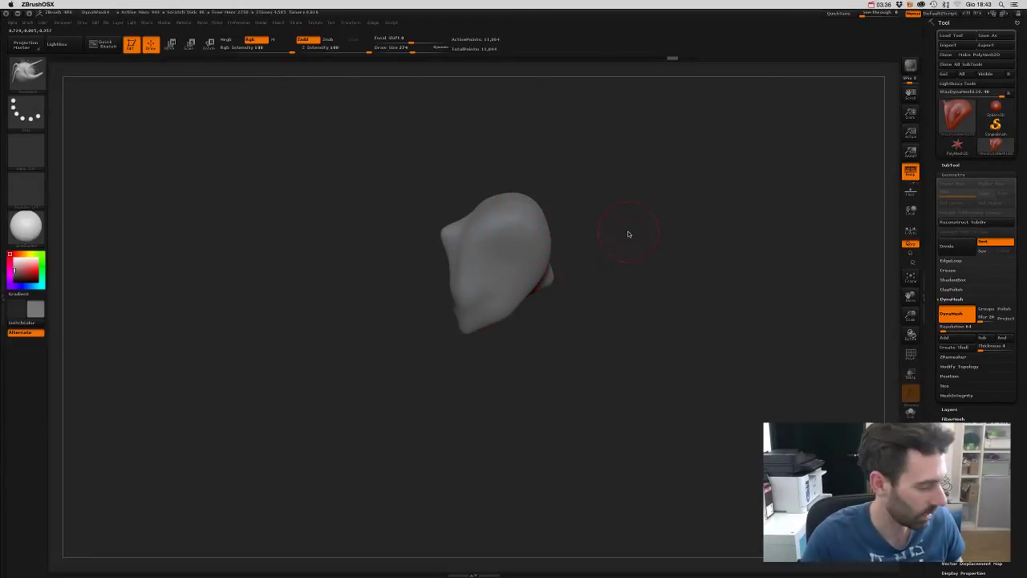
- Resize the brush from 666 down and mask a round patch on the head's side
key("s")
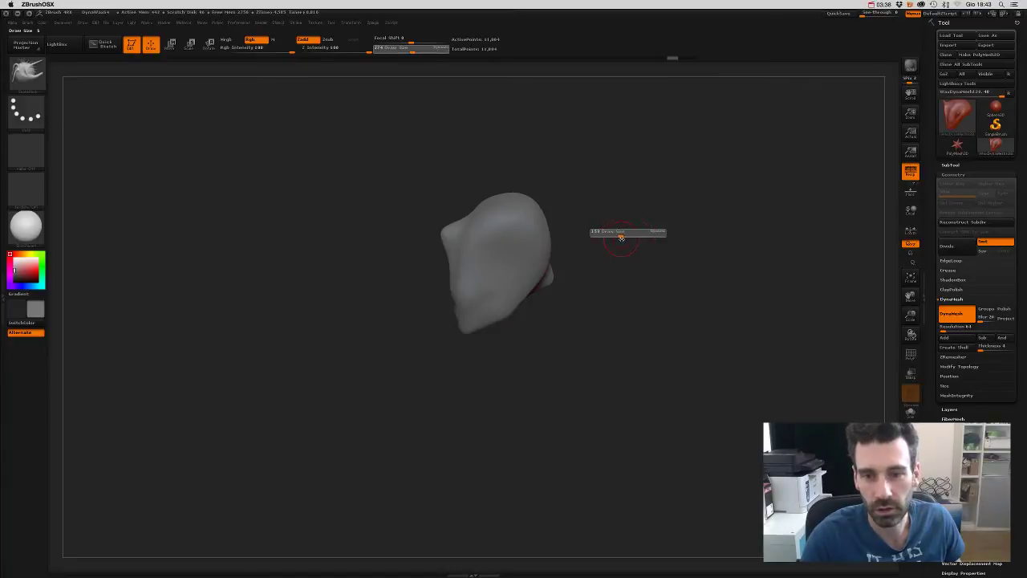
left_click_drag(648, 233, 679, 232)
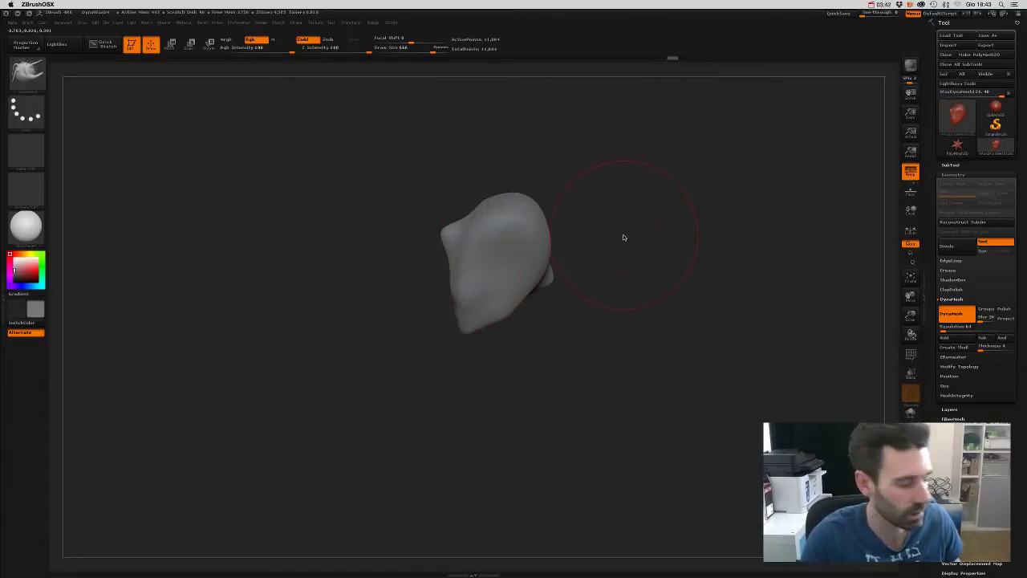
key("s")
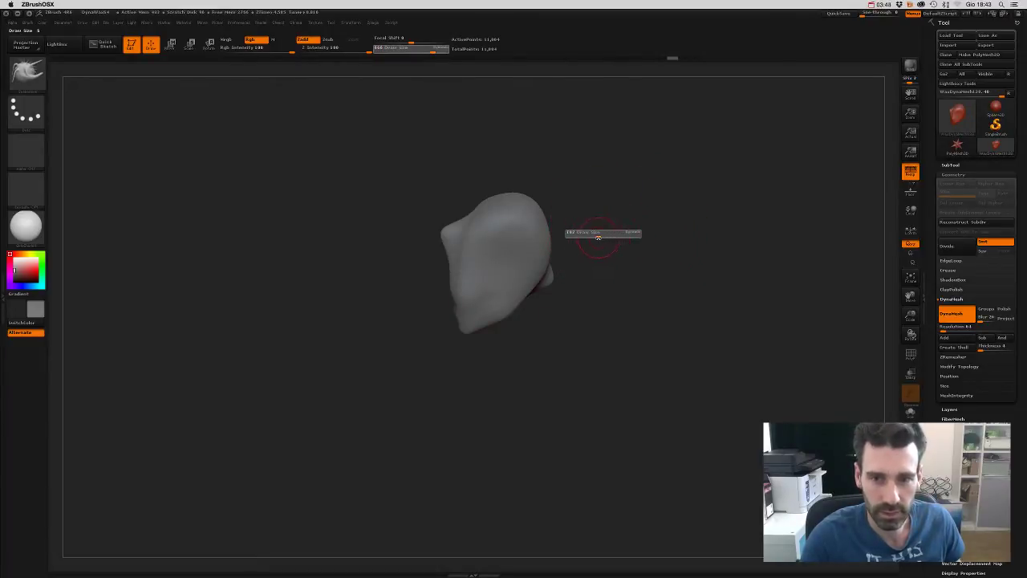
mouse_move(591, 238)
left_mouse_down()
mouse_move(498, 242)
mouse_move(517, 240)
mouse_move(500, 266)
left_mouse_up()
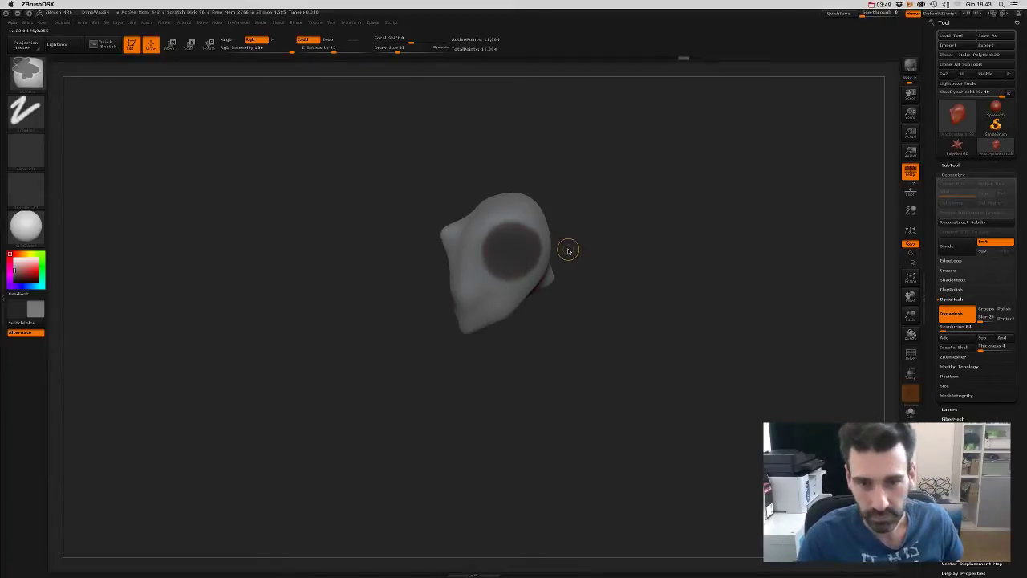
left_click_drag(569, 248, 583, 254, "ctrl")
key("s")
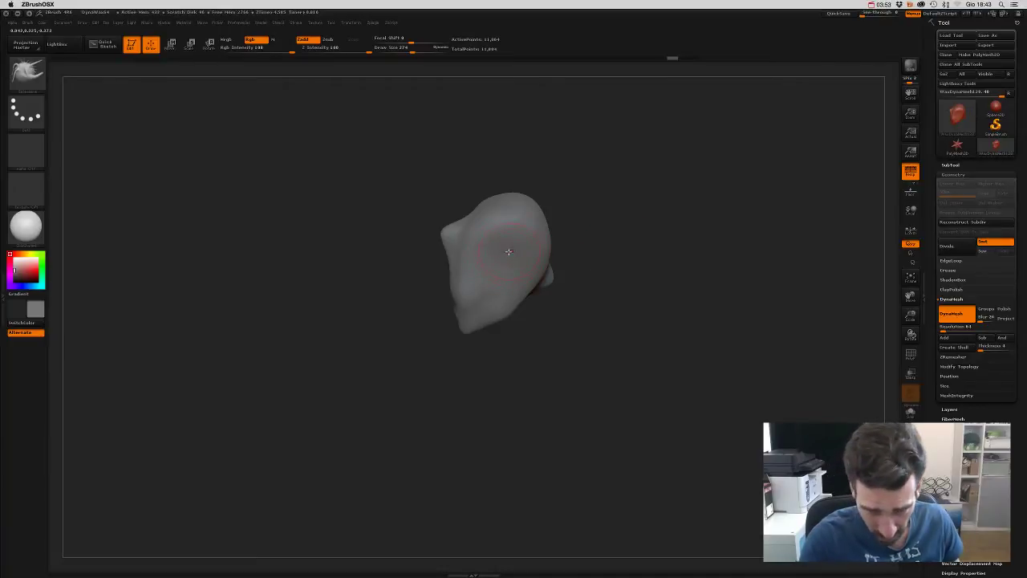
mouse_move(603, 248)
left_mouse_down()
mouse_move(619, 241)
mouse_move(602, 228)
left_mouse_up()
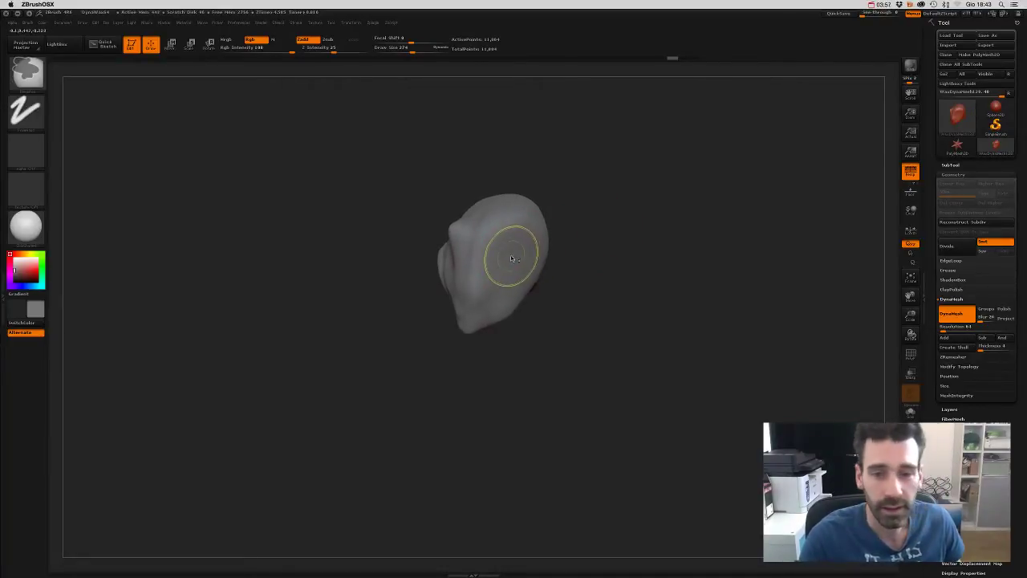
mouse_move(509, 252)
left_mouse_down("ctrl")
mouse_move(516, 238)
mouse_move(596, 243)
mouse_move(645, 229)
mouse_move(624, 254)
mouse_move(578, 220)
mouse_move(648, 259)
mouse_move(615, 226)
mouse_move(581, 234)
left_mouse_up("ctrl")
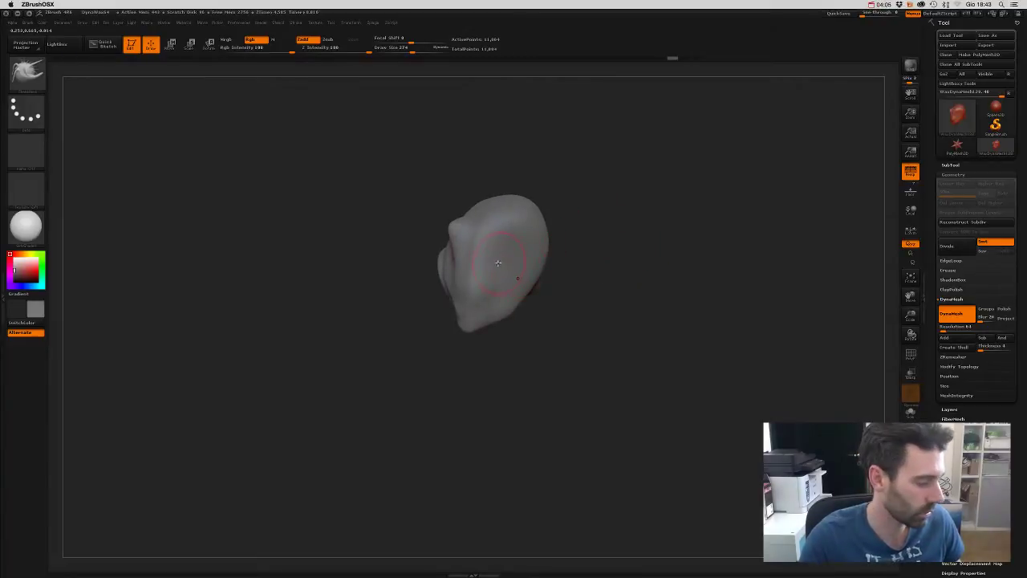
- Switch between mask and sculpt brushes and invert the mask so only the side patch stays free
key("b")
key("s")
key("t")
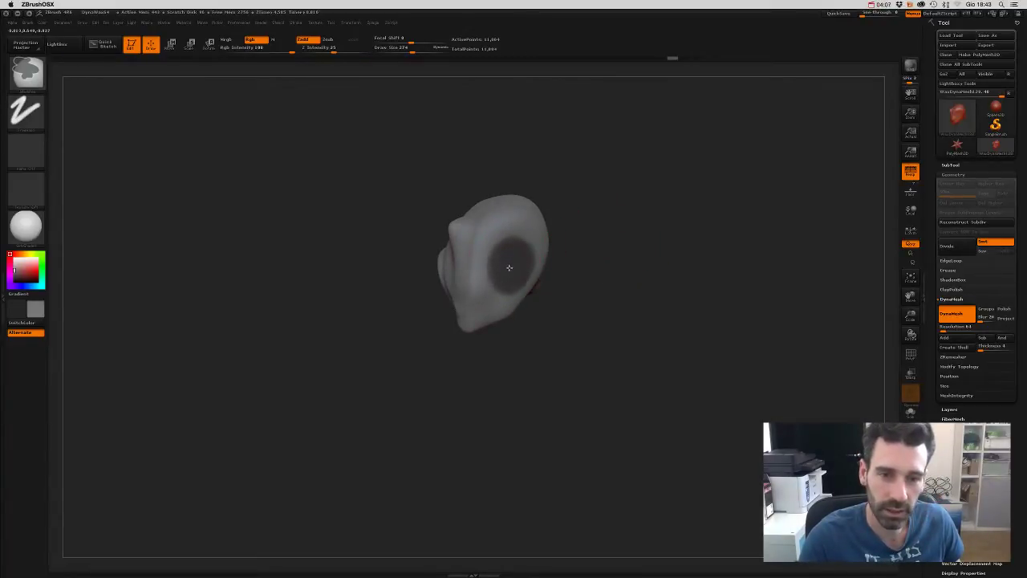
key("b")
key("m")
key("v")
mouse_move(612, 222)
left_mouse_down()
mouse_move(615, 261)
mouse_move(521, 263)
mouse_move(589, 248)
mouse_move(583, 197)
left_mouse_up()
key("b")
key("s")
key("t")
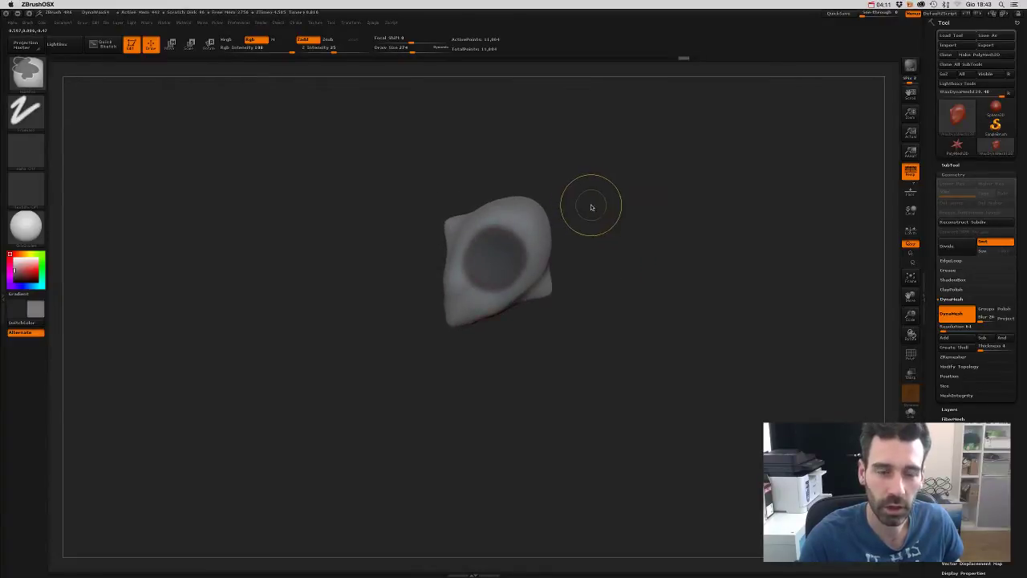
key("b")
key("s")
key("h")
key("b")
key("s")
key("t")
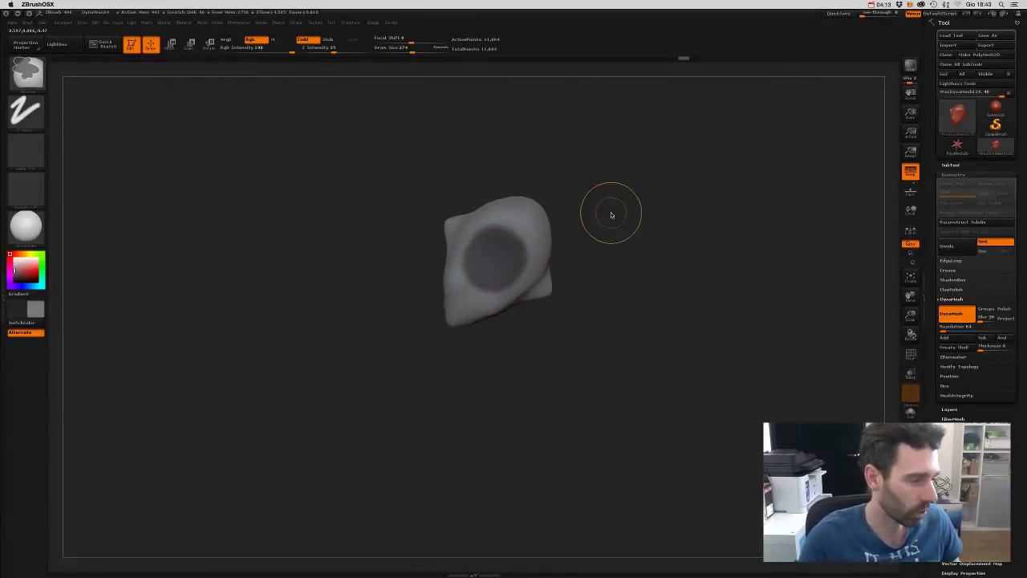
key("b")
key("s")
key("h")
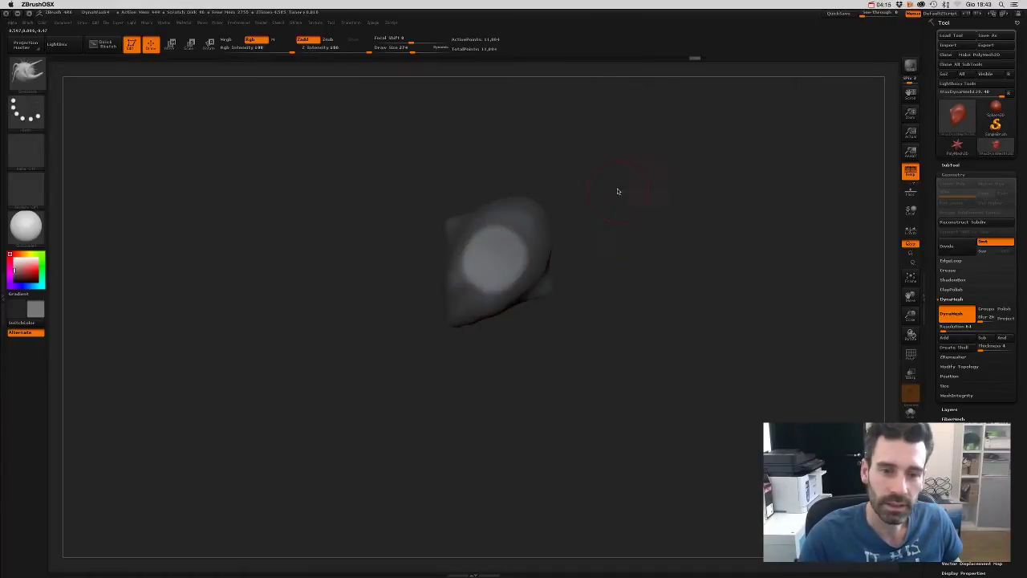
left_click_drag(644, 233, 573, 160)
- Extrude a stubby cylindrical neck downward from the unmasked head patch with Transpose Move
left_click(171, 44)
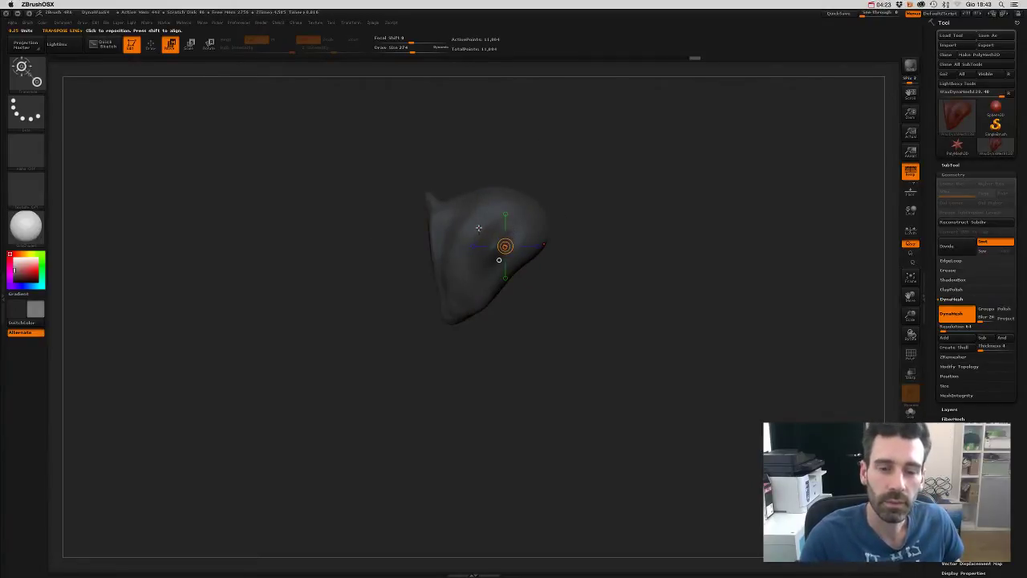
left_click_drag(478, 228, 616, 387)
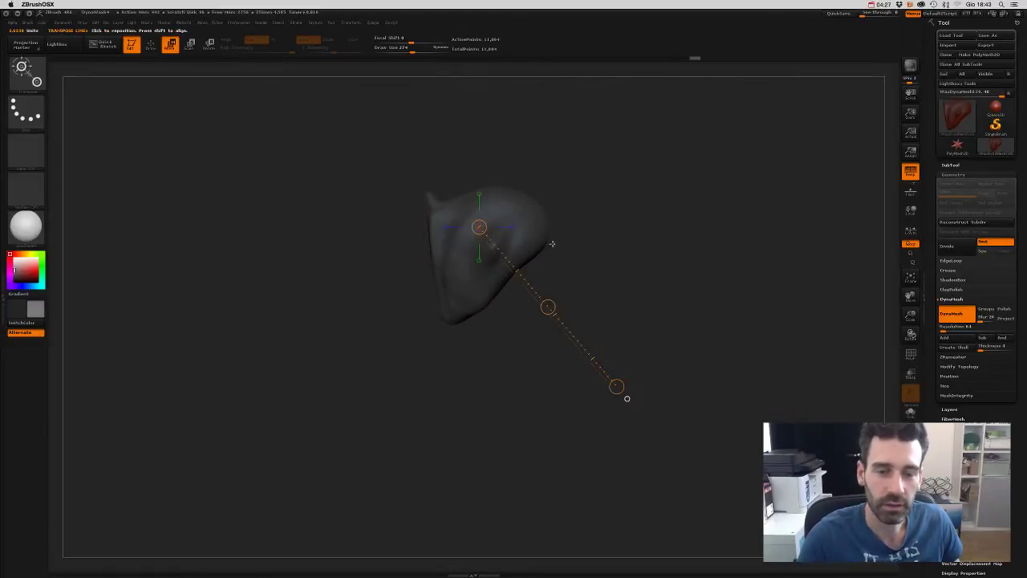
left_click_drag(518, 245, 658, 415)
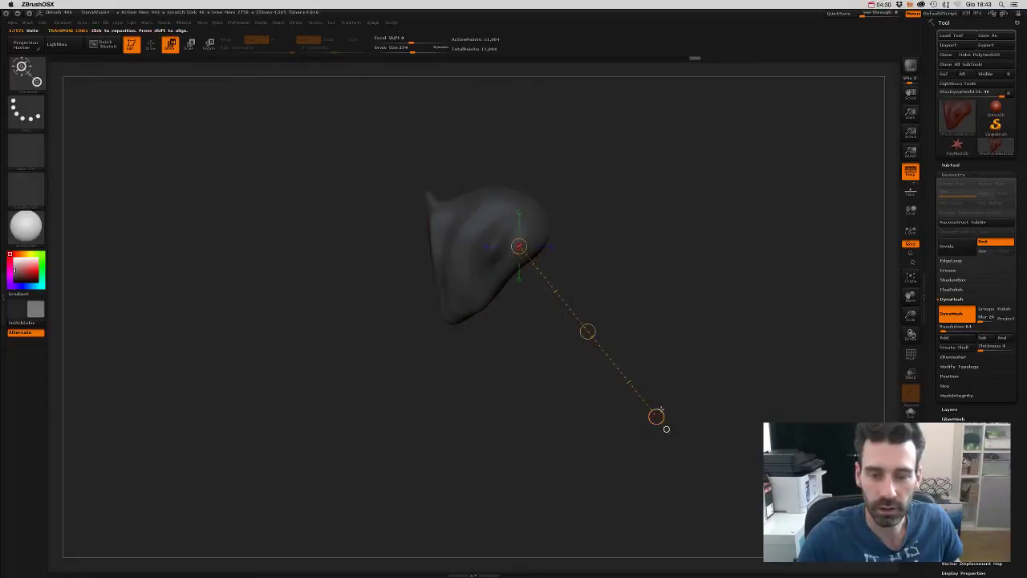
left_click_drag(658, 415, 642, 245)
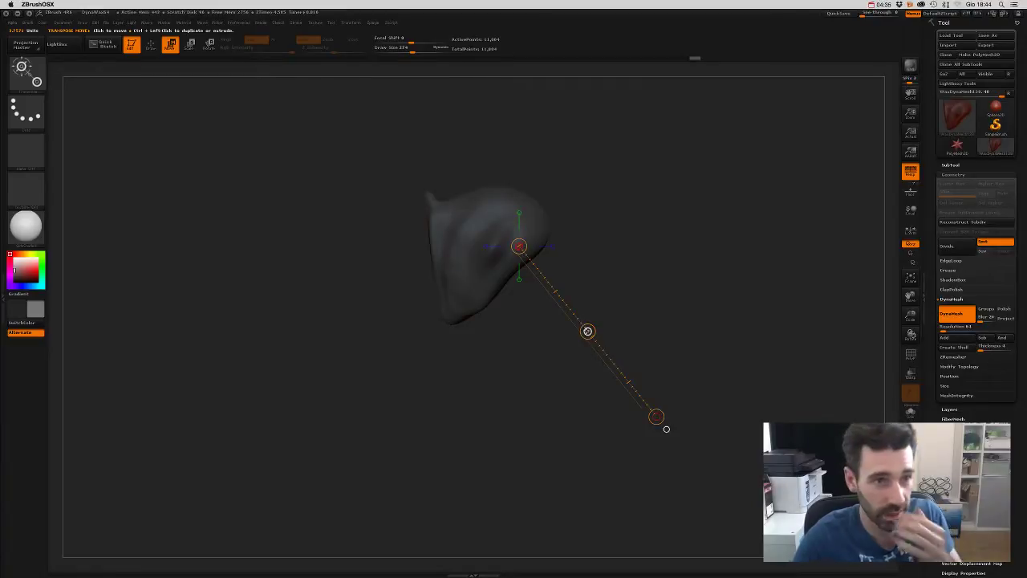
left_click_drag(587, 331, 669, 297, "ctrl")
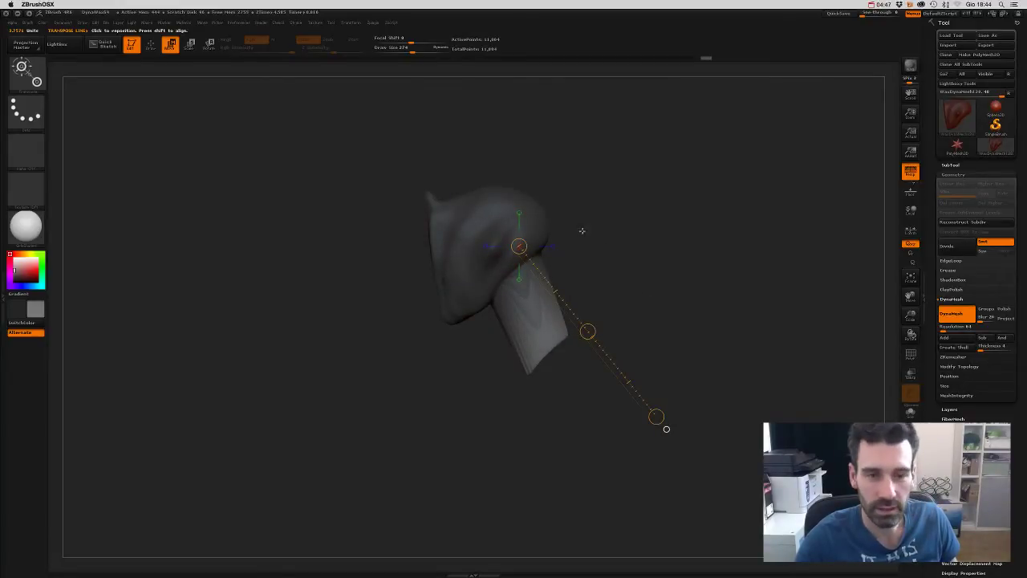
- Clear the head-and-neck mask and turn on PolyF to show the red polygroup wireframe
key("q")
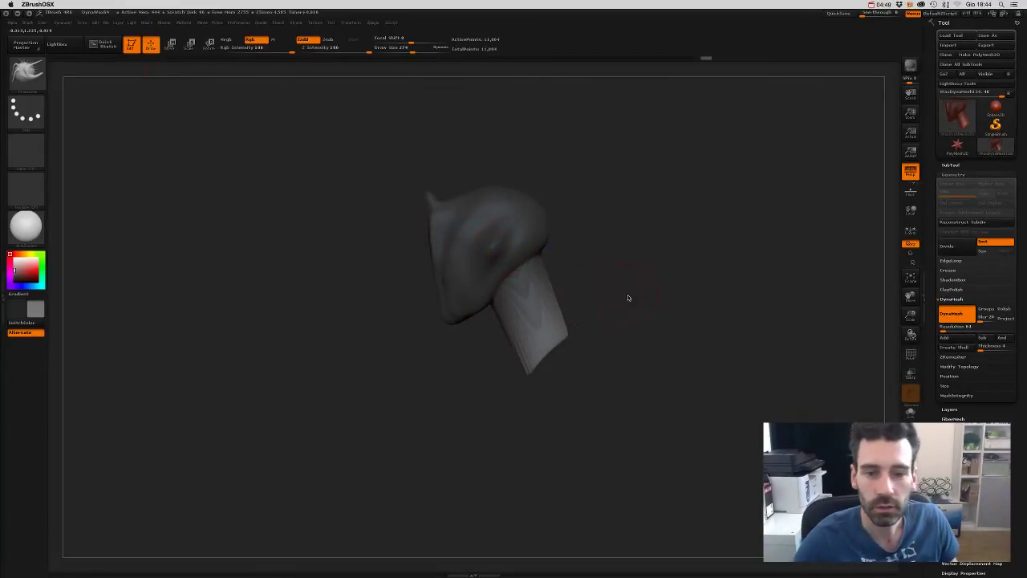
left_click_drag(629, 298, 612, 206)
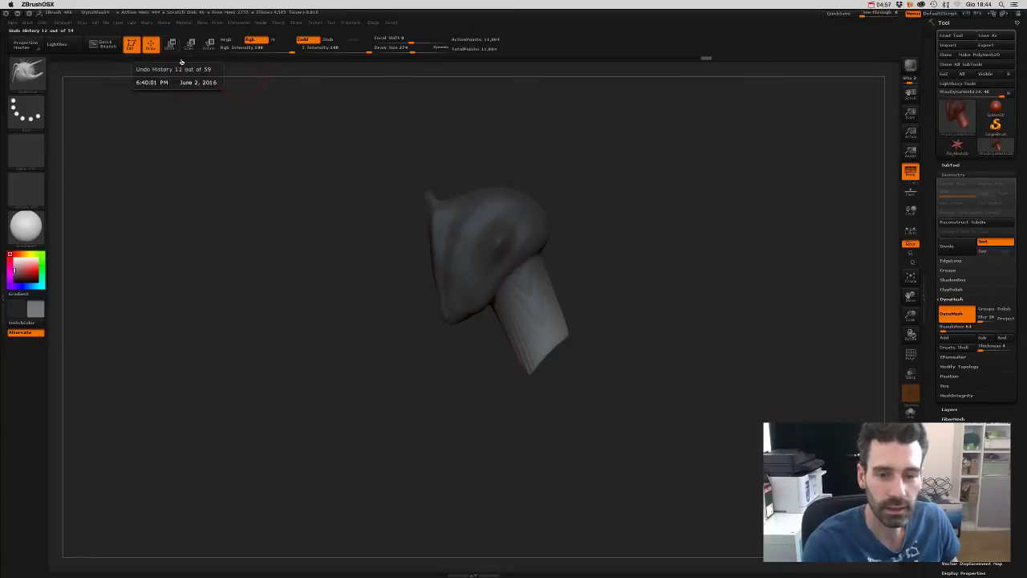
left_click_drag(631, 297, 560, 280)
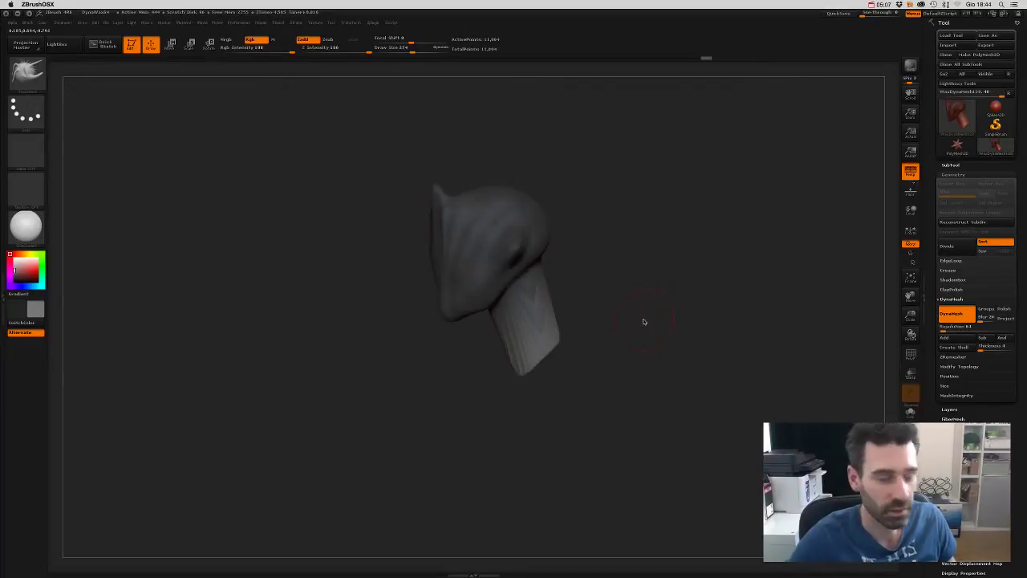
key("b")
key("s")
key("t")
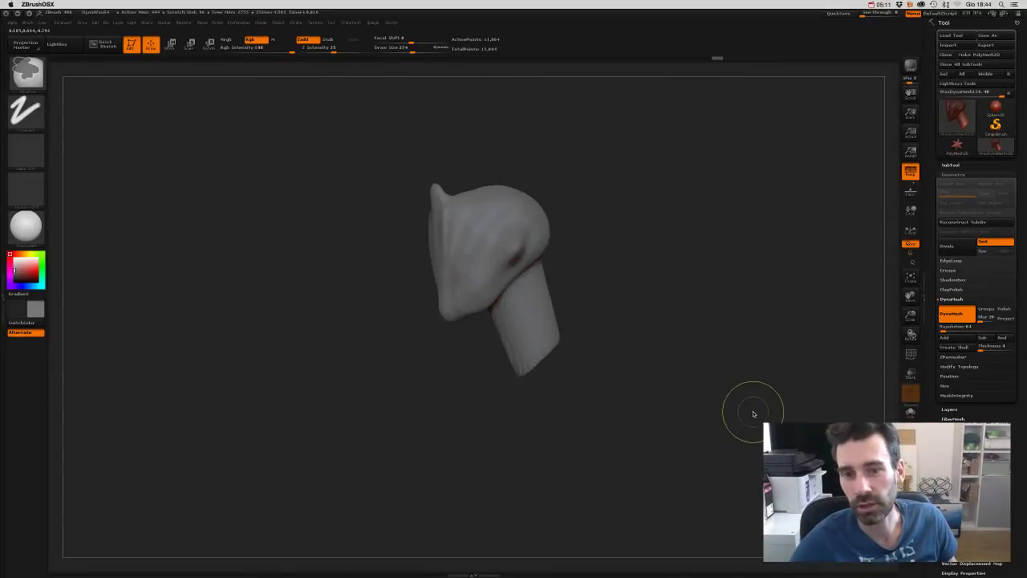
key("b")
key("s")
key("t")
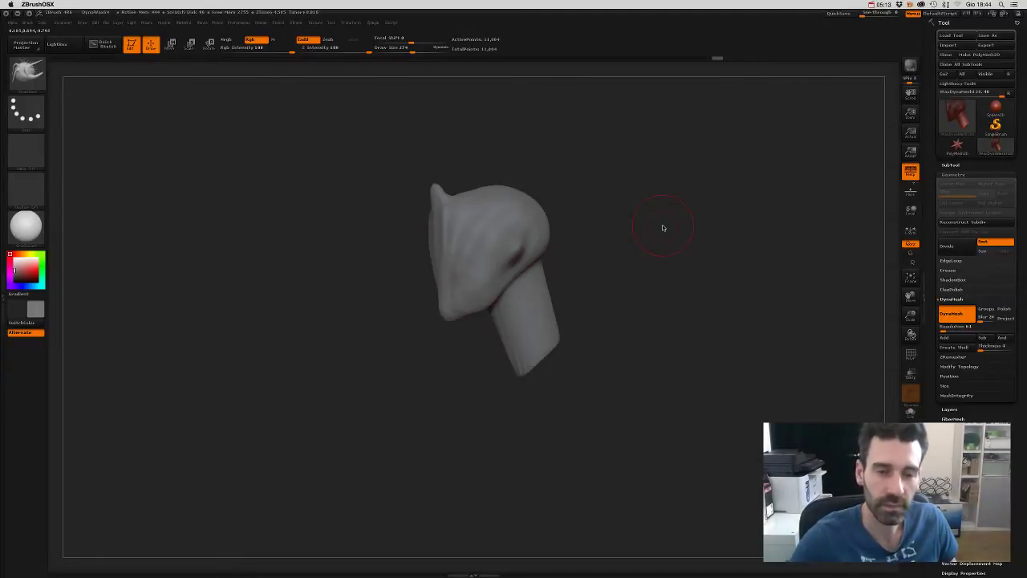
left_click_drag(660, 293, 612, 266)
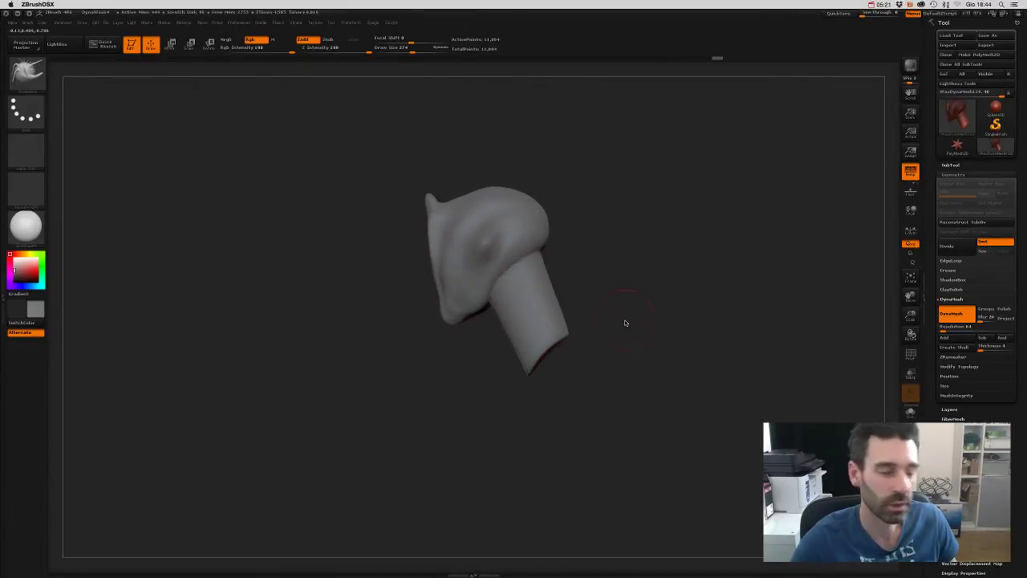
left_click(911, 354)
- Re-DynaMesh the hooded head and extruded neck into one even mesh, checking the neck join
mouse_move(655, 314)
left_mouse_down()
mouse_move(672, 408)
mouse_move(711, 367)
mouse_move(663, 274)
mouse_move(672, 292)
mouse_move(649, 300)
mouse_move(682, 302)
left_mouse_up()
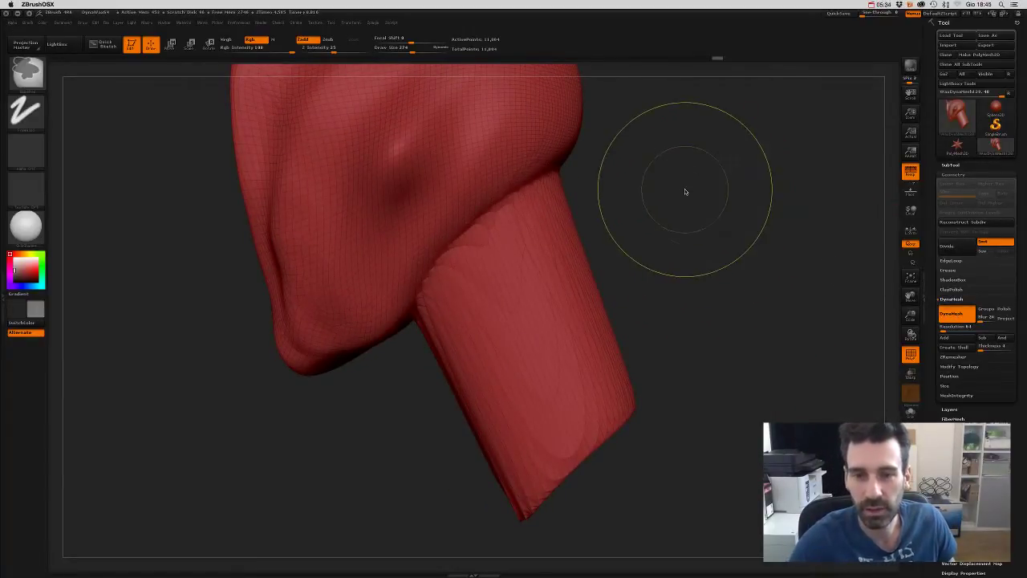
left_click_drag(683, 172, 748, 276, "ctrl+shift")
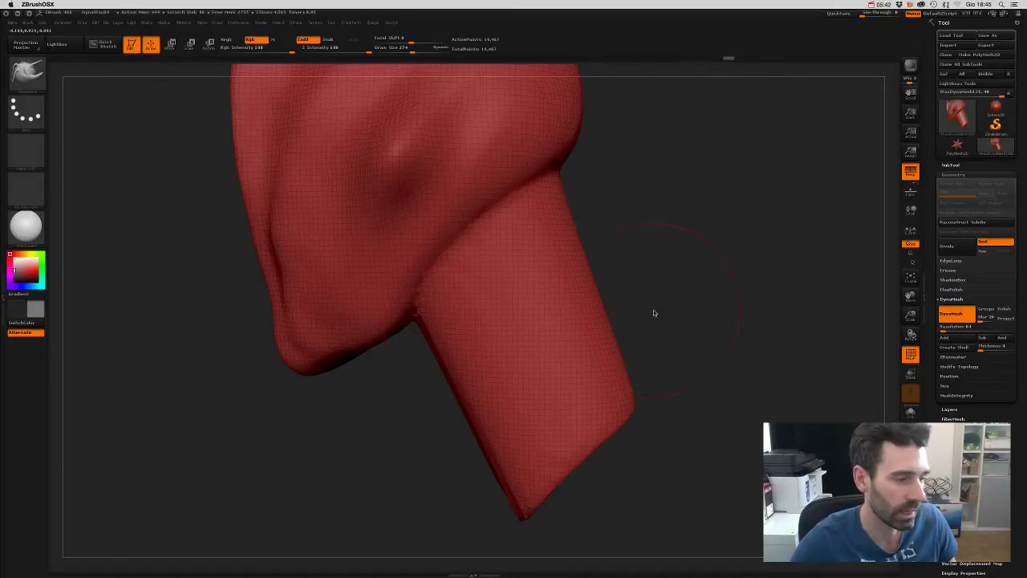
mouse_move(703, 298)
left_mouse_down("alt")
mouse_move(680, 241)
mouse_move(691, 332)
mouse_move(667, 202)
mouse_move(659, 268)
mouse_move(698, 279)
left_mouse_up("alt")
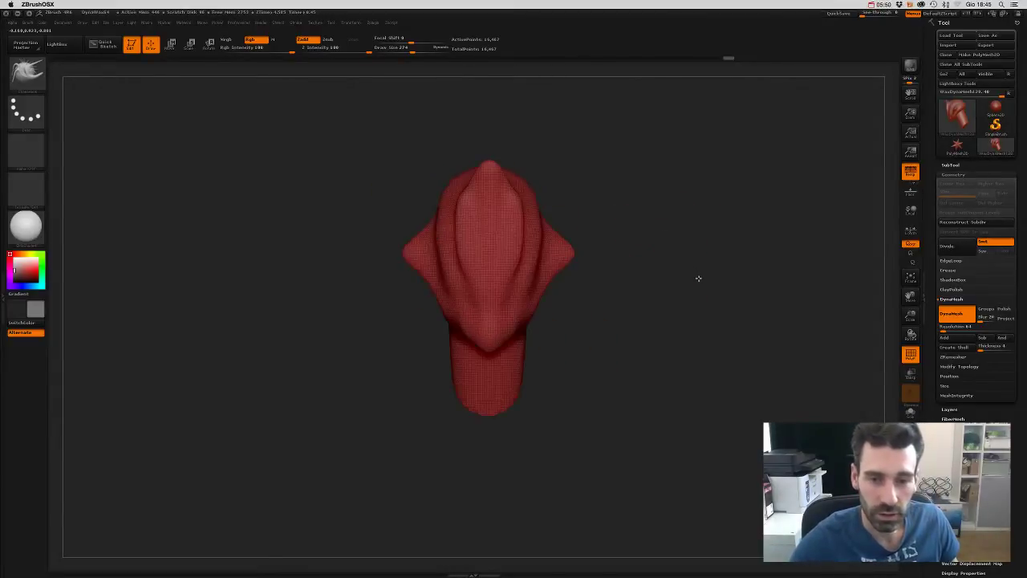
- Pick a Move brush at size 517 and pull the neck base out into wide shoulders
left_click(27, 73)
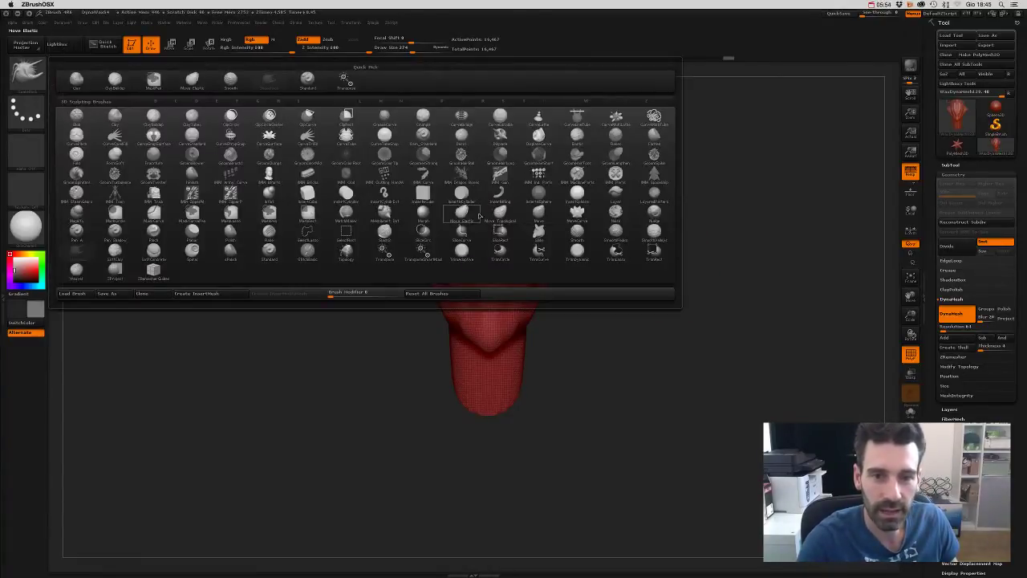
left_click(464, 215)
key("s")
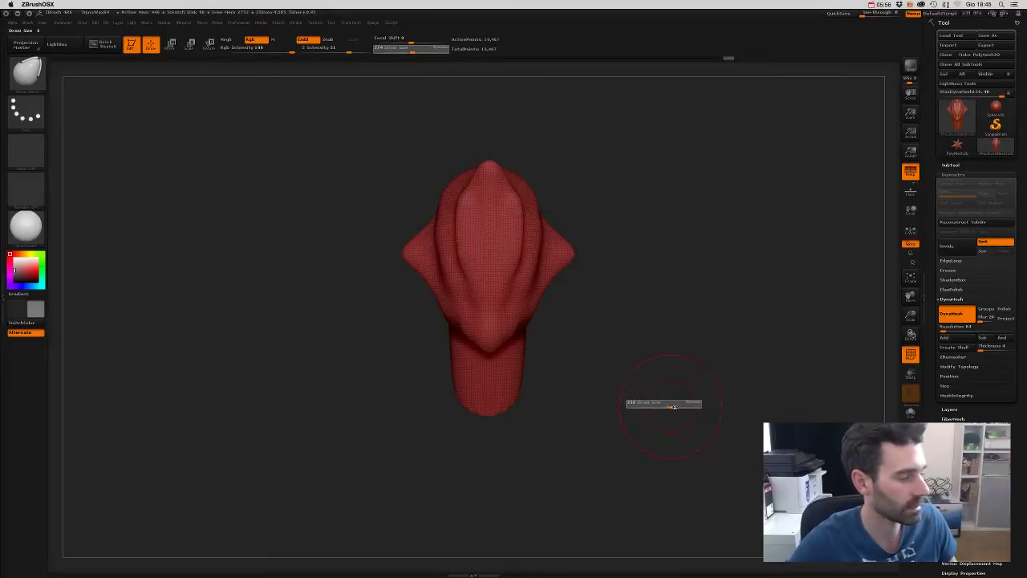
mouse_move(666, 403)
left_mouse_down()
mouse_move(692, 412)
mouse_move(671, 372)
mouse_move(585, 371)
left_mouse_up()
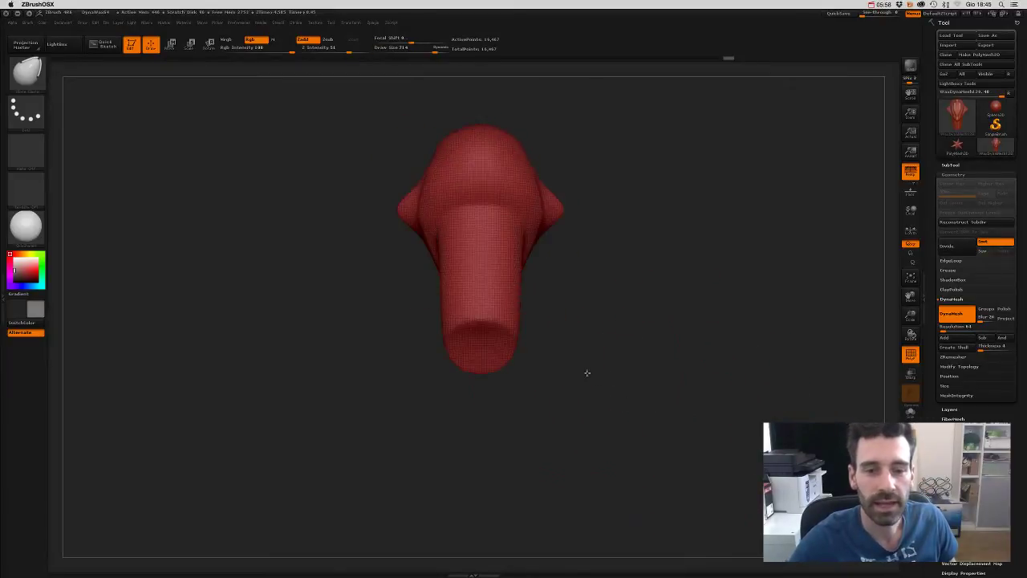
mouse_move(513, 340)
left_mouse_down()
mouse_move(595, 370)
mouse_move(541, 339)
mouse_move(594, 349)
mouse_move(554, 350)
left_mouse_up()
key("ctrl+z")
key("s")
mouse_move(650, 362)
left_mouse_down()
mouse_move(711, 355)
mouse_move(624, 348)
mouse_move(646, 345)
left_mouse_up()
mouse_move(562, 344)
left_mouse_down()
mouse_move(602, 356)
mouse_move(591, 351)
left_mouse_up()
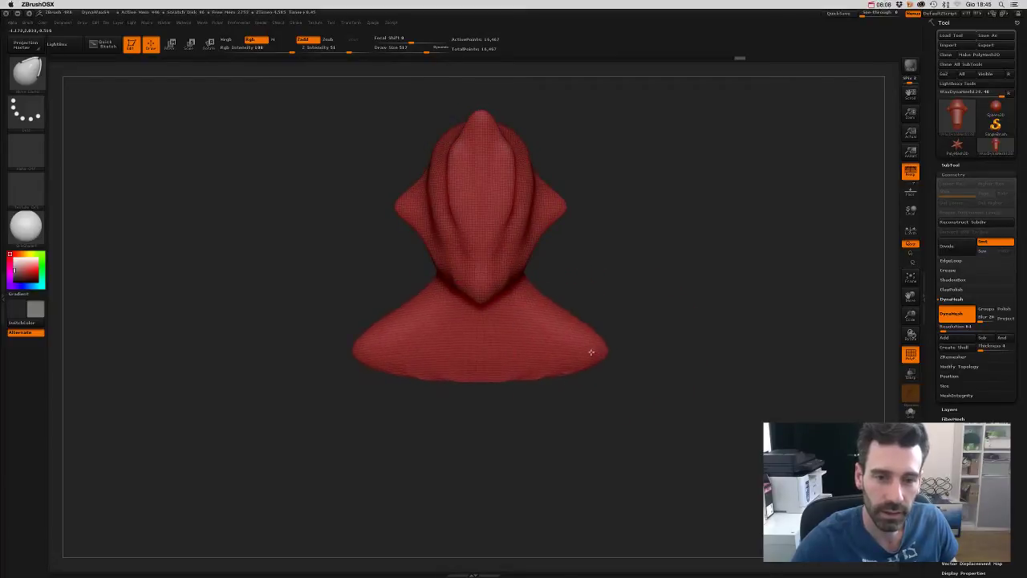
left_click_drag(655, 342, 683, 343)
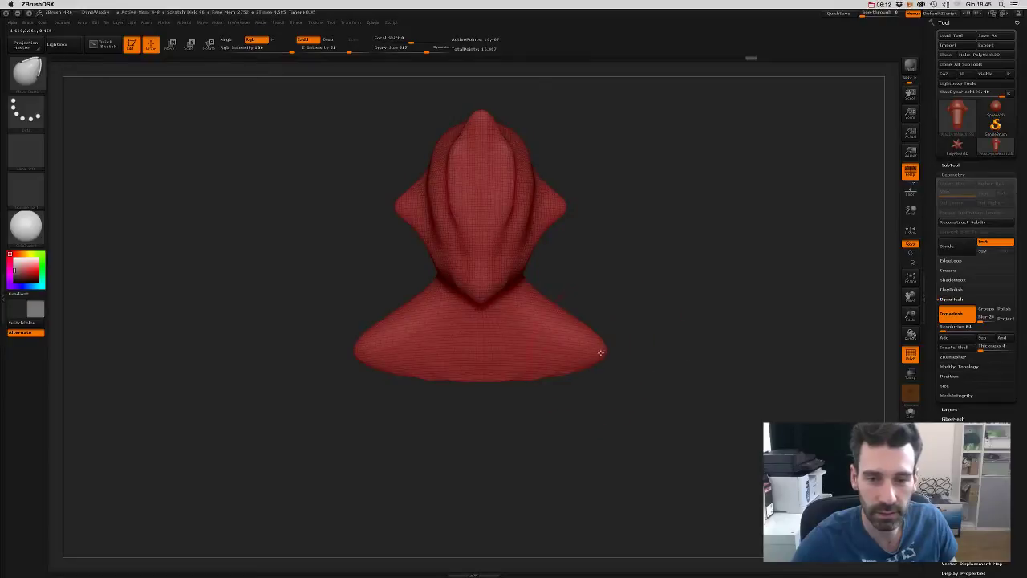
mouse_move(600, 353)
left_mouse_down()
mouse_move(676, 371)
mouse_move(642, 367)
left_mouse_up()
- Re-DynaMesh at finer resolution and stretch the lower body into a broad, rounded base
key("b")
key("c")
key("b")
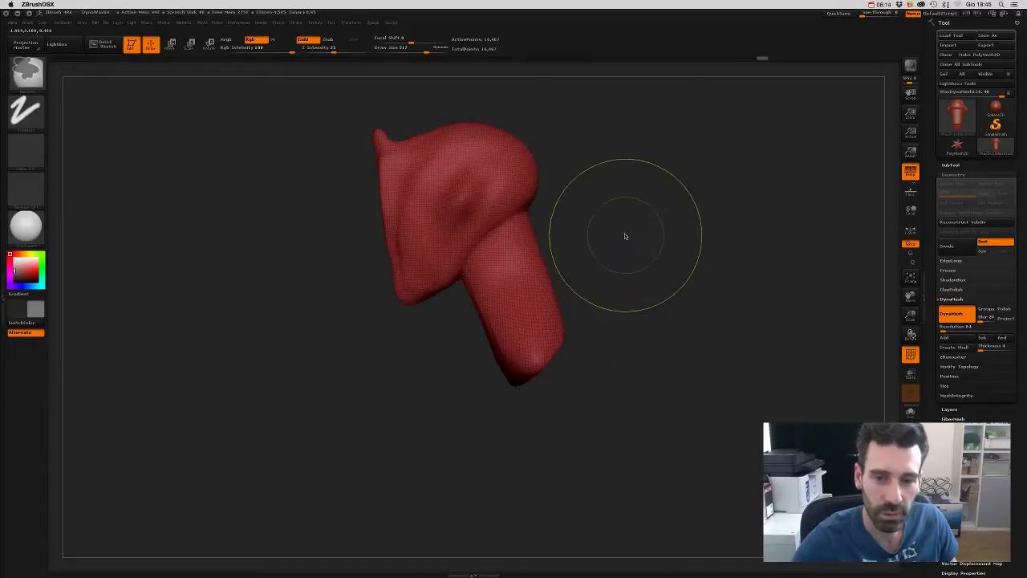
mouse_move(625, 236)
left_mouse_down("ctrl")
mouse_move(694, 353)
mouse_move(651, 348)
mouse_move(672, 319)
mouse_move(672, 243)
mouse_move(652, 324)
left_mouse_up("ctrl")
key("s")
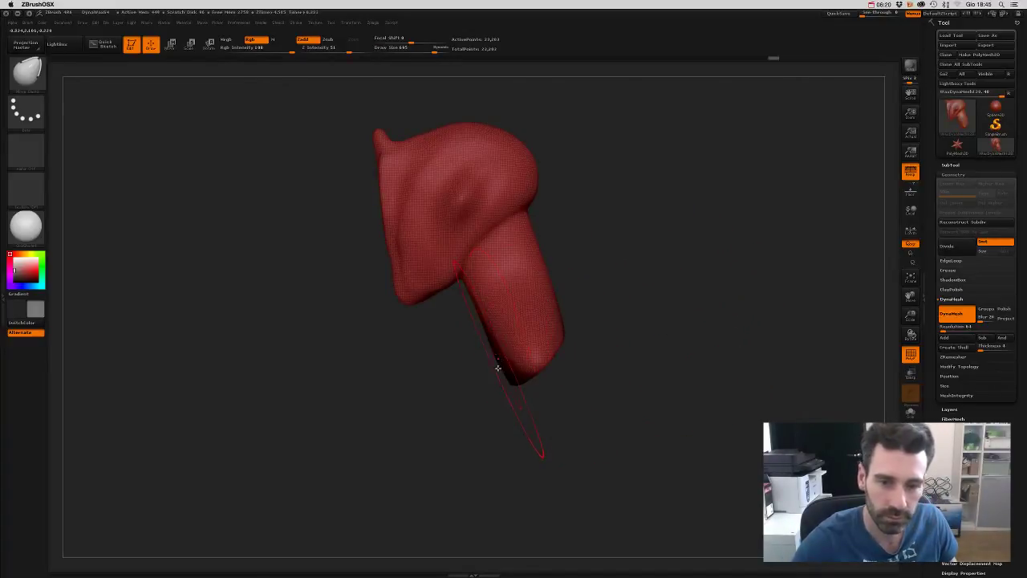
mouse_move(498, 368)
left_mouse_down()
mouse_move(472, 423)
mouse_move(493, 385)
mouse_move(486, 399)
mouse_move(491, 388)
mouse_move(655, 423)
mouse_move(704, 417)
left_mouse_up()
left_click_drag(488, 434, 490, 516)
left_click_drag(541, 472, 548, 514)
left_click_drag(554, 442, 574, 462)
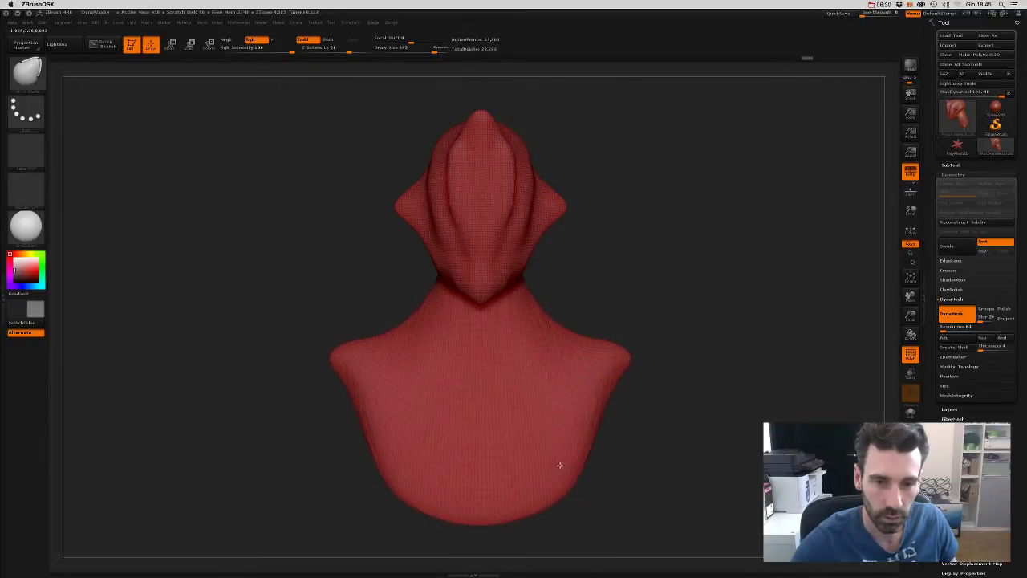
left_click_drag(649, 447, 586, 335)
key("b")
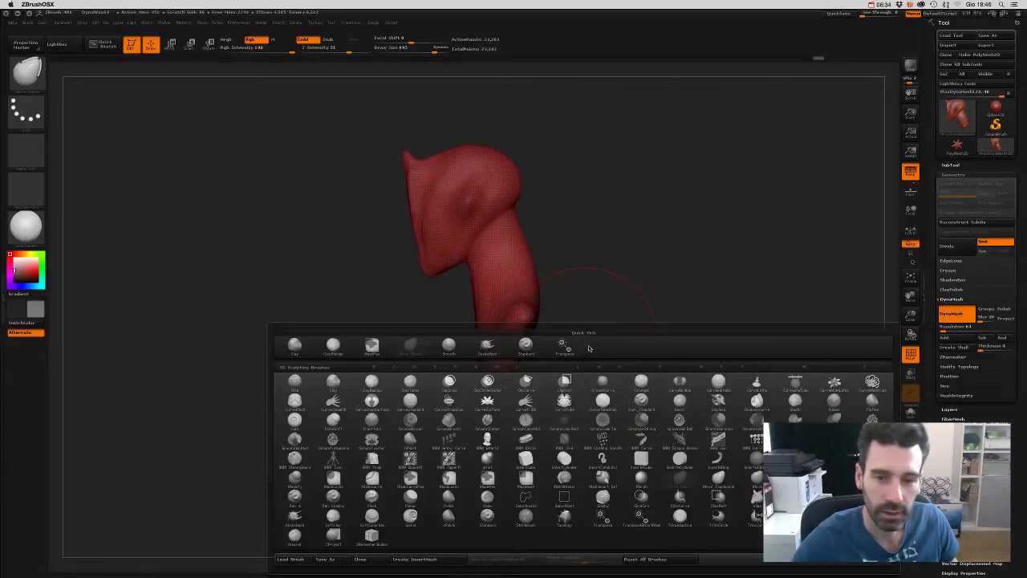
- Push the lower bust outward with Move Topological and re-DynaMesh, creasing the head from the shoulders
left_click(738, 486)
mouse_move(464, 354)
left_mouse_down()
mouse_move(479, 396)
mouse_move(455, 392)
mouse_move(564, 436)
mouse_move(535, 356)
mouse_move(551, 339)
left_mouse_up()
mouse_move(516, 375)
left_mouse_down()
mouse_move(514, 394)
mouse_move(496, 366)
left_mouse_up()
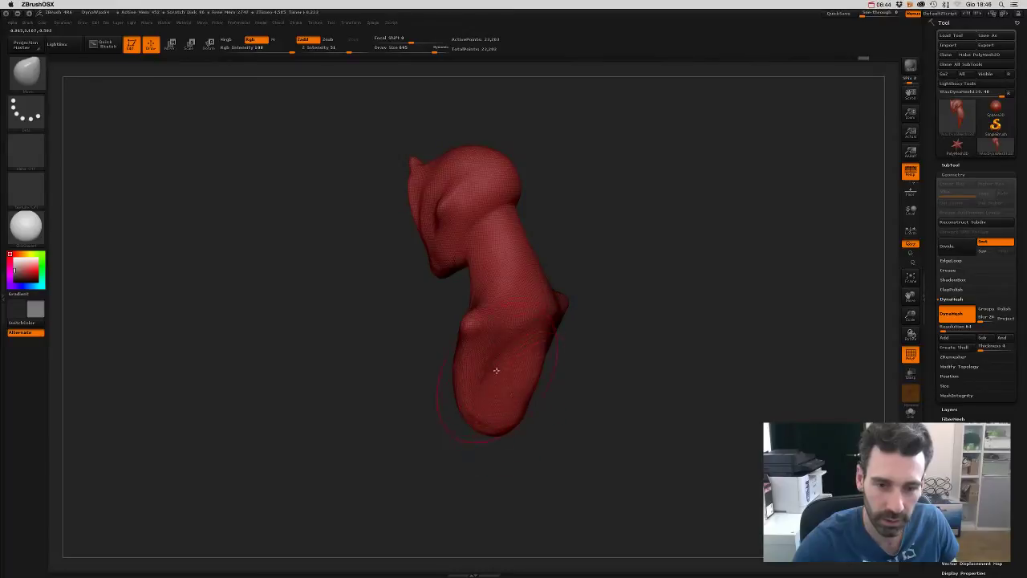
left_click_drag(578, 374, 500, 379)
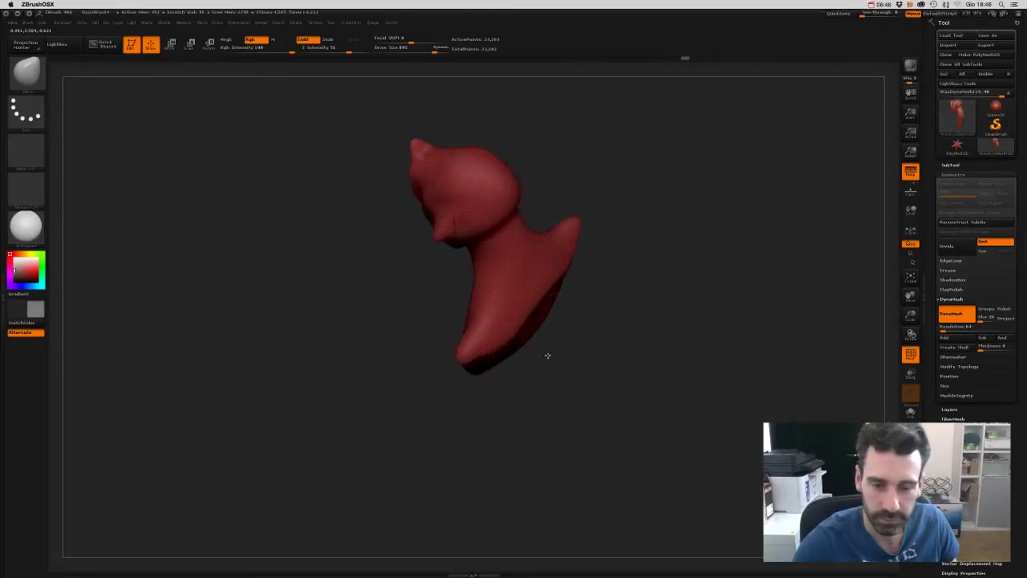
left_click_drag(547, 355, 553, 316)
mouse_move(592, 394)
left_mouse_down()
mouse_move(618, 367)
mouse_move(655, 361)
mouse_move(536, 355)
mouse_move(502, 378)
mouse_move(593, 390)
mouse_move(581, 383)
left_mouse_up()
left_click_drag(599, 305, 667, 408, "ctrl")
mouse_move(596, 355)
left_mouse_down()
mouse_move(642, 360)
mouse_move(626, 348)
left_mouse_up()
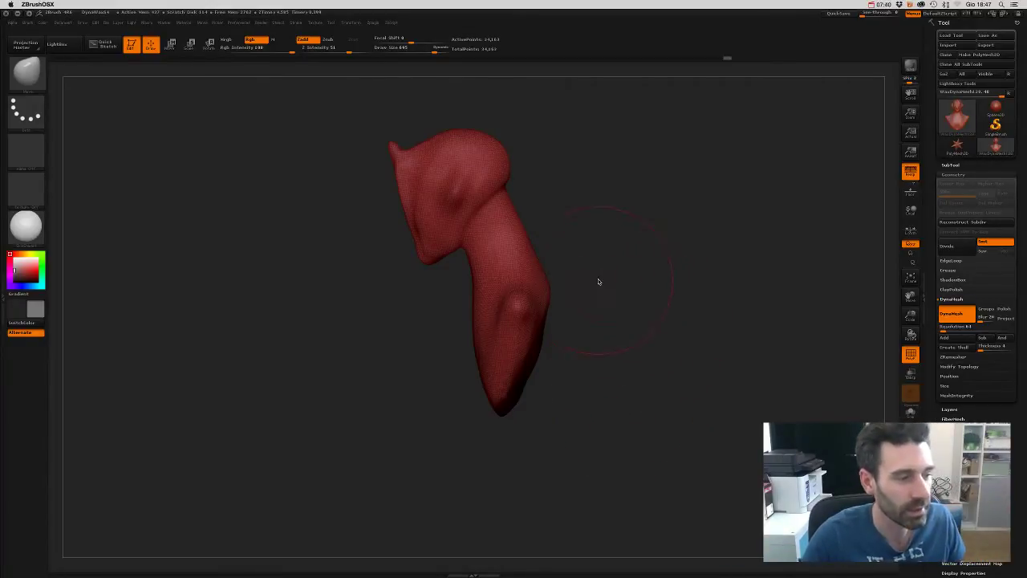
- Reduce the brush size and orbit the bust to inspect it from several angles
mouse_move(599, 281)
left_mouse_down()
mouse_move(627, 275)
mouse_move(603, 282)
mouse_move(541, 245)
left_mouse_up()
key("s")
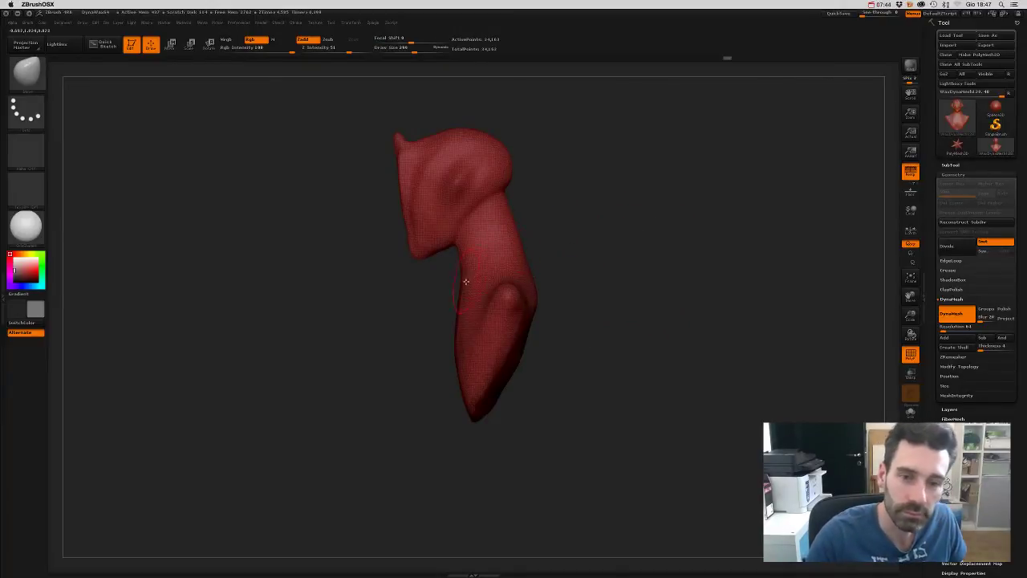
left_click_drag(631, 257, 688, 259)
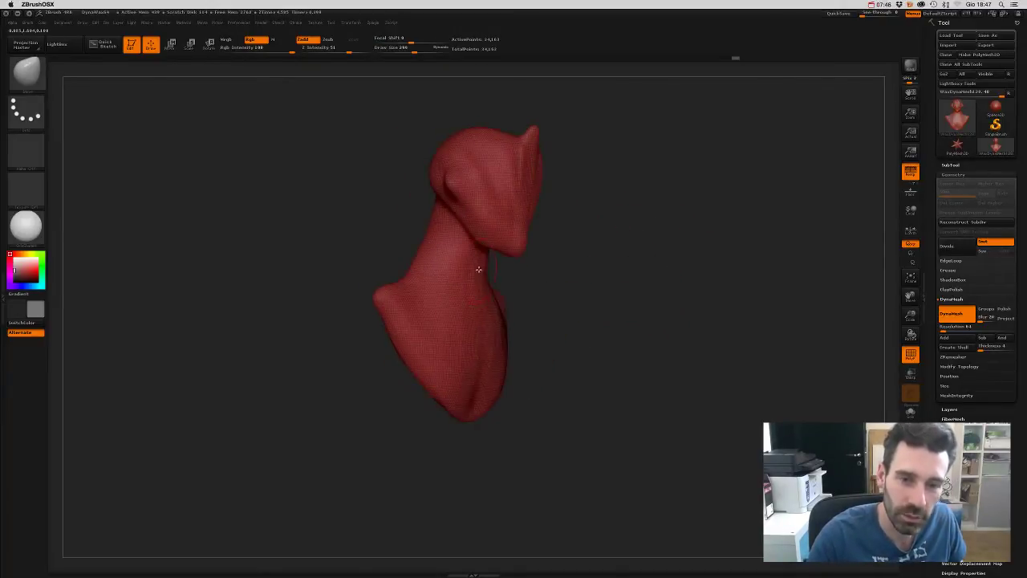
mouse_move(555, 301)
left_mouse_down()
mouse_move(495, 306)
mouse_move(537, 291)
mouse_move(475, 288)
left_mouse_up()
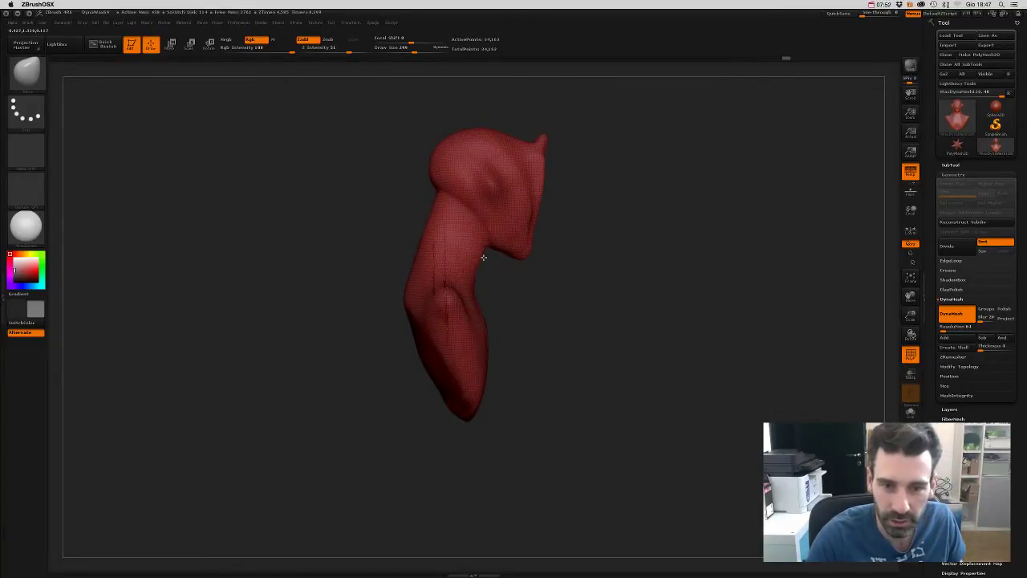
left_click_drag(491, 270, 586, 274)
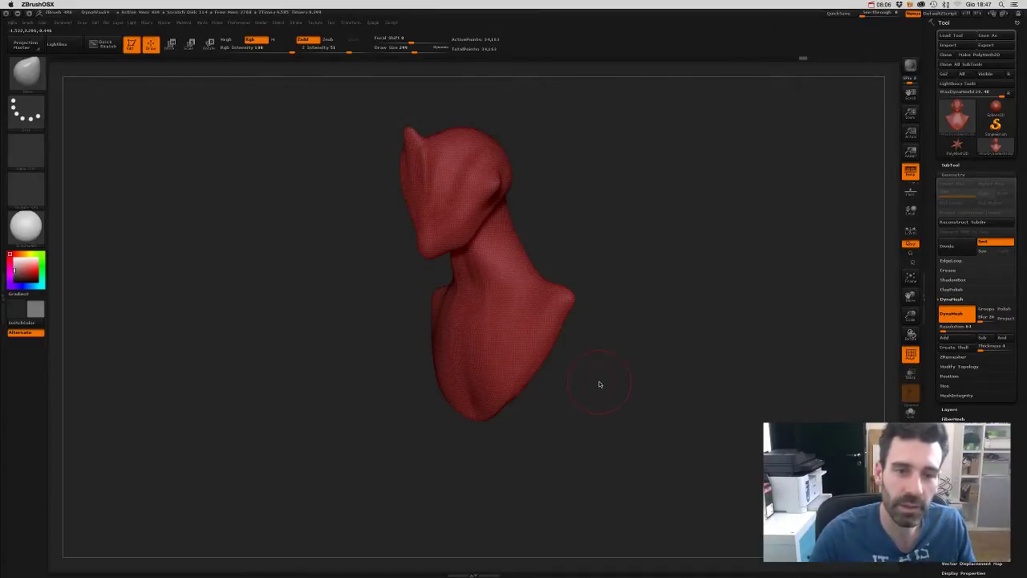
key("b")
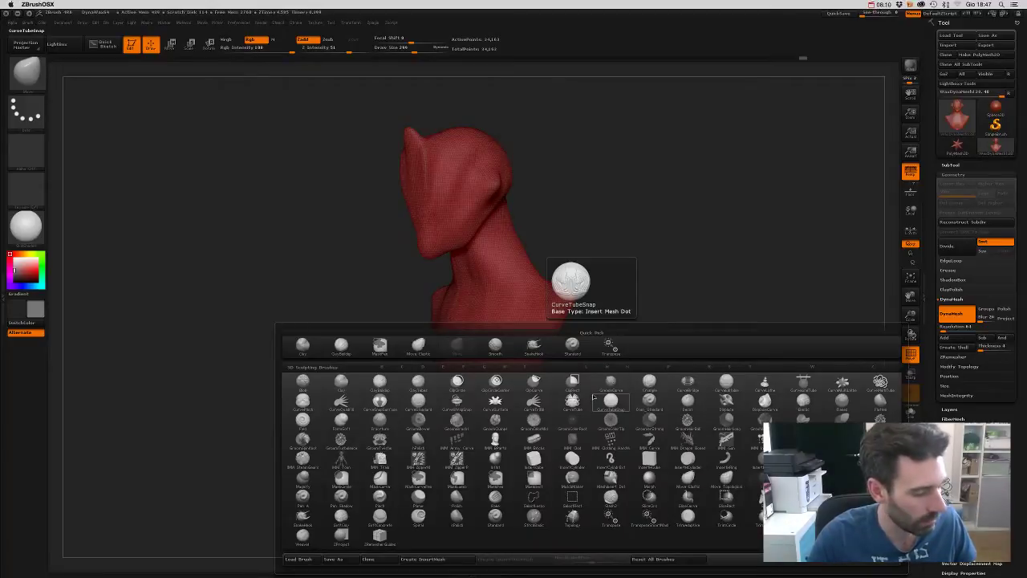
- Choose the Clay brush, then switch to ClayBuildup
key("c")
left_click(594, 397)
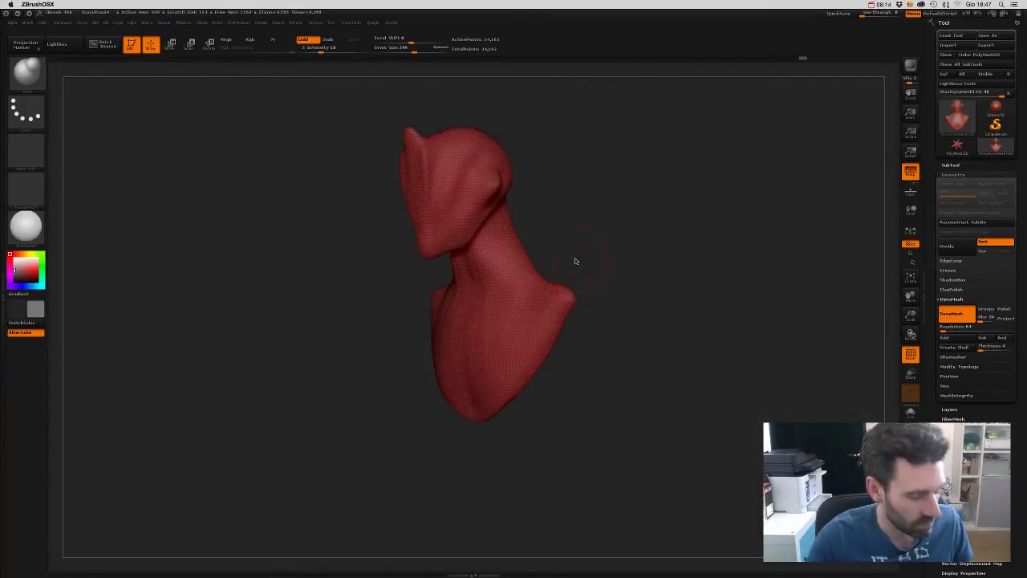
key("b")
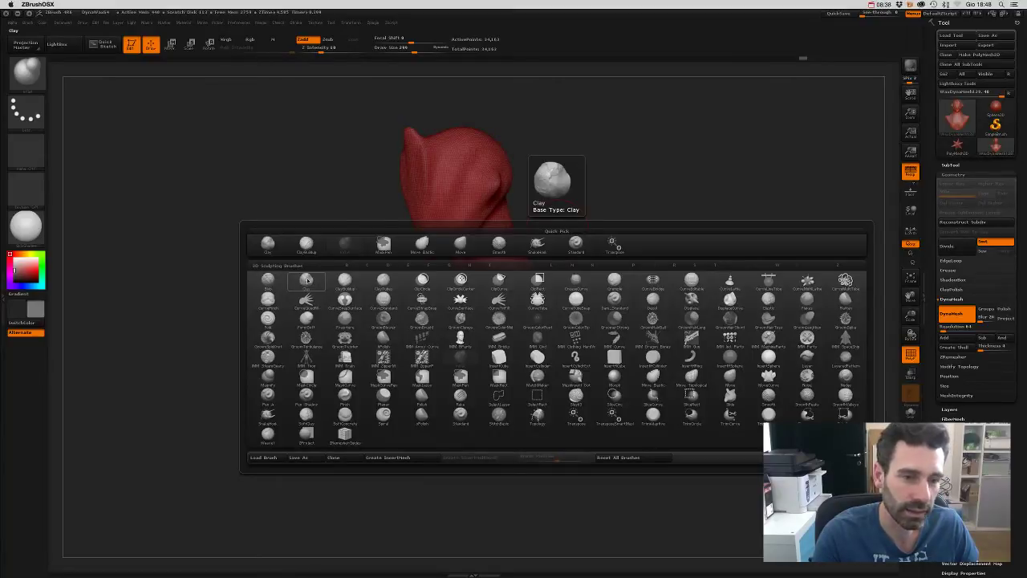
left_click(308, 278)
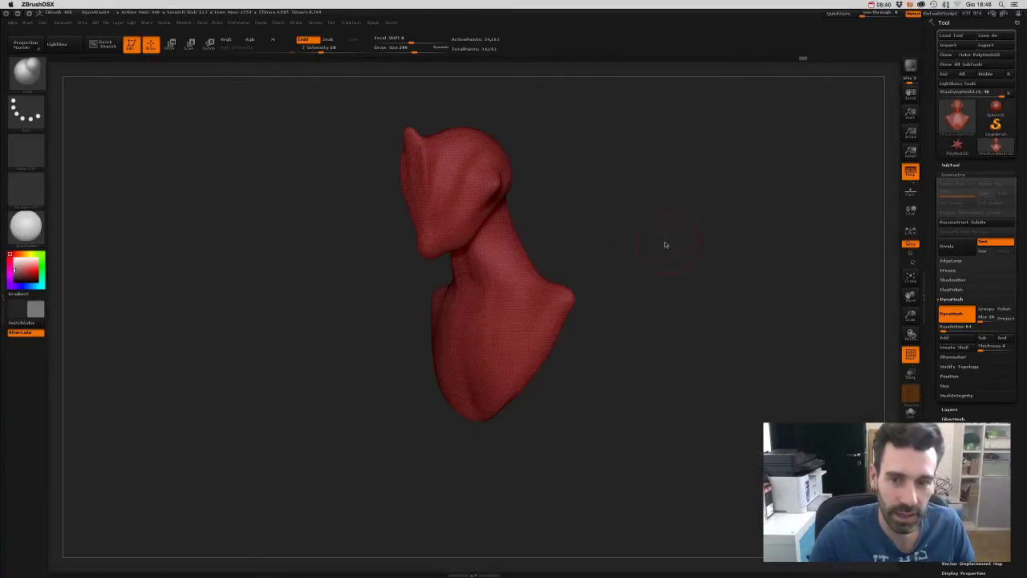
key("b")
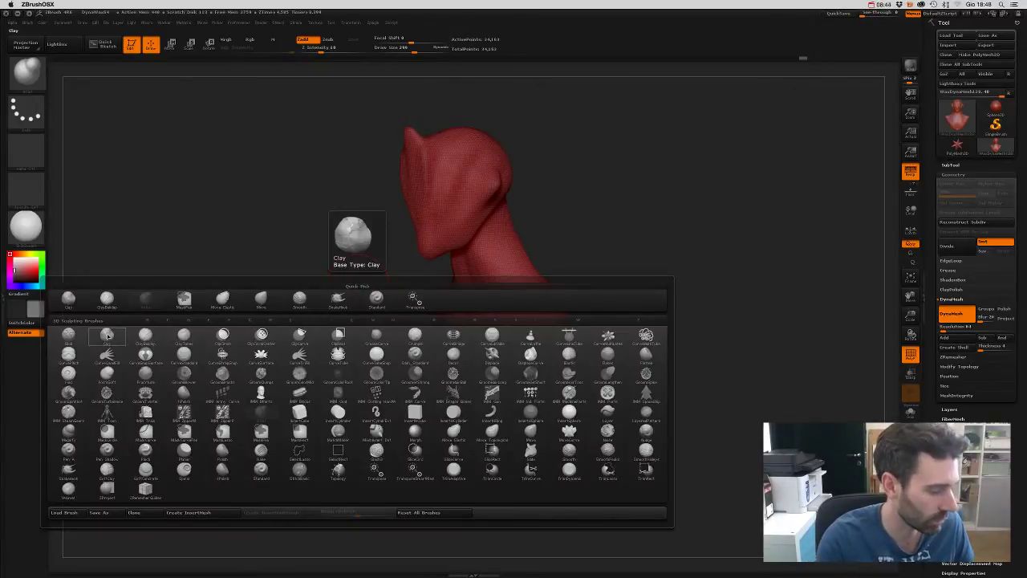
key("c")
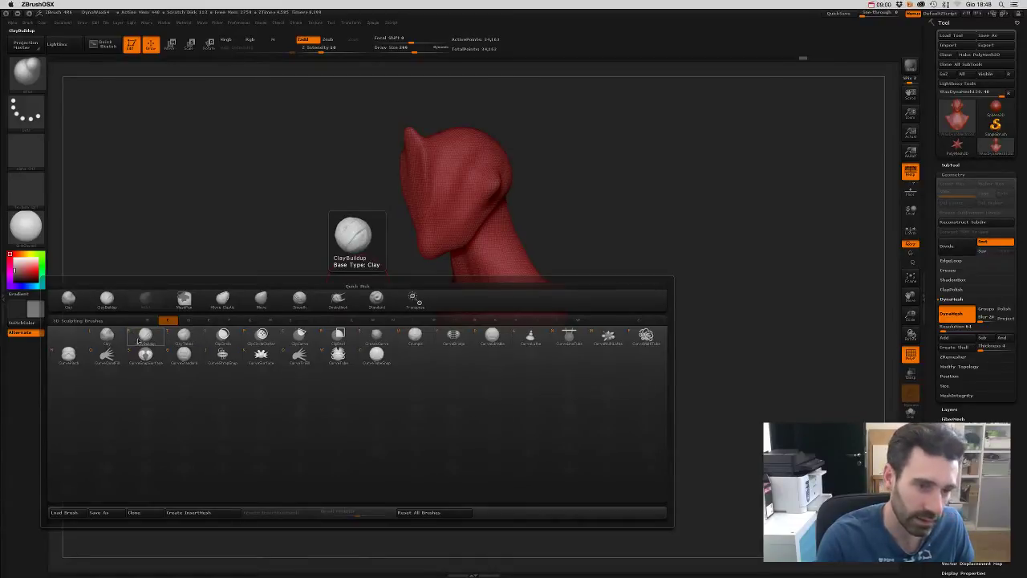
left_click(141, 336)
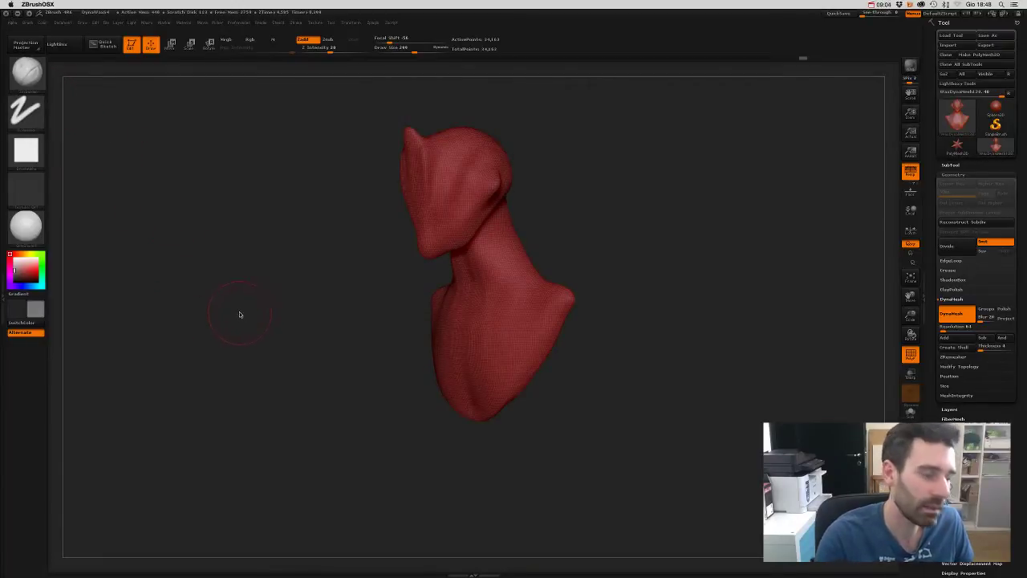
- Hide the PolyFrame wireframe with Shift+F and pick a spray-stroke clay brush
key("shift+f")
key("b")
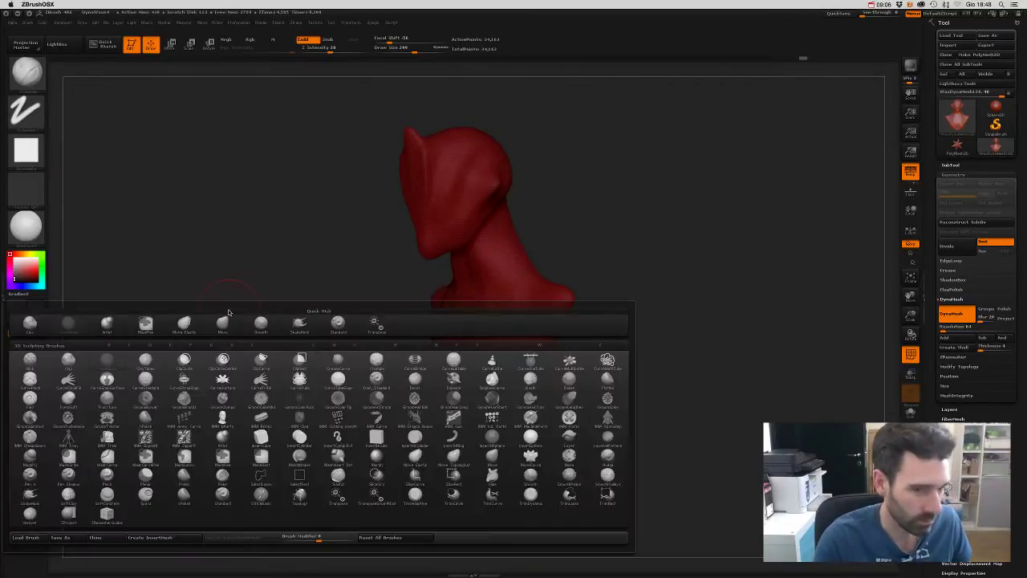
key("b")
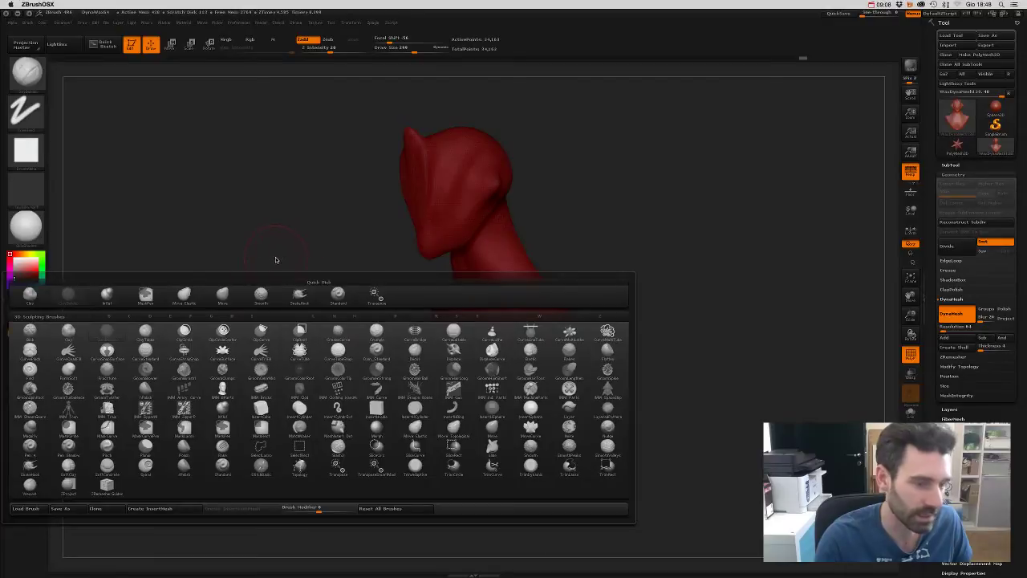
key("c")
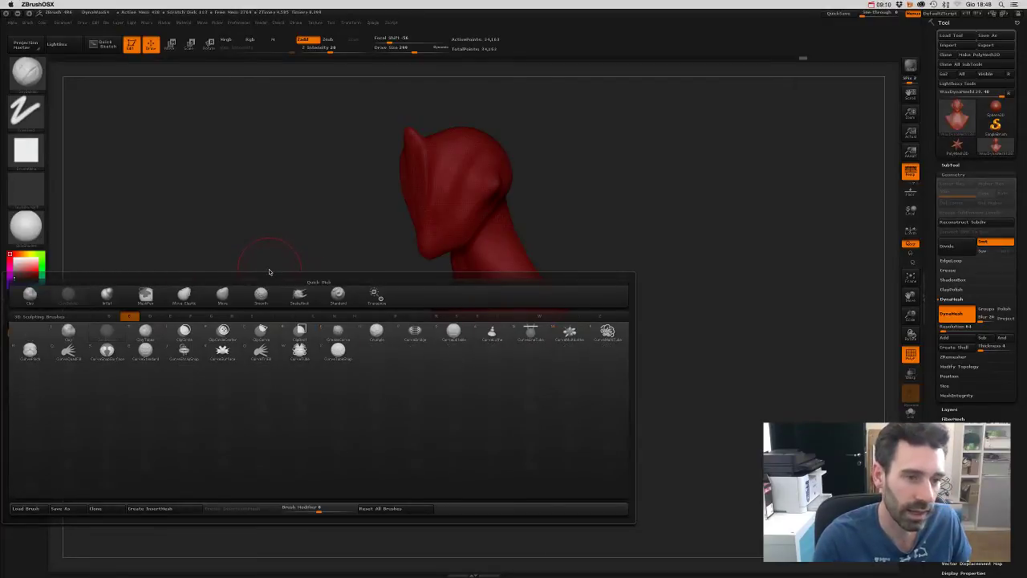
key("s")
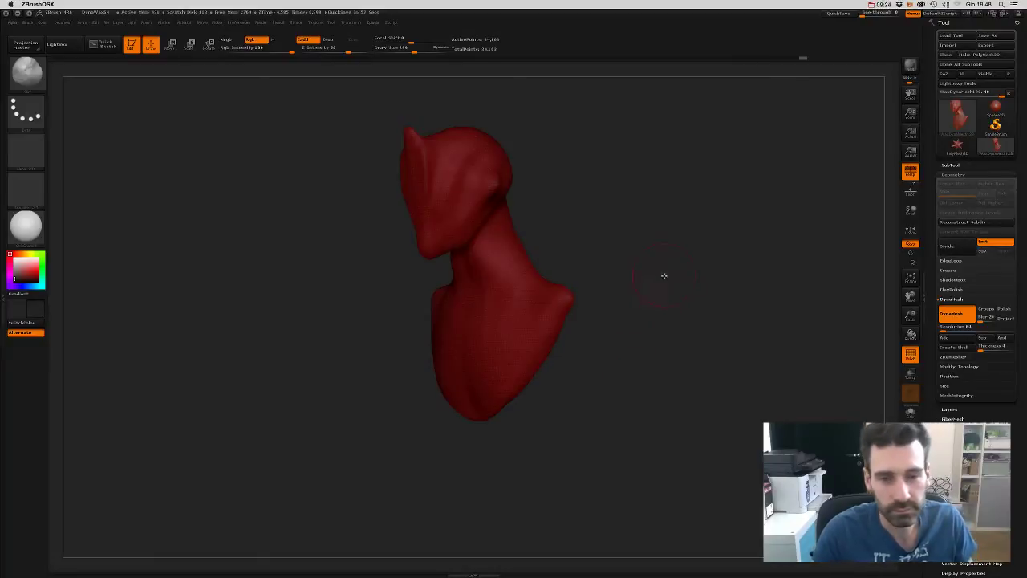
- Cycle through brushes with the B-C-B, B-D-S and B-C-B shortcuts, orbiting the bust between picks
left_click_drag(664, 276, 685, 273, "shift")
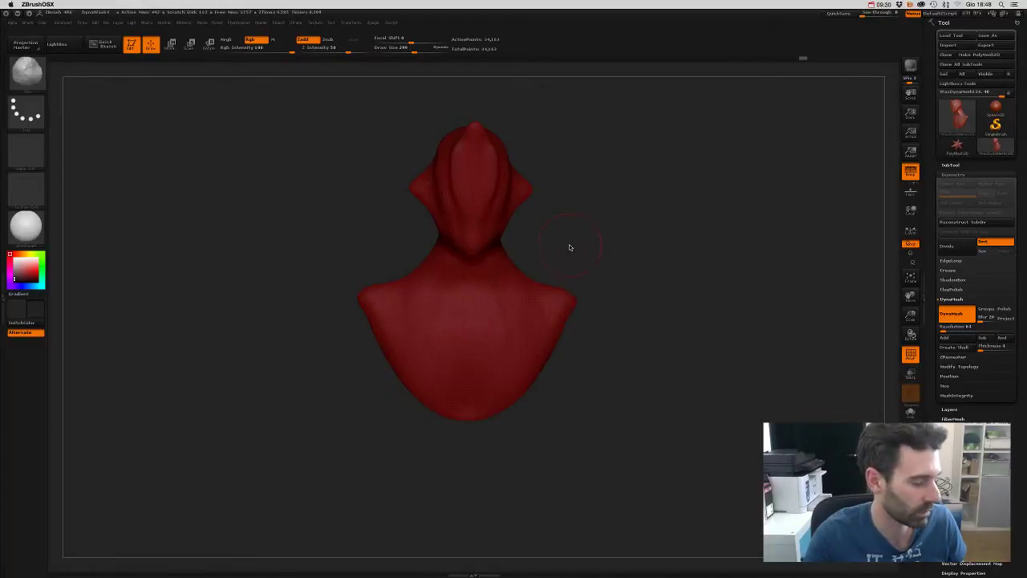
mouse_move(580, 241)
left_mouse_down()
mouse_move(564, 245)
mouse_move(581, 247)
left_mouse_up()
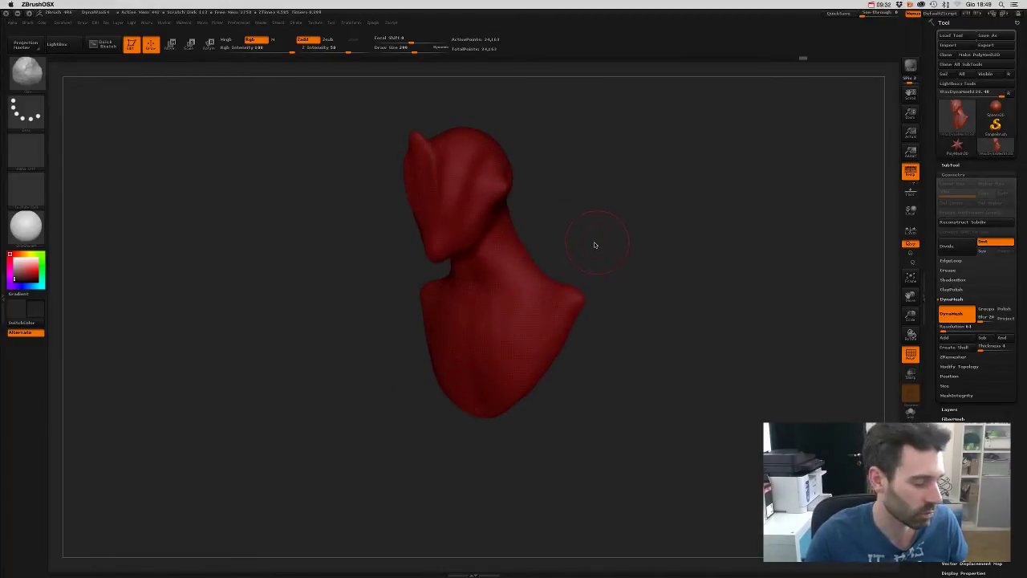
key("b")
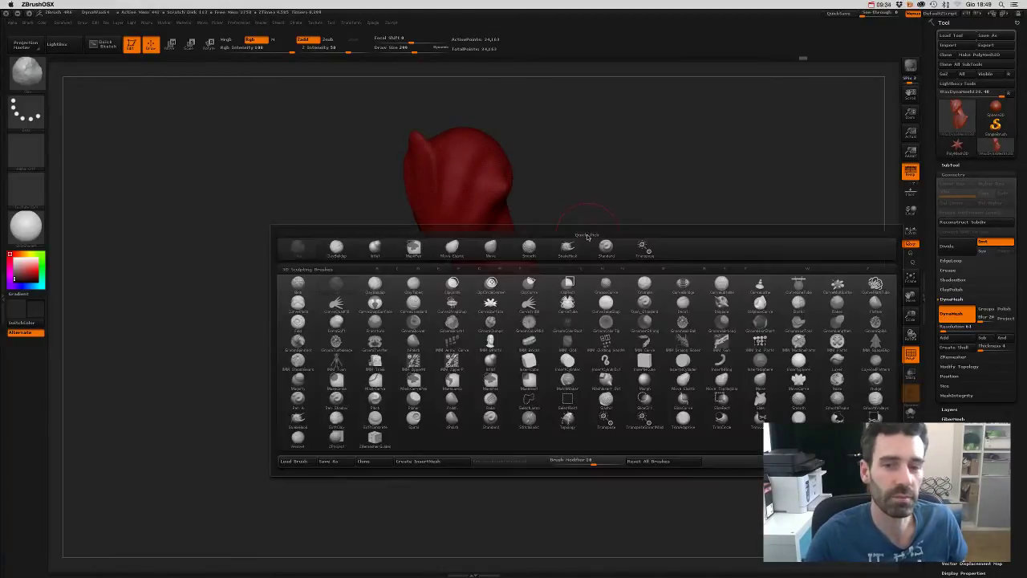
key("c")
key("b")
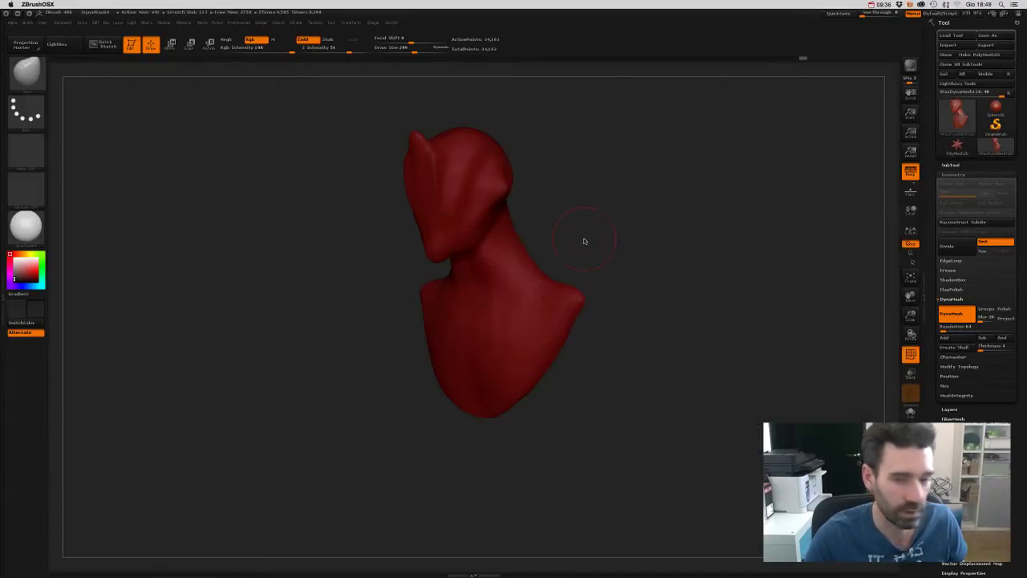
key("b")
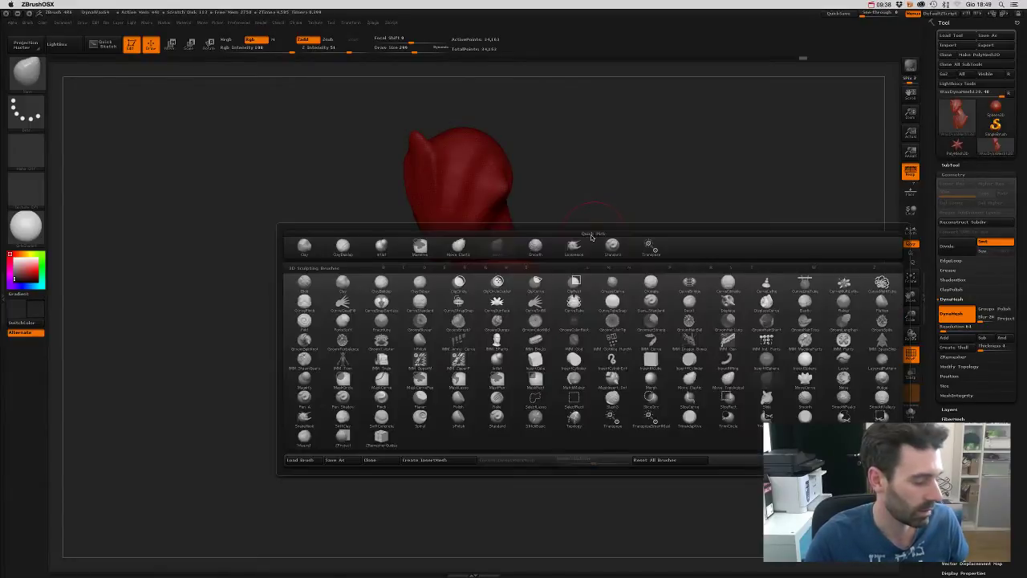
key("d")
key("s")
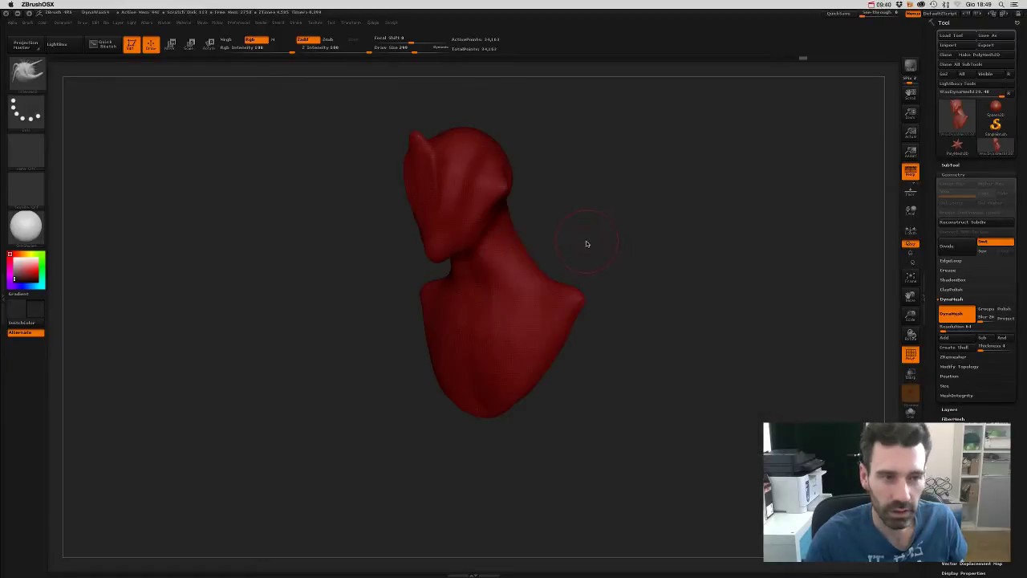
key("b")
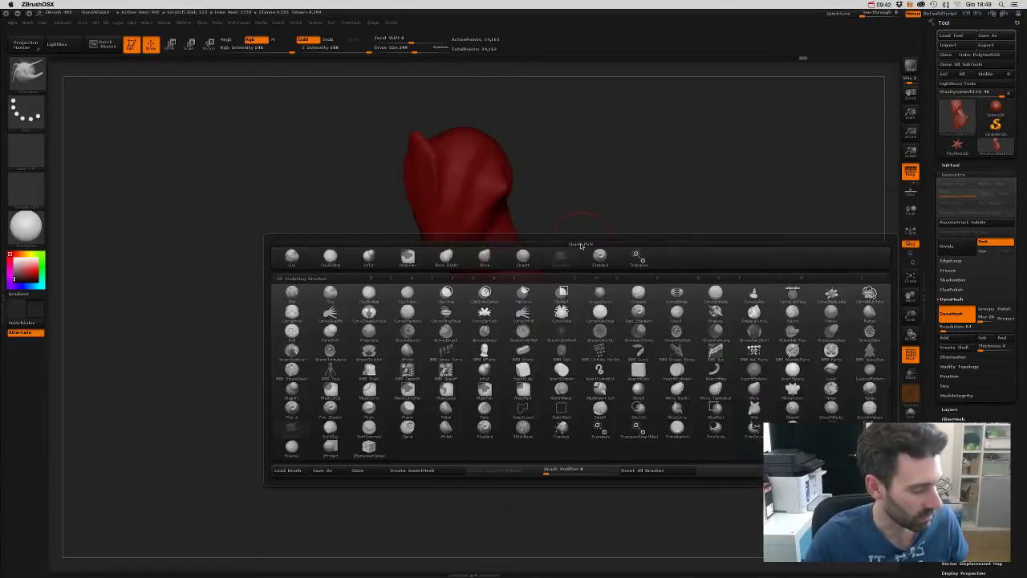
key("c")
key("b")
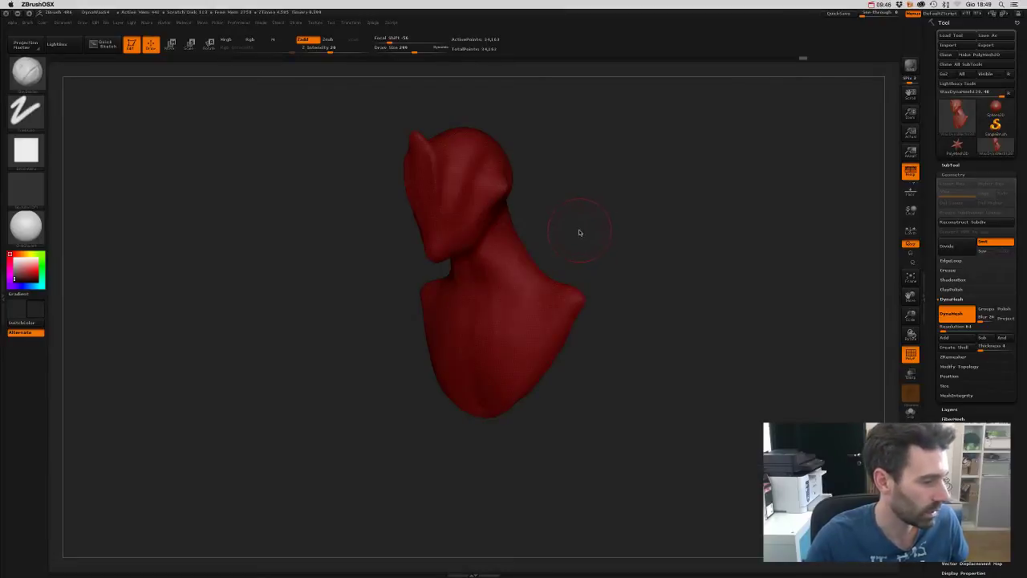
mouse_move(582, 243)
left_mouse_down()
mouse_move(591, 204)
mouse_move(573, 190)
mouse_move(581, 207)
mouse_move(568, 257)
left_mouse_up()
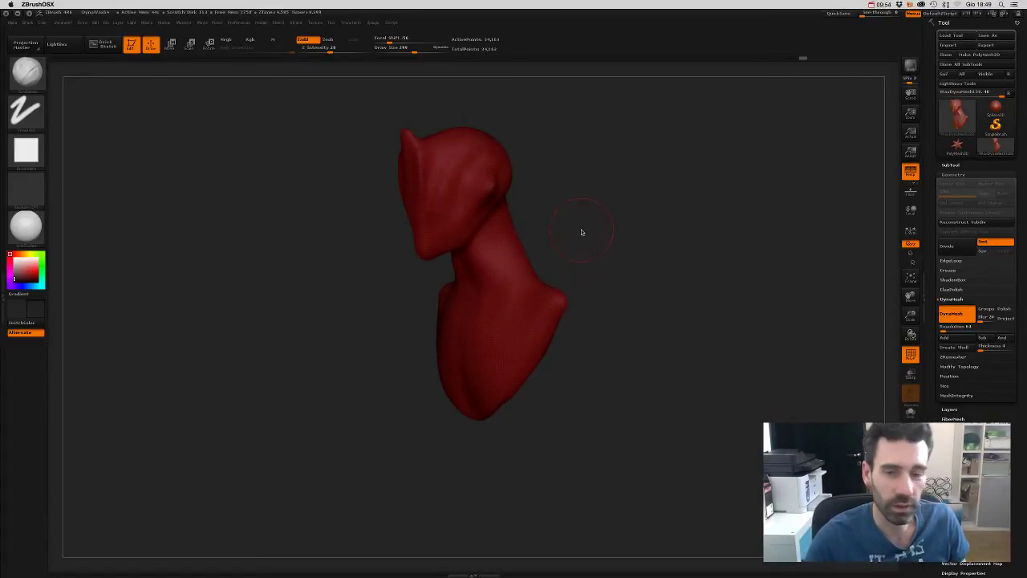
- Select the B-I-N brush and reshape the neck, pulling the shoulder up
key("b")
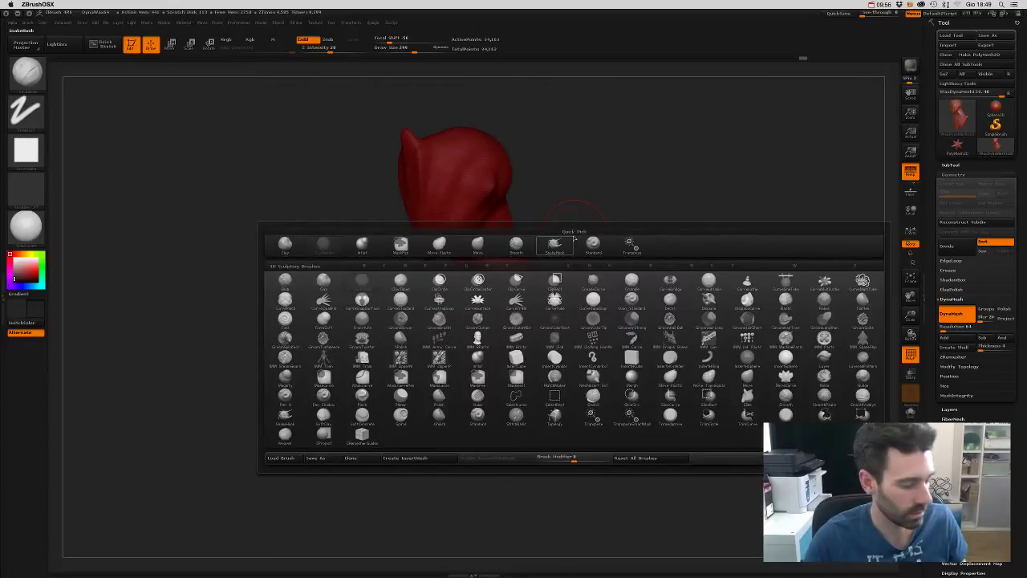
key("i")
key("n")
mouse_move(575, 229)
left_mouse_down()
mouse_move(570, 165)
mouse_move(514, 211)
left_mouse_up()
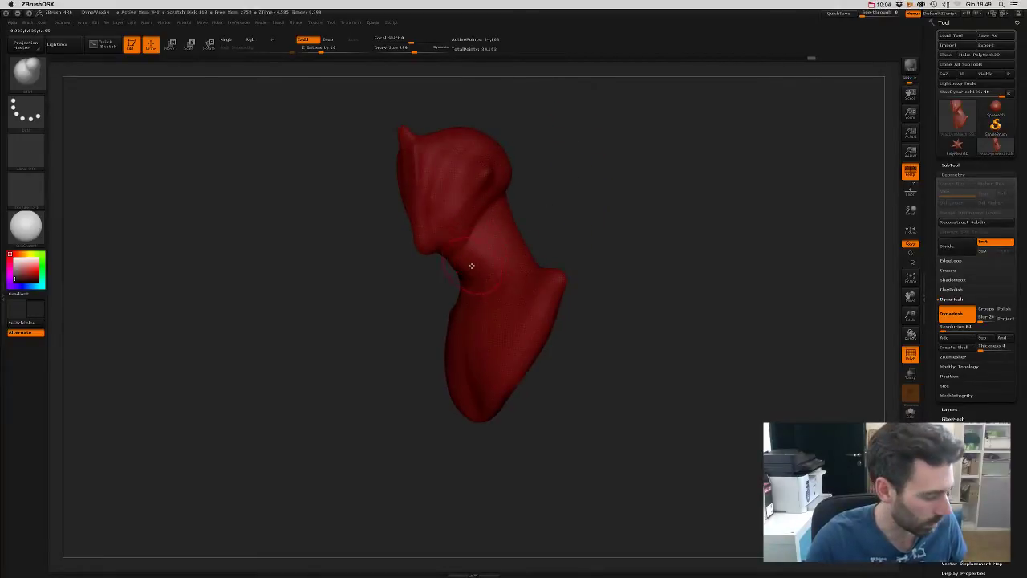
left_click_drag(566, 216, 557, 204)
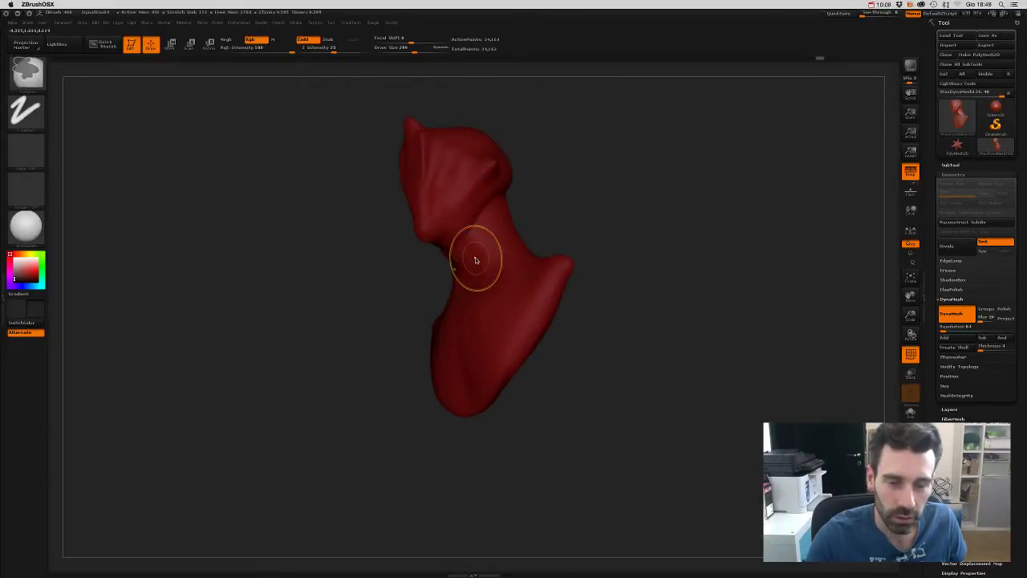
left_click_drag(521, 234, 585, 240)
left_click_drag(539, 292, 479, 289)
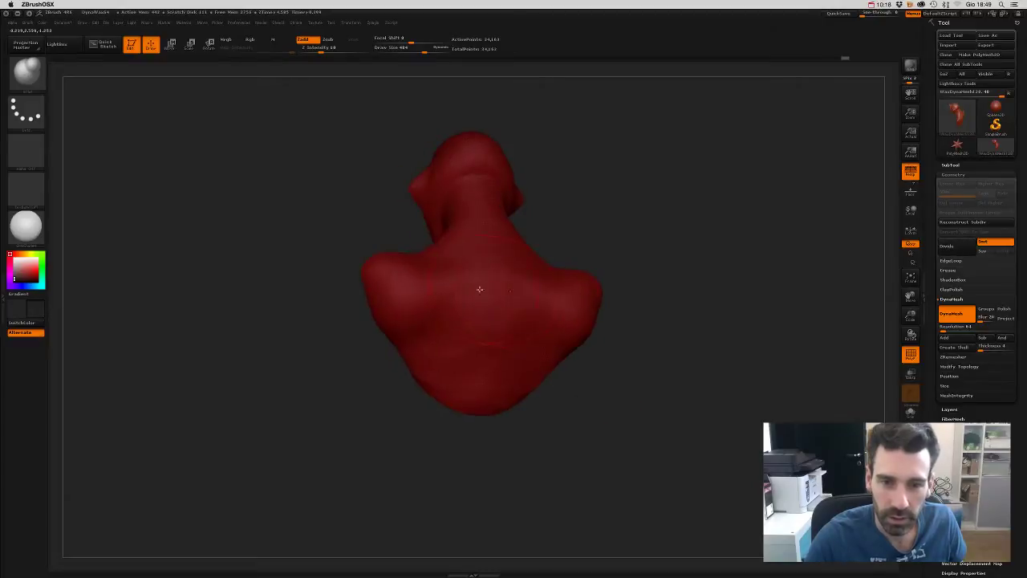
mouse_move(439, 359)
left_mouse_down()
mouse_move(610, 431)
mouse_move(619, 412)
mouse_move(610, 342)
mouse_move(639, 345)
mouse_move(581, 329)
mouse_move(614, 385)
left_mouse_up()
- Switch to colour painting and fill the whole bust dark
key("b")
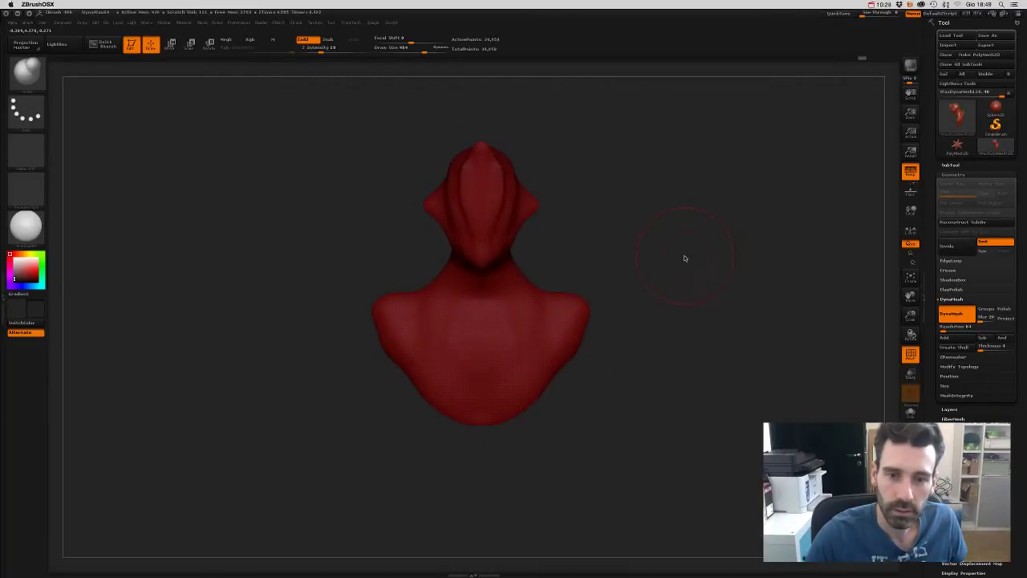
left_click_drag(683, 257, 651, 259)
left_click(853, 330, "ctrl")
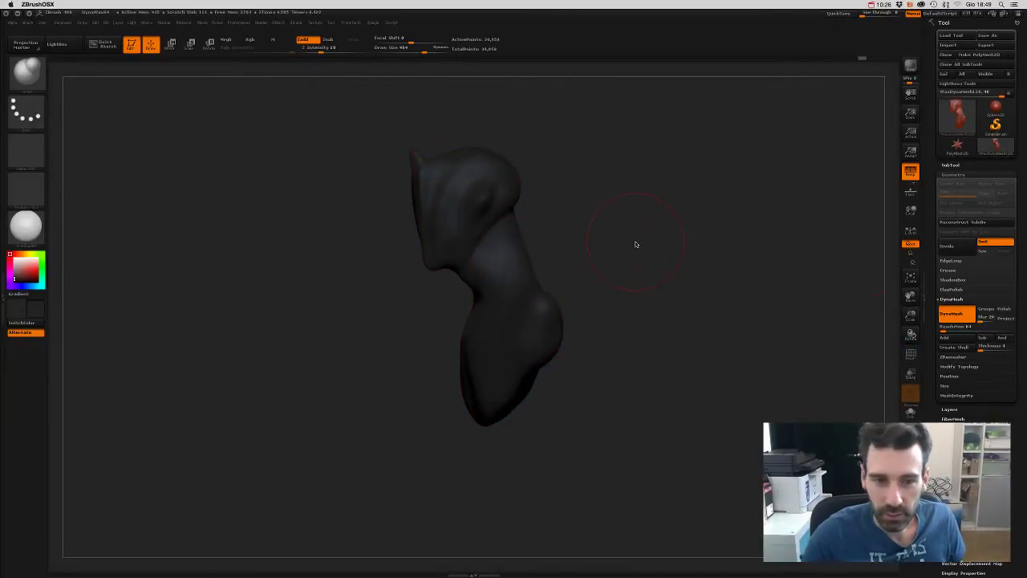
- Fill the bust with a plain grey colour
left_click(14, 270)
left_click(431, 298, "ctrl")
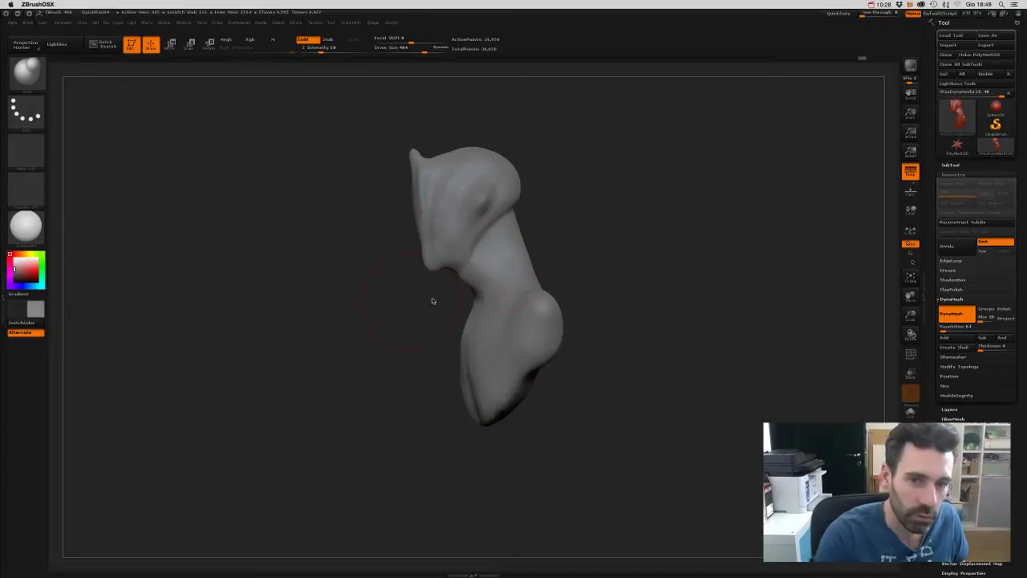
left_click_drag(431, 298, 647, 254)
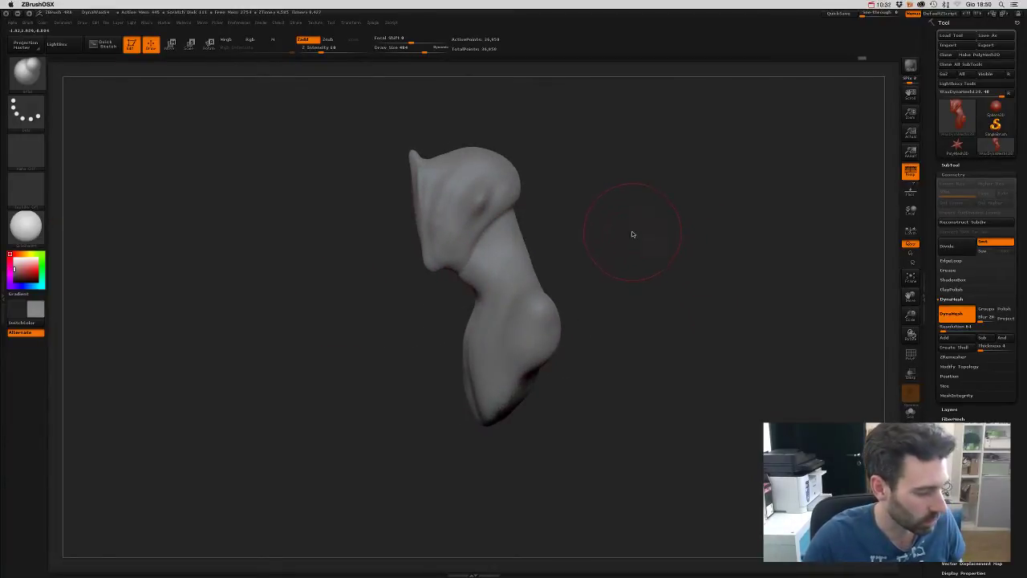
- Choose a new top-row sculpting brush at draw size 265 and orbit the bust
key("b")
left_click(384, 245)
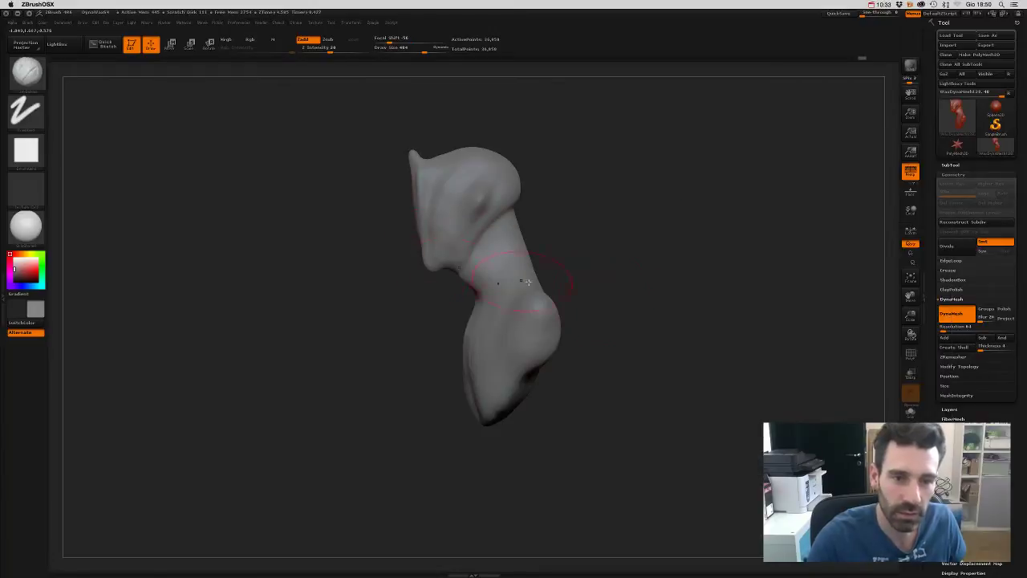
key("s")
left_click(661, 280)
mouse_move(656, 285)
left_mouse_down()
mouse_move(562, 241)
mouse_move(504, 234)
left_mouse_up()
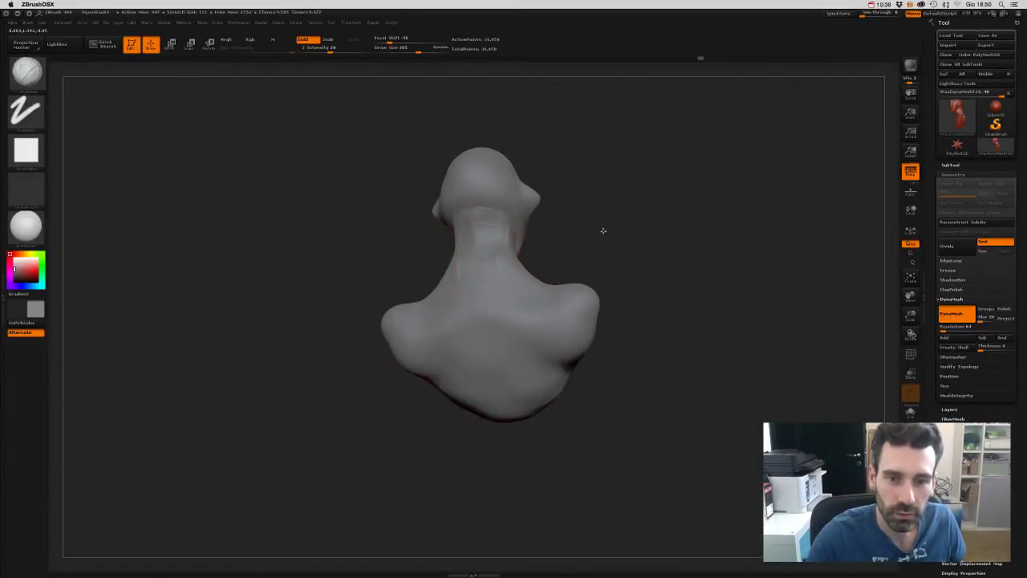
left_click_drag(603, 231, 534, 223)
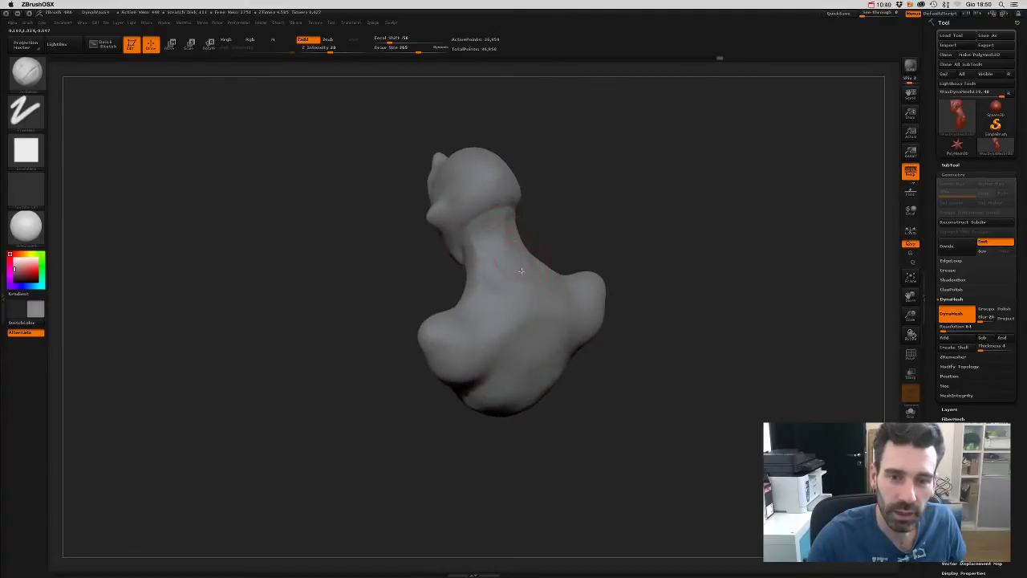
left_click_drag(520, 270, 529, 228)
left_click_drag(574, 265, 624, 284)
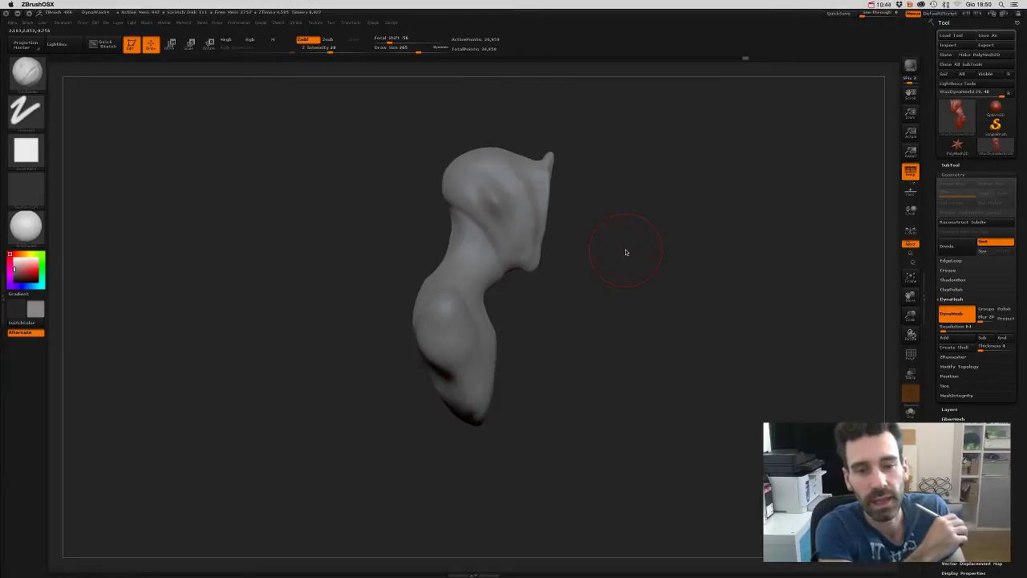
left_click_drag(662, 272, 559, 270)
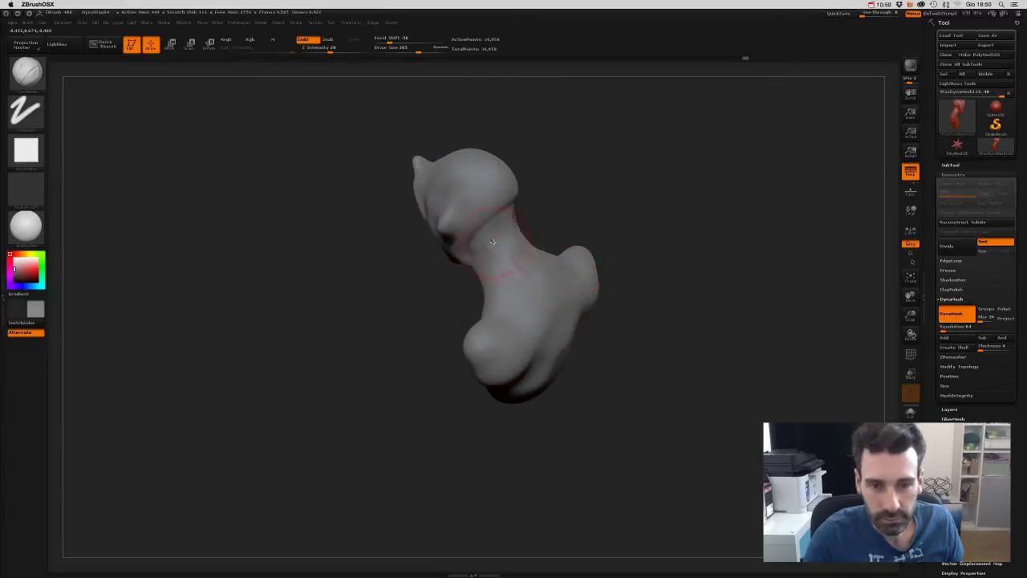
left_click_drag(492, 241, 520, 329)
left_click_drag(495, 274, 524, 333)
left_click_drag(514, 250, 515, 326)
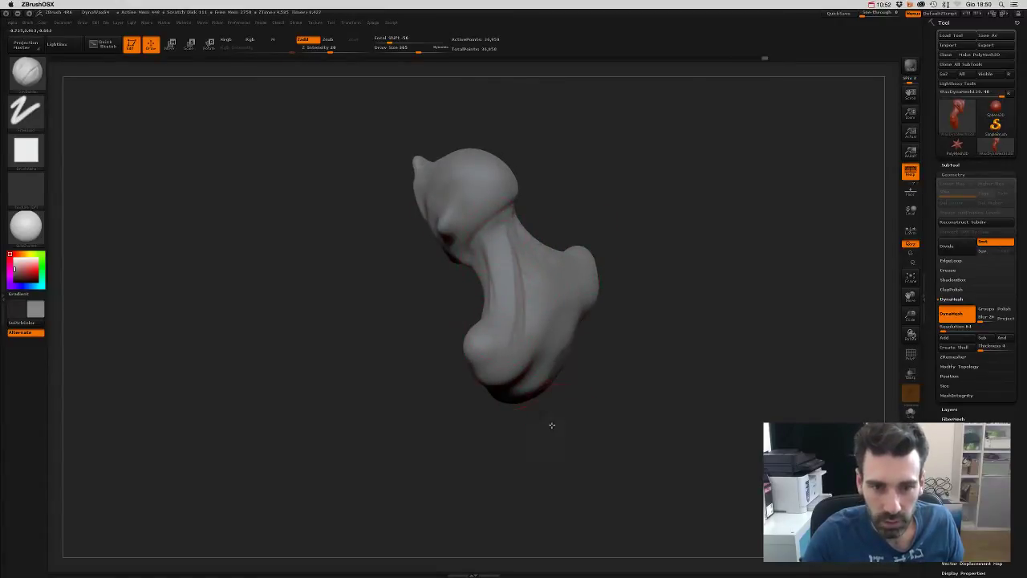
left_click_drag(551, 425, 538, 415, "shift")
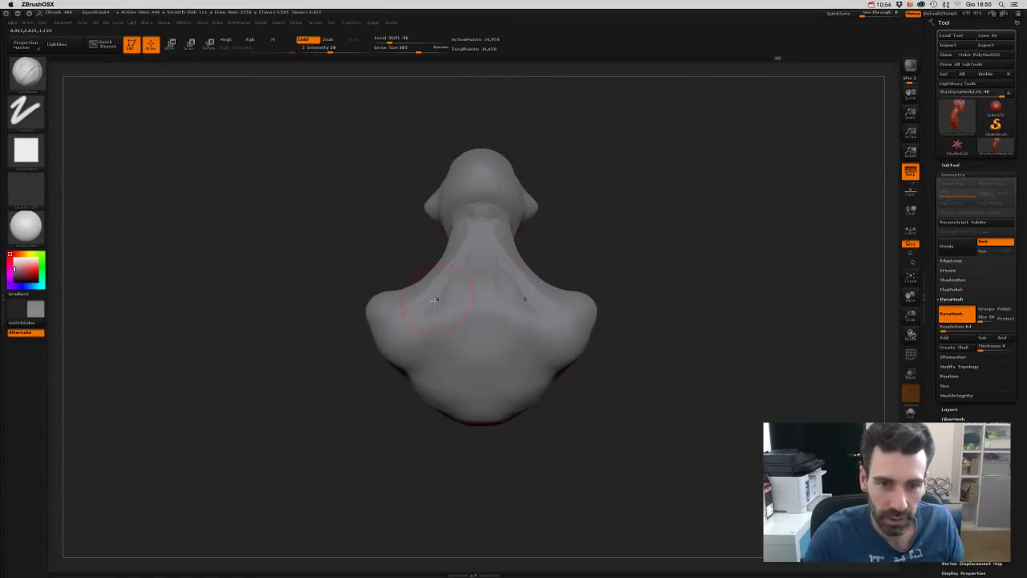
mouse_move(506, 260)
right_mouse_down()
mouse_move(562, 260)
mouse_move(490, 273)
mouse_move(578, 243)
mouse_move(519, 254)
mouse_move(555, 236)
mouse_move(569, 255)
mouse_move(488, 230)
right_mouse_up()
right_click_drag(537, 287, 570, 300)
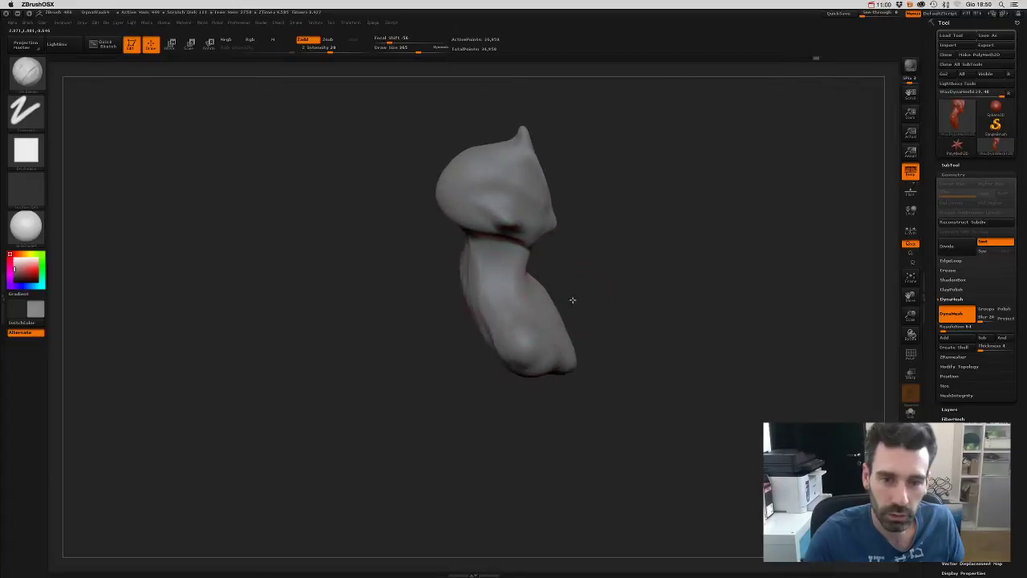
right_click_drag(498, 369, 505, 382)
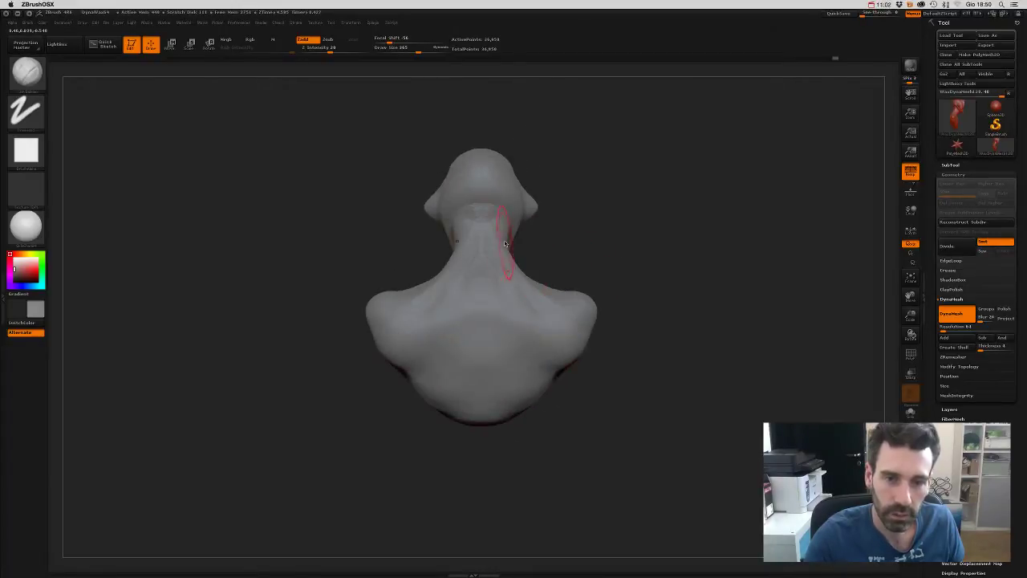
mouse_move(518, 277)
right_mouse_down()
mouse_move(554, 278)
mouse_move(508, 321)
right_mouse_up()
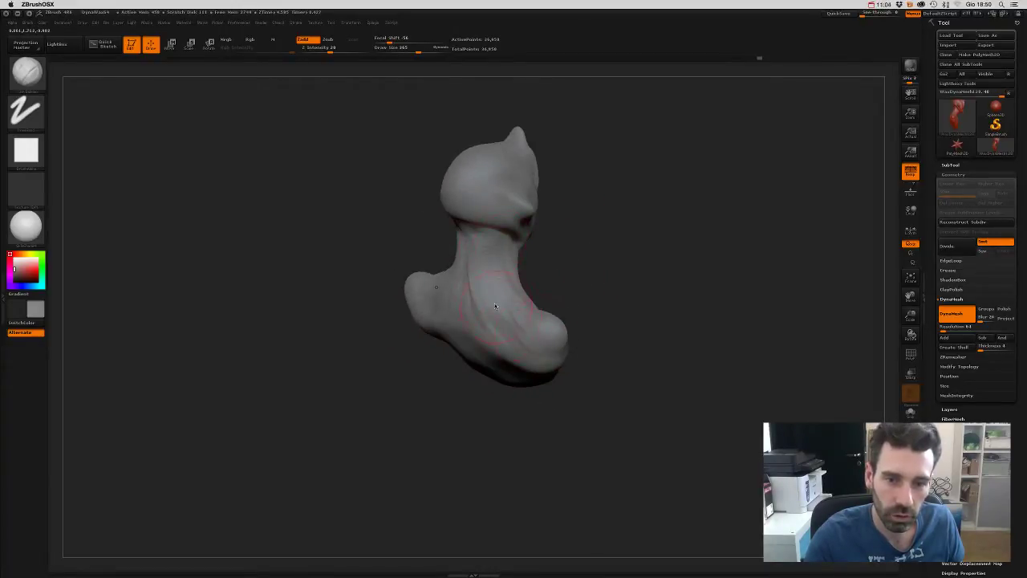
mouse_move(591, 273)
right_mouse_down()
mouse_move(607, 278)
mouse_move(592, 252)
mouse_move(458, 257)
right_mouse_up()
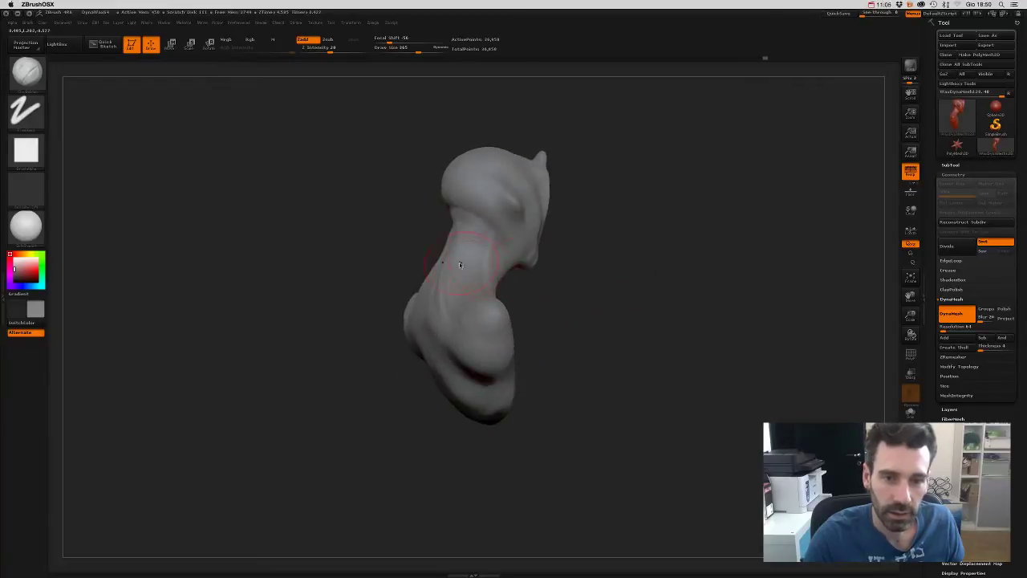
right_click_drag(480, 448, 558, 321)
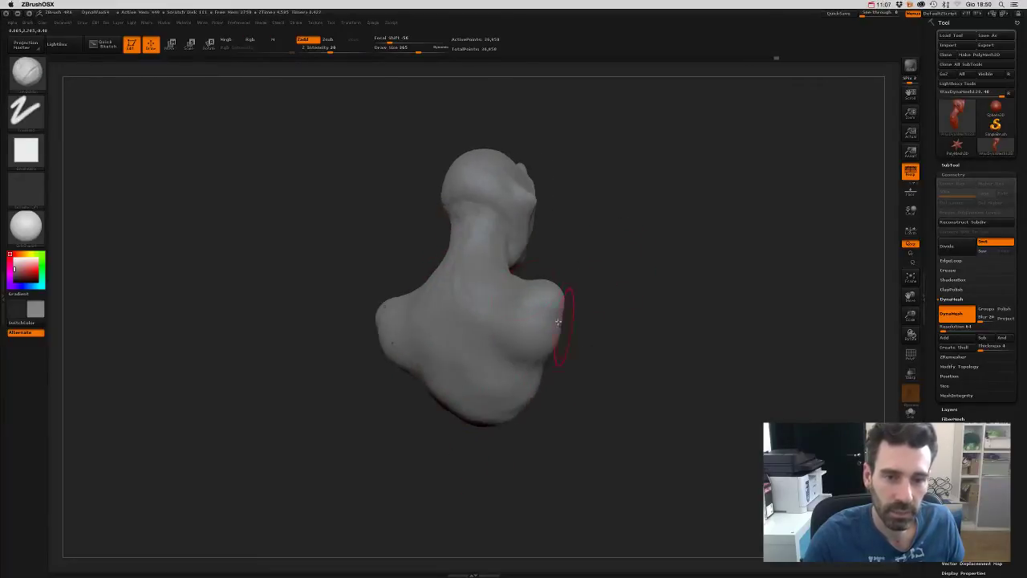
mouse_move(588, 264)
right_mouse_down()
mouse_move(495, 232)
mouse_move(520, 231)
right_mouse_up()
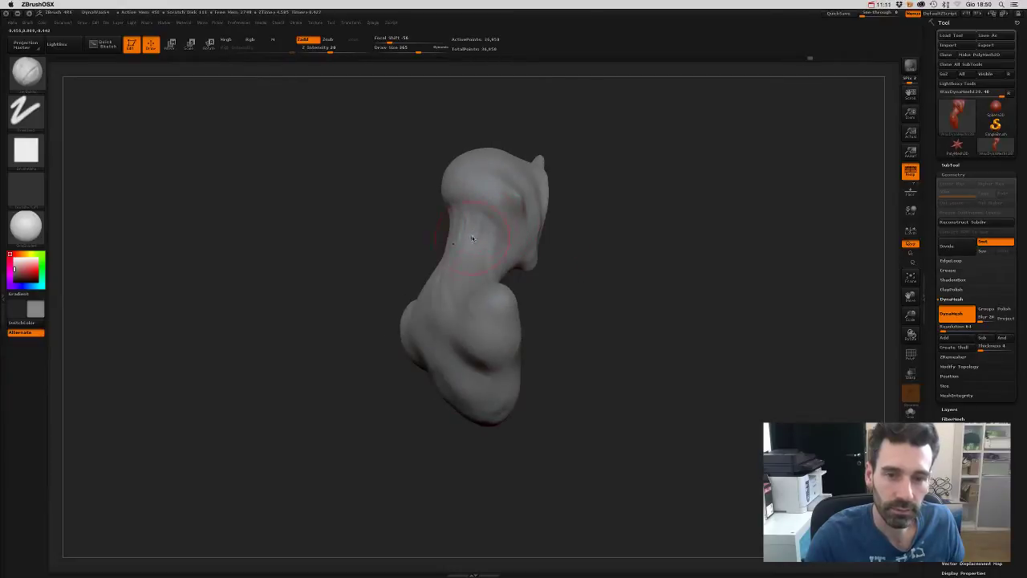
mouse_move(559, 292)
right_mouse_down()
mouse_move(546, 287)
mouse_move(537, 308)
mouse_move(546, 305)
mouse_move(554, 336)
mouse_move(598, 256)
mouse_move(562, 257)
mouse_move(502, 308)
right_mouse_up()
right_click_drag(555, 230, 530, 318)
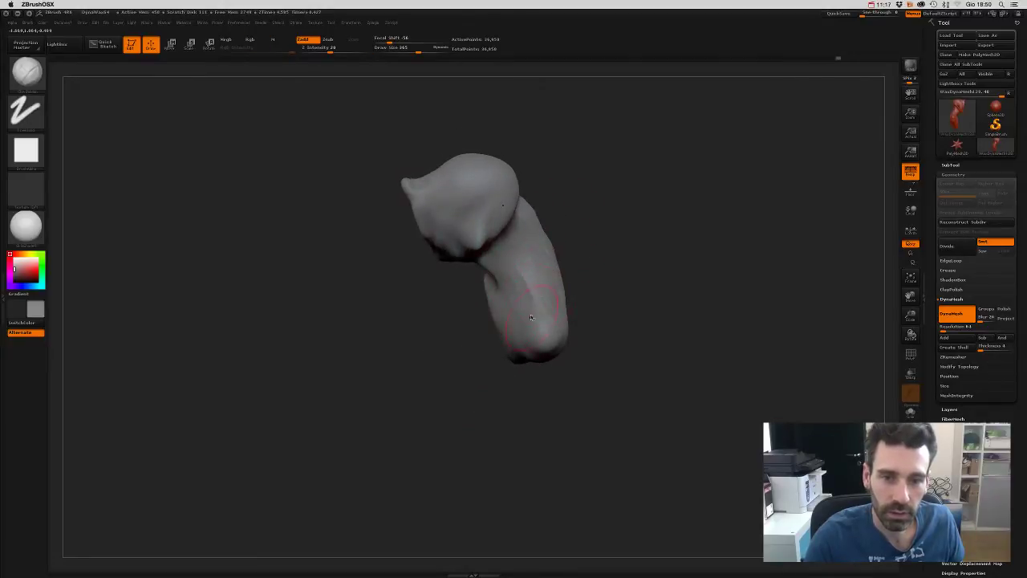
mouse_move(525, 279)
right_mouse_down()
mouse_move(607, 225)
mouse_move(644, 246)
mouse_move(557, 304)
mouse_move(592, 298)
mouse_move(598, 310)
mouse_move(556, 298)
mouse_move(578, 384)
mouse_move(516, 287)
mouse_move(511, 394)
right_mouse_up()
mouse_move(619, 264)
right_mouse_down("shift")
mouse_move(634, 229)
mouse_move(593, 278)
mouse_move(549, 289)
mouse_move(639, 230)
right_mouse_up("shift")
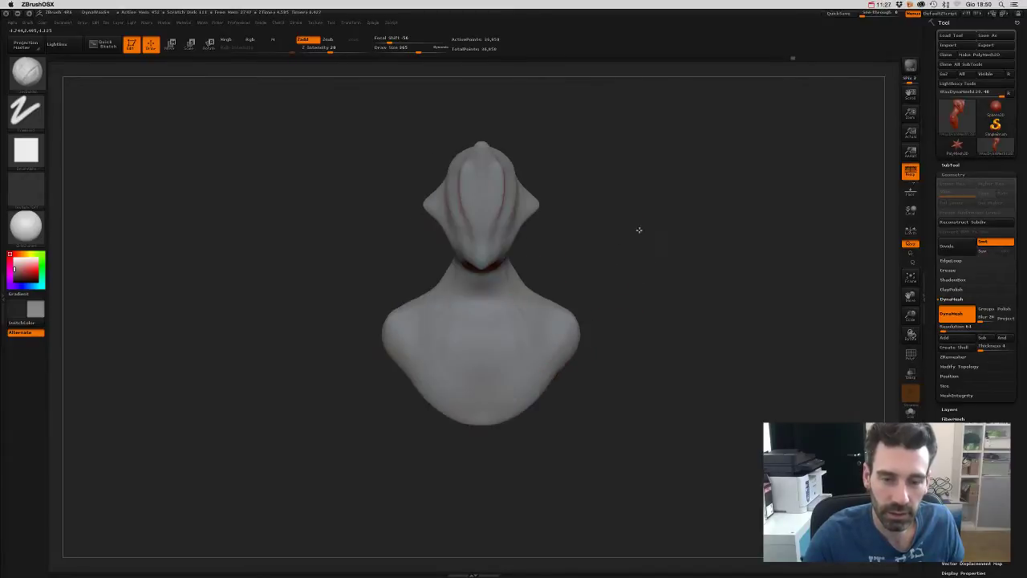
right_click_drag(614, 272, 637, 273)
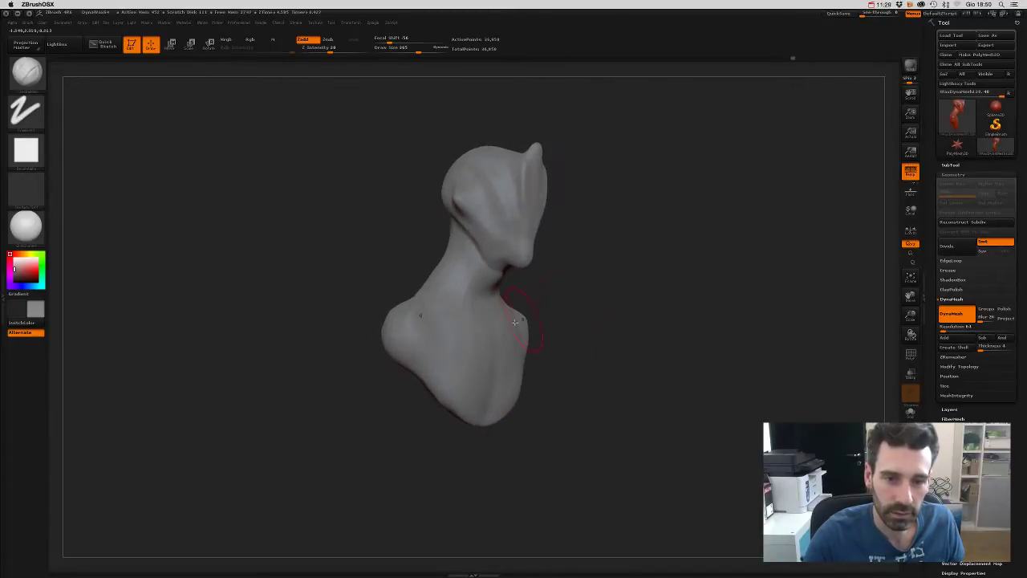
right_click_drag(553, 385, 598, 257)
key("space")
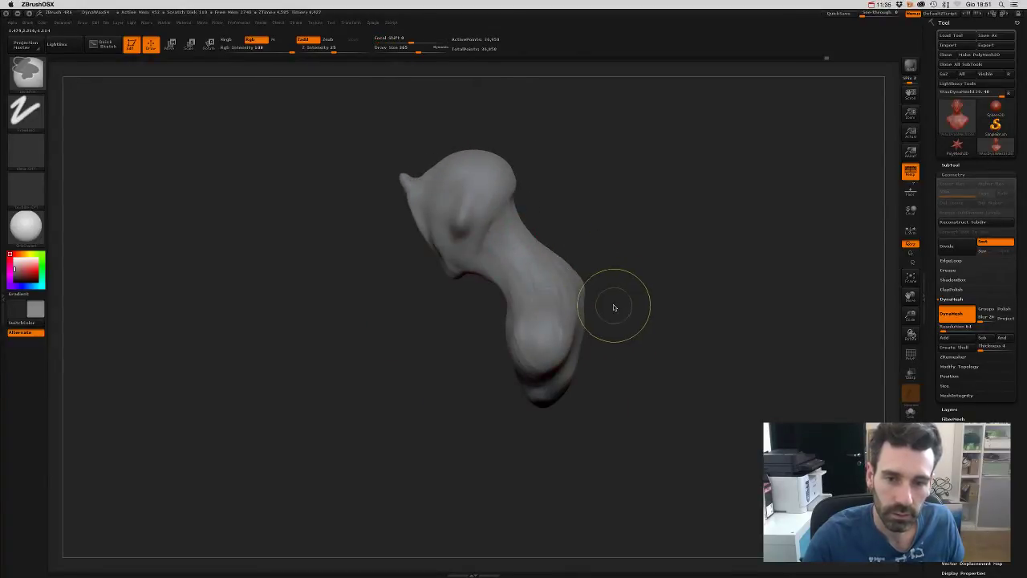
right_click_drag(626, 310, 524, 270)
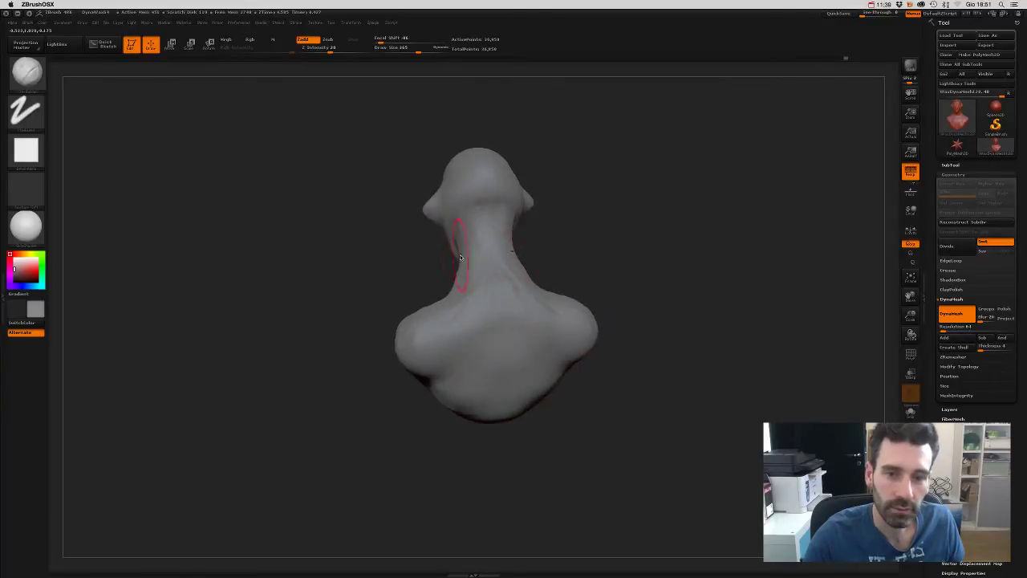
right_click_drag(461, 287, 558, 215)
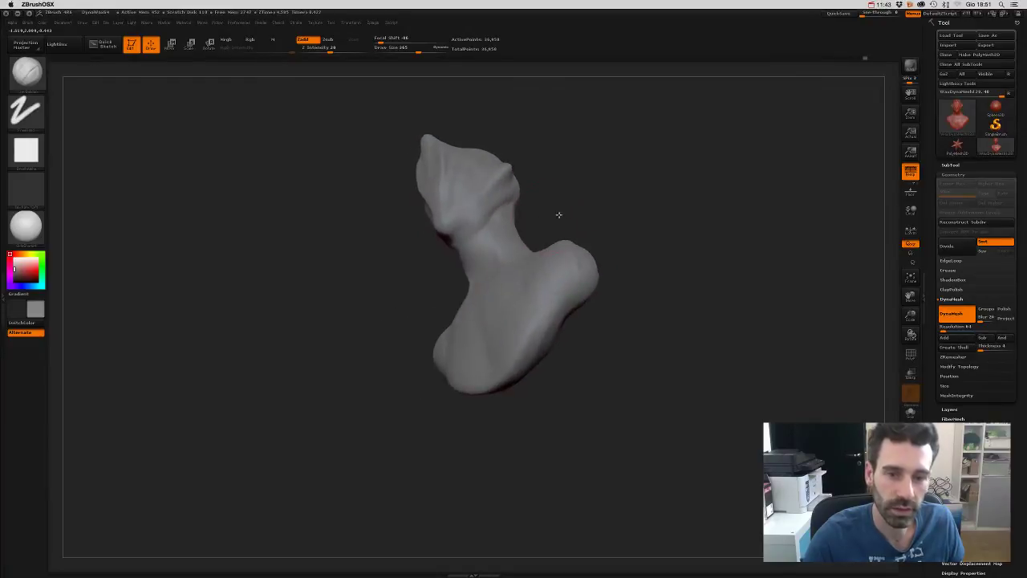
right_click_drag(459, 238, 504, 271)
mouse_move(554, 261)
left_mouse_down()
mouse_move(605, 236)
mouse_move(594, 241)
left_mouse_up()
left_click_drag(517, 341, 496, 328)
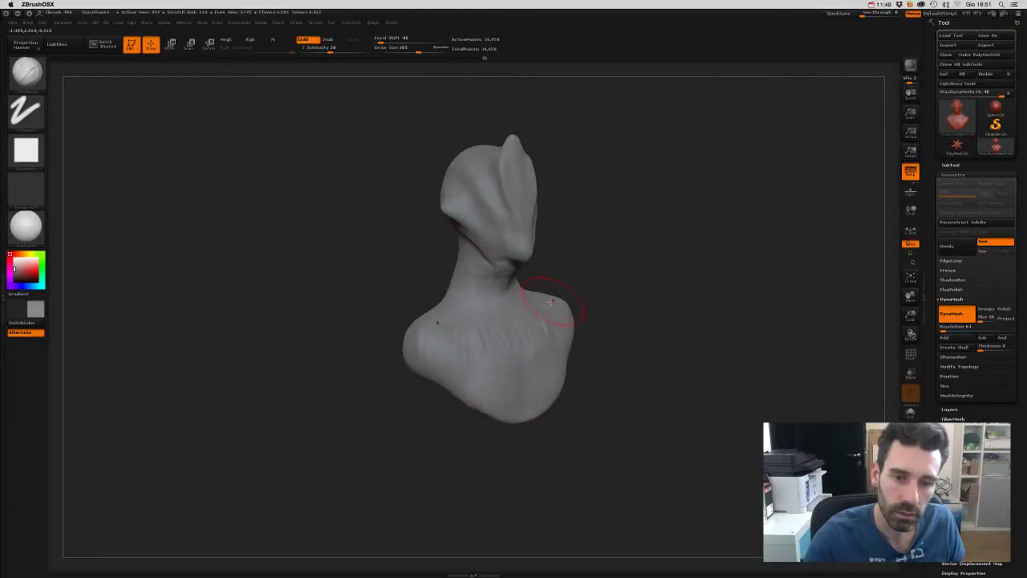
mouse_move(540, 378)
left_mouse_down()
mouse_move(622, 363)
mouse_move(516, 356)
left_mouse_up()
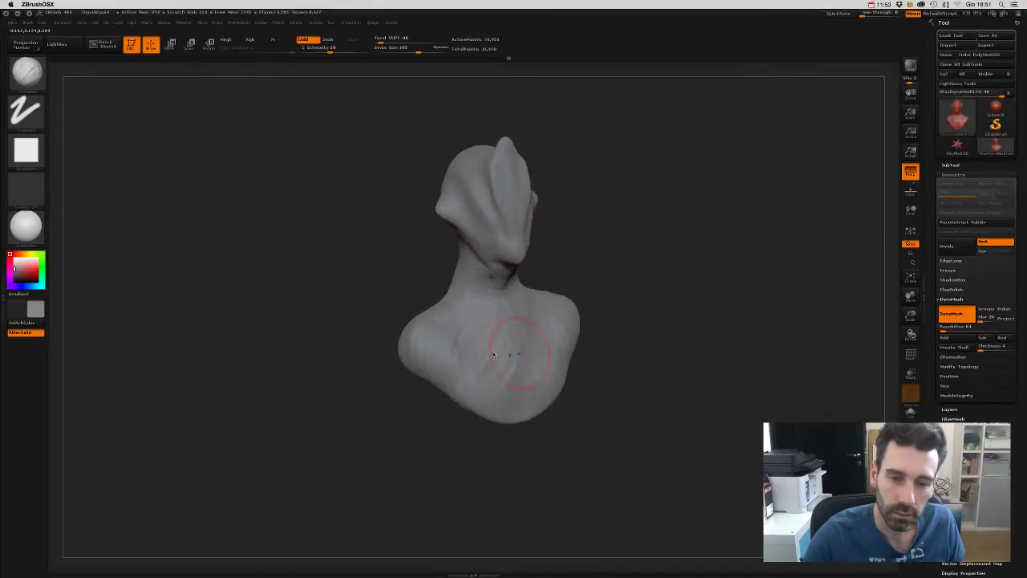
left_click_drag(586, 397, 518, 335)
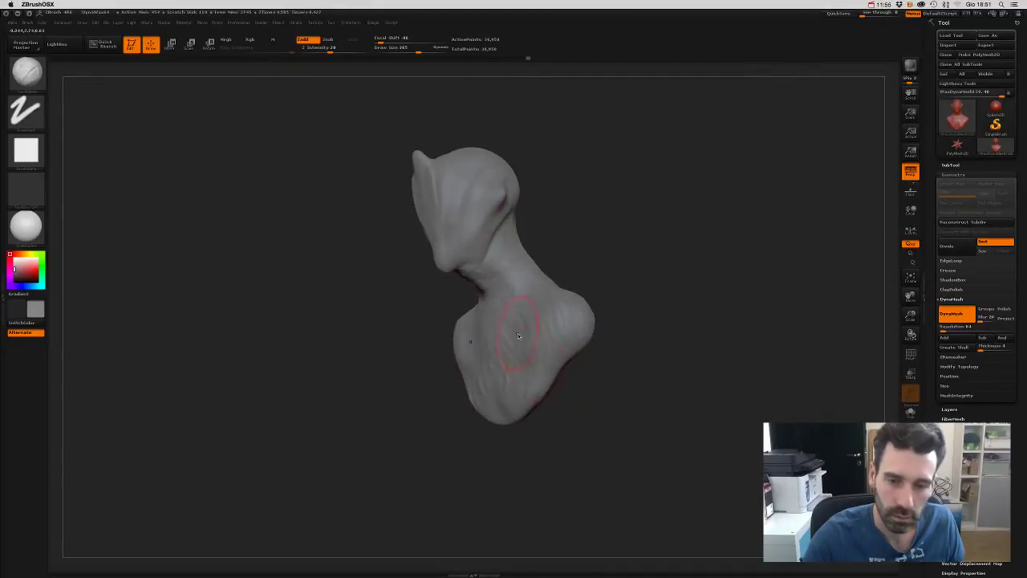
mouse_move(594, 230)
left_mouse_down()
mouse_move(596, 266)
mouse_move(601, 248)
mouse_move(493, 317)
mouse_move(617, 248)
mouse_move(527, 321)
mouse_move(479, 317)
mouse_move(546, 266)
mouse_move(518, 289)
left_mouse_up()
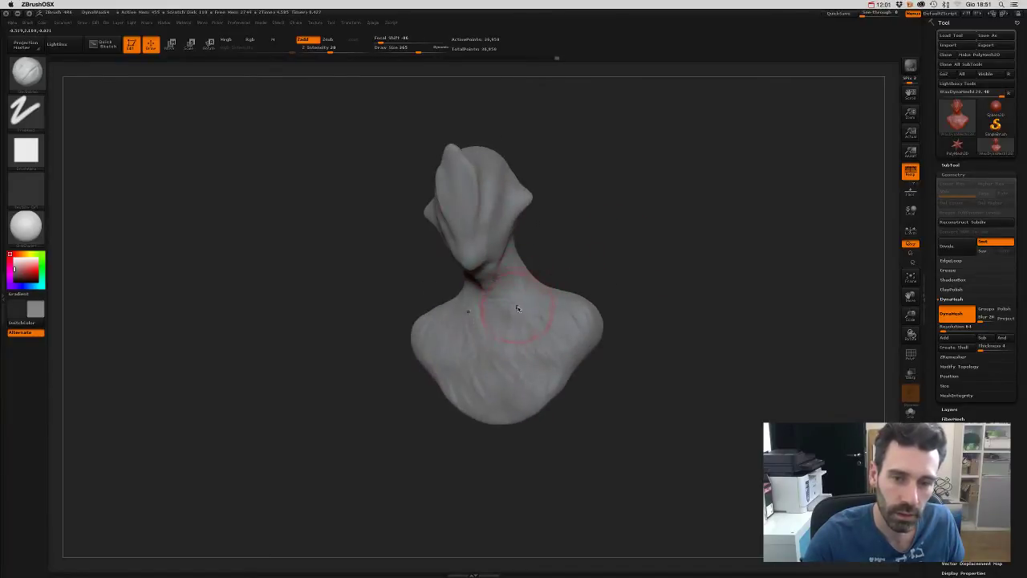
mouse_move(569, 253)
left_mouse_down()
mouse_move(580, 264)
mouse_move(516, 343)
left_mouse_up()
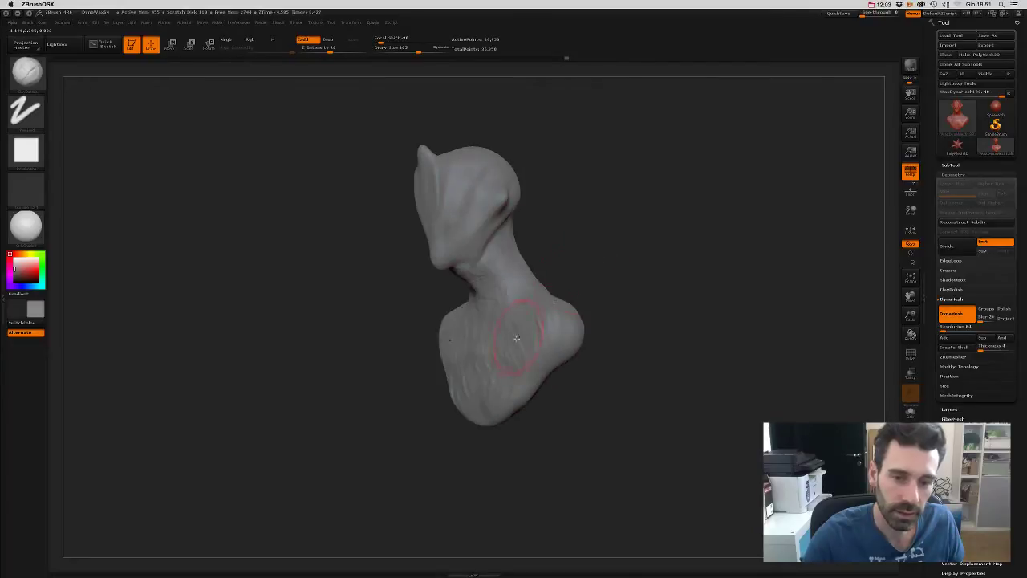
left_click_drag(633, 244, 600, 270)
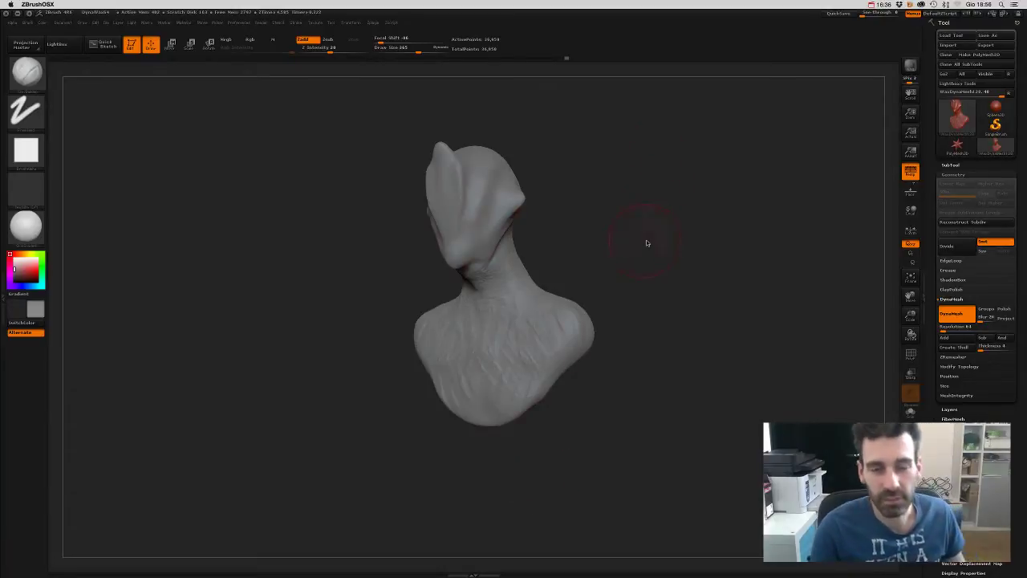
- Rotate the alien bust to a side view and sculpt small creases along the neck
mouse_move(647, 241)
left_mouse_down()
mouse_move(675, 238)
mouse_move(635, 257)
mouse_move(693, 268)
left_mouse_up()
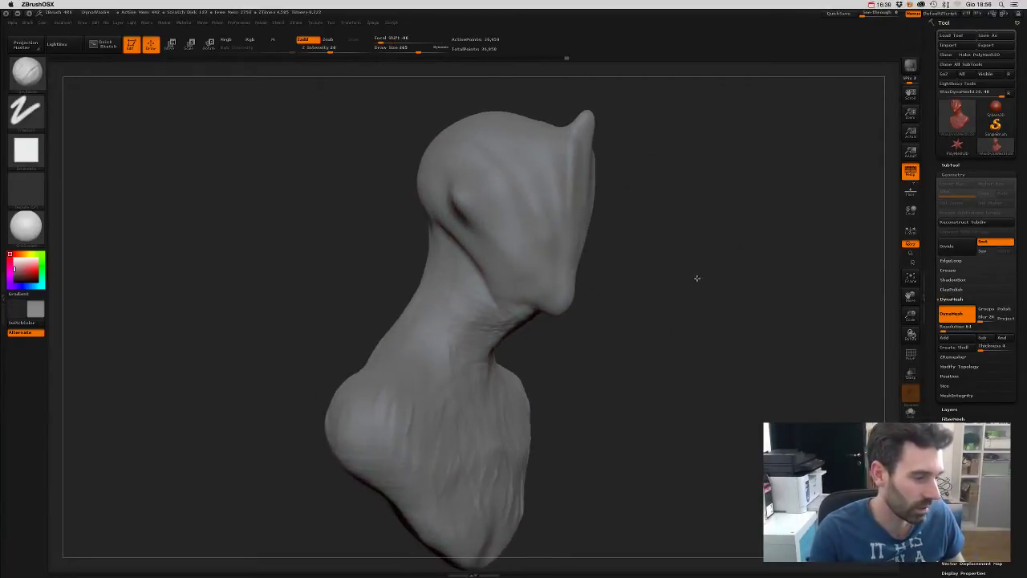
left_click_drag(695, 278, 693, 267)
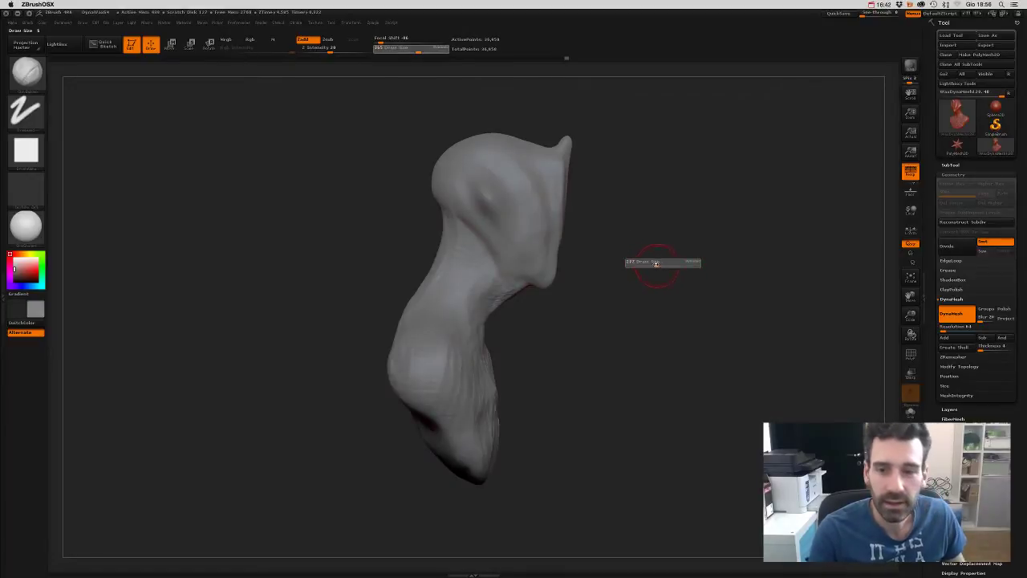
left_click_drag(665, 264, 567, 252)
left_click_drag(469, 235, 459, 288)
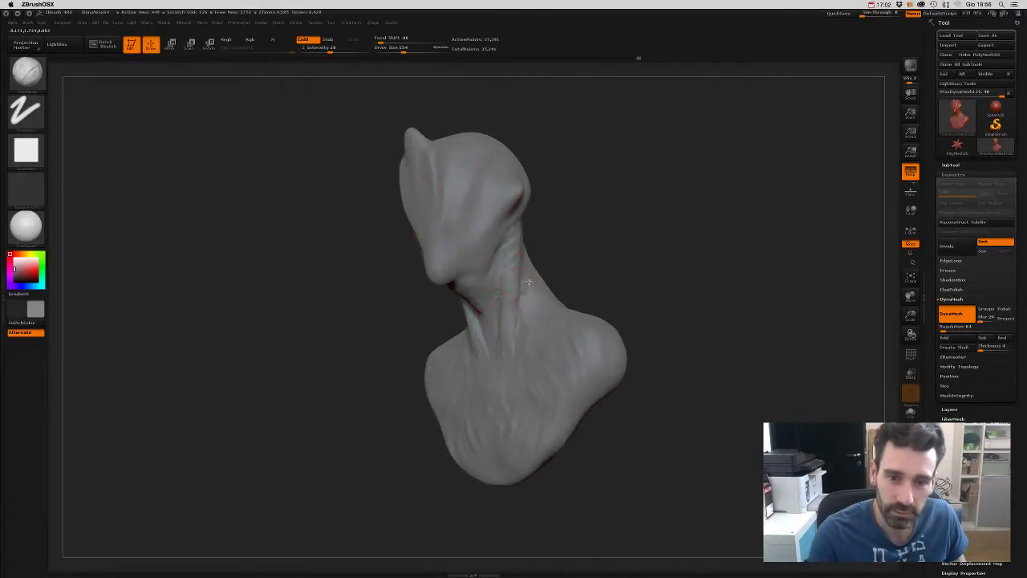
mouse_move(518, 297)
left_mouse_down()
mouse_move(493, 314)
mouse_move(491, 349)
left_mouse_up()
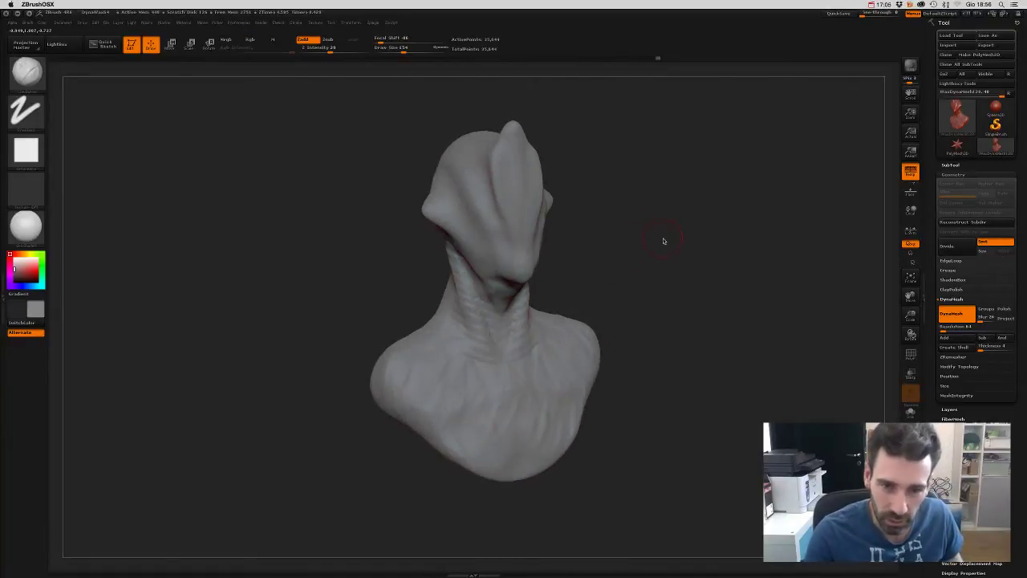
- Adjust brush size and carve more neck creases from three-quarter and back views
left_click_drag(666, 239, 607, 236)
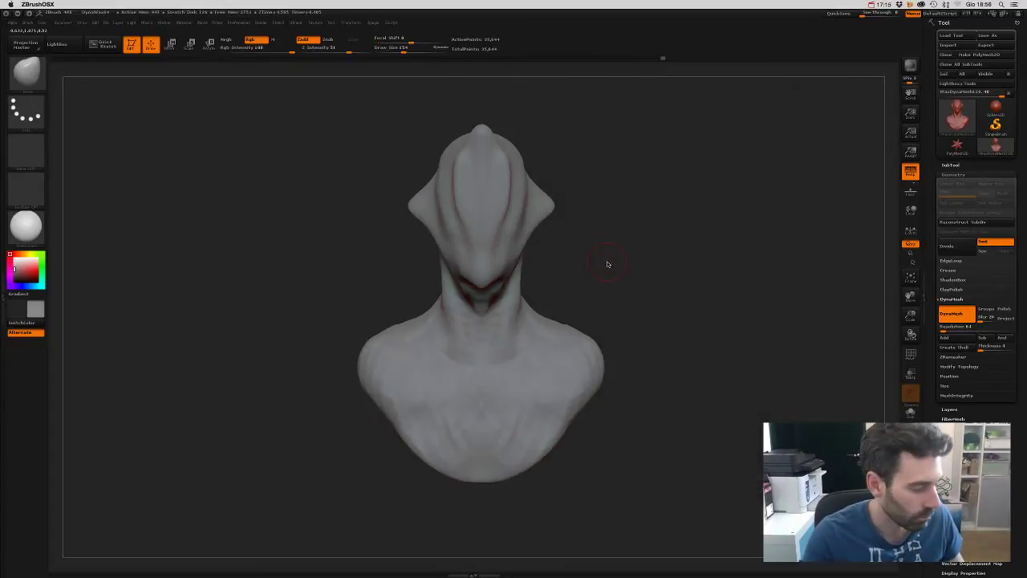
key("s")
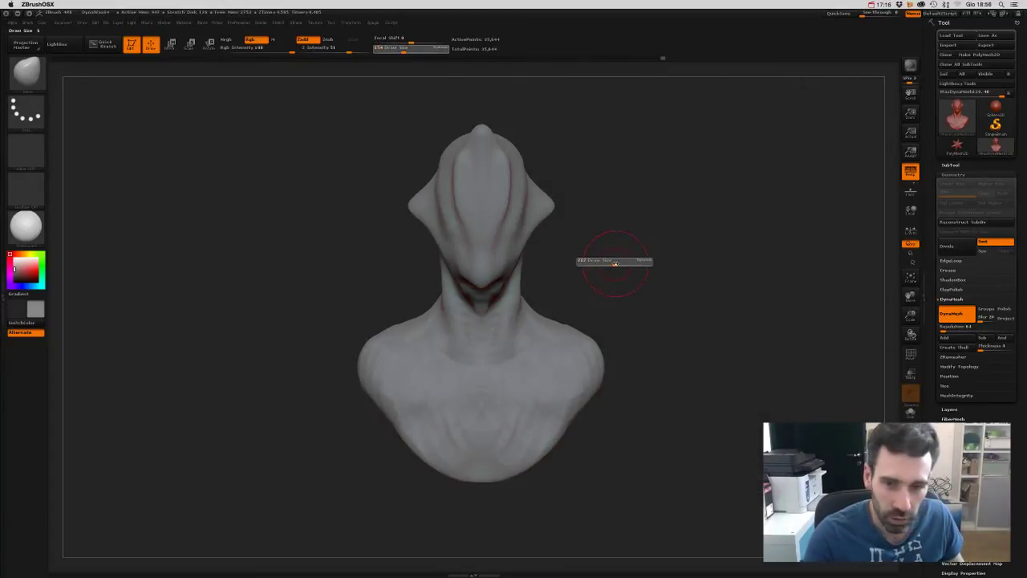
left_click_drag(520, 277, 510, 300)
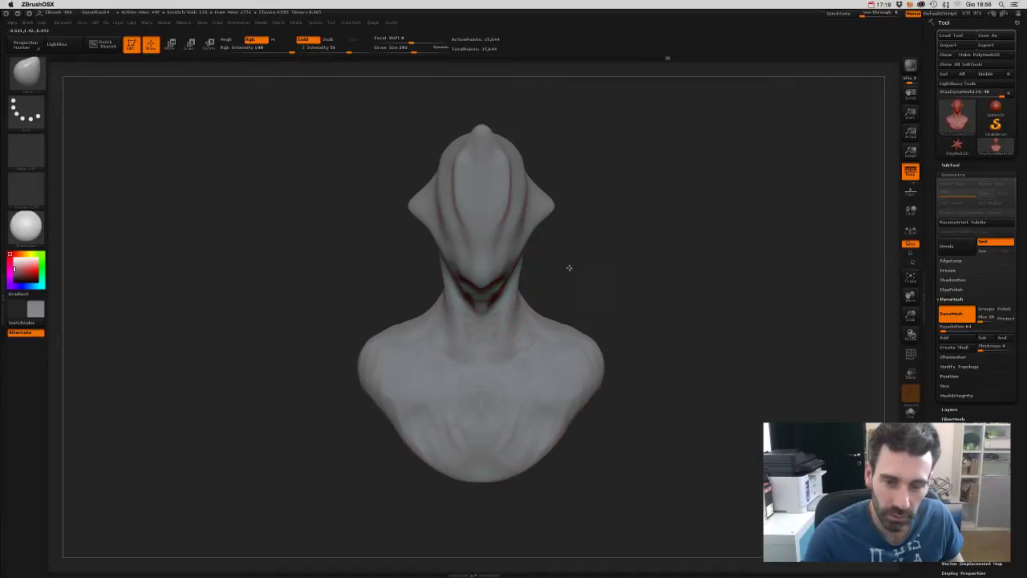
left_click_drag(569, 268, 490, 283)
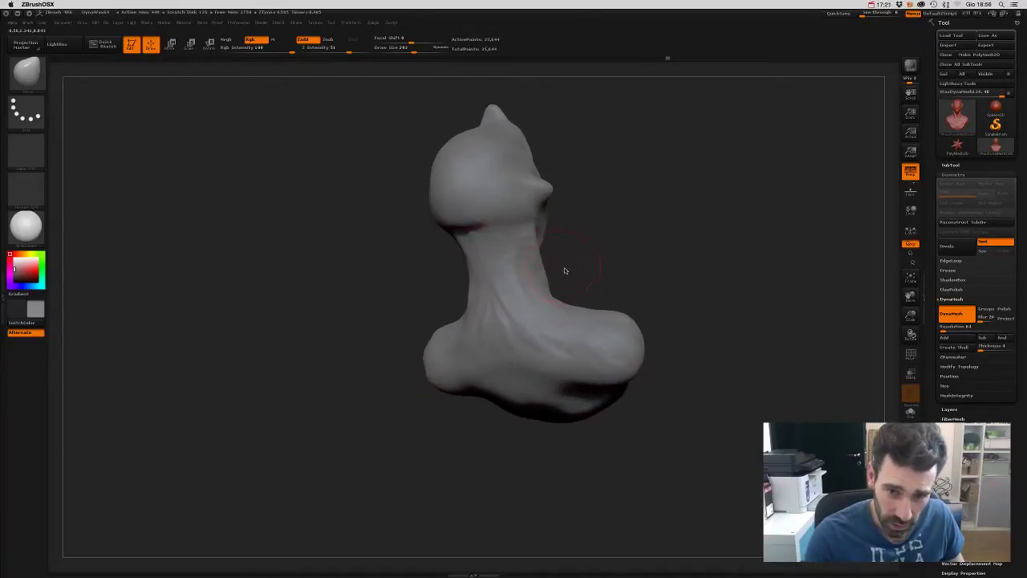
left_click_drag(564, 271, 547, 269)
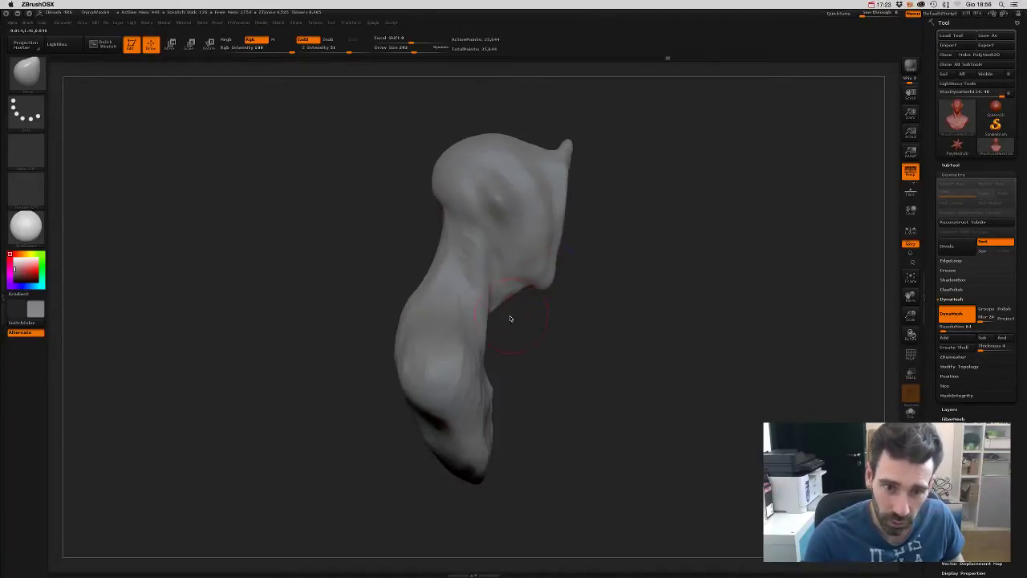
mouse_move(509, 316)
left_mouse_down()
mouse_move(483, 343)
mouse_move(485, 325)
mouse_move(481, 341)
left_mouse_up()
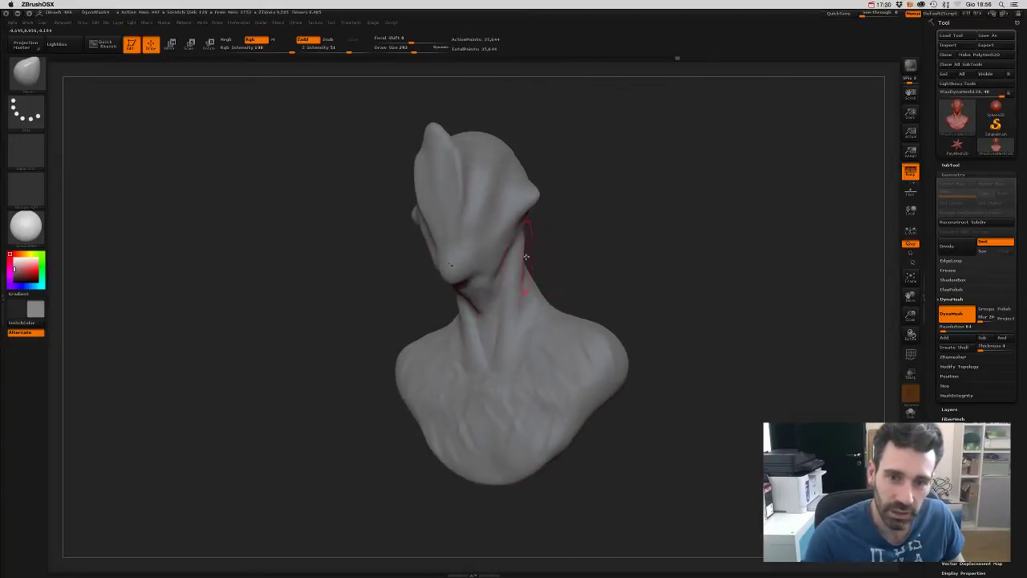
left_click_drag(524, 251, 517, 279)
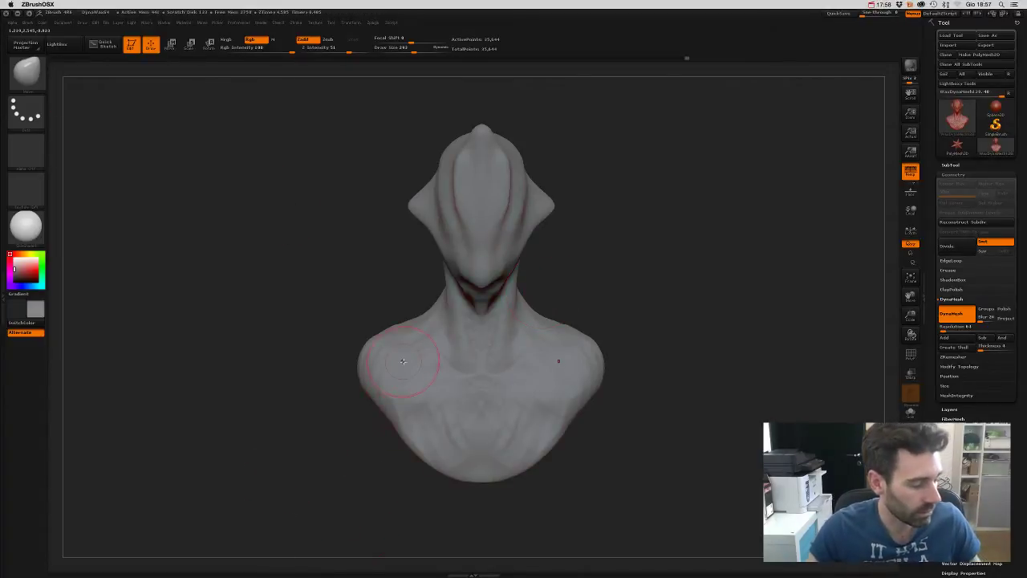
- Switch to Safari and show the 'Corso di zBrush' course tab
key("ctrl+Up")
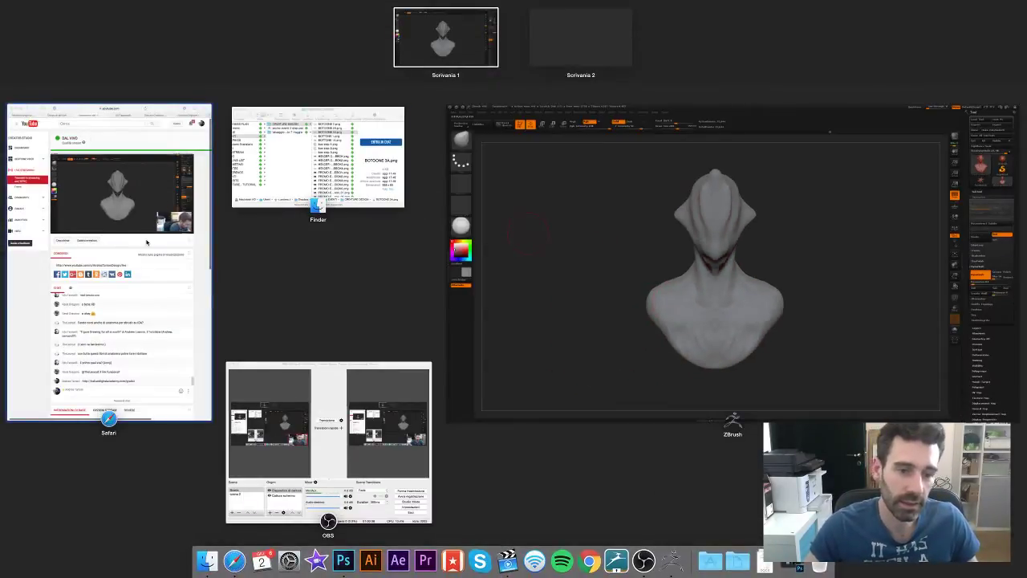
left_click(147, 239)
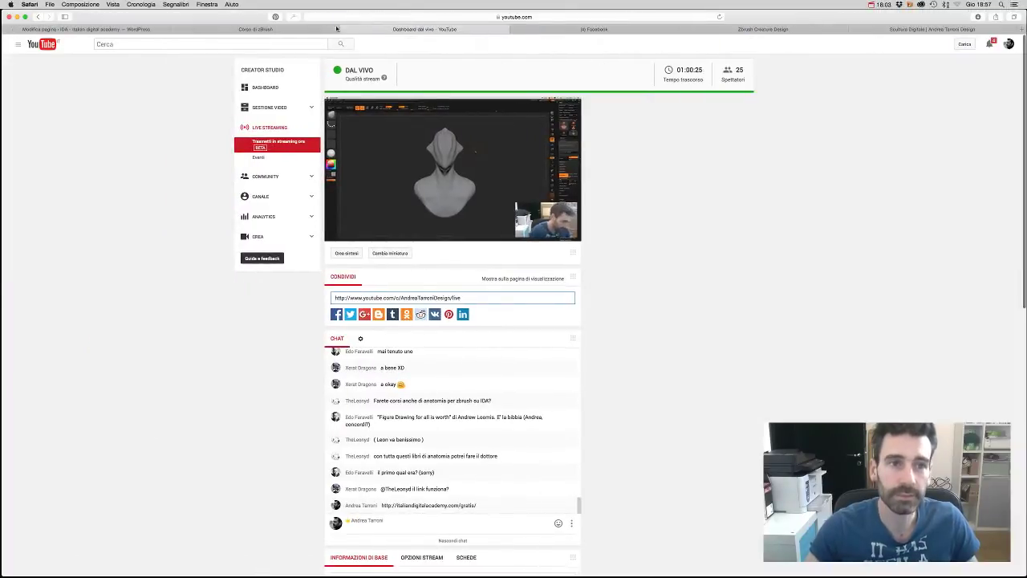
left_click(312, 28)
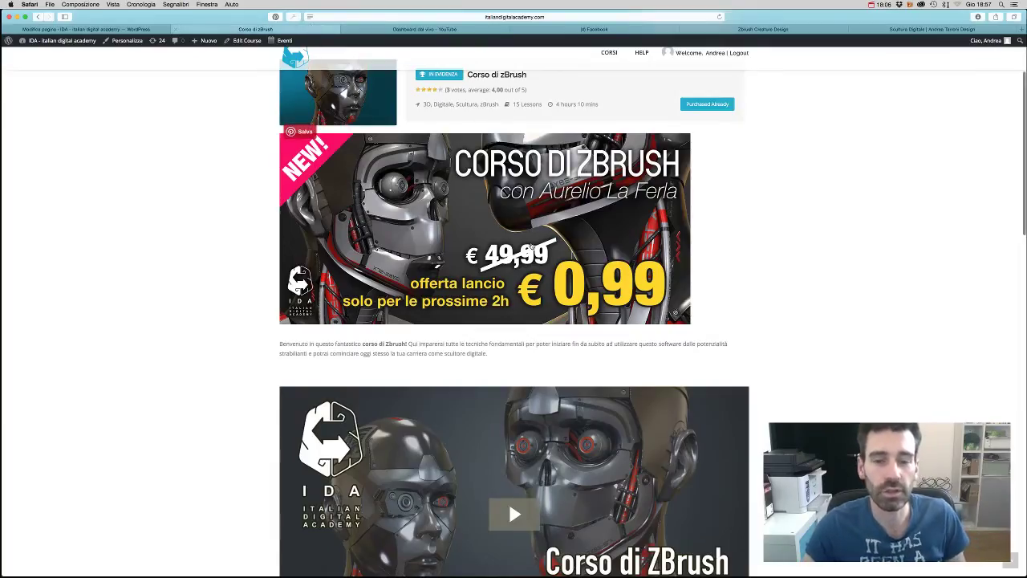
- Scroll the Corso di zBrush page past the banner and trailer to the lesson list
scroll(531, 242, "down", 3)
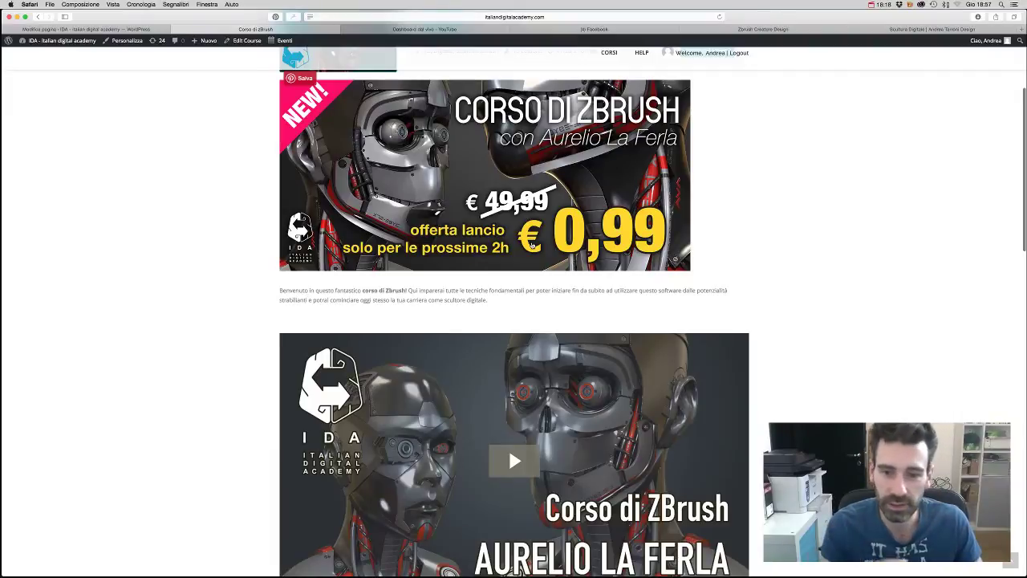
scroll(531, 244, "down", 3)
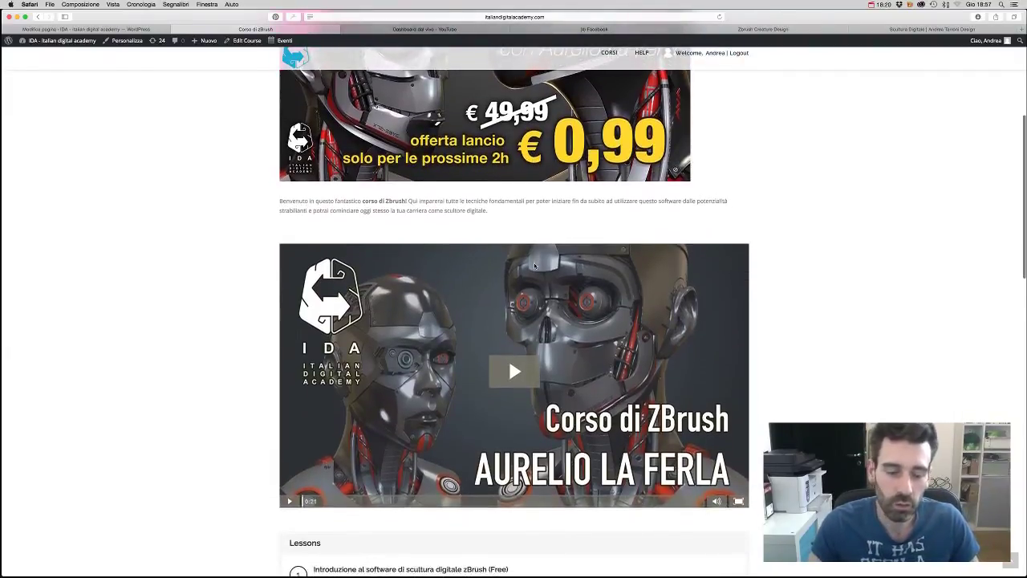
scroll(535, 265, "down", 10)
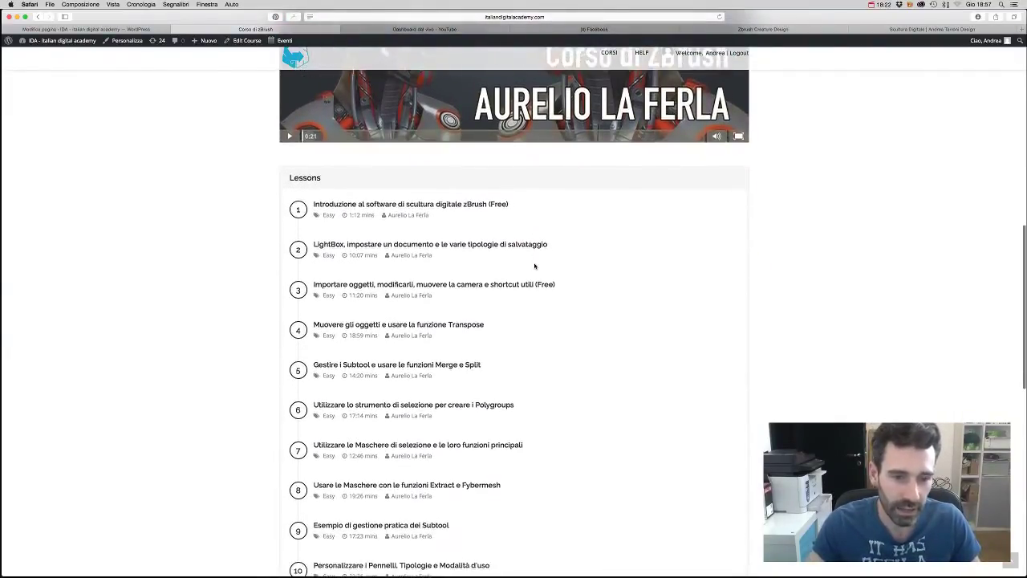
scroll(535, 265, "down", 3)
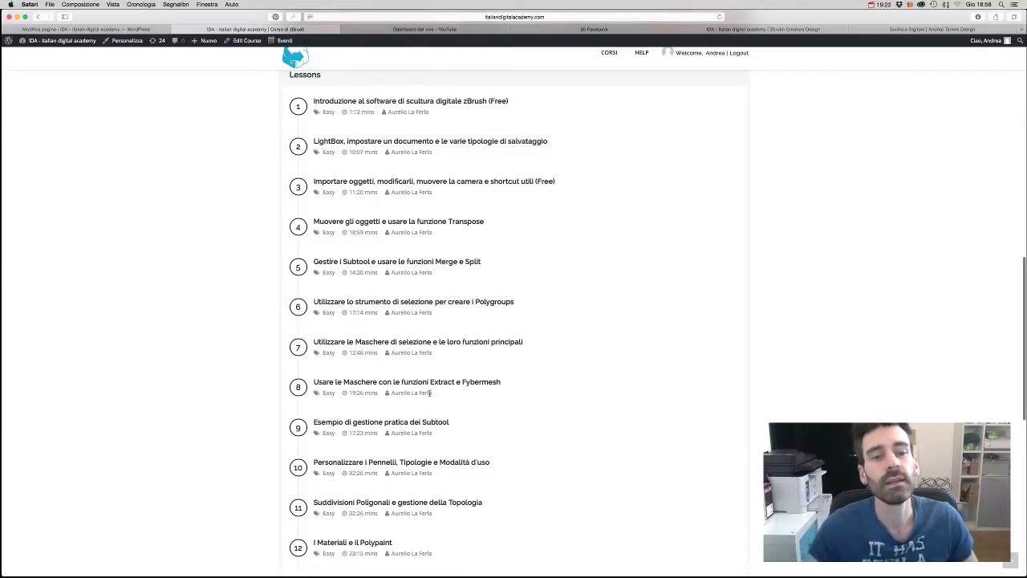
scroll(431, 393, "down", 3)
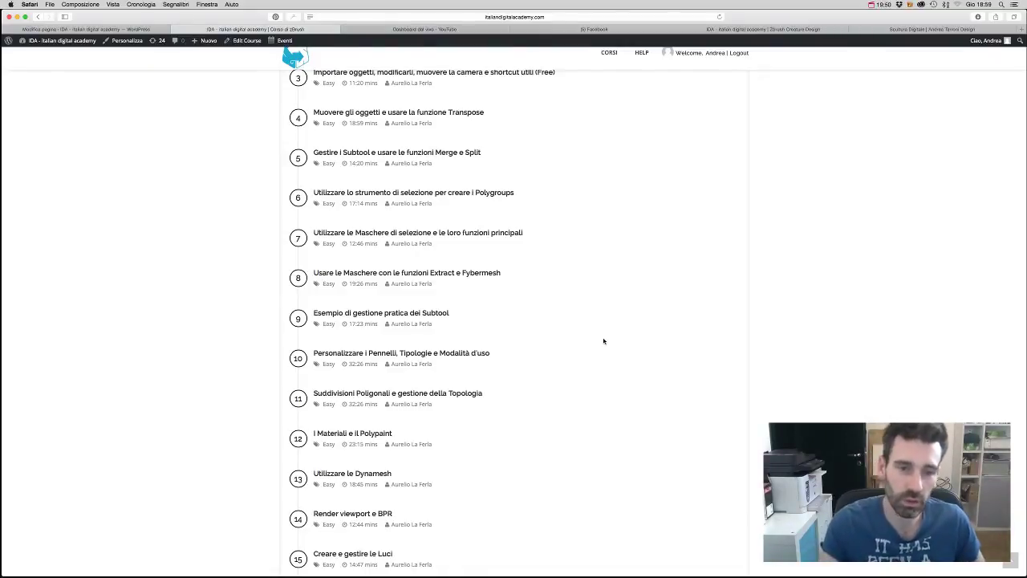
scroll(604, 342, "up", 1)
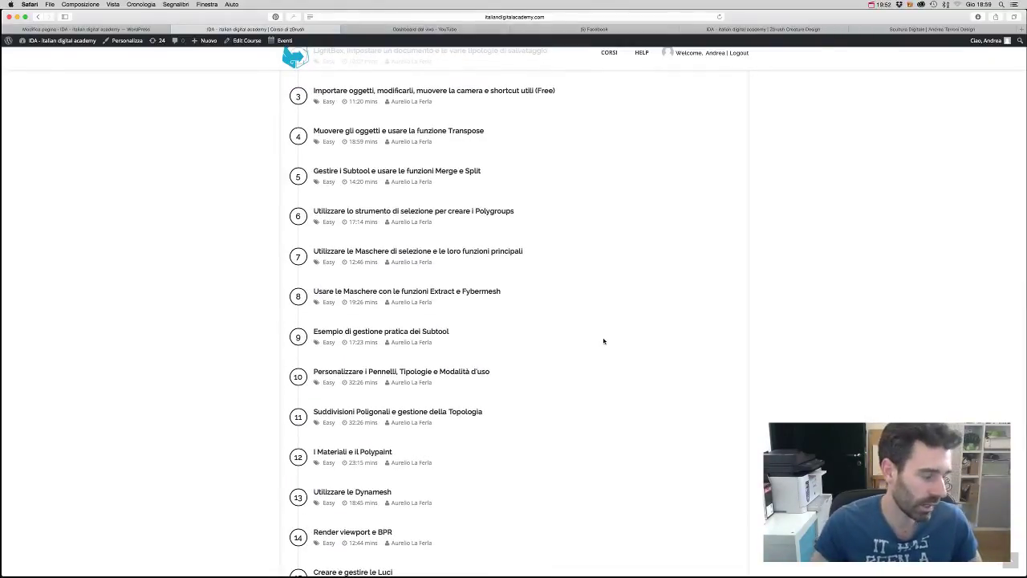
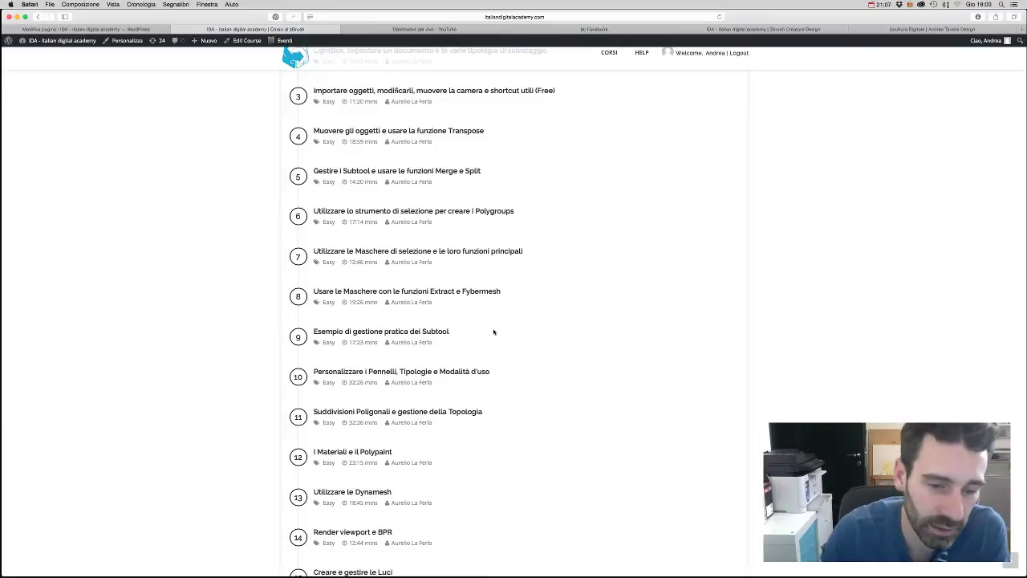
- Scroll up and down through the current Safari page
scroll(494, 335, "up", 10)
scroll(494, 337, "up", 5)
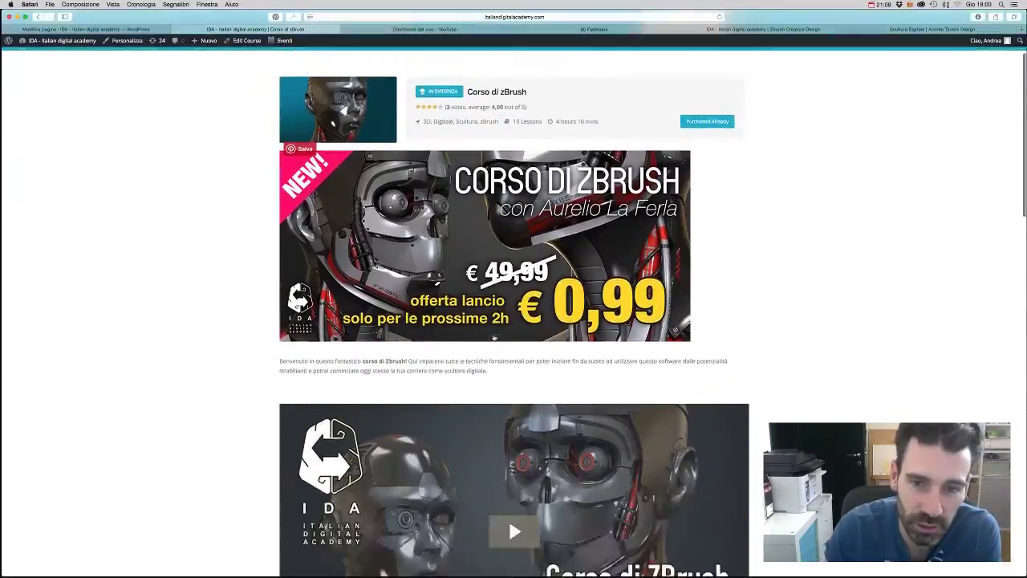
scroll(495, 338, "down", 15)
scroll(494, 337, "up", 3)
scroll(493, 337, "up", 5)
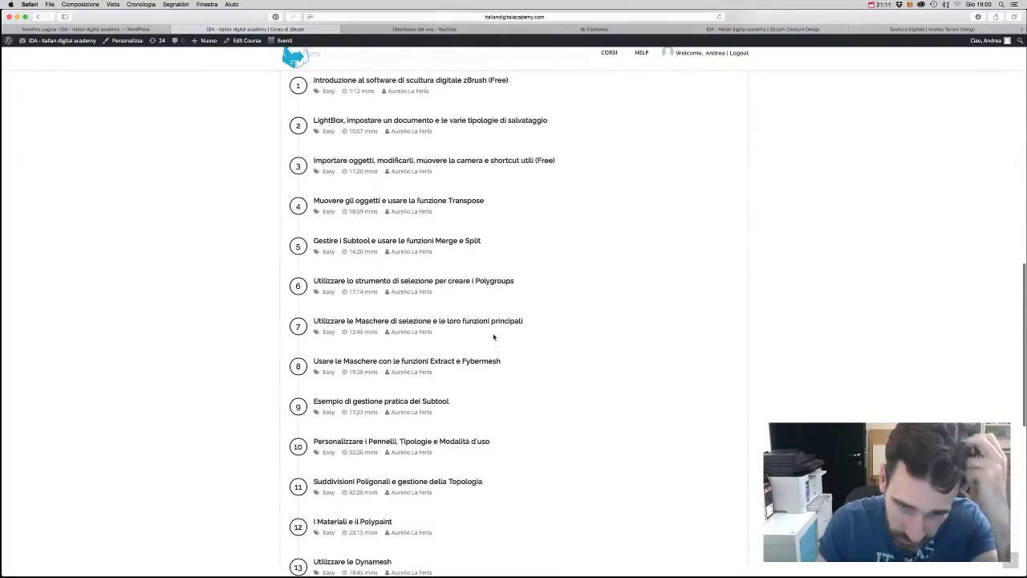
scroll(494, 335, "down", 4)
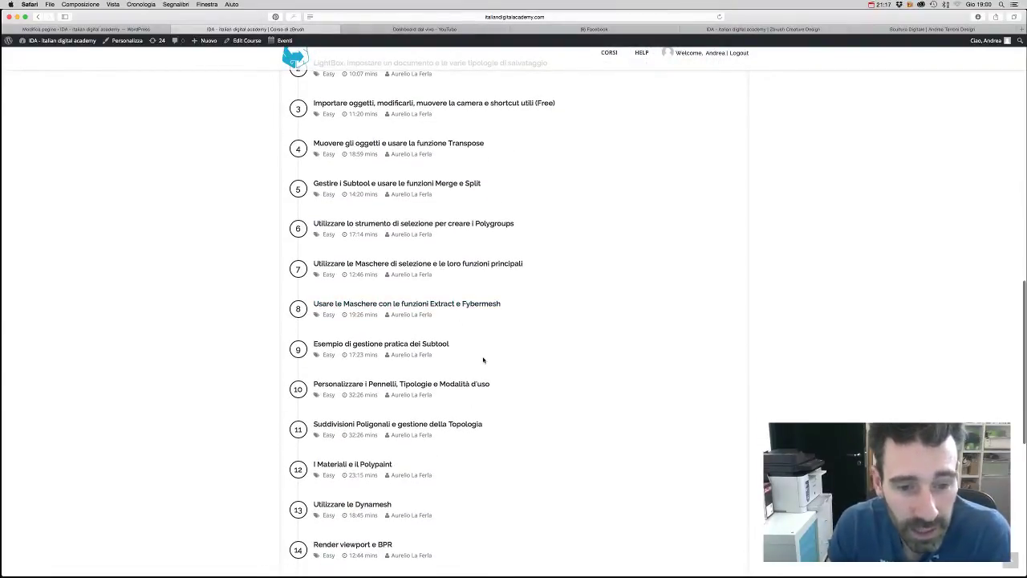
scroll(483, 360, "down", 3)
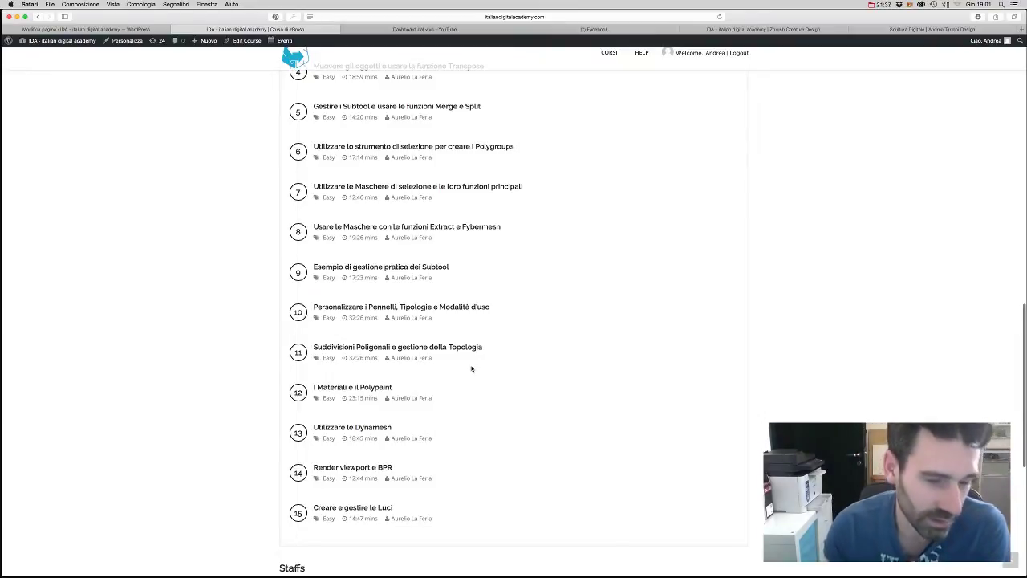
scroll(452, 390, "down", 2)
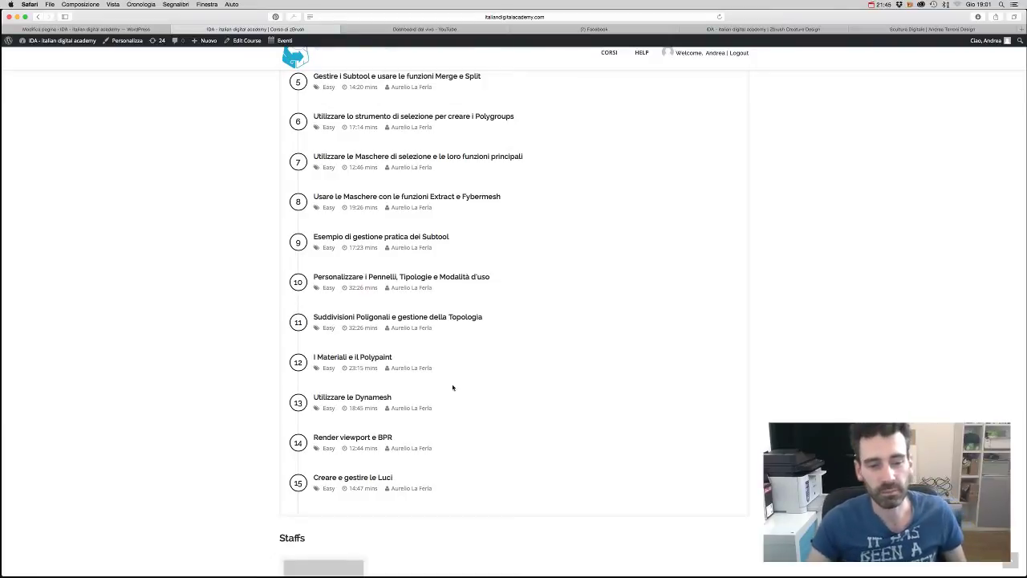
scroll(475, 410, "down", 1)
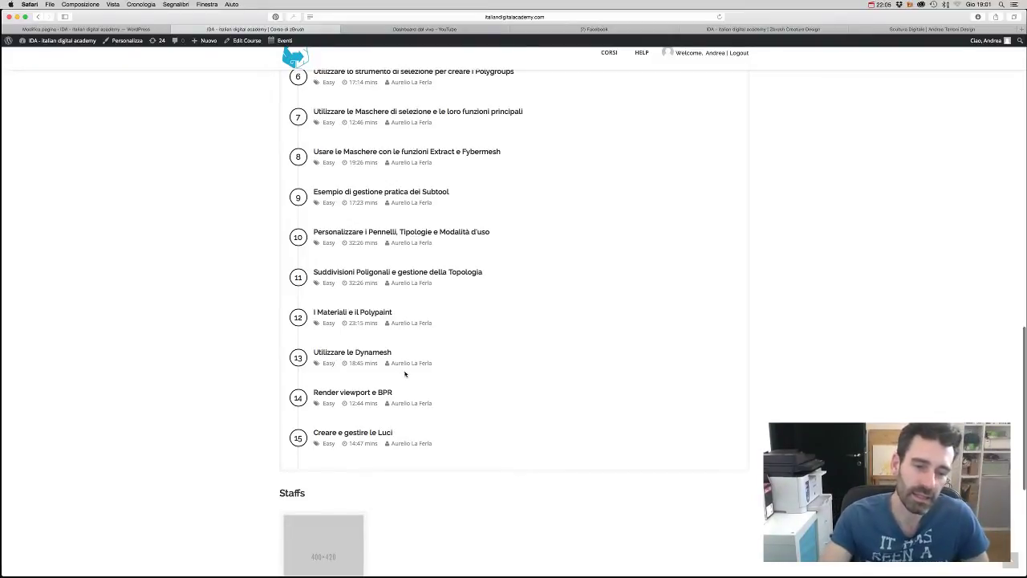
scroll(407, 374, "down", 2)
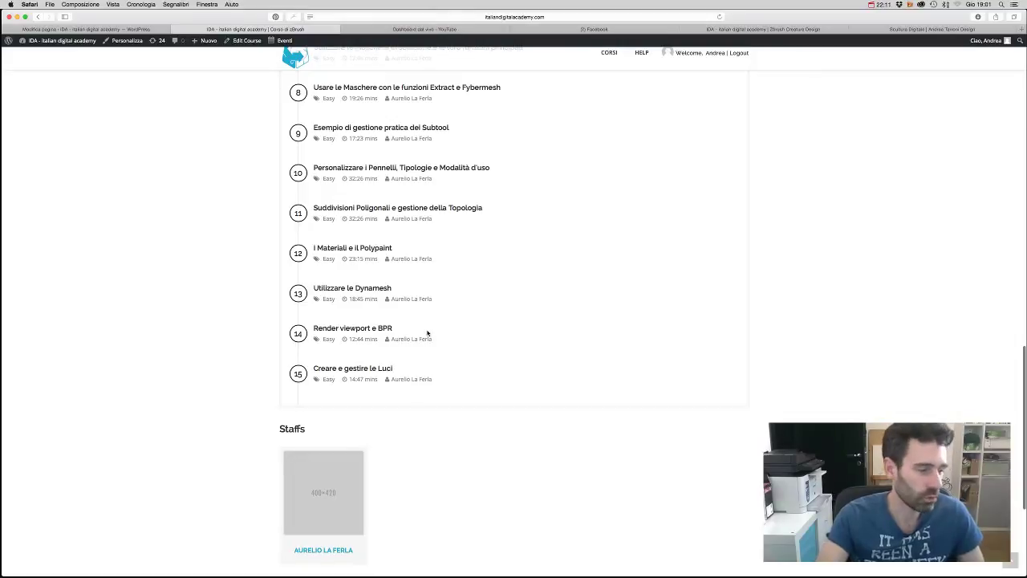
scroll(421, 339, "down", 2)
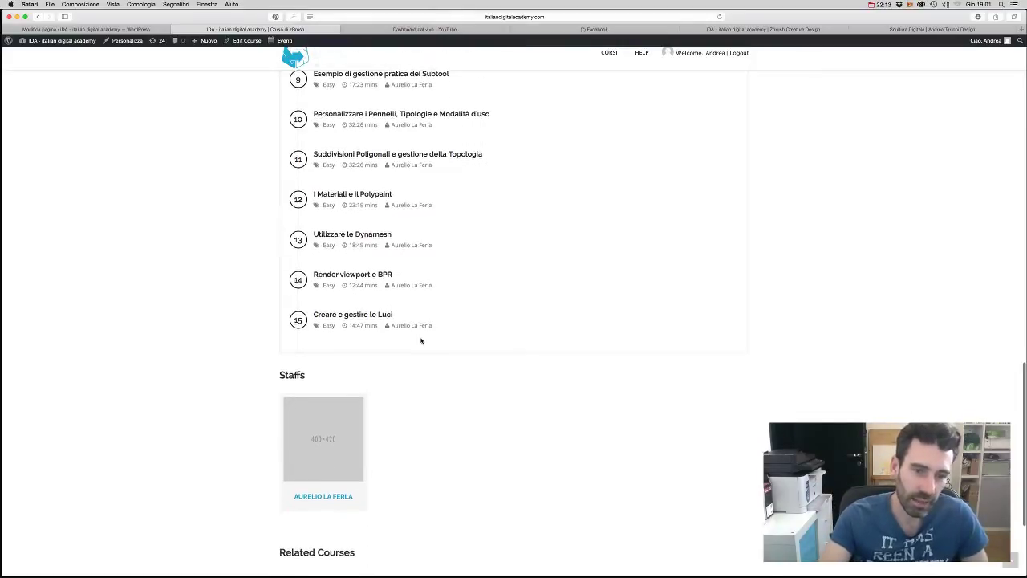
scroll(421, 340, "up", 1)
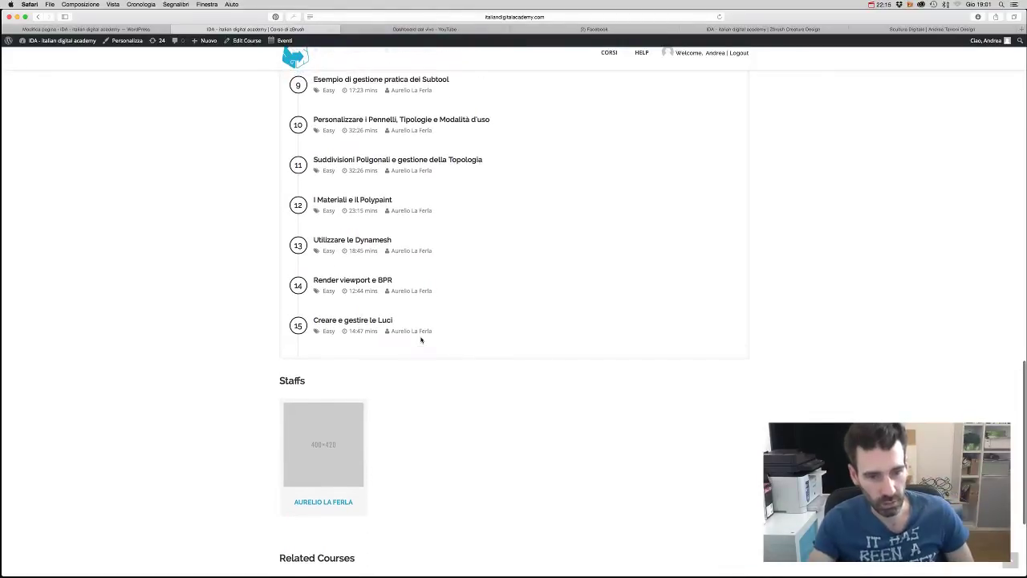
scroll(420, 340, "up", 10)
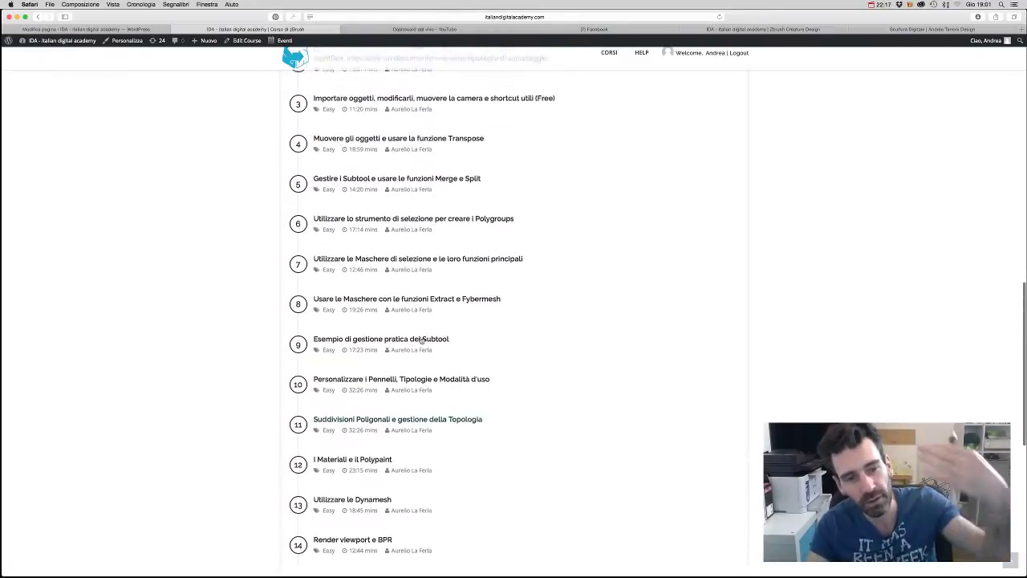
scroll(420, 339, "up", 12)
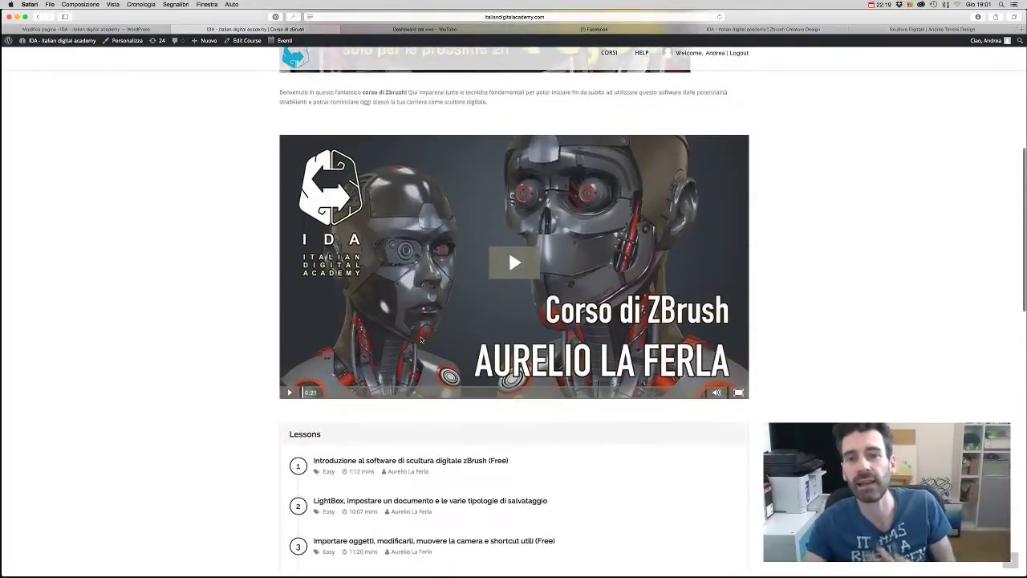
scroll(420, 340, "up", 12)
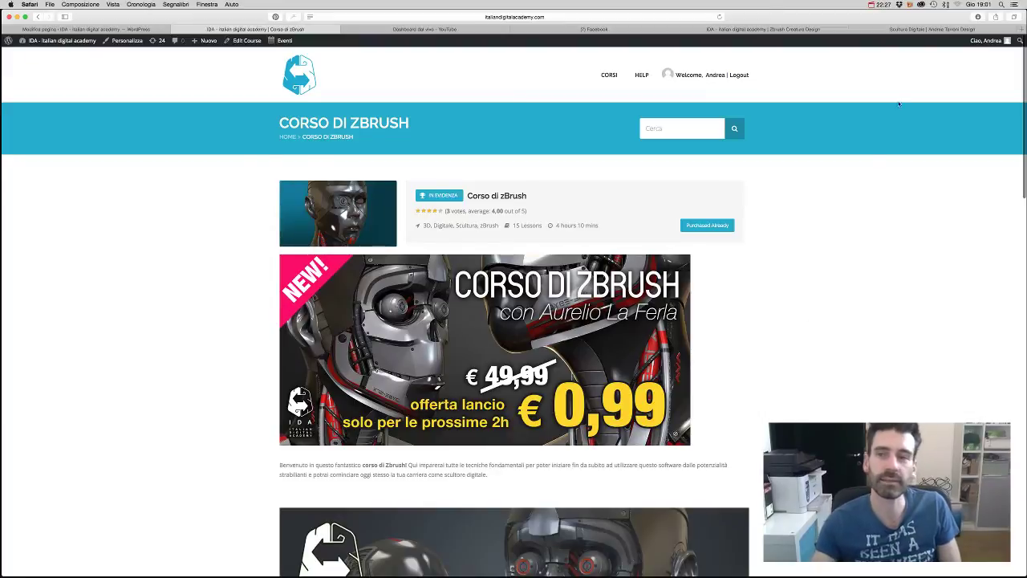
- Check the Scultura Digitale and free live event tabs, then glance at Facebook notifications
left_click(919, 29)
left_click(801, 30)
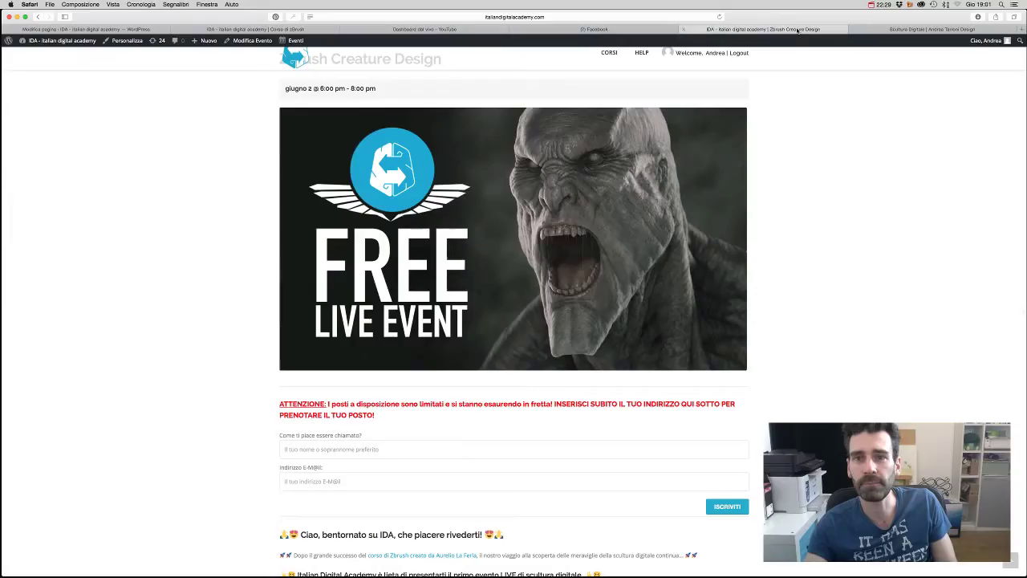
left_click(603, 30)
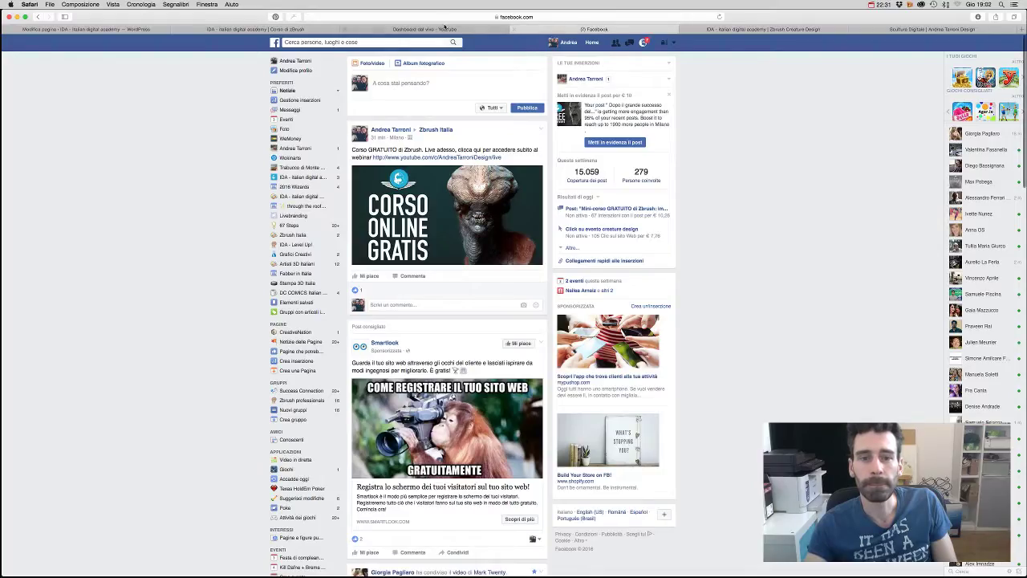
left_click(643, 43)
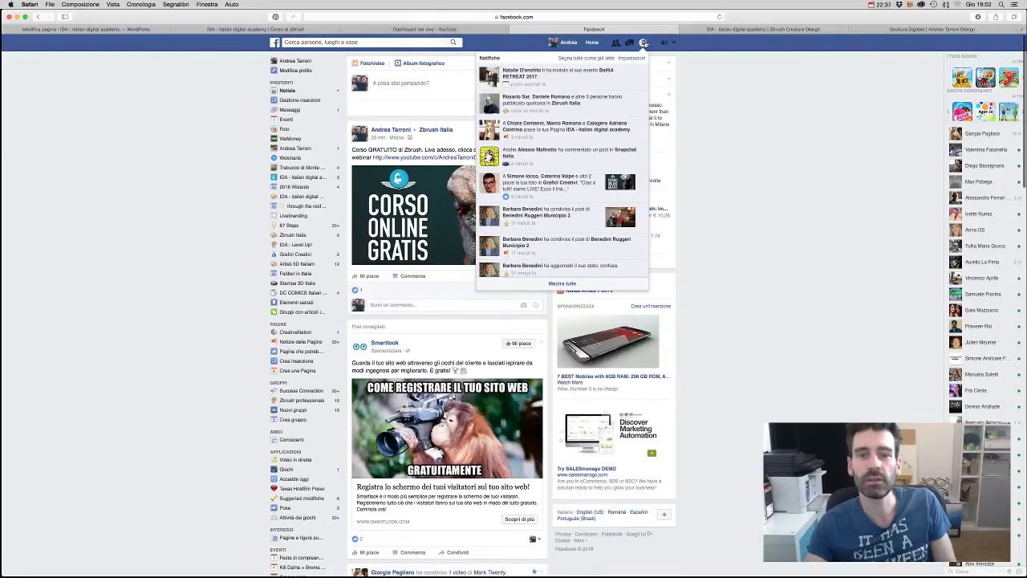
left_click(643, 43)
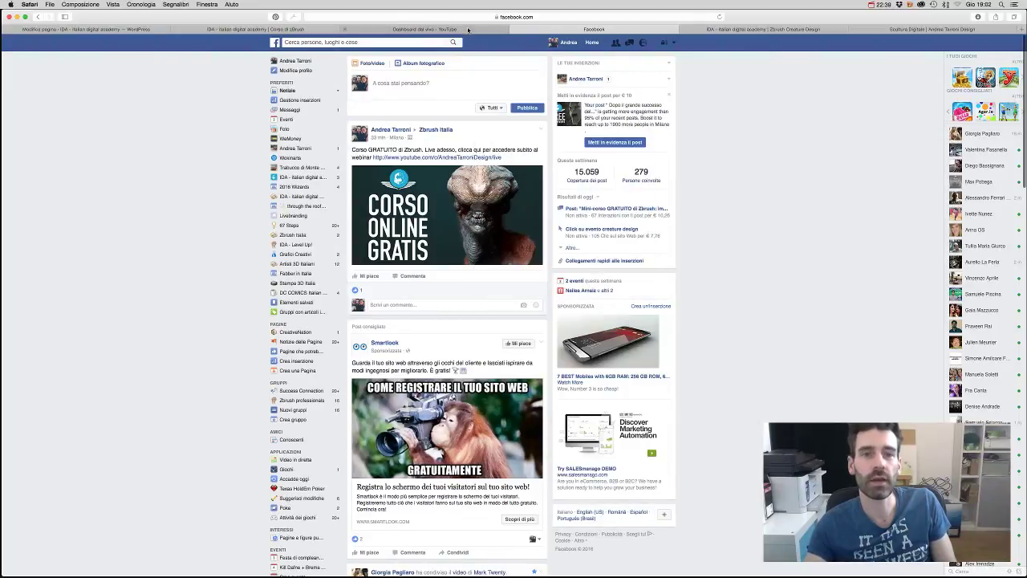
- Look at the YouTube live dashboard, then switch to the WordPress page editor
left_click(469, 30)
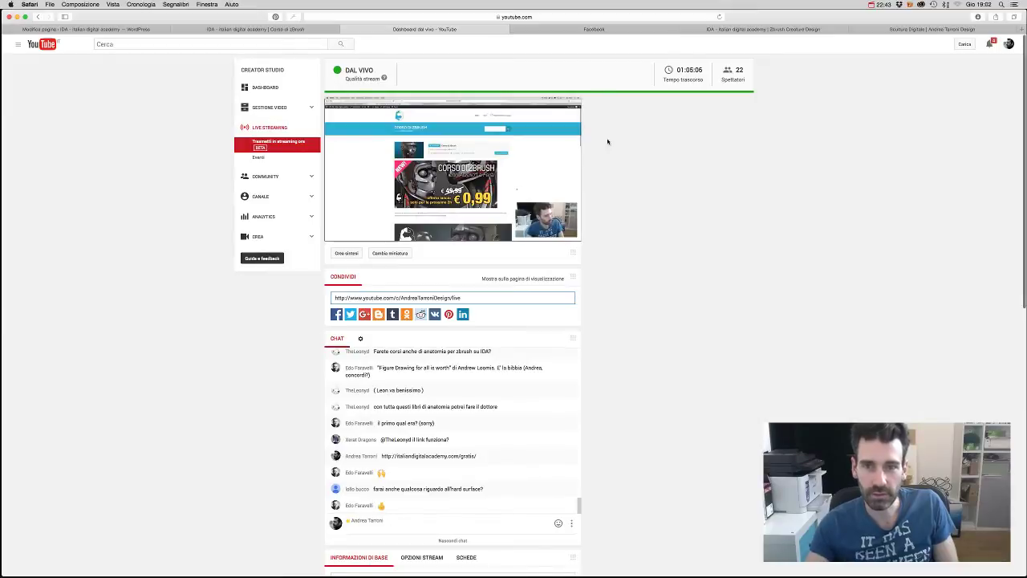
left_click(908, 30)
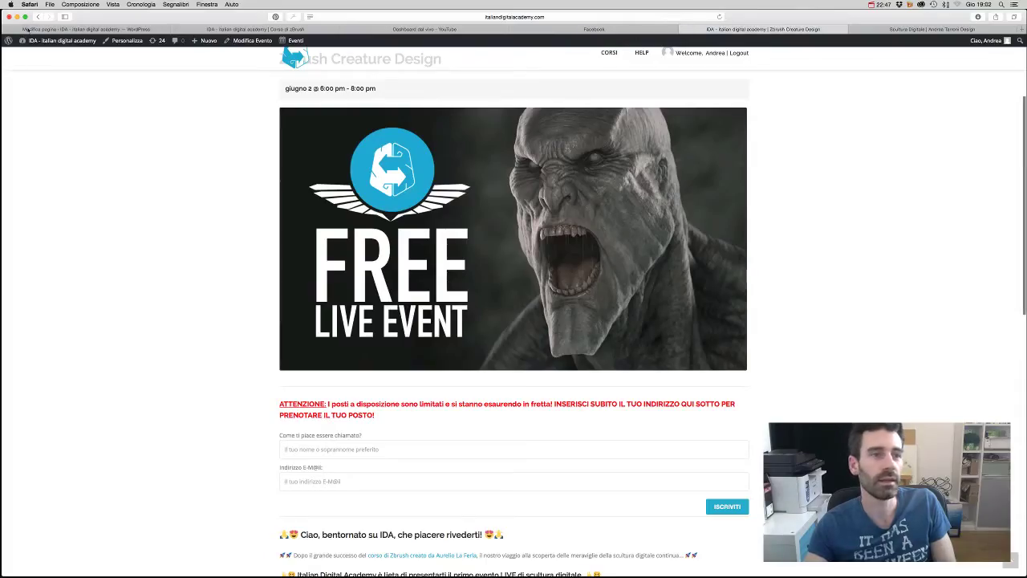
left_click(27, 29)
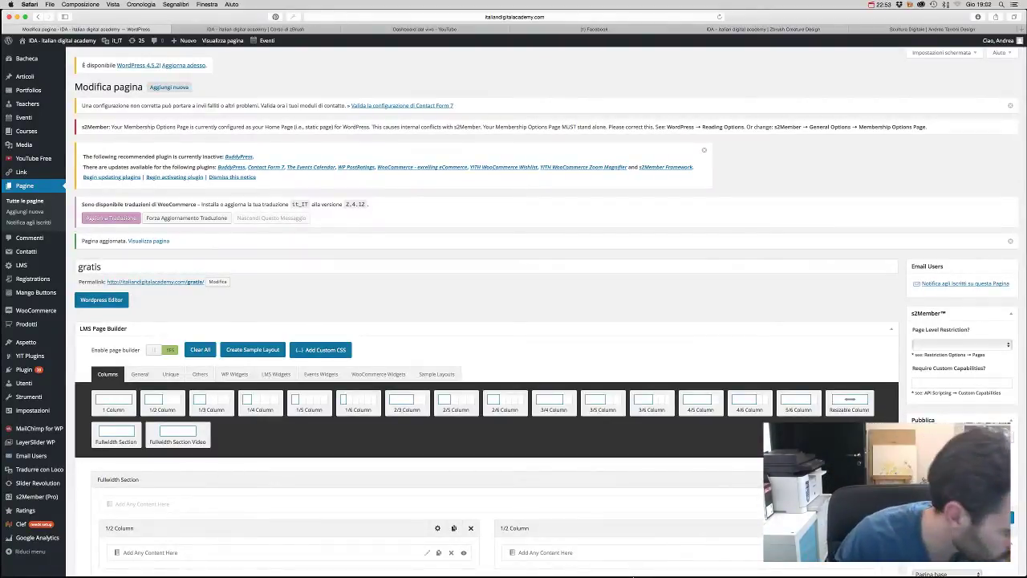
- Show all windows with Mission Control and bring the ZBrush alien bust window forward
key("ctrl+Up")
left_click(781, 318)
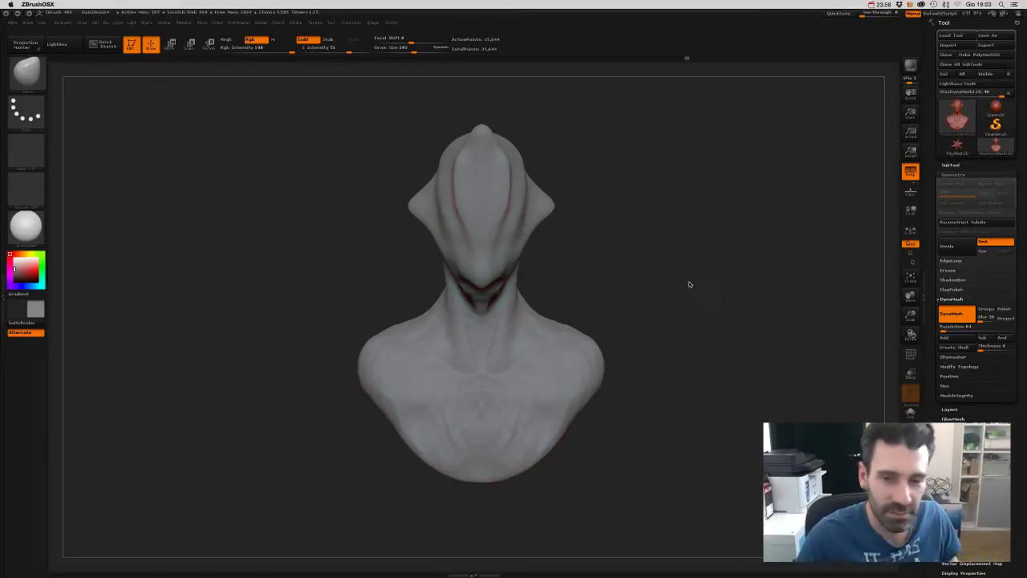
- Rotate the alien bust between front, side and three-quarter views to inspect it
left_click_drag(689, 284, 656, 287)
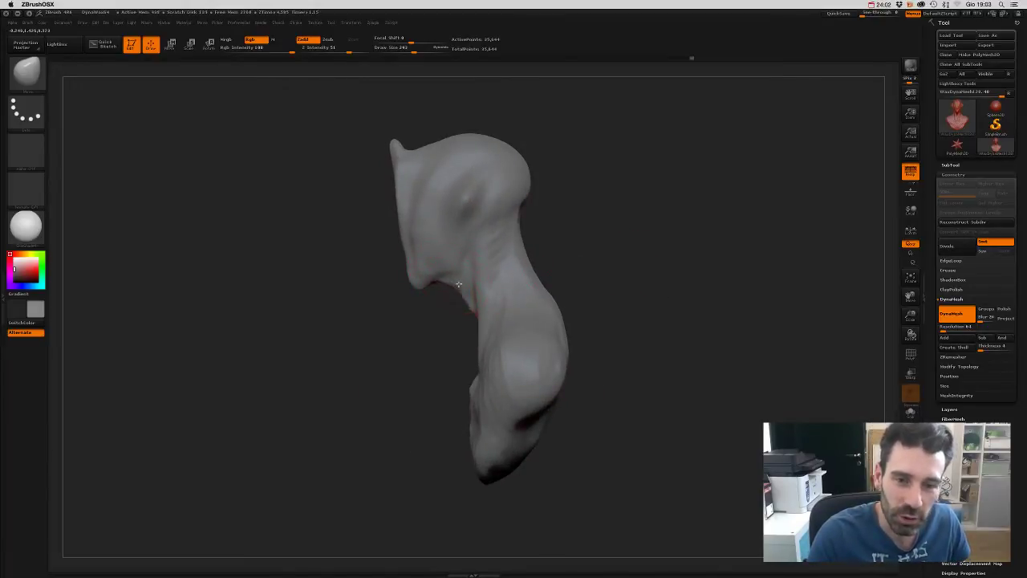
right_click_drag(409, 289, 467, 323, "shift")
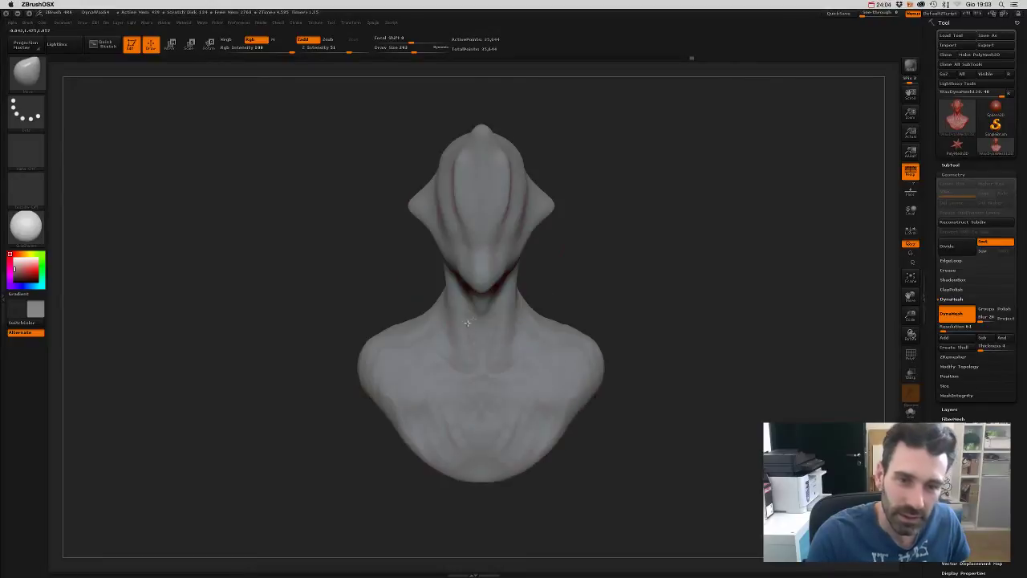
mouse_move(562, 297)
left_mouse_down()
mouse_move(612, 276)
mouse_move(578, 297)
left_mouse_up()
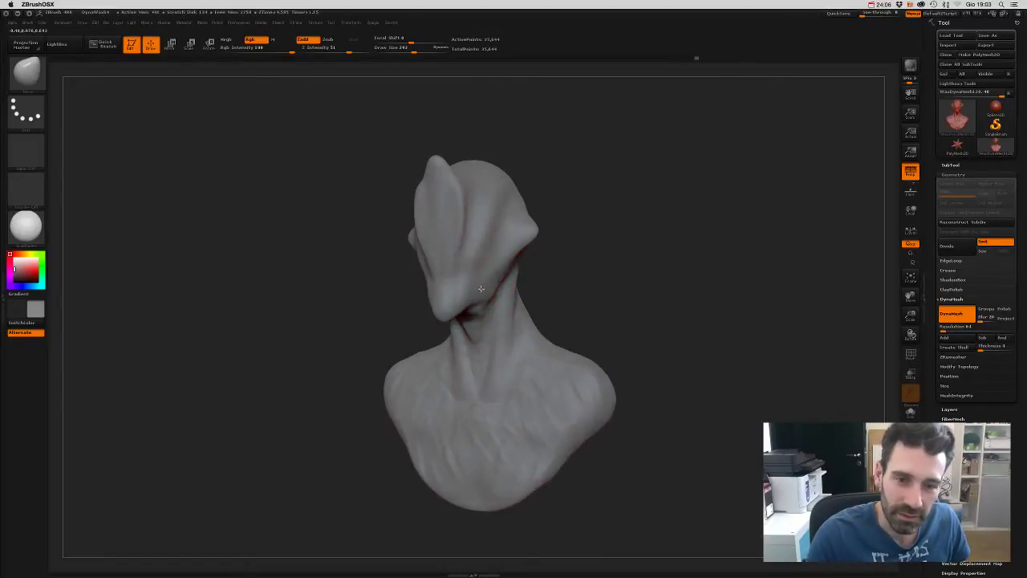
mouse_move(481, 288)
right_mouse_down()
mouse_move(541, 292)
mouse_move(528, 321)
right_mouse_up()
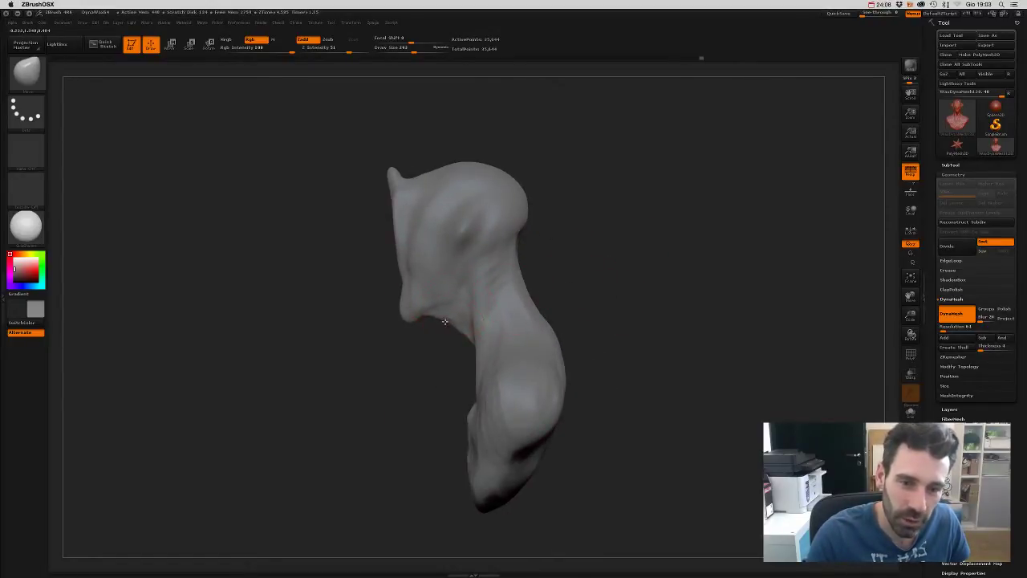
right_click_drag(444, 321, 522, 273, "shift")
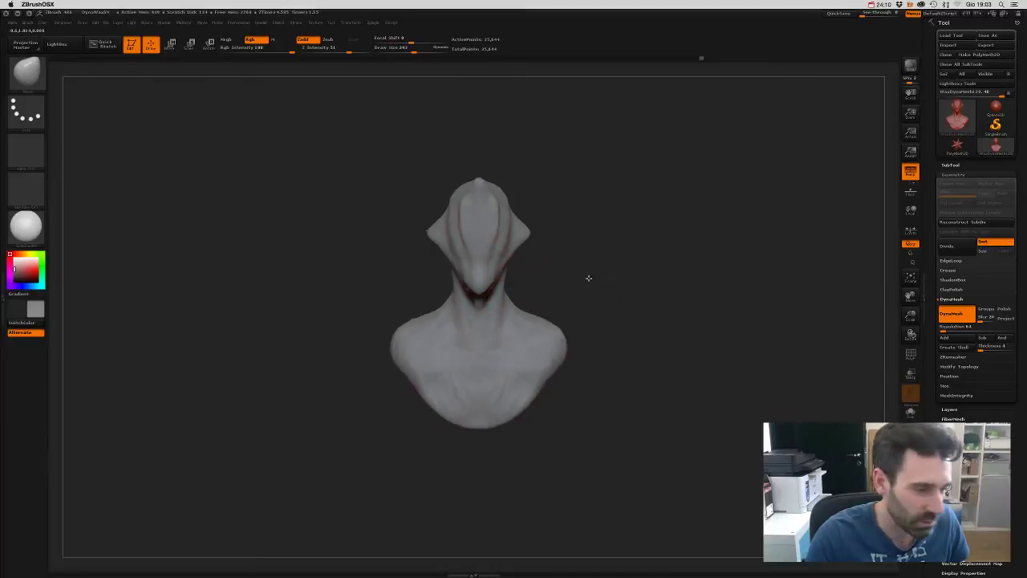
mouse_move(589, 277)
left_mouse_down()
mouse_move(607, 301)
mouse_move(622, 296)
mouse_move(605, 294)
left_mouse_up()
- Reduce the brush Draw Size to about 253 and turn the bust to a side view
key("s")
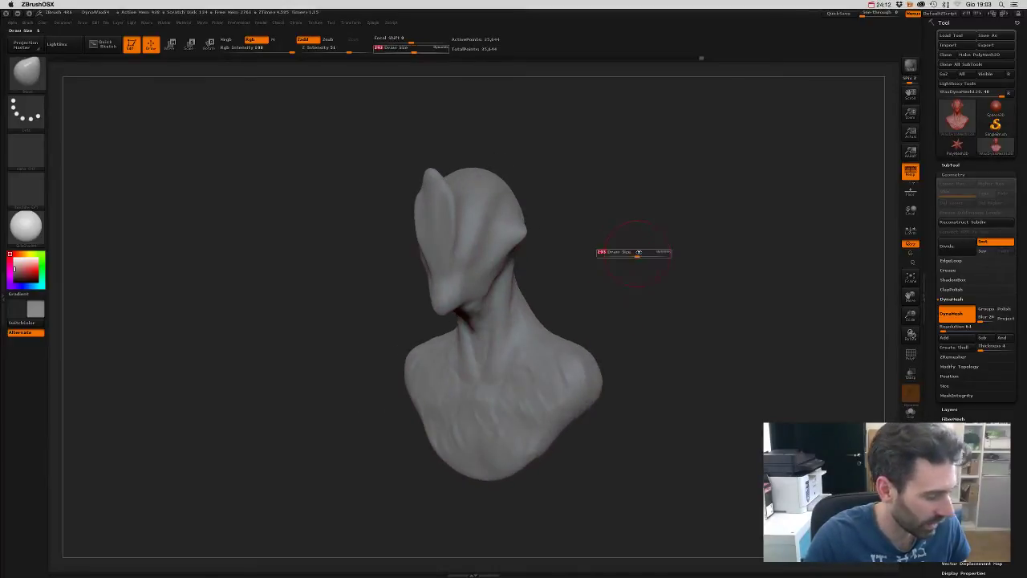
left_click(635, 254)
left_click_drag(635, 254, 561, 252)
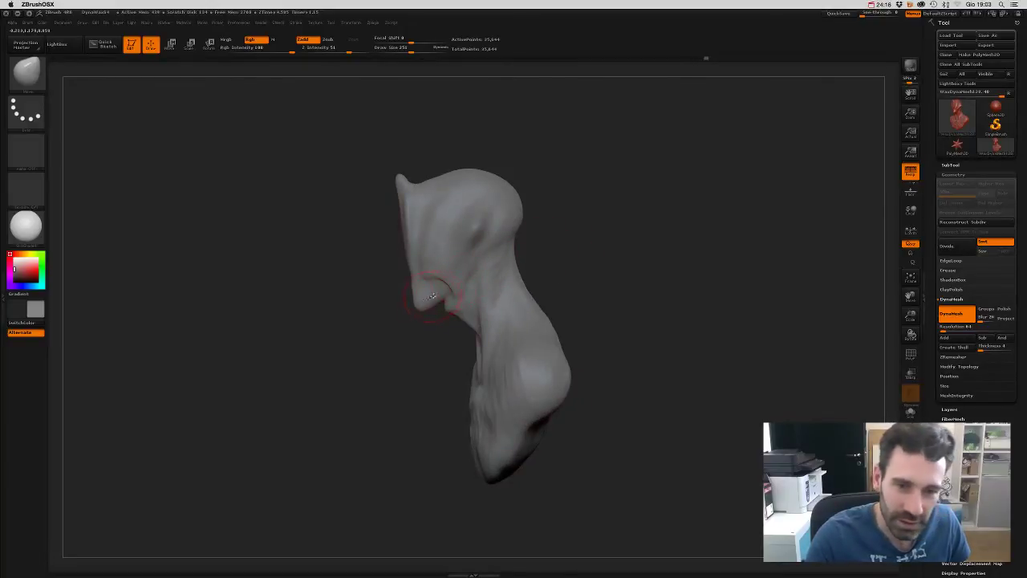
left_click_drag(420, 290, 451, 349)
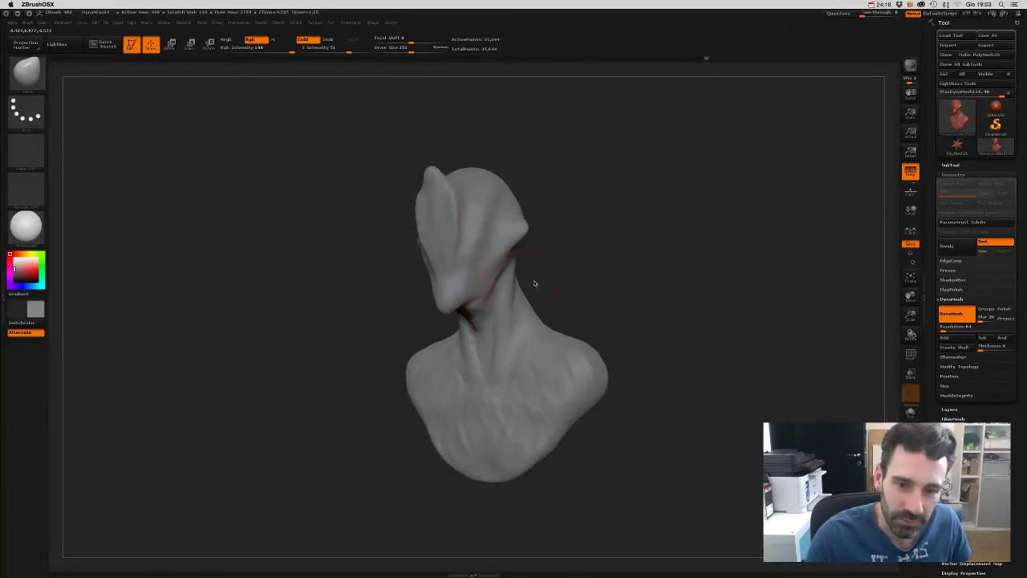
mouse_move(534, 280)
left_mouse_down()
mouse_move(621, 284)
mouse_move(600, 274)
left_mouse_up()
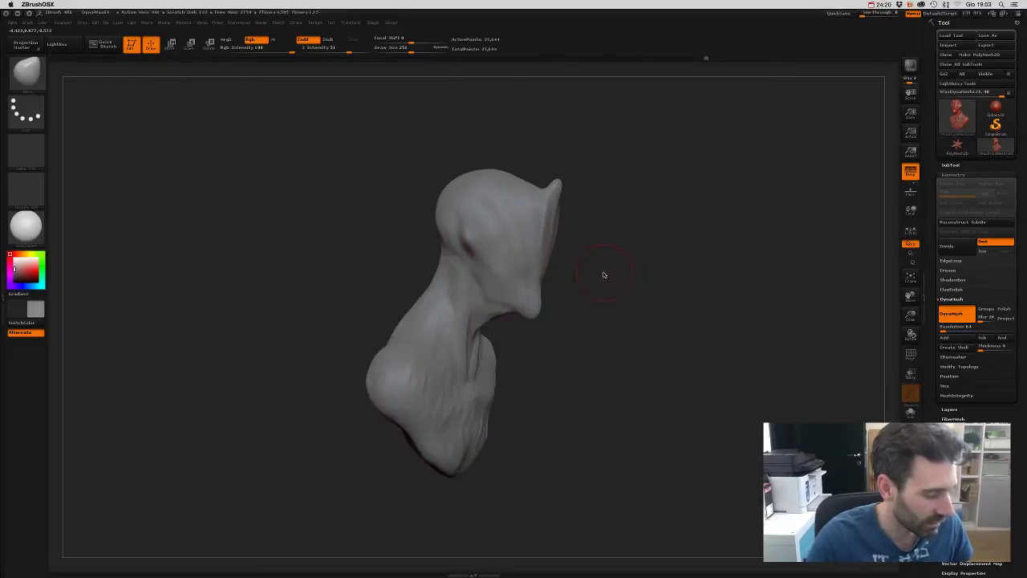
- Choose a different sculpting brush and orbit the bust toward a frontal view
key("b")
left_click(375, 286)
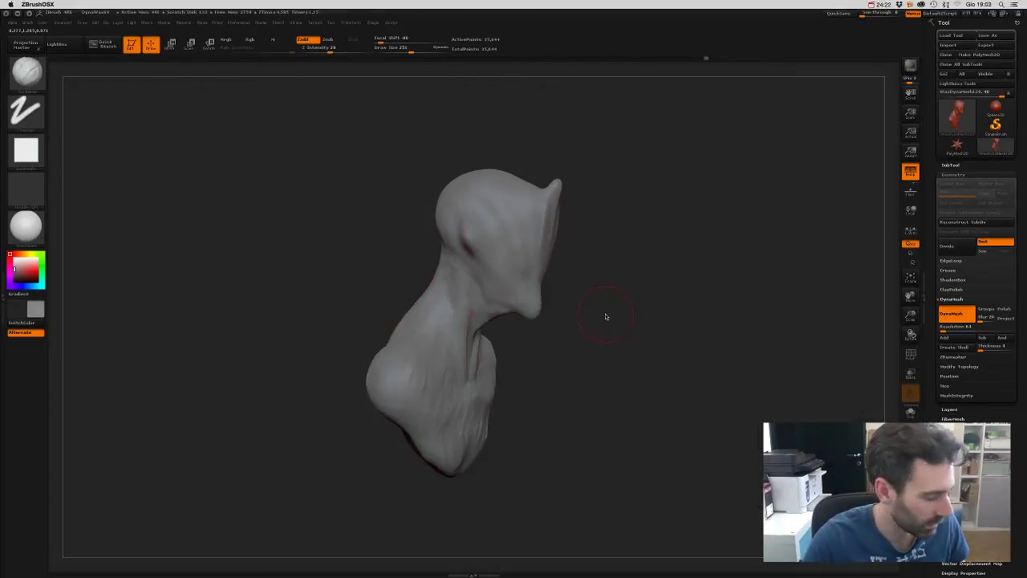
key("s")
left_click_drag(603, 310, 594, 298)
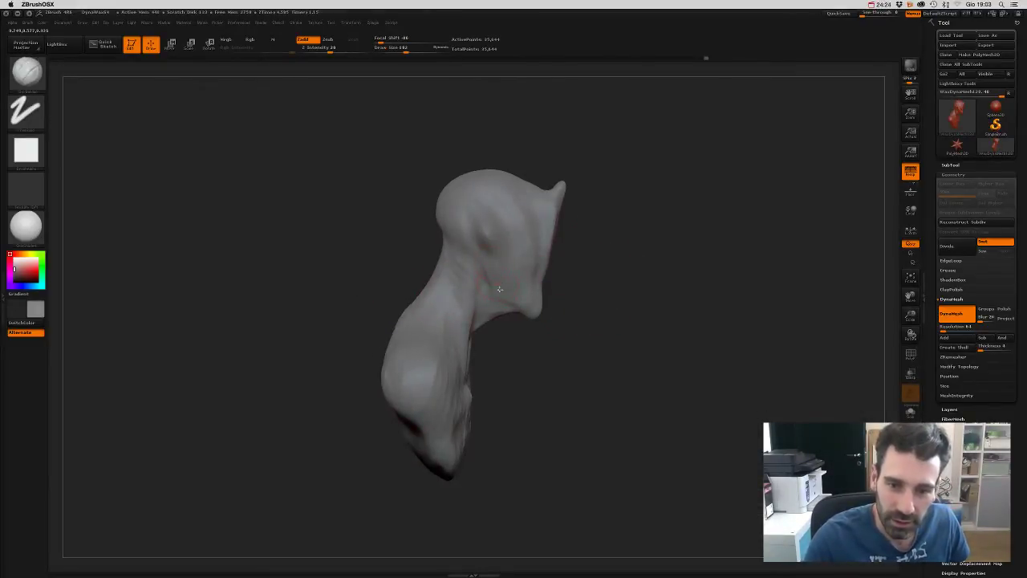
mouse_move(600, 332)
left_mouse_down()
mouse_move(497, 300)
mouse_move(487, 282)
mouse_move(610, 262)
mouse_move(454, 221)
mouse_move(578, 280)
mouse_move(496, 233)
mouse_move(433, 239)
mouse_move(461, 236)
left_mouse_up()
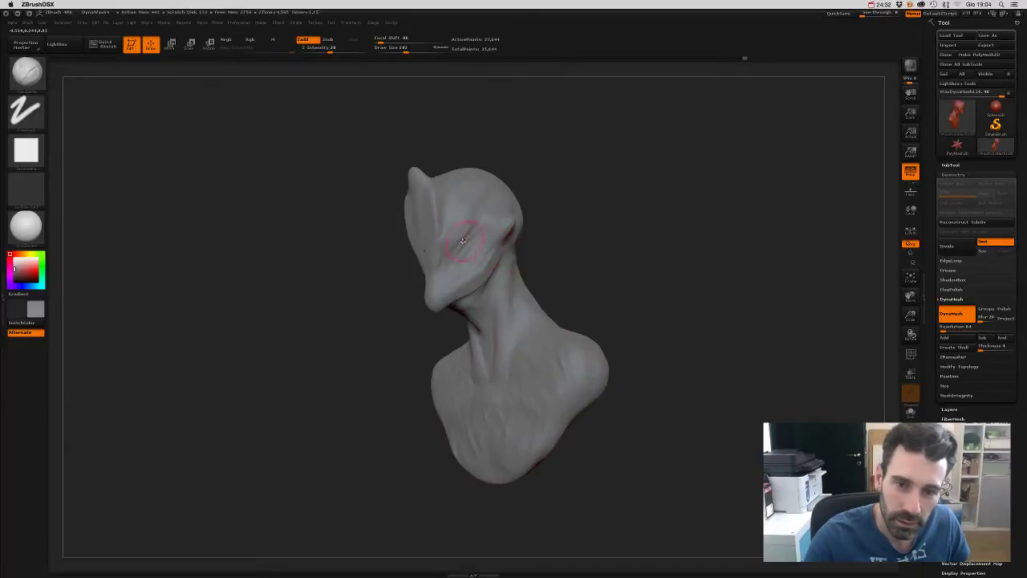
left_click_drag(553, 168, 578, 172)
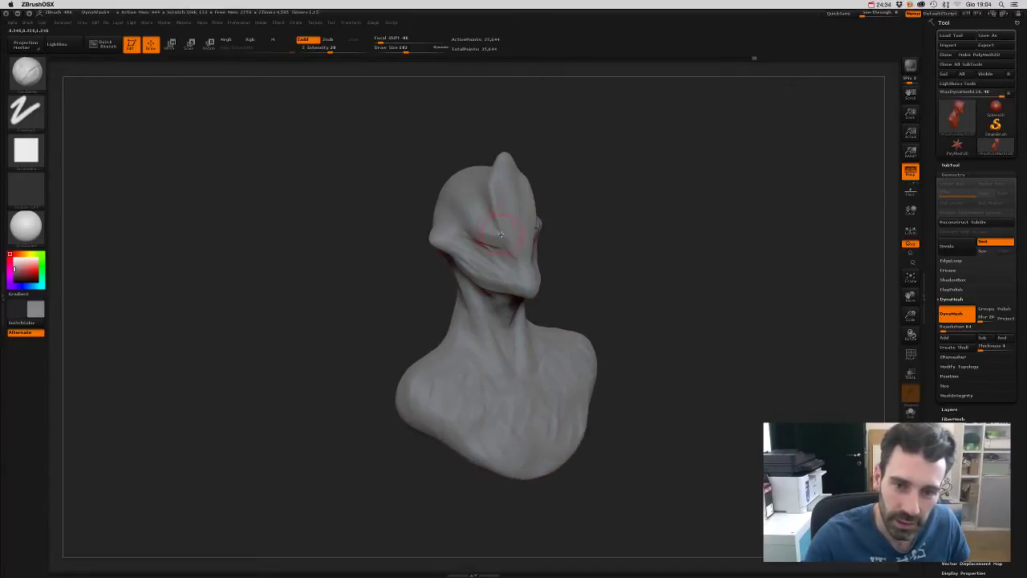
mouse_move(562, 245)
left_mouse_down()
mouse_move(592, 255)
mouse_move(551, 268)
mouse_move(592, 245)
mouse_move(481, 274)
mouse_move(566, 282)
mouse_move(495, 263)
mouse_move(621, 256)
mouse_move(612, 268)
mouse_move(541, 225)
left_mouse_up()
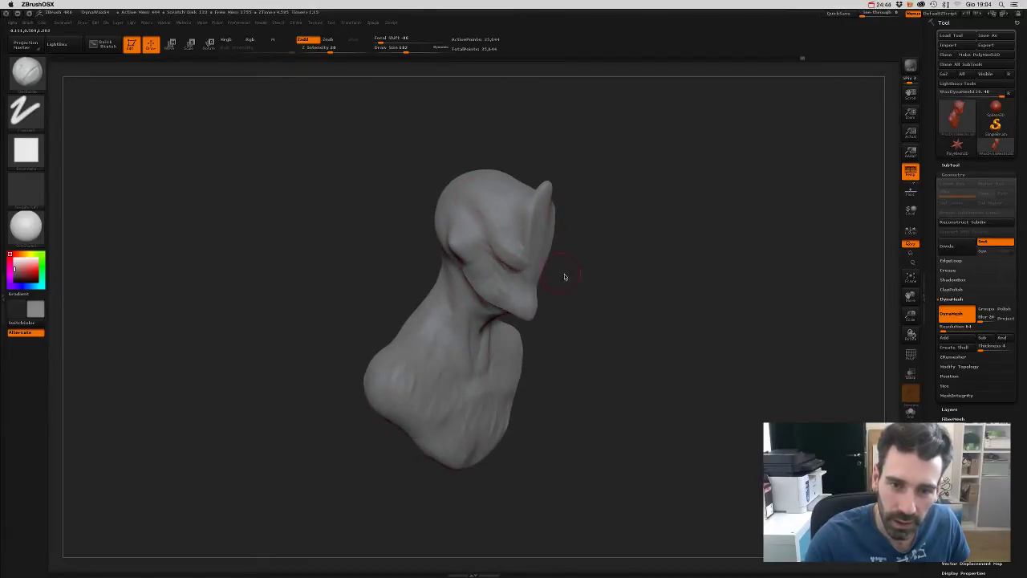
left_click_drag(564, 277, 449, 241)
mouse_move(482, 166)
left_mouse_down()
mouse_move(555, 148)
mouse_move(546, 137)
mouse_move(460, 228)
mouse_move(529, 131)
mouse_move(521, 131)
mouse_move(455, 217)
left_mouse_up()
- Tumble the bust through side, top and leaning views to study the head and neck
left_click_drag(551, 146, 523, 179)
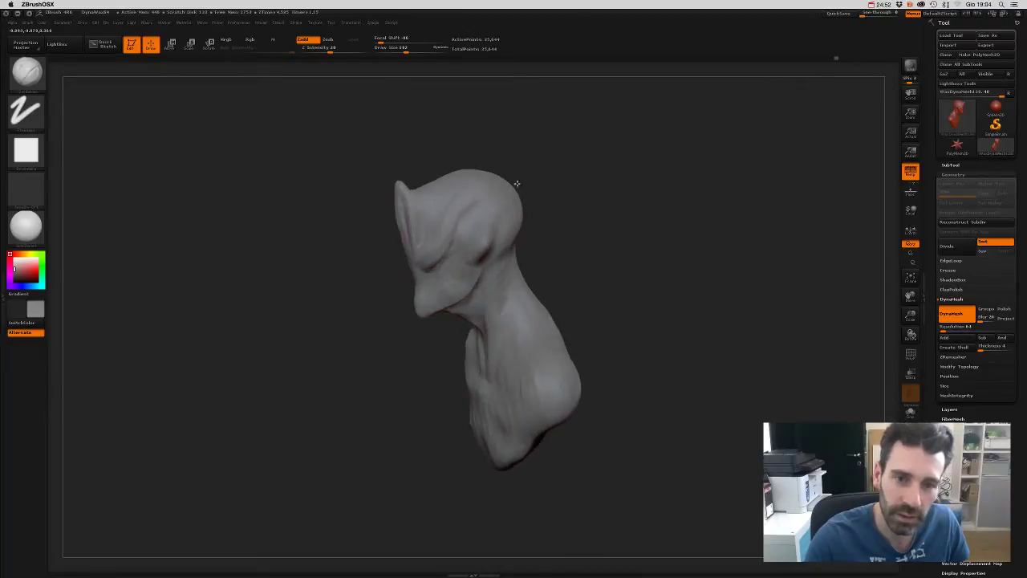
mouse_move(587, 158)
left_mouse_down()
mouse_move(614, 152)
mouse_move(635, 193)
mouse_move(617, 227)
mouse_move(455, 213)
left_mouse_up()
left_click_drag(545, 144, 485, 223)
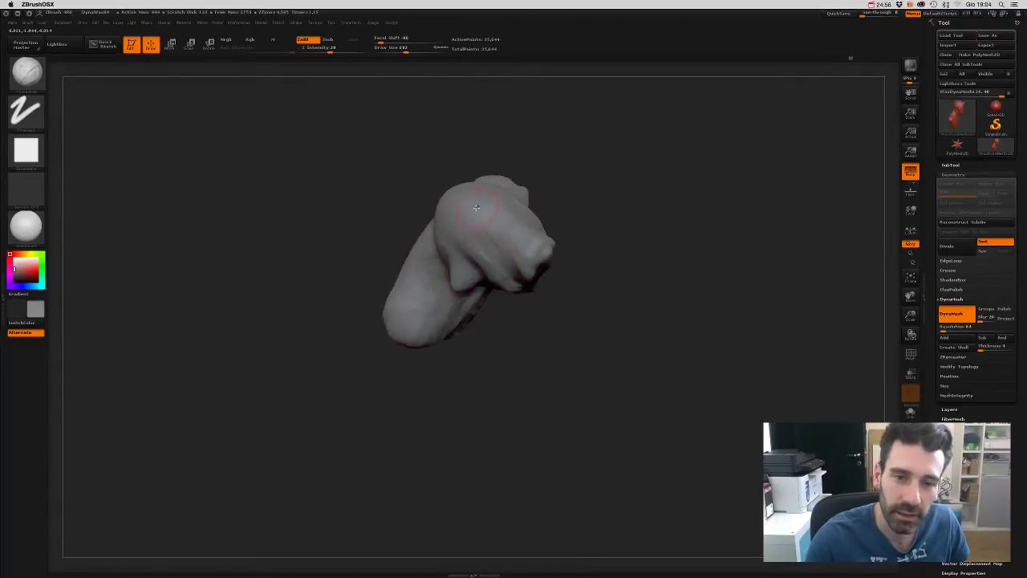
mouse_move(562, 213)
left_mouse_down()
mouse_move(587, 193)
mouse_move(634, 186)
mouse_move(637, 236)
mouse_move(654, 255)
mouse_move(619, 230)
mouse_move(591, 252)
mouse_move(592, 271)
mouse_move(411, 302)
left_mouse_up()
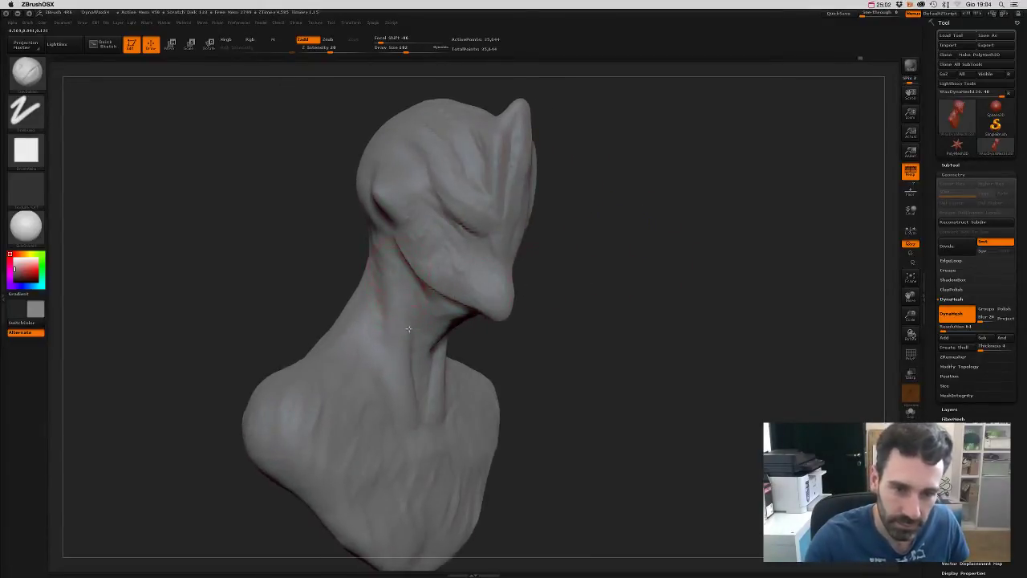
mouse_move(530, 360)
left_mouse_down()
mouse_move(571, 275)
mouse_move(537, 278)
mouse_move(539, 234)
mouse_move(583, 211)
mouse_move(581, 266)
mouse_move(569, 163)
mouse_move(580, 224)
left_mouse_up()
key("b")
mouse_move(630, 230)
left_mouse_down()
mouse_move(650, 213)
mouse_move(597, 185)
left_mouse_up()
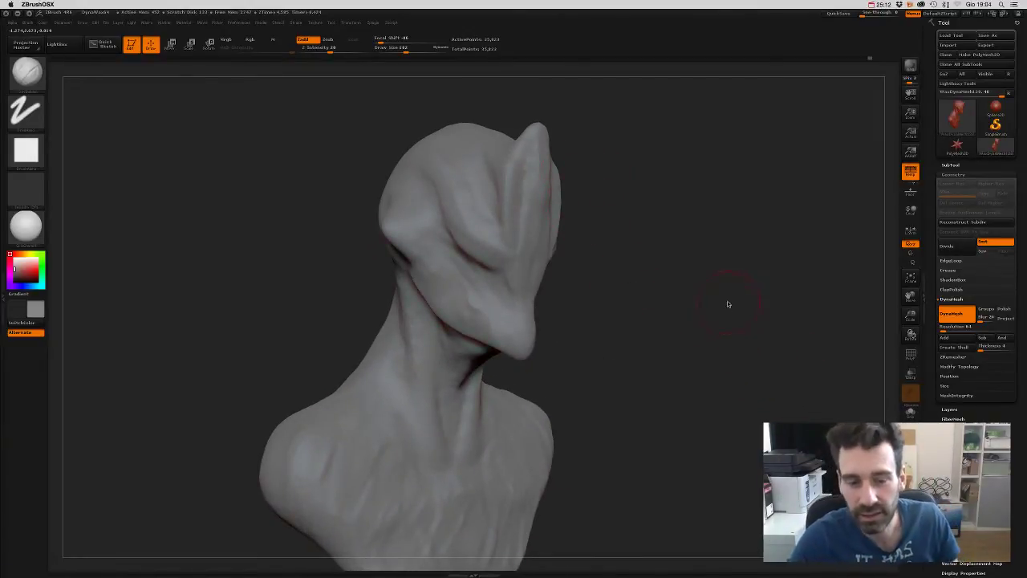
mouse_move(728, 304)
left_mouse_down()
mouse_move(743, 303)
mouse_move(656, 299)
mouse_move(651, 282)
mouse_move(617, 305)
left_mouse_up()
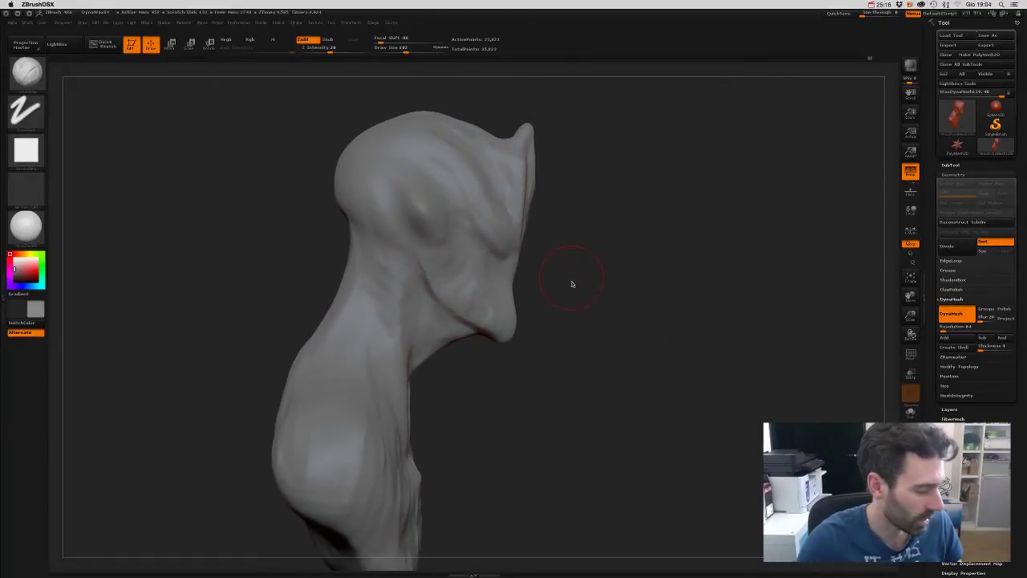
- Switch to a Dots-stroke brush and carve a faint crease up along the neck
key("b")
left_click(594, 292)
key("s")
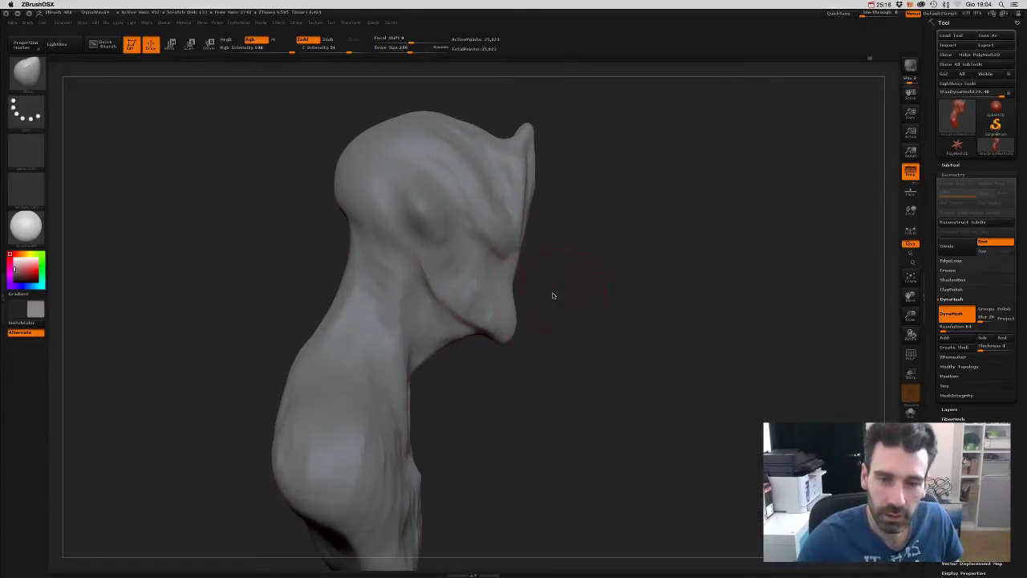
left_click_drag(435, 299, 430, 266)
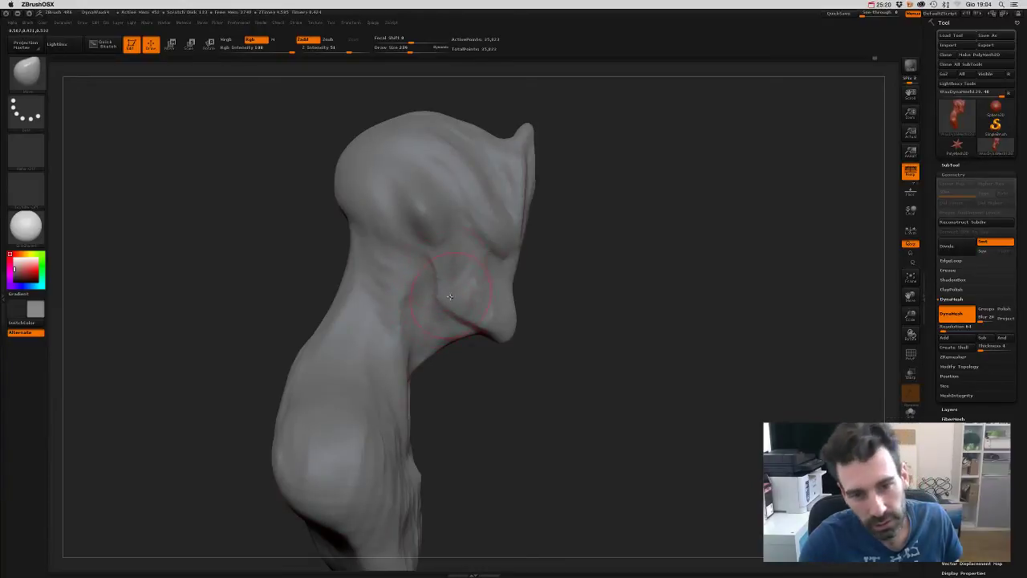
right_click_drag(431, 285, 530, 283)
- Lower the Draw Size from about 238 to 162 and check the bust's profile
key("s")
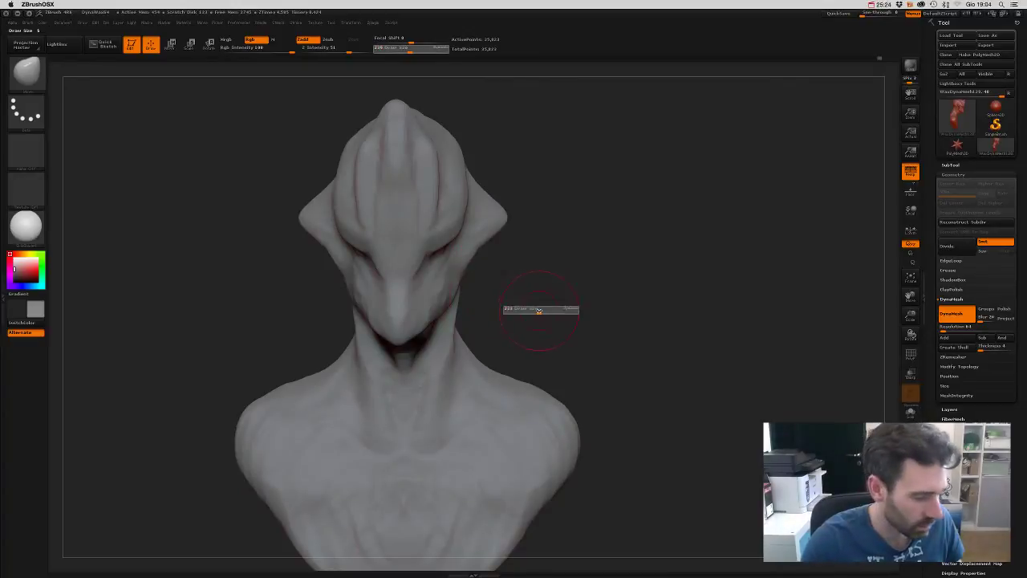
left_click_drag(515, 301, 480, 296)
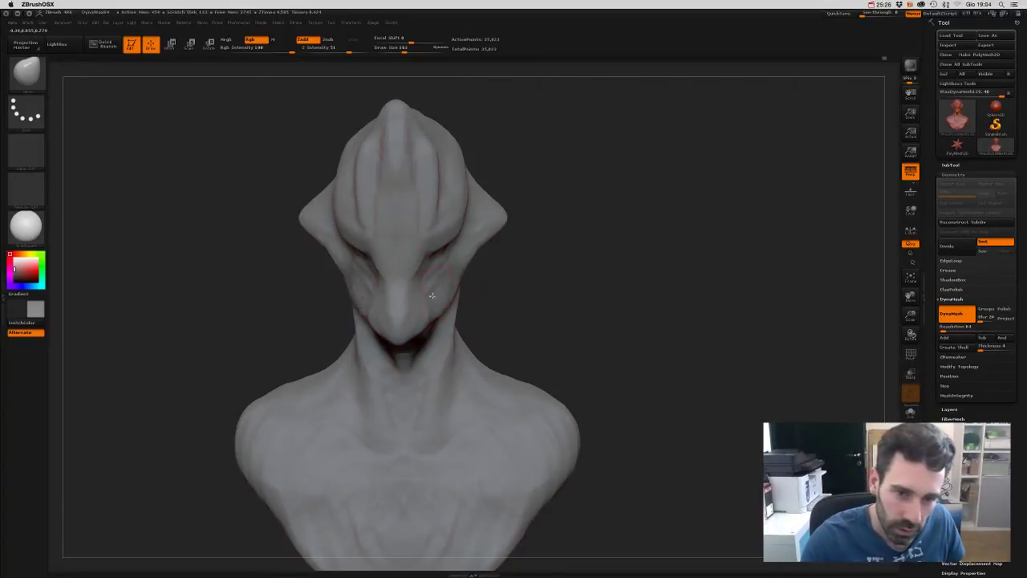
mouse_move(523, 300)
right_mouse_down()
mouse_move(521, 282)
mouse_move(447, 235)
mouse_move(509, 307)
mouse_move(564, 284)
mouse_move(416, 269)
mouse_move(583, 257)
mouse_move(483, 267)
right_mouse_up()
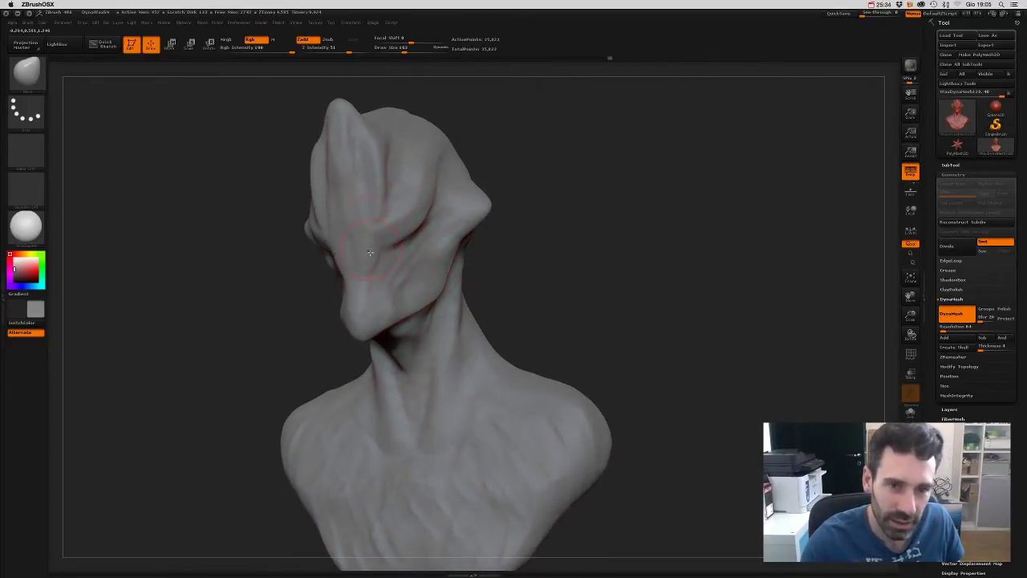
right_click_drag(558, 305, 525, 287)
mouse_move(576, 246)
right_mouse_down()
mouse_move(594, 287)
mouse_move(569, 287)
right_mouse_up()
key("s")
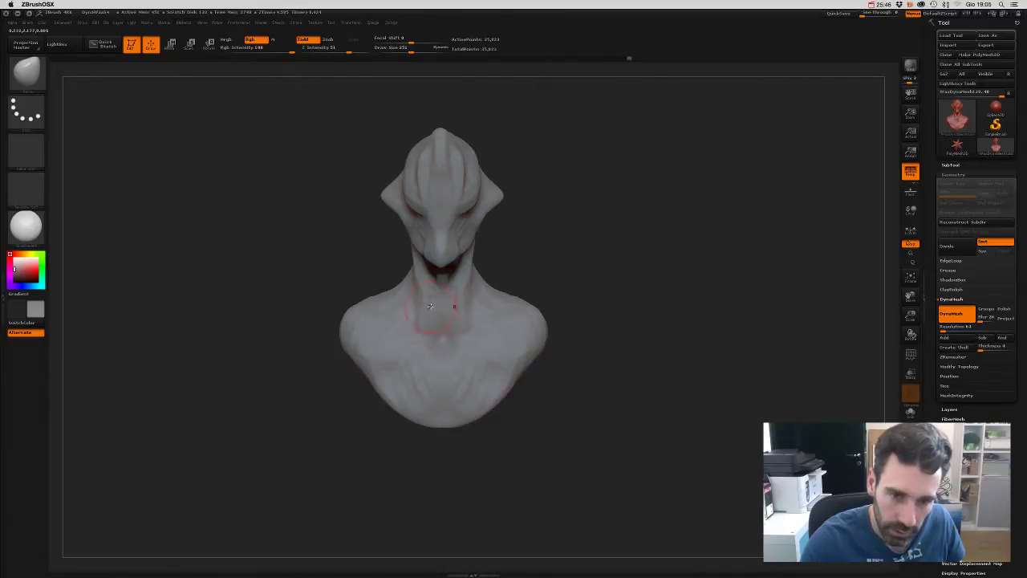
right_click_drag(422, 289, 455, 323)
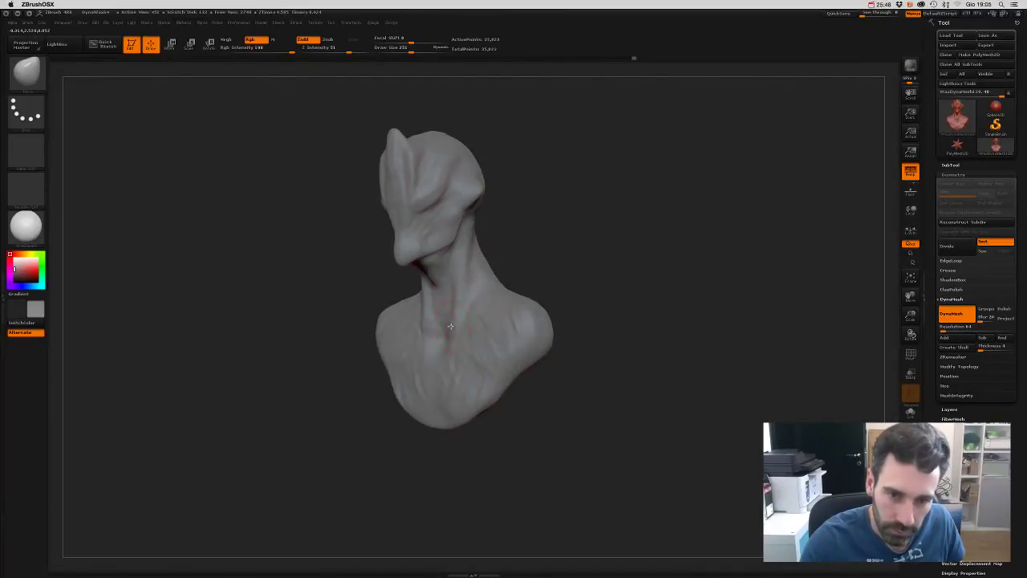
right_click_drag(538, 247, 624, 223)
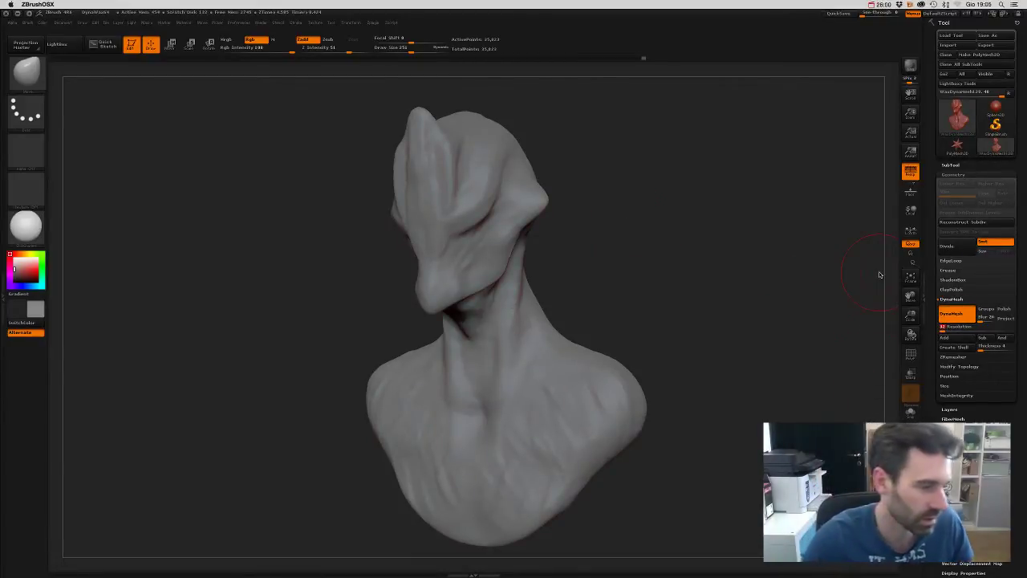
- Remesh the bust with DynaMesh at resolution 128, briefly checking the PolyF wireframe
key("ctrl+z")
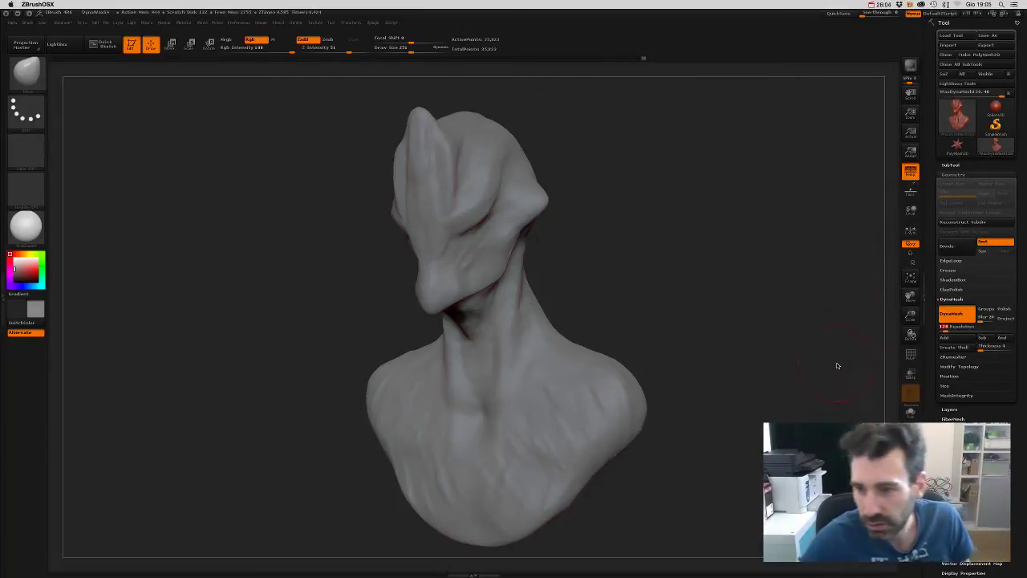
key("1")
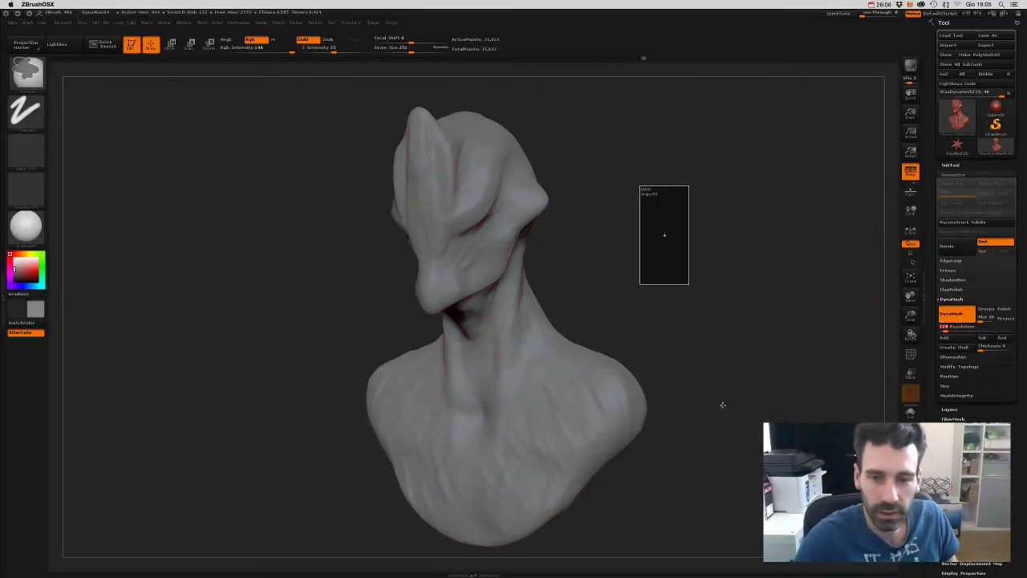
key("ctrl+d")
left_click_drag(890, 402, 779, 402)
left_click(910, 353)
mouse_move(673, 303)
left_mouse_down()
mouse_move(679, 277)
mouse_move(701, 374)
mouse_move(690, 237)
mouse_move(651, 213)
mouse_move(678, 286)
left_mouse_up()
left_click(910, 353)
- Select a new carving sculpting brush from the brush picker
key("b")
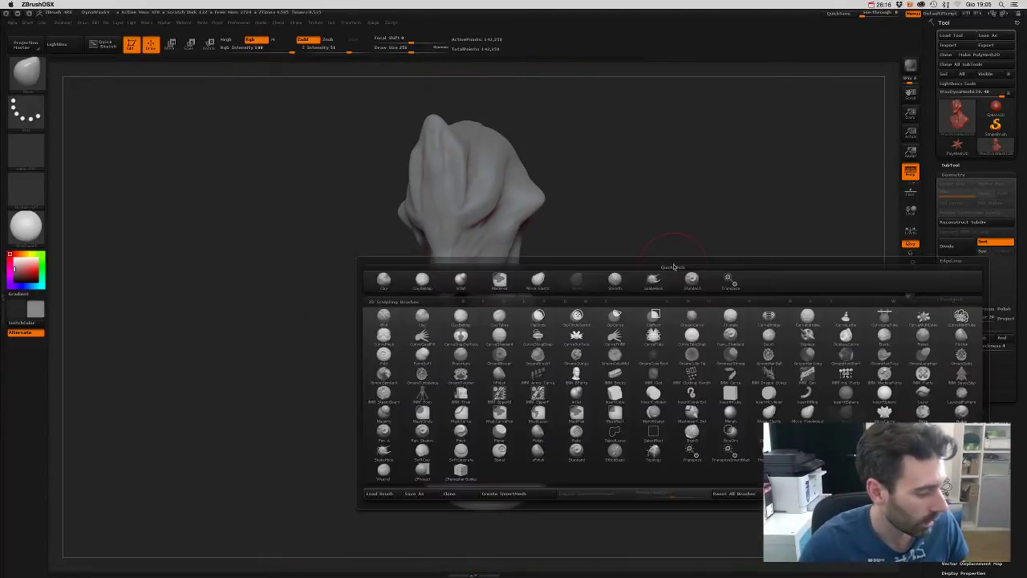
key("d")
key("s")
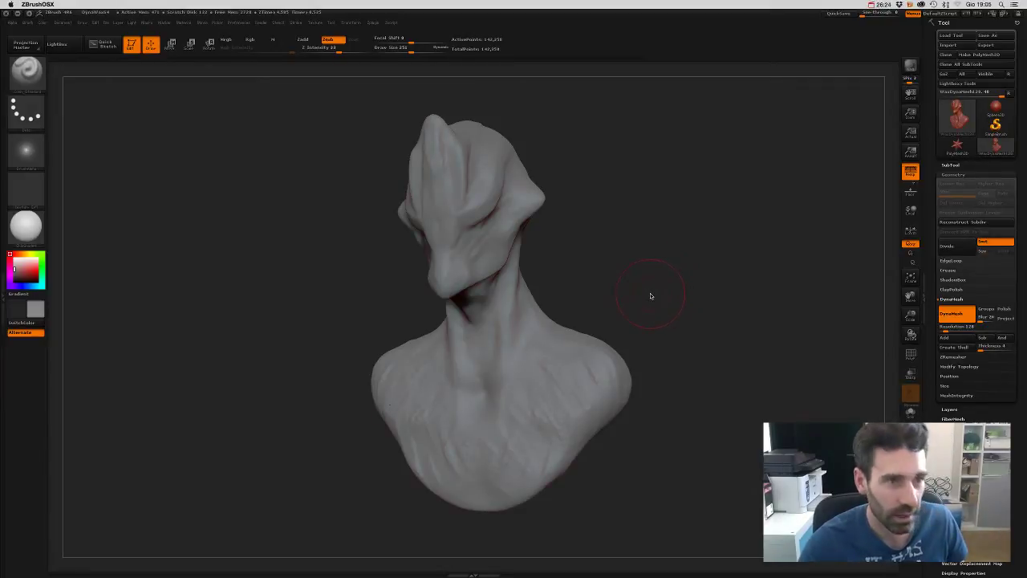
- Pick a D brush, set Draw Size to 46 and carve creases across and up the cheek
key("b")
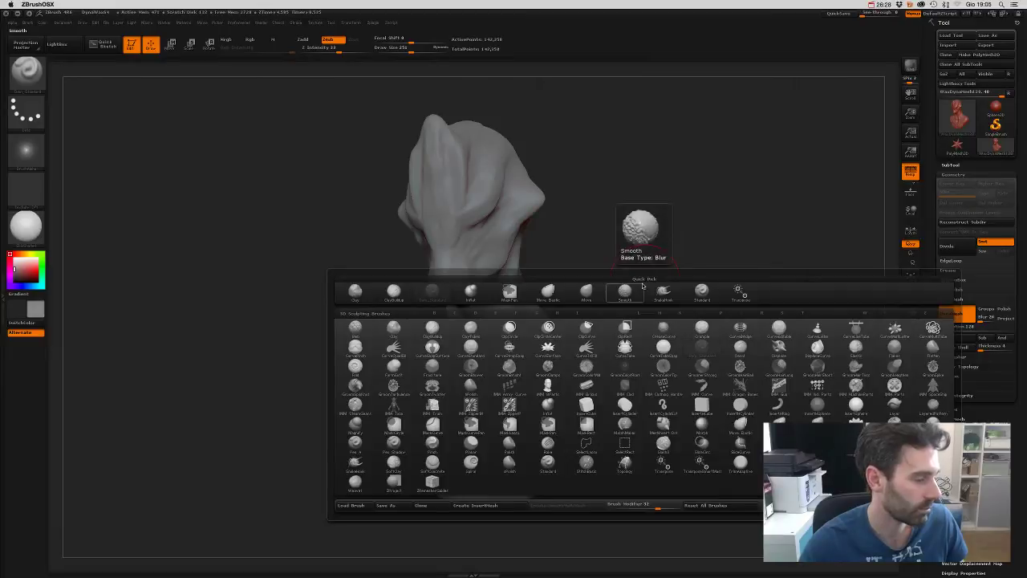
key("d")
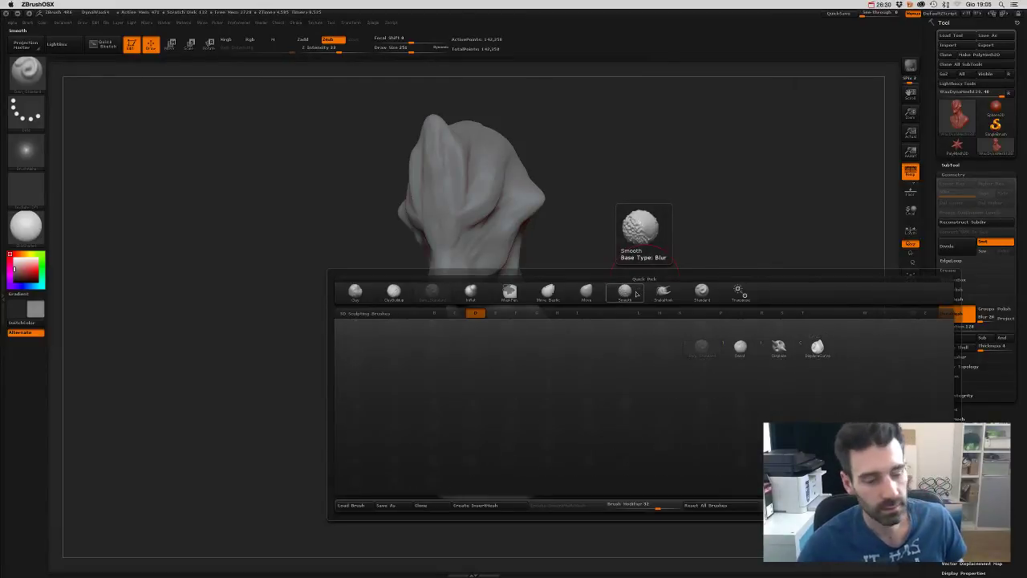
left_click(636, 294)
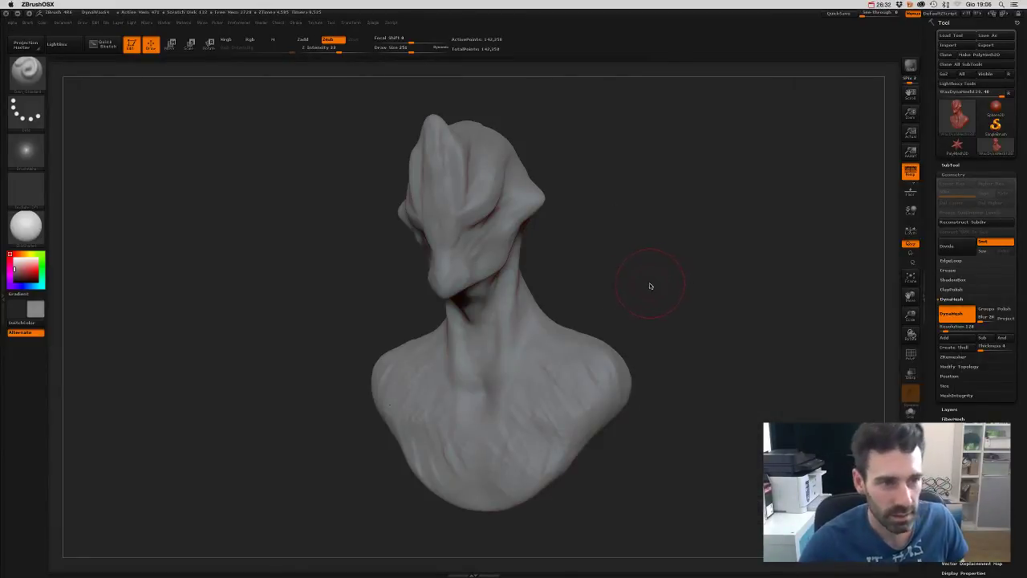
key("s")
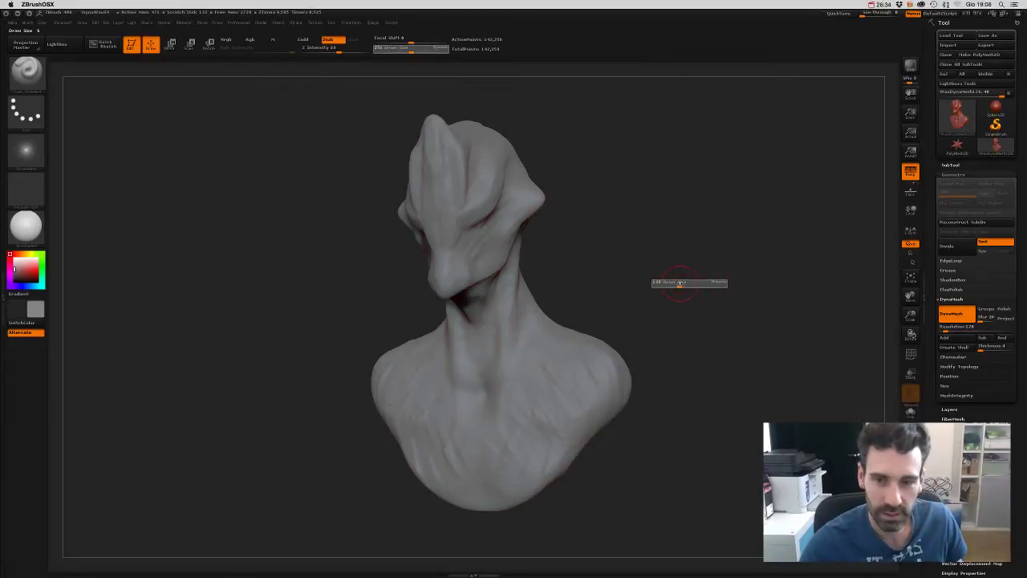
mouse_move(679, 283)
left_mouse_down()
mouse_move(663, 254)
mouse_move(659, 283)
mouse_move(669, 238)
mouse_move(667, 303)
mouse_move(683, 262)
mouse_move(585, 218)
mouse_move(653, 268)
mouse_move(645, 201)
mouse_move(640, 289)
mouse_move(407, 325)
left_mouse_up()
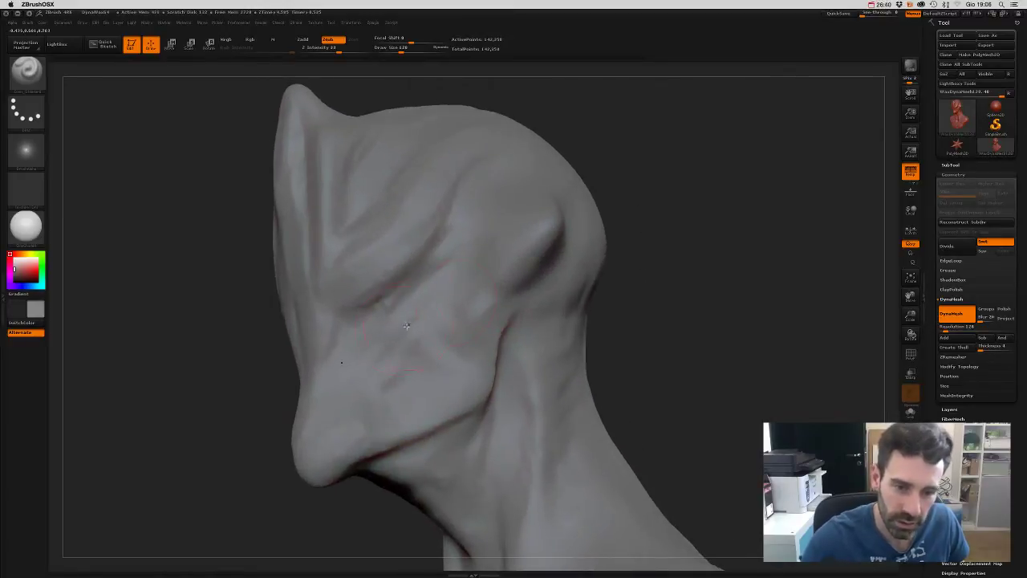
left_click_drag(365, 397, 421, 309)
left_click_drag(682, 366, 665, 318)
key("s")
left_click(730, 344)
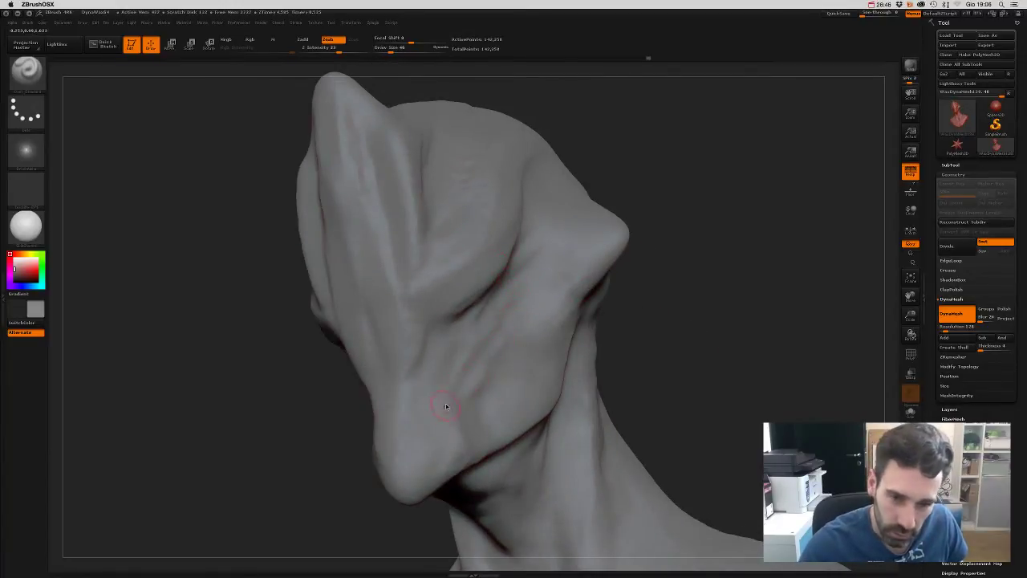
left_click_drag(446, 406, 494, 313)
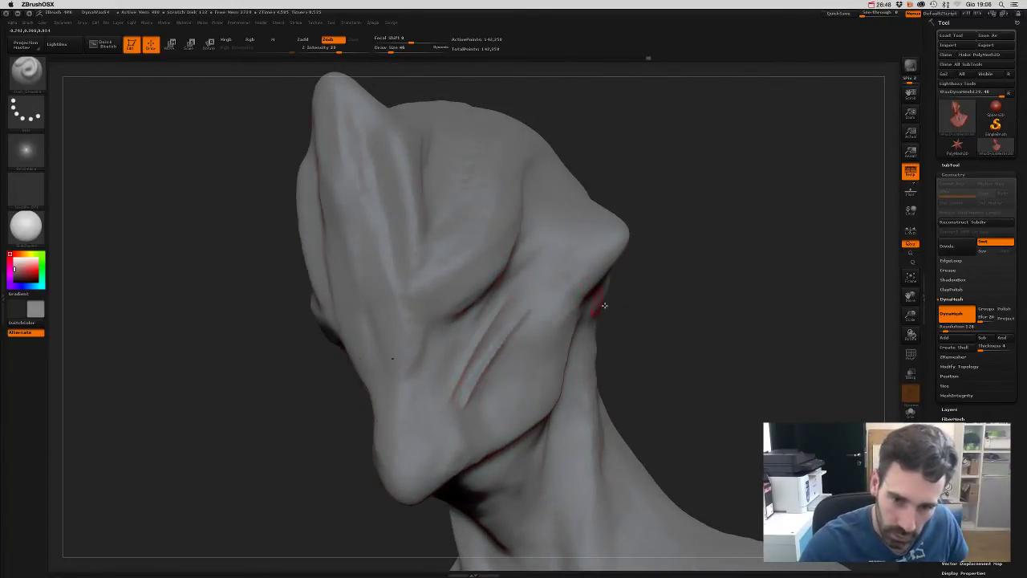
- Smooth the surface and turn the head to show the cranium and face
mouse_move(605, 305)
left_mouse_down()
mouse_move(676, 345)
mouse_move(674, 394)
mouse_move(667, 378)
mouse_move(536, 358)
left_mouse_up()
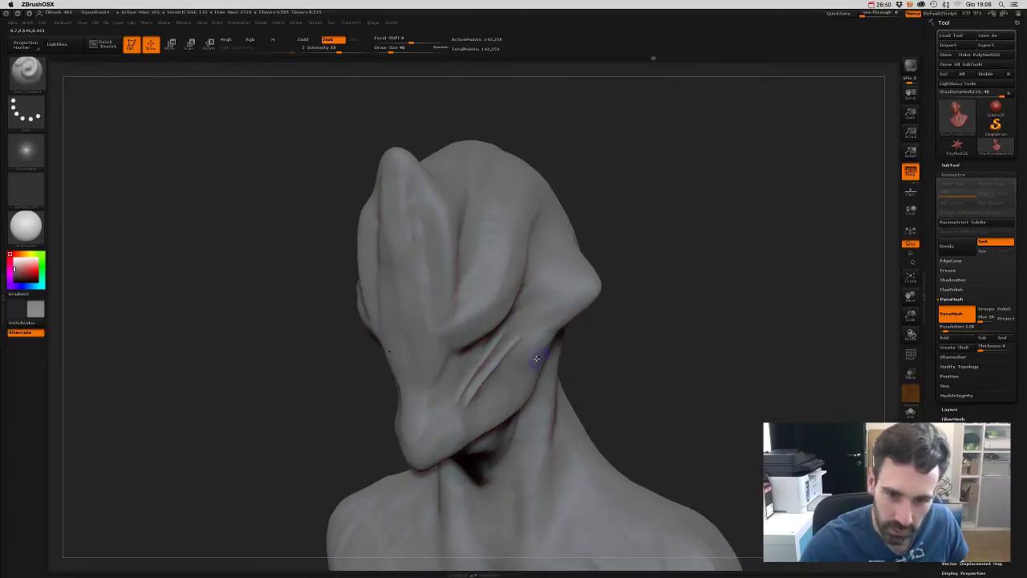
key("shift")
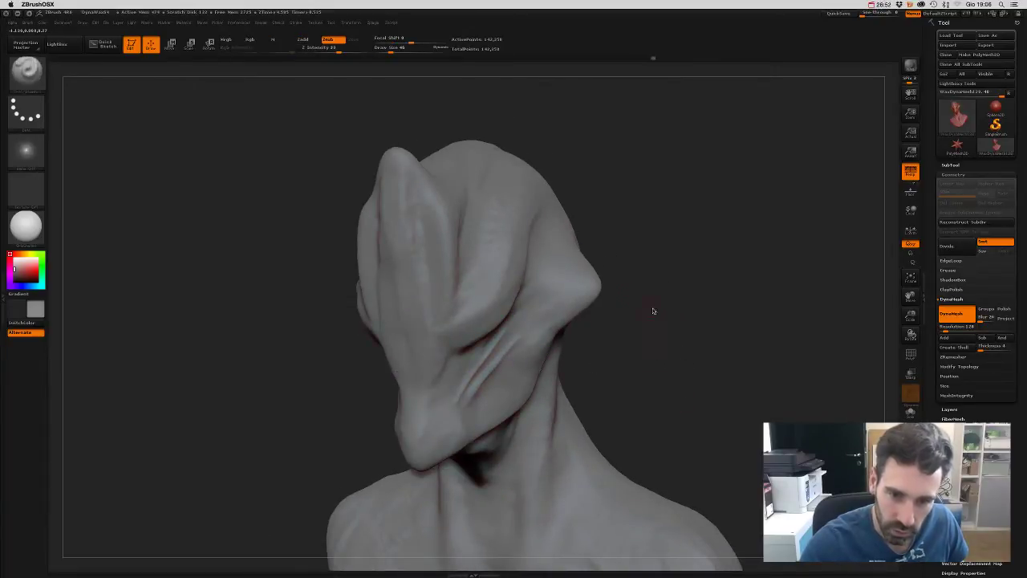
mouse_move(684, 367)
left_mouse_down()
mouse_move(686, 300)
mouse_move(708, 321)
mouse_move(586, 253)
left_mouse_up()
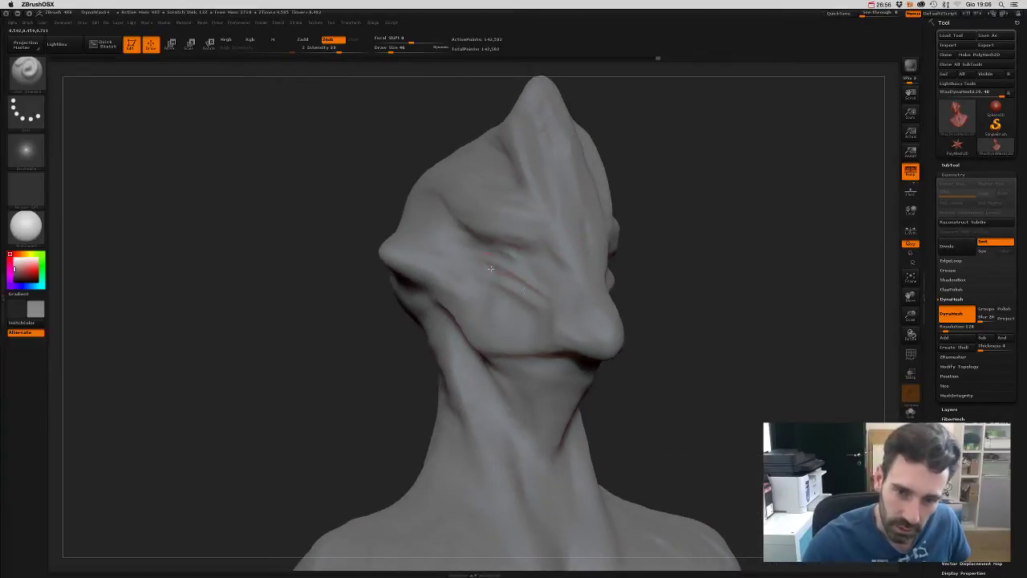
left_click_drag(671, 343, 547, 271)
mouse_move(723, 245)
left_mouse_down()
mouse_move(730, 271)
mouse_move(719, 287)
mouse_move(716, 265)
mouse_move(649, 286)
left_mouse_up()
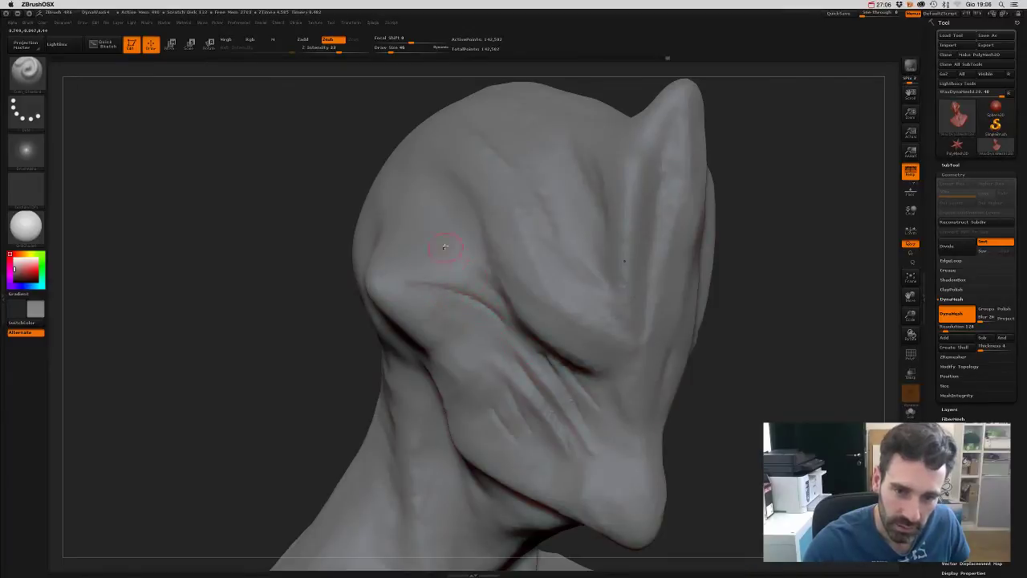
left_click_drag(715, 399, 760, 407)
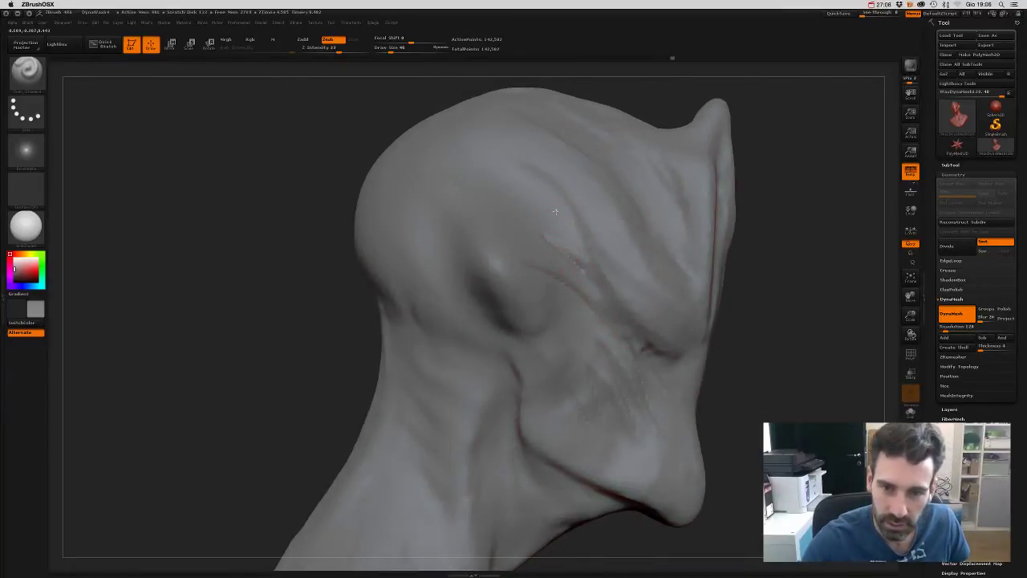
- Carve crease strokes into the brow and the forehead above it
mouse_move(562, 218)
left_mouse_down()
mouse_move(538, 179)
mouse_move(558, 194)
left_mouse_up()
left_click_drag(541, 194, 577, 231)
left_click_drag(792, 324, 782, 337)
mouse_move(446, 204)
left_mouse_down()
mouse_move(517, 274)
mouse_move(425, 193)
mouse_move(506, 273)
left_mouse_up()
mouse_move(781, 406)
left_mouse_down()
mouse_move(749, 356)
mouse_move(709, 349)
mouse_move(720, 355)
mouse_move(704, 323)
mouse_move(715, 327)
left_mouse_up()
- Raise Draw Size from 46 to 102 and deepen the crease between cheek and brow
key("s")
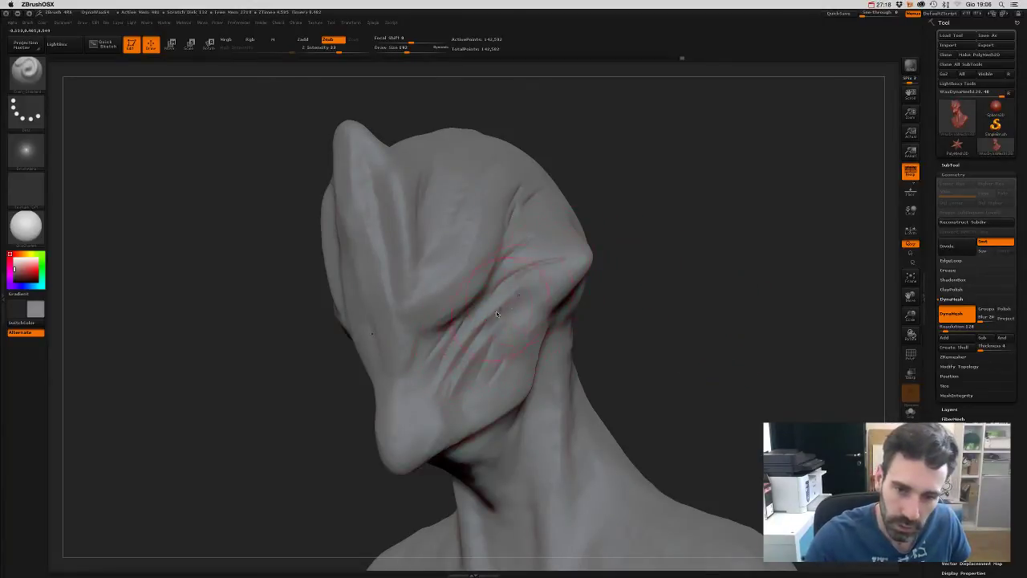
left_click_drag(496, 310, 592, 252)
mouse_move(658, 347)
left_mouse_down()
mouse_move(679, 337)
mouse_move(679, 348)
mouse_move(663, 345)
mouse_move(603, 305)
left_mouse_up()
key("f")
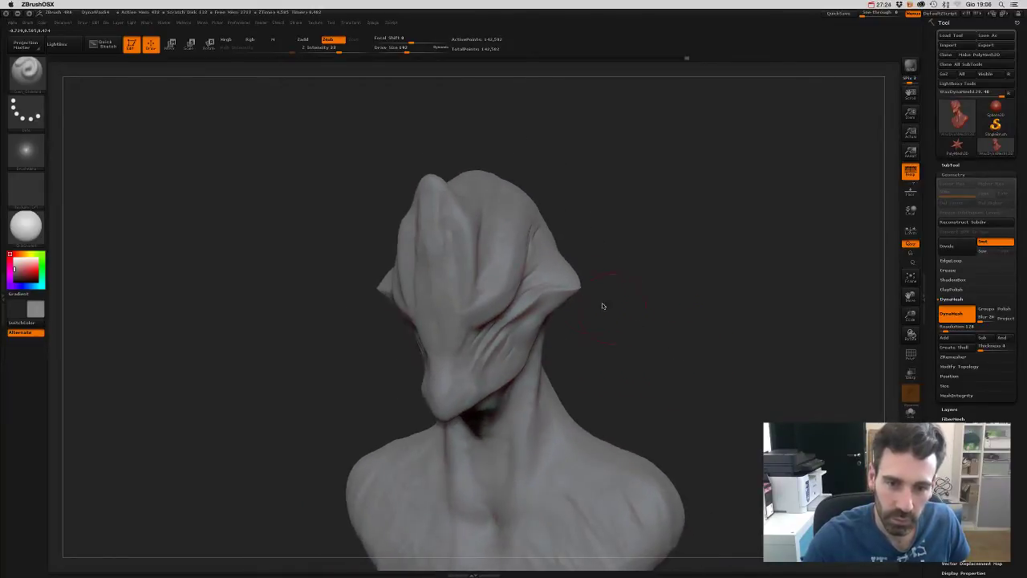
mouse_move(638, 338)
left_mouse_down()
mouse_move(642, 372)
mouse_move(644, 338)
mouse_move(667, 328)
mouse_move(658, 321)
mouse_move(661, 333)
mouse_move(691, 332)
mouse_move(701, 344)
mouse_move(727, 333)
left_mouse_up()
- Load a different sculpting brush and stroke type
key("b")
key("s")
key("t")
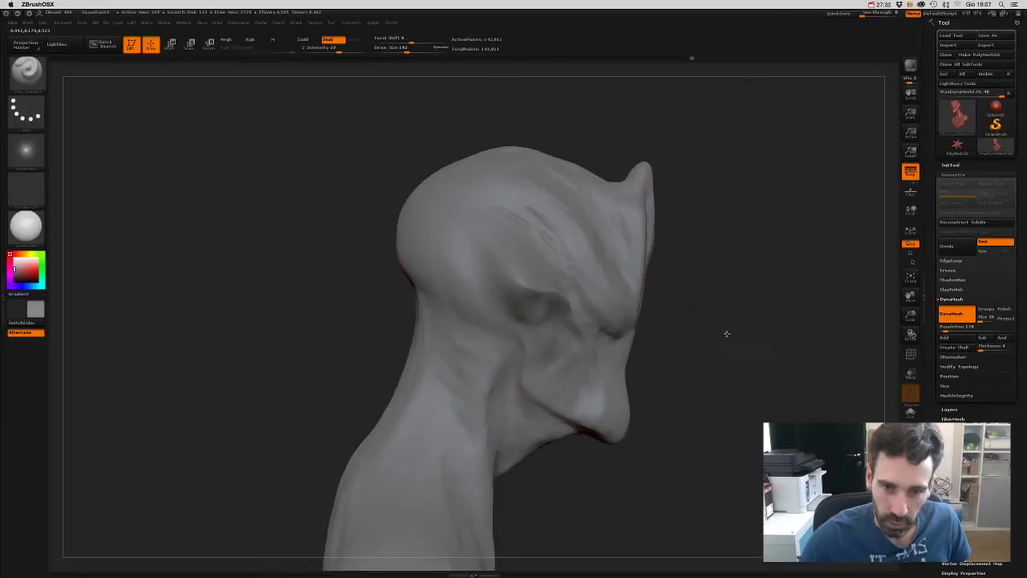
- Load a new sculpting brush with B-S-T, make it much smaller, and frame the bust
key("b")
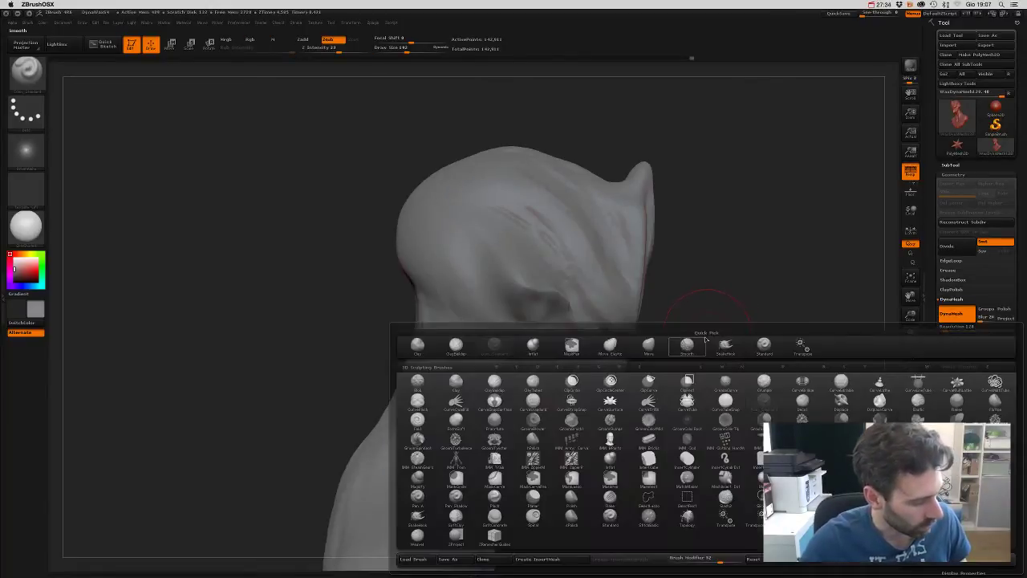
key("s")
key("t")
key("s")
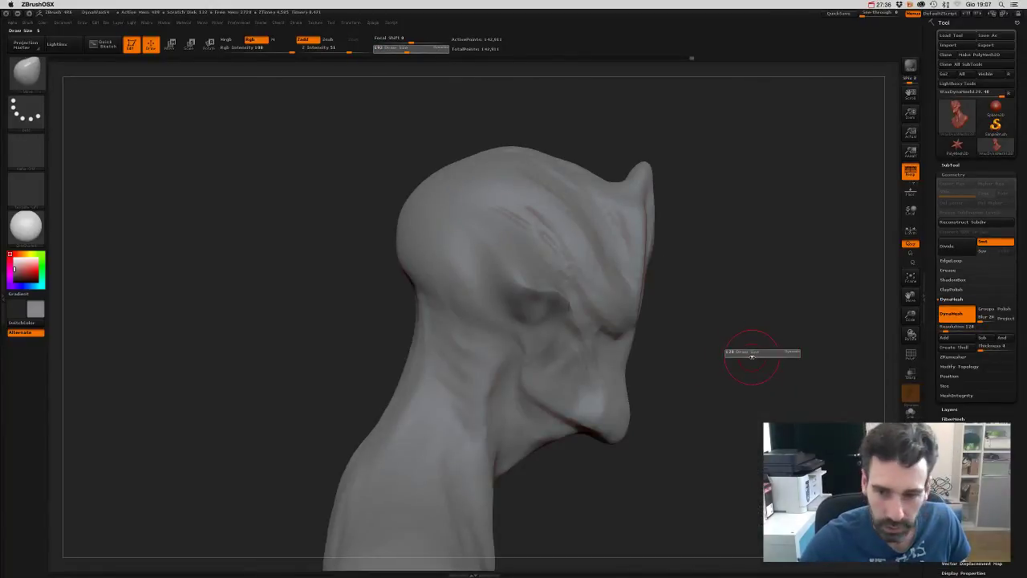
left_click_drag(758, 354, 751, 355)
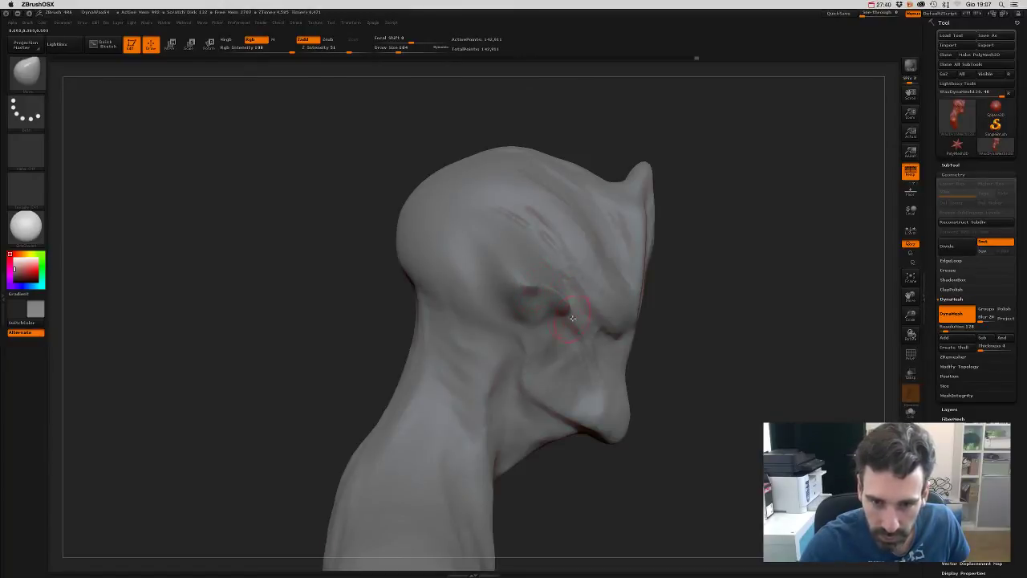
mouse_move(665, 335)
left_mouse_down()
mouse_move(667, 370)
mouse_move(654, 387)
left_mouse_up()
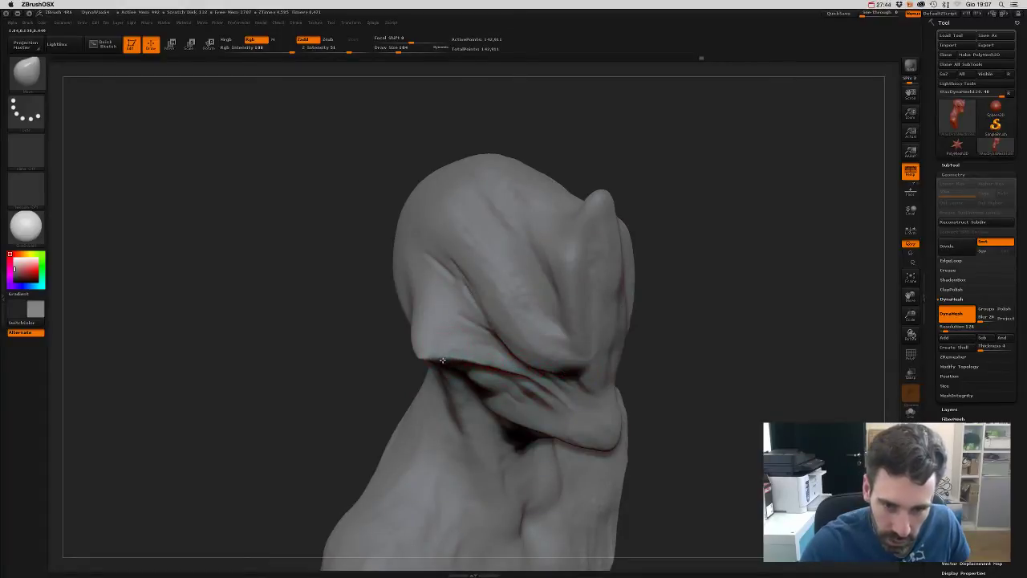
left_click_drag(682, 357, 738, 363)
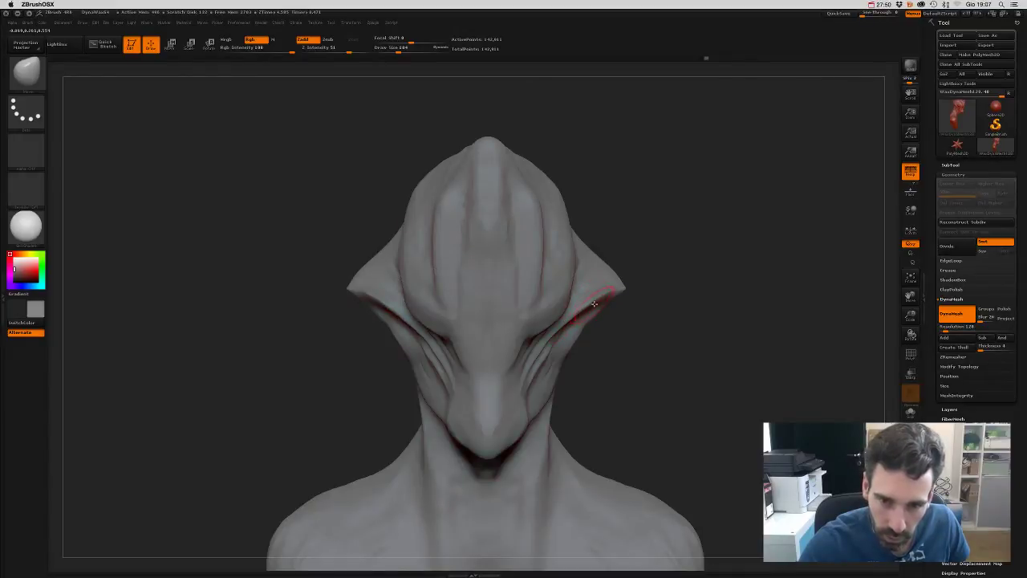
left_click_drag(646, 329, 438, 233, "alt")
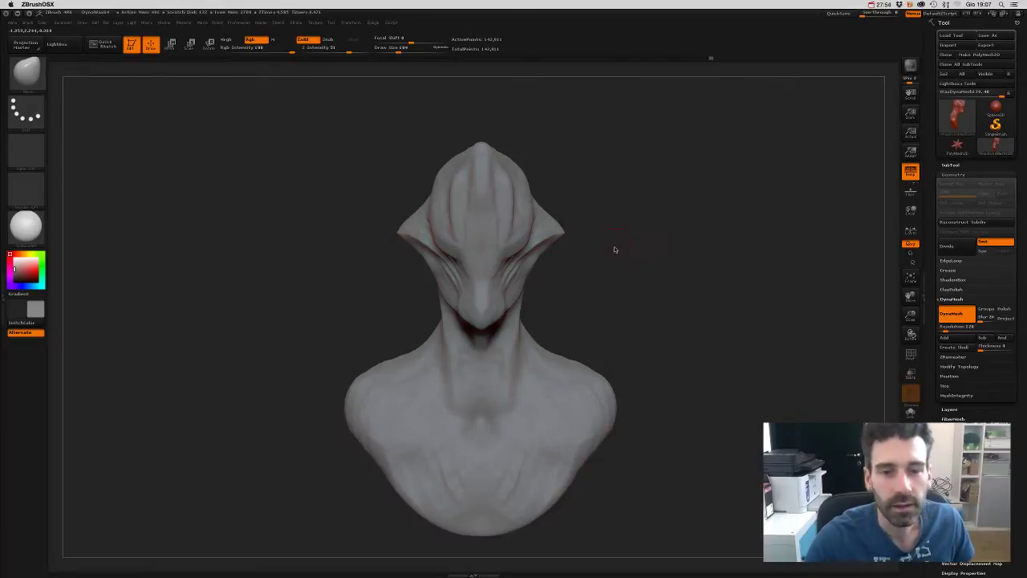
left_click_drag(641, 275, 632, 307, "alt")
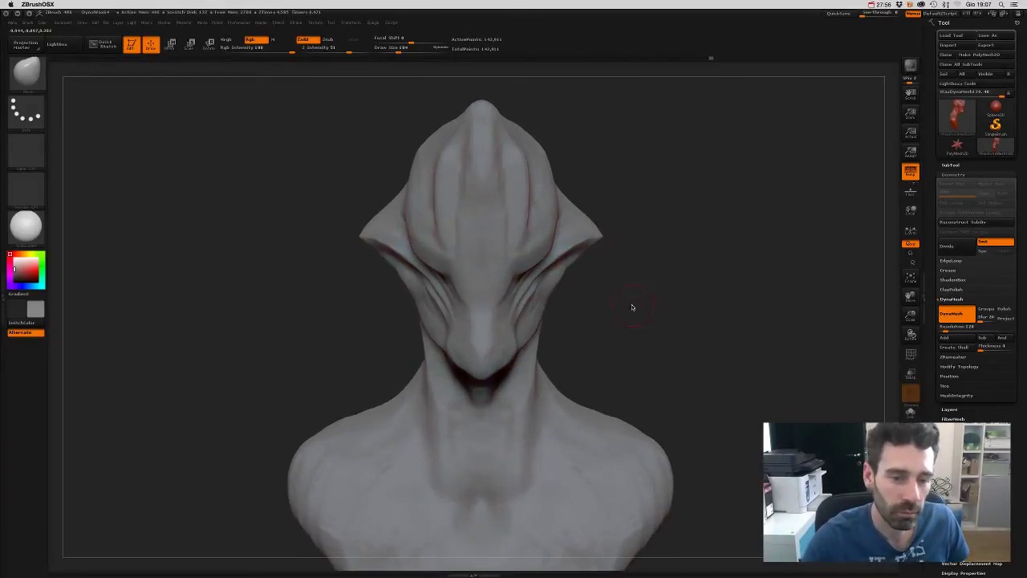
- Switch to the Dam_Standard brush and lightly soften the chin while turning the bust
key("b")
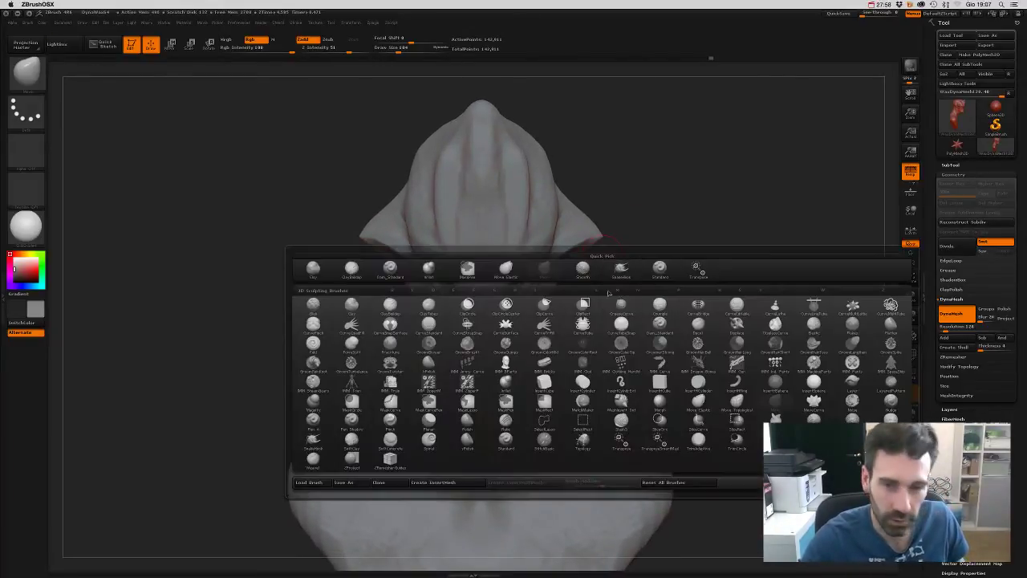
left_click(390, 268)
left_click_drag(596, 287, 642, 316)
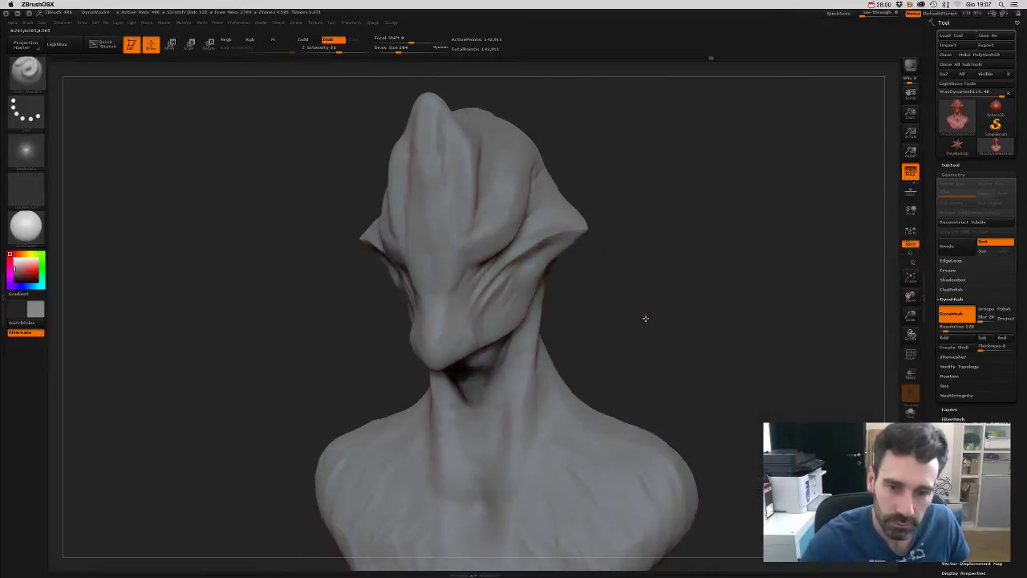
left_click_drag(476, 342, 464, 347, "shift")
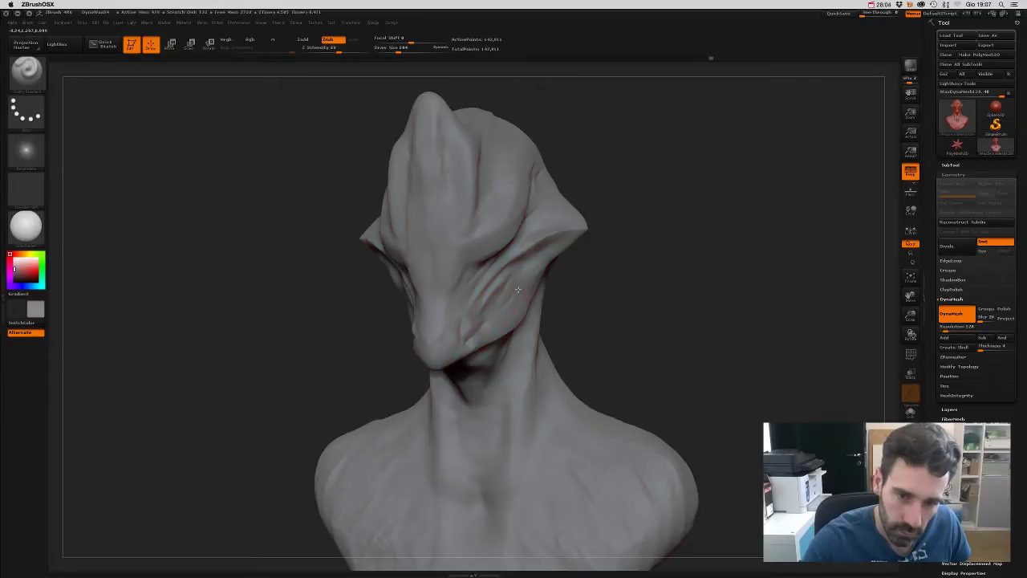
left_click_drag(642, 337, 586, 342)
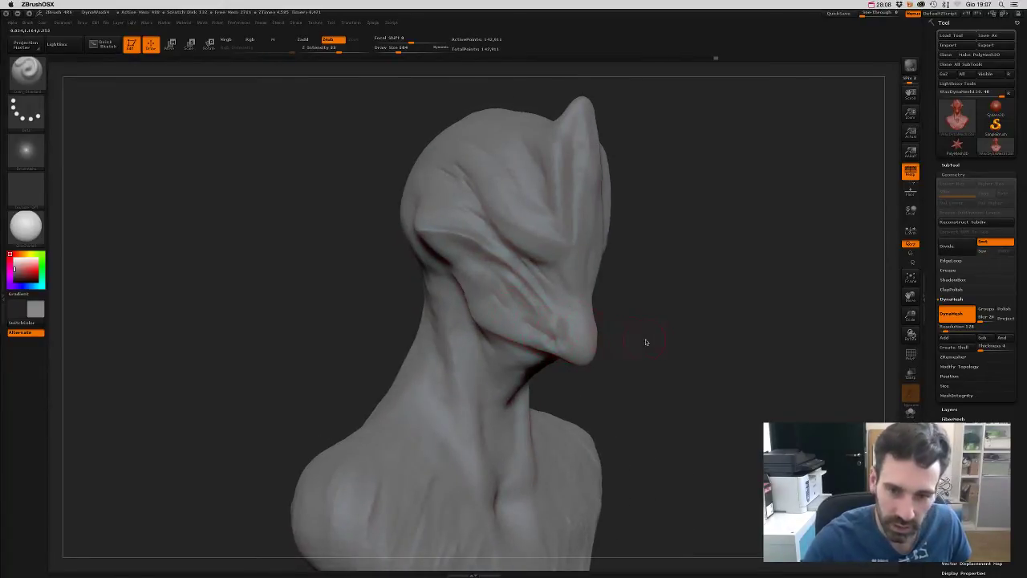
left_click_drag(646, 343, 637, 311)
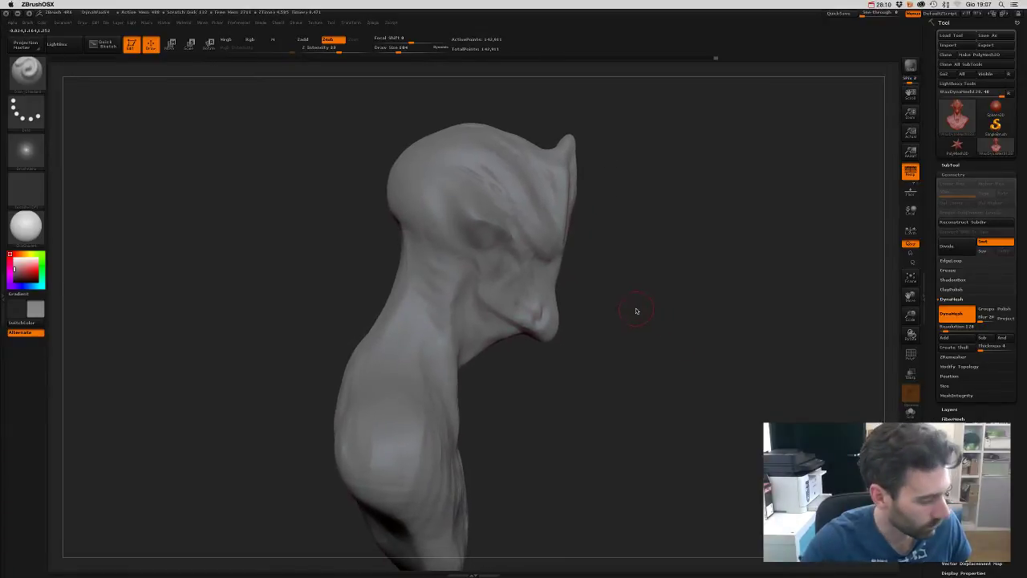
- Load another brush with B-S-T and check the bust from profile, front and three-quarter views
key("b")
key("s")
key("t")
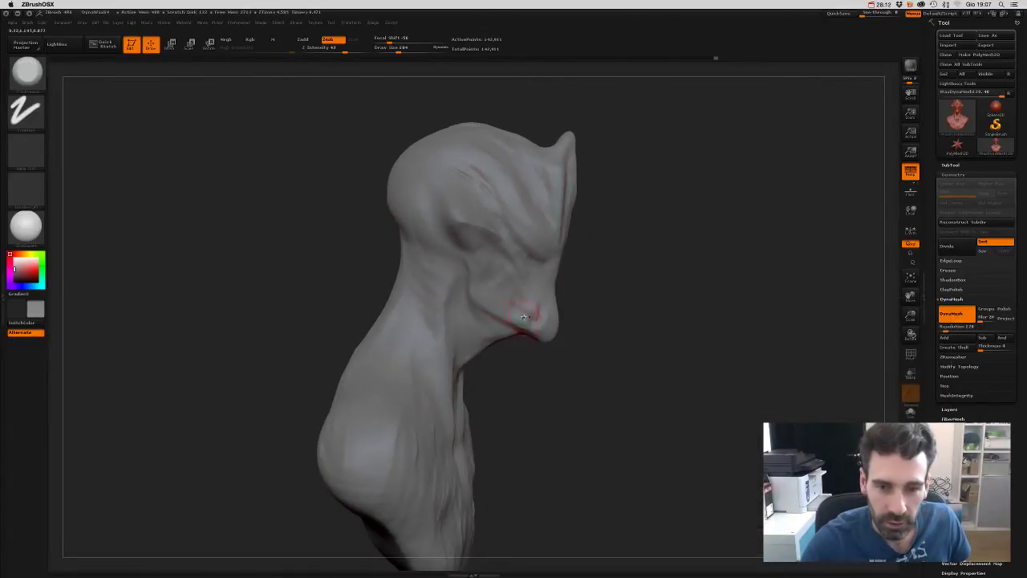
left_click_drag(536, 316, 429, 289)
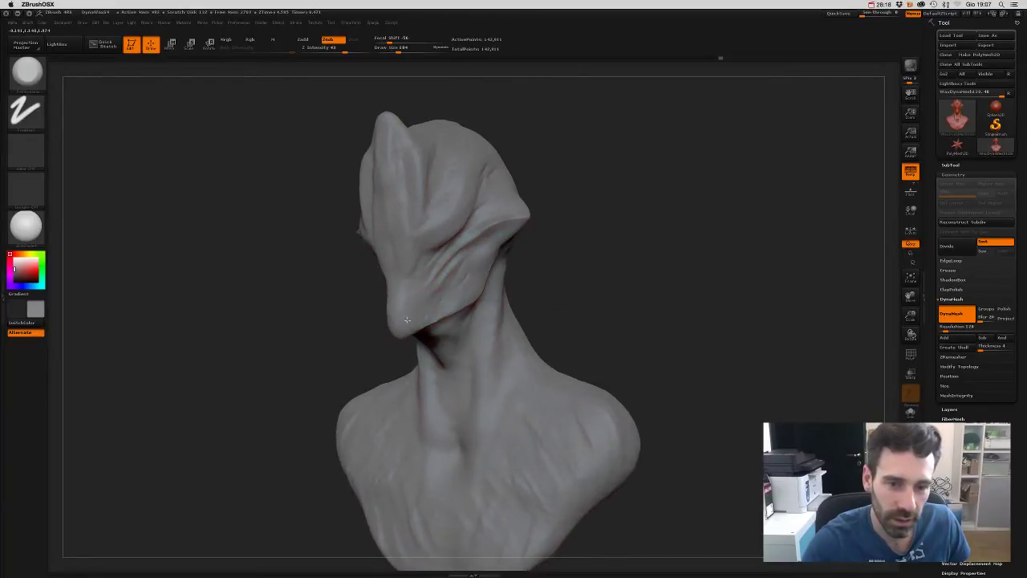
left_click_drag(610, 300, 532, 275)
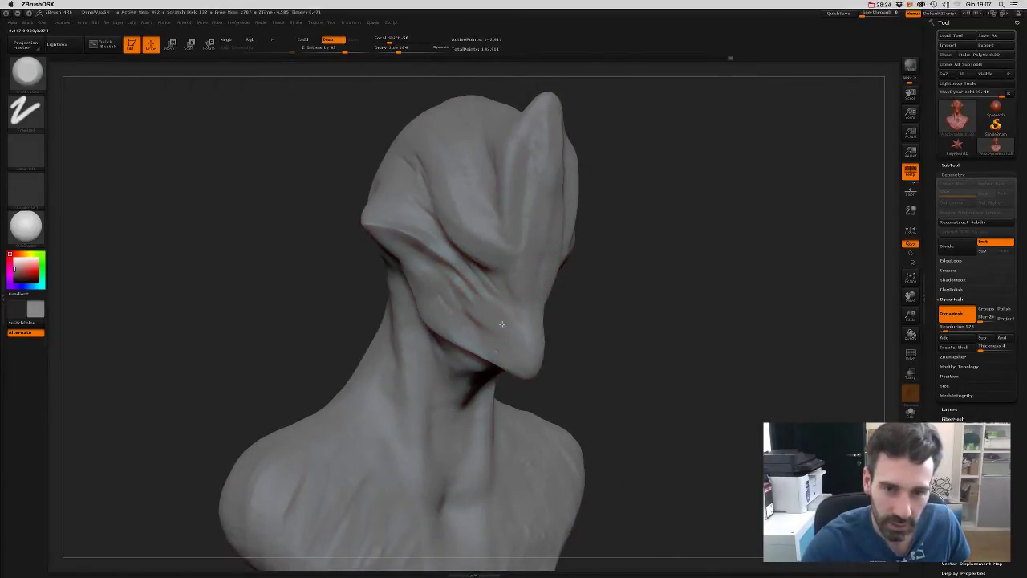
left_click_drag(502, 324, 428, 324)
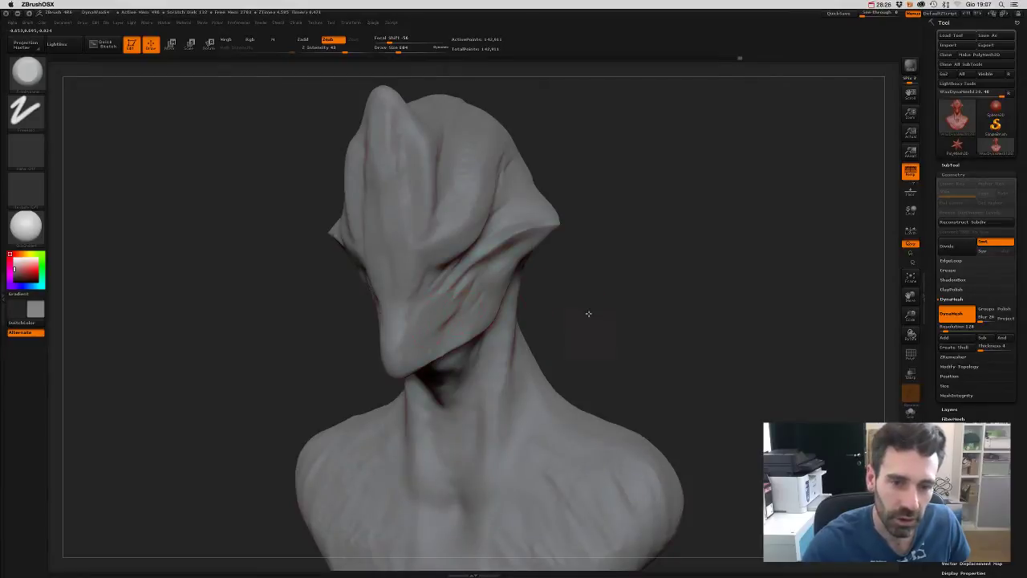
left_click_drag(588, 313, 577, 236, "shift")
mouse_move(590, 272)
left_mouse_down()
mouse_move(571, 254)
mouse_move(591, 333)
left_mouse_up()
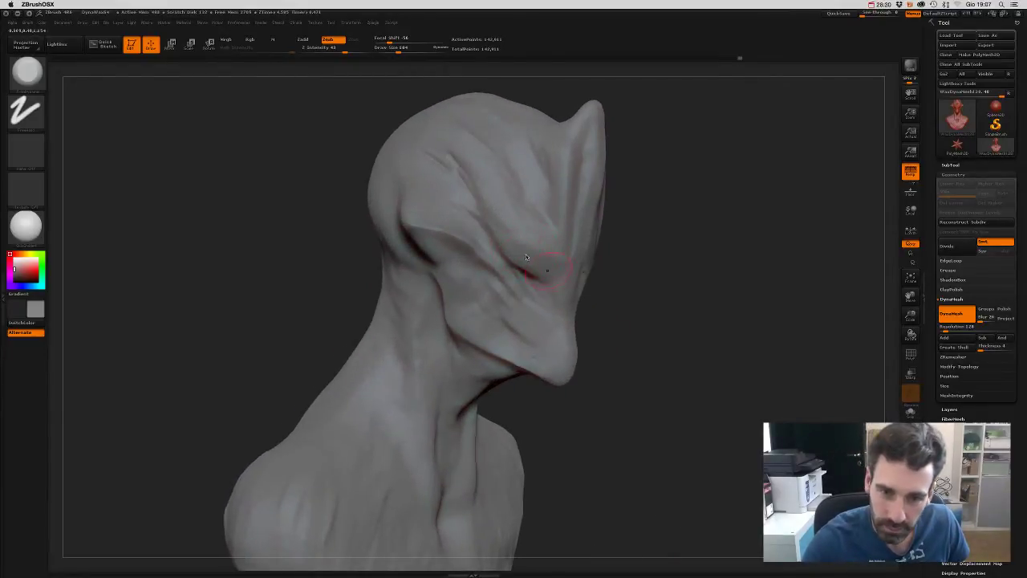
left_click_drag(626, 290, 298, 213)
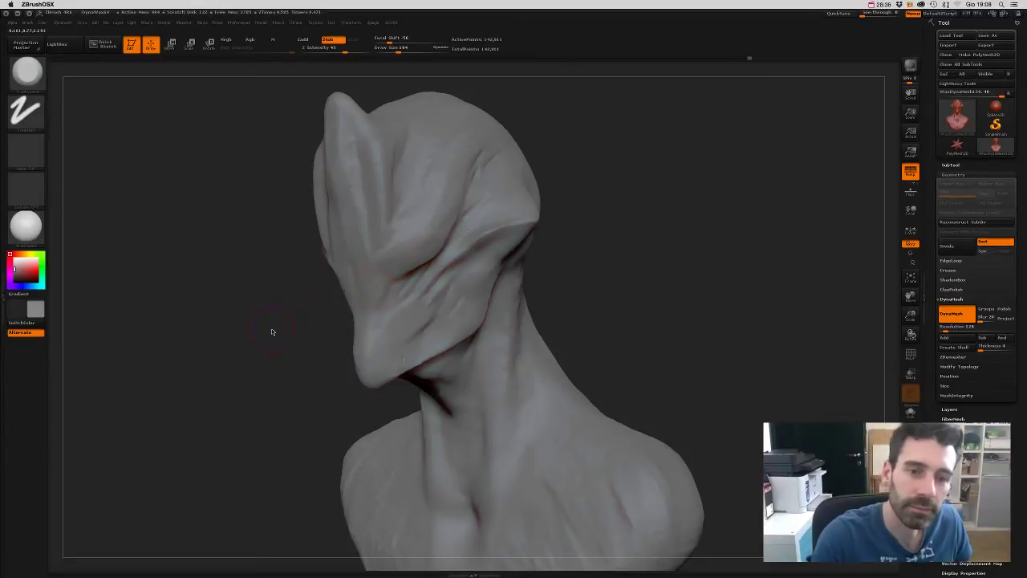
left_click_drag(271, 331, 497, 313)
- Orbit closely around the head and add a small sculpt stroke under the chin
left_click_drag(592, 296, 487, 234)
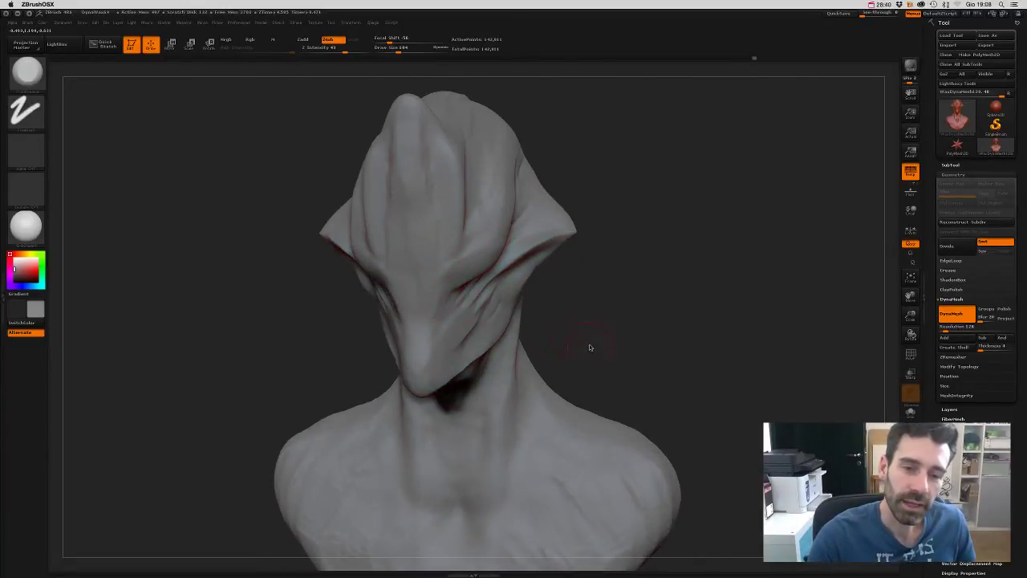
mouse_move(590, 347)
left_mouse_down()
mouse_move(589, 323)
mouse_move(617, 328)
mouse_move(544, 271)
left_mouse_up()
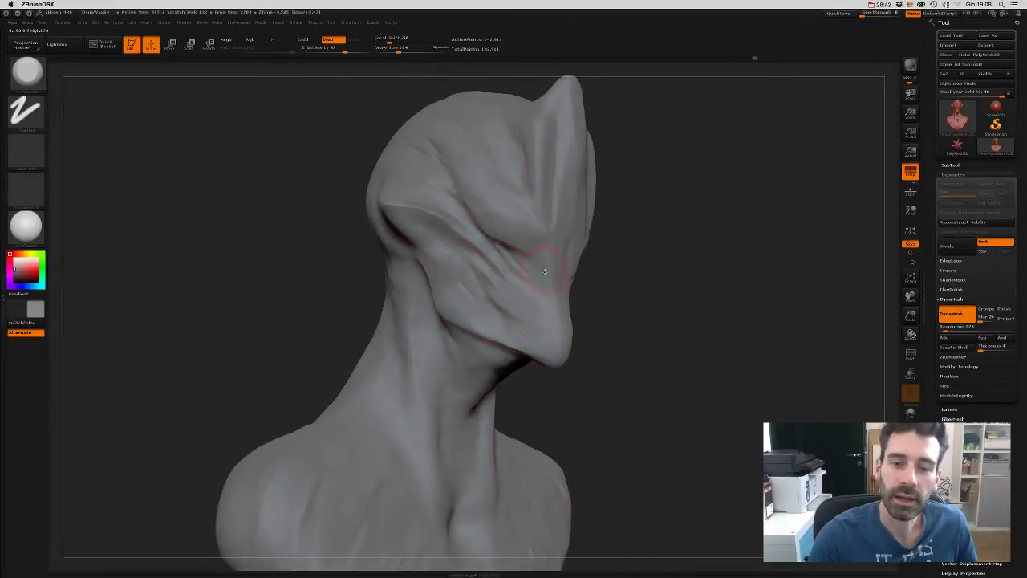
left_click_drag(598, 294, 574, 296)
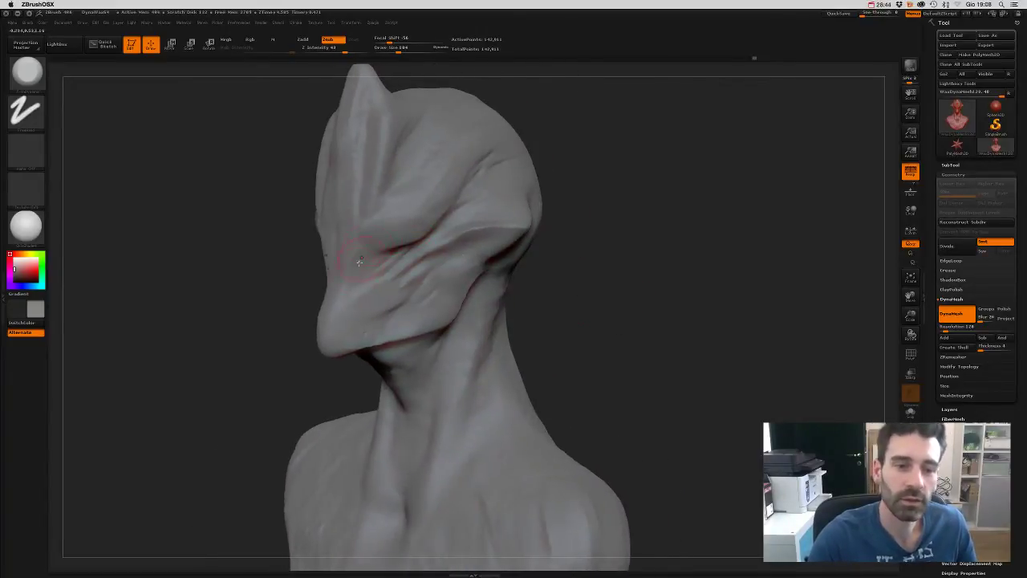
mouse_move(528, 332)
left_mouse_down()
mouse_move(613, 340)
mouse_move(597, 318)
left_mouse_up()
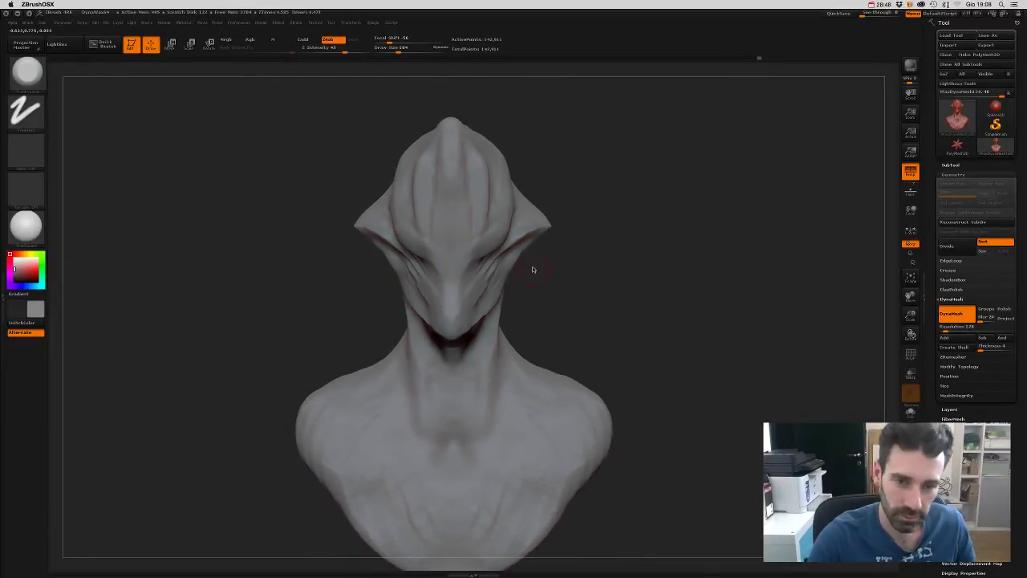
left_click_drag(572, 175, 524, 203)
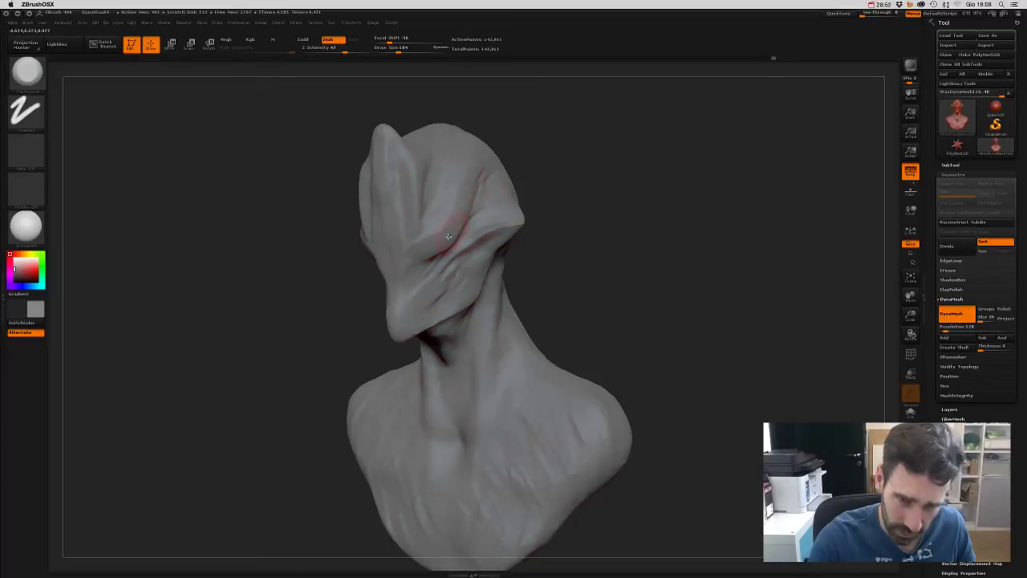
left_click_drag(565, 155, 502, 250)
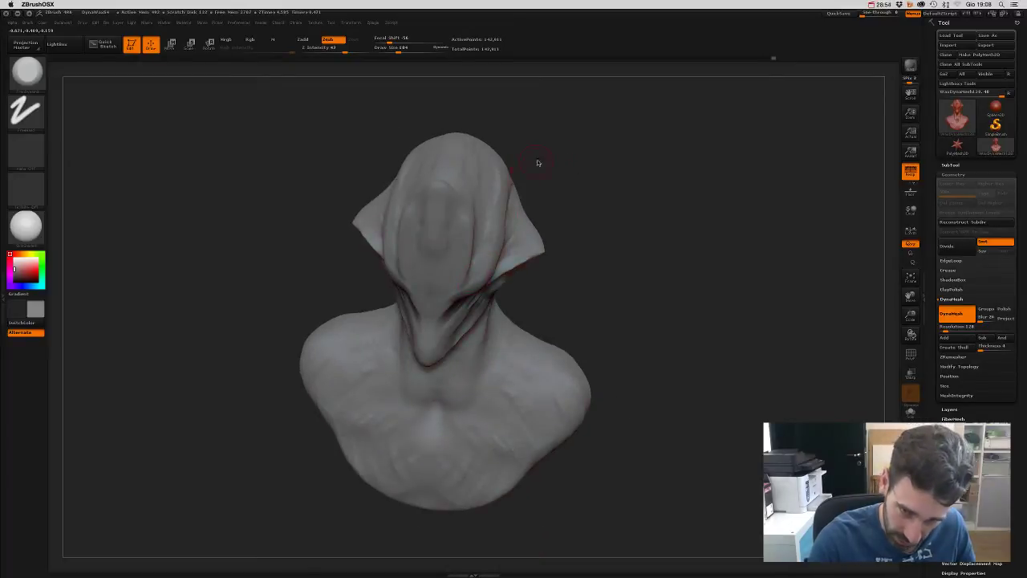
mouse_move(537, 163)
left_mouse_down()
mouse_move(558, 152)
mouse_move(607, 197)
mouse_move(635, 229)
mouse_move(641, 292)
mouse_move(653, 291)
mouse_move(542, 267)
left_mouse_up()
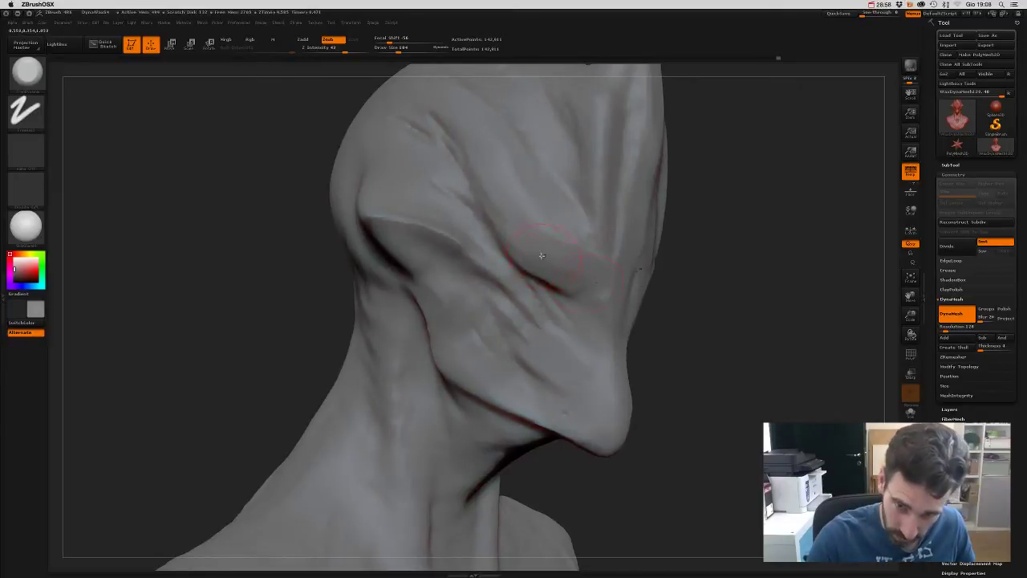
mouse_move(704, 346)
left_mouse_down()
mouse_move(659, 270)
mouse_move(650, 297)
left_mouse_up()
left_click_drag(533, 349, 563, 374)
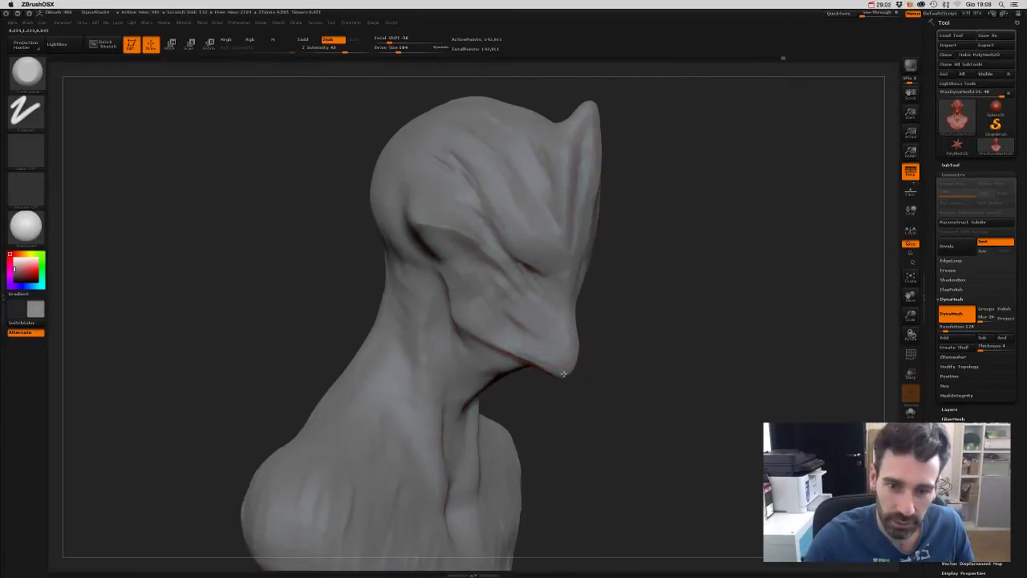
- Turn the bust between front and three-quarter views to review the face creases
mouse_move(629, 383)
left_mouse_down()
mouse_move(598, 365)
mouse_move(603, 310)
mouse_move(447, 316)
mouse_move(573, 289)
mouse_move(413, 260)
left_mouse_up()
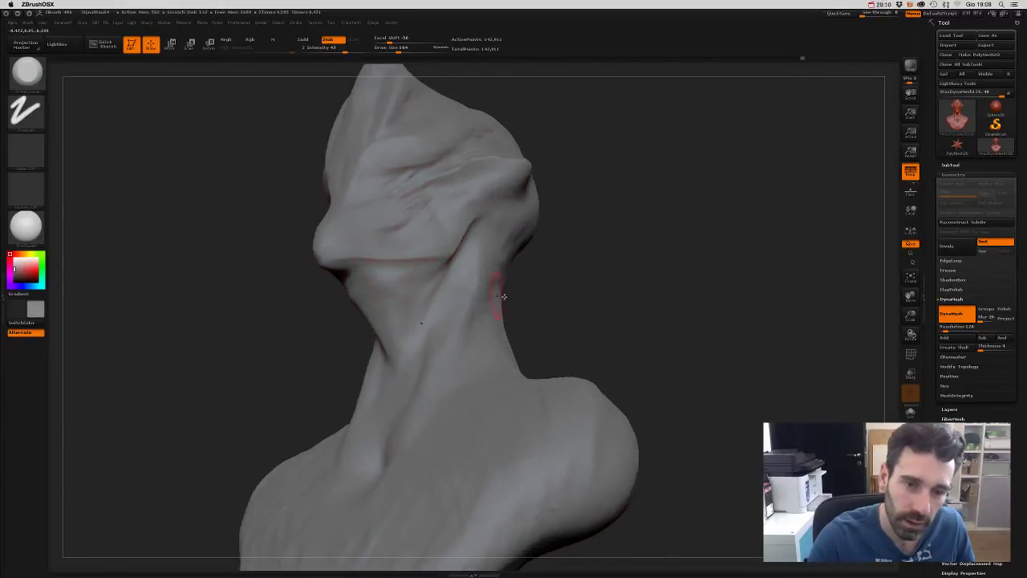
mouse_move(504, 297)
left_mouse_down()
mouse_move(569, 324)
mouse_move(562, 316)
mouse_move(592, 317)
left_mouse_up()
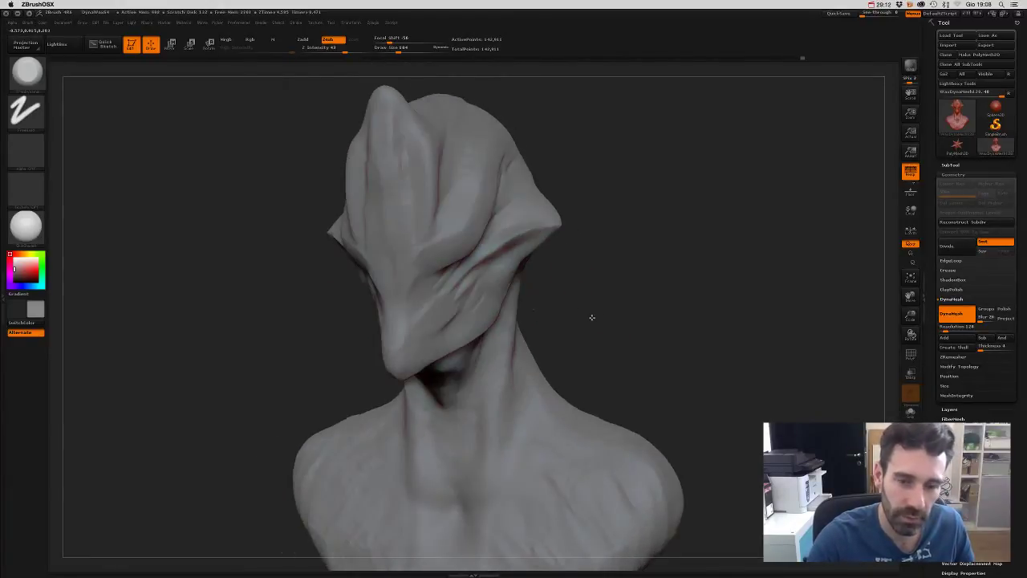
left_click_drag(523, 345, 447, 298)
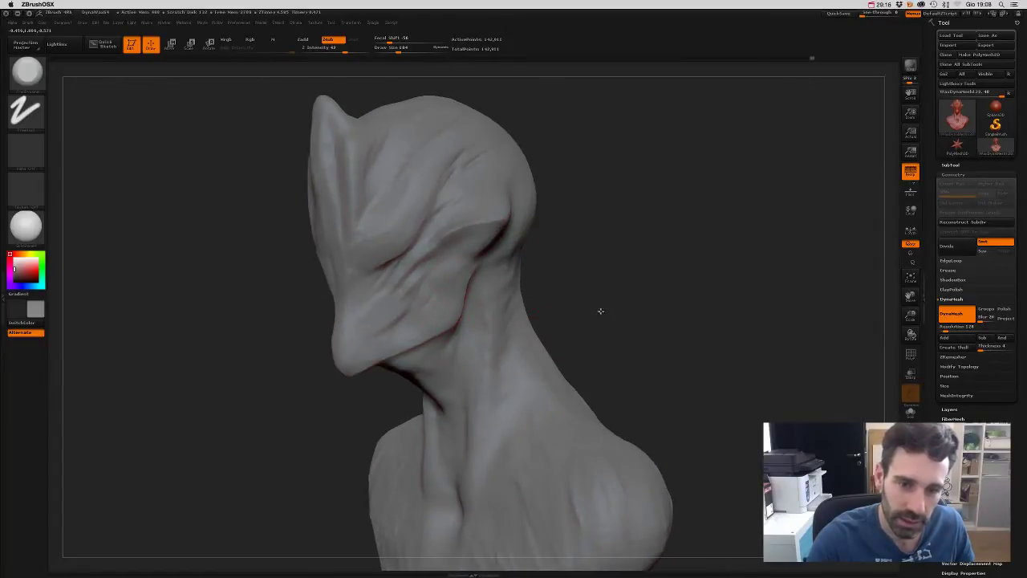
mouse_move(599, 307)
left_mouse_down()
mouse_move(583, 318)
mouse_move(423, 297)
left_mouse_up()
mouse_move(449, 344)
left_mouse_down()
mouse_move(576, 337)
mouse_move(449, 283)
left_mouse_up()
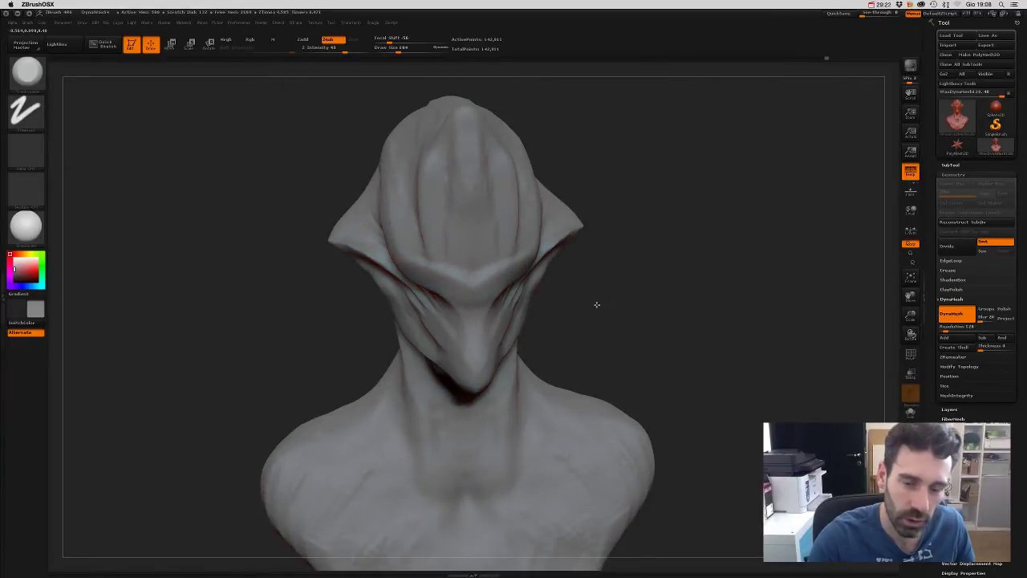
mouse_move(597, 305)
left_mouse_down()
mouse_move(608, 291)
mouse_move(635, 319)
mouse_move(606, 218)
mouse_move(614, 233)
mouse_move(555, 255)
left_mouse_up()
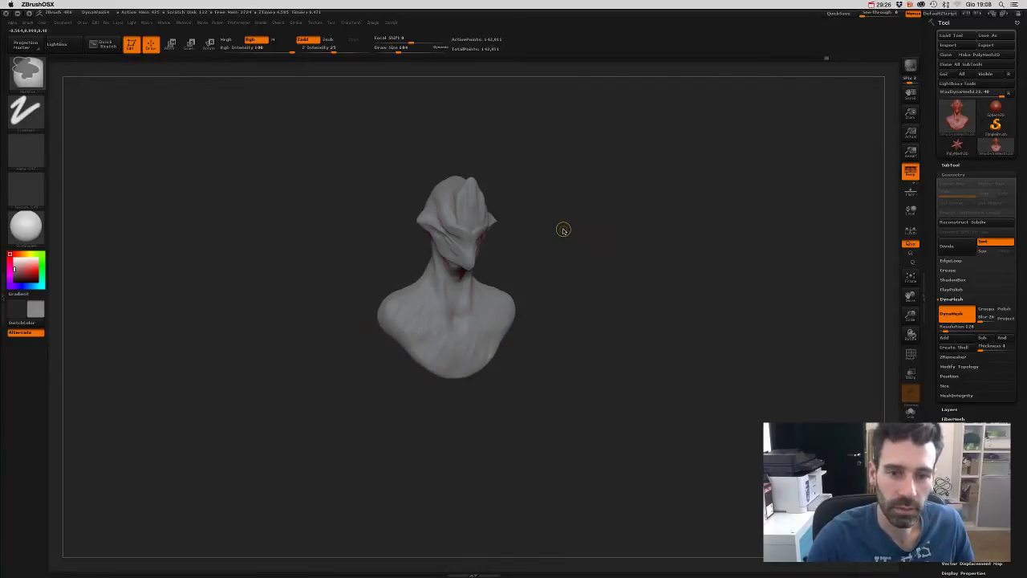
- Orbit the bust from front, sides and top to inspect the sculpted face
left_click_drag(560, 233, 490, 245)
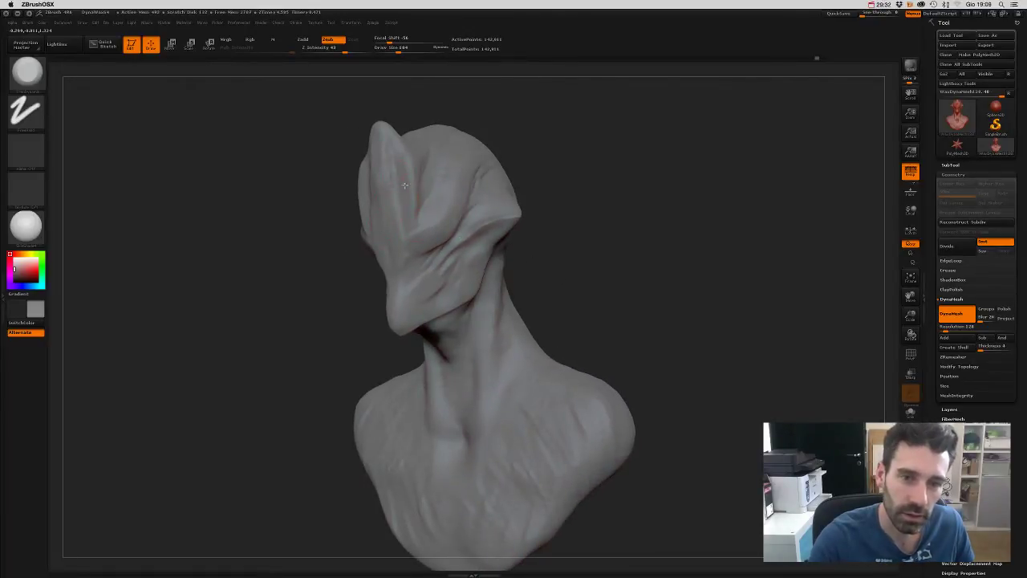
left_click_drag(409, 107, 478, 186)
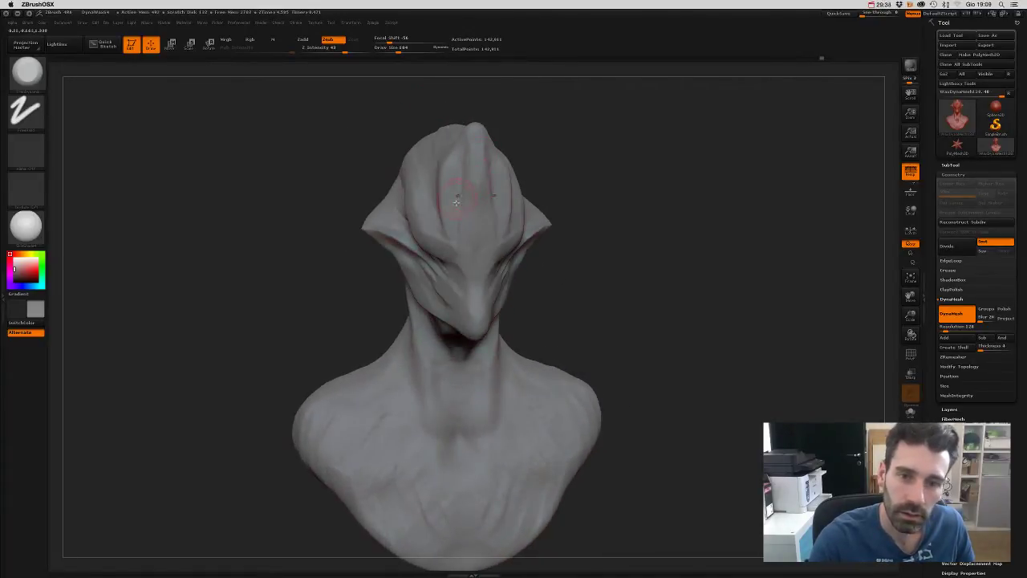
left_click_drag(456, 140, 440, 152)
left_click_drag(531, 100, 461, 304)
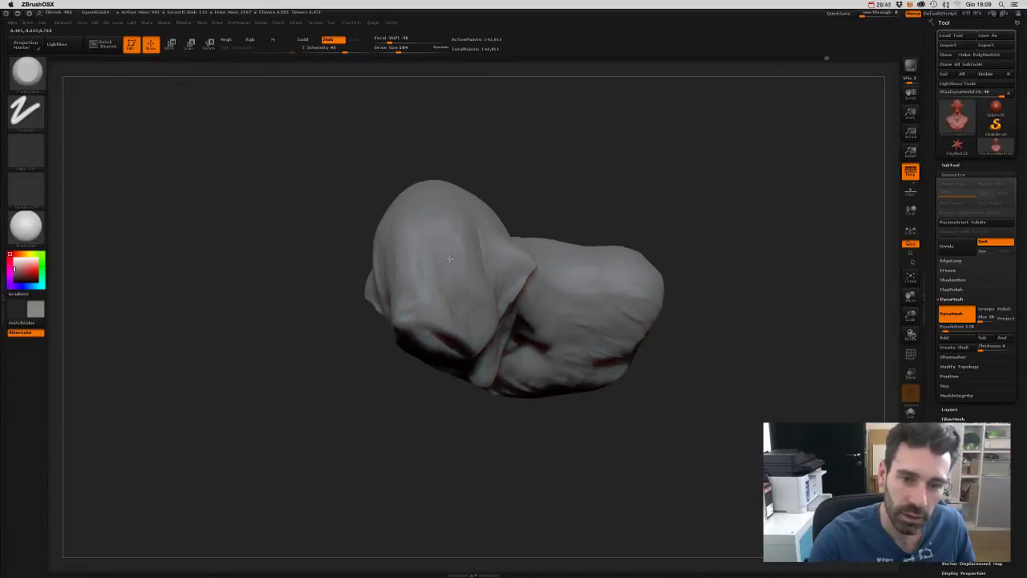
left_click_drag(539, 176, 423, 220)
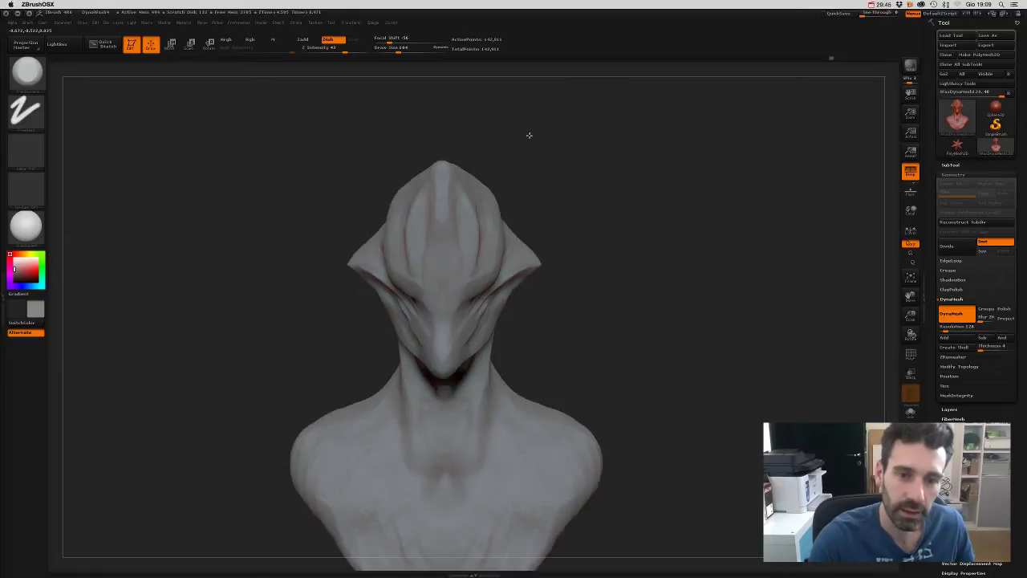
left_click_drag(606, 222, 431, 217)
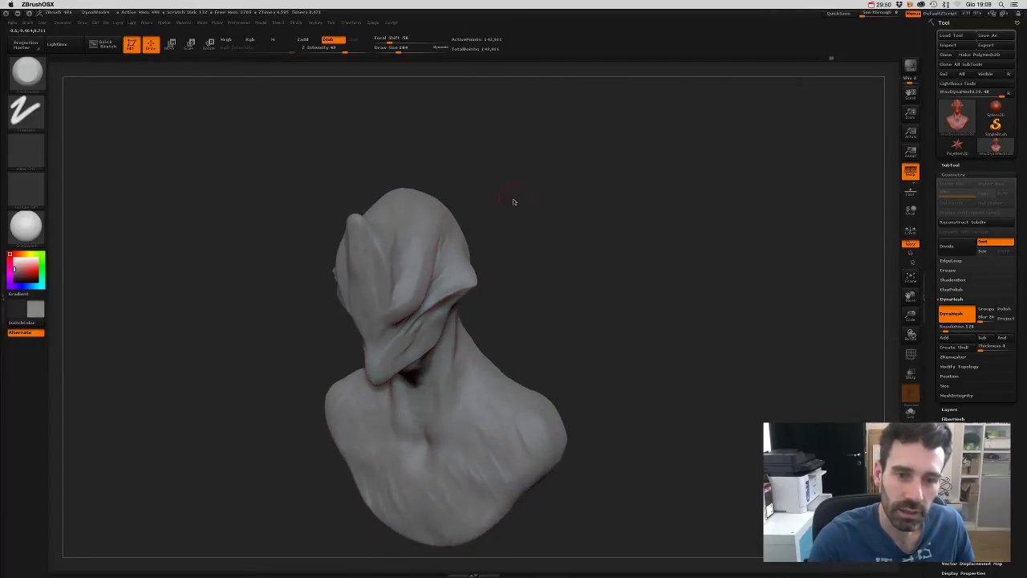
mouse_move(514, 202)
left_mouse_down("shift")
mouse_move(541, 218)
mouse_move(449, 215)
mouse_move(455, 207)
left_mouse_up("shift")
mouse_move(516, 198)
left_mouse_down("shift")
mouse_move(525, 201)
mouse_move(348, 196)
mouse_move(406, 147)
mouse_move(456, 202)
mouse_move(447, 195)
mouse_move(367, 222)
mouse_move(436, 133)
mouse_move(473, 153)
mouse_move(463, 221)
mouse_move(495, 190)
mouse_move(530, 208)
mouse_move(521, 198)
mouse_move(529, 235)
mouse_move(420, 277)
mouse_move(557, 227)
mouse_move(565, 294)
mouse_move(590, 226)
mouse_move(570, 206)
mouse_move(442, 294)
left_mouse_up("shift")
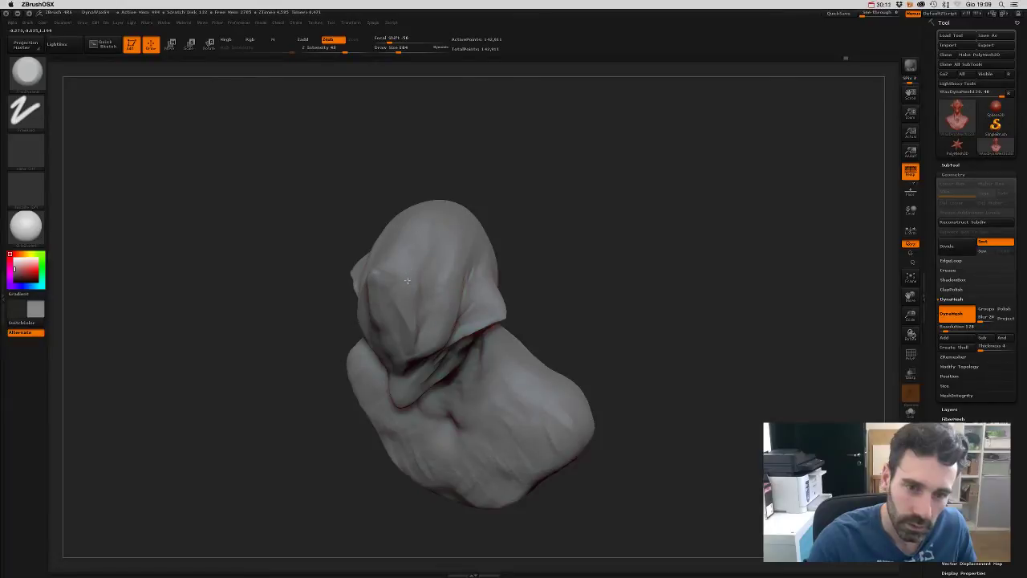
left_click_drag(514, 194, 493, 142, "shift")
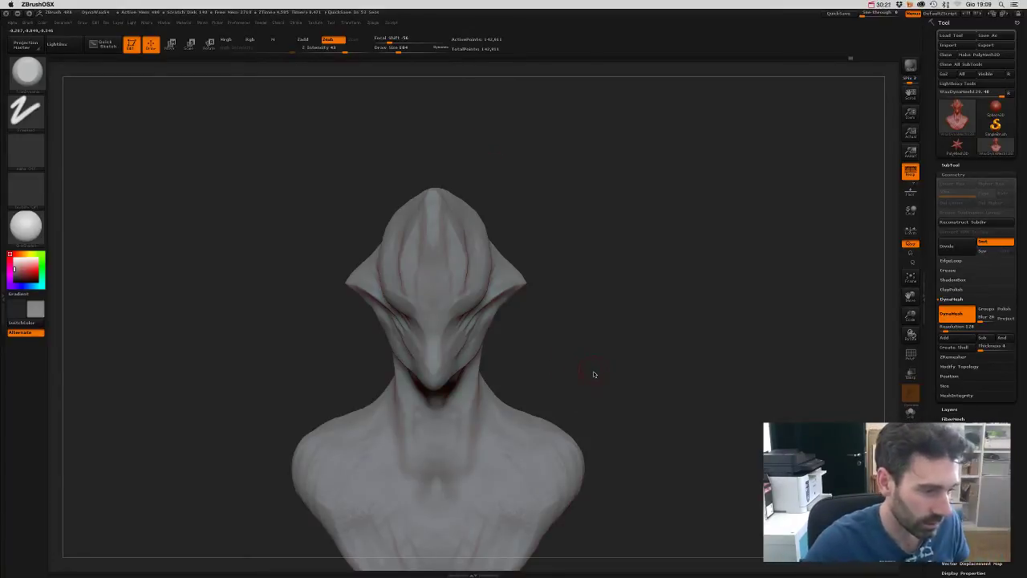
mouse_move(594, 329)
left_mouse_down()
mouse_move(621, 329)
mouse_move(557, 290)
left_mouse_up()
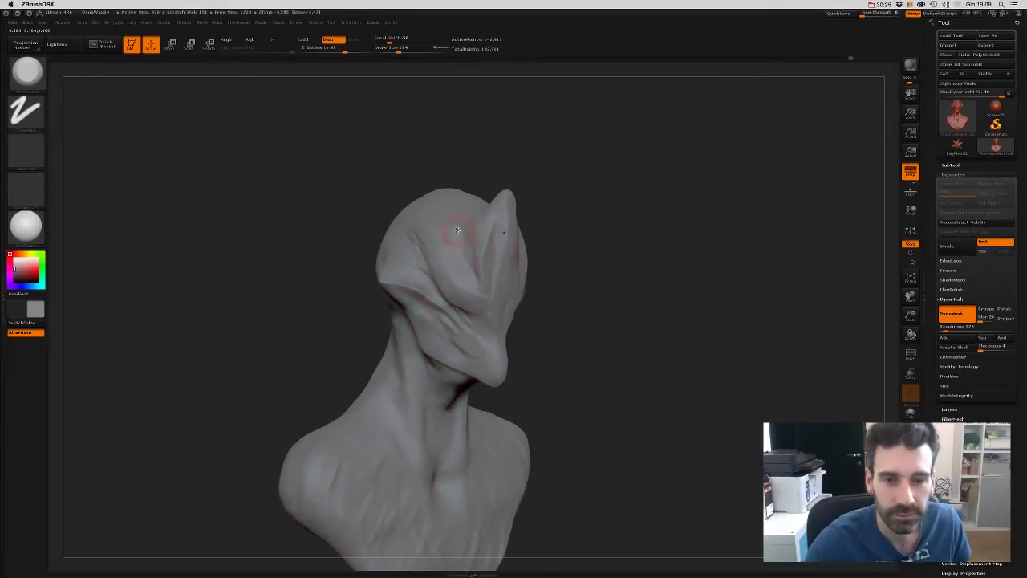
left_click_drag(552, 168, 514, 195)
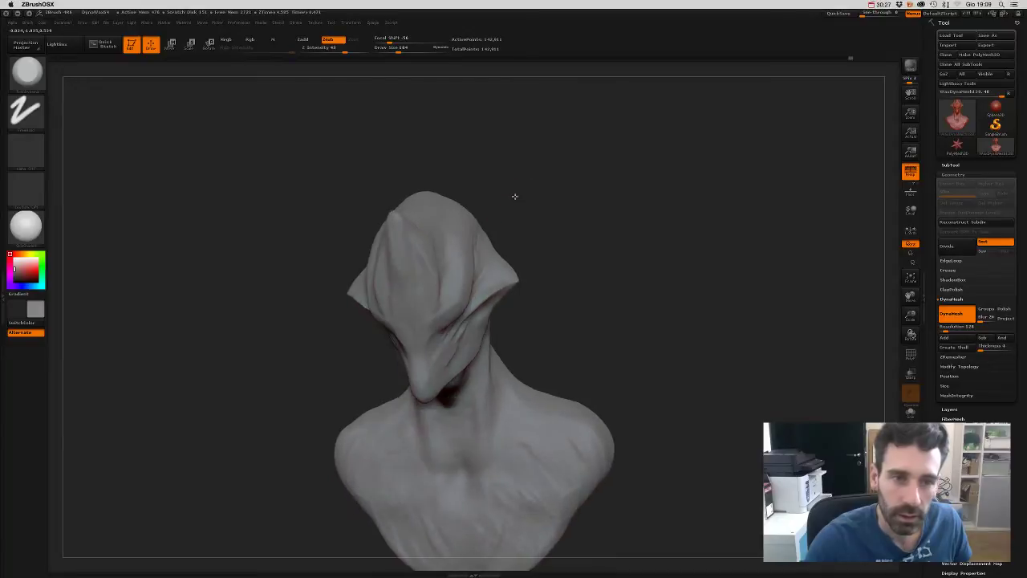
- Set the brush to Zsub so it carves, then zoom in on the head
left_click(328, 40)
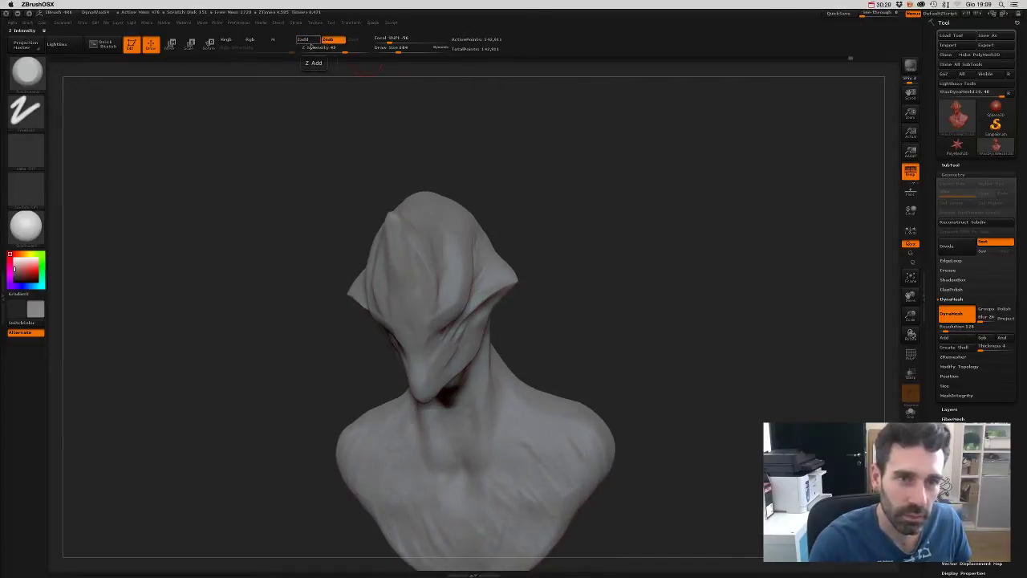
left_click_drag(433, 132, 462, 236)
left_click_drag(482, 172, 469, 140)
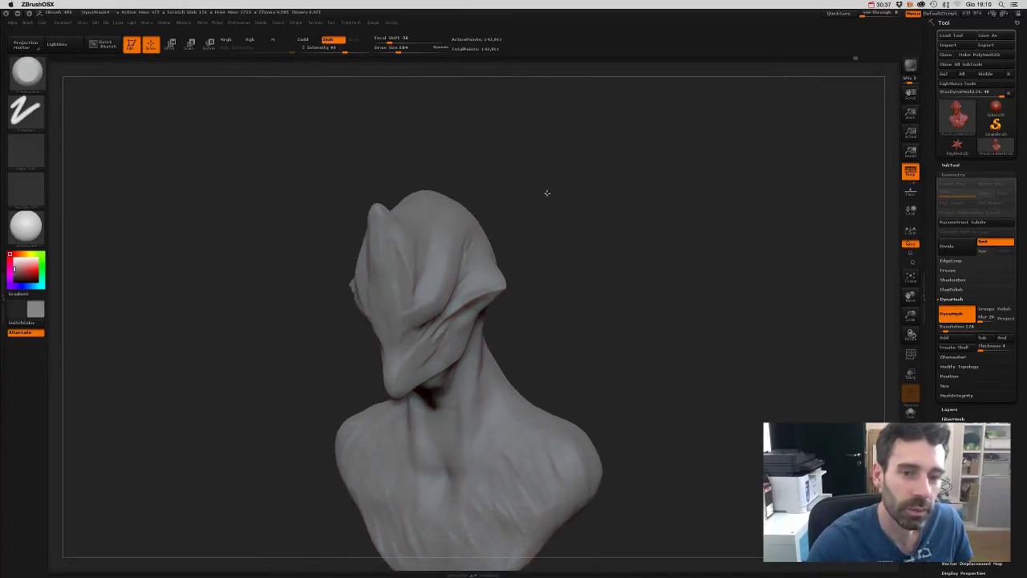
left_click_drag(546, 193, 539, 167, "alt")
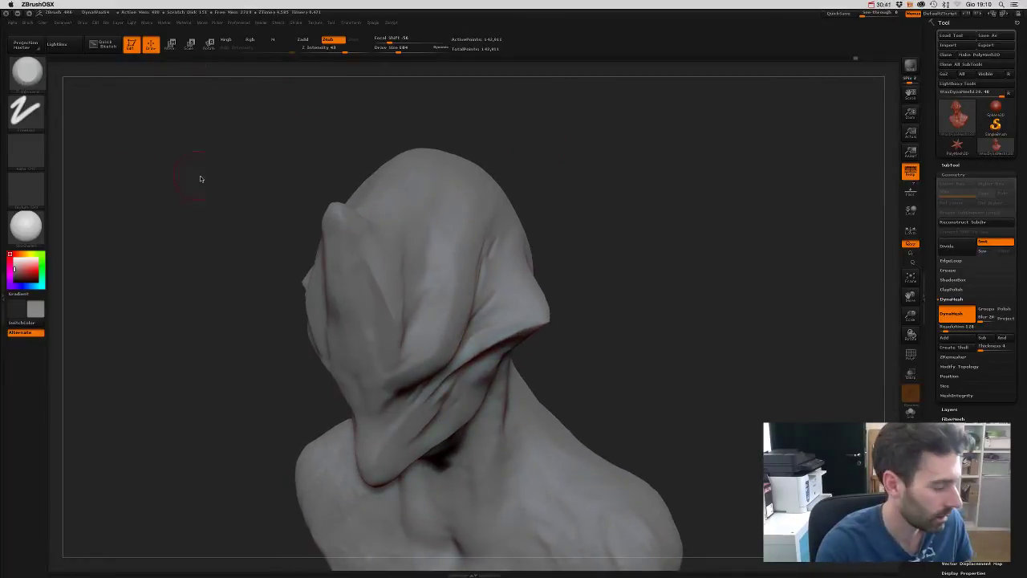
- Load a dotted-stroke brush with B-M-V and set it to Zadd
key("b")
key("m")
key("v")
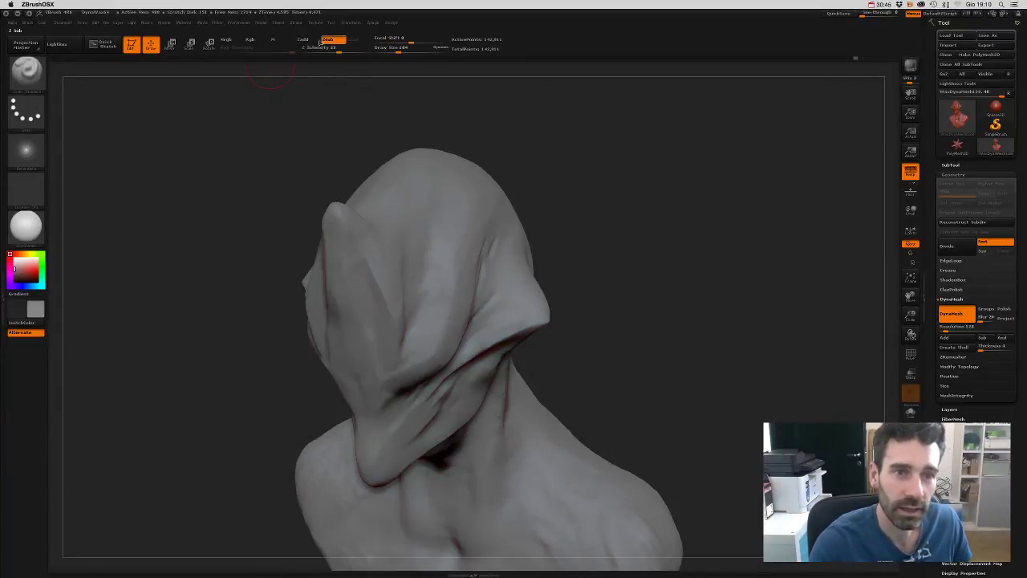
left_click(303, 40)
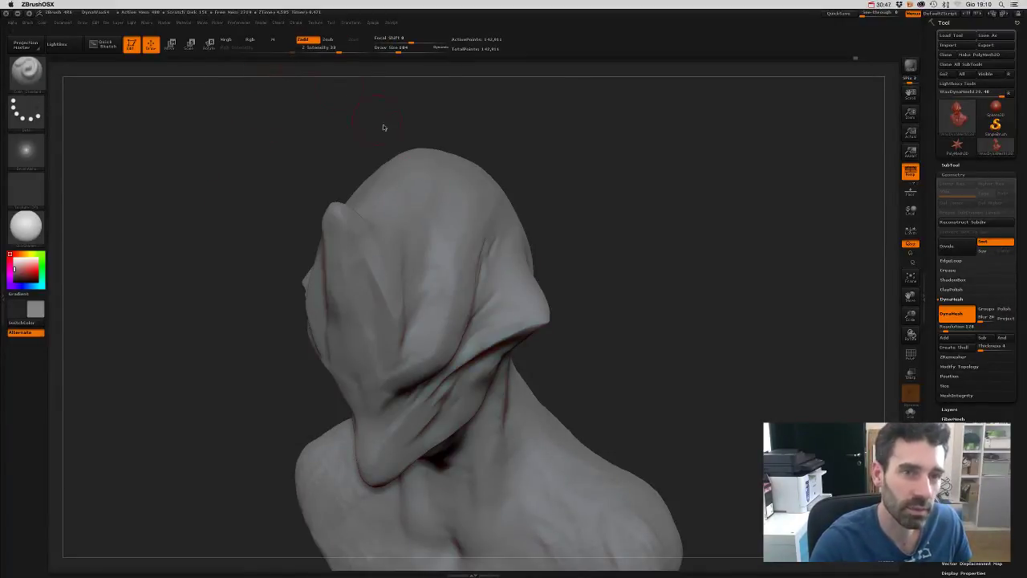
- Add short ridged striations on top of the head, then switch back to Zsub
left_click_drag(588, 229, 578, 217)
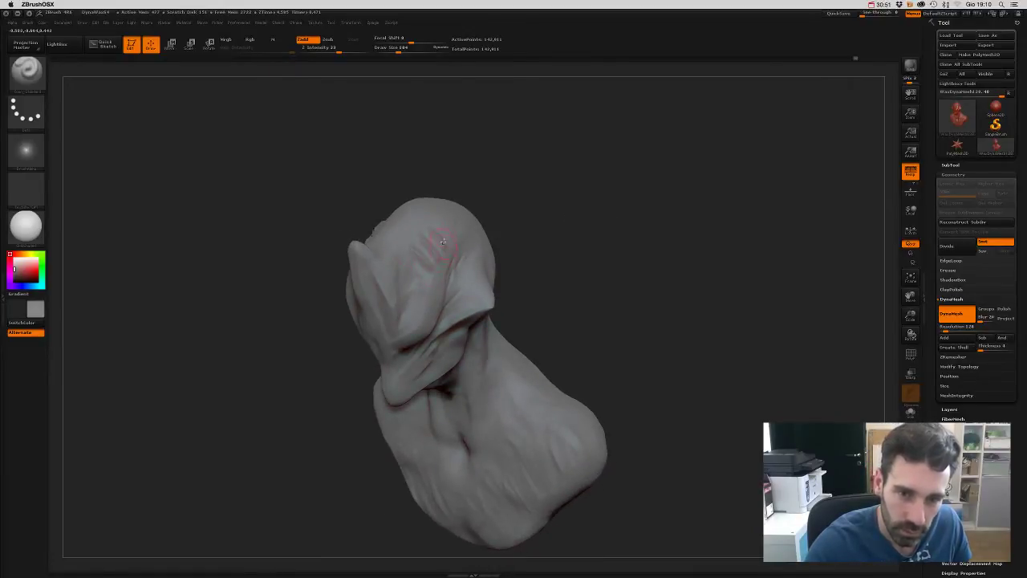
mouse_move(541, 193)
left_mouse_down()
mouse_move(571, 174)
mouse_move(574, 210)
mouse_move(551, 241)
mouse_move(529, 227)
mouse_move(519, 193)
mouse_move(531, 187)
mouse_move(427, 236)
left_mouse_up()
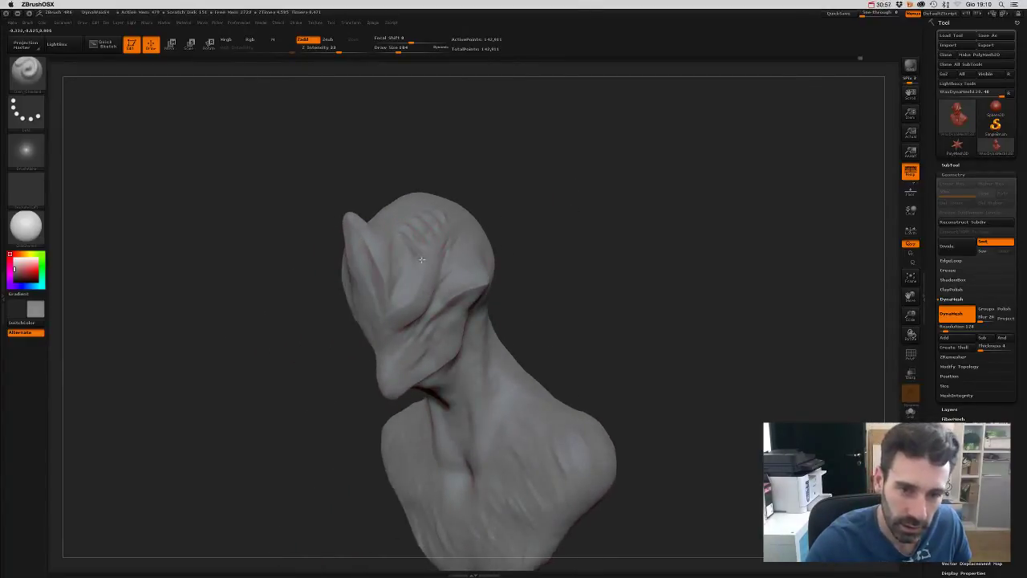
mouse_move(553, 184)
left_mouse_down()
mouse_move(571, 185)
mouse_move(573, 158)
mouse_move(524, 229)
left_mouse_up()
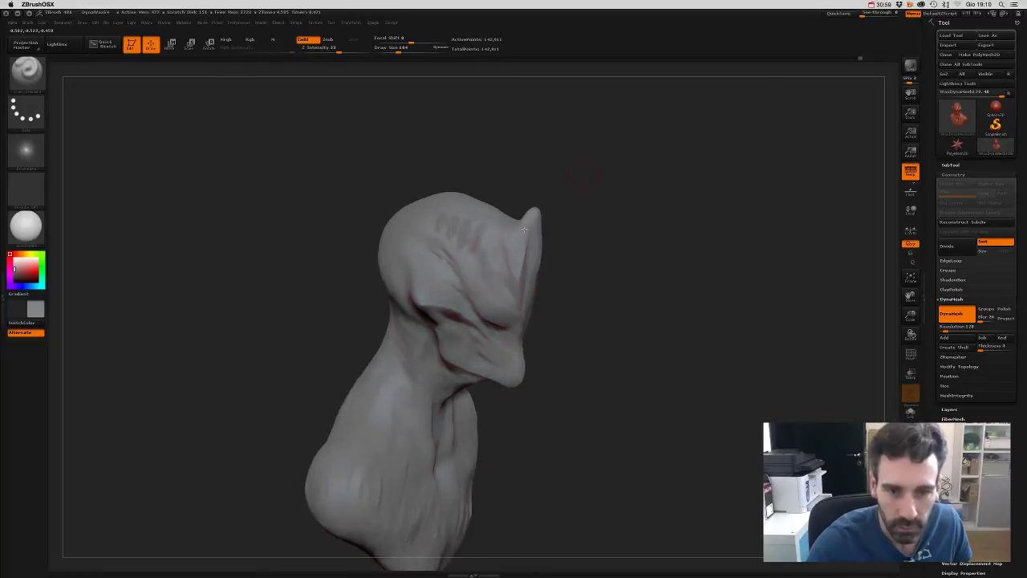
mouse_move(580, 262)
left_mouse_down()
mouse_move(580, 355)
mouse_move(594, 345)
mouse_move(599, 373)
mouse_move(642, 308)
mouse_move(614, 252)
mouse_move(626, 238)
mouse_move(637, 258)
mouse_move(627, 256)
left_mouse_up()
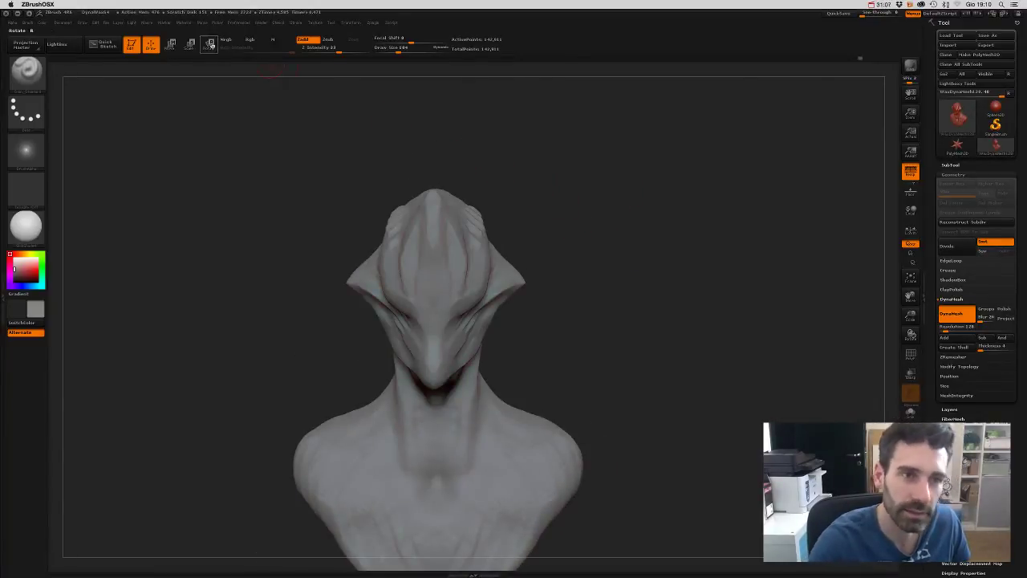
left_click(331, 41)
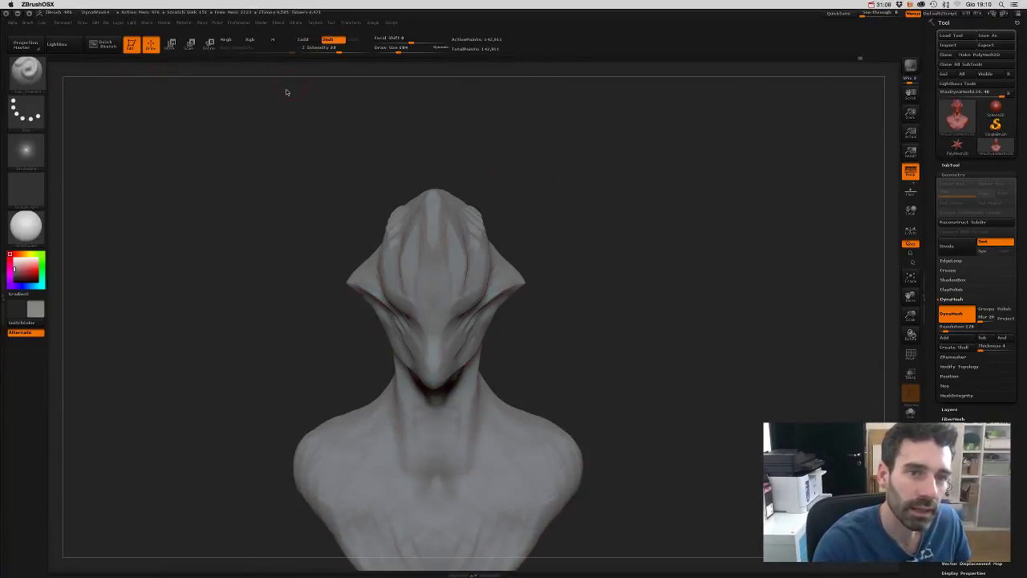
key("b")
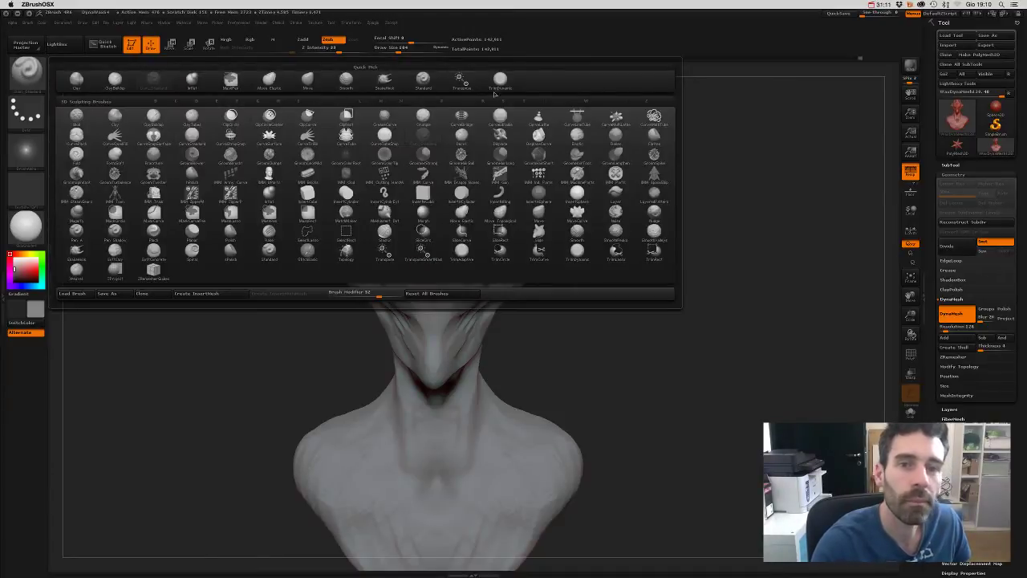
left_click(498, 83)
mouse_move(548, 133)
left_mouse_down()
mouse_move(537, 195)
mouse_move(439, 254)
mouse_move(454, 215)
left_mouse_up()
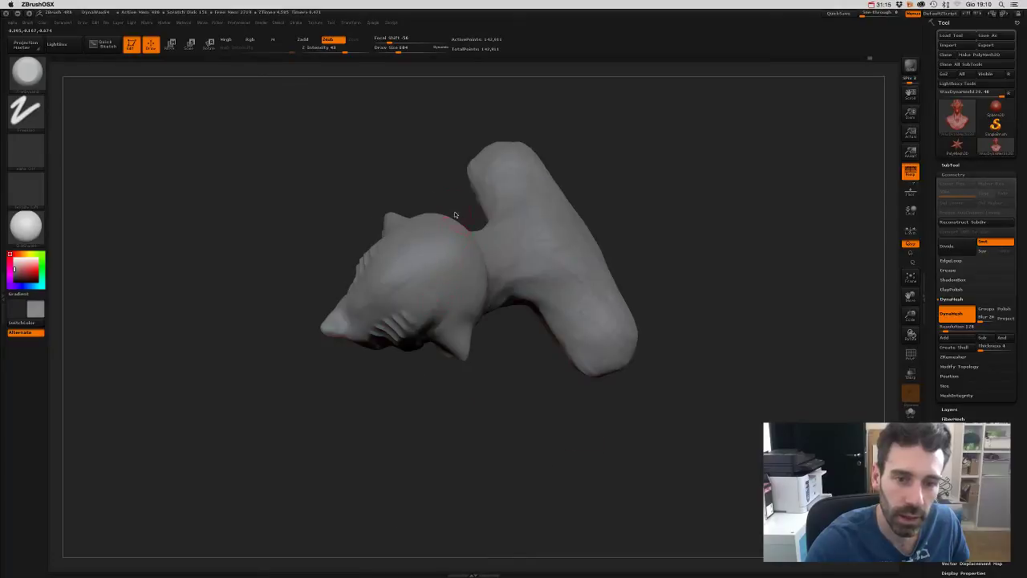
mouse_move(690, 276)
left_mouse_down()
mouse_move(695, 222)
mouse_move(717, 200)
mouse_move(653, 281)
mouse_move(624, 206)
mouse_move(631, 252)
mouse_move(503, 242)
left_mouse_up()
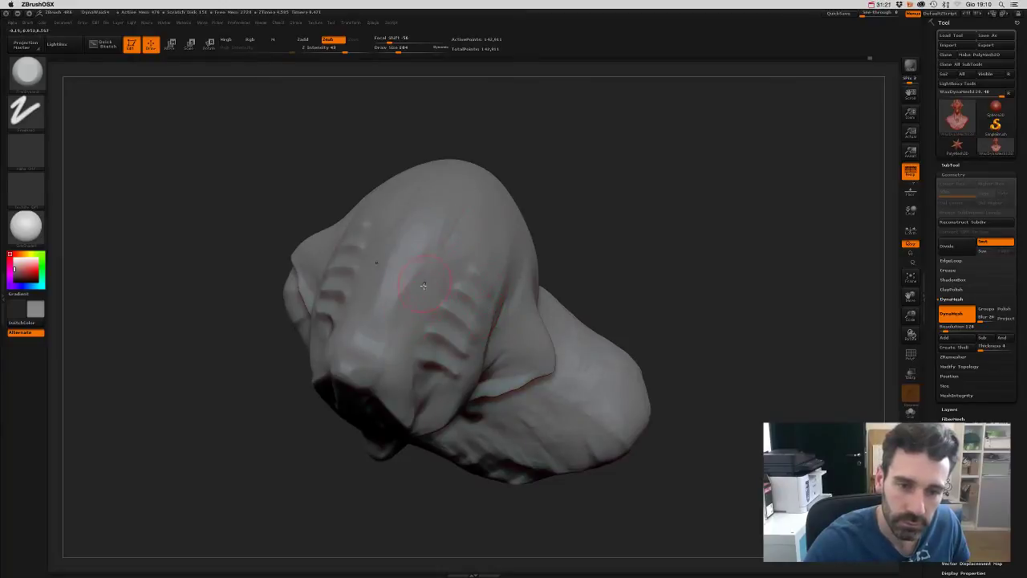
left_click_drag(614, 160, 616, 157, "shift")
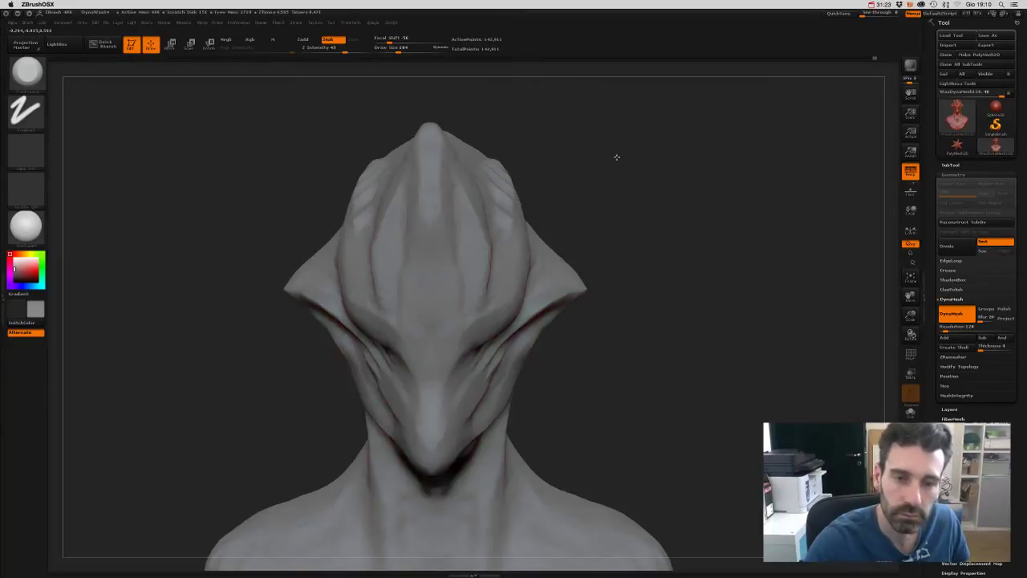
mouse_move(636, 191)
left_mouse_down()
mouse_move(624, 176)
mouse_move(621, 216)
mouse_move(607, 179)
mouse_move(627, 196)
mouse_move(614, 198)
left_mouse_up()
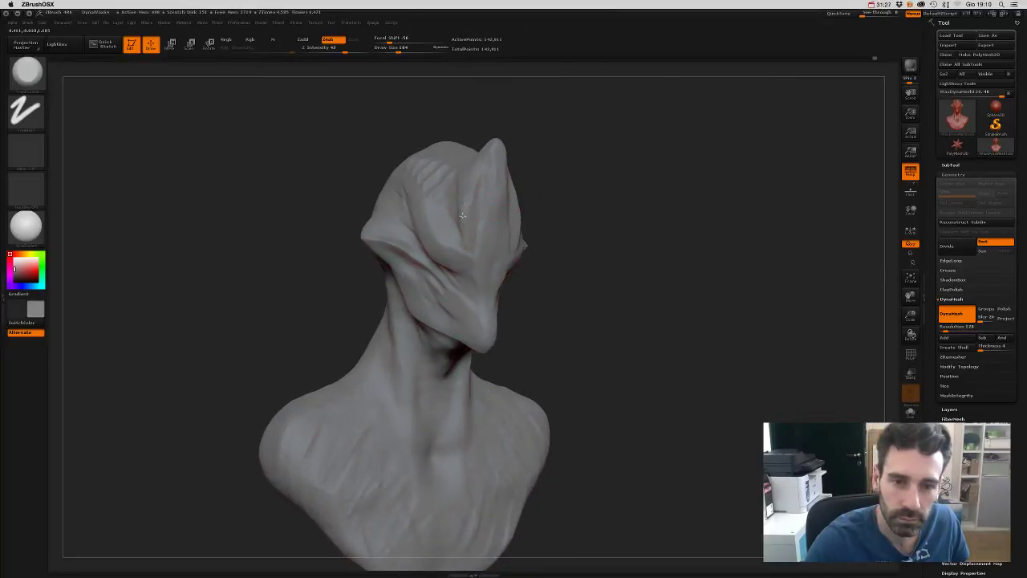
left_click_drag(525, 155, 423, 182)
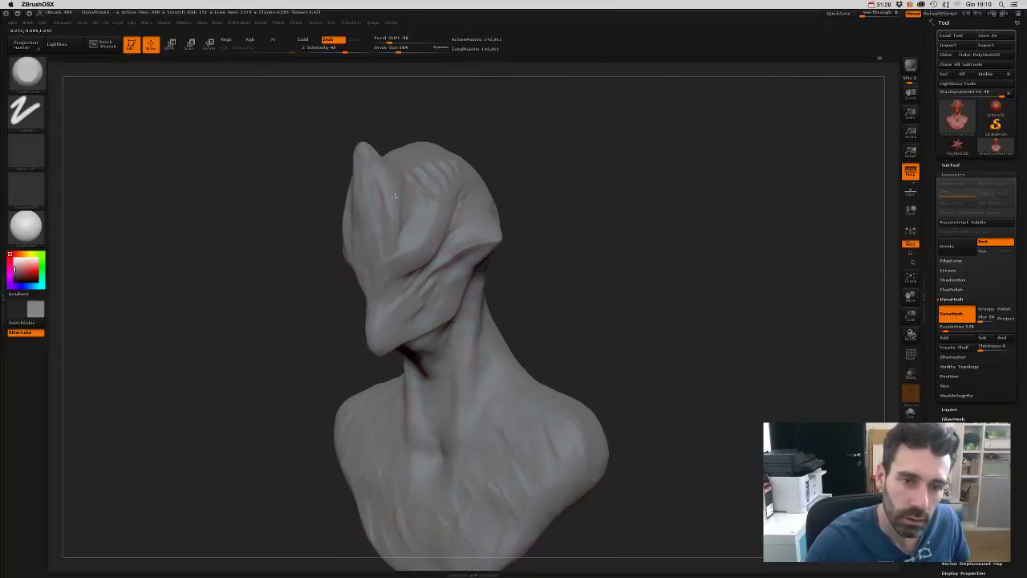
mouse_move(408, 125)
left_mouse_down()
mouse_move(463, 137)
mouse_move(374, 228)
left_mouse_up()
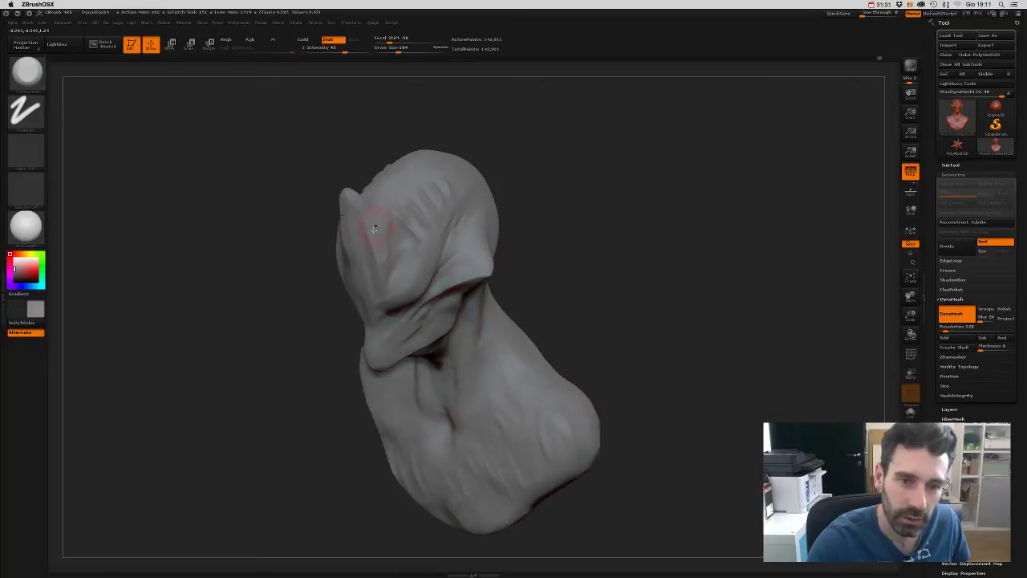
left_click_drag(482, 197, 610, 174, "shift")
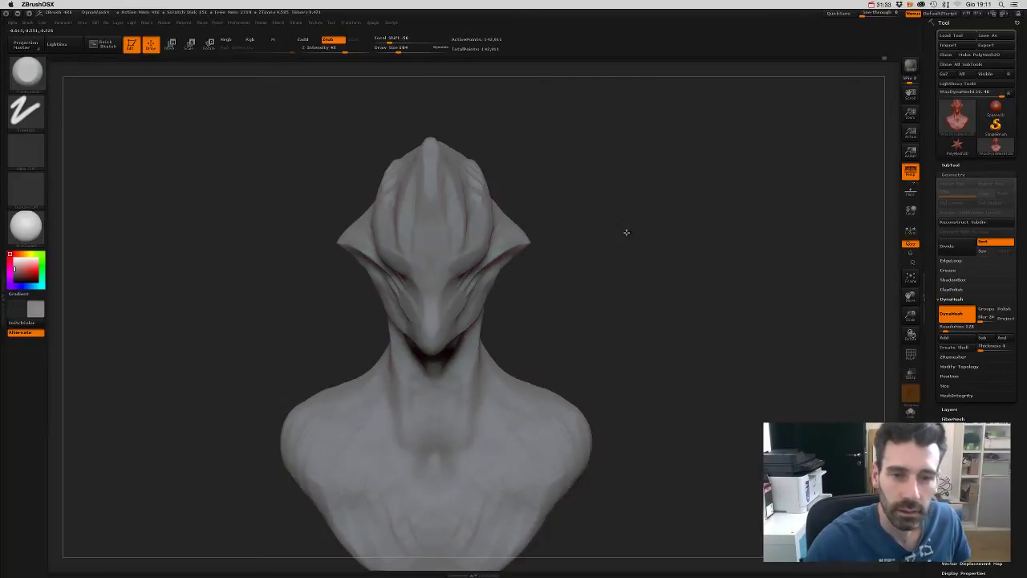
mouse_move(626, 230)
left_mouse_down("alt")
mouse_move(640, 241)
mouse_move(626, 289)
mouse_move(635, 236)
mouse_move(612, 245)
mouse_move(601, 233)
mouse_move(619, 287)
mouse_move(554, 232)
mouse_move(399, 248)
left_mouse_up("alt")
mouse_move(573, 264)
left_mouse_down("alt")
mouse_move(596, 422)
mouse_move(492, 294)
left_mouse_up("alt")
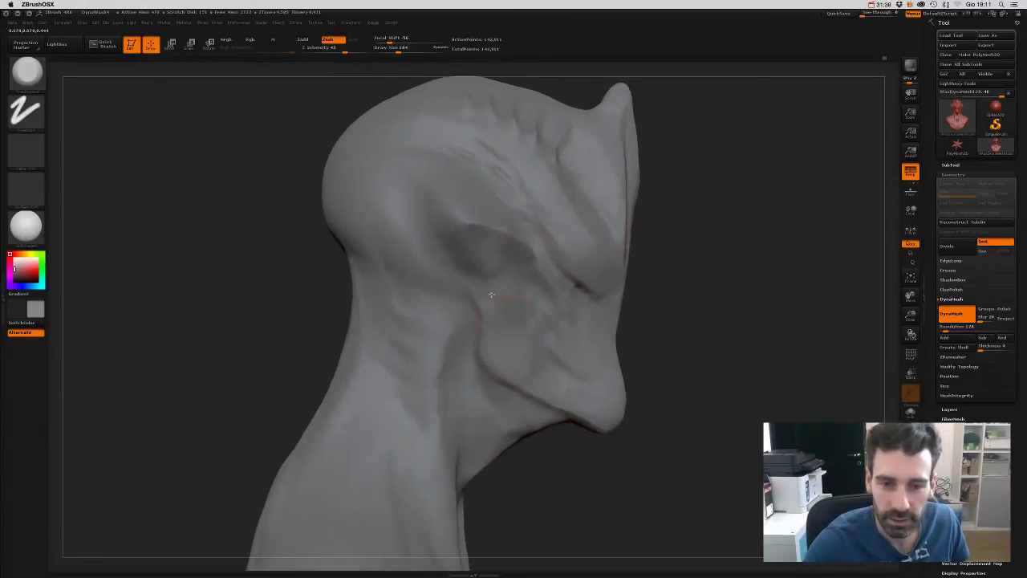
mouse_move(572, 359)
left_mouse_down()
mouse_move(685, 342)
mouse_move(631, 344)
mouse_move(639, 341)
mouse_move(613, 294)
mouse_move(608, 318)
mouse_move(607, 265)
left_mouse_up()
left_click_drag(606, 287, 481, 223)
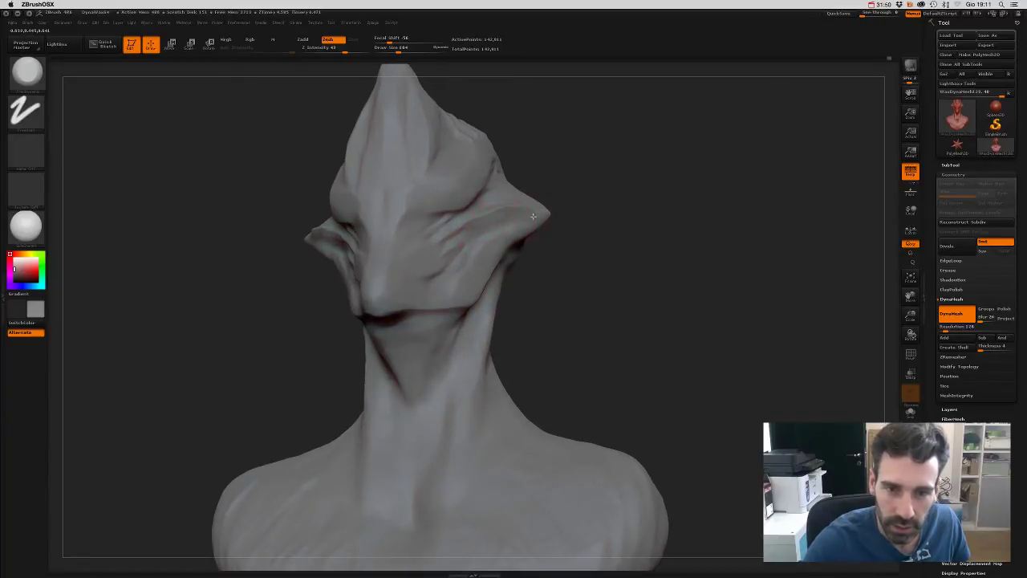
mouse_move(601, 229)
left_mouse_down()
mouse_move(601, 280)
mouse_move(630, 276)
mouse_move(631, 293)
mouse_move(642, 257)
left_mouse_up()
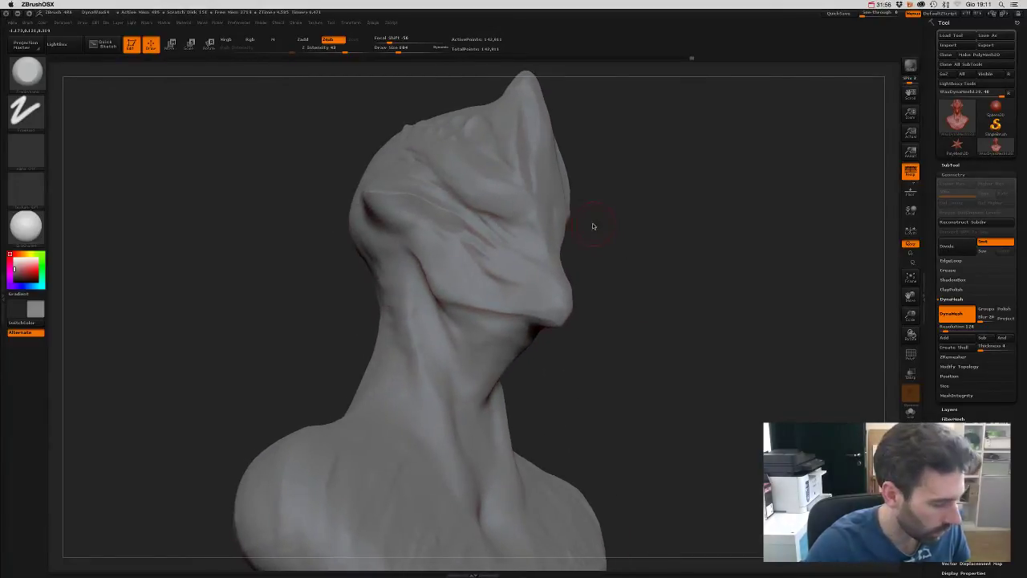
- Load the Magnify brush with B-M-G and check the head from front and side
key("b")
key("m")
key("g")
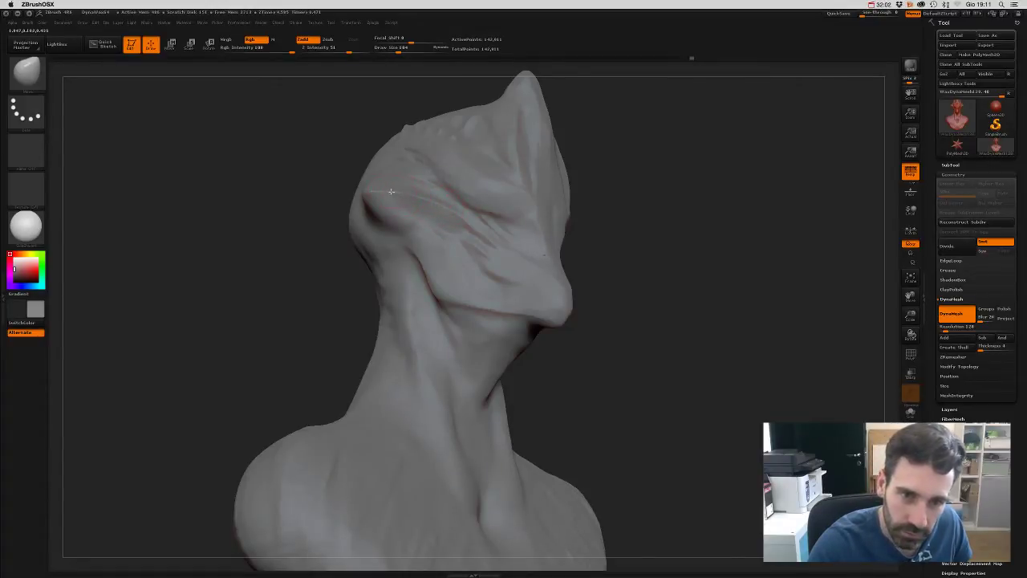
mouse_move(545, 236)
left_mouse_down()
mouse_move(621, 289)
mouse_move(583, 313)
mouse_move(535, 284)
left_mouse_up()
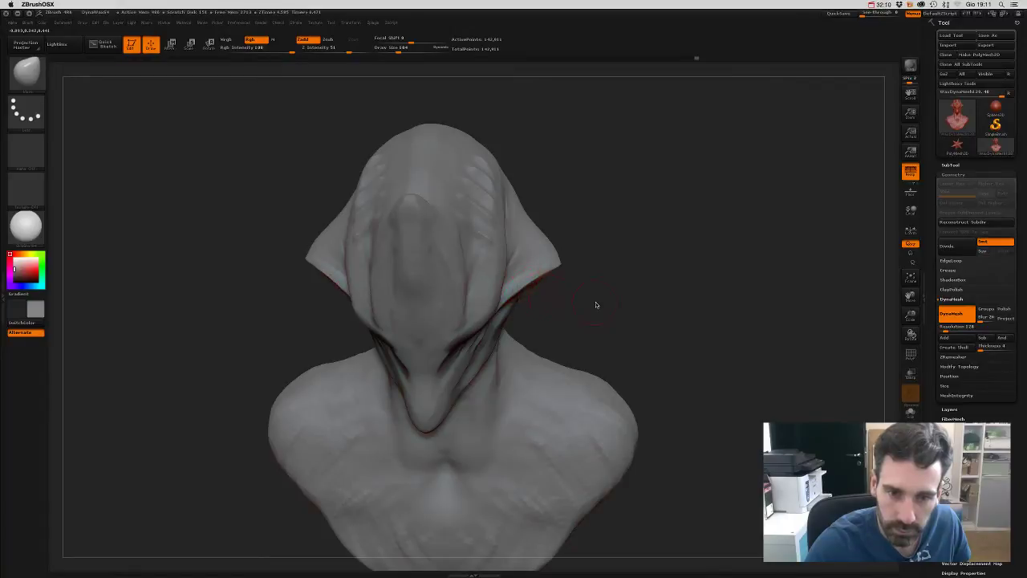
left_click_drag(596, 305, 607, 295)
mouse_move(607, 333)
left_mouse_down()
mouse_move(592, 216)
mouse_move(551, 268)
mouse_move(565, 265)
mouse_move(569, 305)
mouse_move(565, 222)
mouse_move(575, 286)
mouse_move(512, 247)
mouse_move(525, 351)
mouse_move(437, 238)
left_mouse_up()
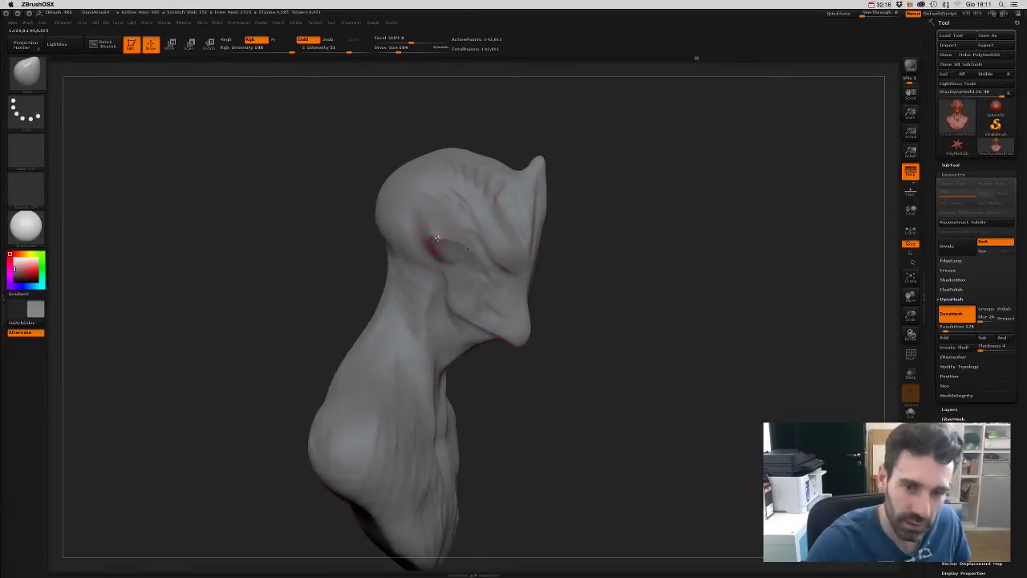
- Select Dam_Standard in Zsub and carve a crease along the brow above the eye
key("b")
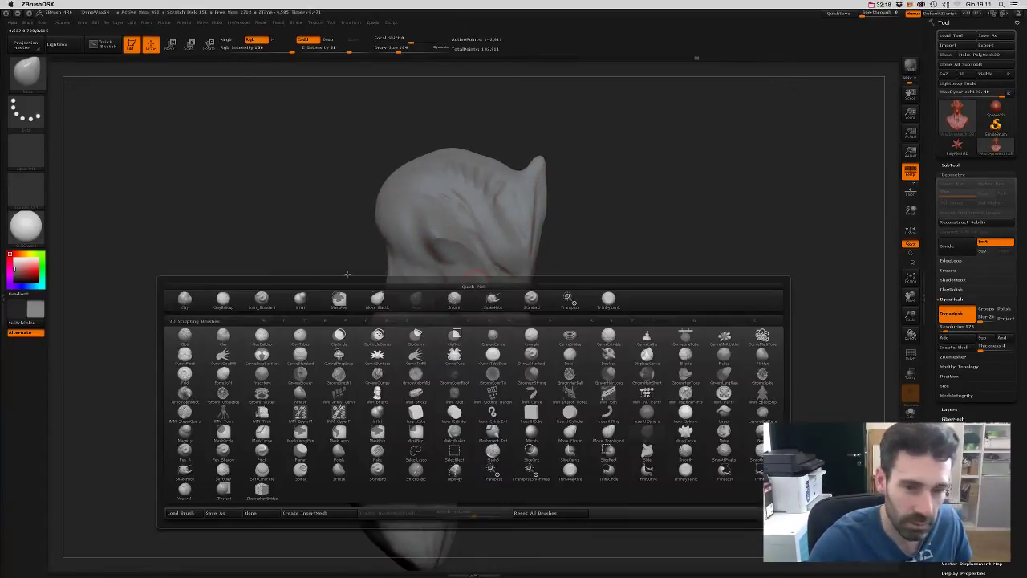
left_click(377, 304)
key("b")
key("d")
key("s")
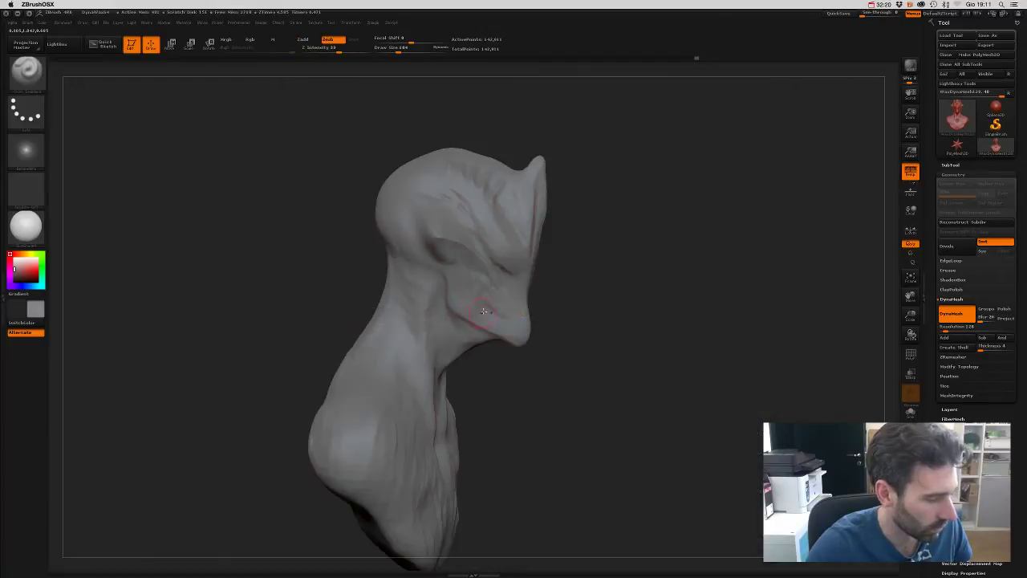
mouse_move(561, 314)
left_mouse_down()
mouse_move(605, 380)
mouse_move(599, 372)
left_mouse_up()
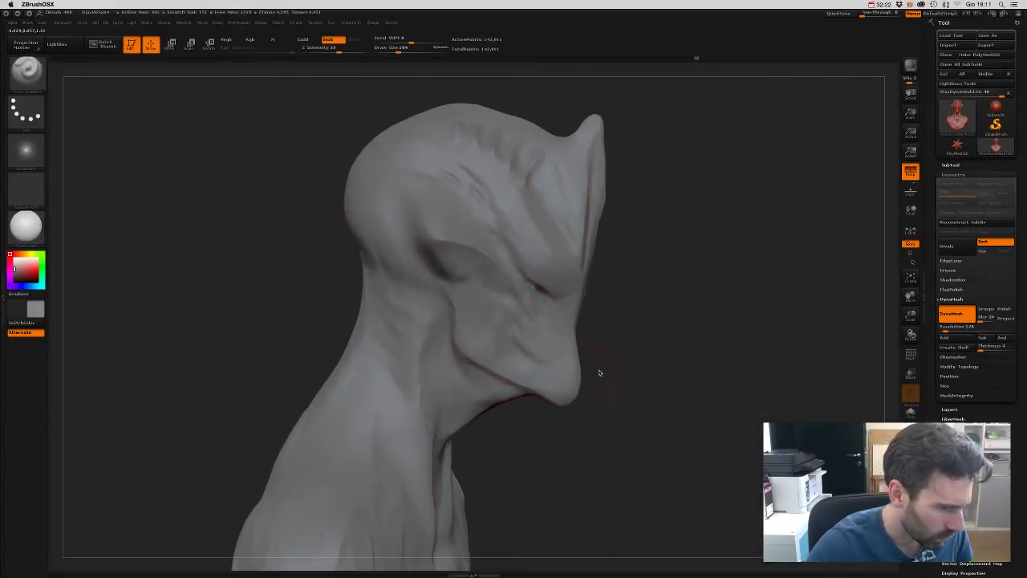
left_click_drag(622, 414, 623, 407)
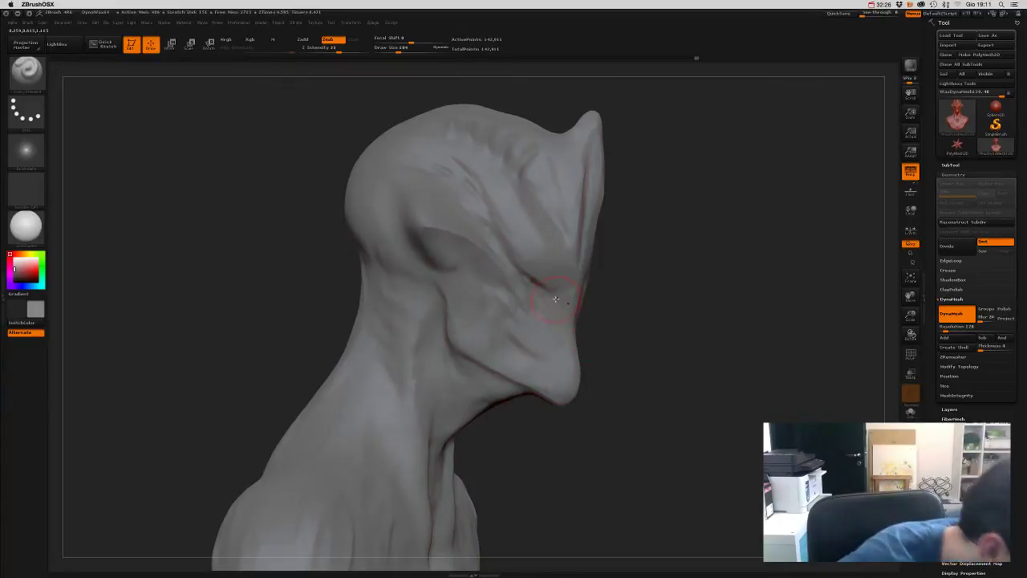
mouse_move(528, 295)
left_mouse_down()
mouse_move(516, 293)
mouse_move(546, 281)
left_mouse_up()
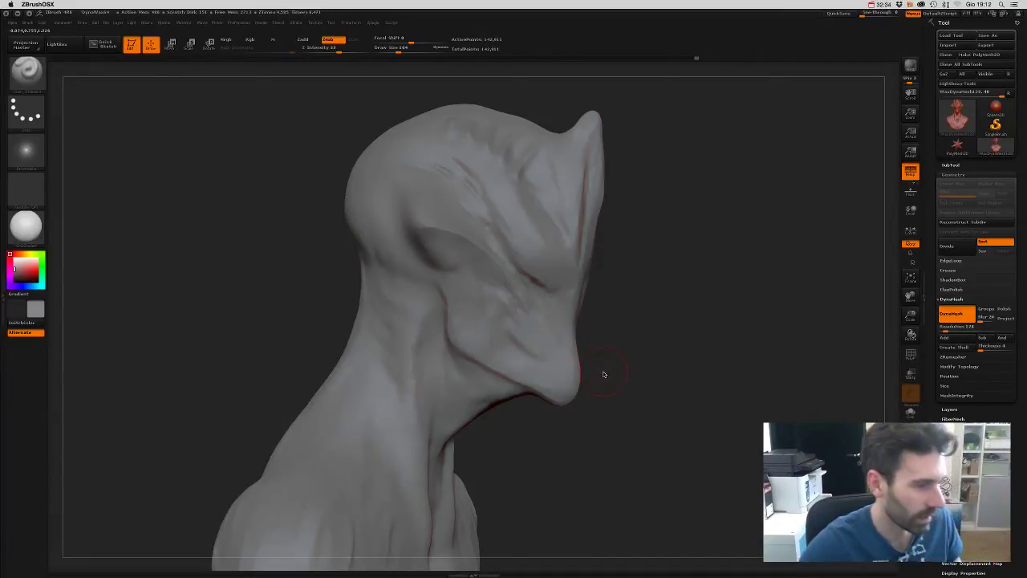
- Reduce the Draw Size from 104 to 65 and return to Dam_Standard, turning the head
key("s")
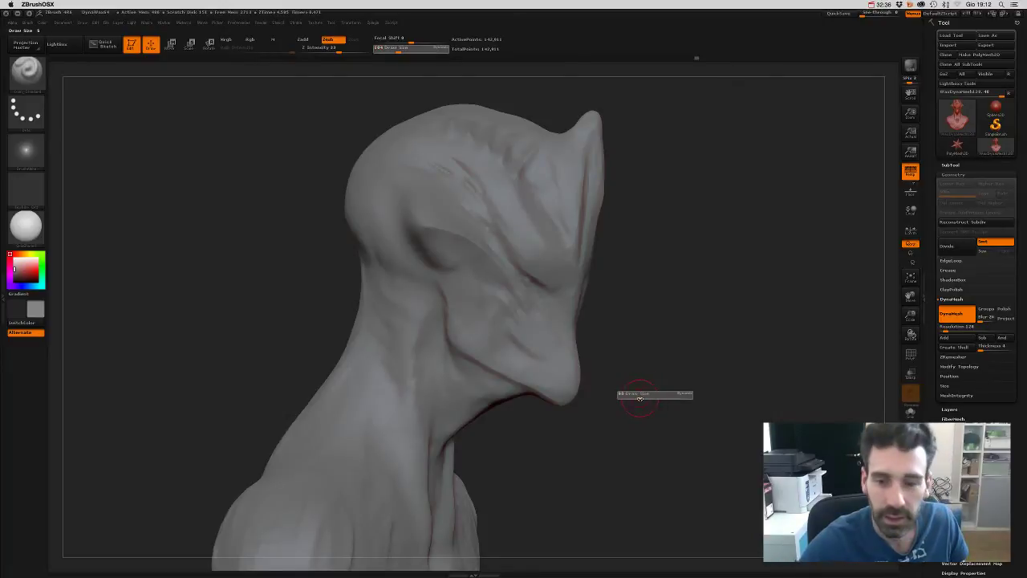
left_click_drag(642, 396, 615, 368)
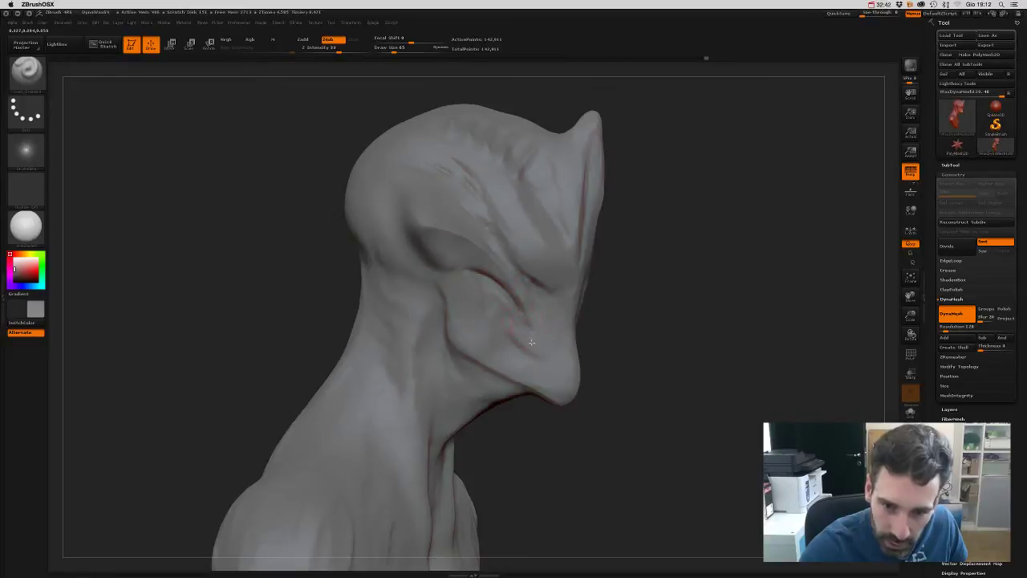
mouse_move(607, 356)
left_mouse_down()
mouse_move(638, 355)
mouse_move(612, 344)
mouse_move(631, 337)
left_mouse_up()
key("b")
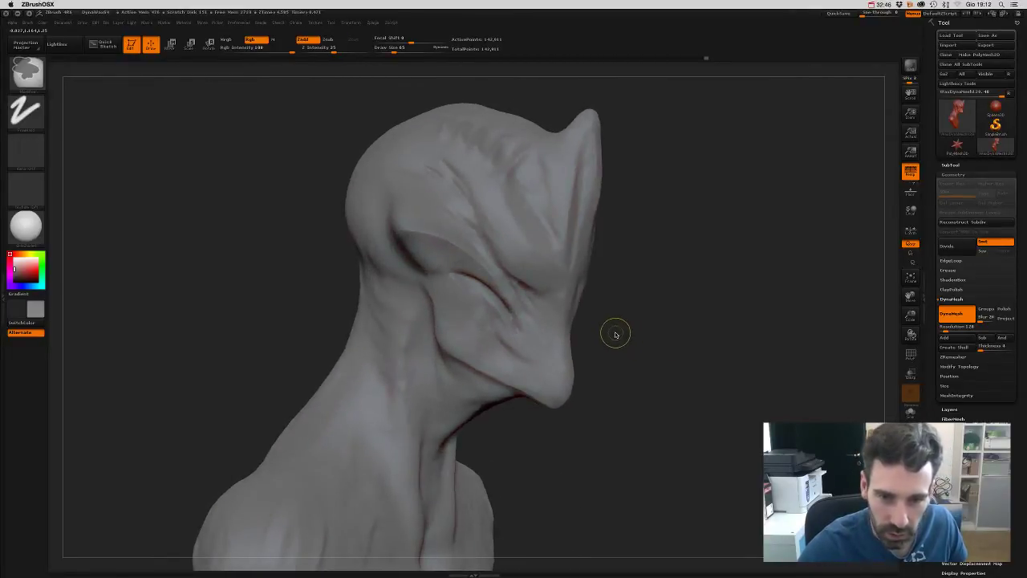
key("shift")
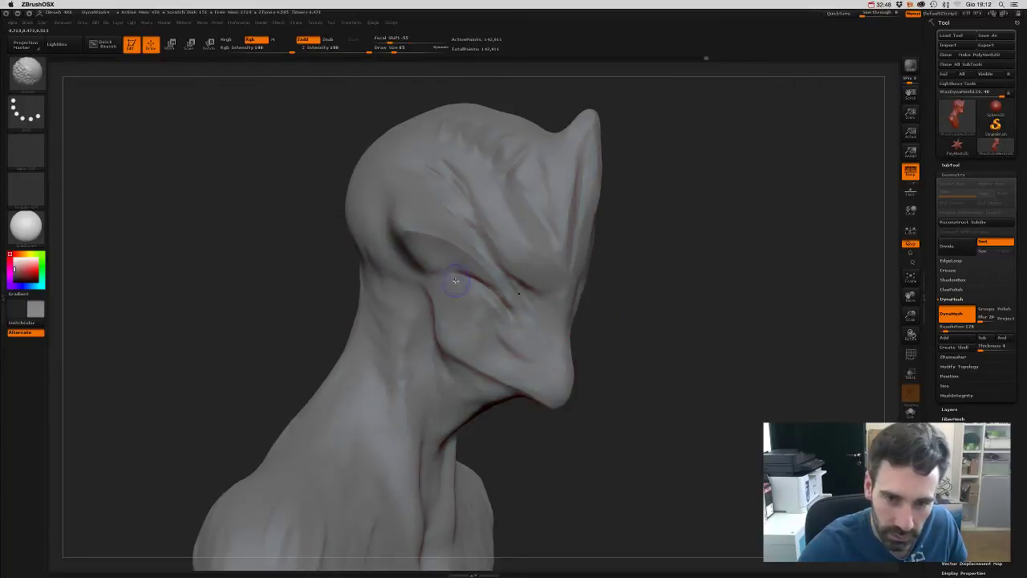
key("b")
key("d")
key("s")
mouse_move(637, 372)
left_mouse_down()
mouse_move(582, 314)
mouse_move(474, 250)
mouse_move(485, 252)
left_mouse_up()
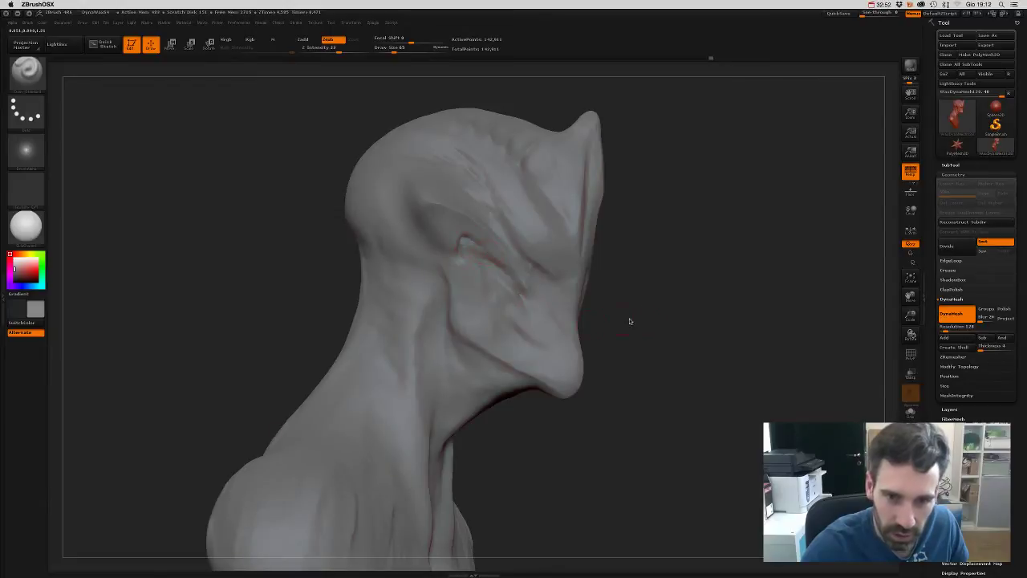
mouse_move(630, 321)
left_mouse_down()
mouse_move(659, 316)
mouse_move(609, 311)
mouse_move(635, 268)
mouse_move(426, 233)
mouse_move(403, 255)
mouse_move(434, 234)
mouse_move(405, 255)
mouse_move(441, 229)
left_mouse_up()
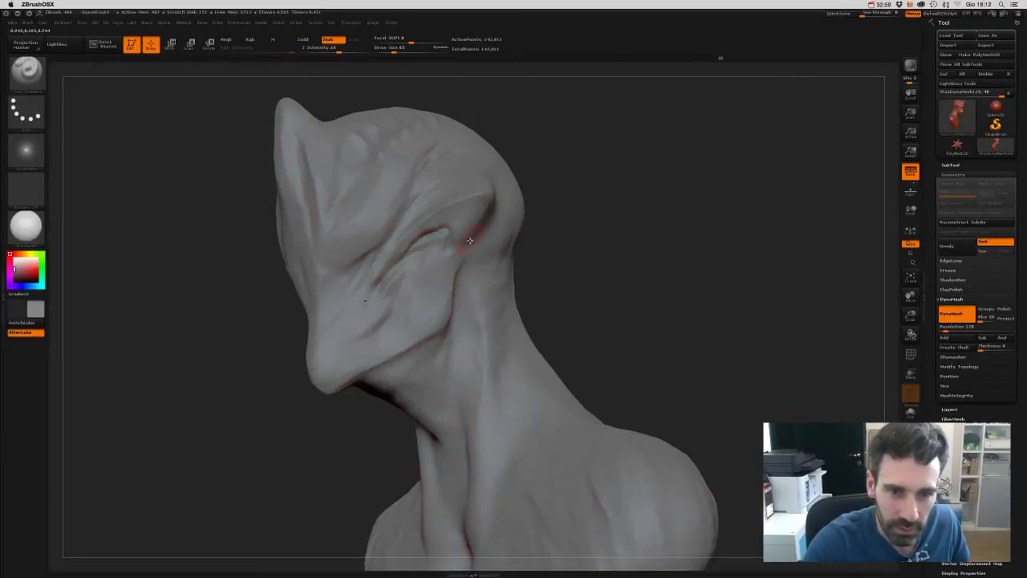
mouse_move(509, 275)
left_mouse_down()
mouse_move(613, 287)
mouse_move(599, 292)
left_mouse_up()
- Swap briefly to another brush, then use Dam_Standard to carve the eye crease
key("b")
key("c")
key("b")
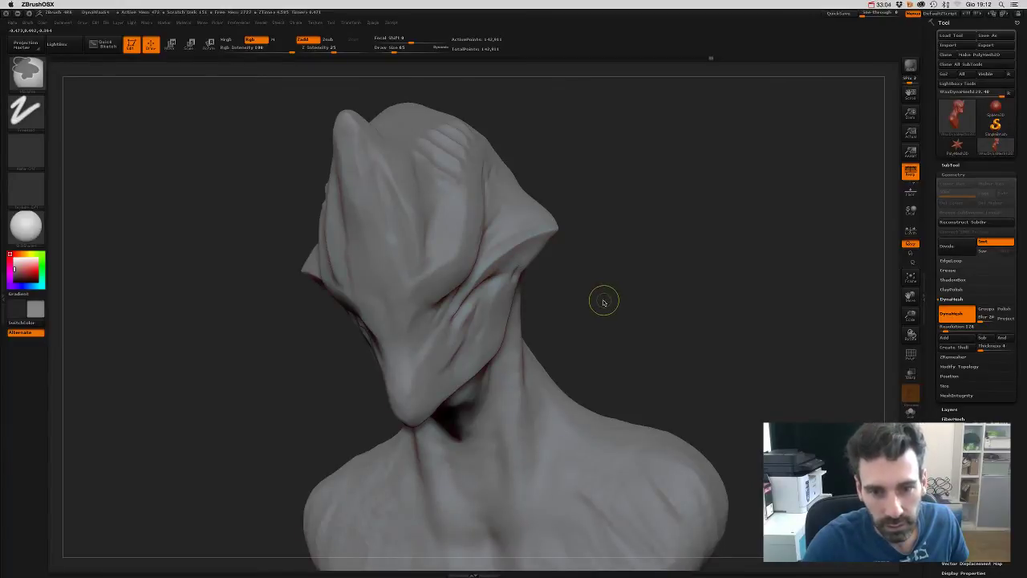
key("b")
key("d")
key("s")
mouse_move(603, 301)
left_mouse_down()
mouse_move(603, 280)
mouse_move(470, 255)
left_mouse_up()
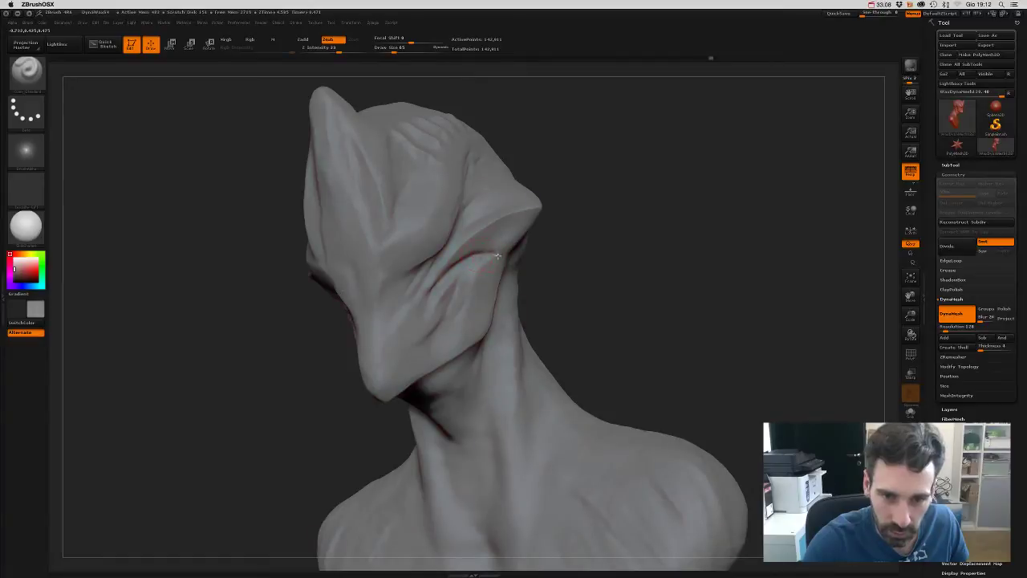
mouse_move(558, 267)
left_mouse_down()
mouse_move(426, 264)
mouse_move(441, 275)
mouse_move(459, 255)
left_mouse_up()
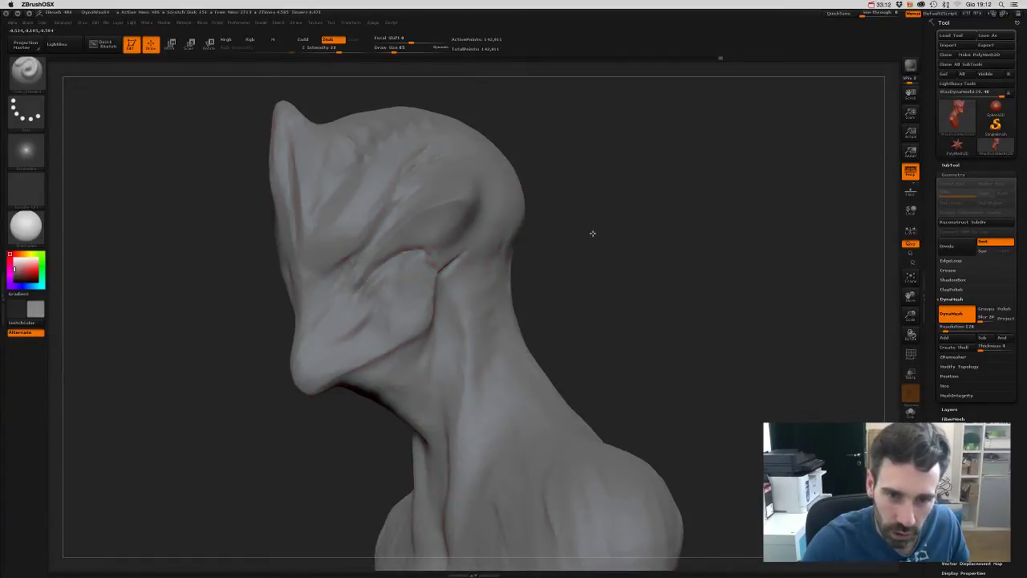
left_click_drag(592, 233, 452, 264)
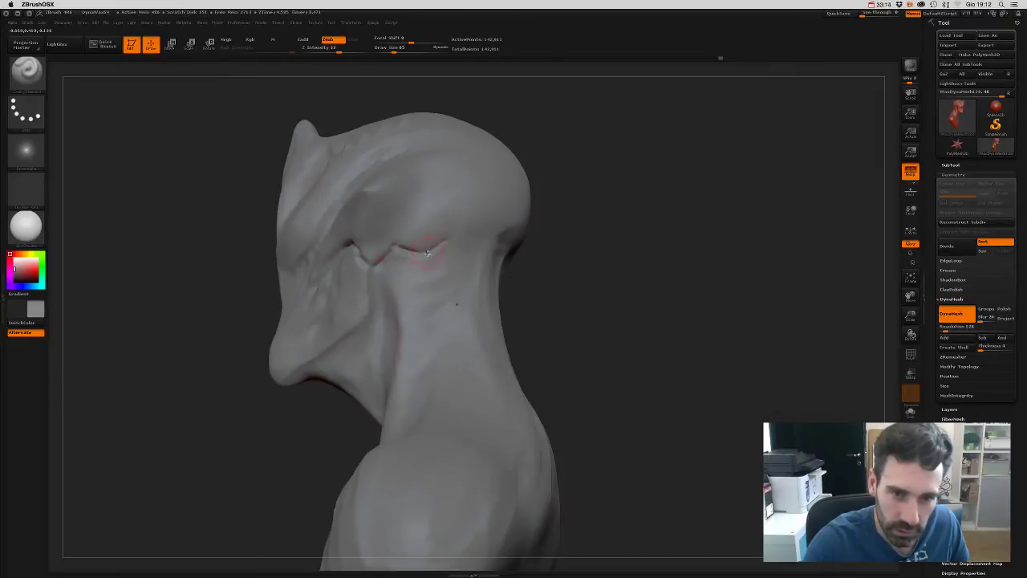
mouse_move(570, 191)
left_mouse_down()
mouse_move(610, 213)
mouse_move(596, 257)
mouse_move(570, 204)
mouse_move(621, 232)
mouse_move(596, 279)
mouse_move(631, 277)
mouse_move(615, 273)
left_mouse_up()
- Load Dam_Standard with B-D-S, clear the mask, and turn the head toward the eye
key("b")
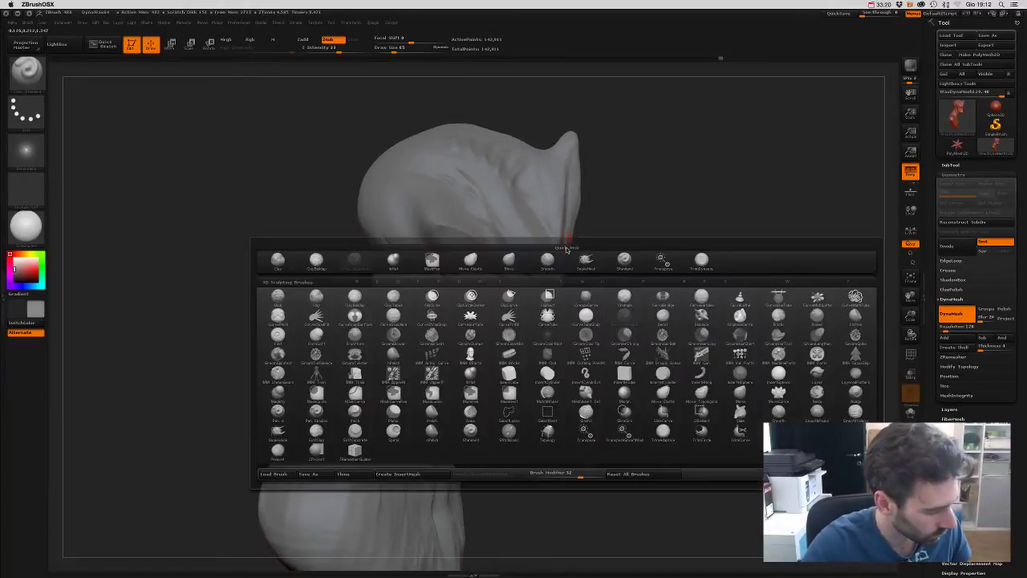
key("d")
key("s")
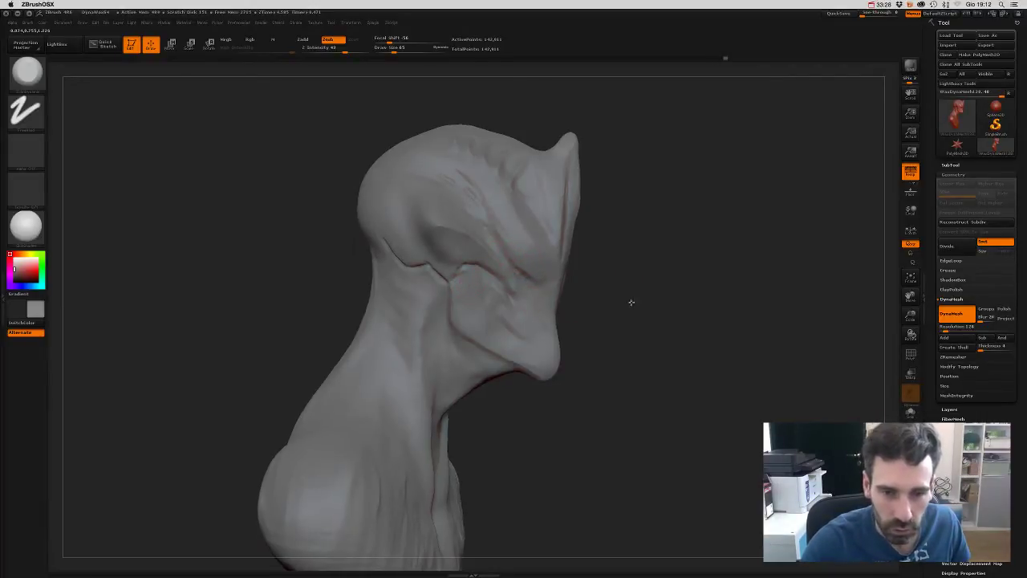
left_click_drag(631, 300, 488, 294, "alt")
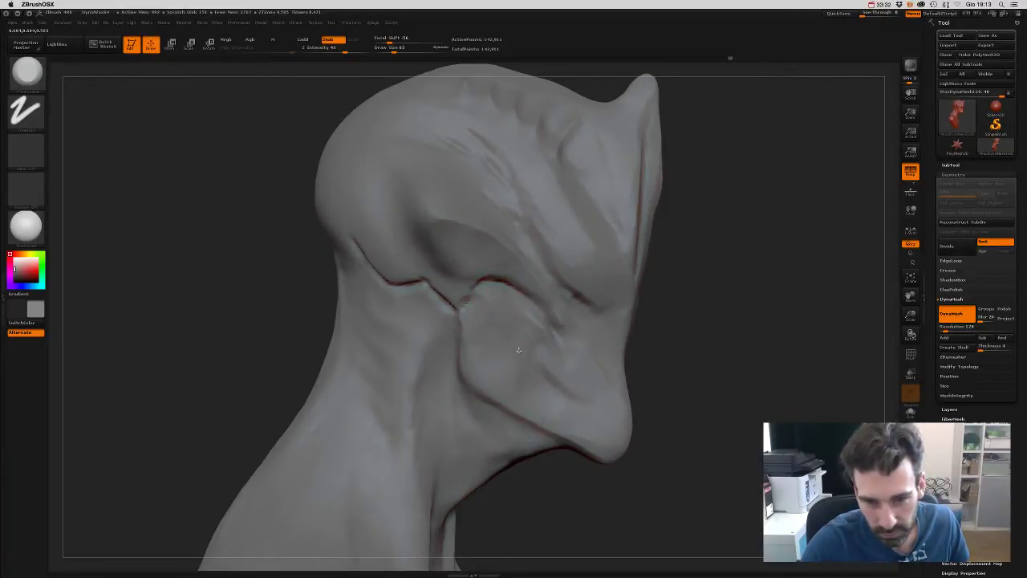
mouse_move(685, 318)
left_mouse_down()
mouse_move(637, 293)
mouse_move(409, 262)
left_mouse_up()
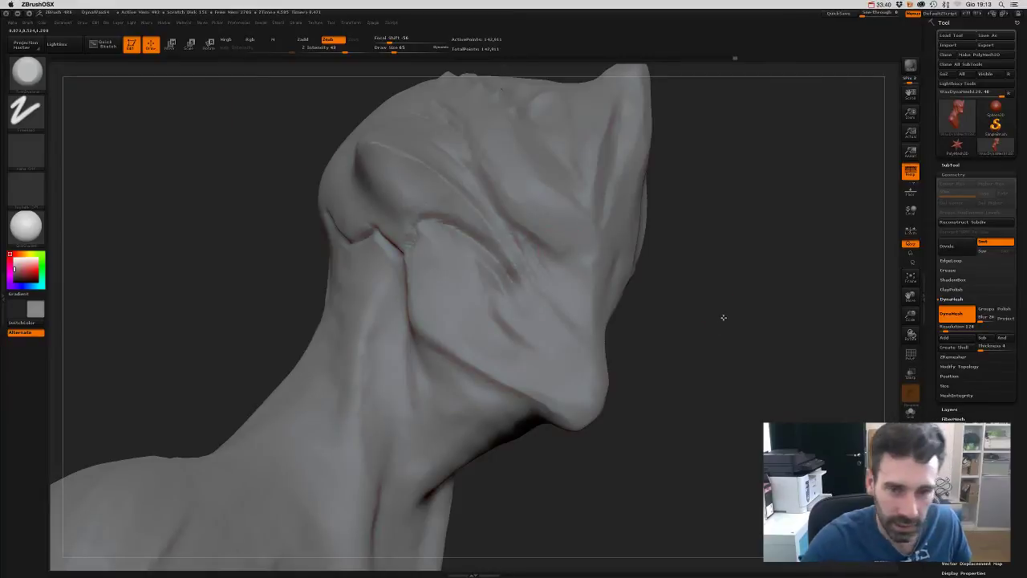
left_click_drag(722, 316, 725, 342)
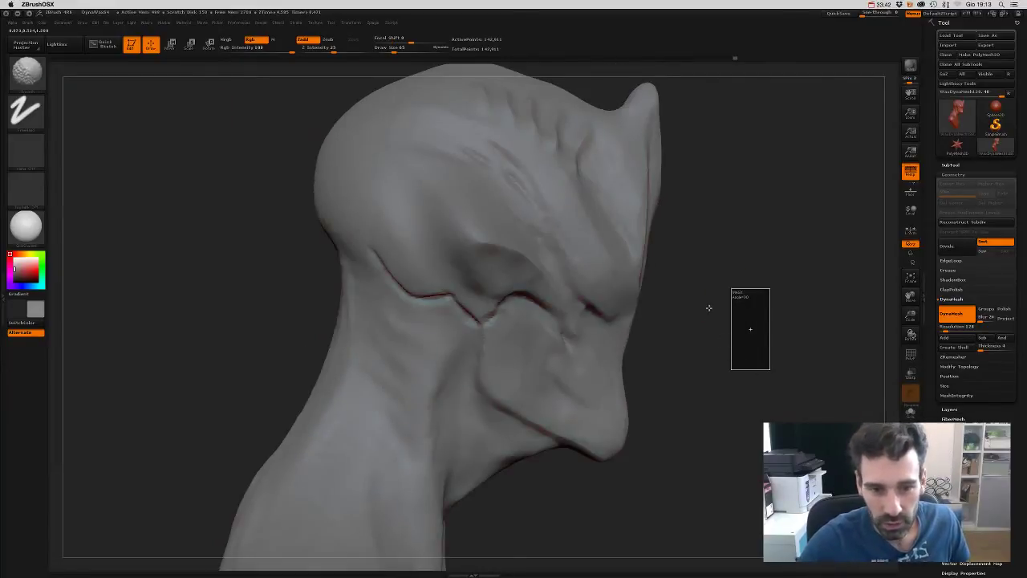
left_click_drag(709, 308, 707, 305, "ctrl")
key("b")
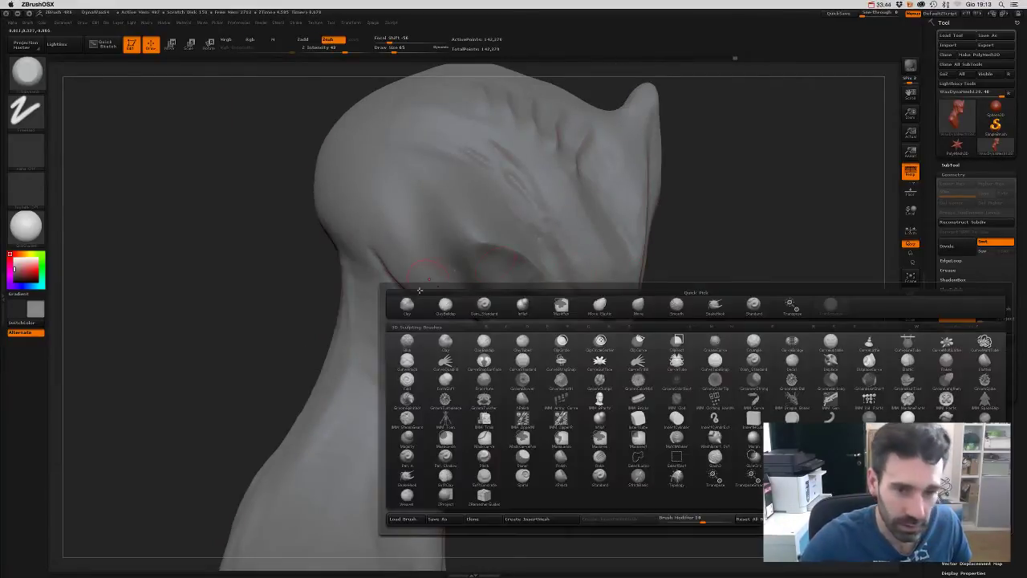
left_click(486, 307)
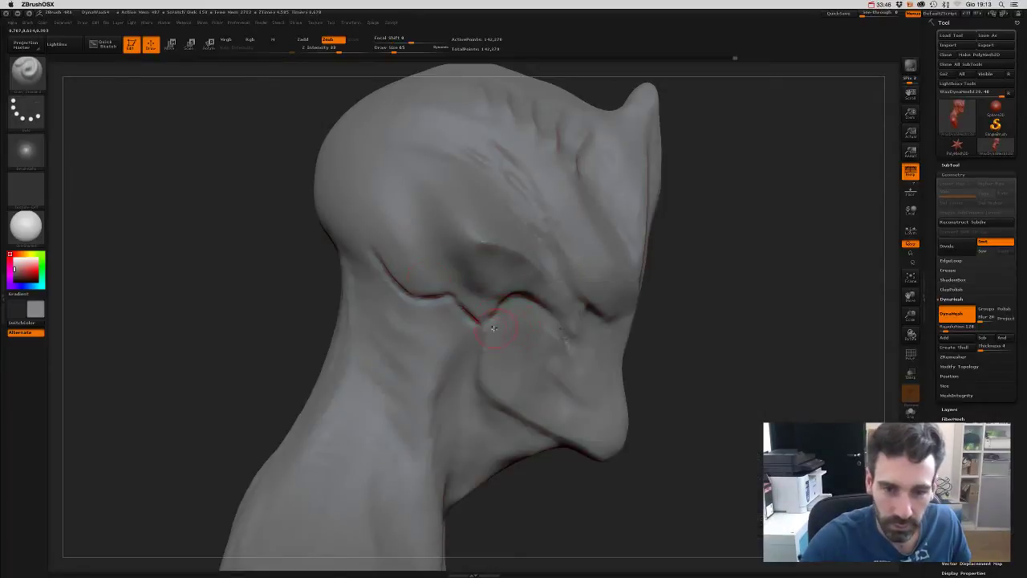
mouse_move(718, 353)
left_mouse_down()
mouse_move(693, 326)
mouse_move(393, 237)
left_mouse_up()
- Carve a deeper crease beneath the eye from temple to nose, smoothing with Shift
key("ctrl")
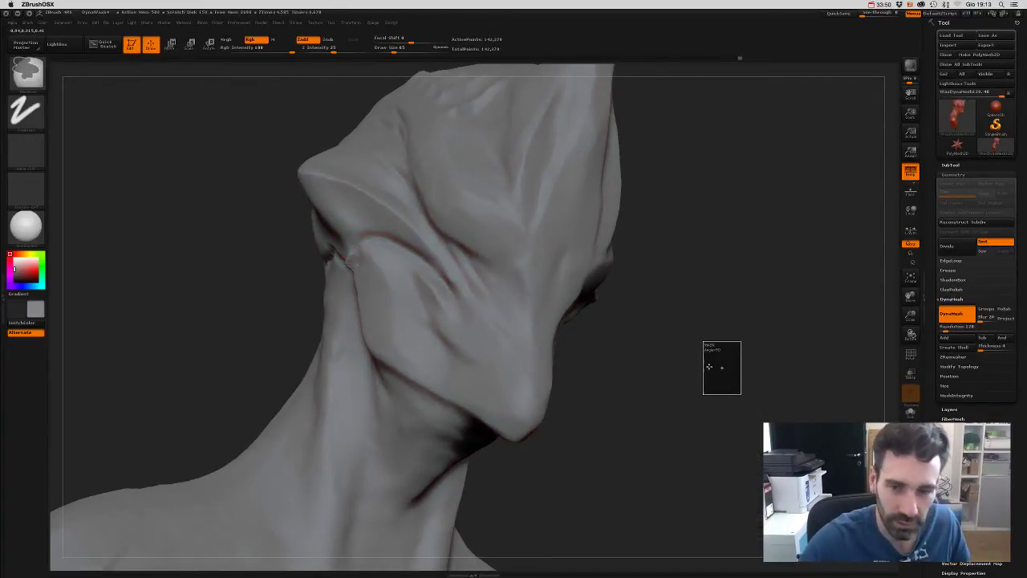
left_click_drag(588, 300, 594, 283)
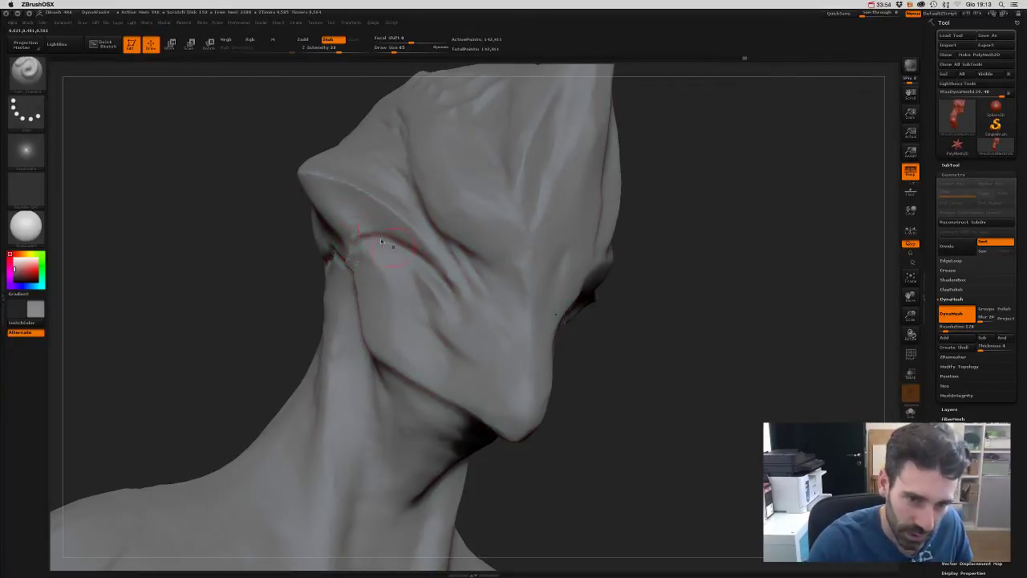
left_click_drag(382, 240, 432, 271)
mouse_move(679, 374)
left_mouse_down()
mouse_move(695, 371)
mouse_move(666, 354)
left_mouse_up()
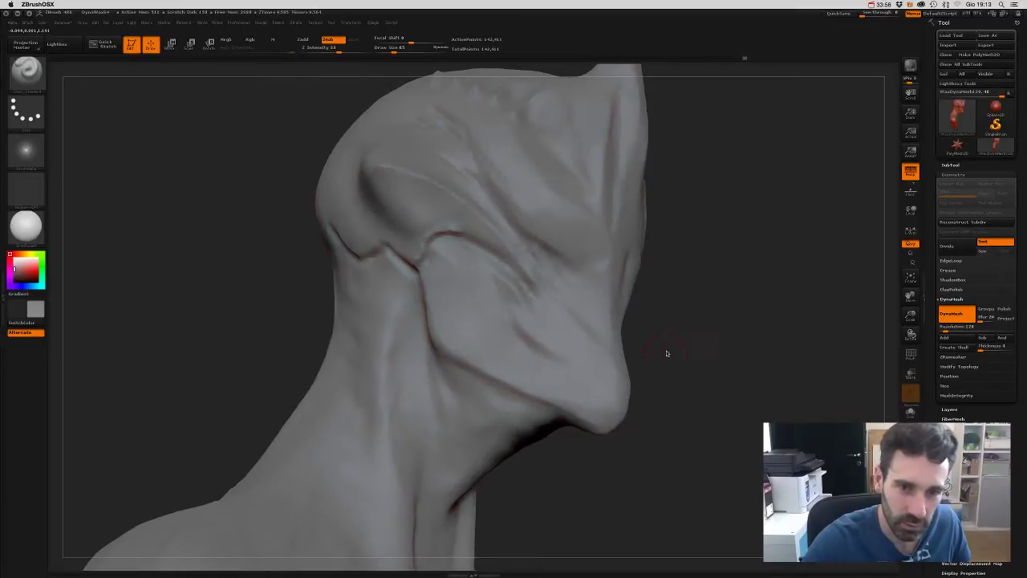
key("ctrl")
key("shift")
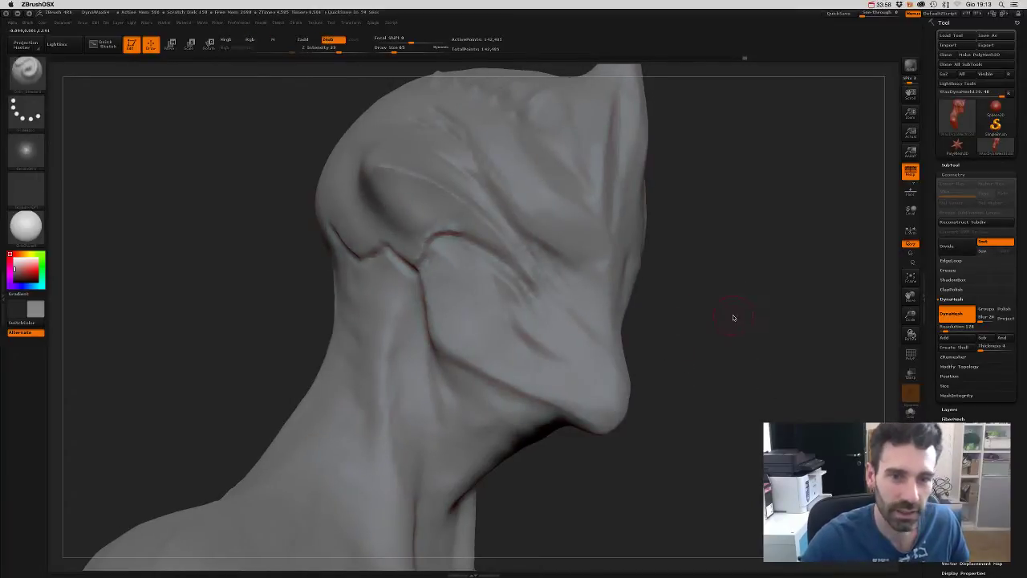
mouse_move(736, 340)
left_mouse_down("shift")
mouse_move(722, 353)
mouse_move(260, 293)
left_mouse_up("shift")
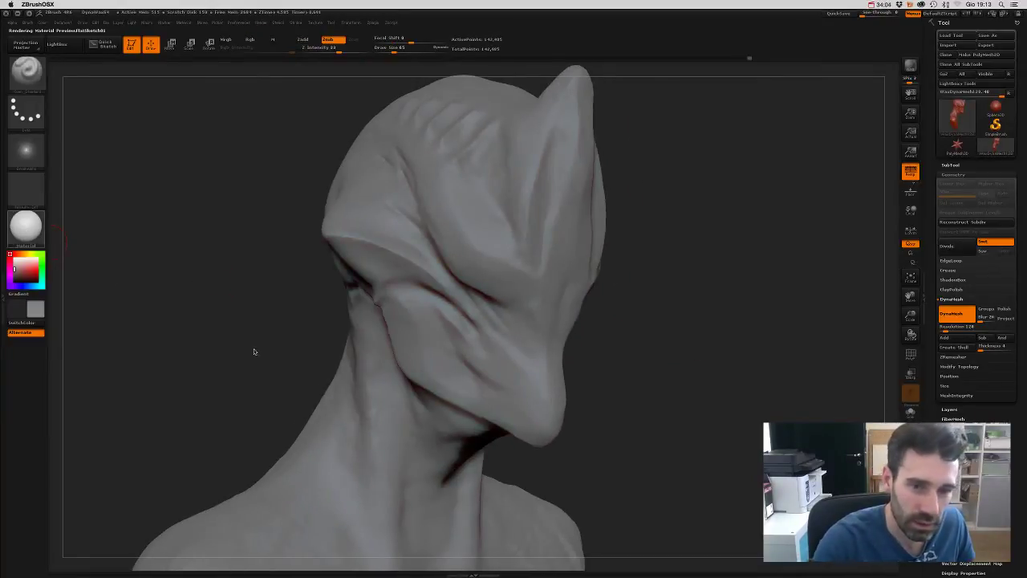
- Apply the grey BasicMaterial and frame the head close up
key("m")
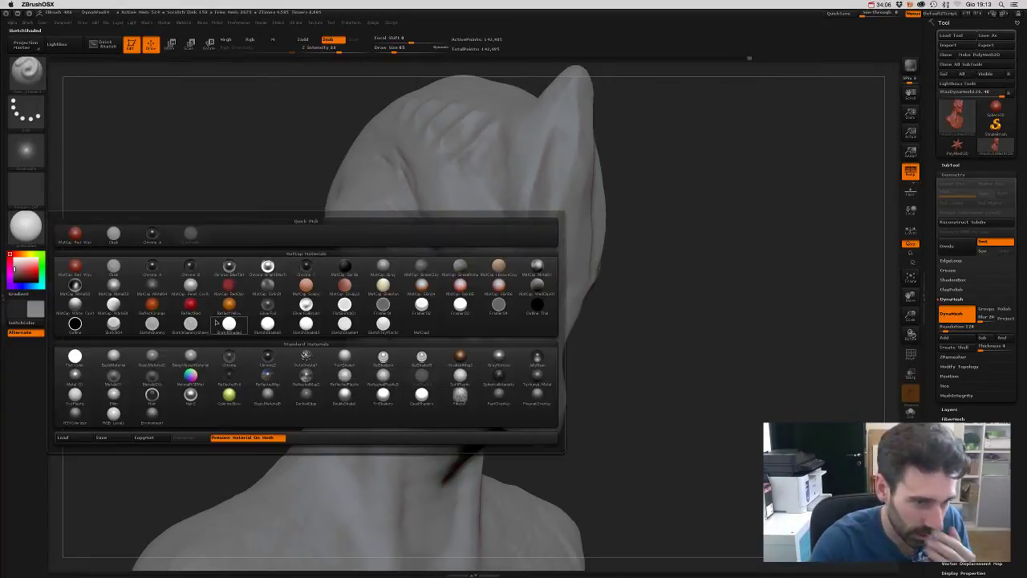
left_click(114, 356)
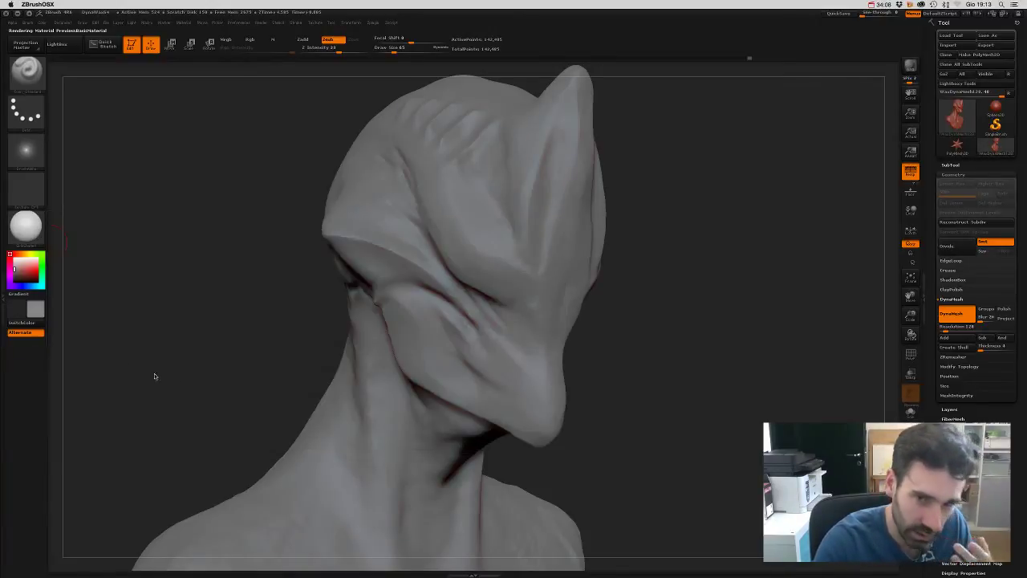
mouse_move(610, 390)
left_mouse_down()
mouse_move(630, 326)
mouse_move(608, 340)
mouse_move(651, 371)
mouse_move(626, 289)
mouse_move(602, 298)
mouse_move(672, 314)
mouse_move(545, 300)
left_mouse_up()
key("f")
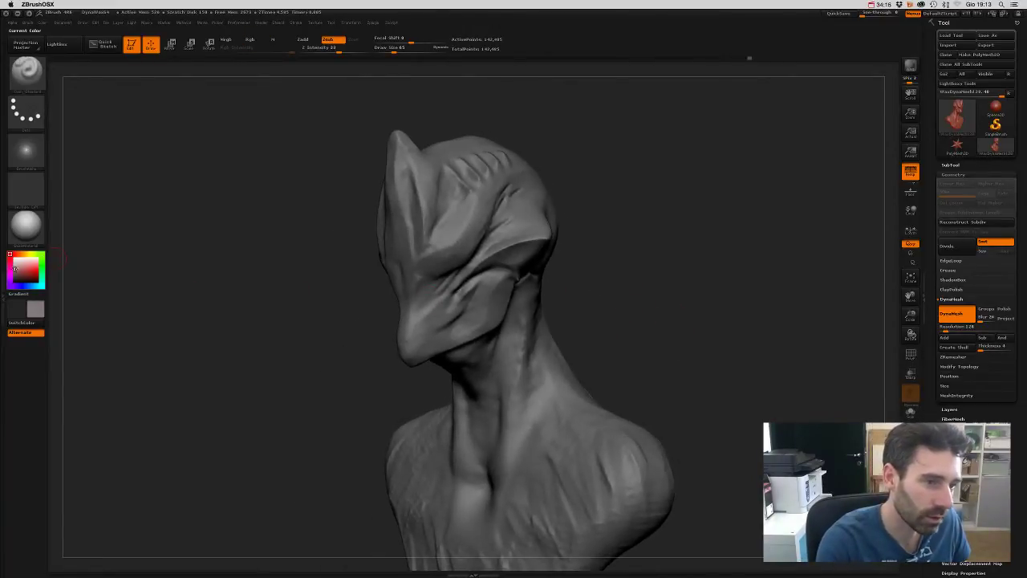
mouse_move(718, 289)
left_mouse_down()
mouse_move(713, 307)
mouse_move(708, 274)
left_mouse_up()
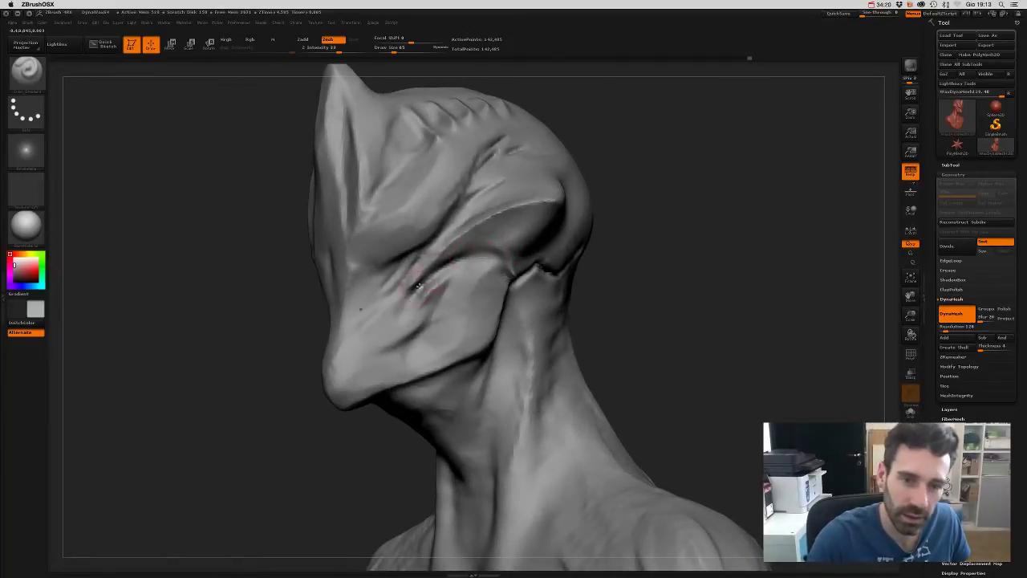
- Carve creases along the eye socket and behind the jaw, plus a mirrored groove down the head's centre
mouse_move(417, 286)
left_mouse_down()
mouse_move(447, 266)
mouse_move(457, 272)
mouse_move(492, 254)
mouse_move(468, 261)
mouse_move(499, 264)
mouse_move(455, 267)
mouse_move(492, 261)
mouse_move(413, 317)
mouse_move(417, 293)
mouse_move(504, 253)
mouse_move(507, 278)
left_mouse_up()
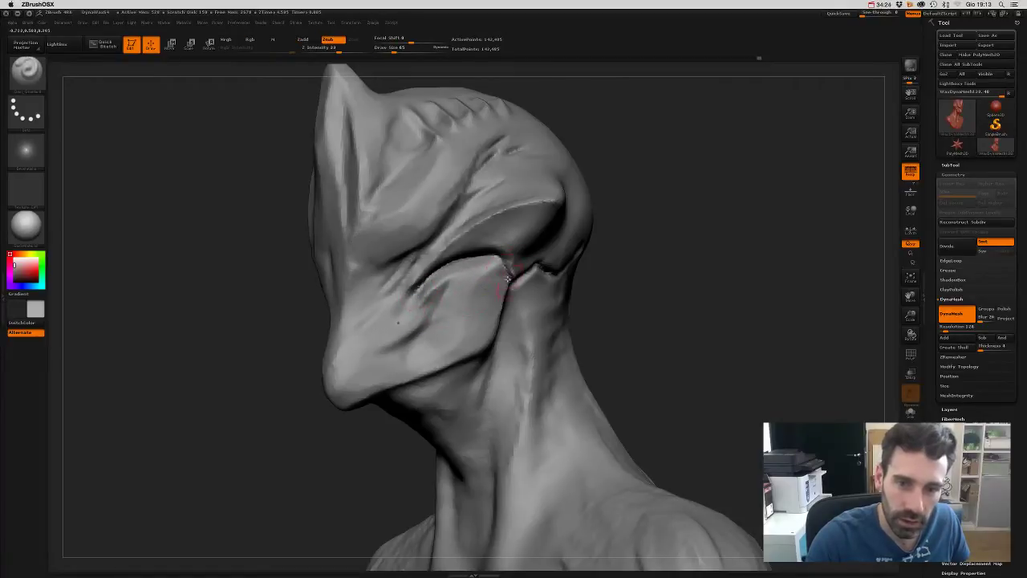
key("ctrl")
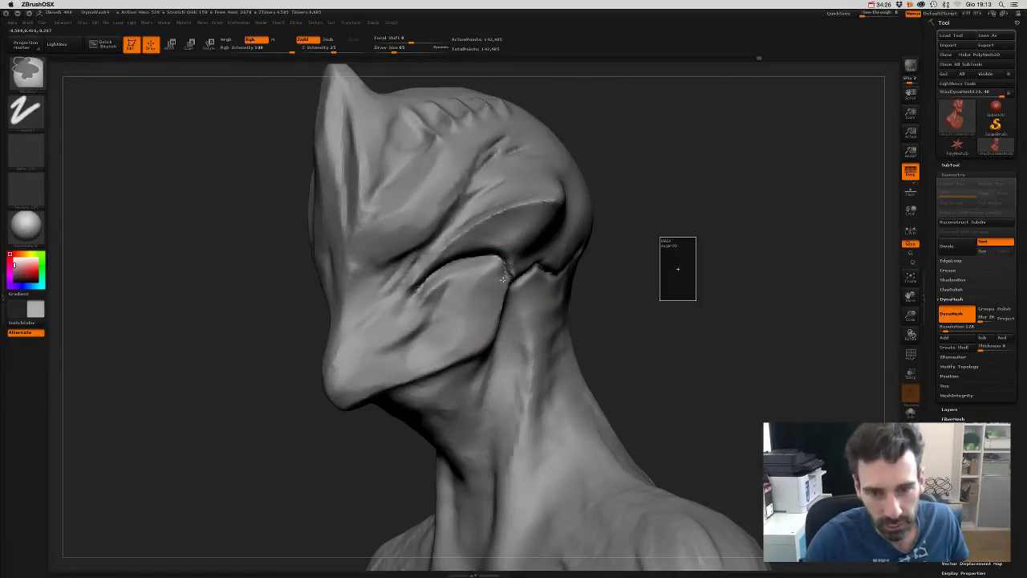
key("shift")
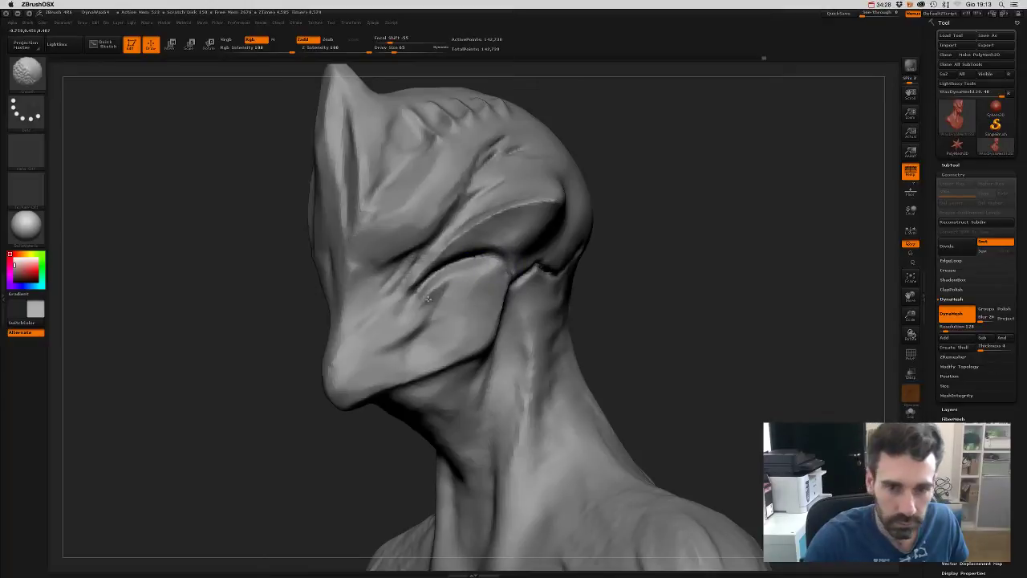
left_click_drag(679, 289, 663, 289)
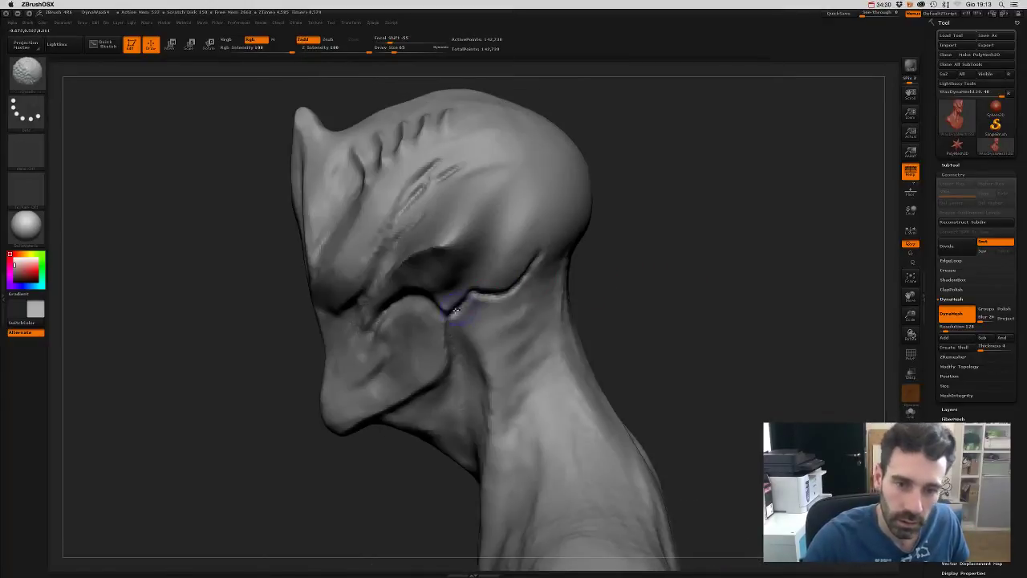
left_click_drag(578, 286, 615, 280)
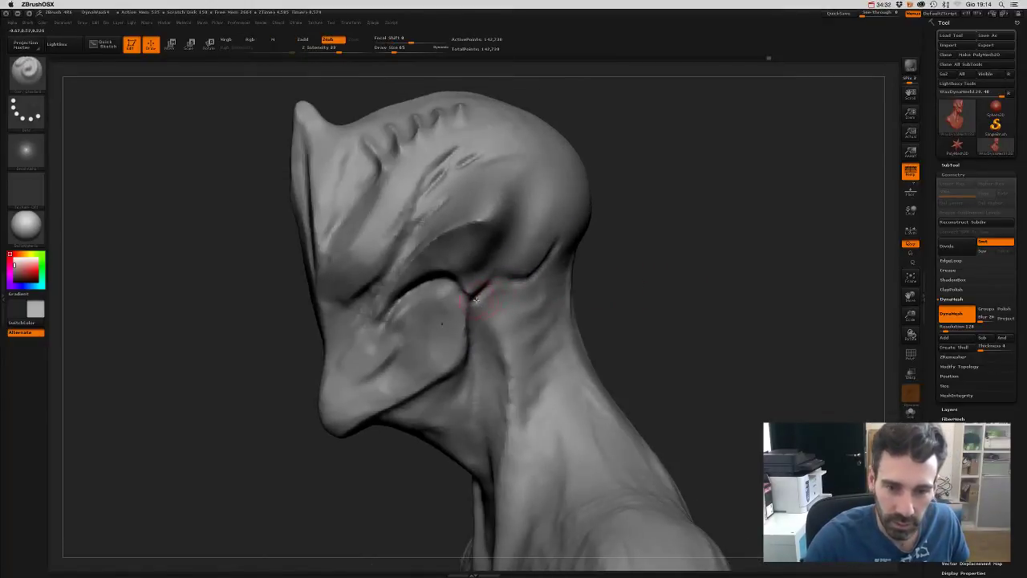
left_click_drag(476, 299, 507, 278)
mouse_move(634, 273)
left_mouse_down()
mouse_move(480, 233)
mouse_move(519, 160)
left_mouse_up()
mouse_move(674, 238)
left_mouse_down()
mouse_move(683, 264)
mouse_move(663, 206)
mouse_move(683, 252)
mouse_move(677, 270)
mouse_move(665, 260)
mouse_move(656, 307)
mouse_move(646, 294)
mouse_move(653, 367)
mouse_move(492, 203)
left_mouse_up()
mouse_move(514, 280)
left_mouse_down()
mouse_move(550, 291)
mouse_move(551, 126)
left_mouse_up()
- Frame the bust in front view and carve a mirrored groove up the forehead from between the brows
key("f")
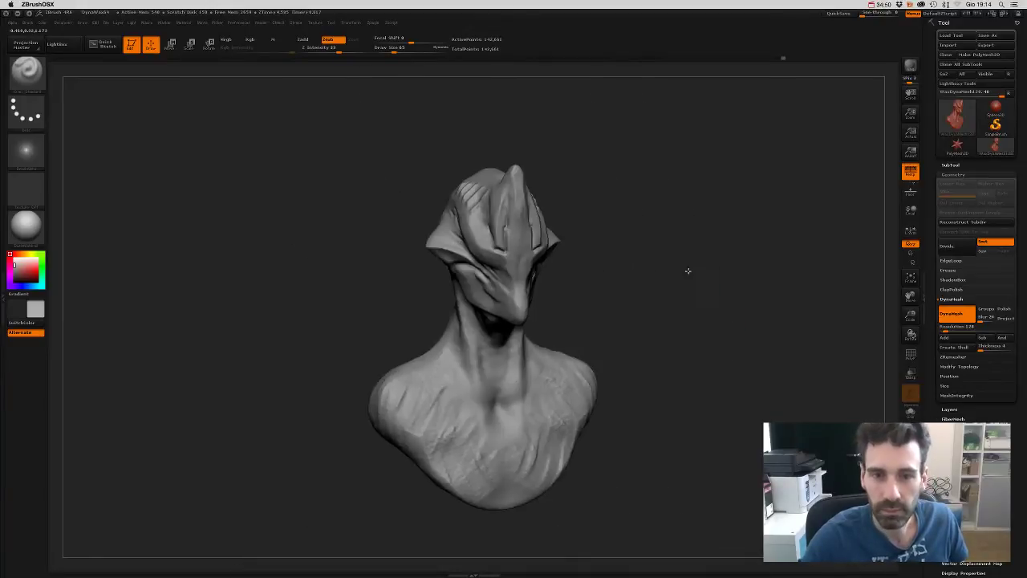
left_click_drag(686, 270, 581, 292)
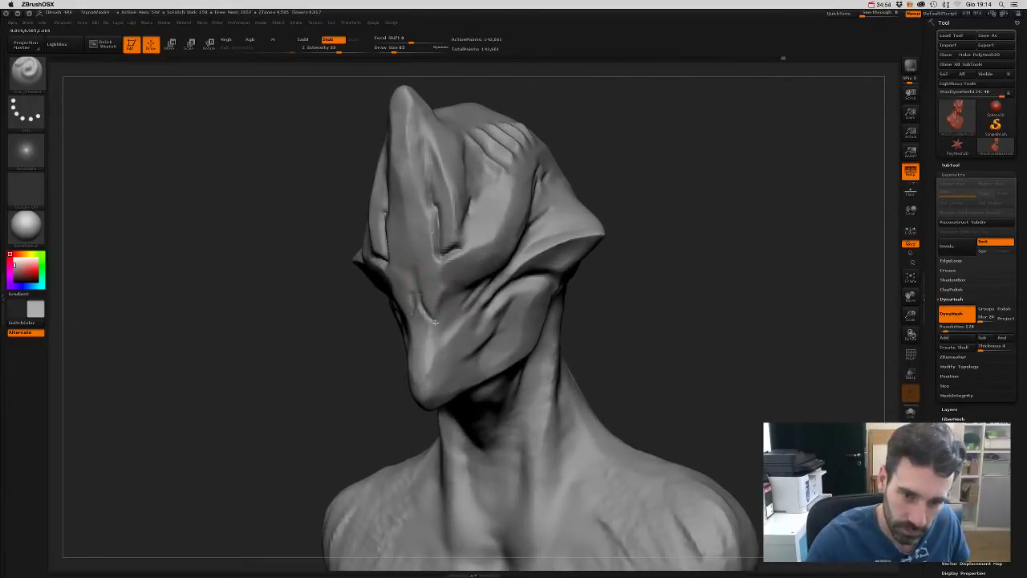
right_click_drag(458, 298, 591, 321)
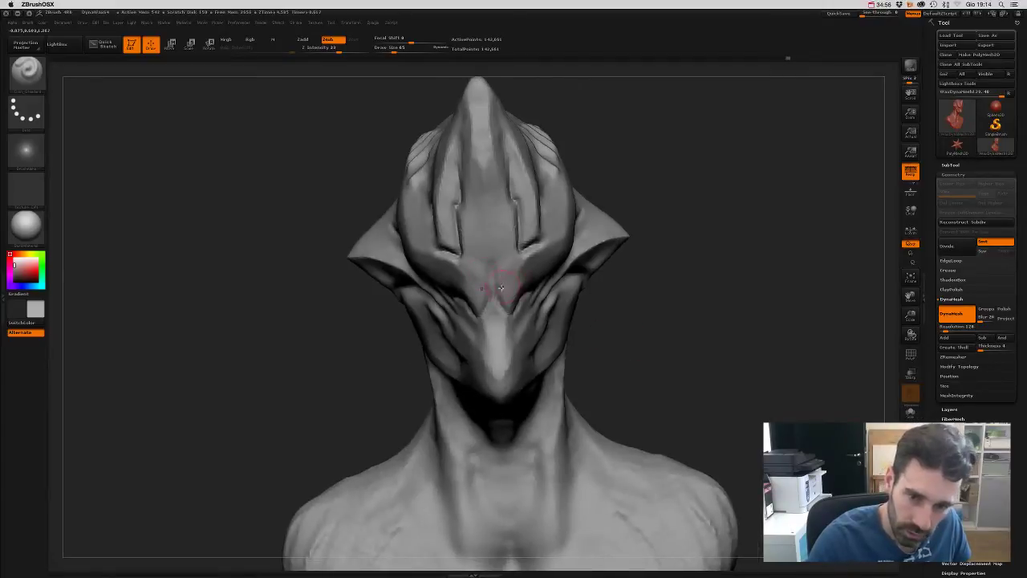
left_click_drag(489, 257, 463, 157)
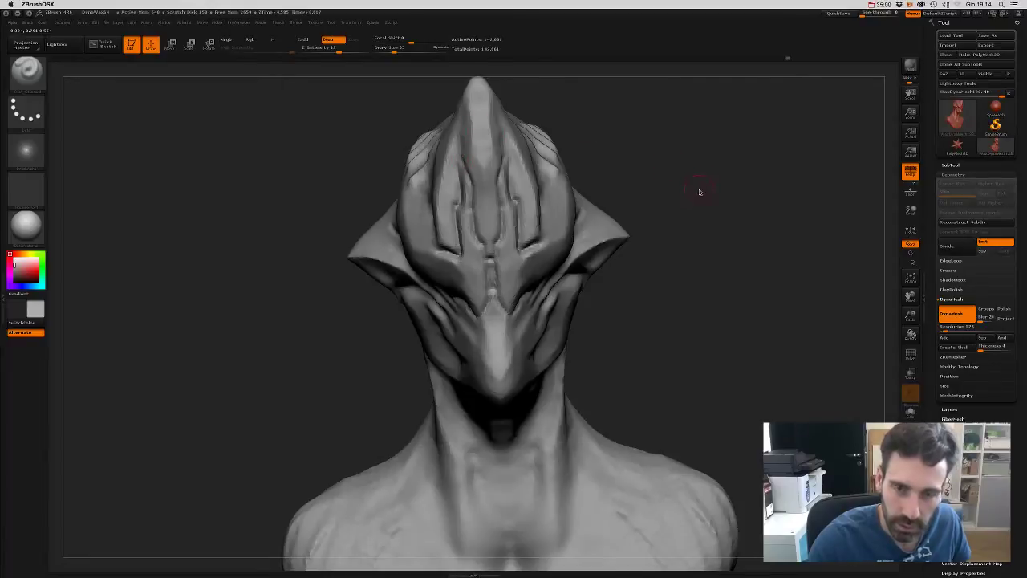
mouse_move(700, 193)
right_mouse_down("ctrl")
mouse_move(672, 153)
mouse_move(640, 188)
mouse_move(624, 188)
mouse_move(628, 242)
mouse_move(379, 344)
right_mouse_up("ctrl")
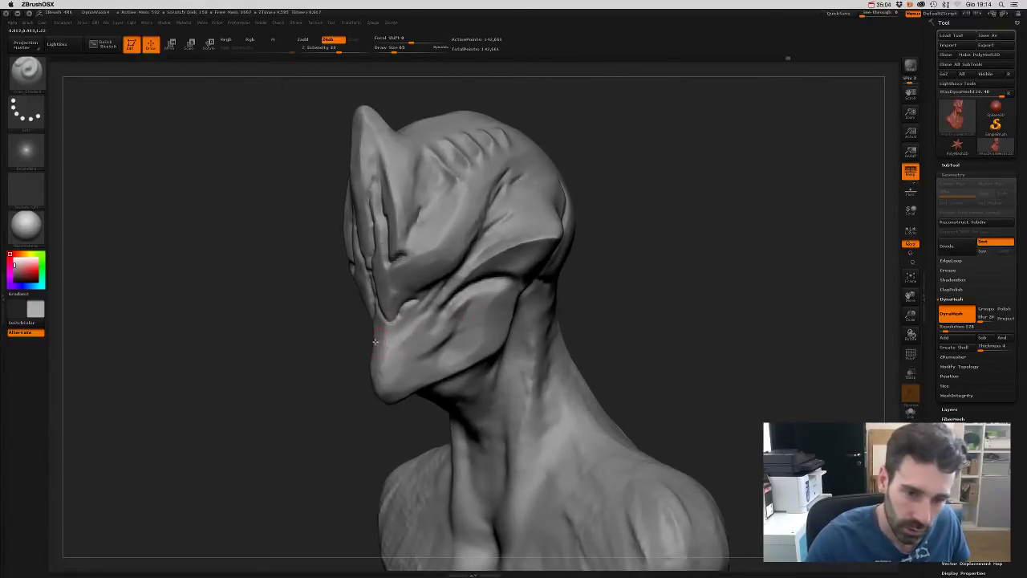
- Orbit between front and three-quarter views to review the new forehead groove
right_click_drag(669, 320, 485, 330)
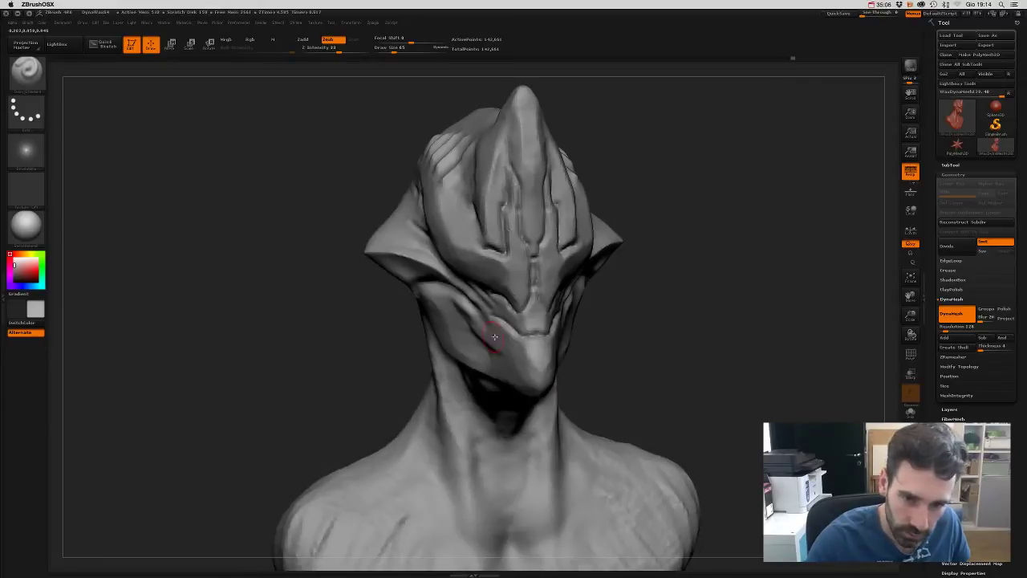
mouse_move(594, 337)
left_mouse_down()
mouse_move(658, 346)
mouse_move(683, 335)
mouse_move(665, 291)
mouse_move(677, 351)
mouse_move(634, 289)
mouse_move(599, 271)
mouse_move(619, 303)
mouse_move(541, 338)
mouse_move(518, 335)
mouse_move(586, 337)
mouse_move(559, 343)
left_mouse_up()
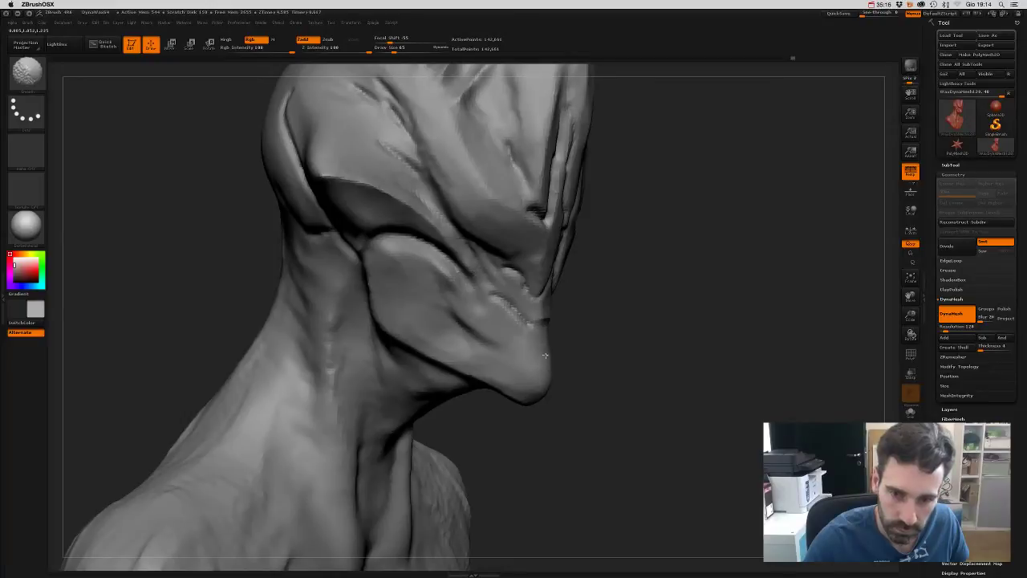
left_click_drag(547, 351, 431, 346, "shift")
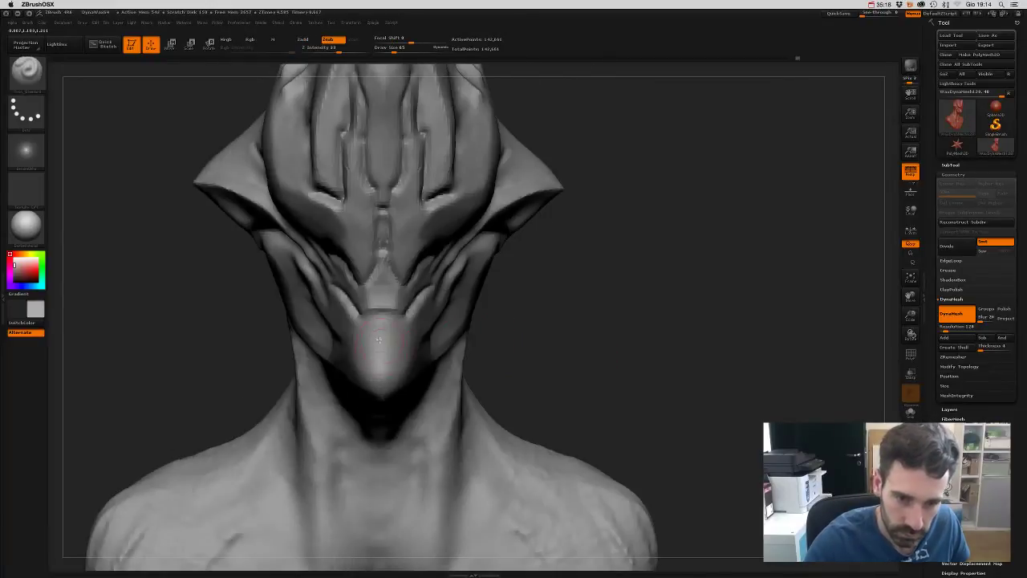
mouse_move(562, 350)
left_mouse_down()
mouse_move(225, 343)
mouse_move(313, 313)
mouse_move(377, 250)
left_mouse_up()
left_click_drag(584, 266, 589, 294, "shift")
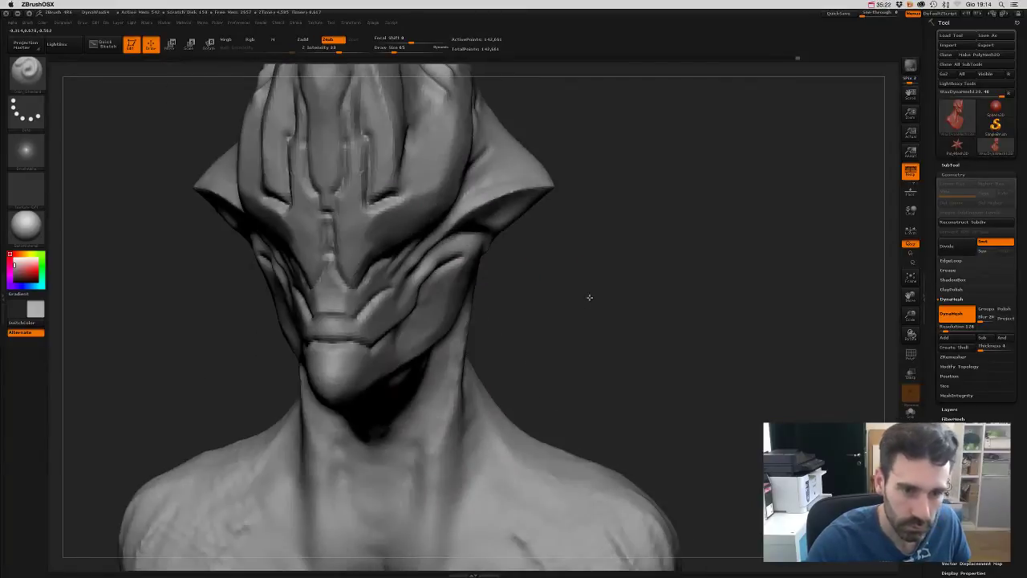
left_click_drag(564, 230, 560, 264, "alt")
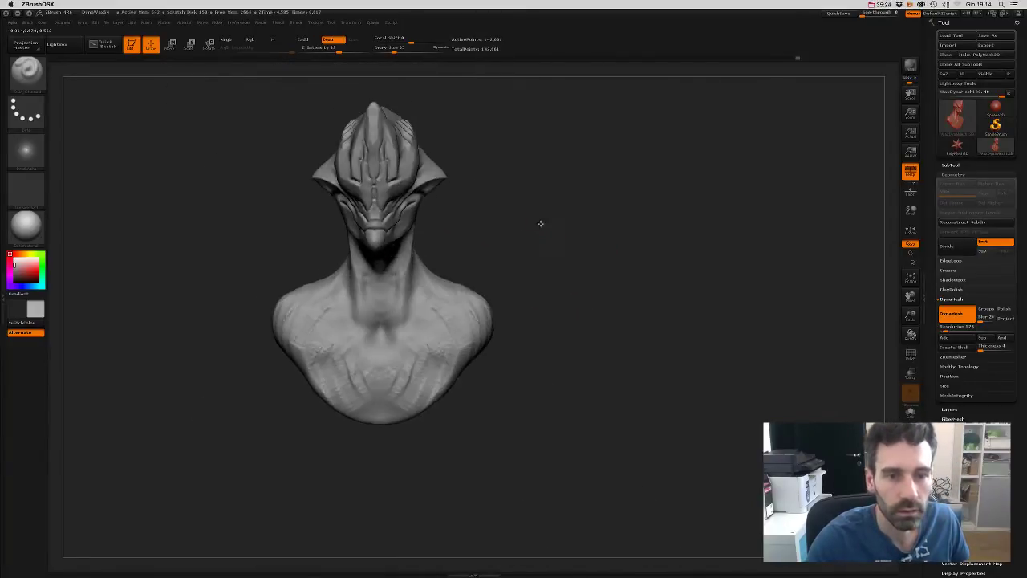
mouse_move(538, 222)
left_mouse_down("alt")
mouse_move(634, 283)
mouse_move(626, 310)
mouse_move(434, 291)
mouse_move(624, 300)
mouse_move(464, 302)
left_mouse_up("alt")
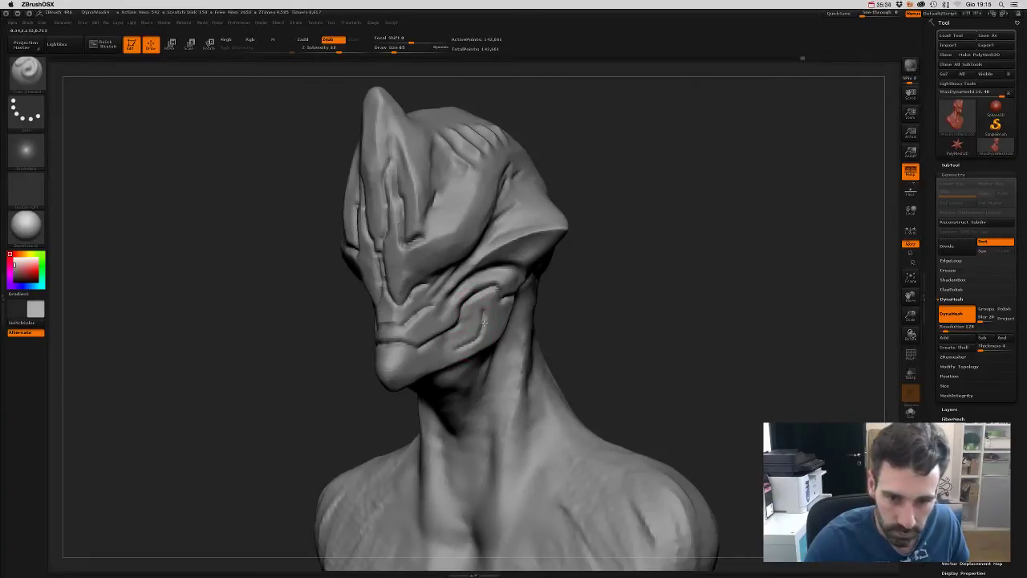
mouse_move(532, 358)
left_mouse_down()
mouse_move(669, 321)
mouse_move(683, 282)
mouse_move(647, 301)
mouse_move(604, 304)
mouse_move(613, 297)
mouse_move(621, 333)
mouse_move(615, 245)
mouse_move(634, 287)
mouse_move(619, 286)
mouse_move(647, 291)
mouse_move(651, 337)
mouse_move(657, 250)
mouse_move(672, 243)
mouse_move(513, 265)
left_mouse_up()
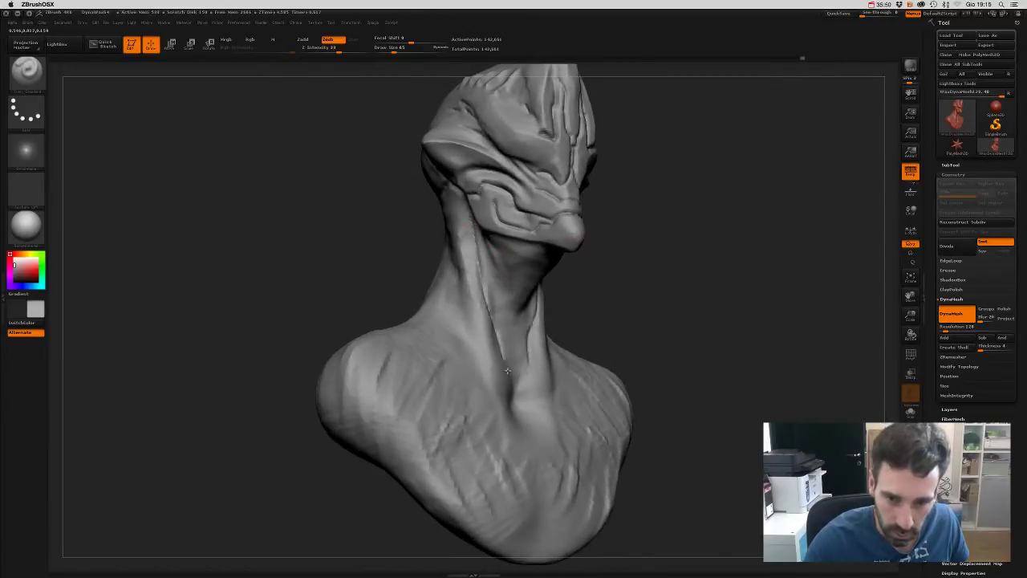
- Turn the head and cut a long Dam_Standard groove down the side of the neck
left_click_drag(620, 297, 580, 291)
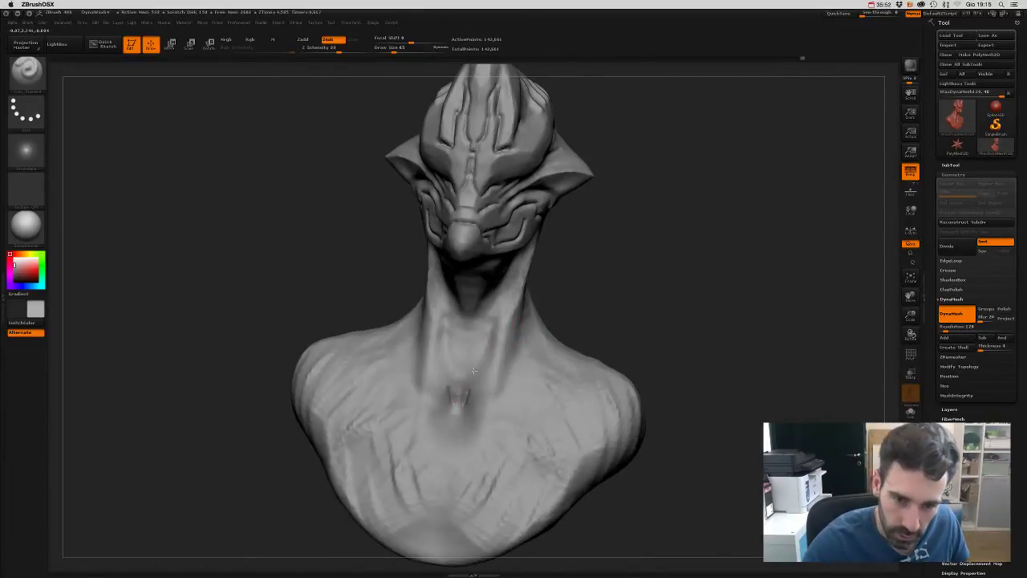
mouse_move(467, 395)
left_mouse_down()
mouse_move(594, 296)
mouse_move(475, 389)
left_mouse_up()
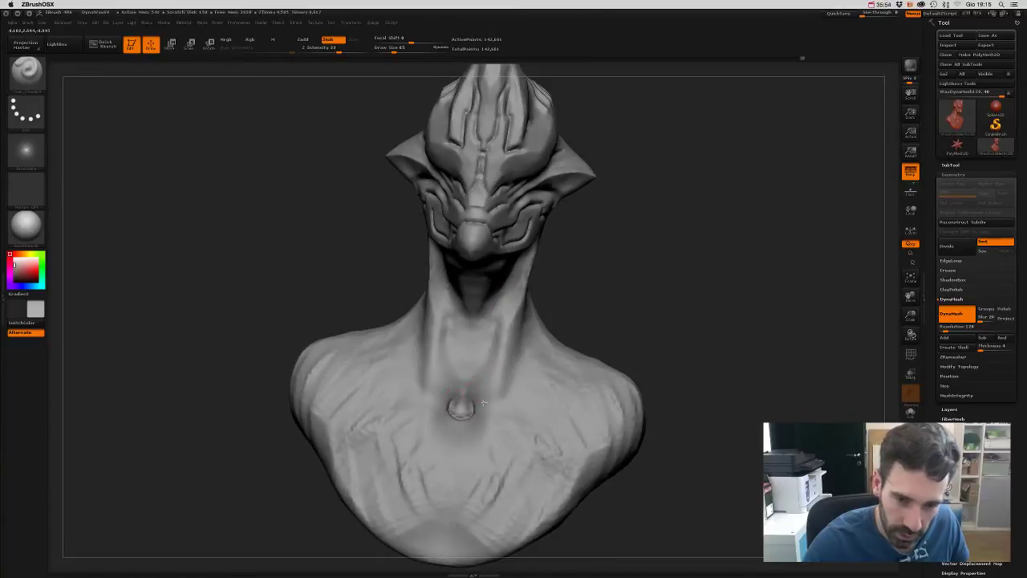
left_click_drag(622, 314, 470, 364)
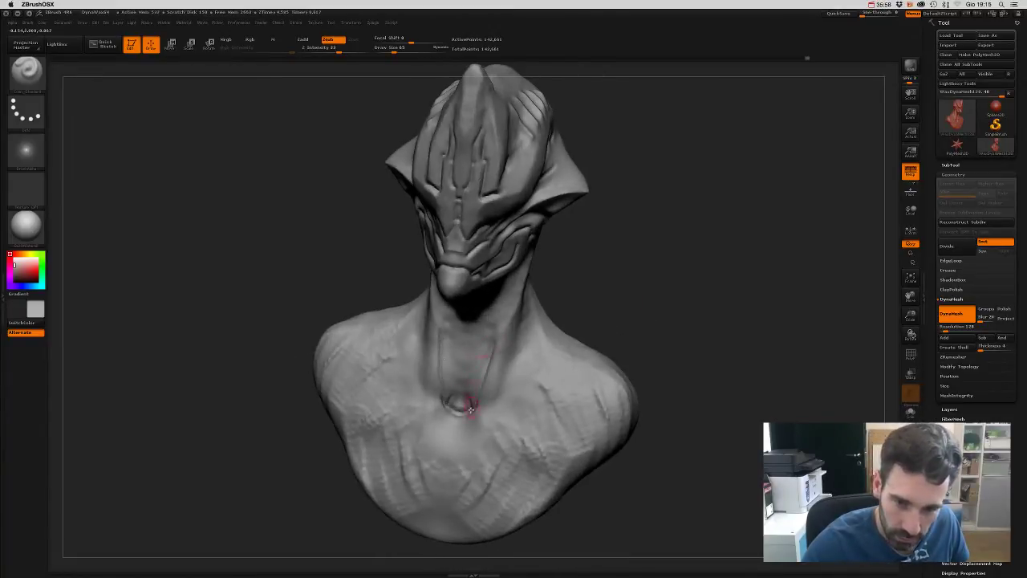
left_click_drag(581, 294, 493, 337)
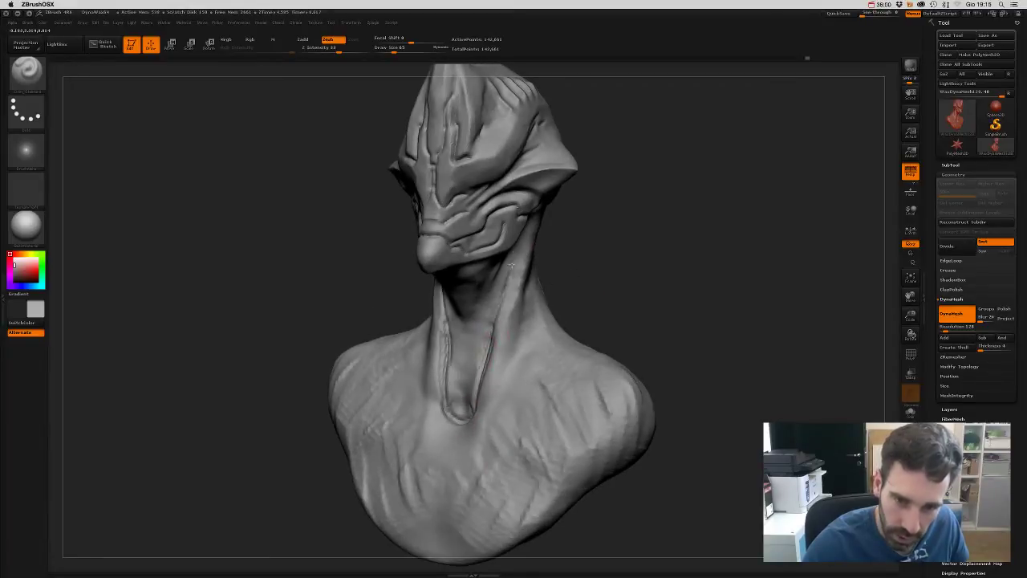
mouse_move(598, 250)
left_mouse_down()
mouse_move(489, 223)
mouse_move(472, 296)
left_mouse_up()
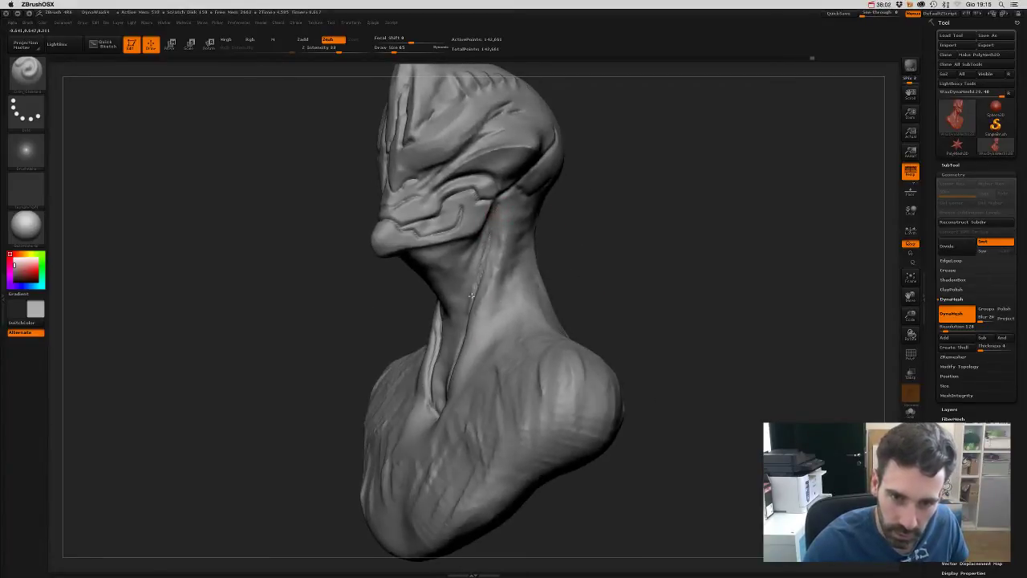
left_click_drag(578, 278, 479, 391)
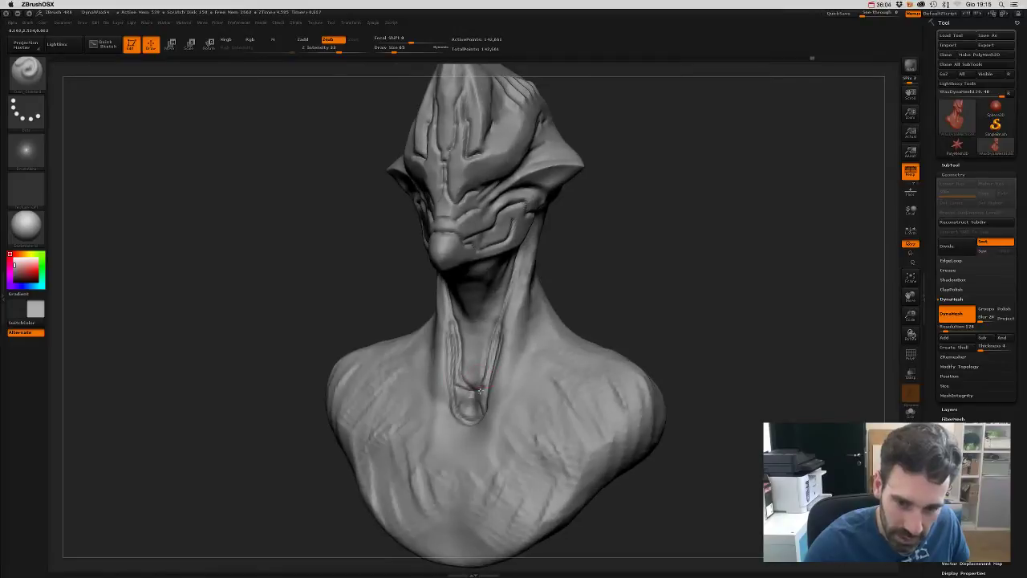
mouse_move(628, 286)
left_mouse_down()
mouse_move(666, 289)
mouse_move(677, 264)
mouse_move(664, 323)
mouse_move(678, 310)
left_mouse_up()
key("ctrl")
mouse_move(473, 216)
left_mouse_down()
mouse_move(467, 289)
mouse_move(462, 196)
mouse_move(475, 354)
left_mouse_up()
left_click_drag(573, 386, 574, 229)
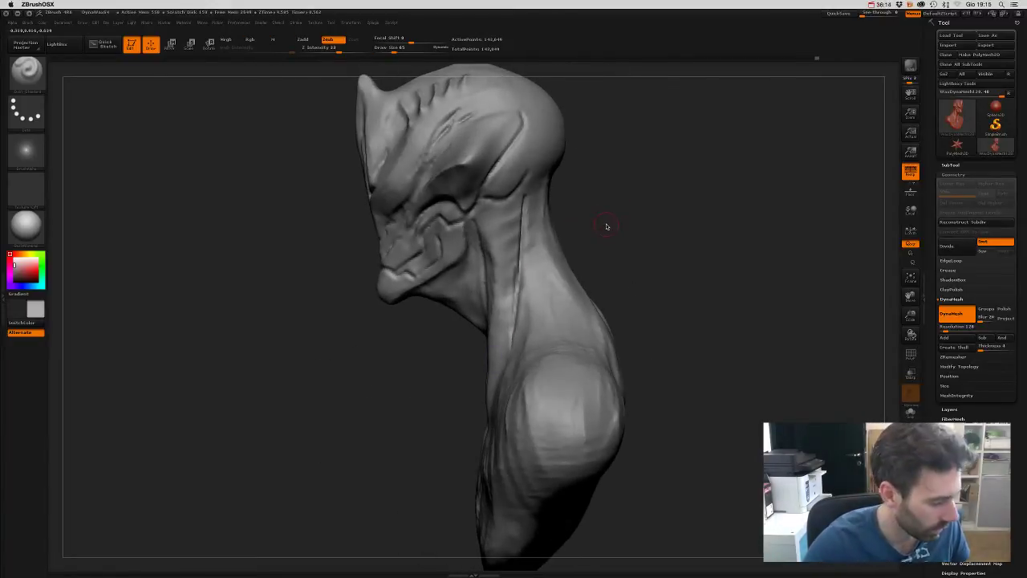
- Switch to the Clay brush, resize it, and sculpt ridges along the neck side and throat
key("b")
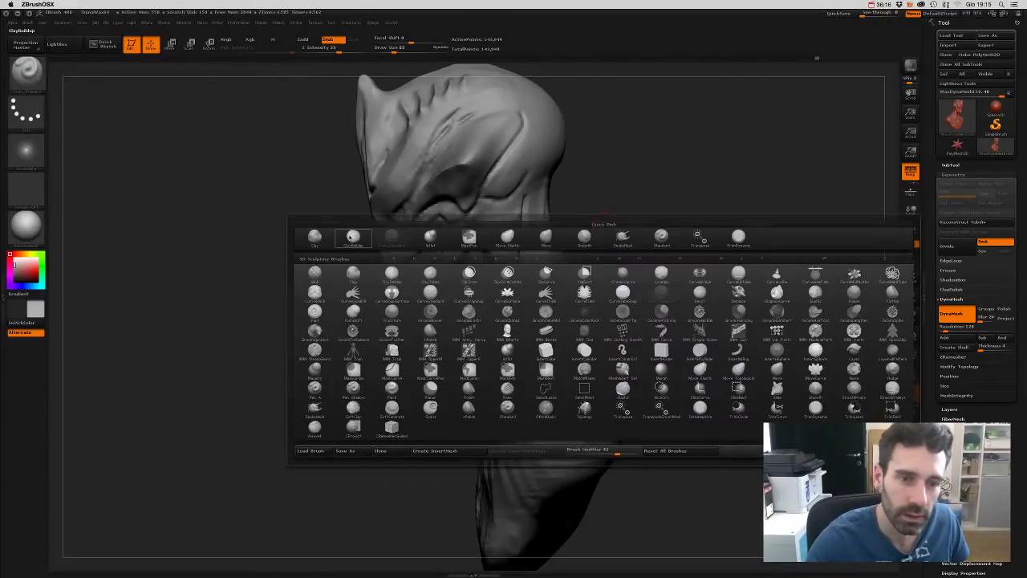
left_click(316, 239)
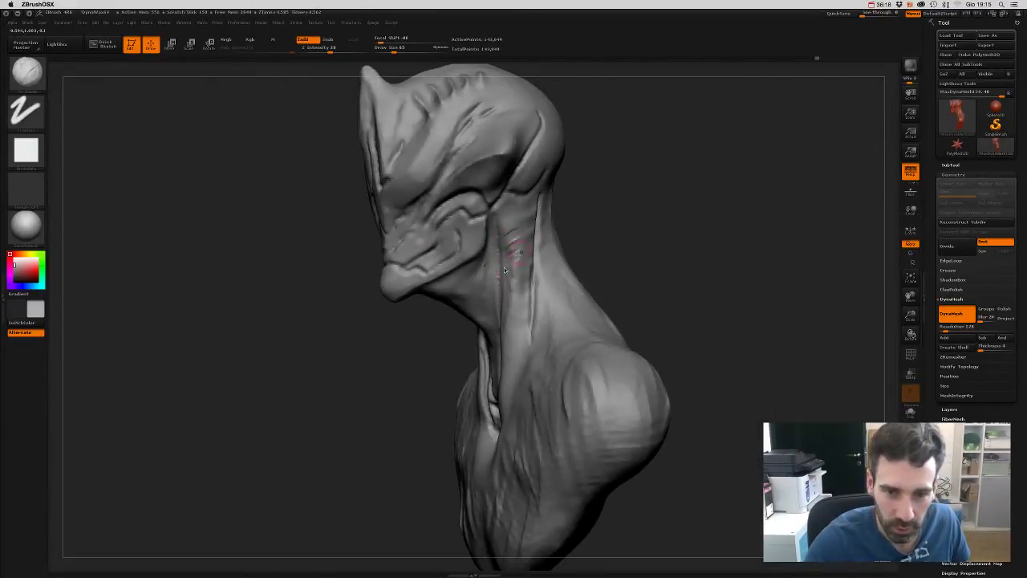
key("s")
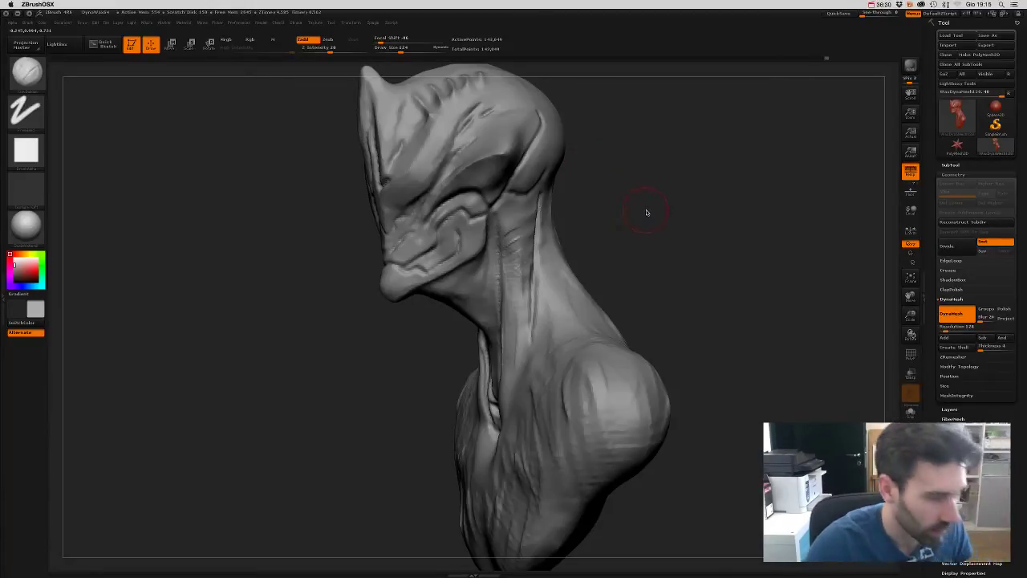
left_click_drag(647, 211, 554, 217)
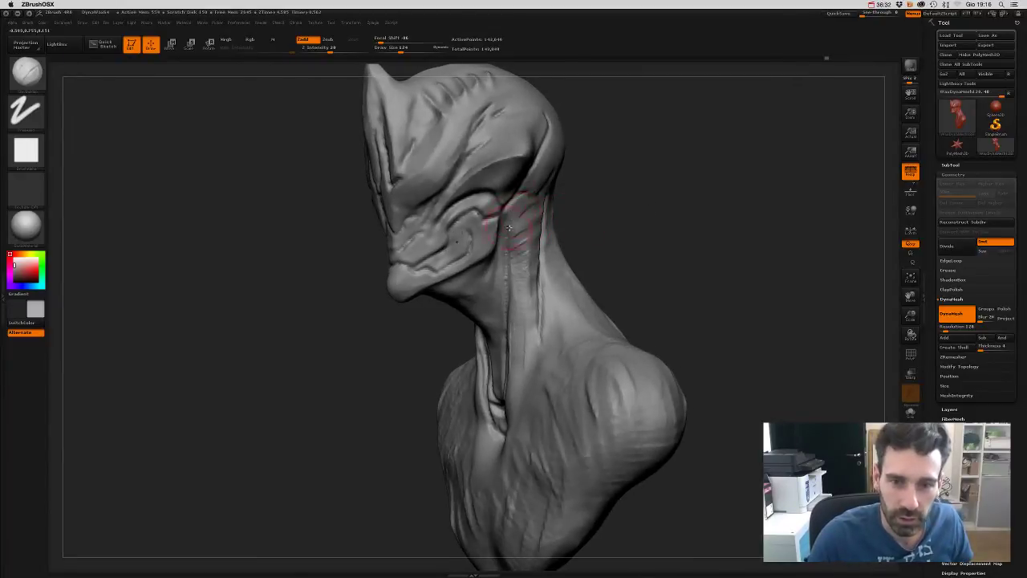
mouse_move(510, 256)
left_mouse_down()
mouse_move(530, 291)
mouse_move(509, 347)
mouse_move(638, 281)
mouse_move(523, 344)
left_mouse_up()
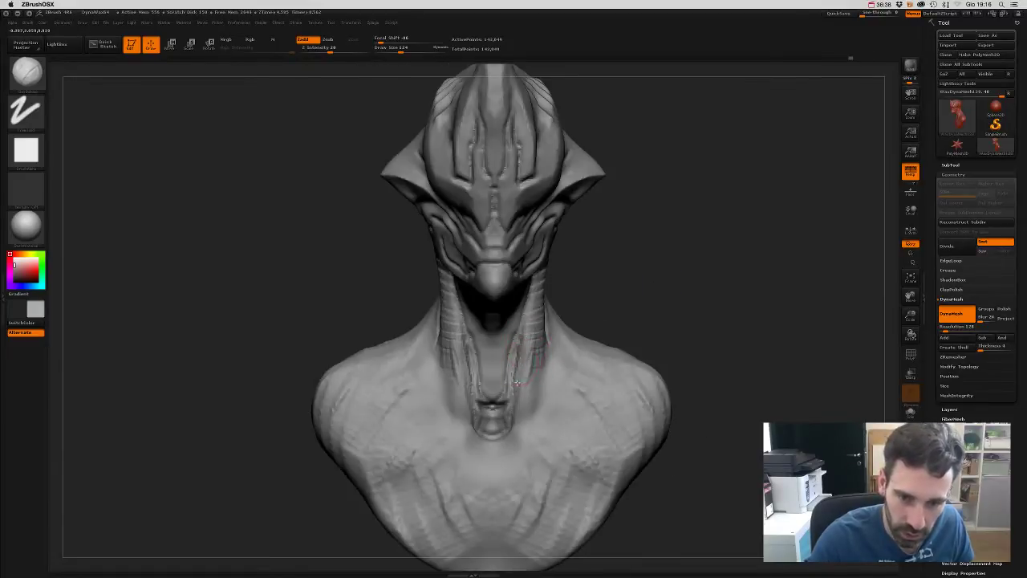
mouse_move(516, 382)
left_mouse_down()
mouse_move(493, 406)
mouse_move(494, 445)
mouse_move(481, 419)
left_mouse_up()
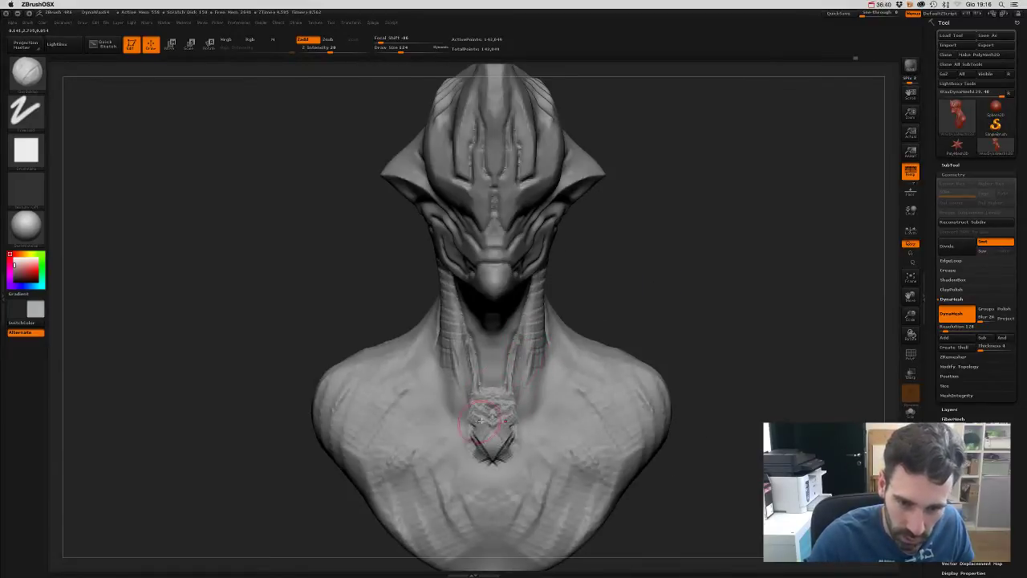
- Add horizontal Clay strokes across the upper chest below the throat
mouse_move(658, 270)
left_mouse_down()
mouse_move(676, 275)
mouse_move(626, 305)
left_mouse_up()
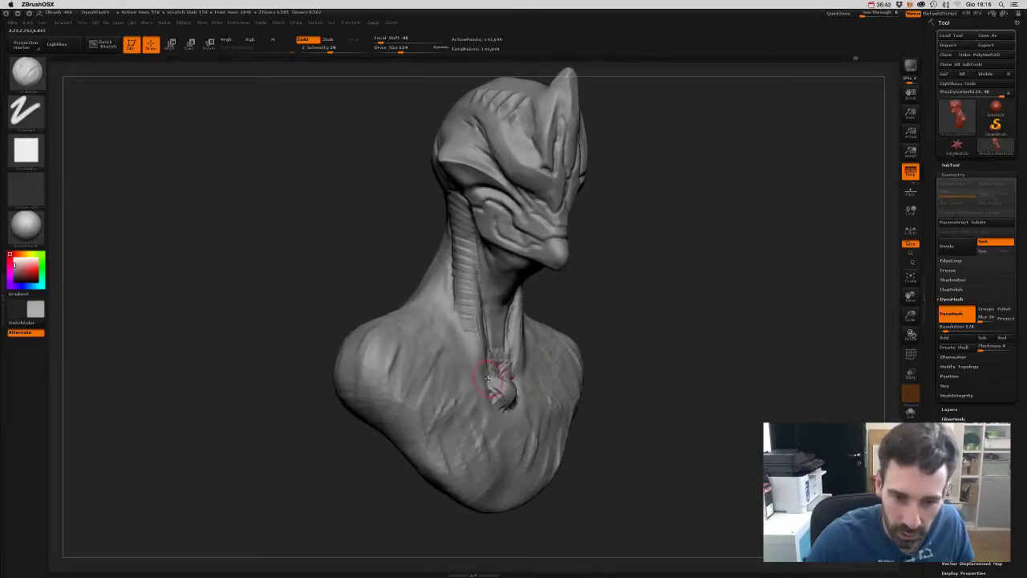
mouse_move(497, 382)
left_mouse_down()
mouse_move(506, 421)
mouse_move(521, 388)
mouse_move(502, 398)
left_mouse_up()
left_click_drag(642, 293, 590, 291)
left_click_drag(474, 370, 537, 375)
- Stroke mirrored diagonal Clay striations across the upper chest from sternum toward the shoulders
mouse_move(442, 392)
left_mouse_down()
mouse_move(496, 399)
mouse_move(457, 411)
mouse_move(530, 411)
mouse_move(494, 424)
mouse_move(526, 416)
left_mouse_up()
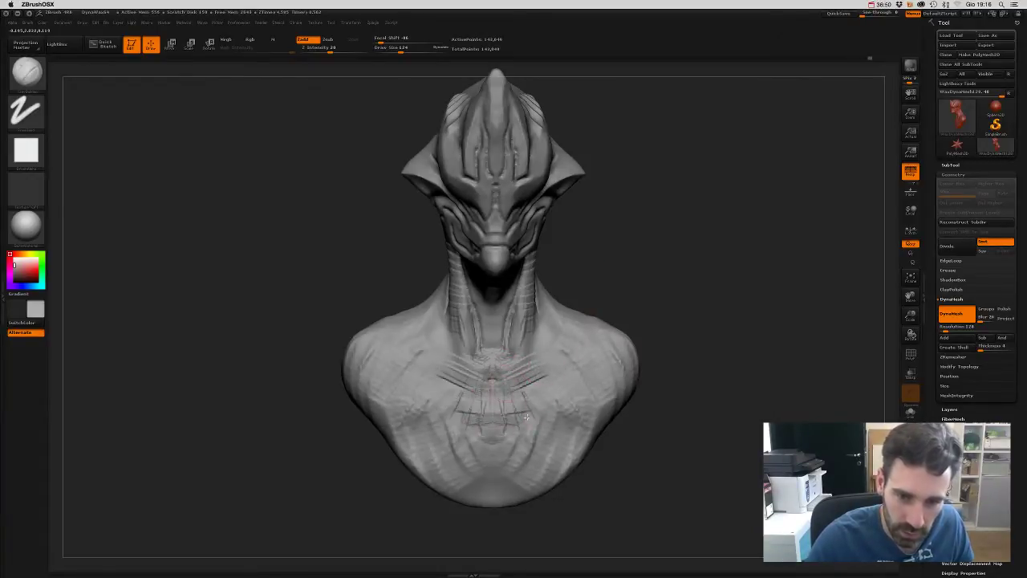
left_click_drag(642, 492, 594, 473)
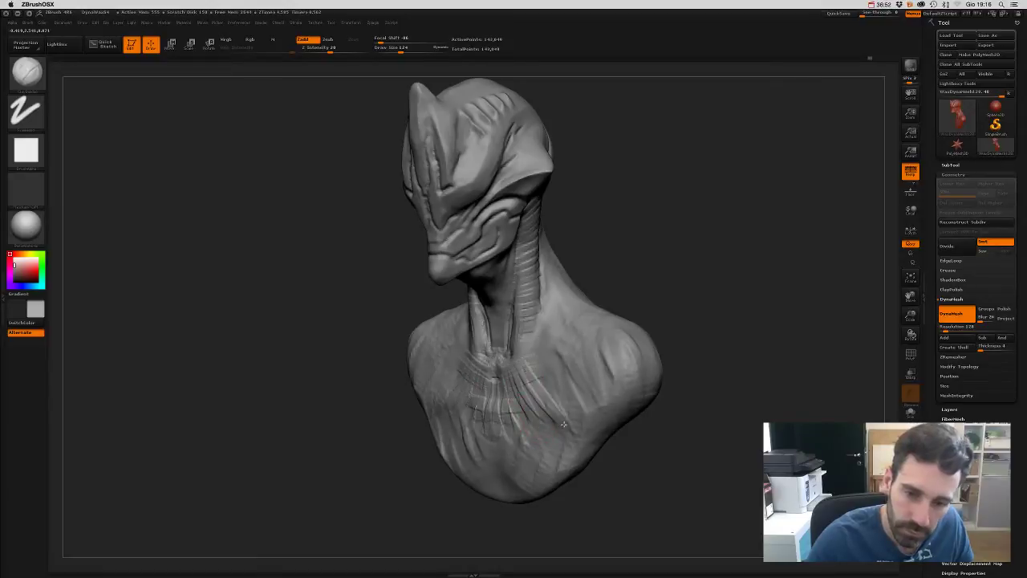
left_click_drag(533, 409, 585, 355)
left_click_drag(549, 393, 608, 349)
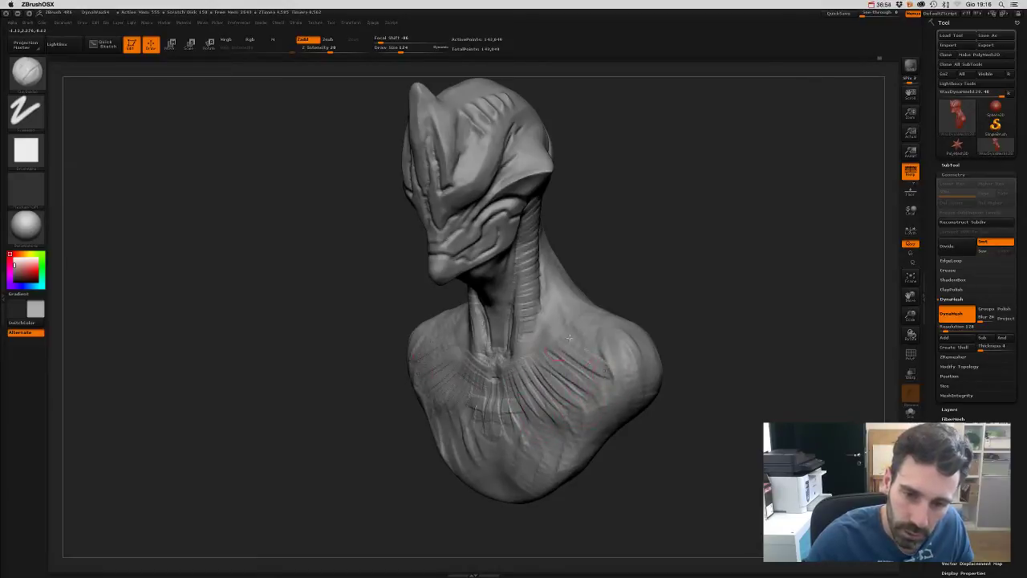
left_click_drag(626, 292, 564, 313)
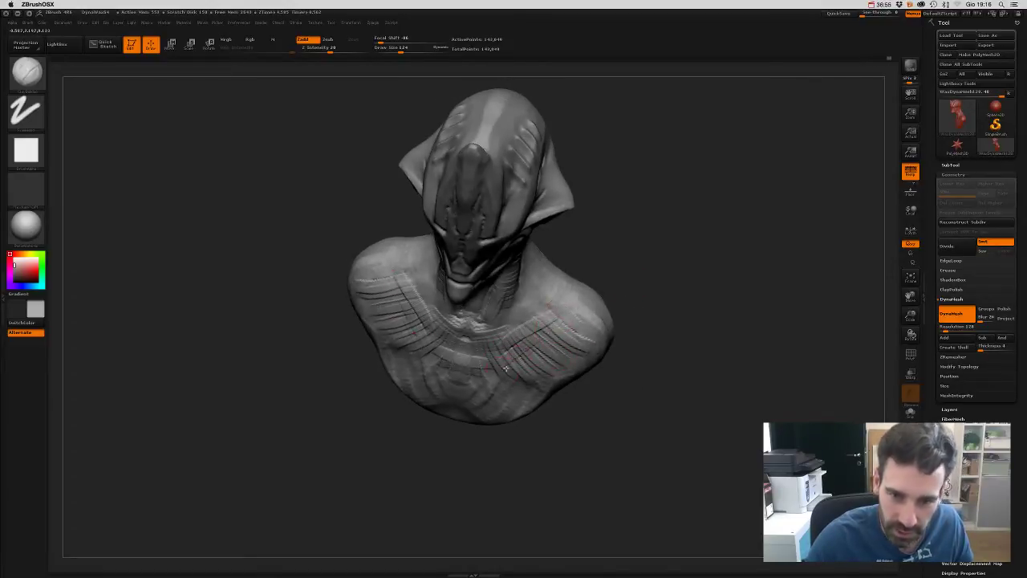
mouse_move(505, 368)
left_mouse_down()
mouse_move(566, 347)
mouse_move(589, 361)
left_mouse_up()
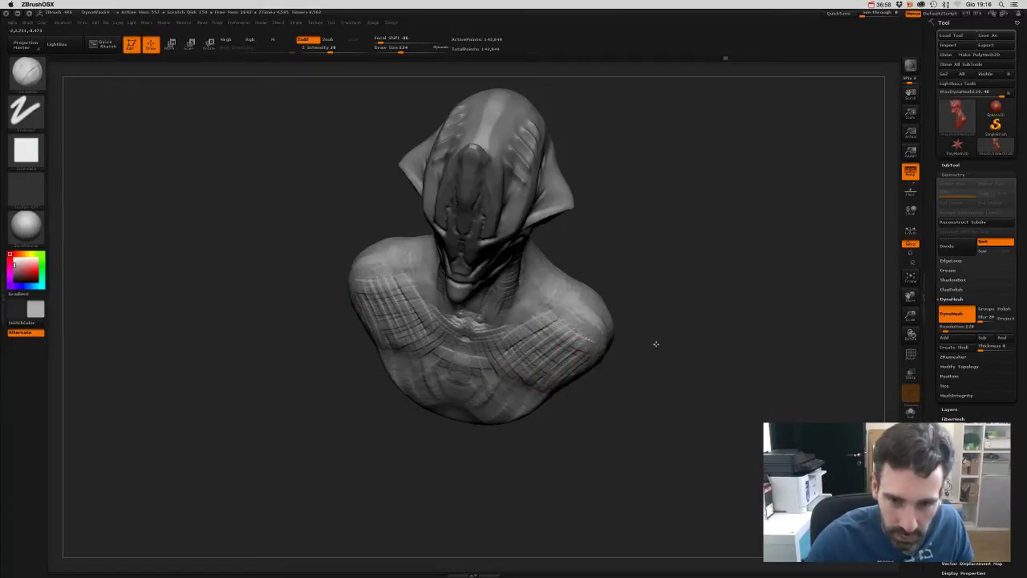
mouse_move(656, 343)
left_mouse_down()
mouse_move(679, 380)
mouse_move(698, 385)
left_mouse_up()
mouse_move(450, 418)
left_mouse_down()
mouse_move(425, 449)
mouse_move(481, 402)
mouse_move(437, 468)
mouse_move(444, 474)
mouse_move(472, 475)
mouse_move(475, 494)
mouse_move(554, 505)
left_mouse_up()
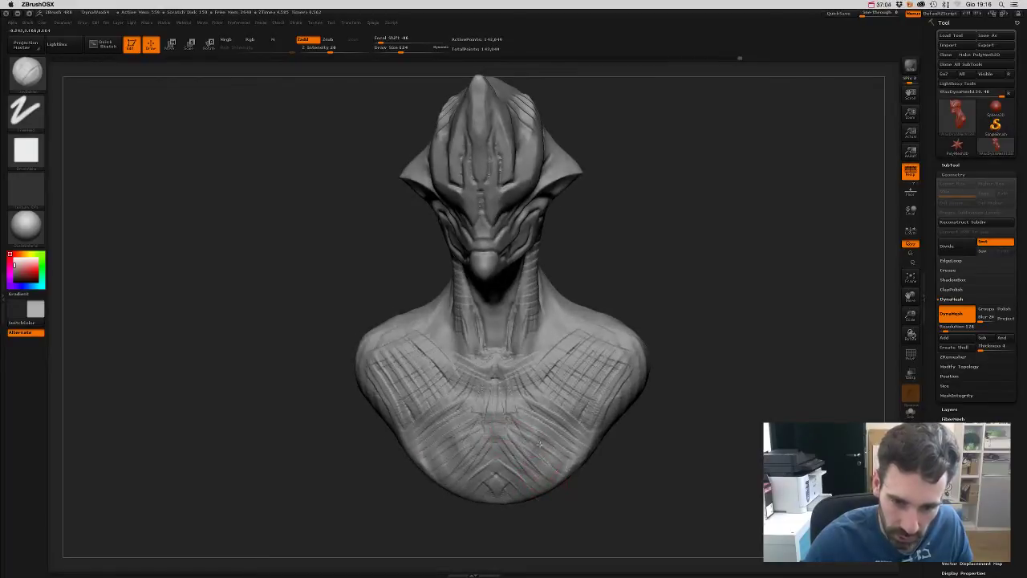
mouse_move(540, 444)
left_mouse_down()
mouse_move(521, 386)
mouse_move(562, 431)
mouse_move(588, 432)
mouse_move(598, 385)
mouse_move(612, 340)
left_mouse_up()
mouse_move(677, 298)
left_mouse_down()
mouse_move(660, 352)
mouse_move(661, 322)
left_mouse_up()
left_click_drag(649, 423, 638, 413, "shift")
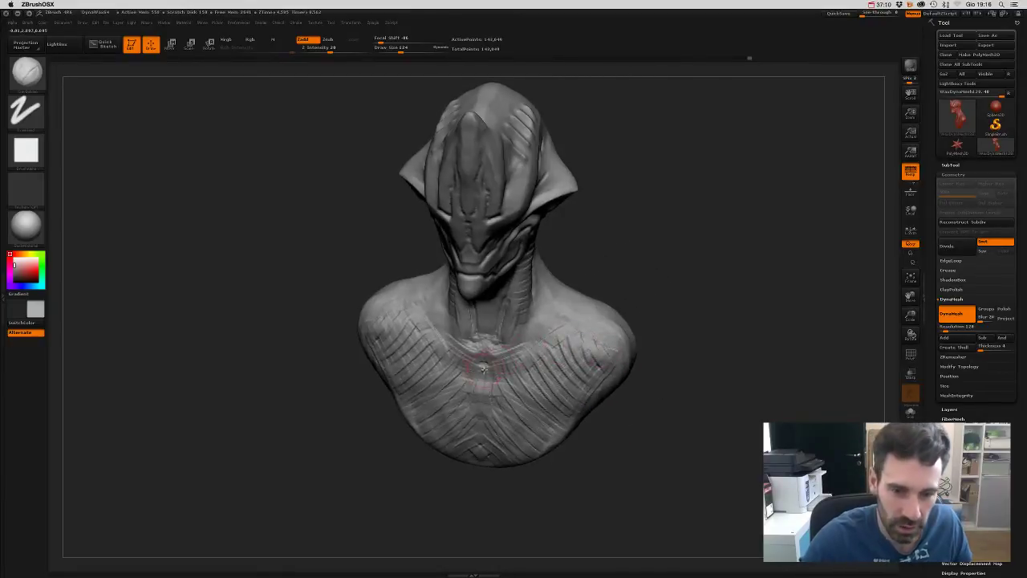
left_click_drag(667, 298, 675, 273, "shift")
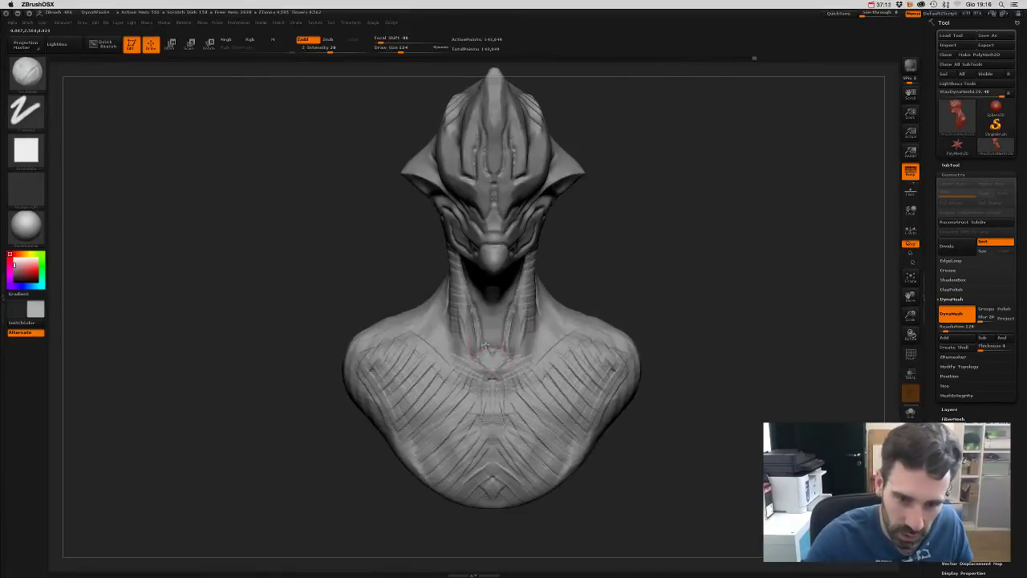
- Carve a deep groove down the front edge of the neck
left_click_drag(555, 311, 489, 330)
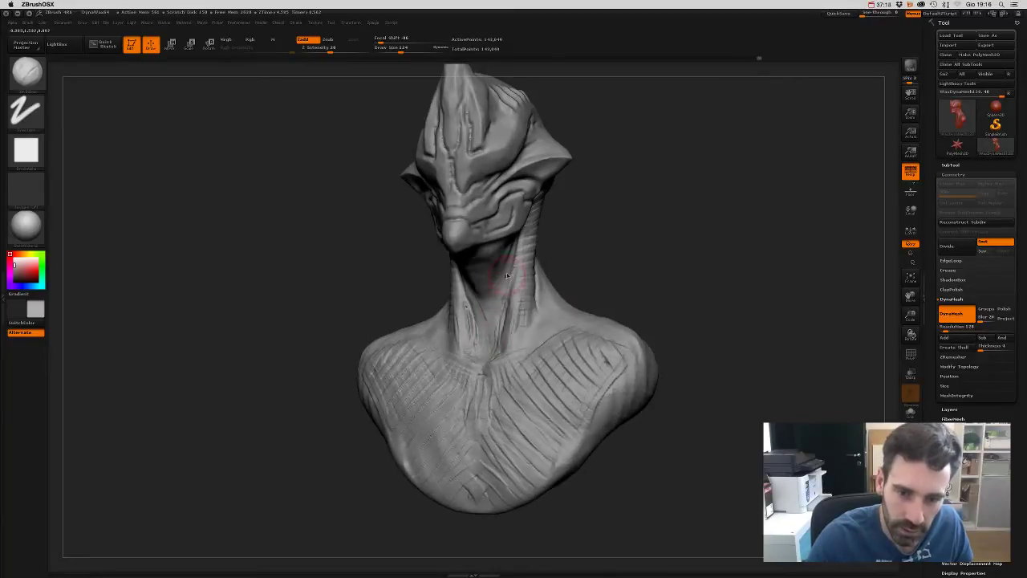
left_click_drag(602, 243, 597, 219)
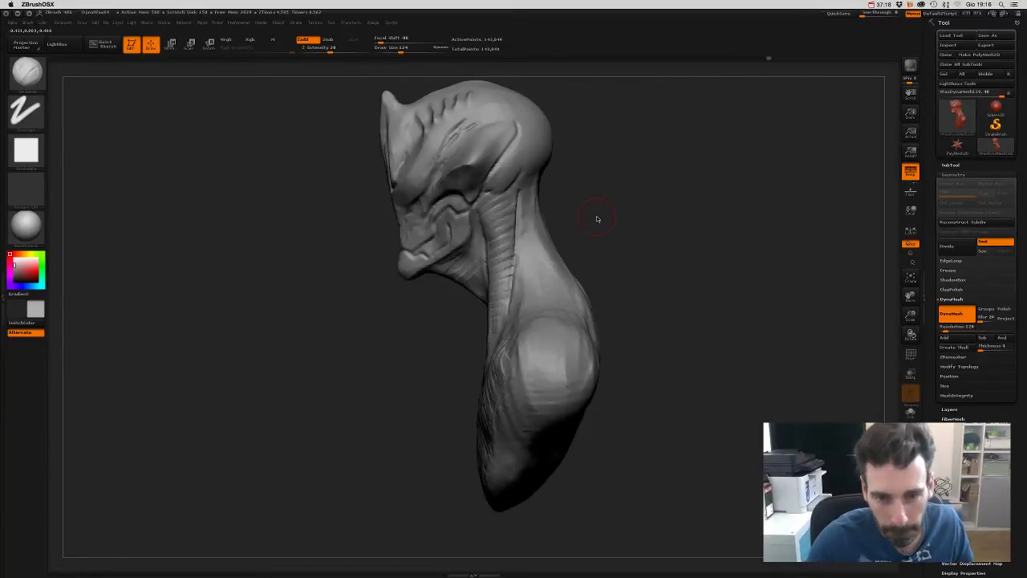
left_click_drag(484, 217, 491, 303)
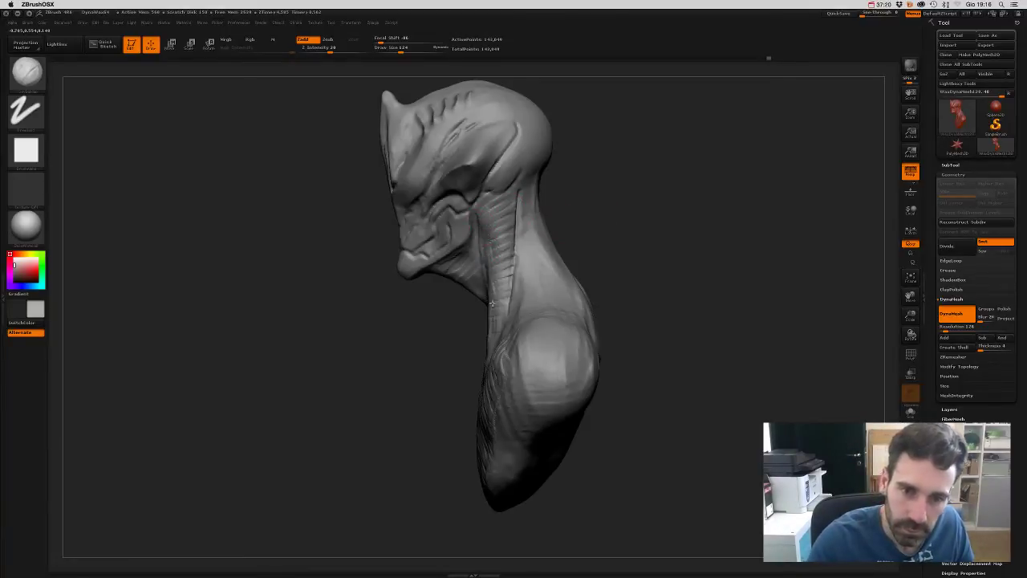
left_click_drag(554, 273, 583, 209)
left_click_drag(505, 228, 505, 353)
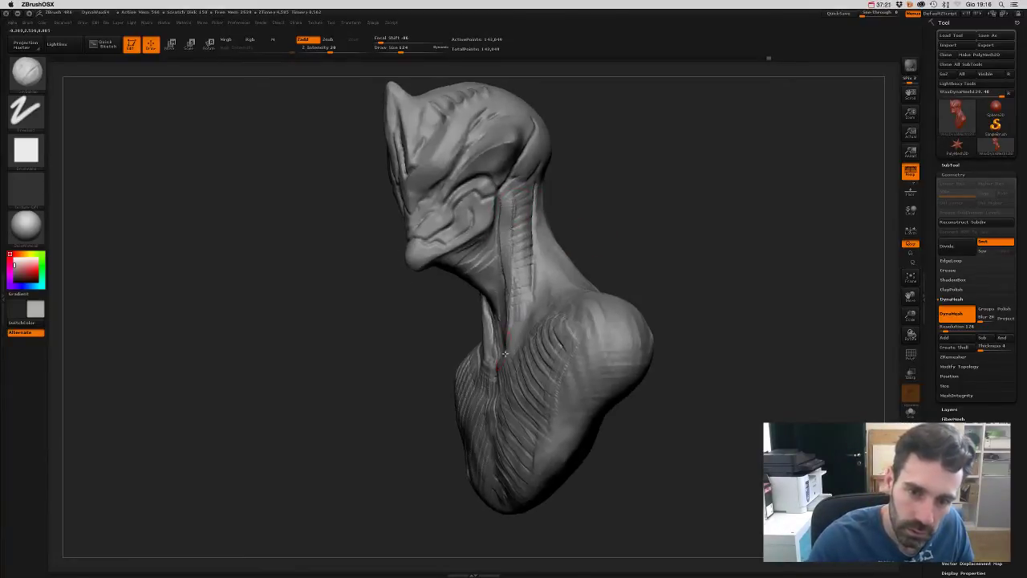
- Orbit around the back and sides of the neck to check the sculpted detail
left_click_drag(512, 209, 520, 190)
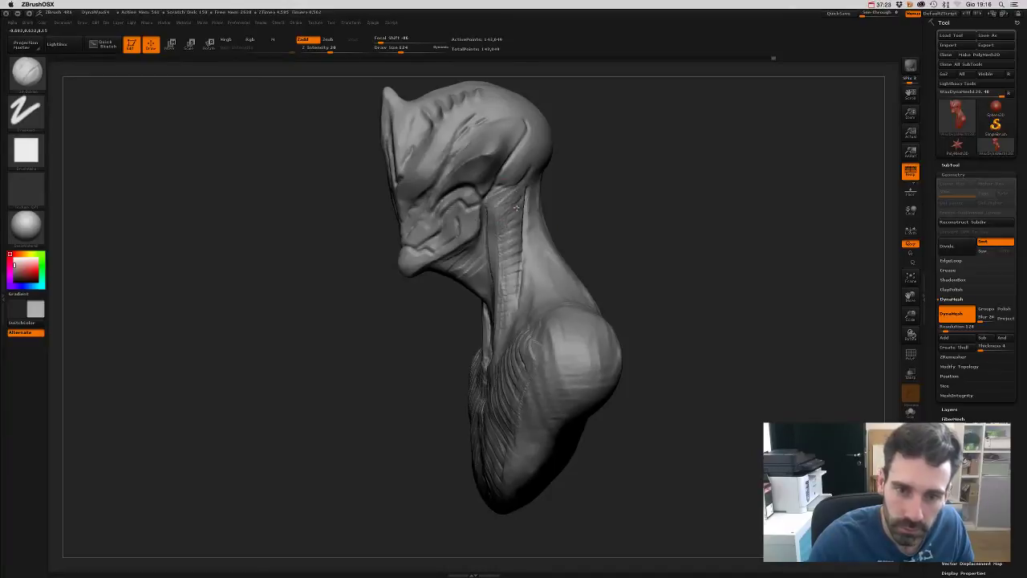
left_click_drag(506, 331, 508, 218)
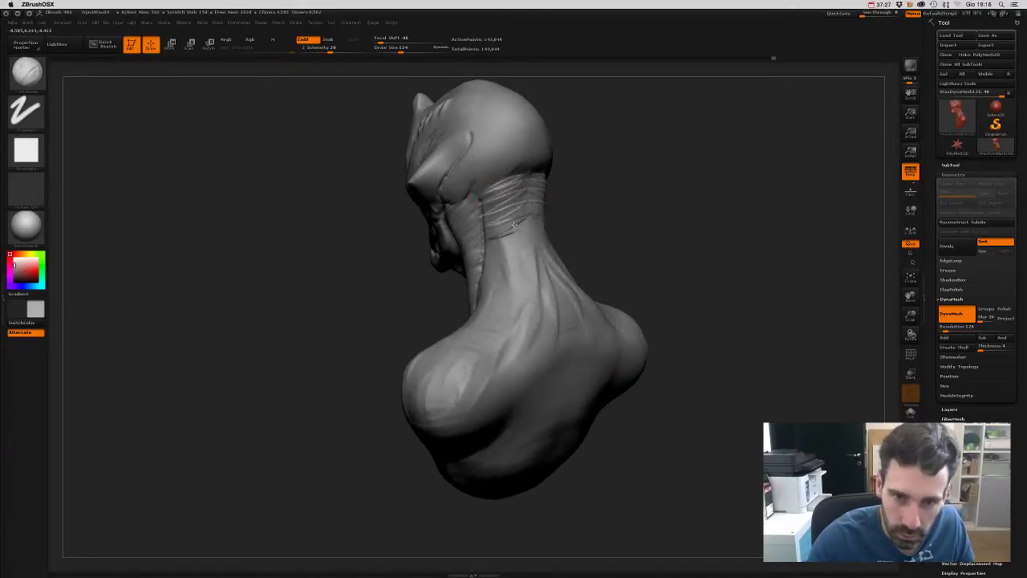
left_click_drag(610, 195, 594, 193, "shift")
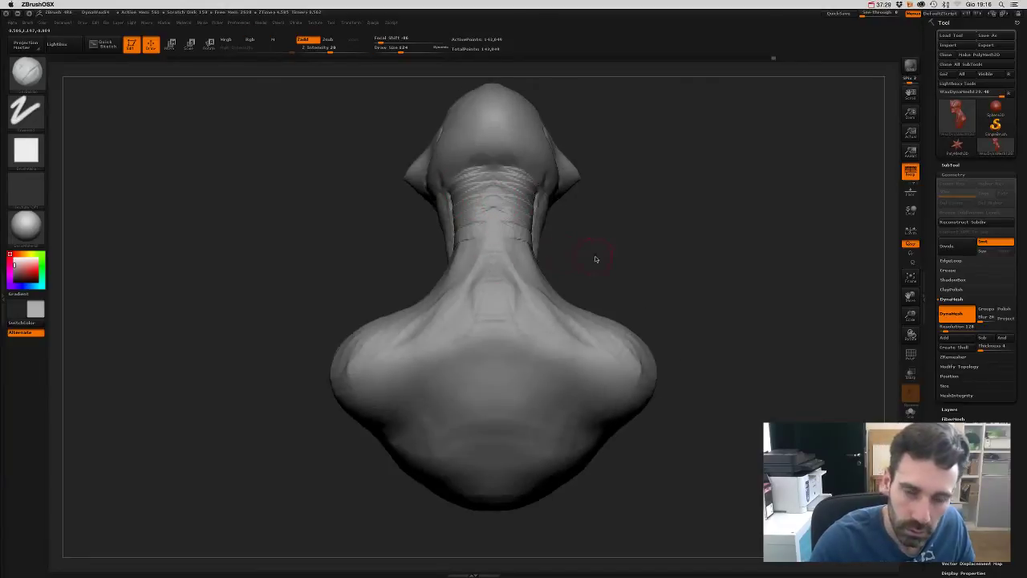
left_click_drag(596, 258, 518, 202)
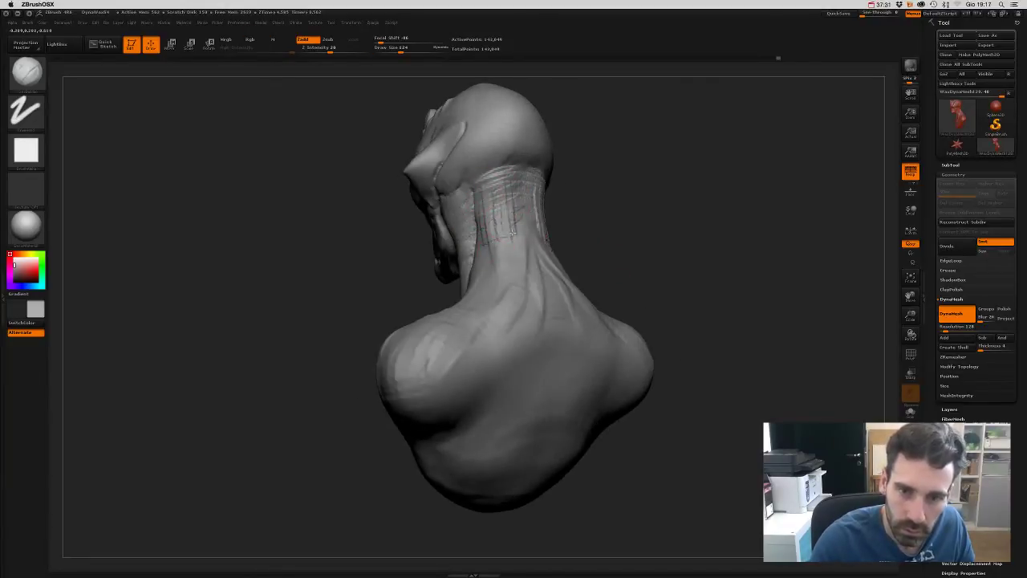
mouse_move(600, 222)
left_mouse_down()
mouse_move(491, 242)
mouse_move(589, 286)
mouse_move(478, 302)
left_mouse_up()
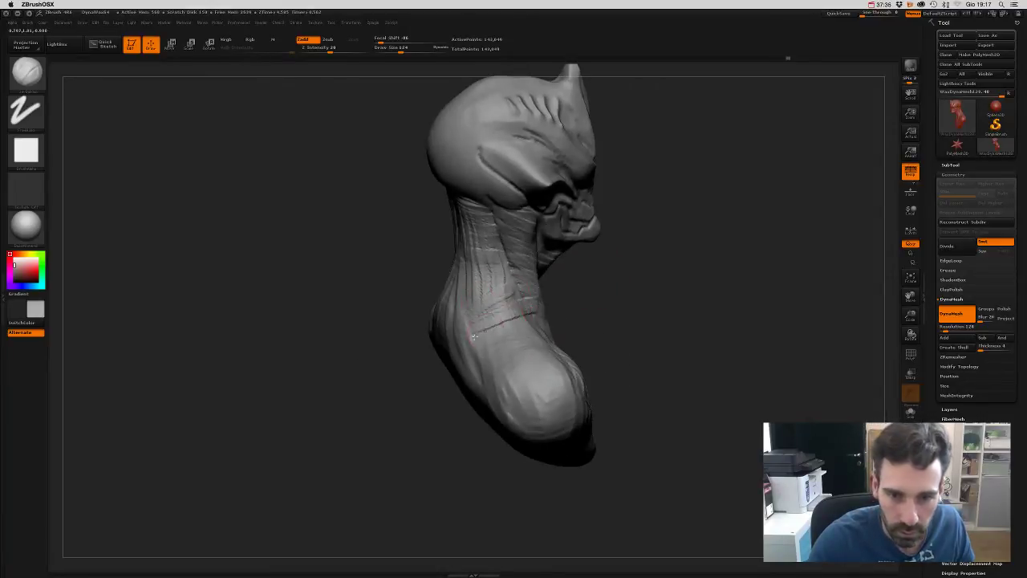
left_click_drag(521, 344, 486, 287)
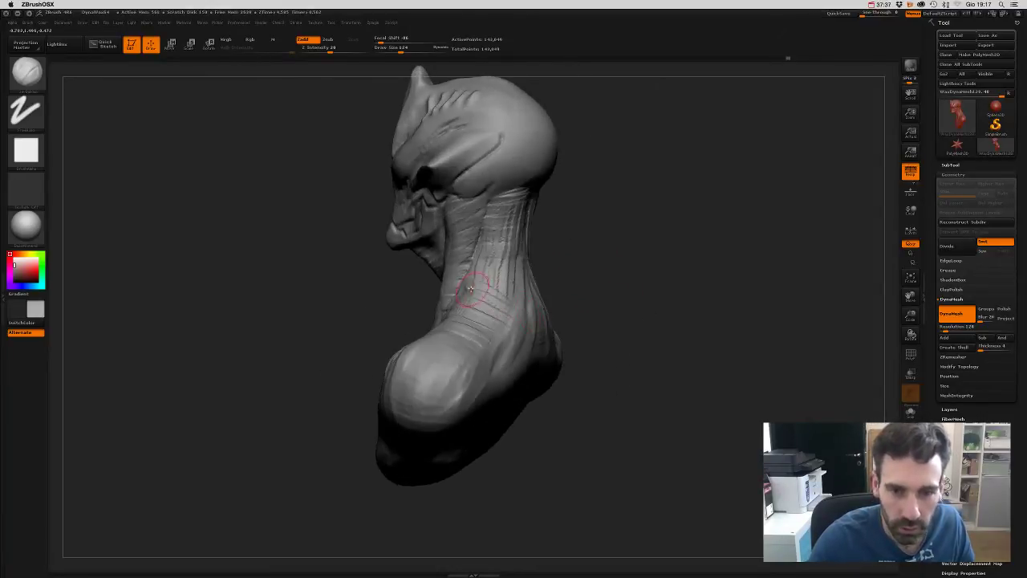
left_click_drag(502, 344, 583, 294)
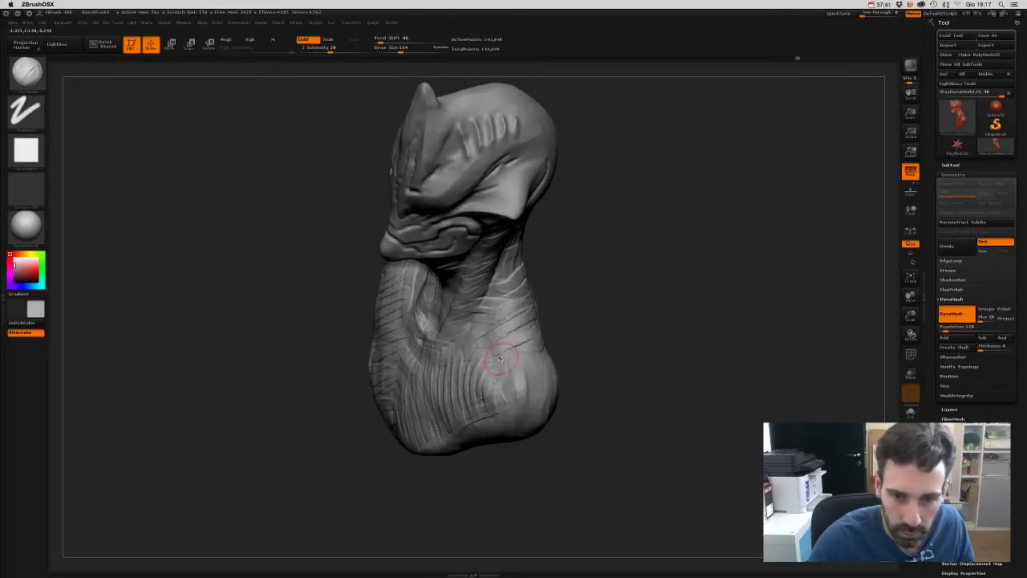
left_click_drag(631, 359, 634, 347)
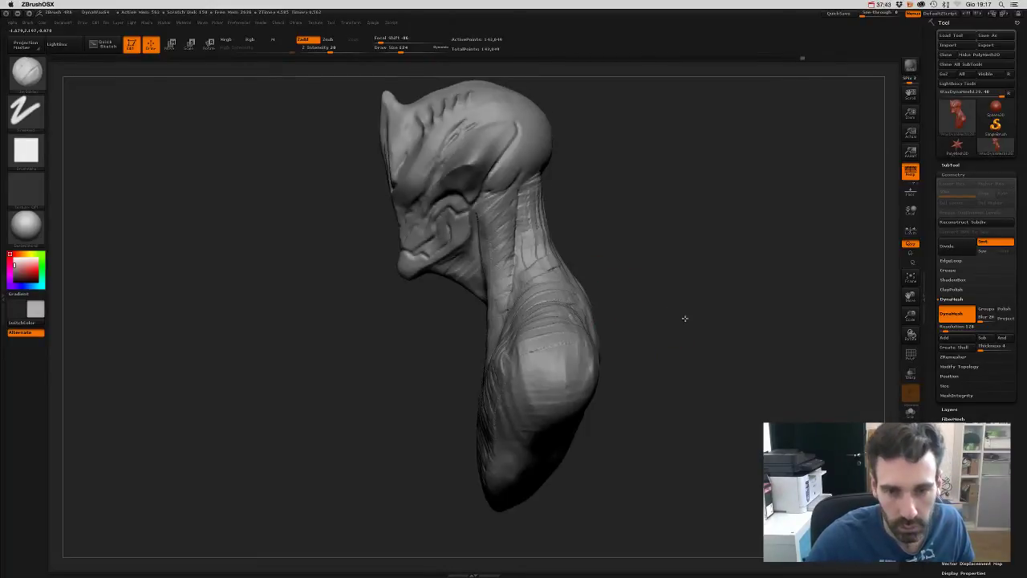
mouse_move(685, 319)
left_mouse_down("shift")
mouse_move(713, 305)
mouse_move(700, 254)
left_mouse_up("shift")
key("ctrl")
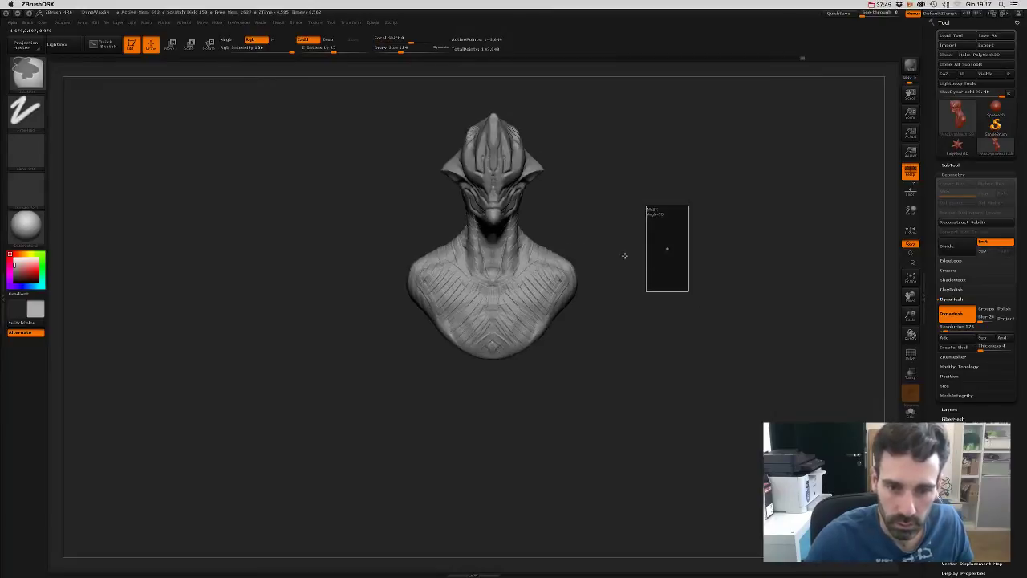
- Pick a brush from the filtered brush picker and set Draw Size to 71
left_click_drag(605, 248, 620, 272)
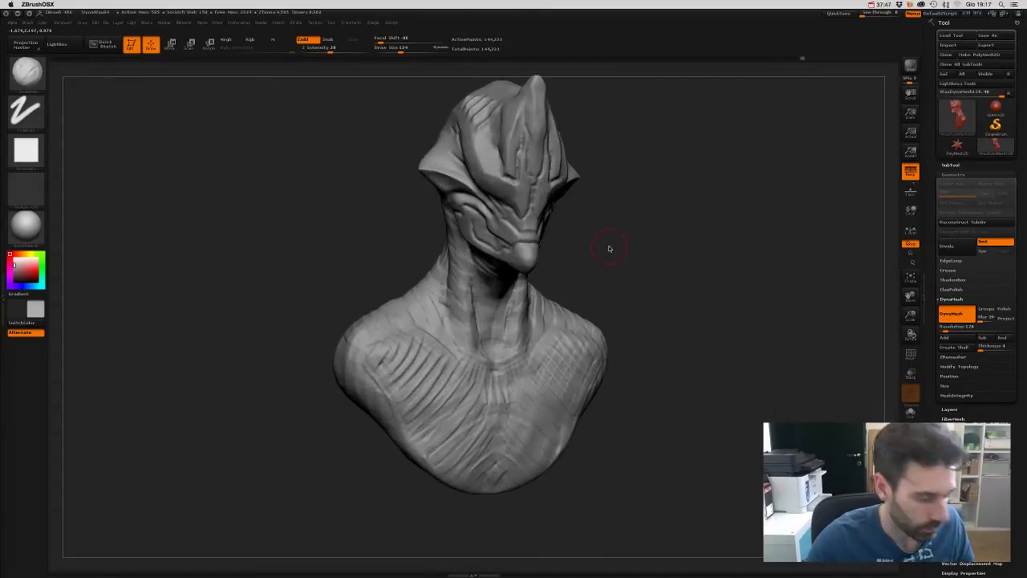
key("b")
key("s")
key("t")
key("s")
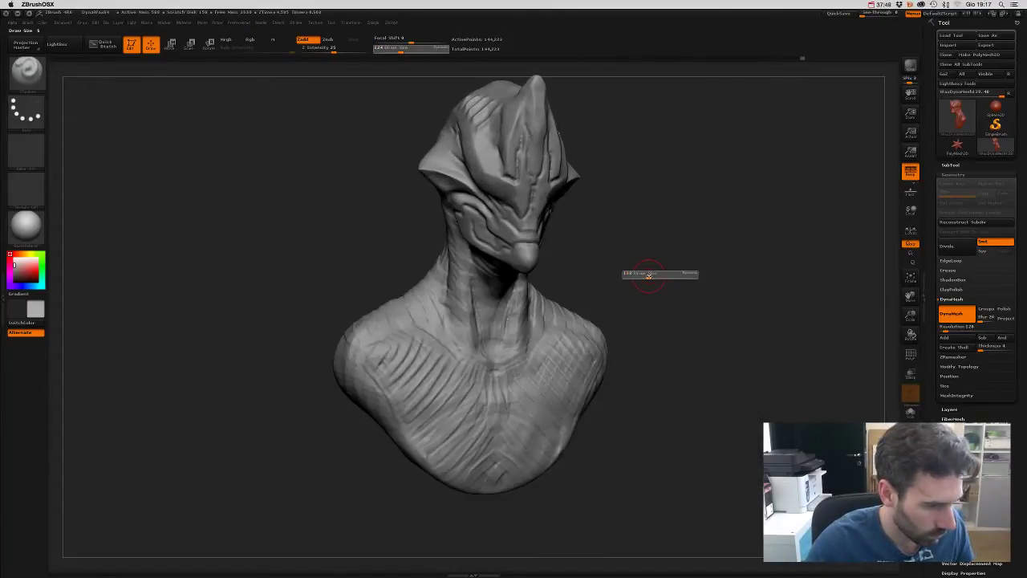
left_click(646, 275)
- Carve mirrored creases along both collarbones and a vertical crease down the sternum
left_click_drag(651, 273, 498, 344)
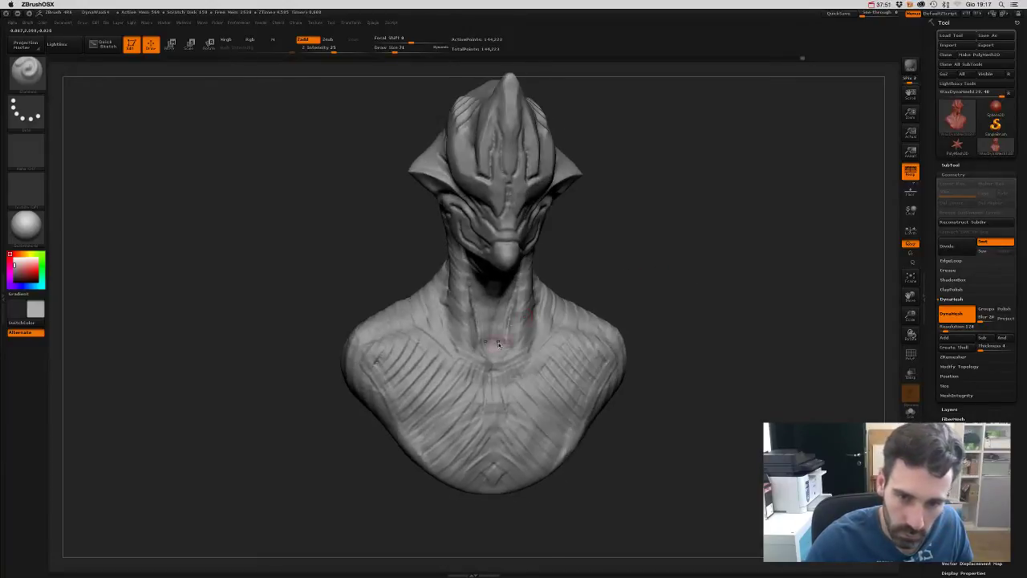
left_click_drag(591, 256, 508, 313)
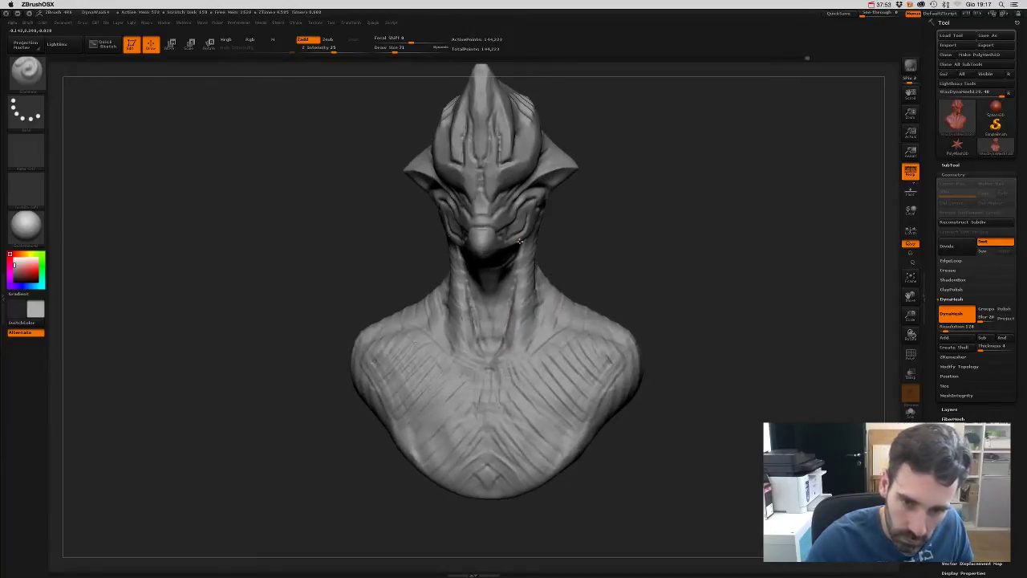
left_click_drag(595, 253, 521, 307)
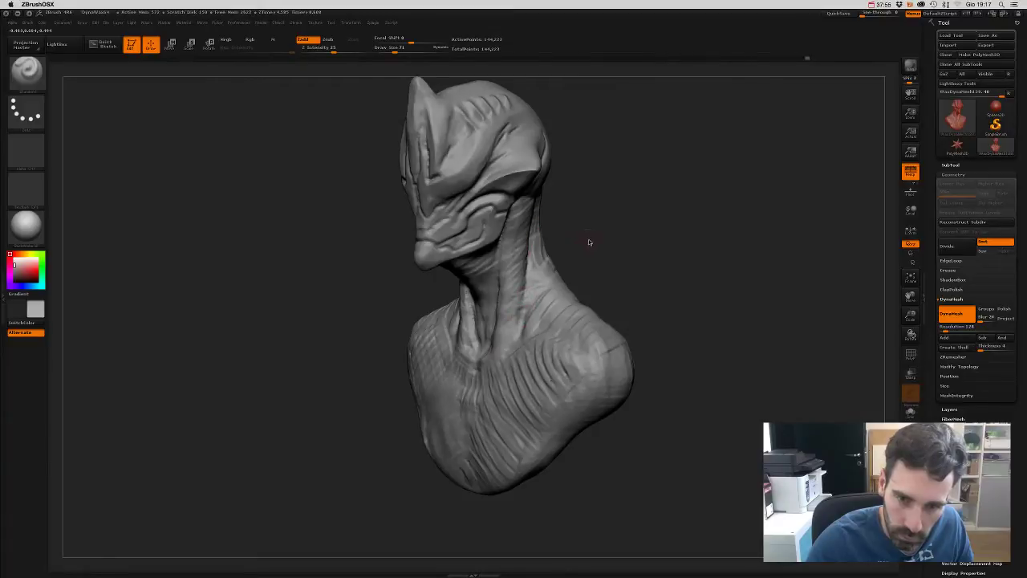
left_click_drag(589, 243, 520, 318)
left_click_drag(601, 286, 558, 306, "shift")
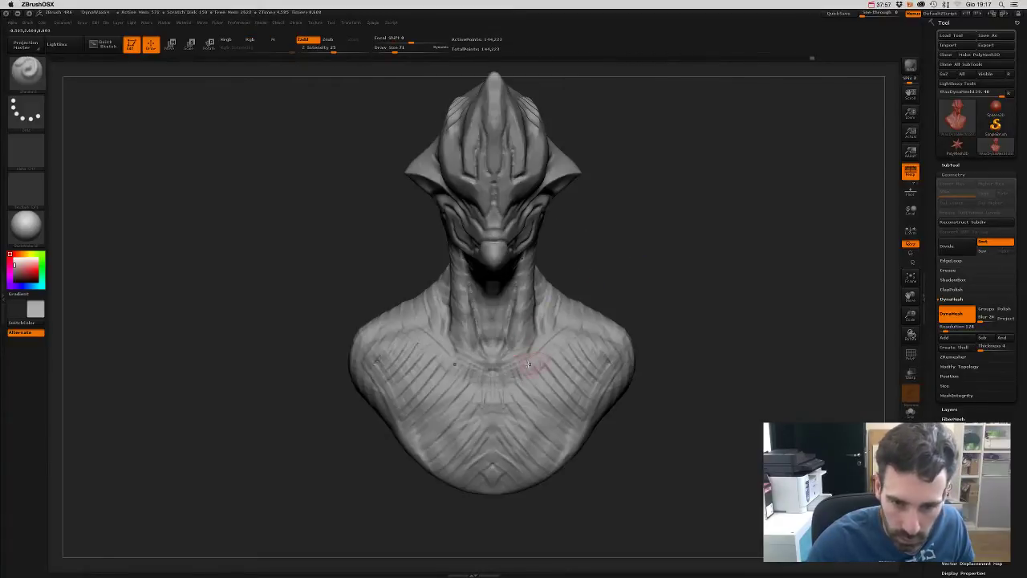
mouse_move(541, 355)
left_mouse_down()
mouse_move(577, 355)
mouse_move(653, 321)
mouse_move(513, 374)
mouse_move(622, 340)
left_mouse_up()
mouse_move(651, 309)
left_mouse_down()
mouse_move(652, 321)
mouse_move(561, 329)
left_mouse_up()
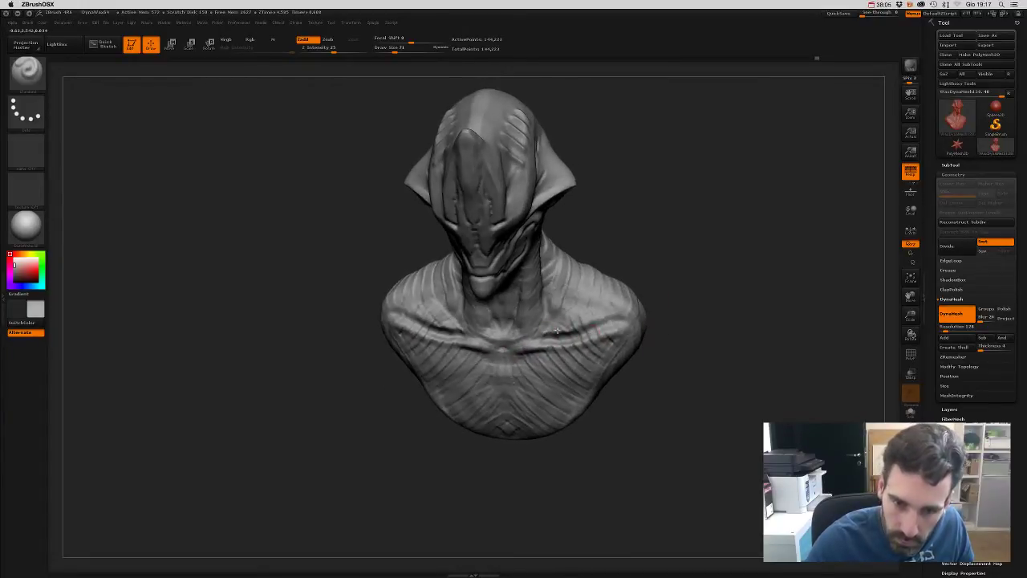
left_click_drag(645, 257, 652, 225)
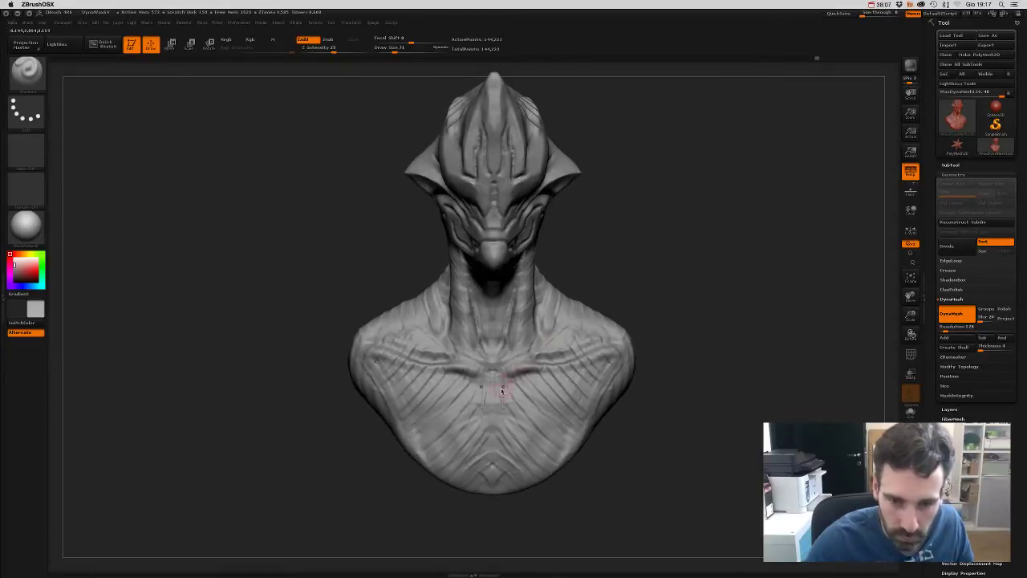
left_click_drag(496, 411, 498, 439)
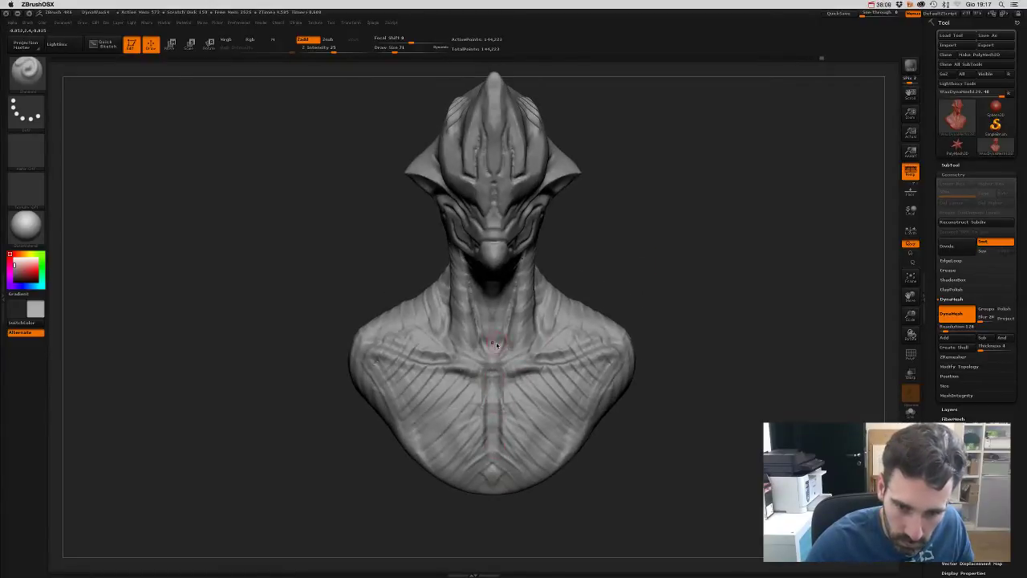
left_click_drag(636, 267, 664, 270)
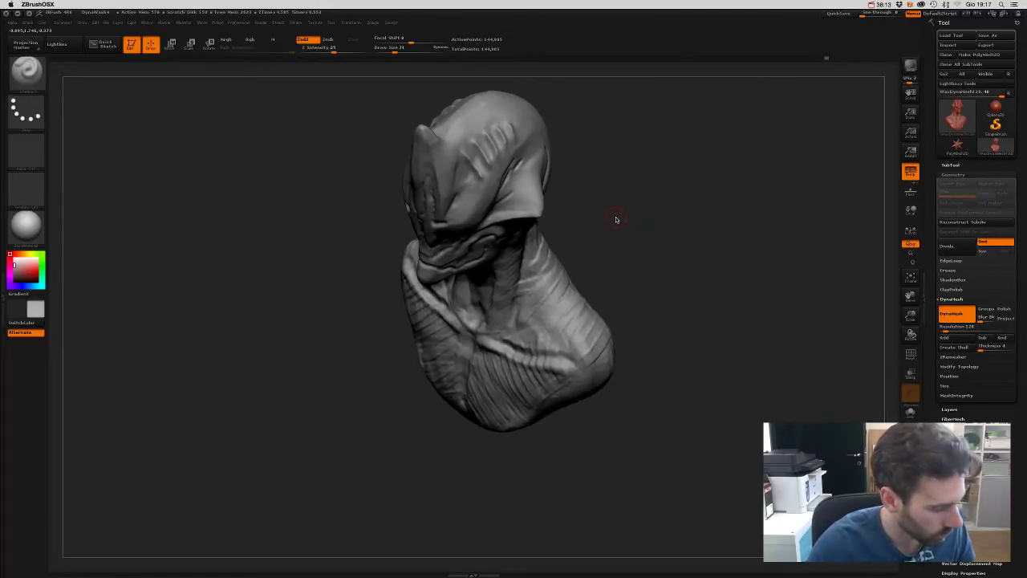
- Switch to DamStandard, resize it, and carve mirrored grooves across the chest and up the neck sides
key("b")
key("d")
key("m")
key("s")
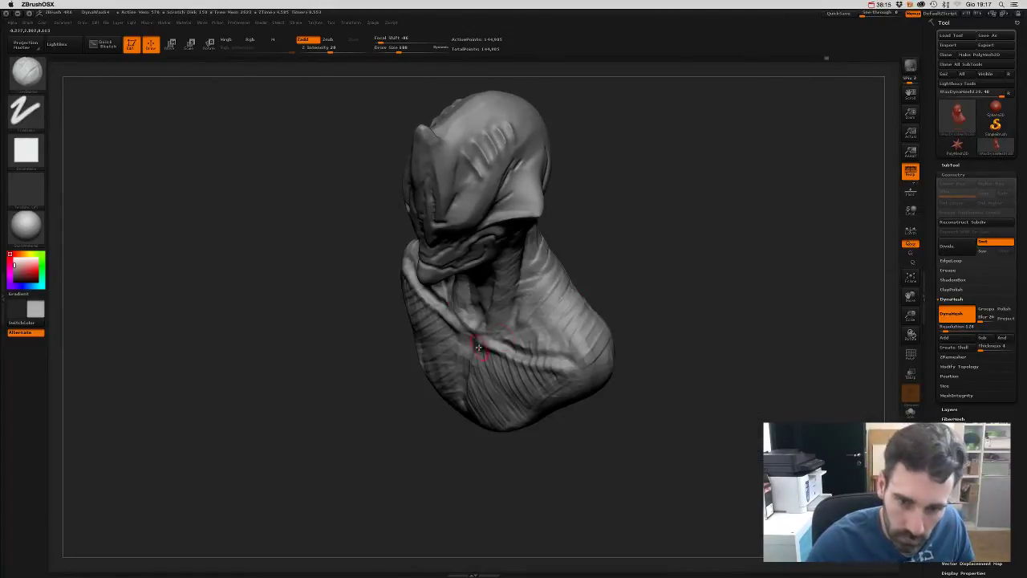
left_click_drag(479, 347, 568, 366)
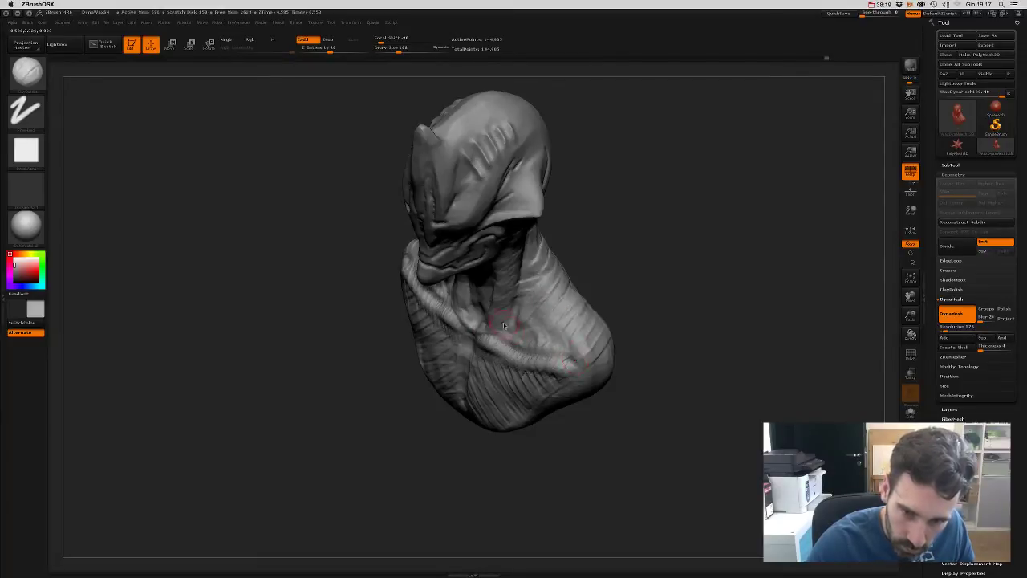
mouse_move(514, 330)
left_mouse_down()
mouse_move(531, 313)
mouse_move(523, 297)
mouse_move(556, 348)
left_mouse_up()
mouse_move(613, 251)
left_mouse_down()
mouse_move(578, 305)
mouse_move(607, 252)
mouse_move(536, 302)
mouse_move(624, 273)
left_mouse_up()
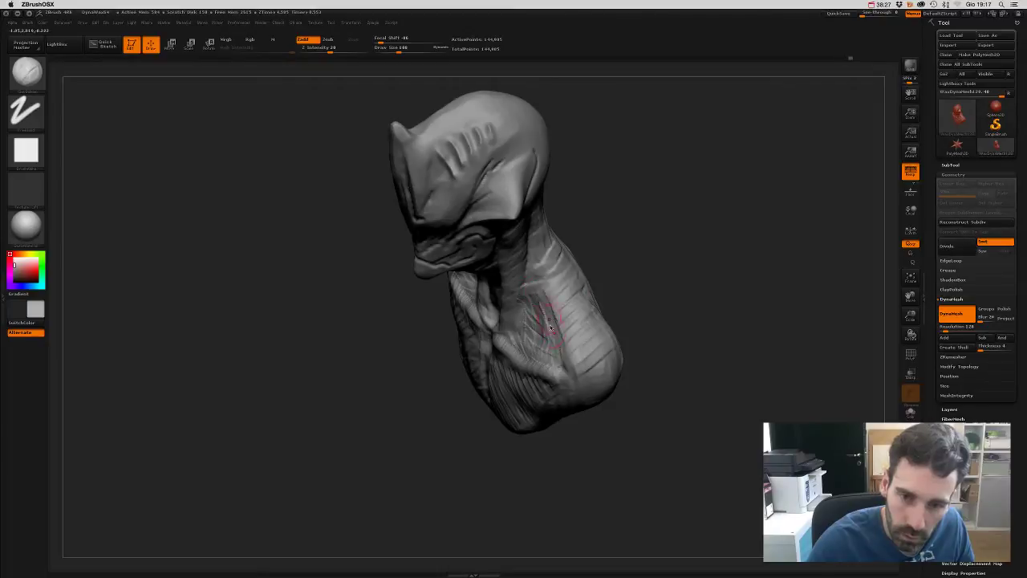
mouse_move(564, 344)
left_mouse_down()
mouse_move(639, 238)
mouse_move(683, 255)
mouse_move(679, 286)
mouse_move(660, 273)
mouse_move(666, 305)
mouse_move(621, 291)
mouse_move(601, 358)
left_mouse_up()
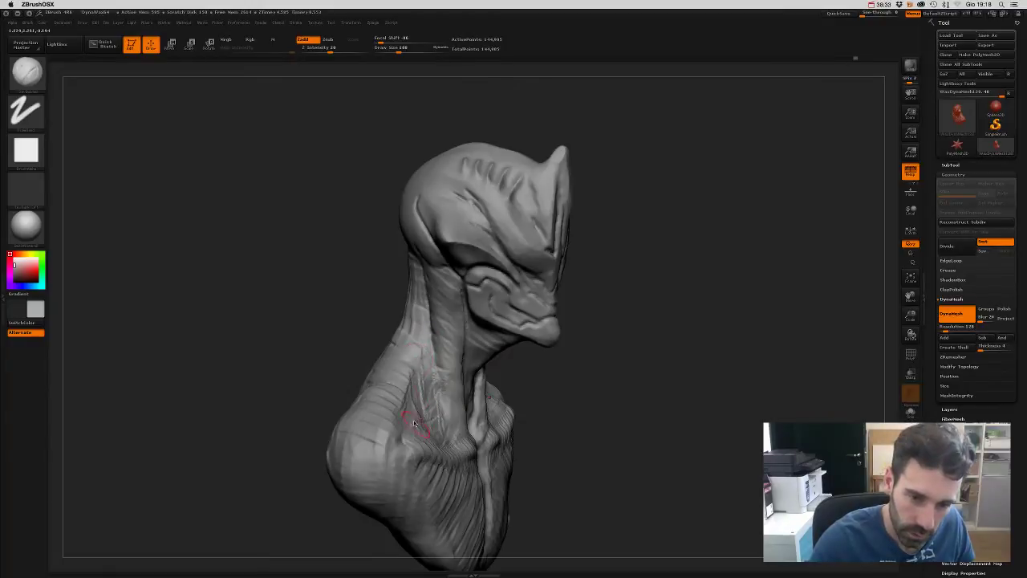
left_click_drag(563, 398, 523, 401)
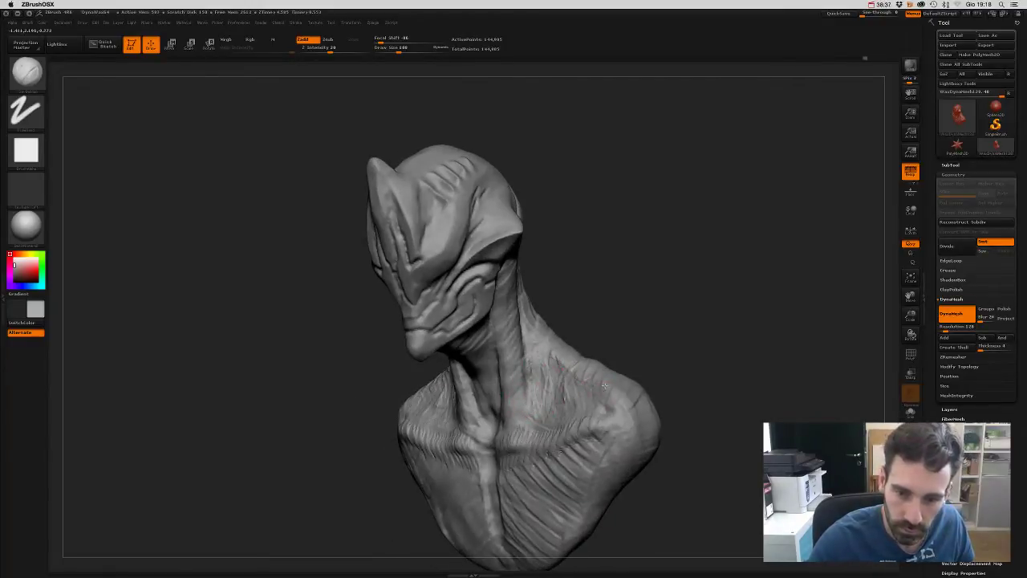
mouse_move(624, 391)
left_mouse_down()
mouse_move(688, 329)
mouse_move(635, 291)
mouse_move(637, 315)
mouse_move(612, 362)
mouse_move(603, 351)
left_mouse_up()
- Enlarge the brush and carve more mirrored vertical striations across the chest
key("f")
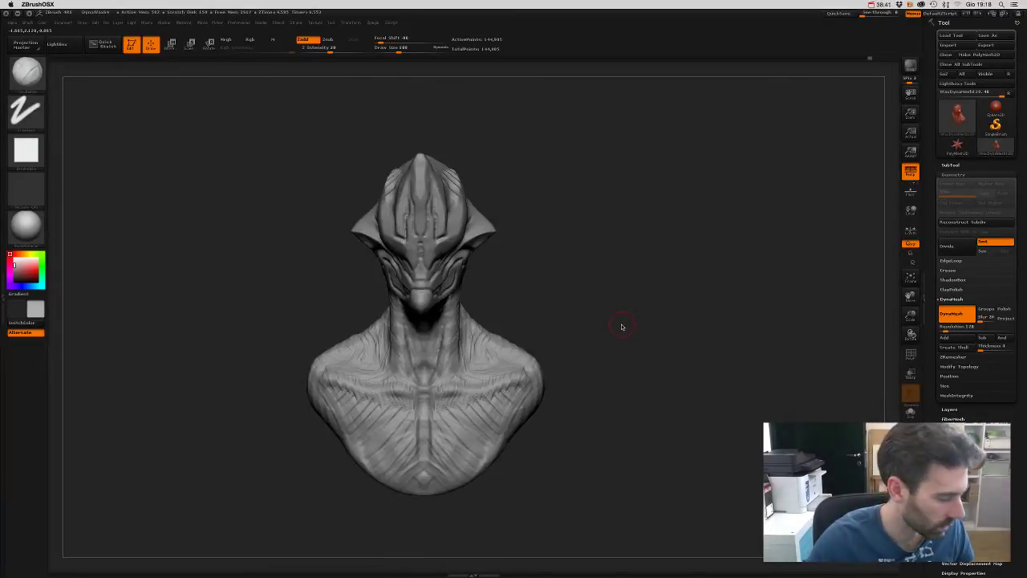
key("s")
key("s")
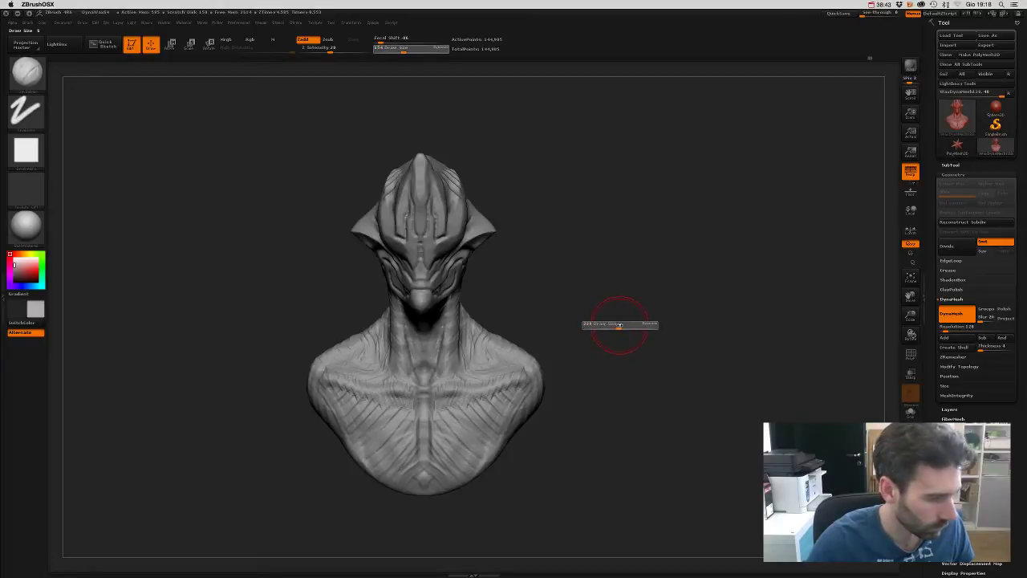
left_click_drag(621, 325, 613, 320)
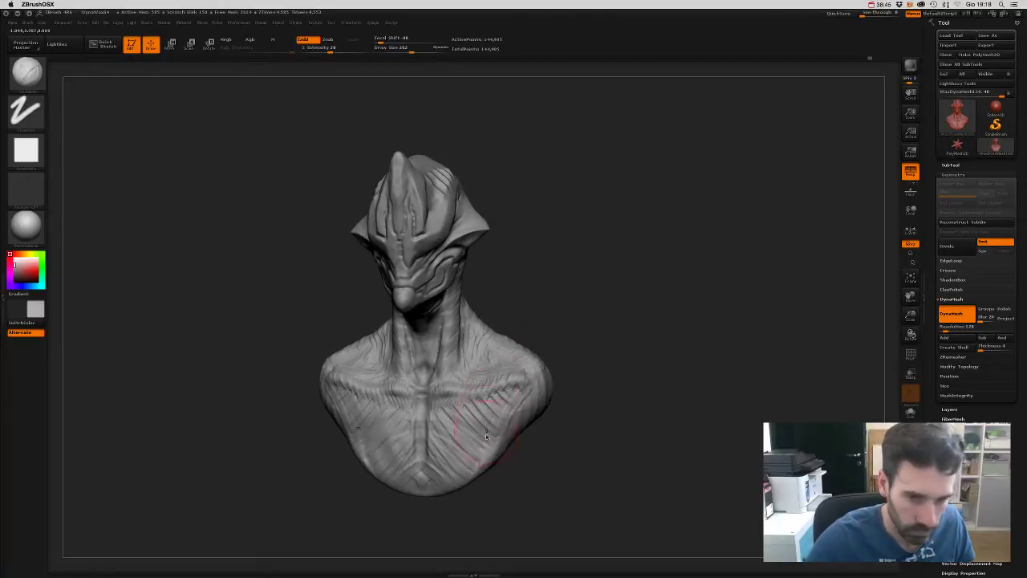
mouse_move(495, 454)
left_mouse_down()
mouse_move(541, 457)
mouse_move(437, 455)
left_mouse_up()
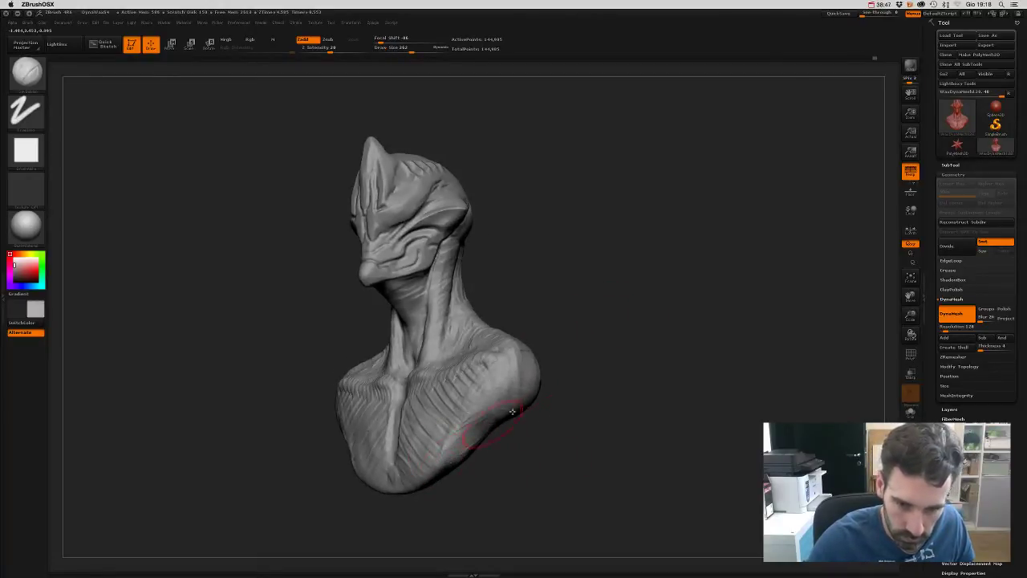
left_click_drag(498, 425, 536, 476)
mouse_move(437, 413)
left_mouse_down()
mouse_move(470, 453)
mouse_move(506, 421)
left_mouse_up()
left_click_drag(569, 457, 557, 406)
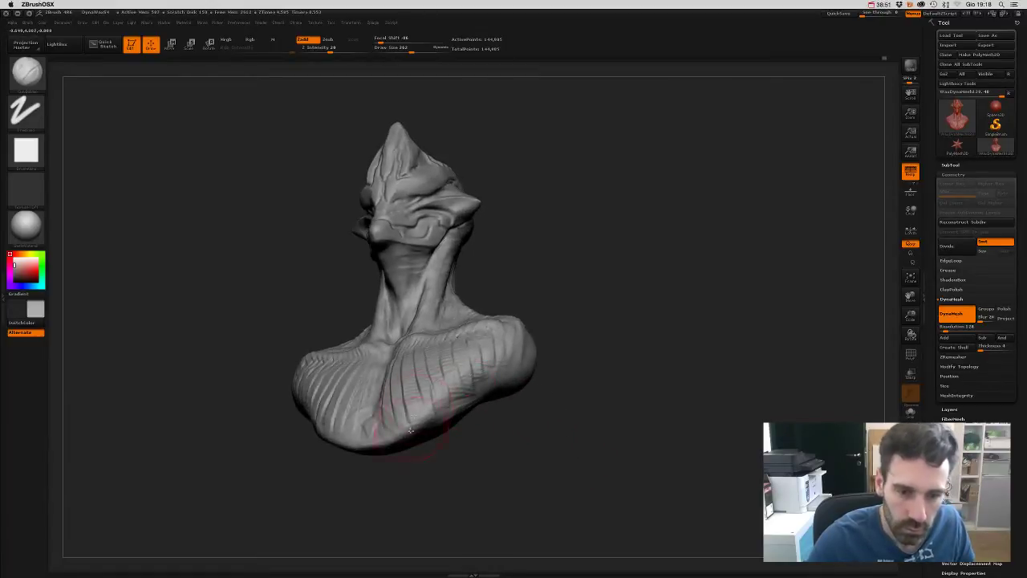
left_click_drag(449, 421, 503, 378)
left_click_drag(501, 449, 516, 469)
- Reshape the bottom edge of the bust with a different sculpting brush
key("ctrl")
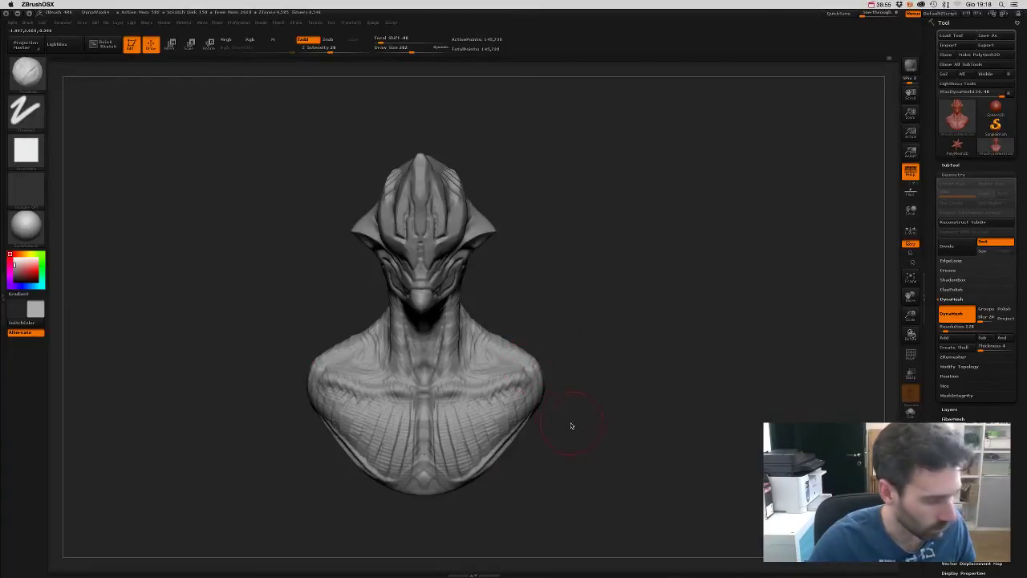
mouse_move(571, 426)
left_mouse_down()
mouse_move(551, 418)
mouse_move(538, 427)
left_mouse_up()
mouse_move(420, 481)
left_mouse_down()
mouse_move(477, 487)
mouse_move(377, 449)
mouse_move(498, 425)
mouse_move(337, 418)
mouse_move(516, 407)
left_mouse_up()
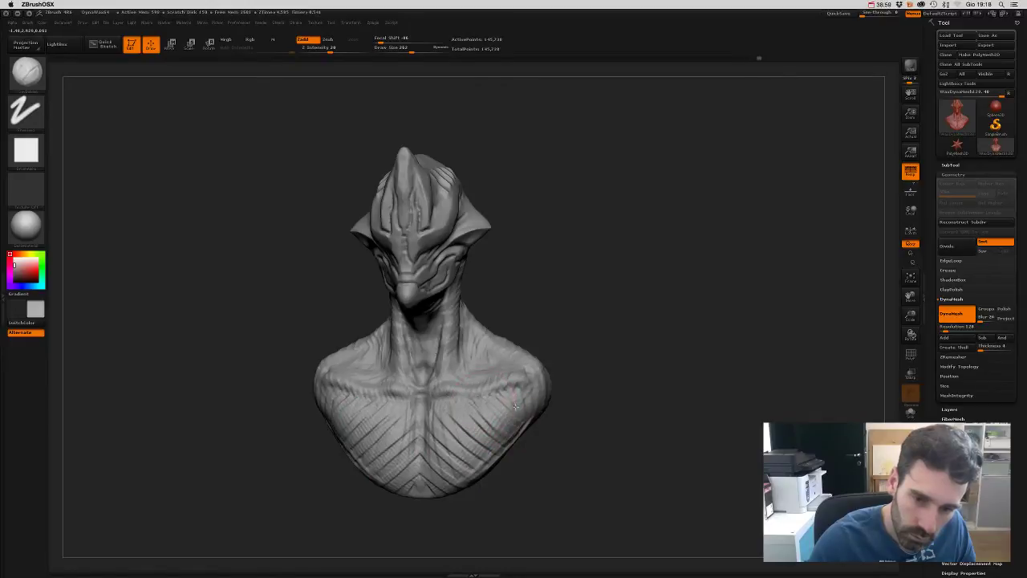
mouse_move(607, 426)
left_mouse_down()
mouse_move(591, 350)
mouse_move(552, 320)
mouse_move(541, 362)
mouse_move(572, 376)
mouse_move(576, 415)
mouse_move(605, 422)
left_mouse_up()
key("b")
key("s")
key("t")
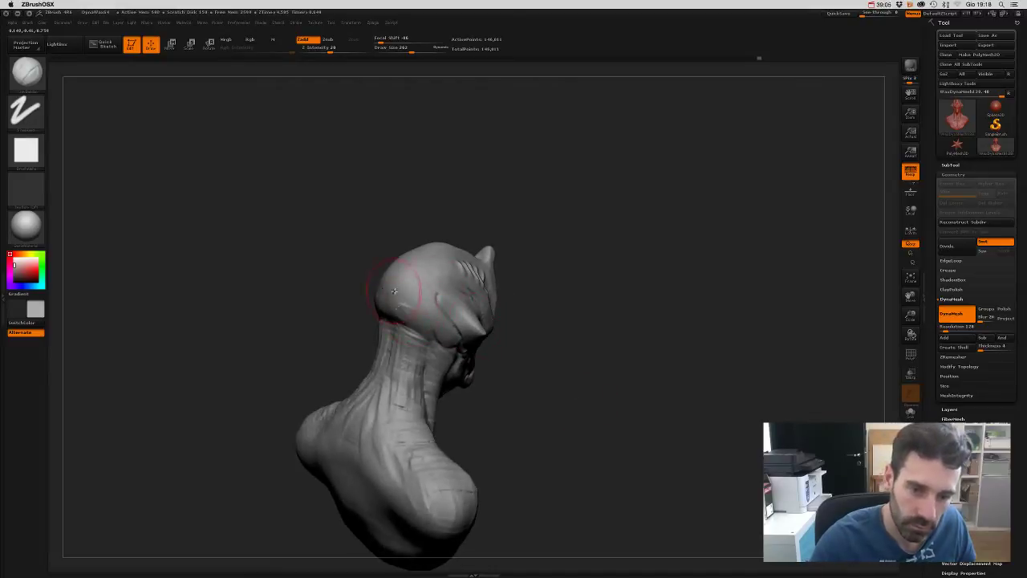
- Orbit to the back and carve diagonal groove stripes over the shoulder and lower back
left_click_drag(474, 172, 391, 310)
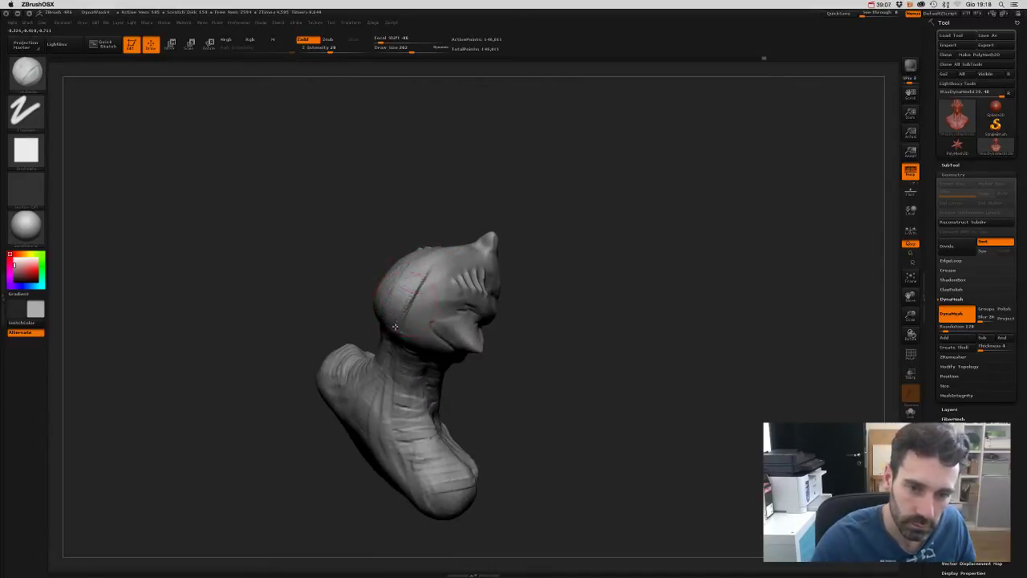
mouse_move(522, 173)
left_mouse_down()
mouse_move(509, 150)
mouse_move(534, 142)
mouse_move(574, 221)
left_mouse_up()
mouse_move(527, 187)
left_mouse_down()
mouse_move(562, 222)
mouse_move(580, 264)
mouse_move(568, 234)
mouse_move(470, 241)
mouse_move(442, 305)
left_mouse_up()
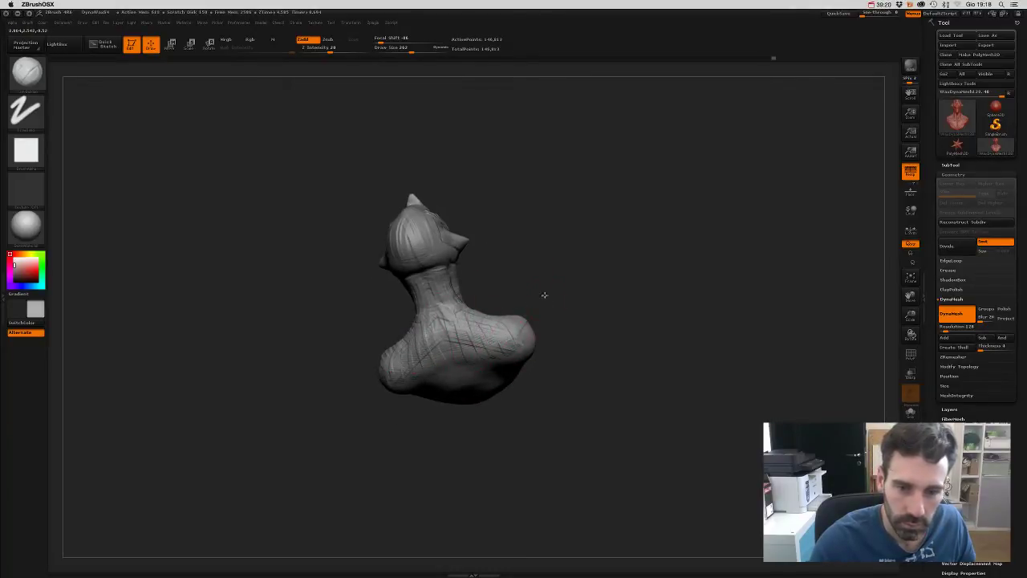
mouse_move(544, 295)
left_mouse_down()
mouse_move(443, 345)
mouse_move(526, 357)
left_mouse_up()
mouse_move(580, 294)
left_mouse_down()
mouse_move(410, 392)
mouse_move(517, 344)
left_mouse_up()
mouse_move(417, 395)
left_mouse_down()
mouse_move(514, 350)
mouse_move(494, 363)
left_mouse_up()
mouse_move(554, 305)
left_mouse_down()
mouse_move(587, 254)
mouse_move(573, 286)
mouse_move(614, 273)
mouse_move(565, 307)
mouse_move(592, 302)
mouse_move(534, 270)
mouse_move(560, 305)
mouse_move(575, 278)
mouse_move(612, 315)
left_mouse_up()
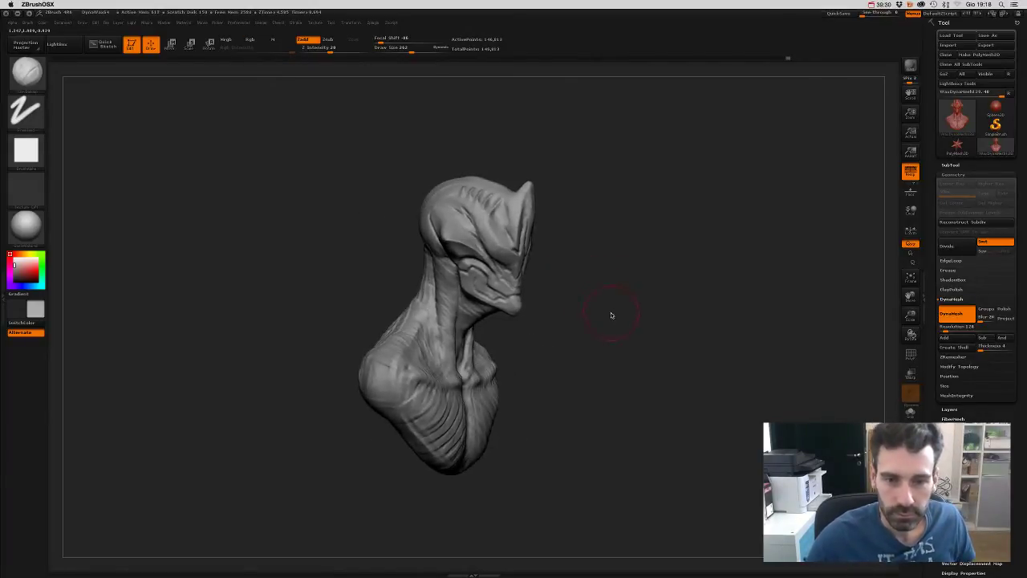
mouse_move(677, 320)
left_mouse_down()
mouse_move(660, 404)
mouse_move(665, 332)
mouse_move(659, 338)
mouse_move(875, 205)
left_mouse_up()
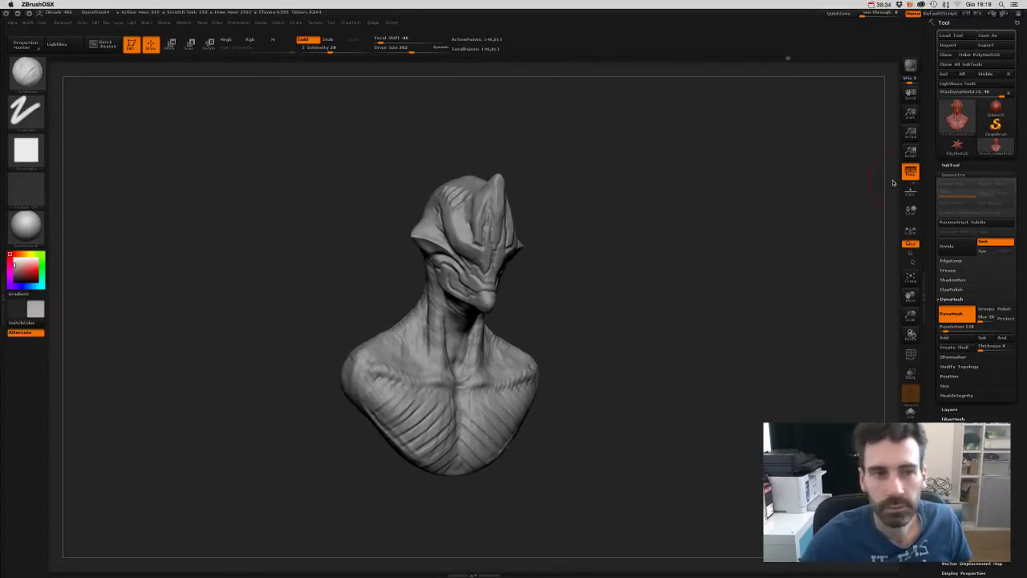
key("b")
key("b")
key("s")
key("t")
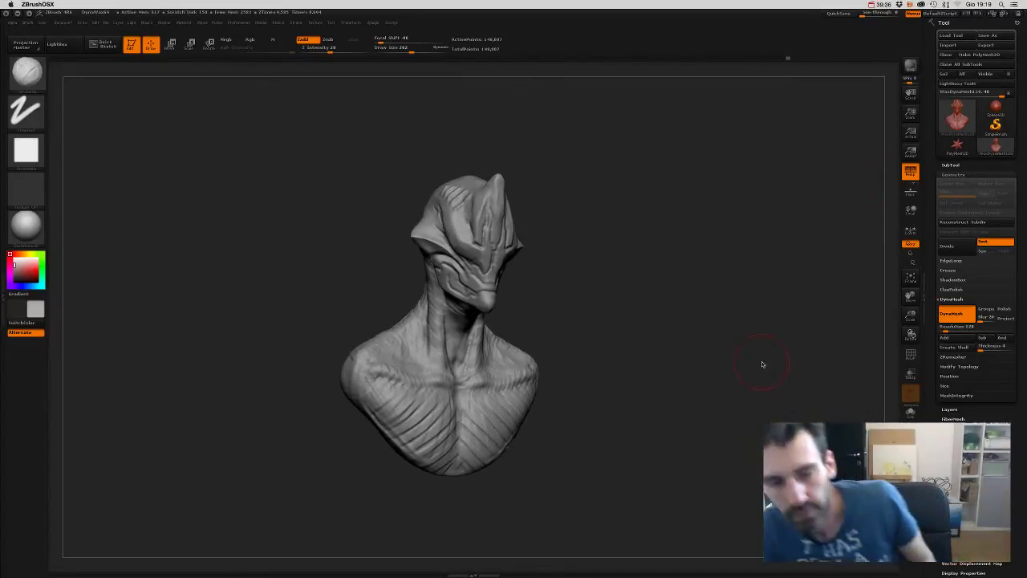
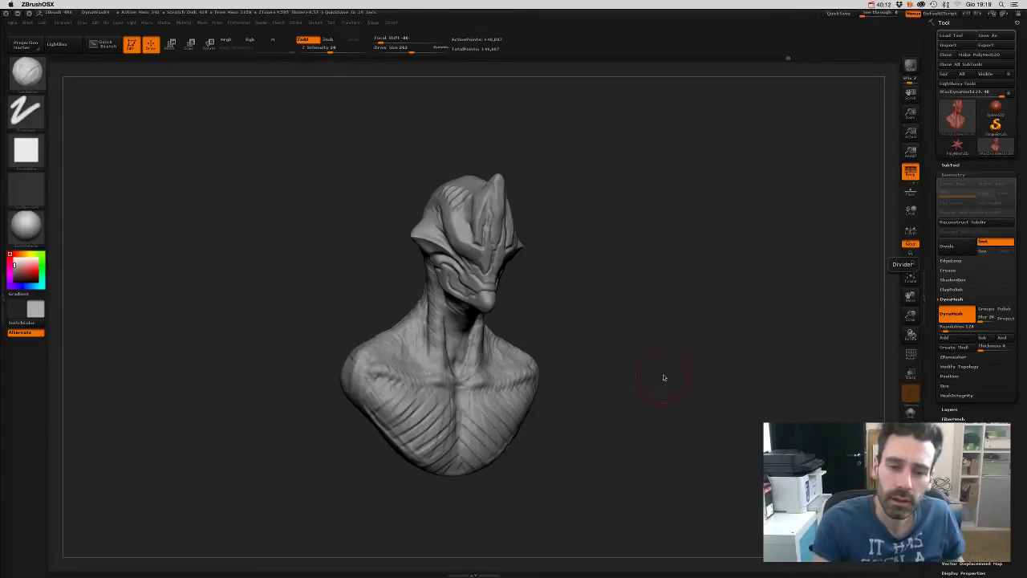
- Hide a thin strip along the bust's lower edge using the SelectLasso brush
mouse_move(664, 378)
left_mouse_down()
mouse_move(629, 371)
mouse_move(613, 410)
mouse_move(670, 387)
mouse_move(595, 416)
left_mouse_up()
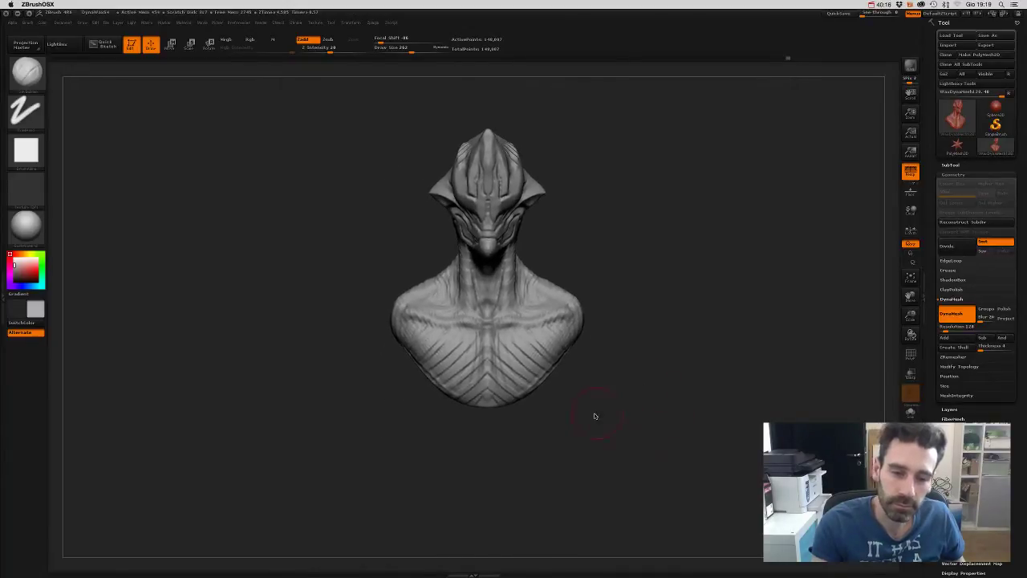
left_click(26, 76, "ctrl+shift")
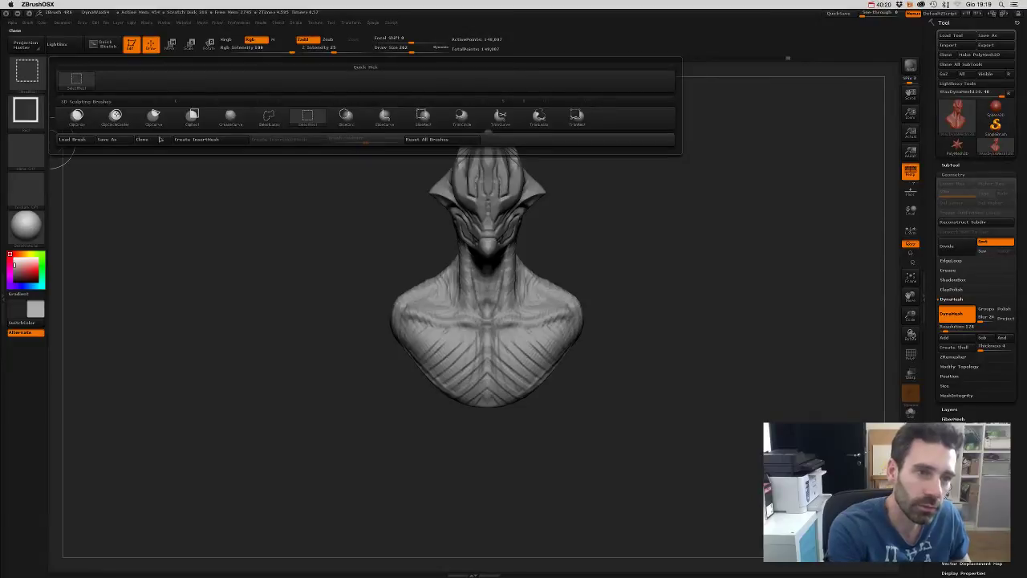
left_click(269, 118)
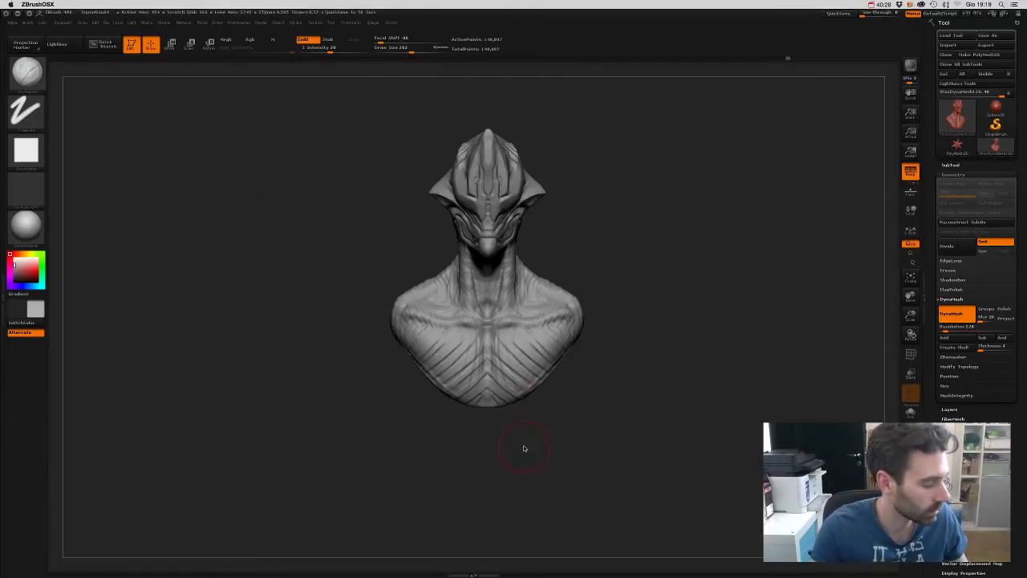
key("ctrl+shift")
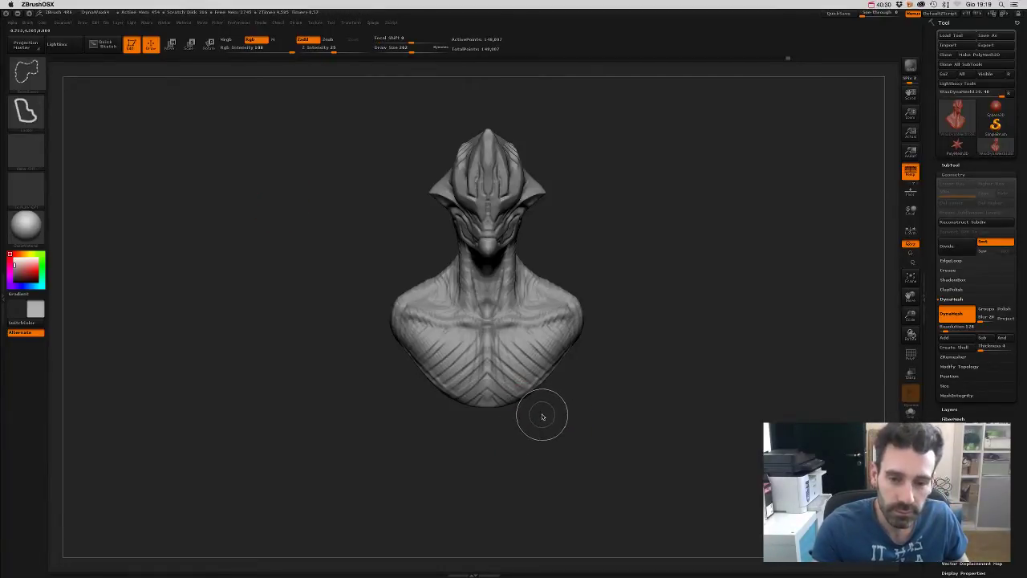
mouse_move(550, 402)
left_mouse_down("ctrl+shift")
mouse_move(428, 405)
mouse_move(479, 442)
mouse_move(550, 433)
mouse_move(602, 328)
mouse_move(553, 355)
mouse_move(568, 427)
mouse_move(608, 414)
mouse_move(603, 401)
mouse_move(579, 434)
mouse_move(562, 407)
left_mouse_up("ctrl+shift")
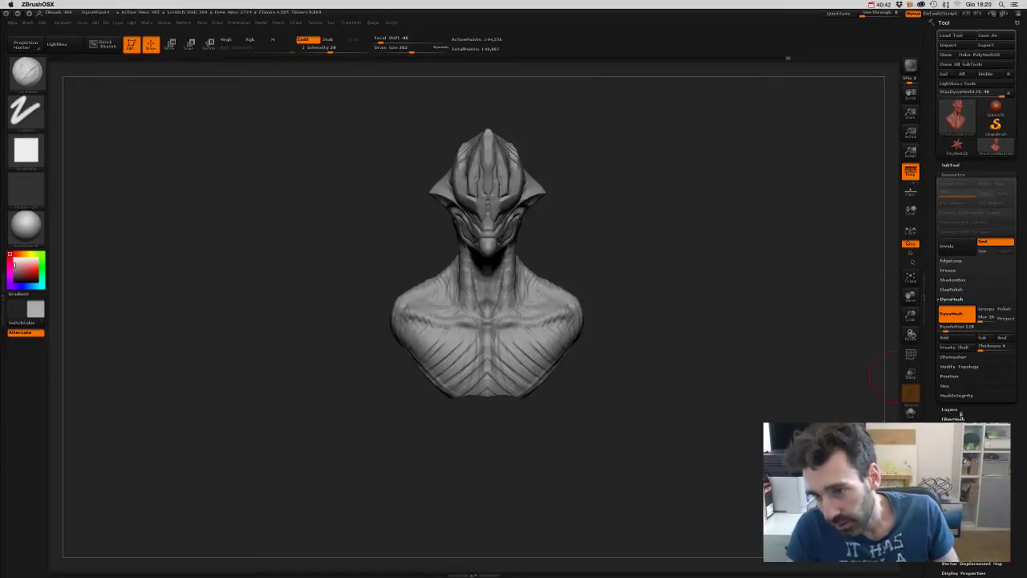
- Delete the hidden base geometry with Modify Topology > Del Hidden
left_click(960, 366)
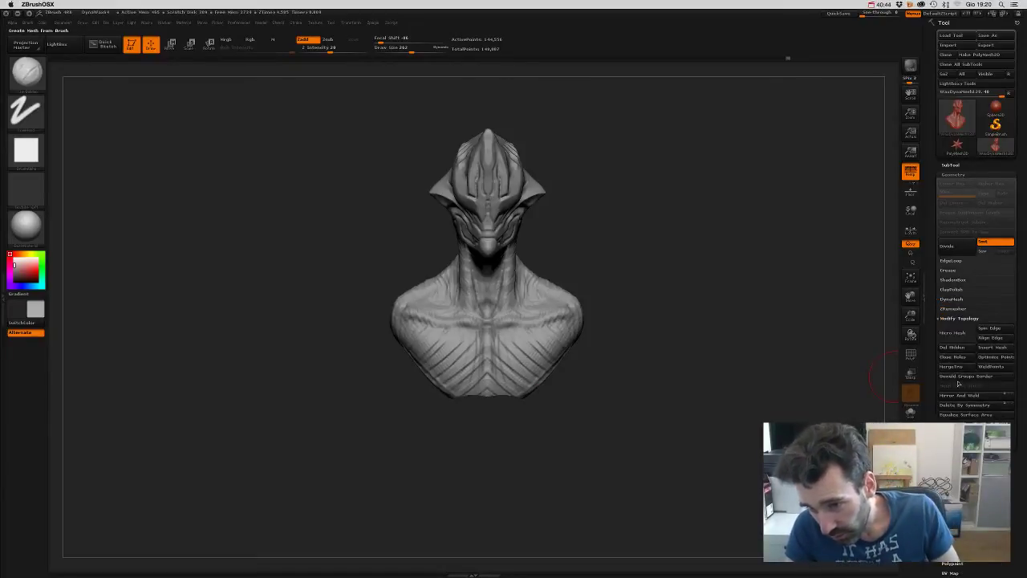
left_click(963, 414)
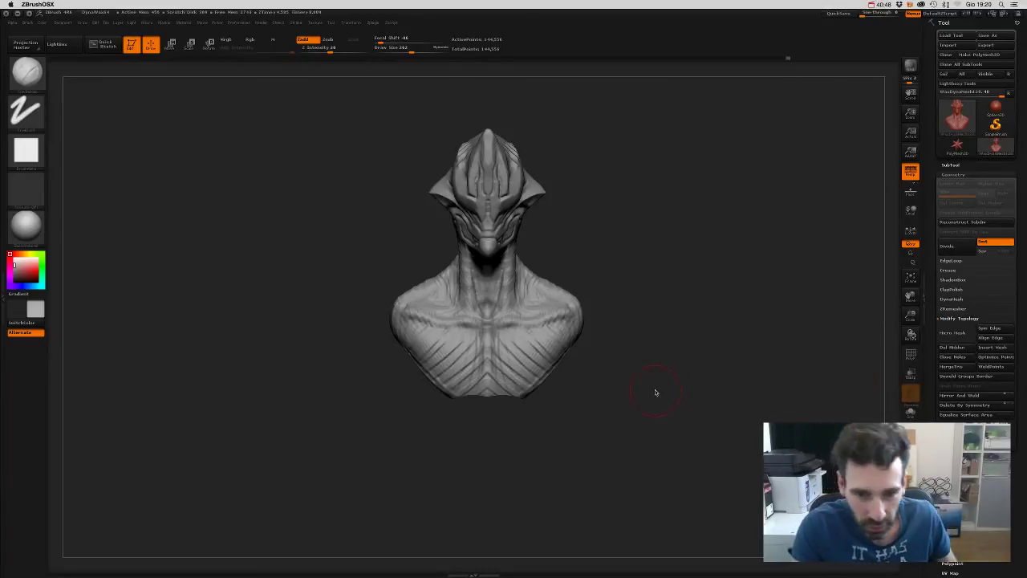
mouse_move(653, 393)
left_mouse_down()
mouse_move(665, 326)
mouse_move(659, 273)
mouse_move(684, 345)
left_mouse_up()
- DynaMesh the bust to seal its open base
left_click_drag(672, 262, 702, 498, "ctrl")
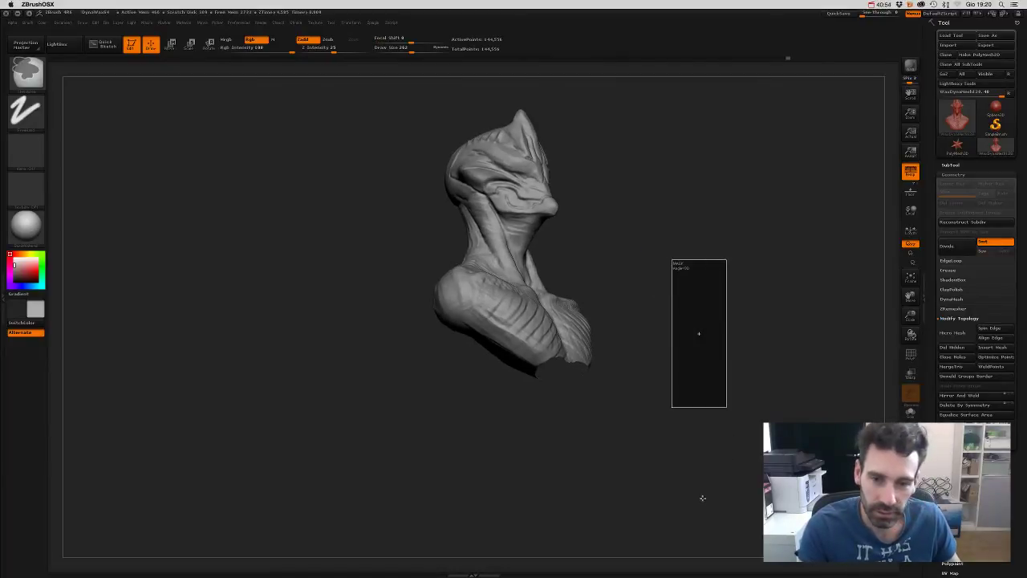
left_click_drag(670, 458, 663, 300)
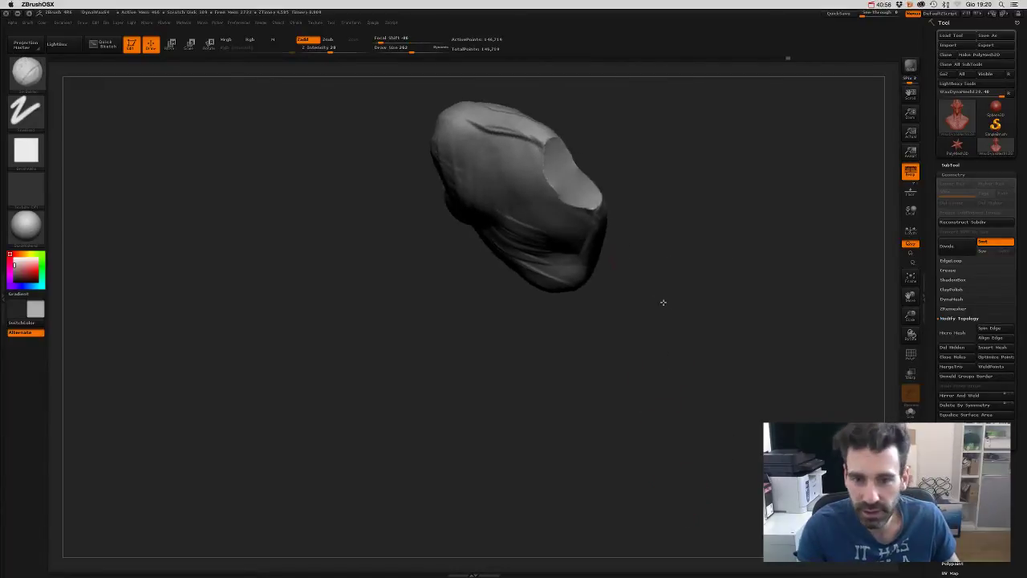
mouse_move(624, 168)
left_mouse_down()
mouse_move(615, 278)
mouse_move(594, 243)
mouse_move(578, 240)
mouse_move(586, 277)
mouse_move(610, 268)
mouse_move(528, 310)
left_mouse_up()
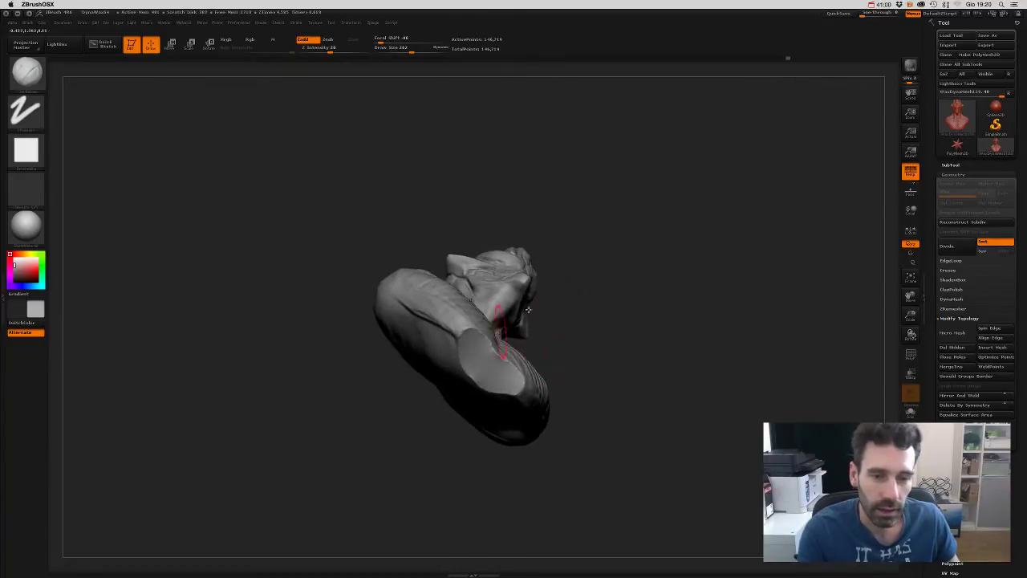
mouse_move(599, 308)
left_mouse_down()
mouse_move(630, 350)
mouse_move(607, 364)
mouse_move(651, 245)
mouse_move(648, 214)
left_mouse_up()
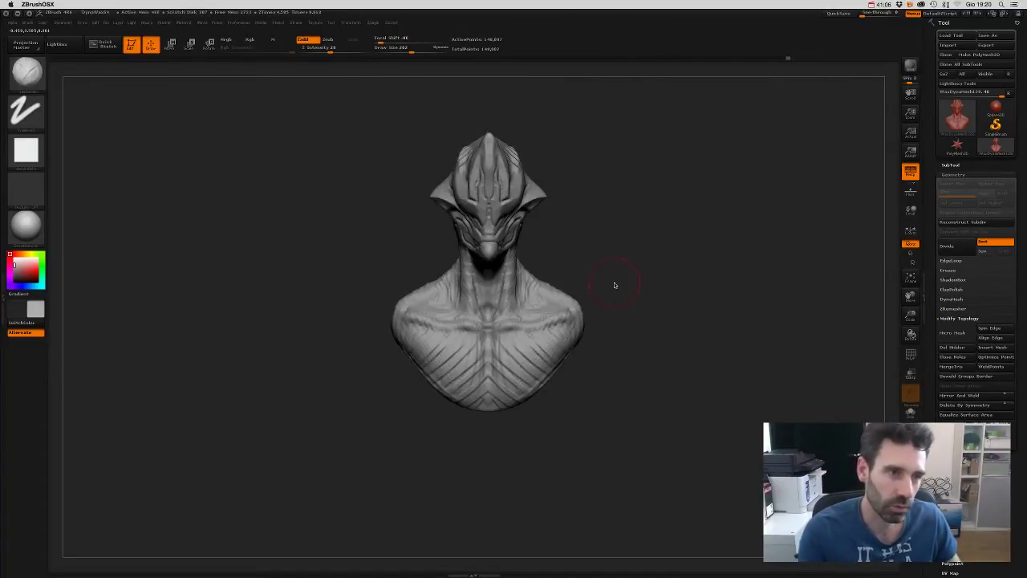
- Hide the two round polygroup patches on the chest
key("ctrl+shift")
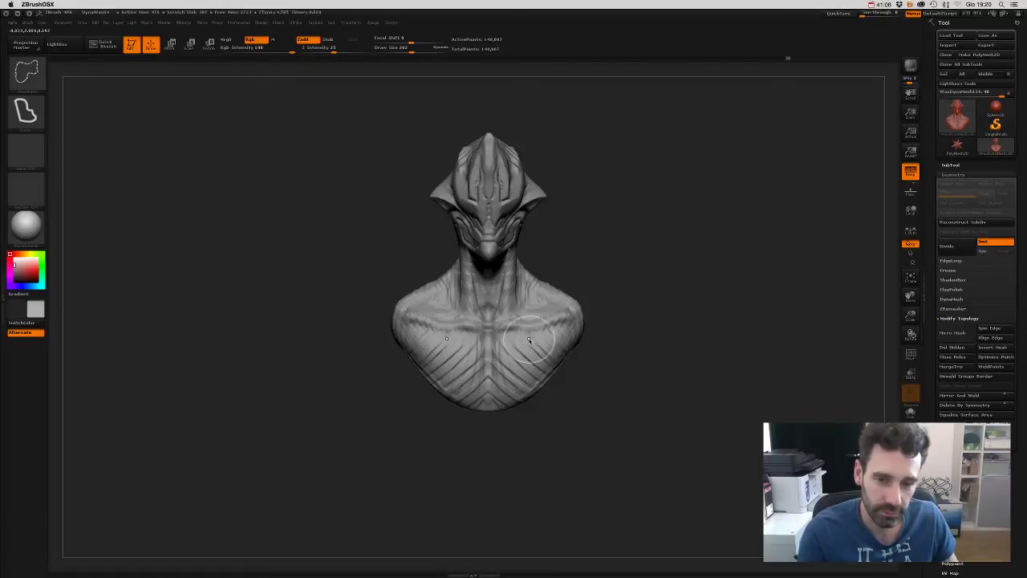
left_click(530, 349, "ctrl")
left_click_drag(589, 399, 722, 396)
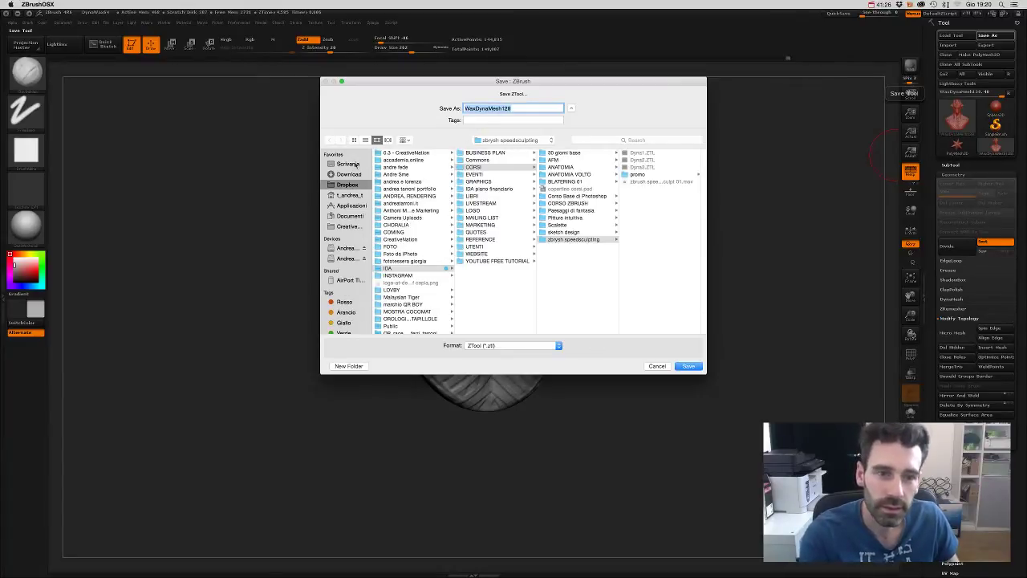
- Save the tool to the Desktop
left_click(353, 163)
left_click(687, 366)
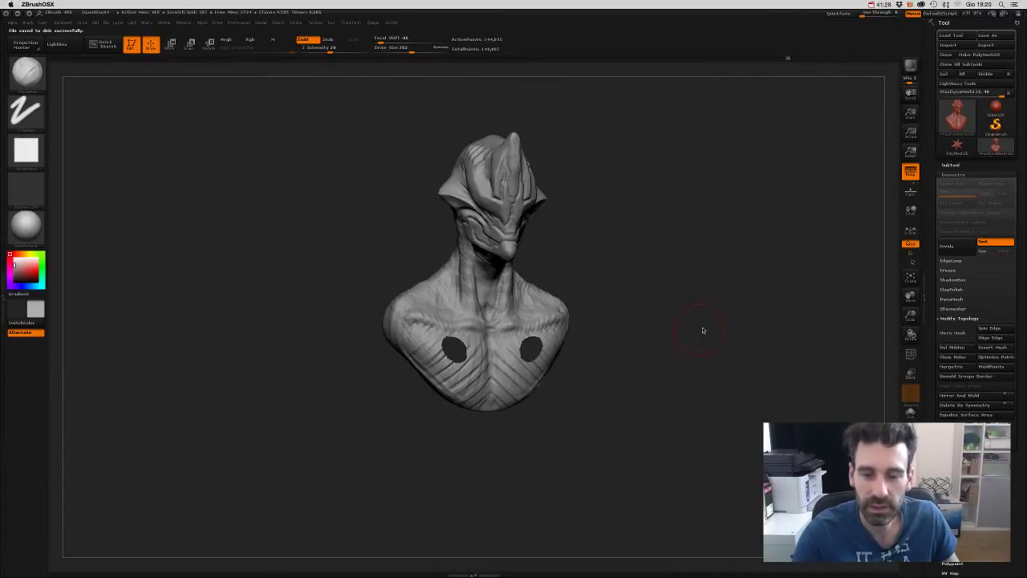
mouse_move(757, 349)
left_mouse_down()
mouse_move(747, 356)
mouse_move(754, 351)
left_mouse_up()
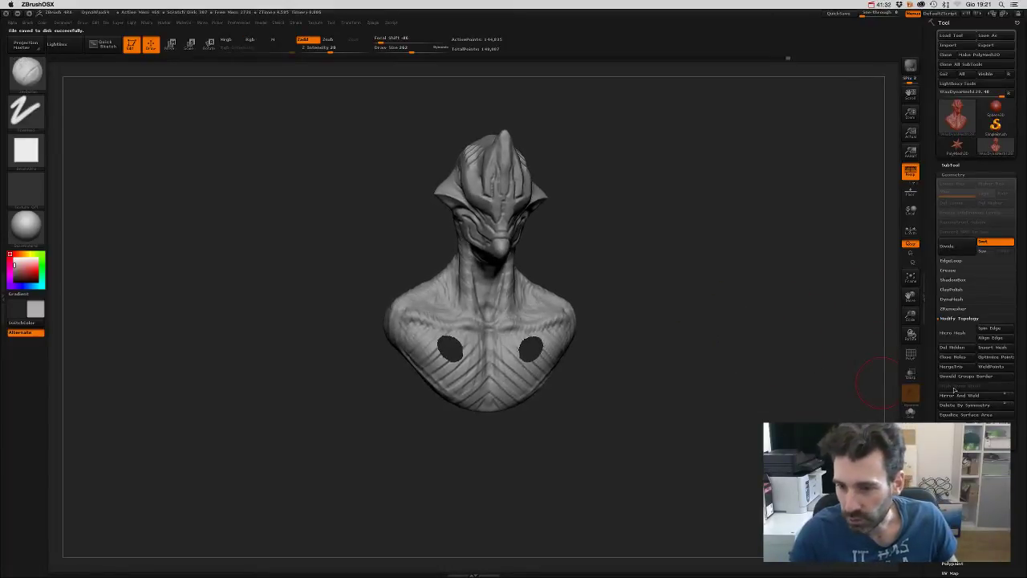
- DynaMesh the bust again to close the two chest holes
left_click_drag(651, 306, 720, 498, "ctrl+shift")
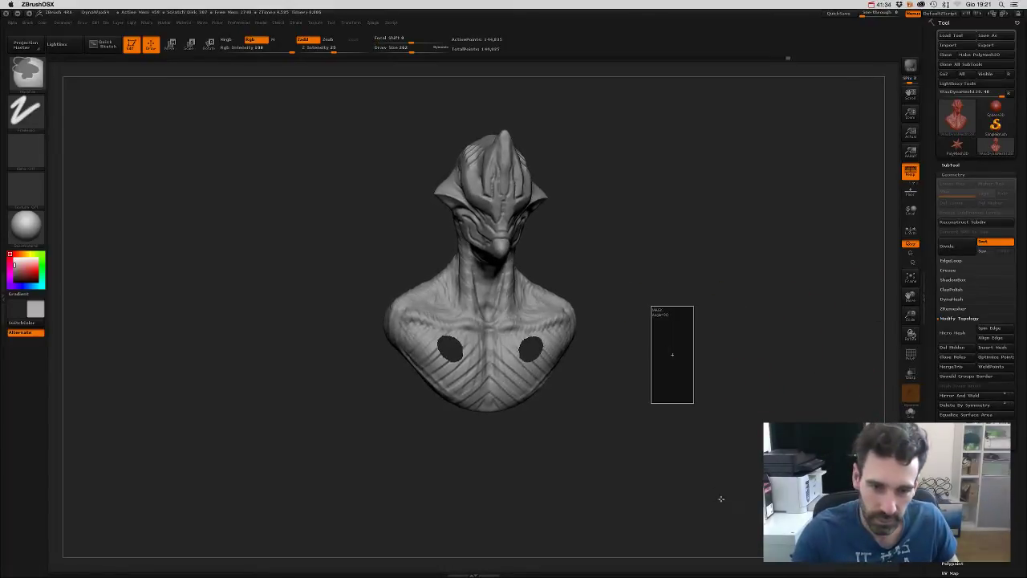
mouse_move(679, 460)
left_mouse_down("ctrl+shift")
mouse_move(658, 404)
mouse_move(688, 252)
mouse_move(667, 348)
mouse_move(722, 361)
mouse_move(719, 329)
mouse_move(663, 358)
mouse_move(670, 376)
mouse_move(653, 377)
mouse_move(676, 425)
mouse_move(722, 339)
mouse_move(717, 286)
mouse_move(741, 297)
left_mouse_up("ctrl+shift")
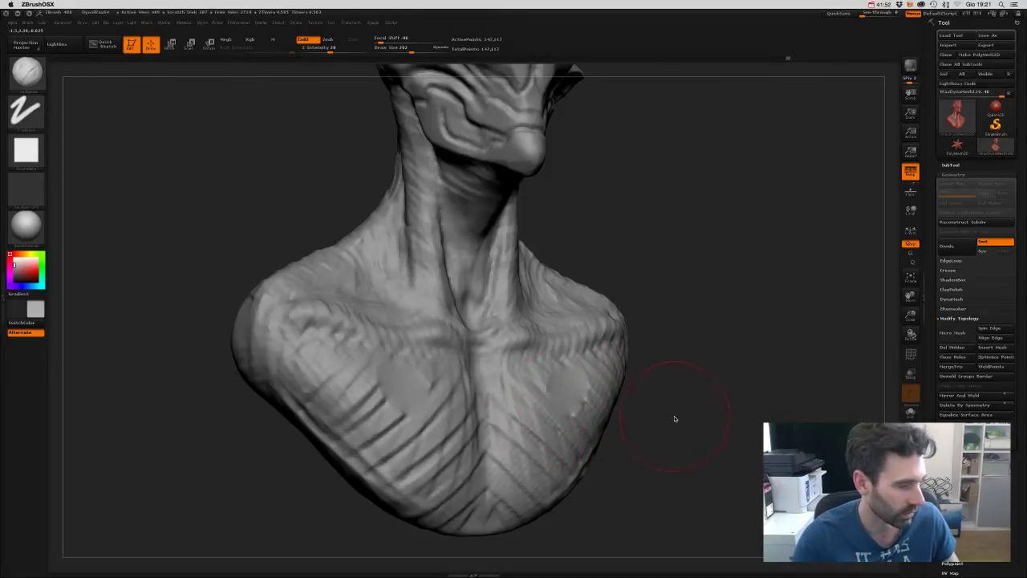
mouse_move(717, 398)
left_mouse_down()
mouse_move(695, 305)
mouse_move(709, 395)
left_mouse_up()
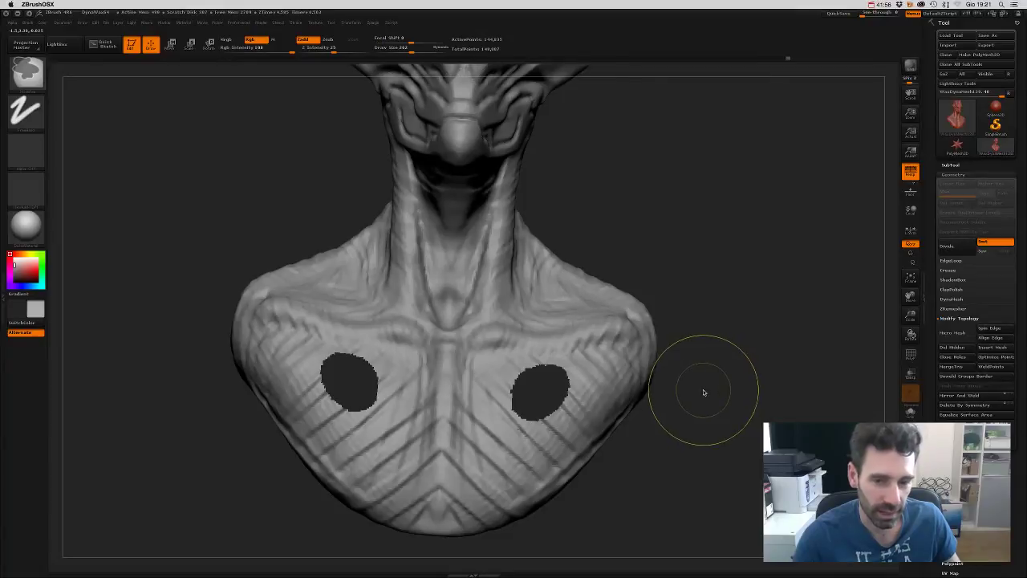
mouse_move(710, 429)
left_mouse_down("alt")
mouse_move(699, 342)
mouse_move(698, 429)
mouse_move(706, 412)
mouse_move(695, 422)
mouse_move(688, 383)
mouse_move(704, 378)
mouse_move(863, 402)
left_mouse_up("alt")
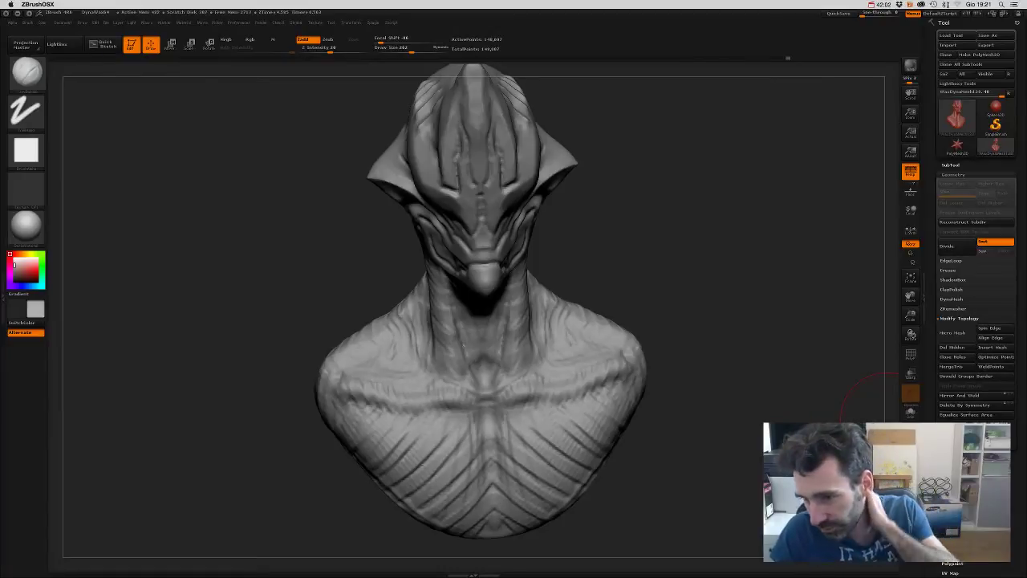
- Apply a ClayPolish pass to the whole bust from Tool > Geometry
left_click(952, 299)
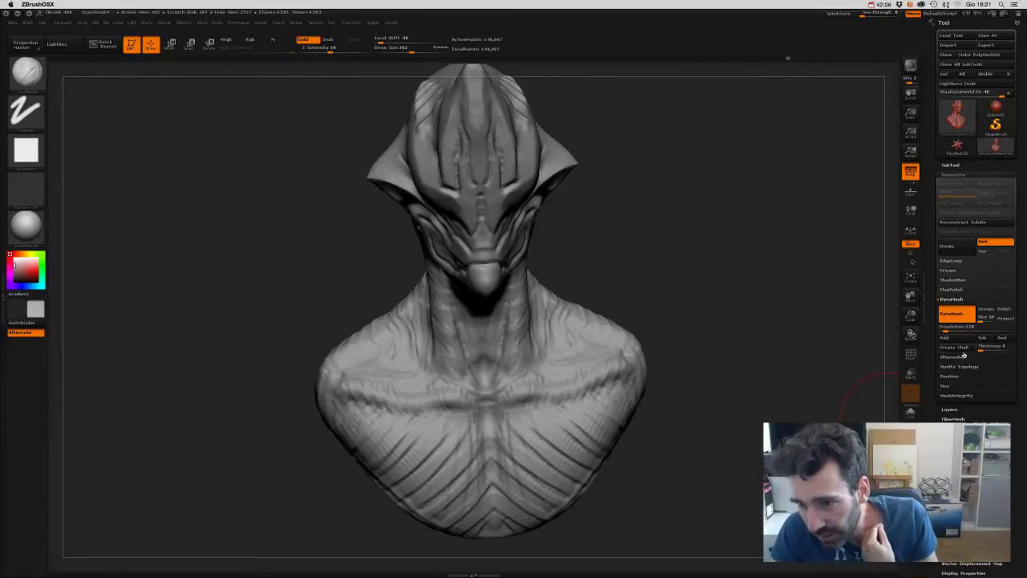
left_click(952, 290)
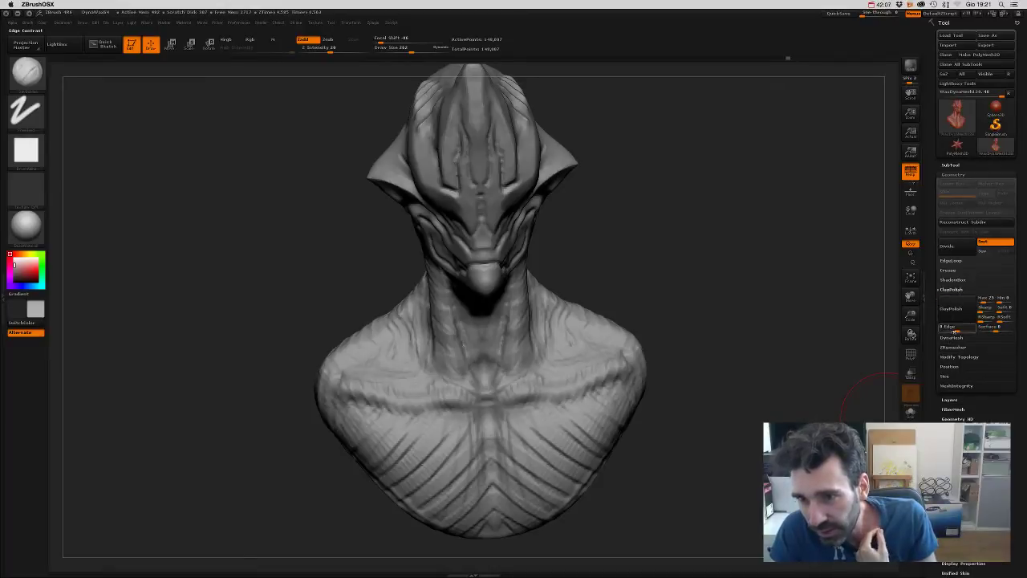
left_click(952, 309)
mouse_move(791, 438)
left_mouse_down()
mouse_move(760, 457)
mouse_move(739, 445)
mouse_move(792, 414)
mouse_move(754, 451)
mouse_move(791, 417)
mouse_move(762, 441)
mouse_move(774, 417)
left_mouse_up()
mouse_move(742, 335)
left_mouse_down()
mouse_move(794, 344)
mouse_move(735, 394)
mouse_move(715, 378)
mouse_move(723, 399)
mouse_move(728, 366)
left_mouse_up()
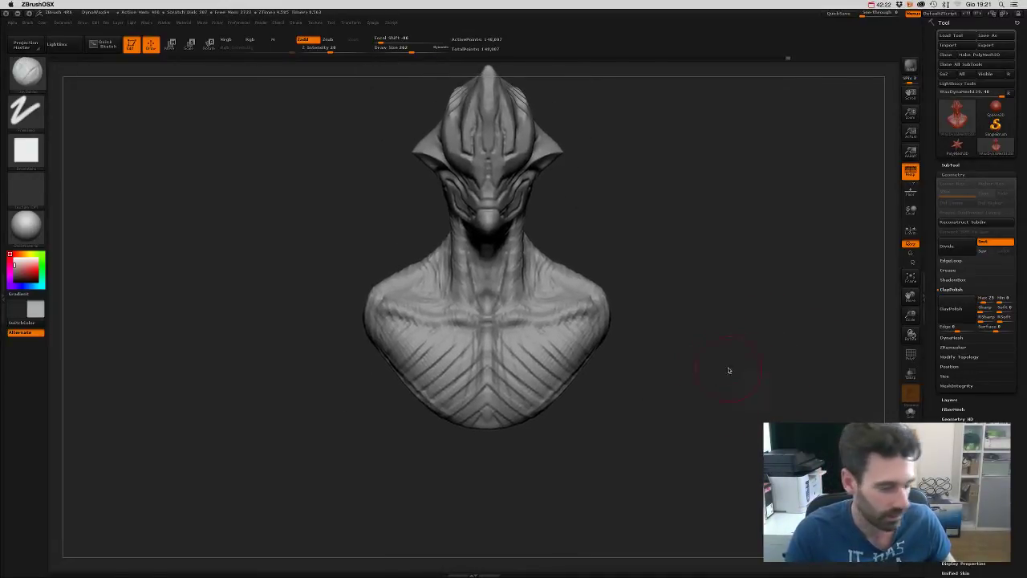
key("b")
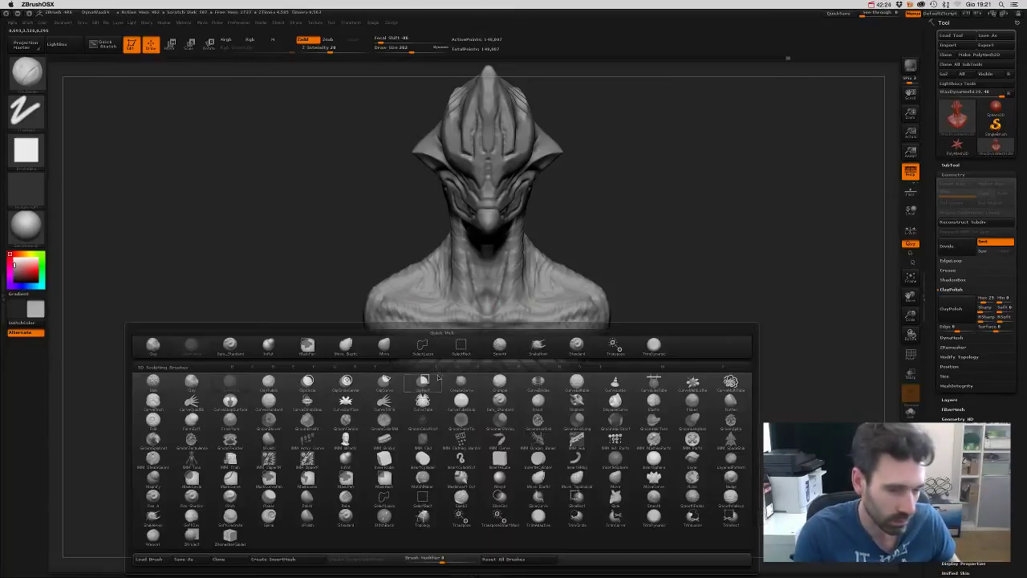
left_click(152, 346)
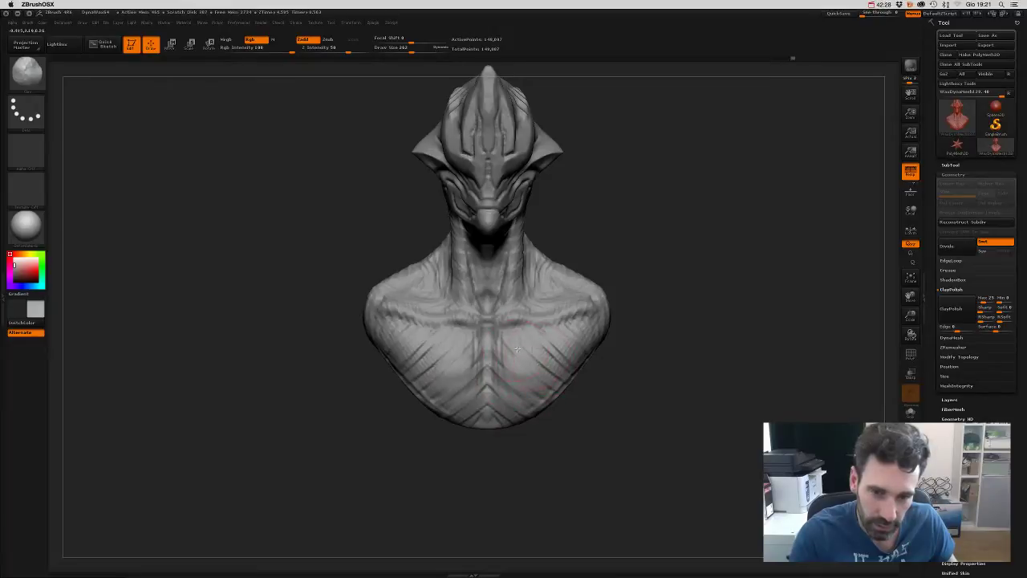
key("b")
key("c")
key("b")
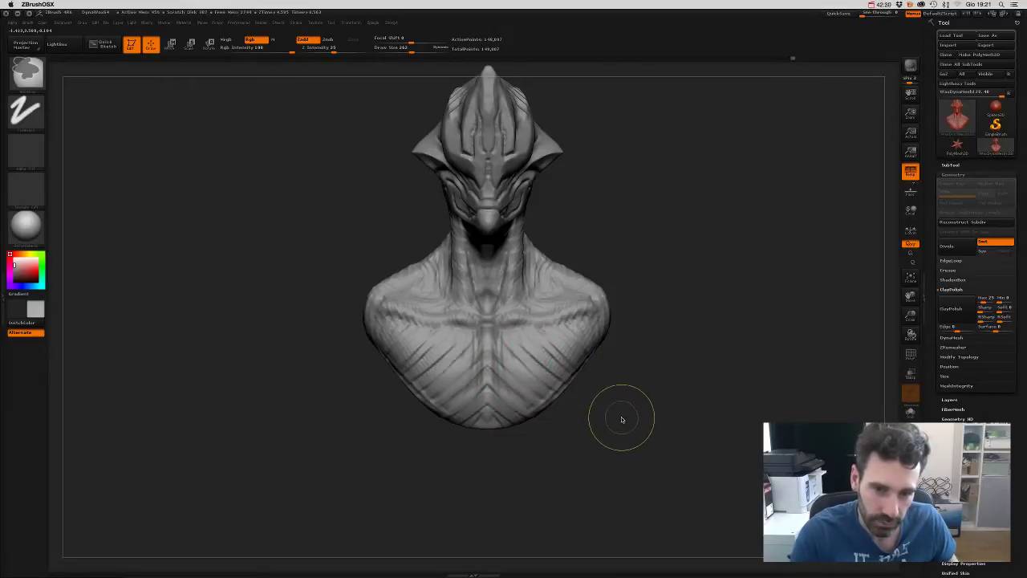
key("b")
key("s")
key("t")
key("s")
mouse_move(626, 416)
left_mouse_down()
mouse_move(634, 402)
mouse_move(544, 339)
left_mouse_up()
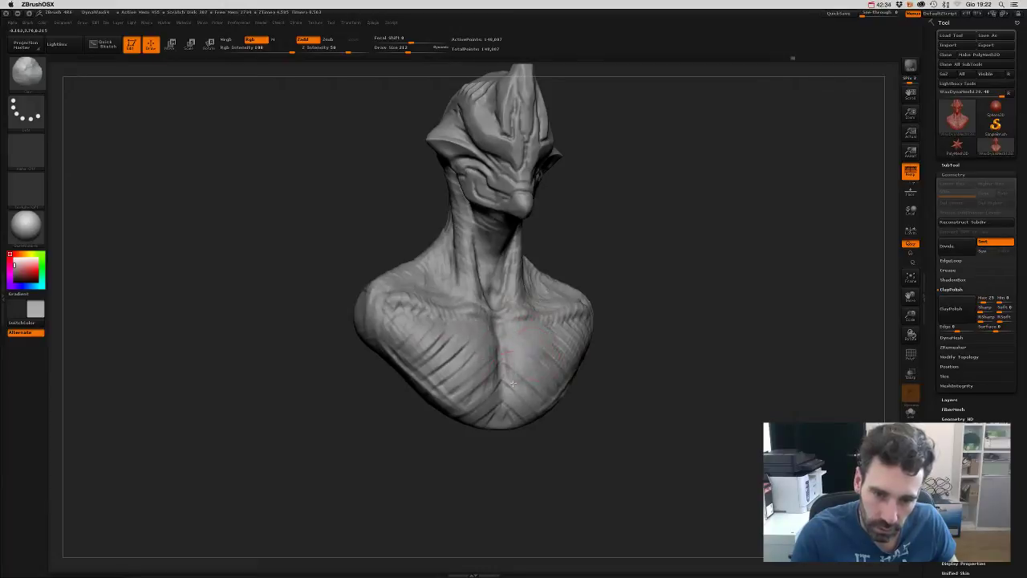
mouse_move(596, 397)
left_mouse_down()
mouse_move(505, 391)
mouse_move(562, 349)
left_mouse_up()
mouse_move(614, 377)
left_mouse_down()
mouse_move(631, 434)
mouse_move(515, 332)
mouse_move(478, 328)
mouse_move(481, 391)
mouse_move(505, 414)
left_mouse_up()
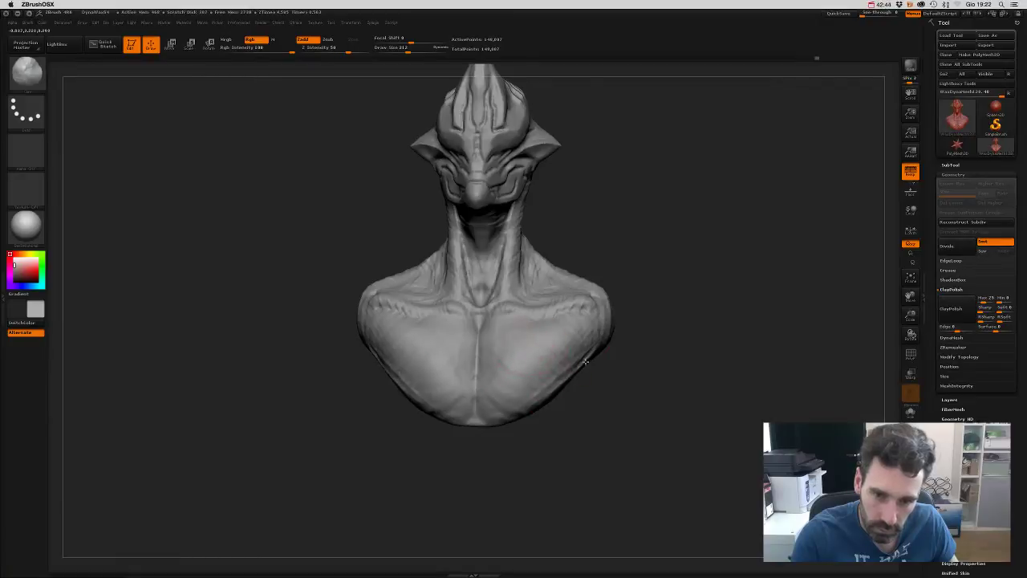
left_click_drag(633, 335, 635, 362)
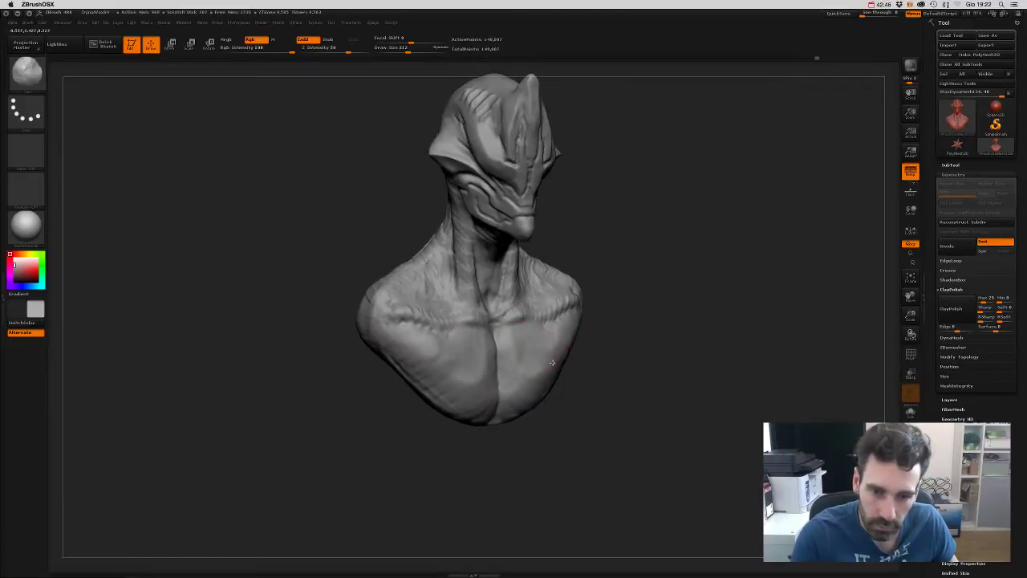
left_click_drag(588, 387, 530, 376, "shift")
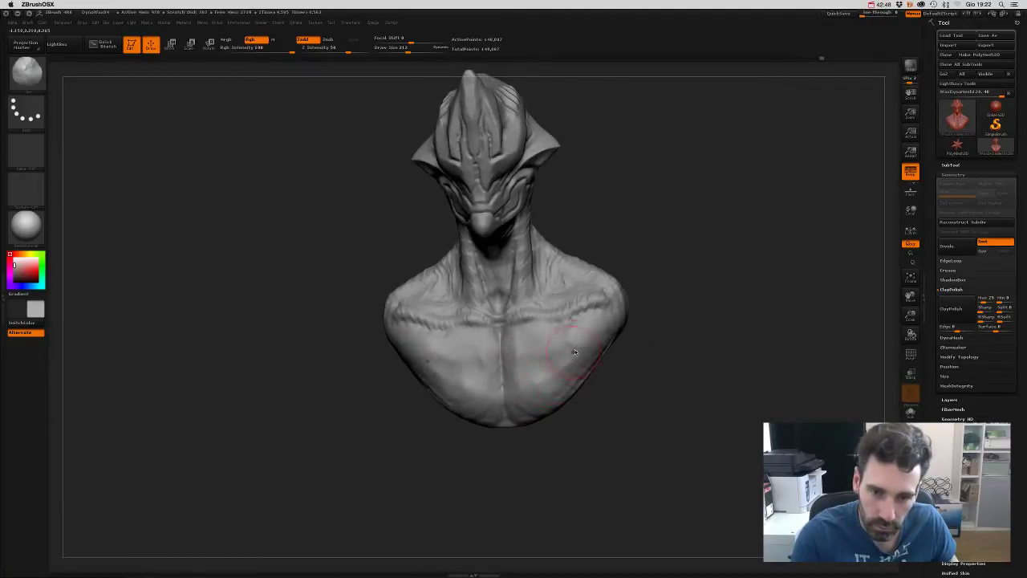
left_click_drag(622, 373, 518, 345)
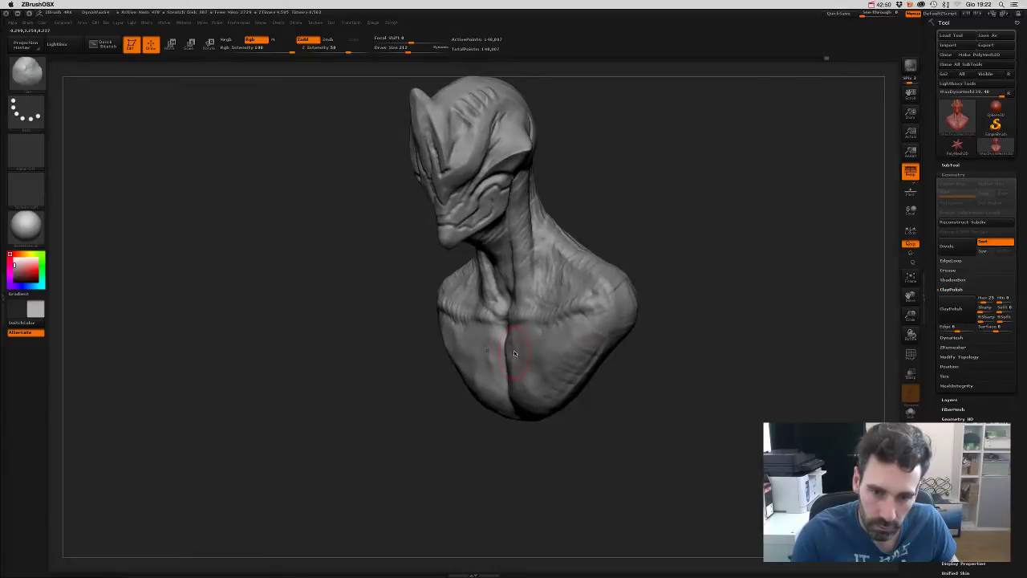
mouse_move(606, 405)
left_mouse_down()
mouse_move(516, 329)
mouse_move(425, 333)
left_mouse_up()
mouse_move(552, 356)
left_mouse_down()
mouse_move(626, 390)
mouse_move(621, 374)
mouse_move(552, 353)
mouse_move(584, 337)
left_mouse_up()
key("s")
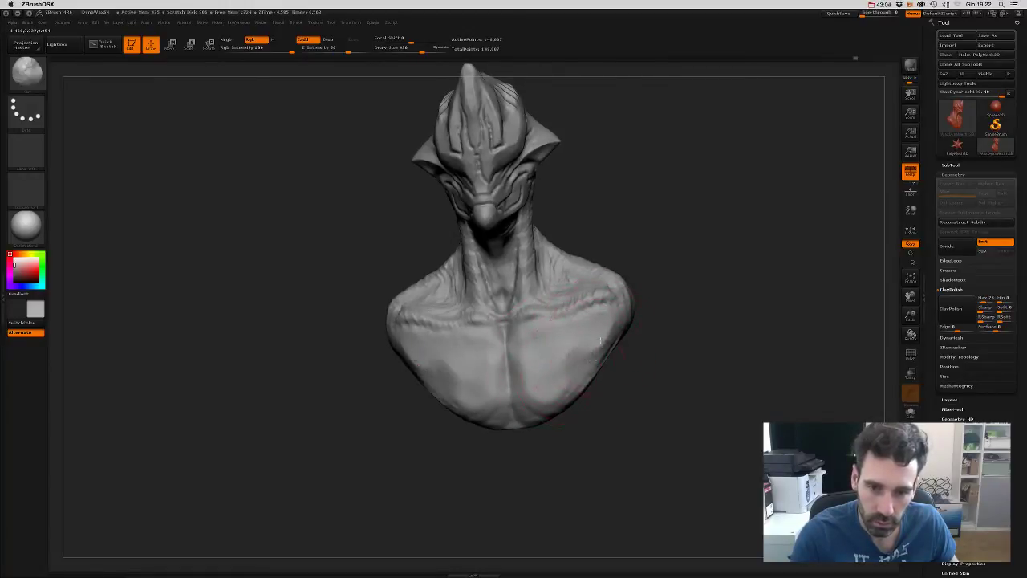
left_click_drag(642, 381, 619, 351)
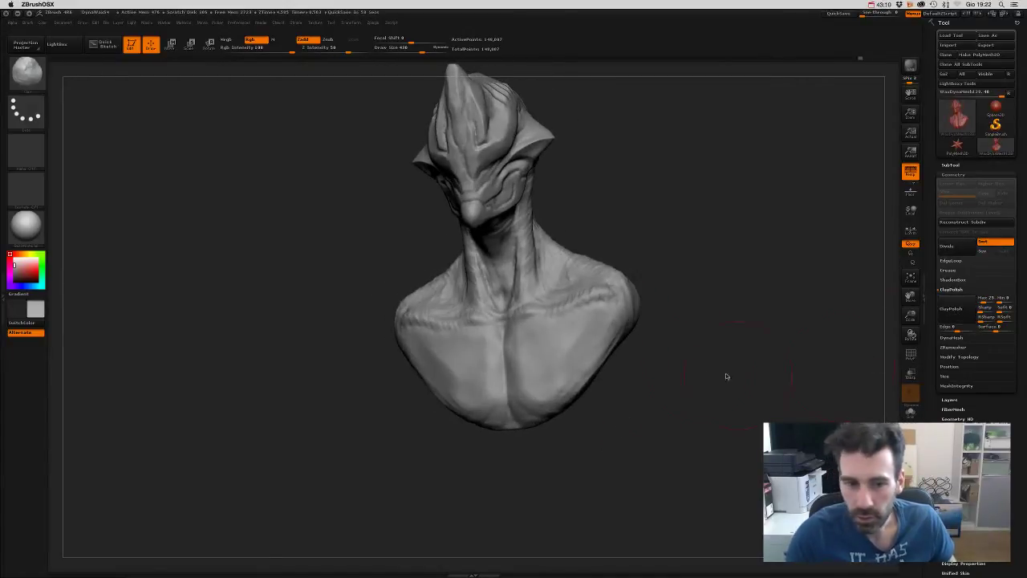
mouse_move(725, 377)
left_mouse_down()
mouse_move(699, 386)
mouse_move(690, 341)
mouse_move(714, 329)
mouse_move(674, 275)
mouse_move(651, 387)
mouse_move(498, 431)
left_mouse_up()
key("s")
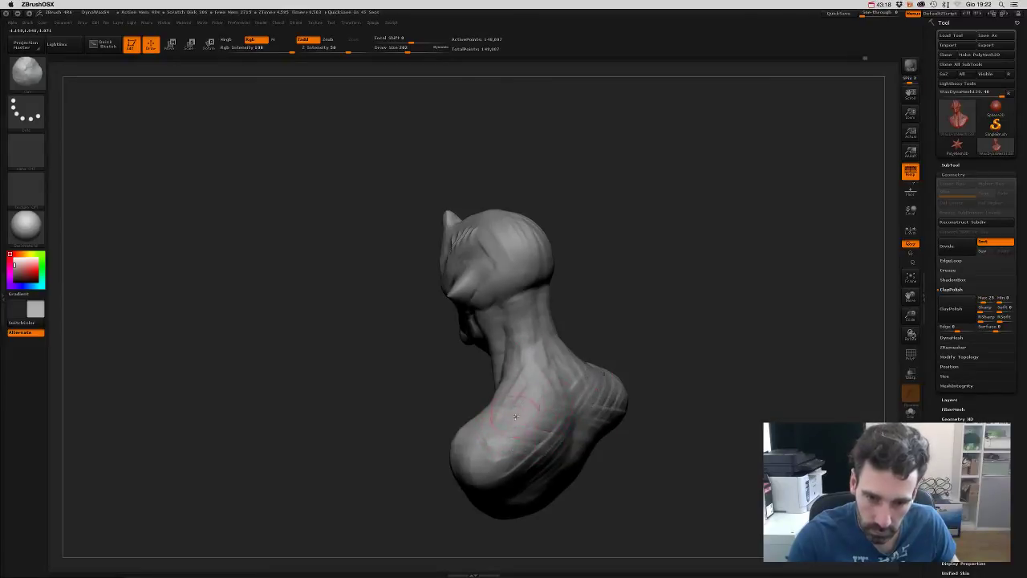
key("ctrl")
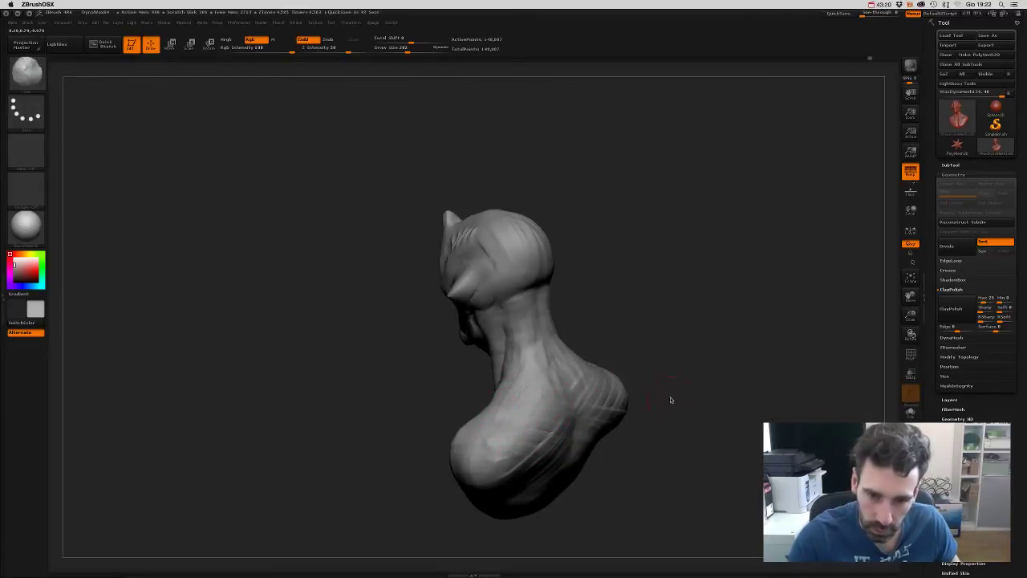
key("ctrl")
mouse_move(712, 383)
left_mouse_down()
mouse_move(750, 358)
mouse_move(739, 376)
mouse_move(695, 392)
mouse_move(728, 358)
mouse_move(711, 341)
mouse_move(704, 361)
mouse_move(720, 329)
mouse_move(699, 342)
mouse_move(715, 348)
mouse_move(742, 329)
left_mouse_up()
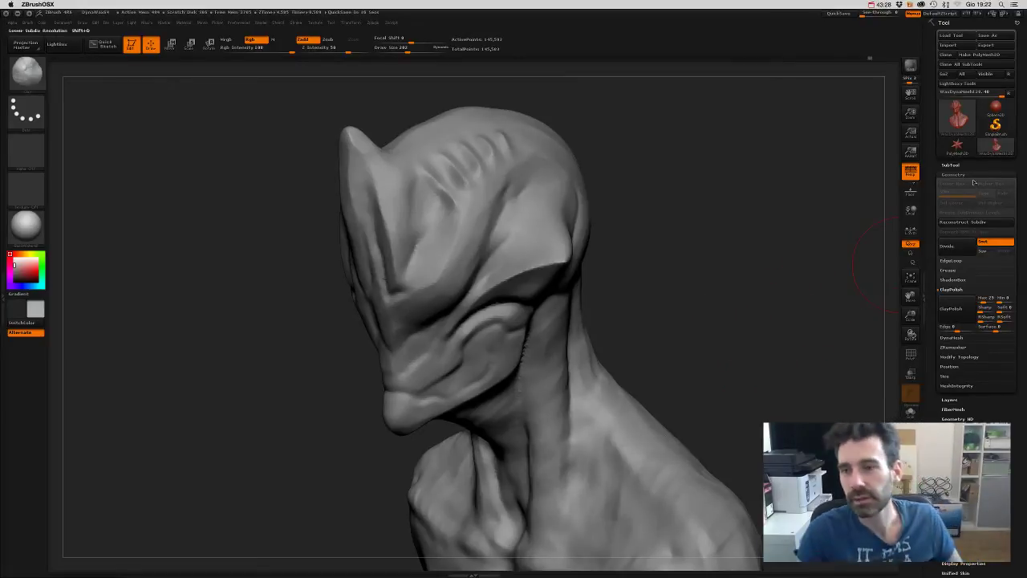
- Show the SubTool list and turn on PolyF to display the red wireframe
left_click(950, 166)
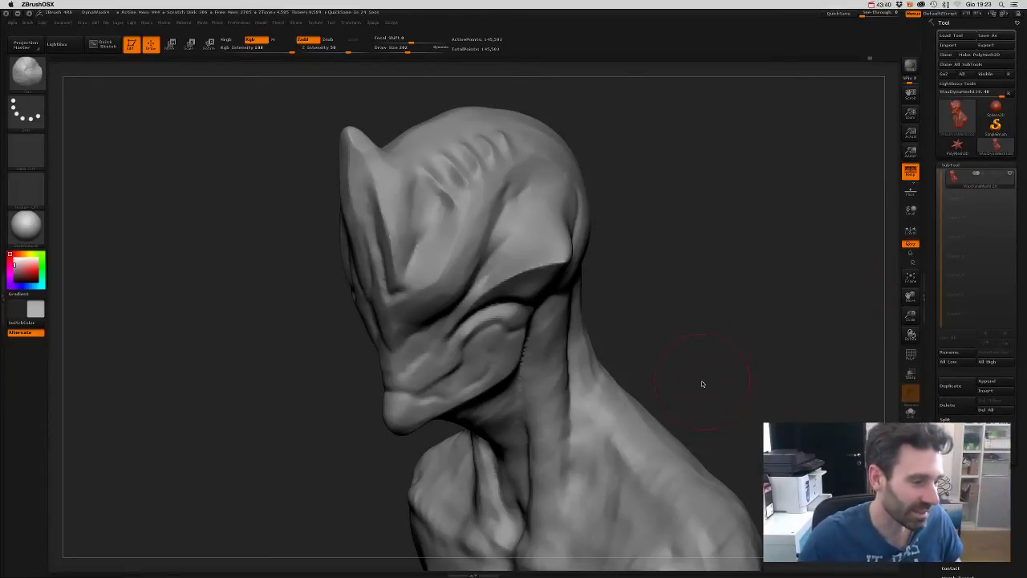
left_click_drag(690, 354, 747, 347, "shift")
key("f")
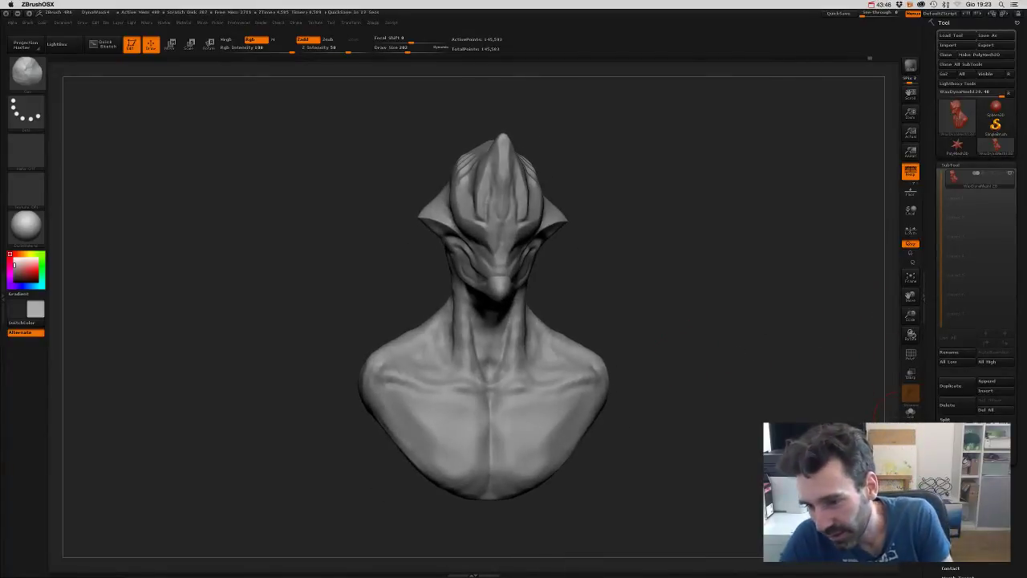
scroll(977, 241, "down", 5)
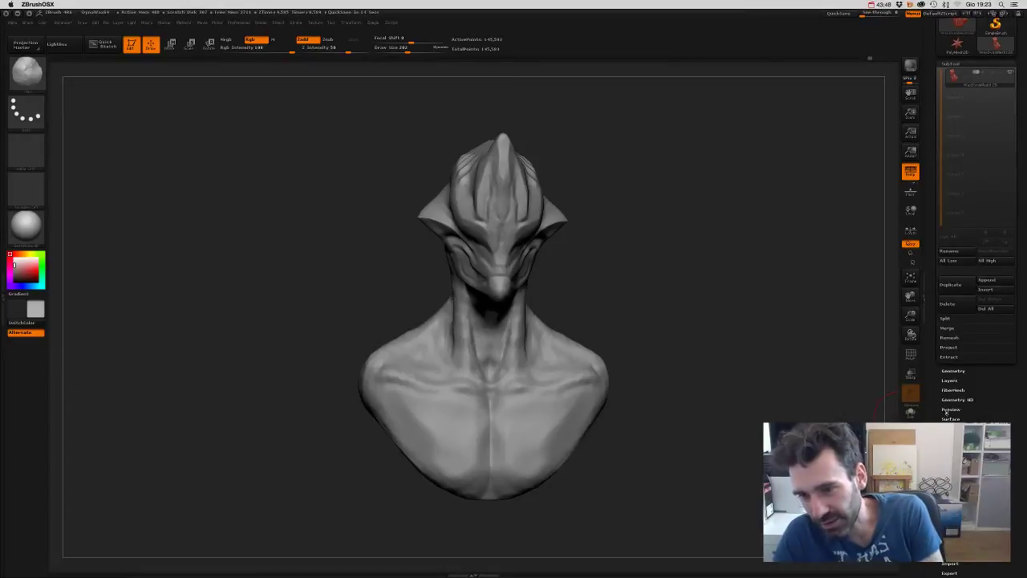
left_click(953, 371)
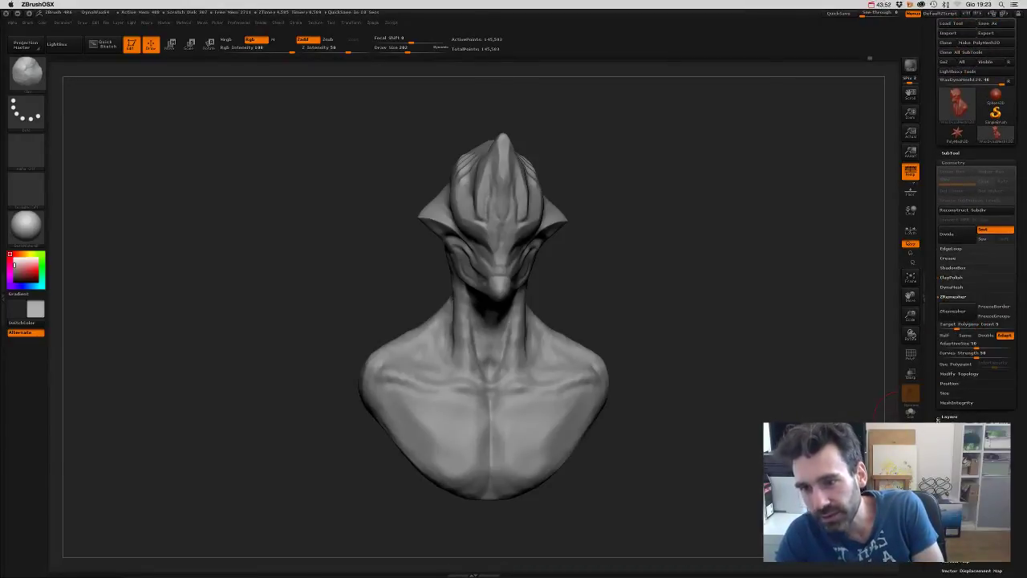
mouse_move(800, 394)
left_mouse_down()
mouse_move(779, 415)
mouse_move(811, 433)
left_mouse_up()
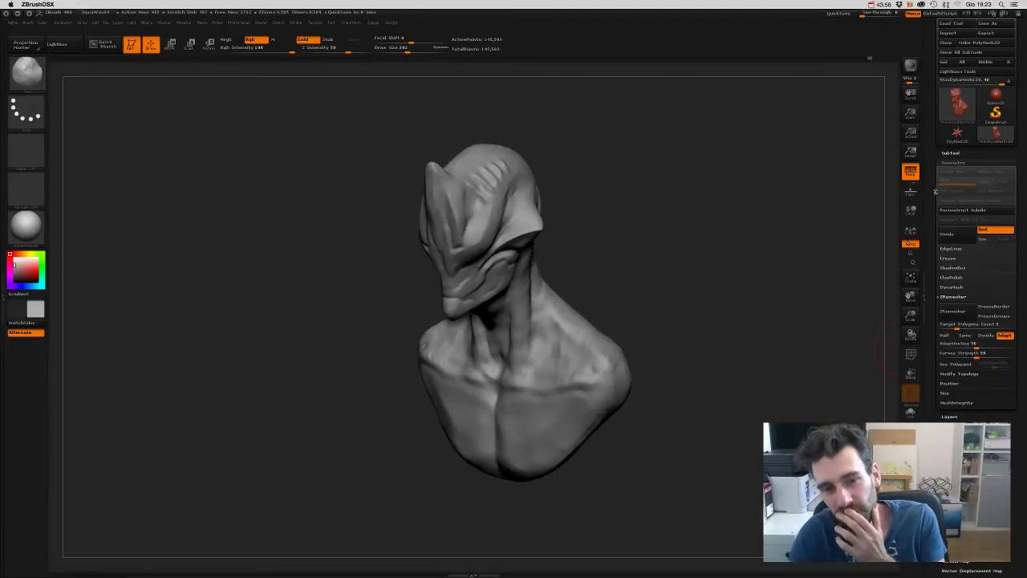
left_click(951, 153)
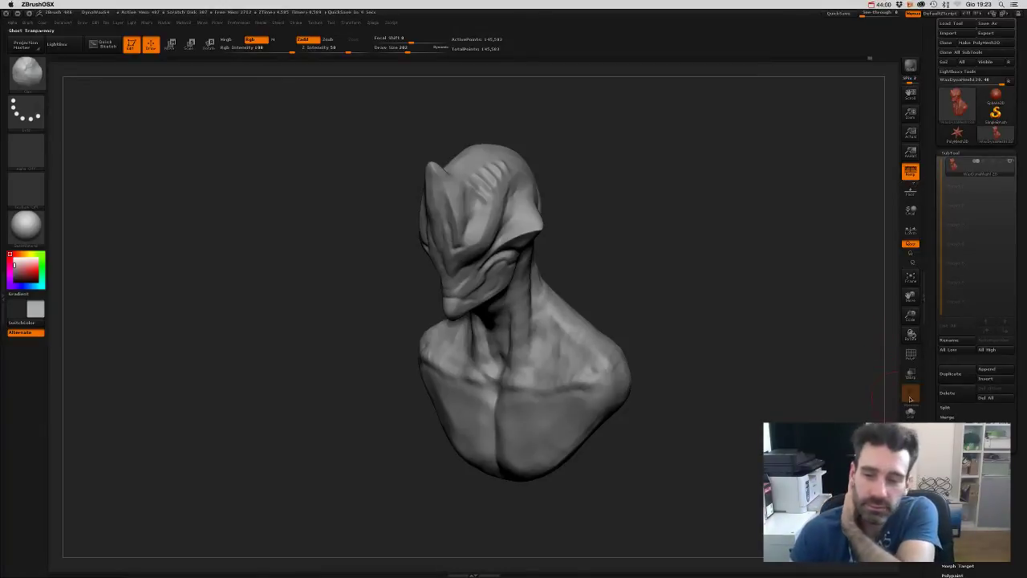
left_click(910, 354)
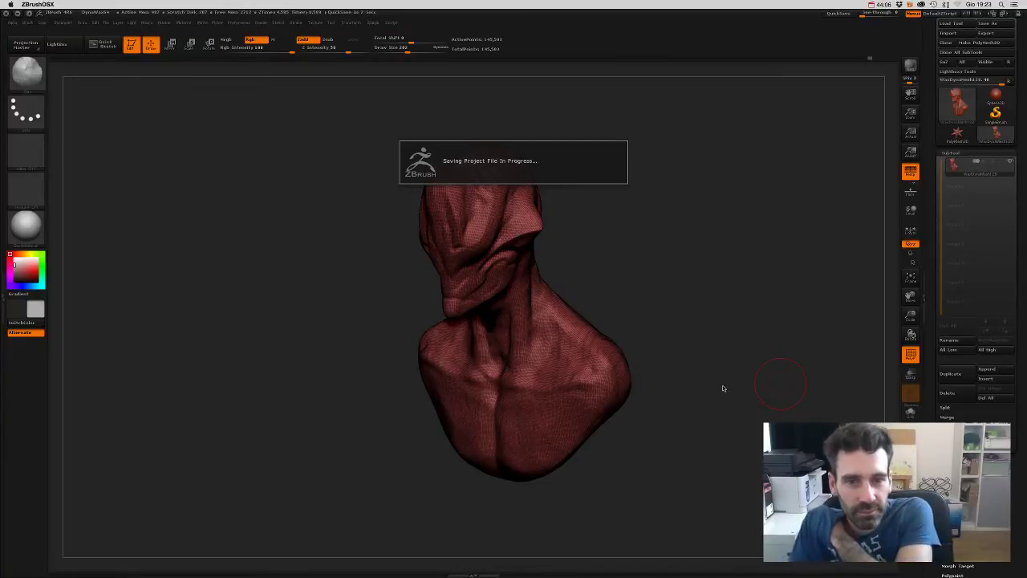
- Duplicate the bust subtool and rename the copy 'Original'
mouse_move(725, 340)
left_mouse_down()
mouse_move(757, 324)
mouse_move(746, 305)
mouse_move(803, 289)
left_mouse_up()
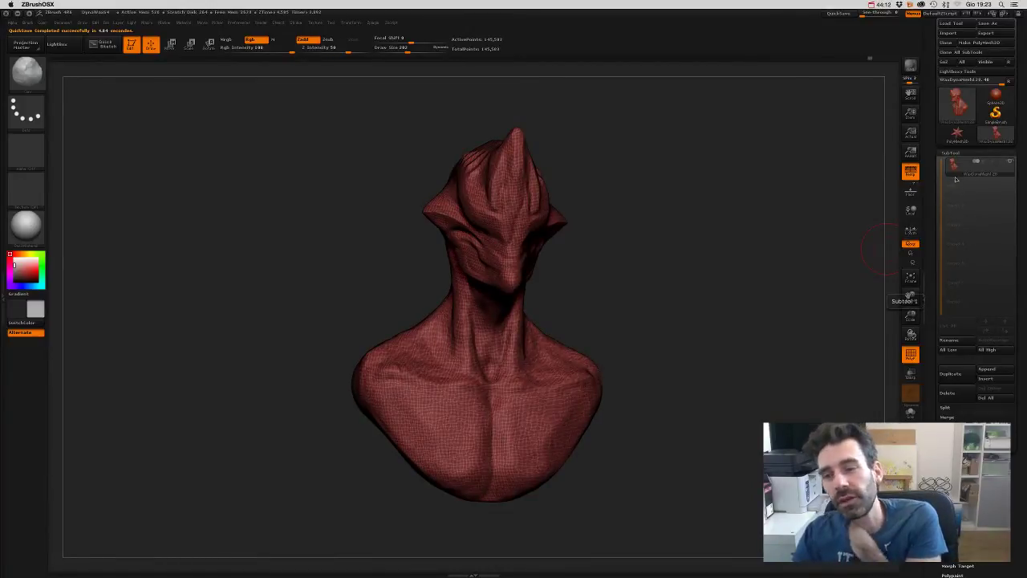
mouse_move(963, 177)
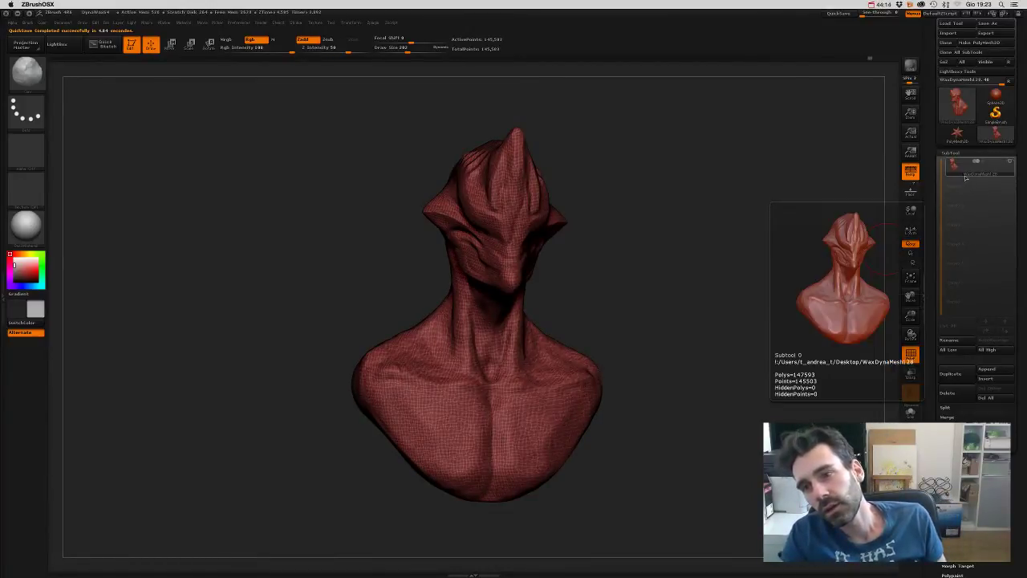
left_click(950, 374)
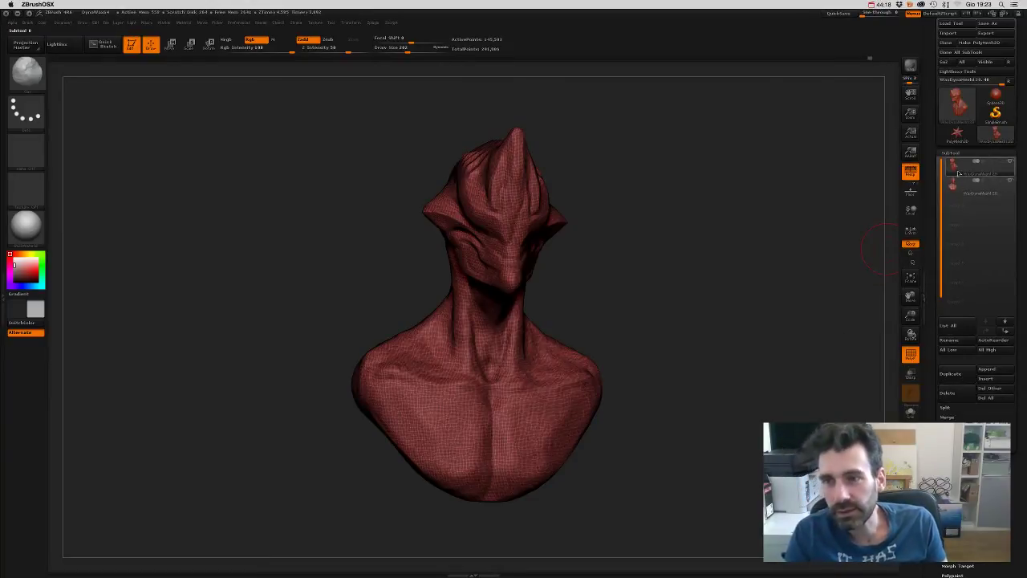
left_click(973, 194)
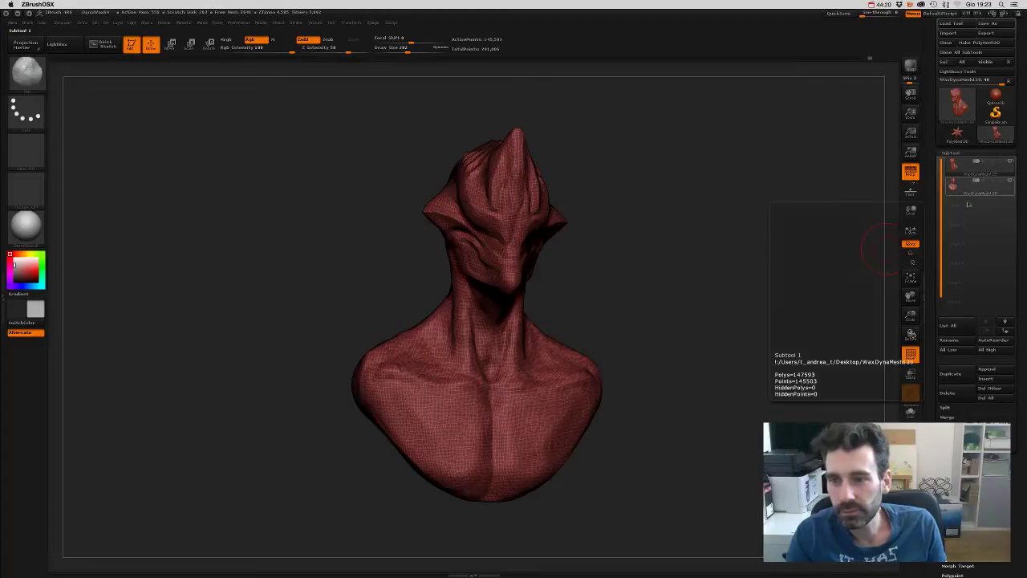
left_click(950, 339)
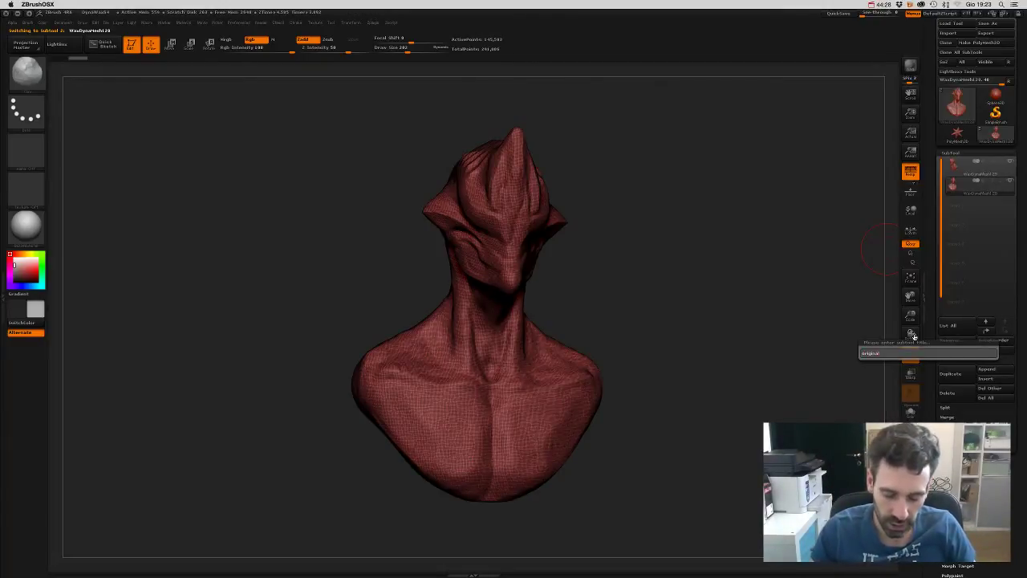
key("Return")
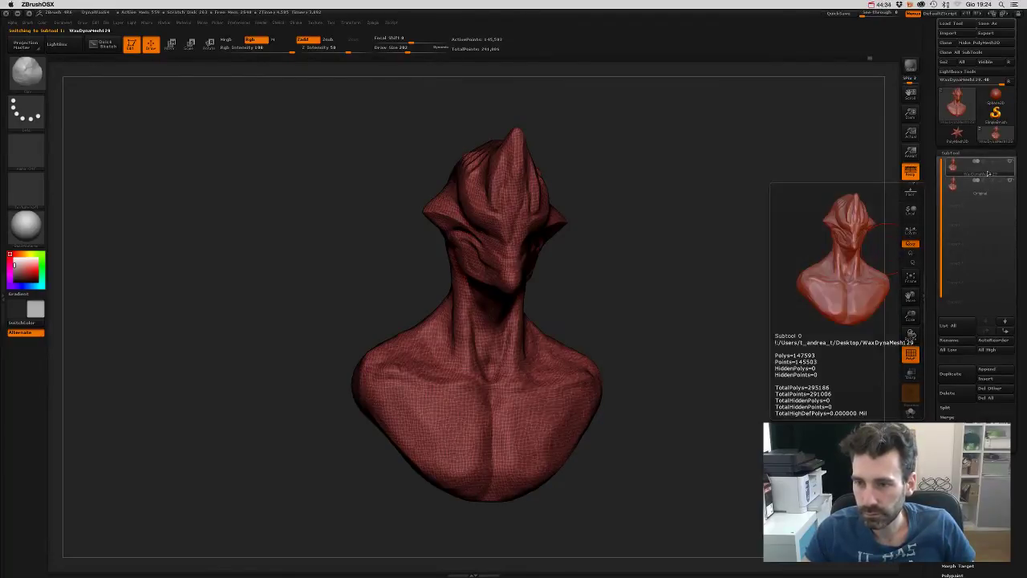
- Rename the first subtool 'Zremesh'
left_click(957, 341)
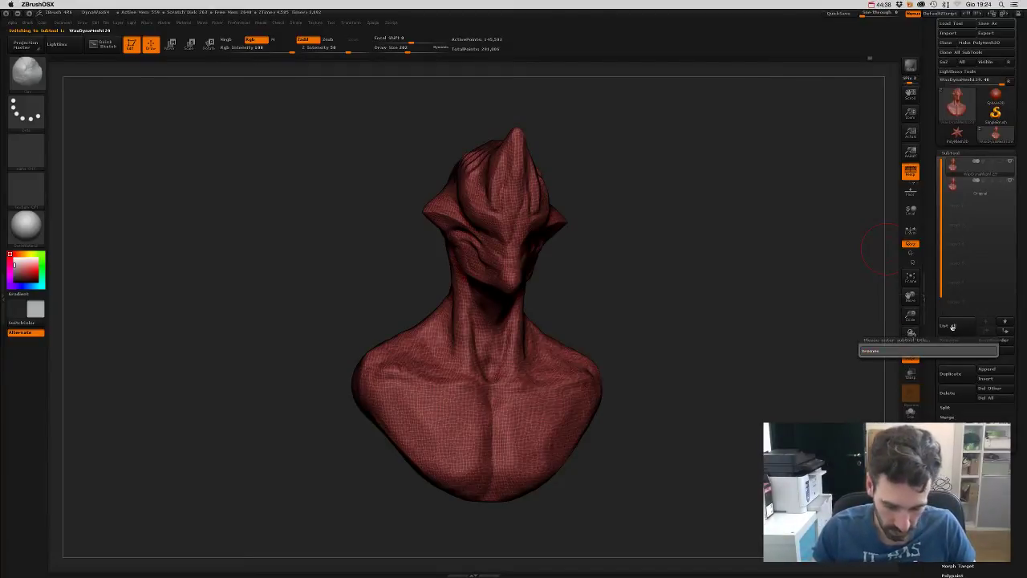
type("bremesh")
key("Return")
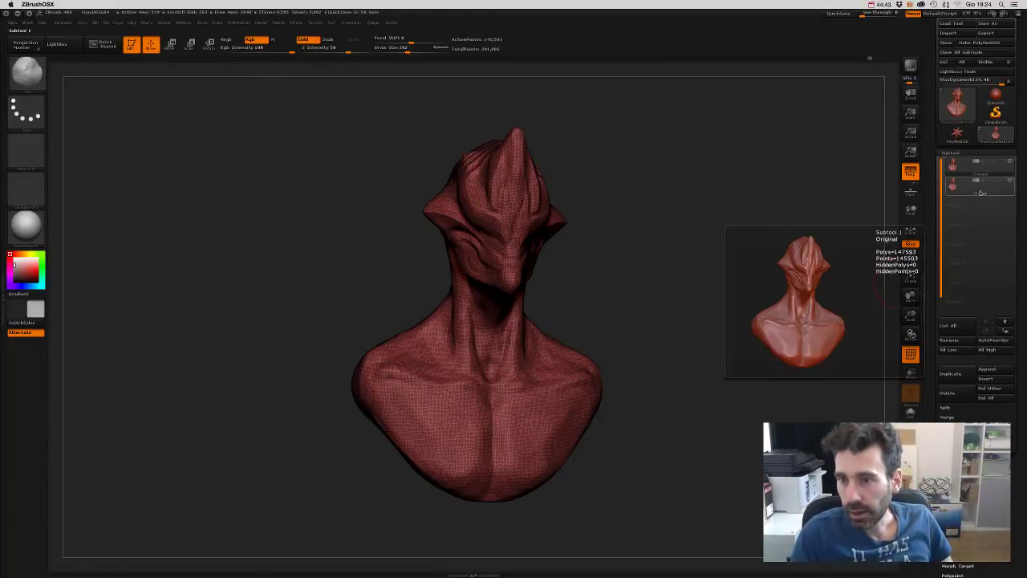
- Switch subtools and turn off the PolyF wireframe overlay
key("Down")
left_click_drag(944, 257, 946, 178)
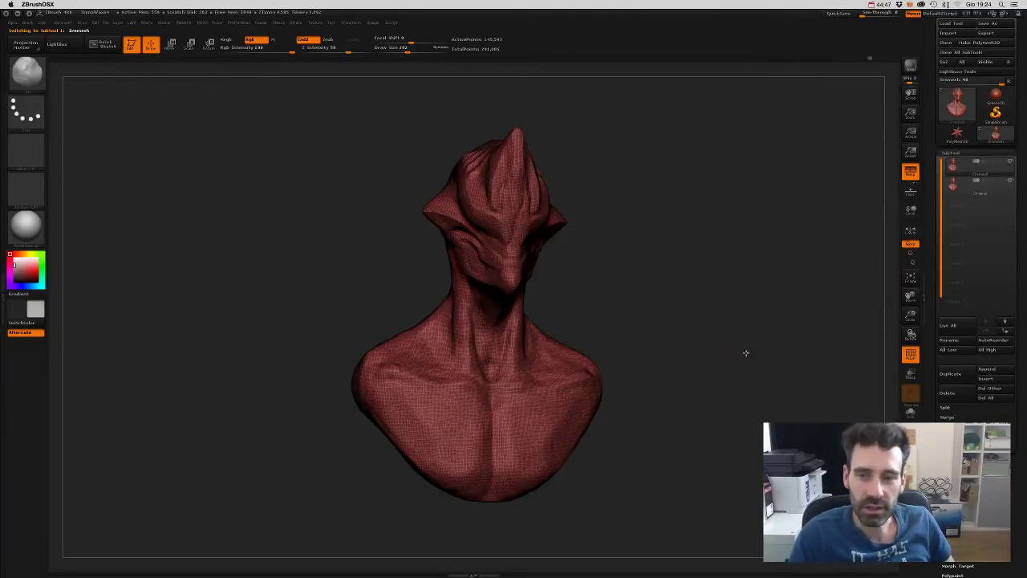
left_click_drag(746, 354, 745, 369)
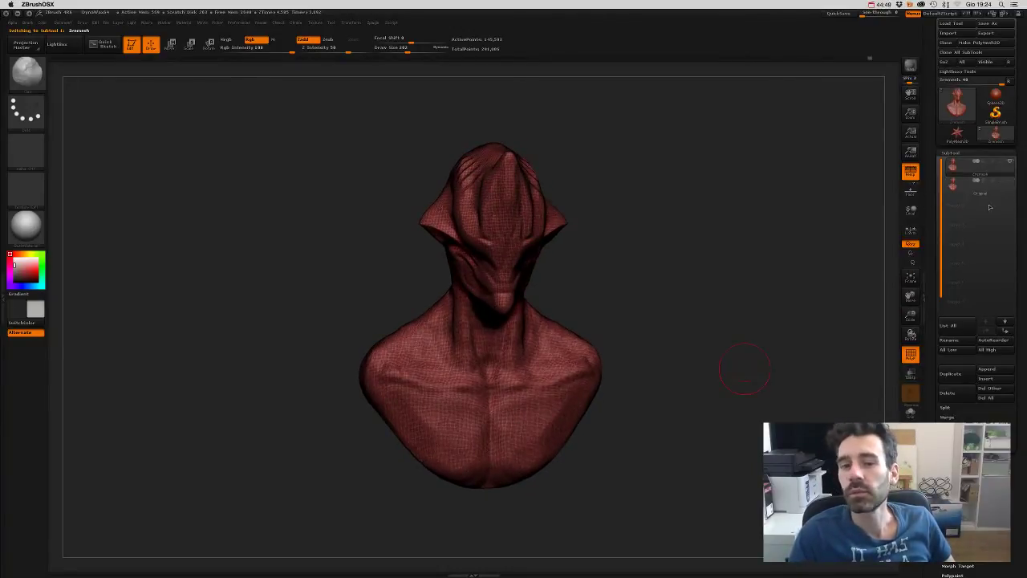
left_click(911, 358)
mouse_move(771, 369)
left_mouse_down()
mouse_move(753, 374)
mouse_move(744, 401)
left_mouse_up()
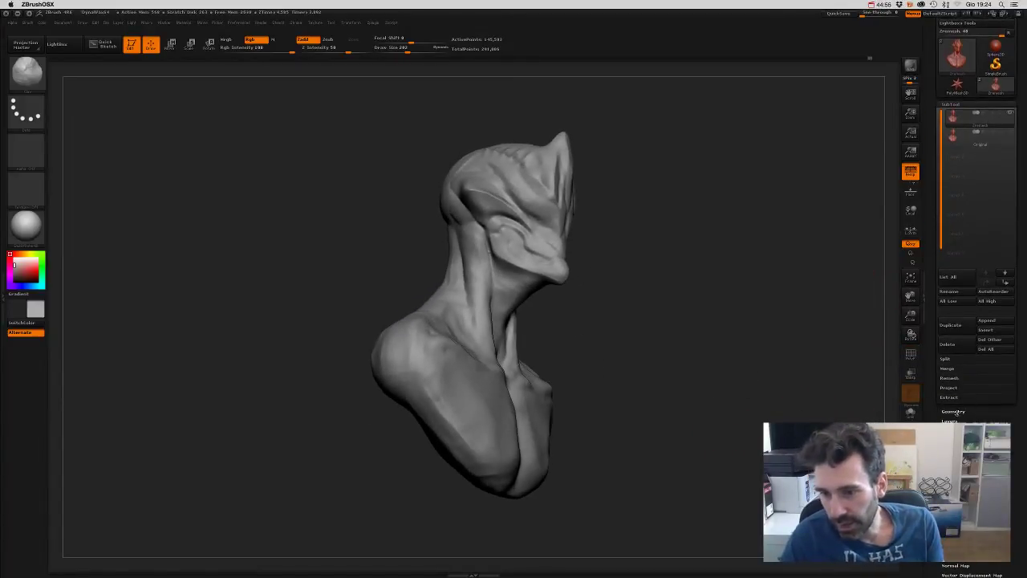
- Run ZRemesher on the Zremesh subtool, giving a faceted ~5,774-point bust
left_click(957, 413)
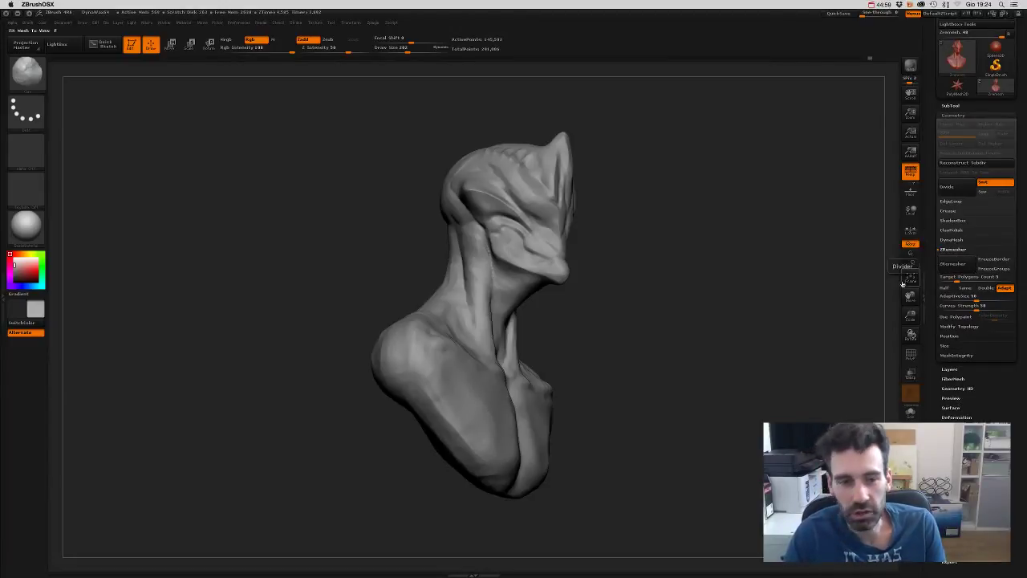
left_click(952, 264)
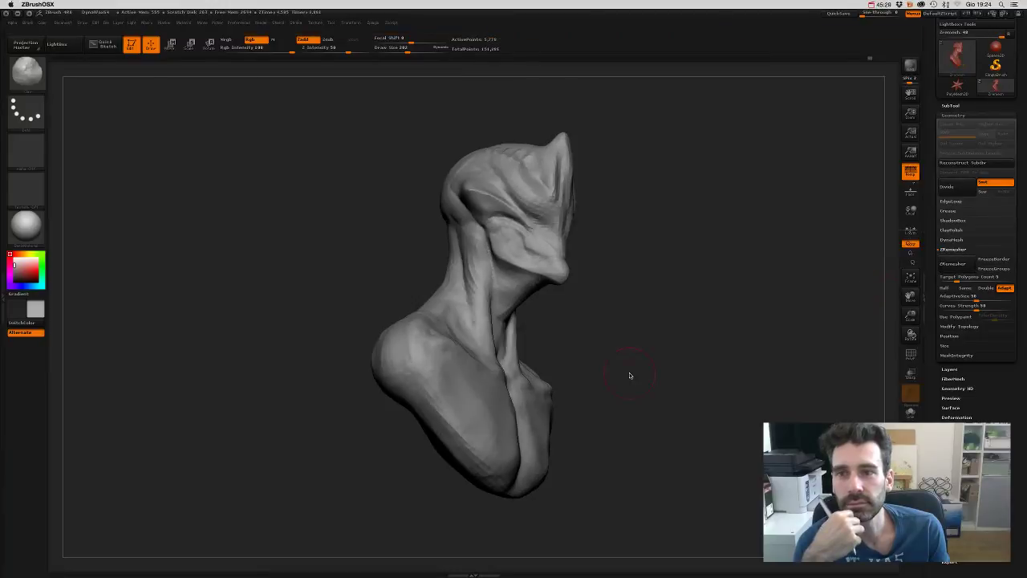
mouse_move(635, 280)
left_mouse_down()
mouse_move(622, 298)
mouse_move(585, 308)
mouse_move(647, 236)
mouse_move(663, 259)
mouse_move(635, 270)
left_mouse_up()
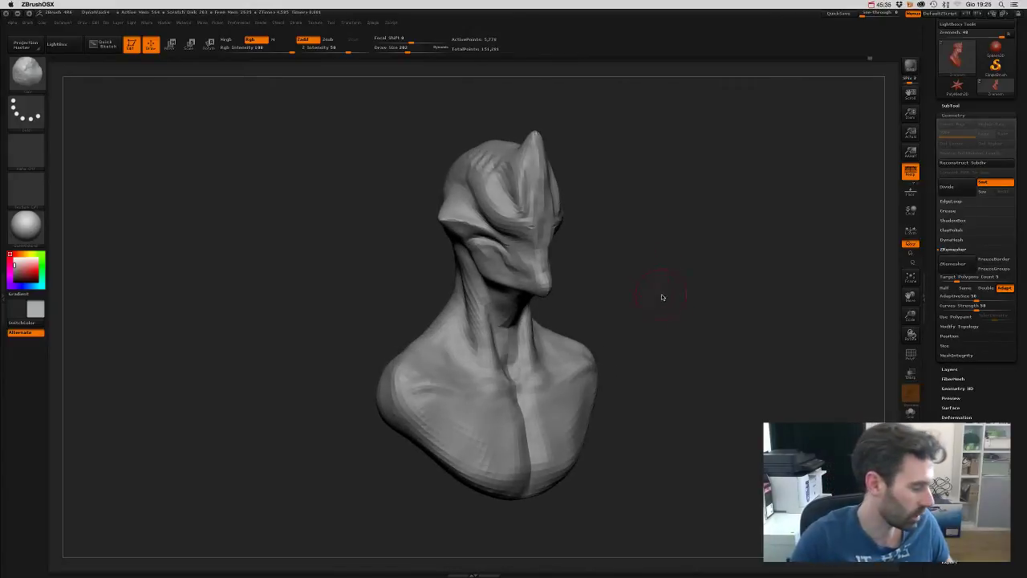
key("shift+d")
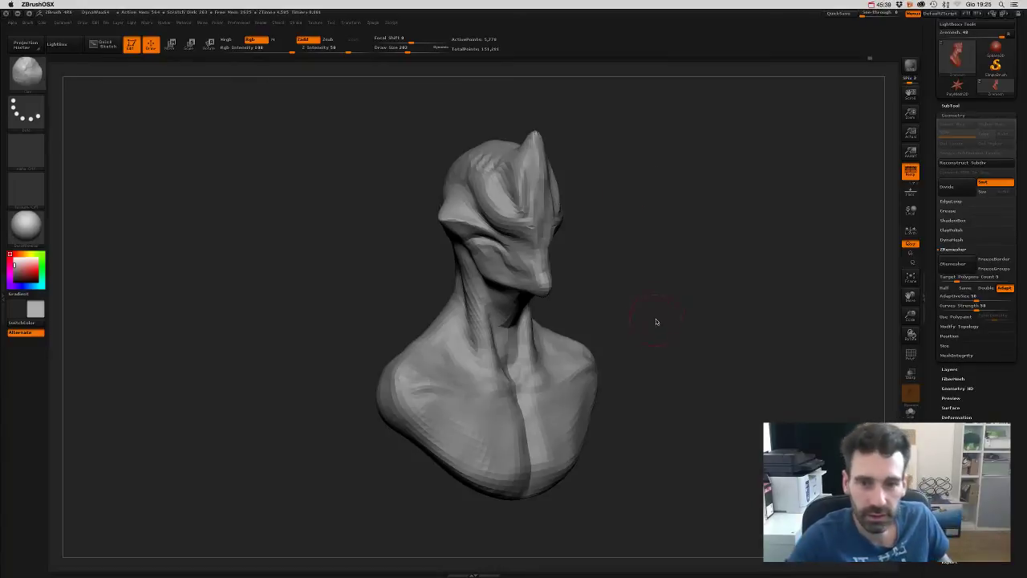
mouse_move(658, 321)
left_mouse_down()
mouse_move(670, 271)
mouse_move(691, 327)
mouse_move(714, 310)
mouse_move(681, 316)
mouse_move(704, 286)
left_mouse_up()
key("f")
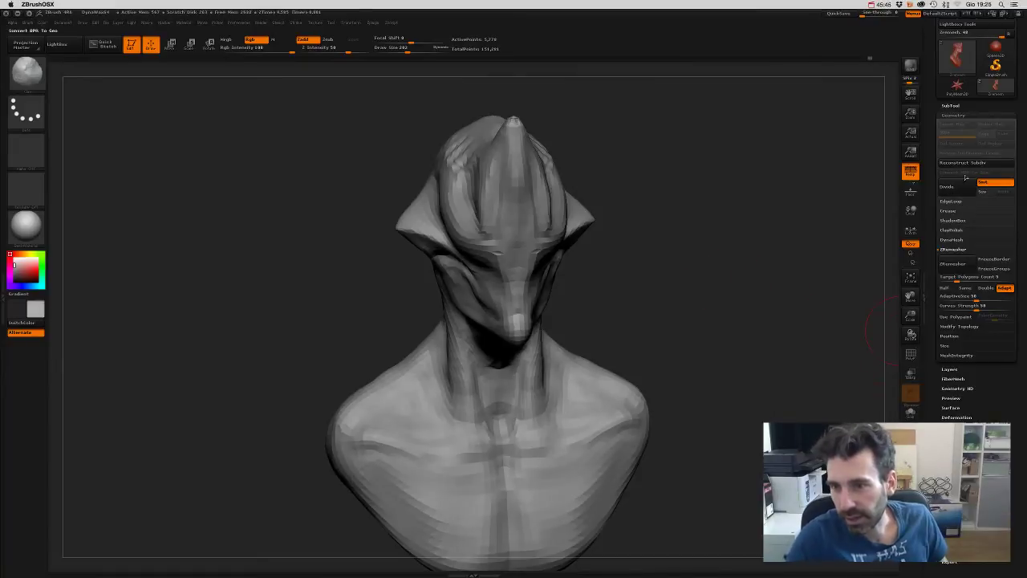
- Project the Original sculpt's detail onto the remeshed bust with ProjectAll
left_click(950, 105)
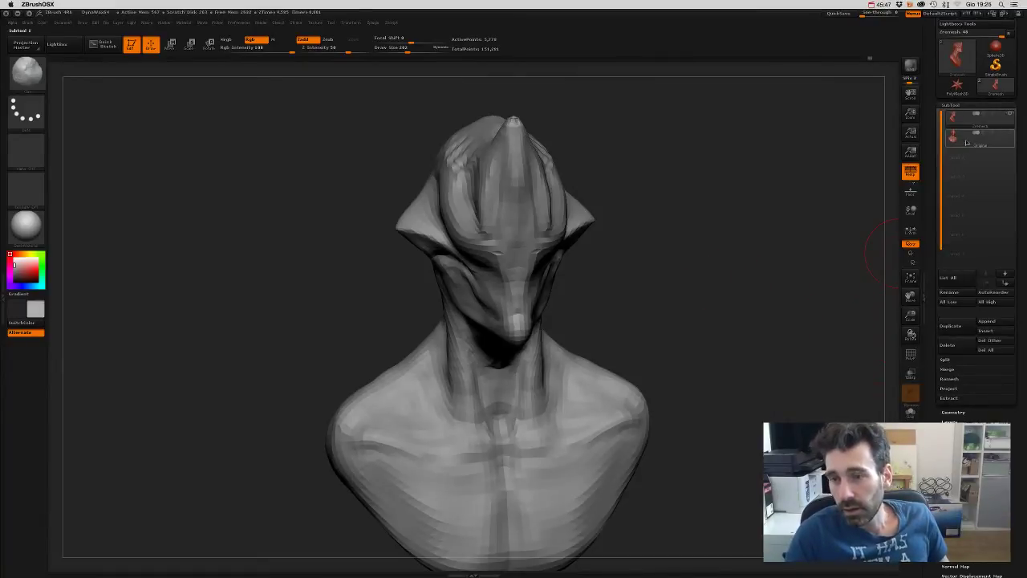
left_click(1008, 130)
mouse_move(773, 358)
left_mouse_down()
mouse_move(780, 289)
mouse_move(796, 309)
mouse_move(777, 324)
mouse_move(786, 322)
left_mouse_up()
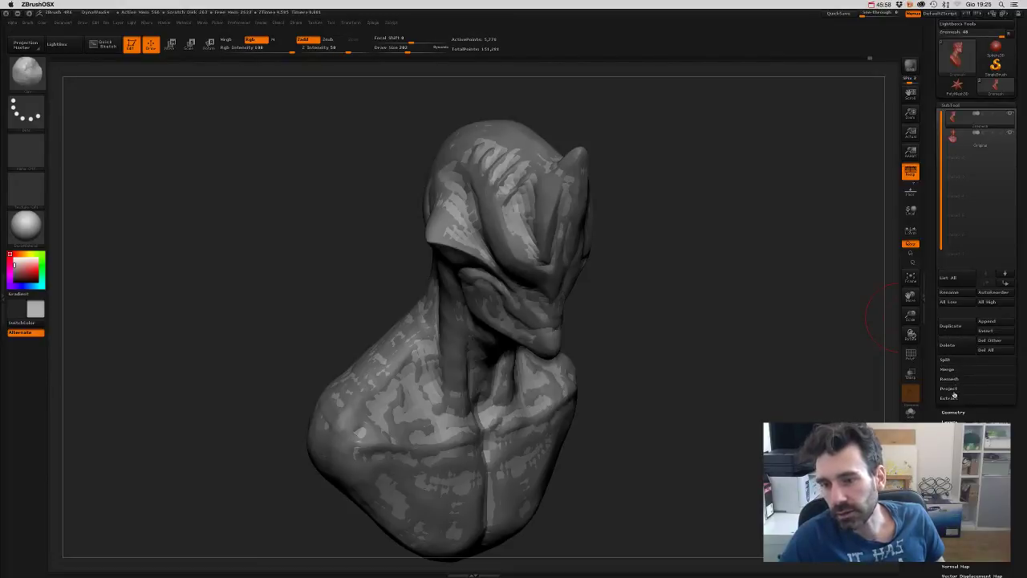
left_click(950, 389)
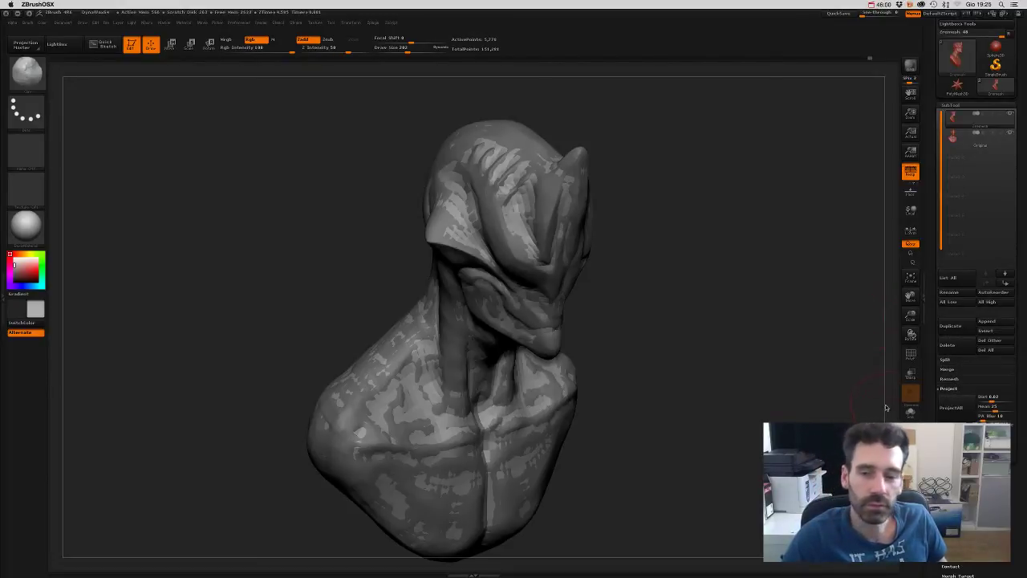
left_click(955, 409)
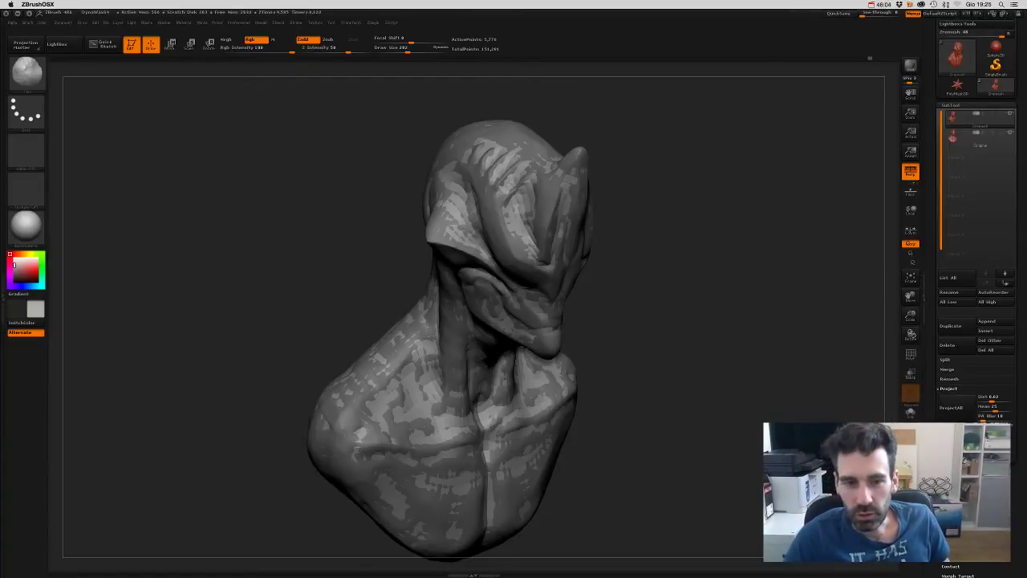
- Check each subtool in the SubTool list and switch sculpting brushes by shortcut
left_click(967, 138)
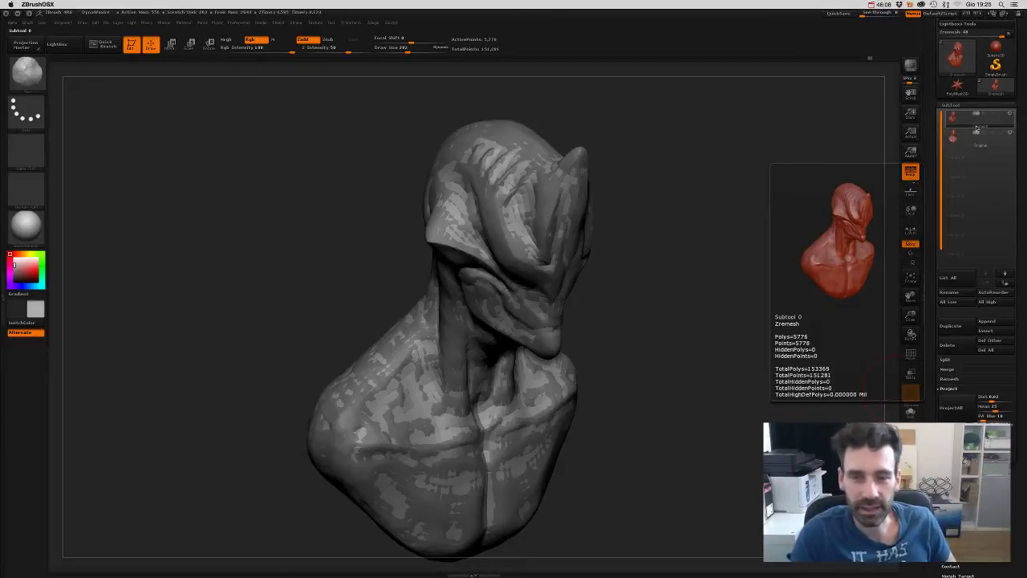
left_click(967, 148)
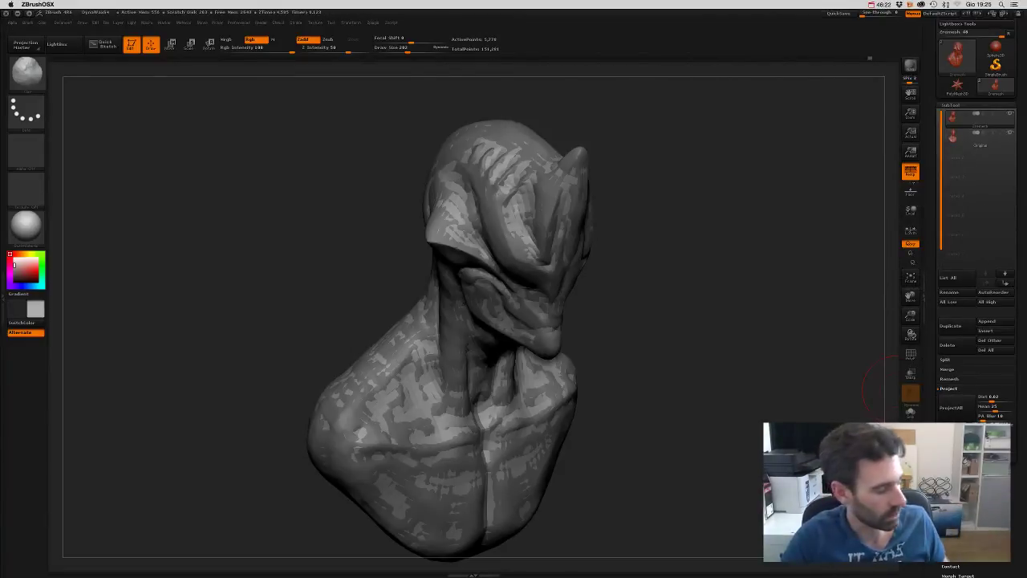
key("b")
key("c")
key("b")
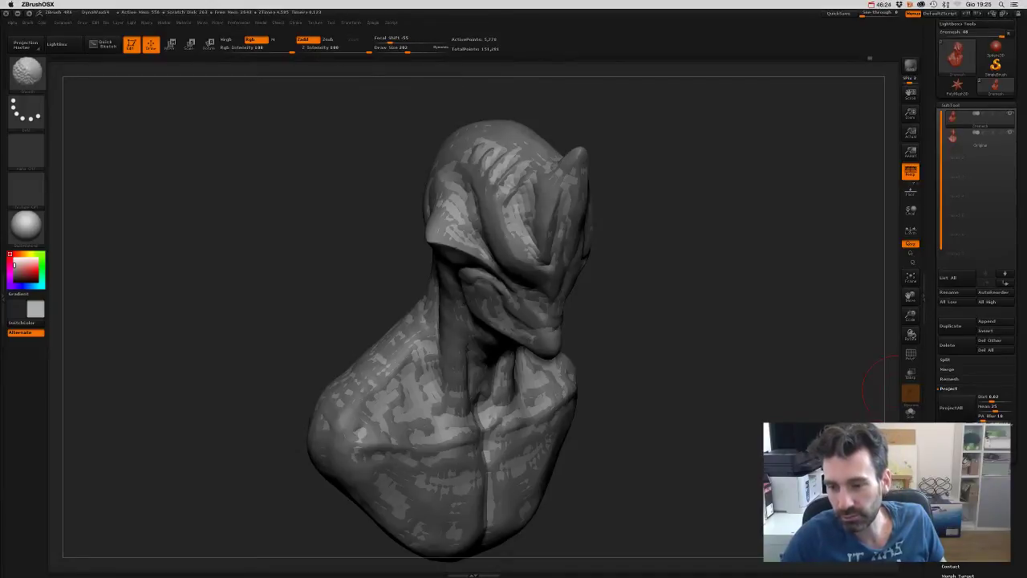
scroll(1013, 481, "down", 5)
key("b")
key("s")
key("t")
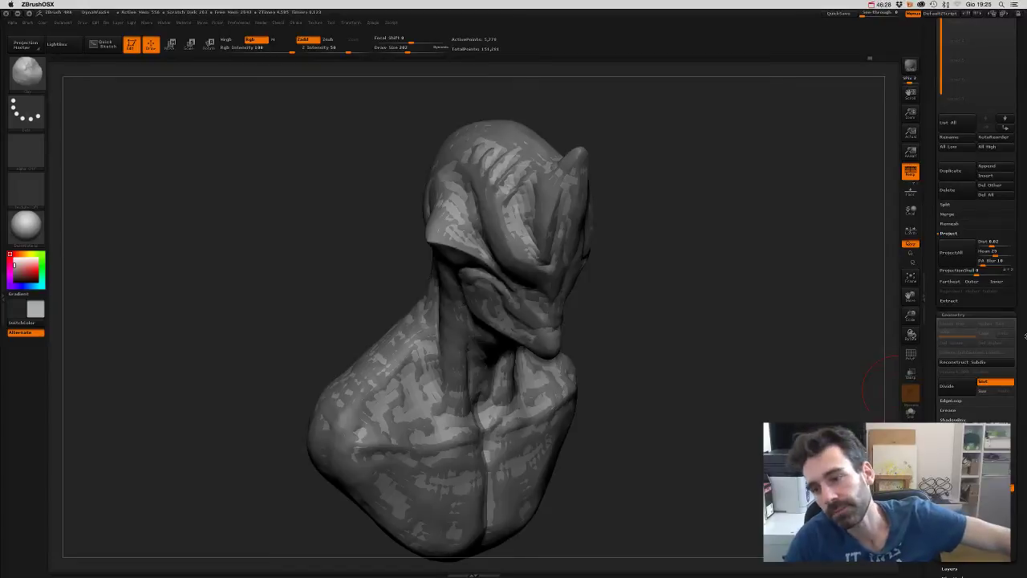
scroll(1021, 354, "up", 1)
scroll(1020, 354, "up", 4)
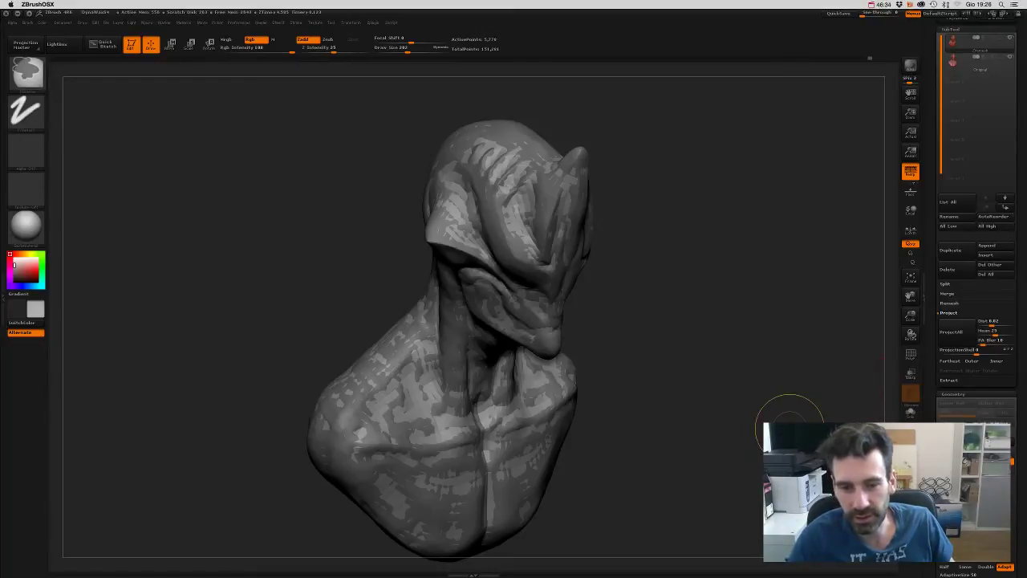
- Subdivide the remeshed bust once, show PolyF, and ProjectAll the original detail
key("ctrl+d")
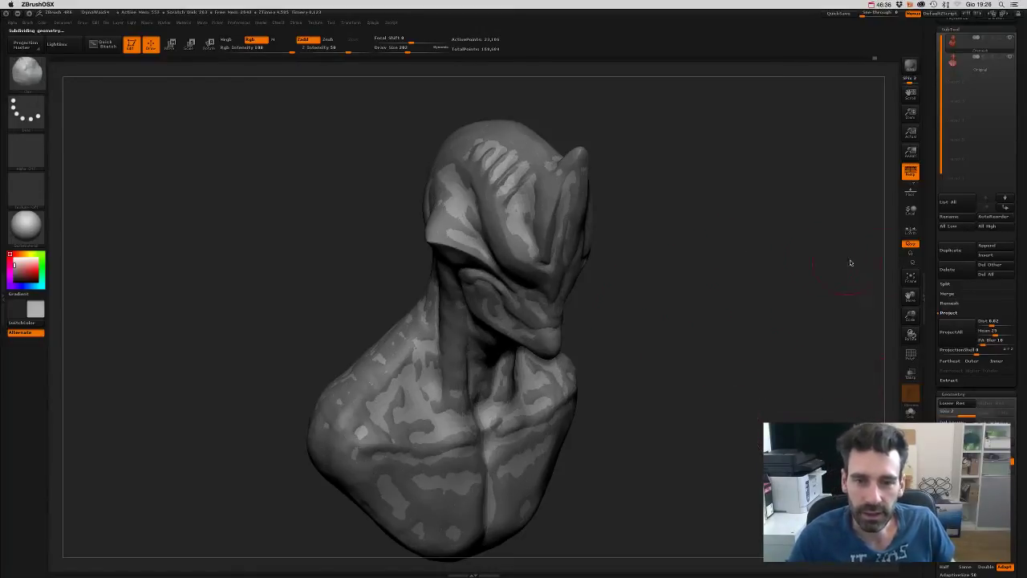
left_click(911, 354)
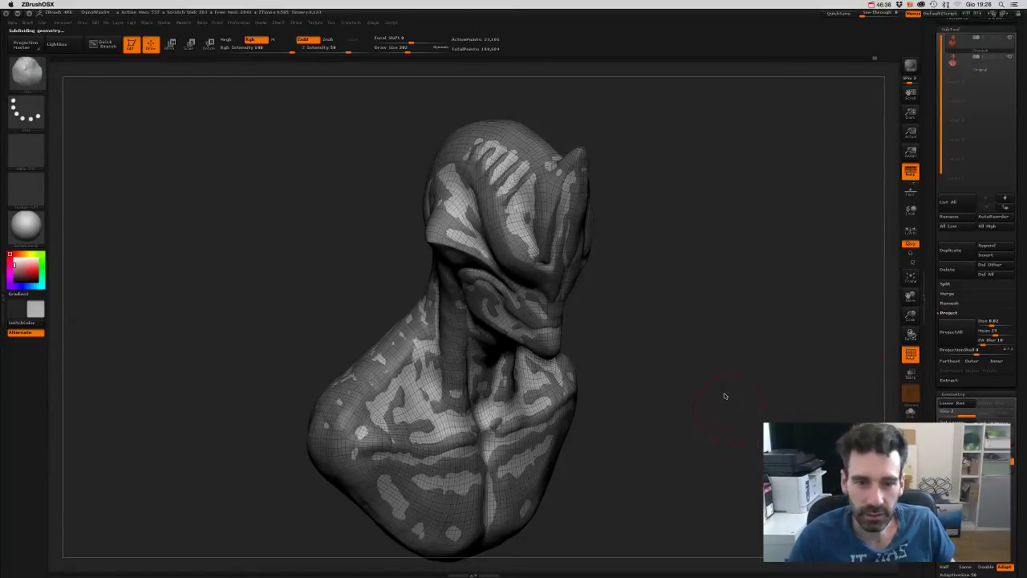
mouse_move(725, 396)
left_mouse_down()
mouse_move(739, 362)
mouse_move(711, 318)
mouse_move(723, 315)
mouse_move(741, 337)
left_mouse_up()
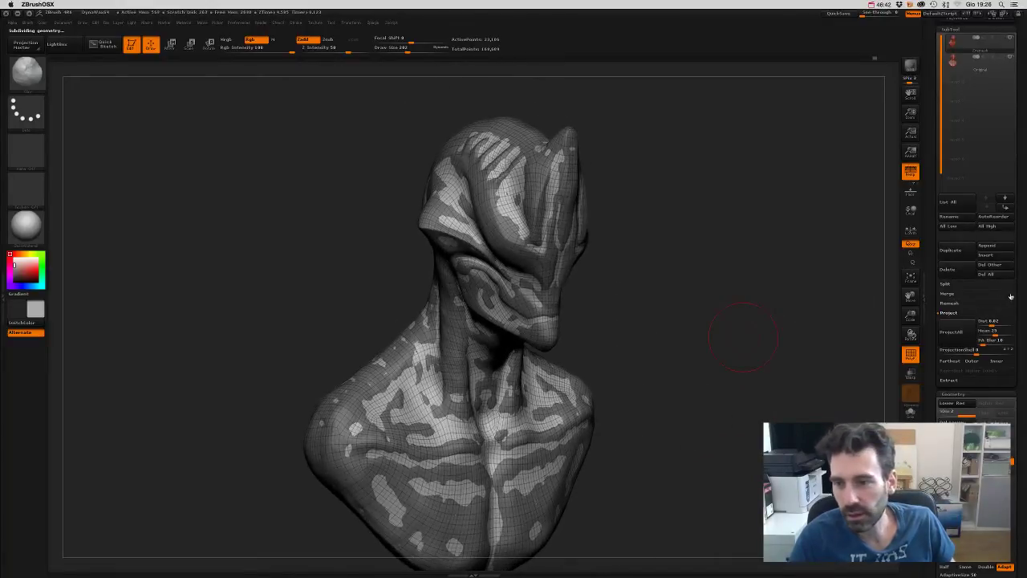
left_click(952, 345)
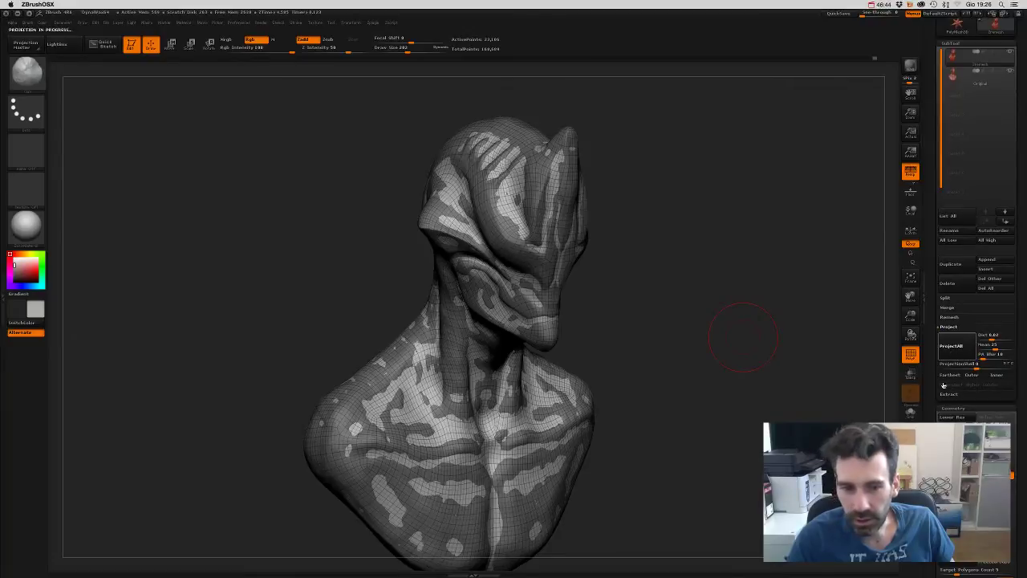
mouse_move(766, 411)
left_mouse_down()
mouse_move(753, 427)
mouse_move(735, 420)
mouse_move(746, 390)
mouse_move(767, 405)
left_mouse_up()
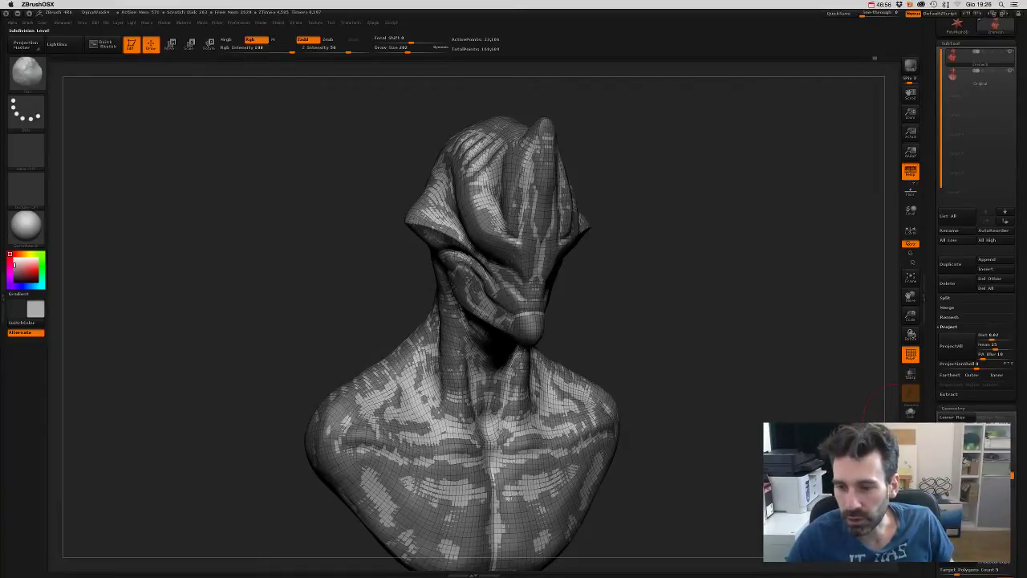
- Subdivide again and ProjectAll twice more, reaching about 369,000 points
key("ctrl+d")
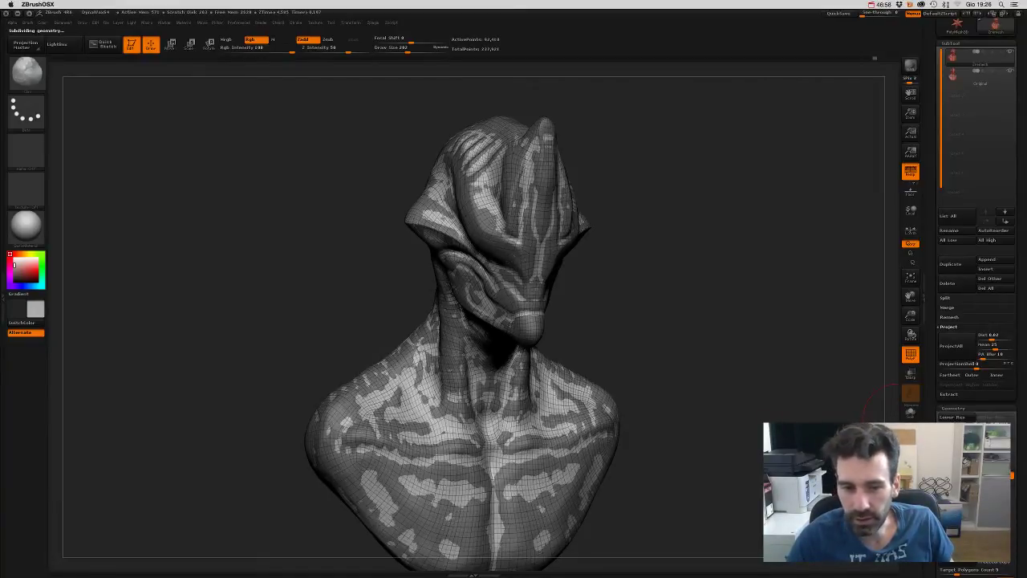
left_click(950, 342)
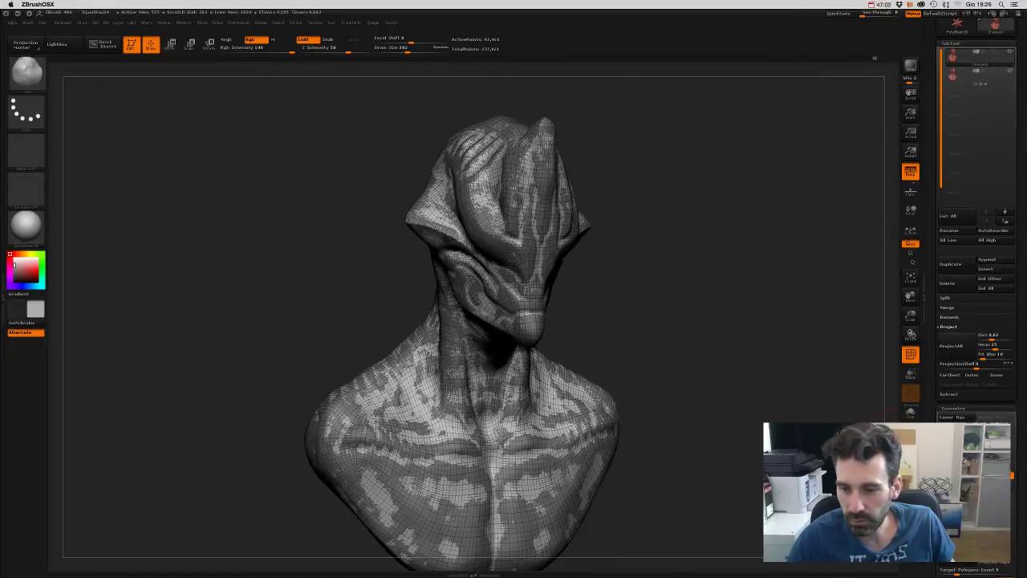
left_click(951, 345)
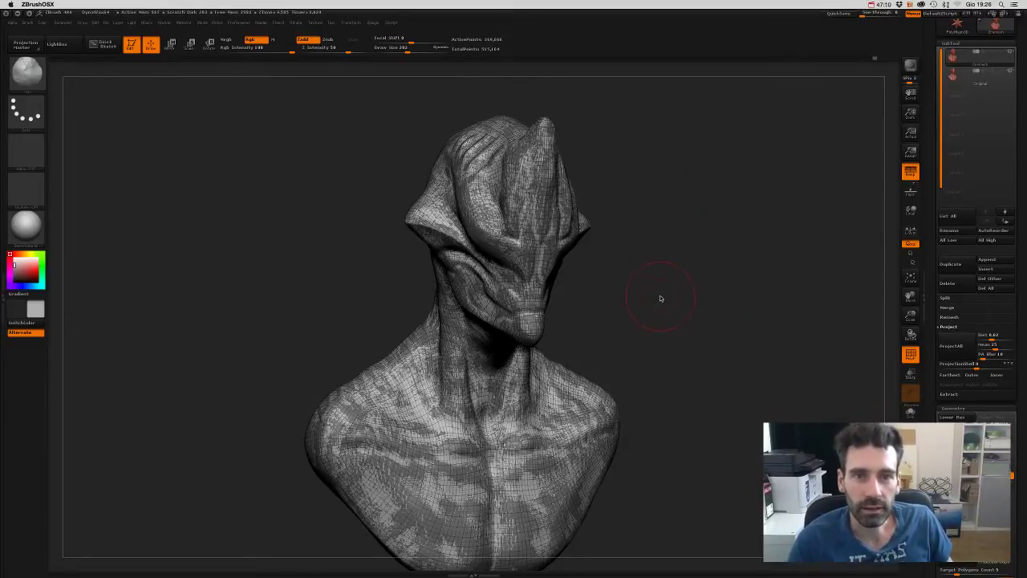
mouse_move(664, 312)
left_mouse_down()
mouse_move(614, 171)
mouse_move(459, 22)
left_mouse_up()
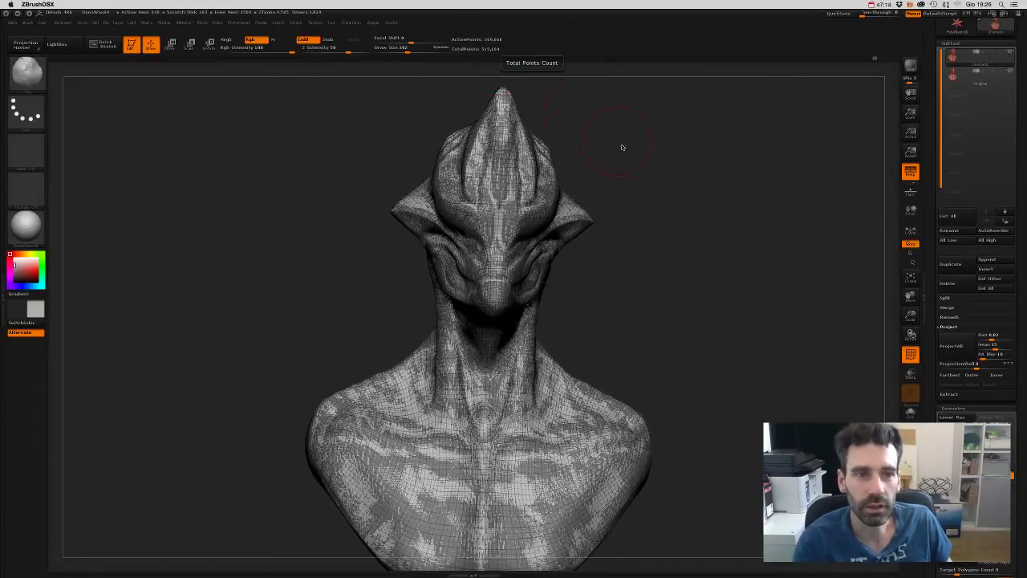
left_click_drag(714, 232, 775, 355)
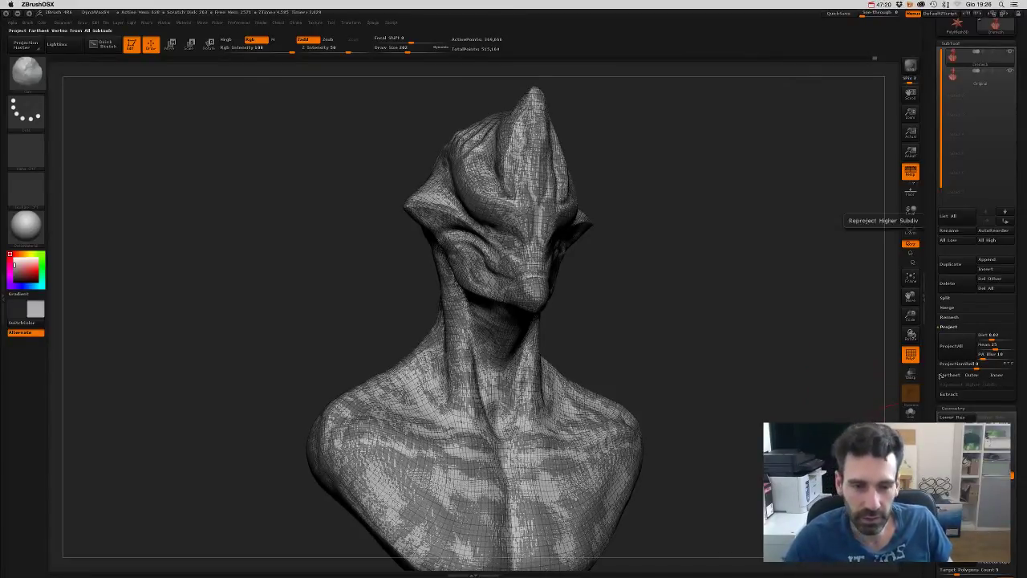
mouse_move(707, 291)
left_mouse_down()
mouse_move(698, 329)
mouse_move(728, 332)
mouse_move(665, 337)
mouse_move(690, 334)
left_mouse_up()
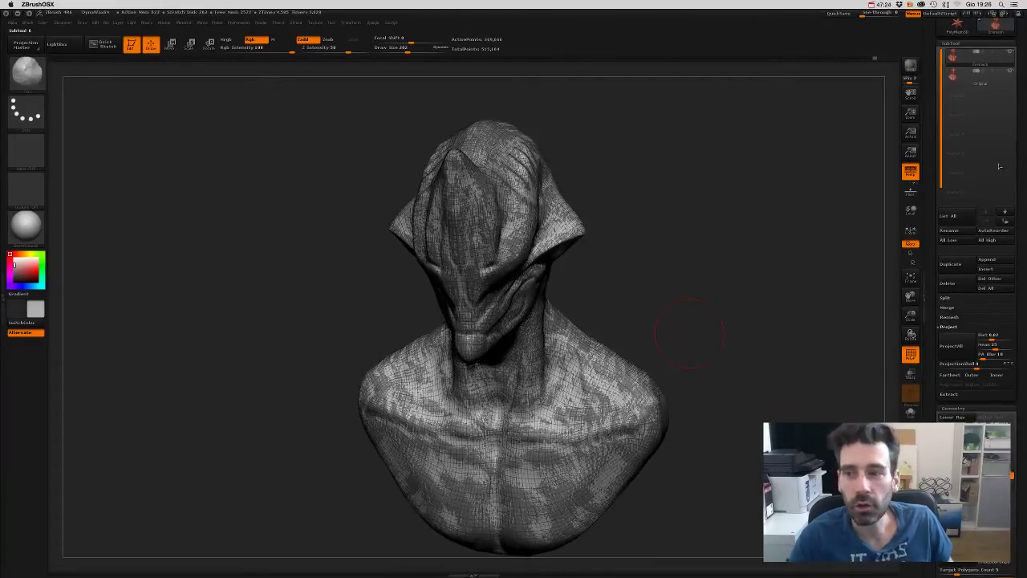
- Hide the Original subtool, turn off PolyF, and drop to a lower subdivision level
left_click(1010, 72)
left_click_drag(741, 326, 749, 305)
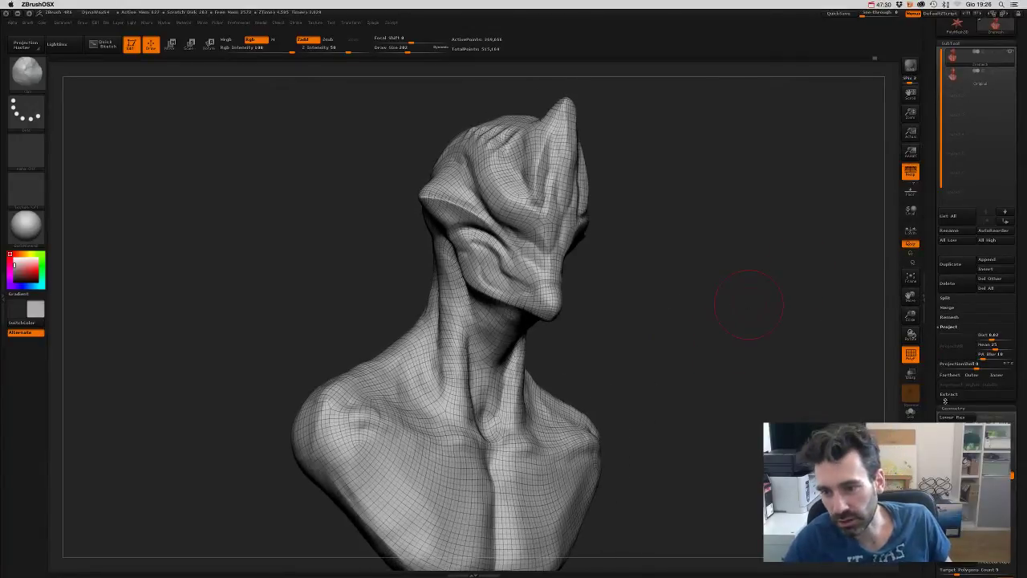
left_click(911, 354)
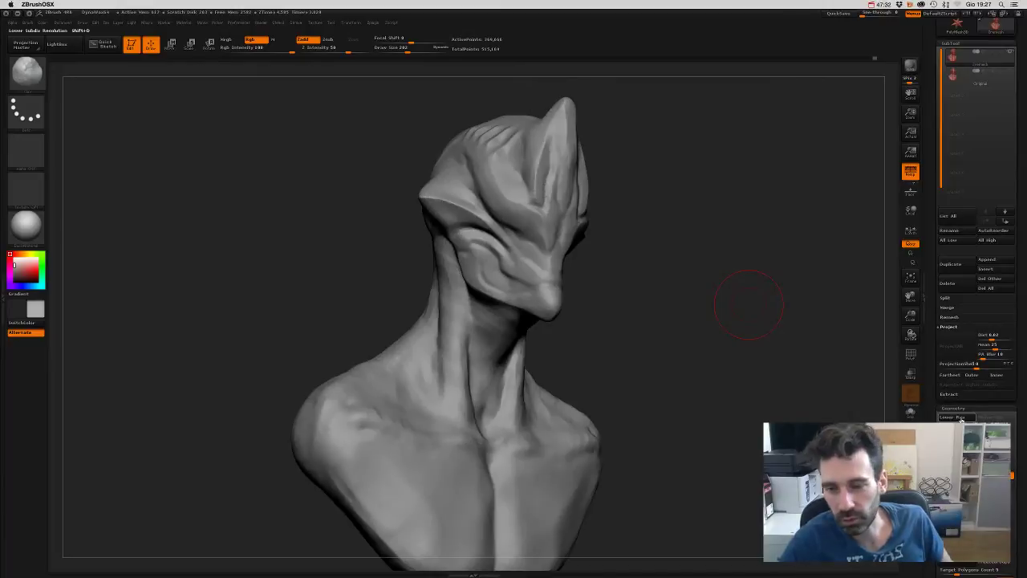
left_click(954, 417)
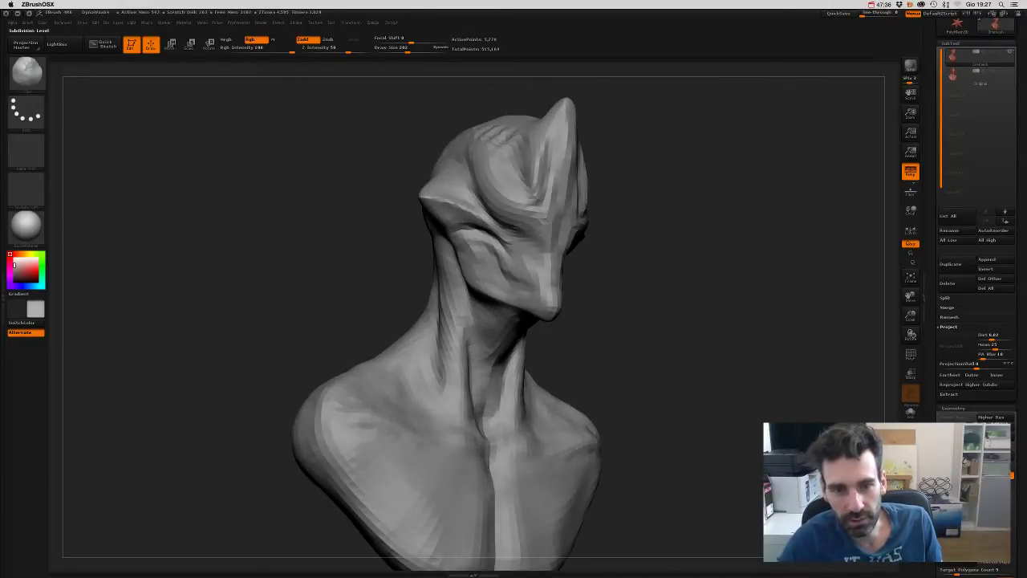
- Toggle between subdivision levels to compare the bust's detail
key("d")
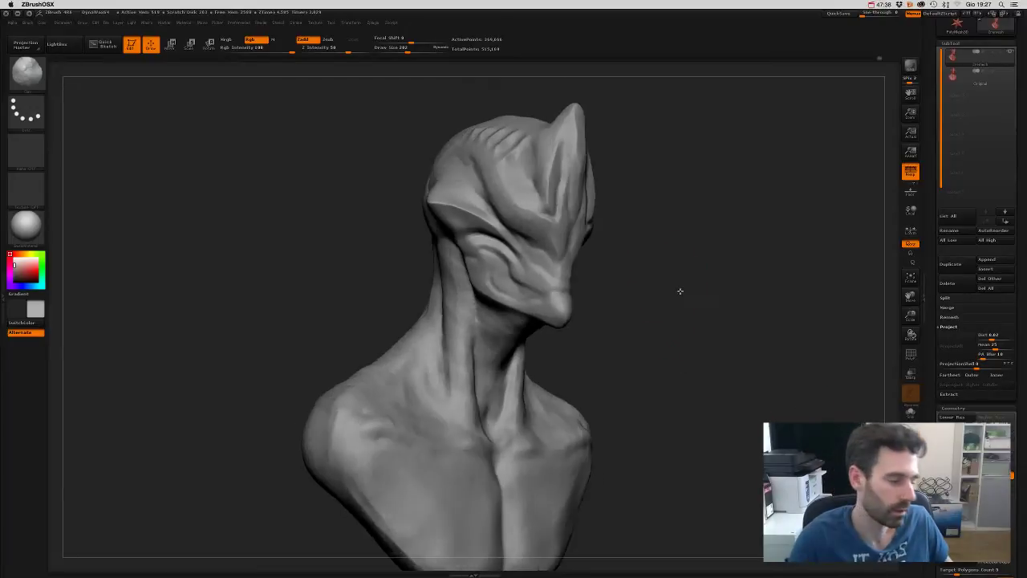
mouse_move(680, 291)
left_mouse_down("alt")
mouse_move(695, 344)
mouse_move(717, 325)
mouse_move(696, 347)
mouse_move(715, 357)
mouse_move(703, 319)
left_mouse_up("alt")
key("shift+d")
key("d")
key("shift+d")
key("d")
- Subdivide once more to about 1.476 million active points
key("b")
key("c")
key("b")
key("d")
key("b")
key("m")
key("v")
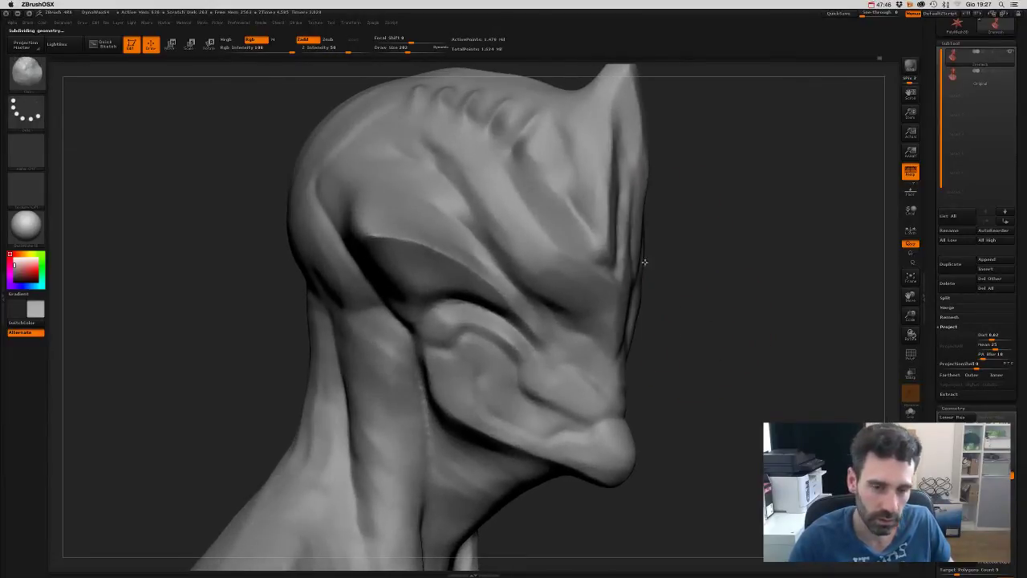
- Select the Dam Standard brush at size 67 and set it to Zsub carving
key("b")
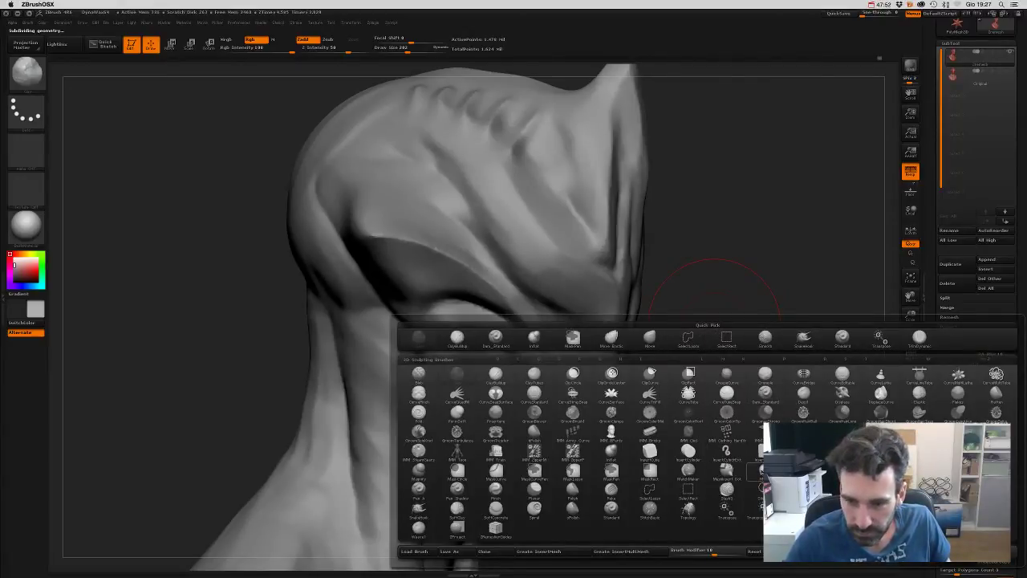
key("s")
key("p")
key("s")
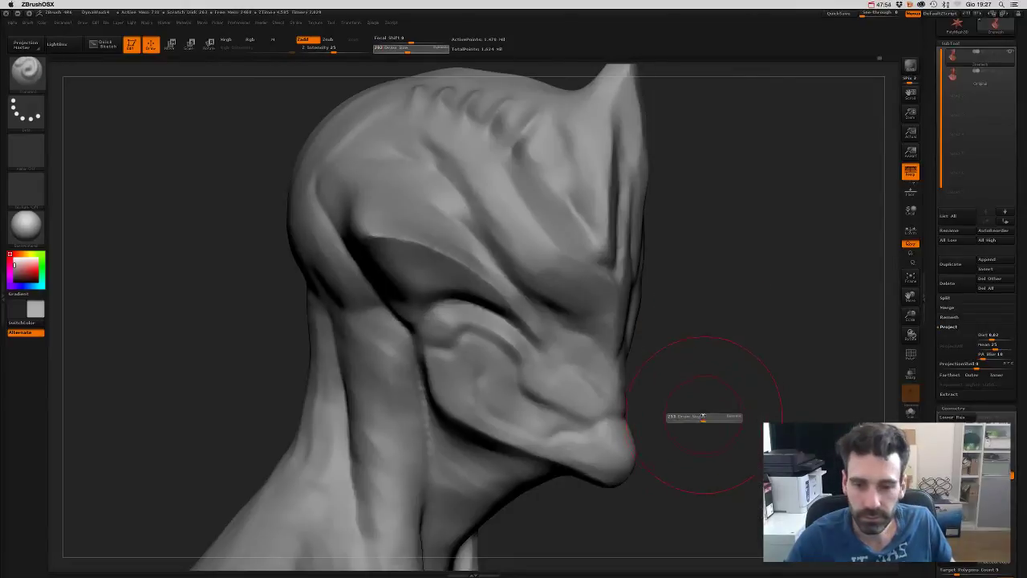
left_click(678, 417)
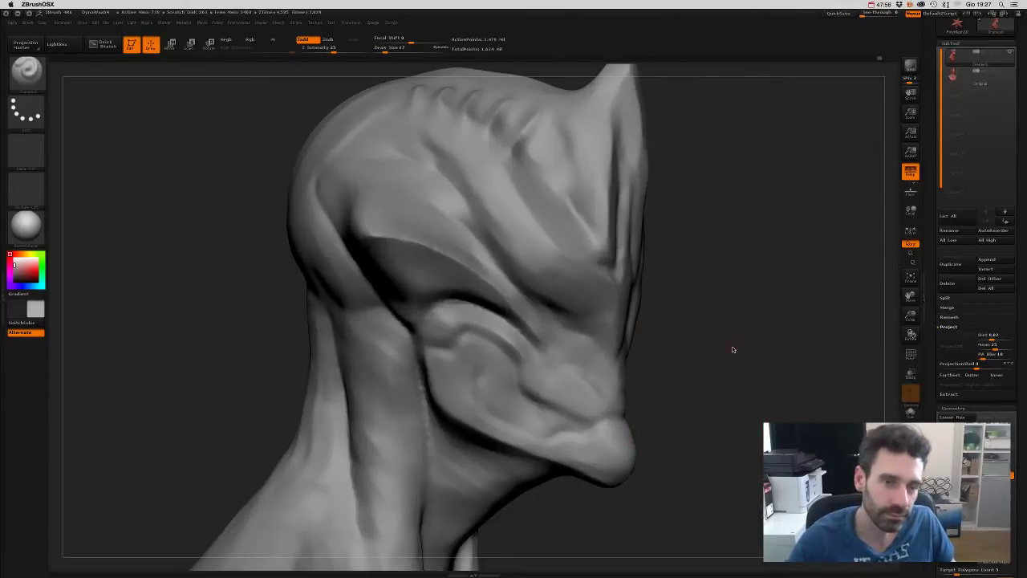
mouse_move(732, 349)
left_mouse_down("alt")
mouse_move(733, 367)
mouse_move(786, 351)
mouse_move(759, 367)
mouse_move(253, 258)
mouse_move(133, 285)
left_mouse_up("alt")
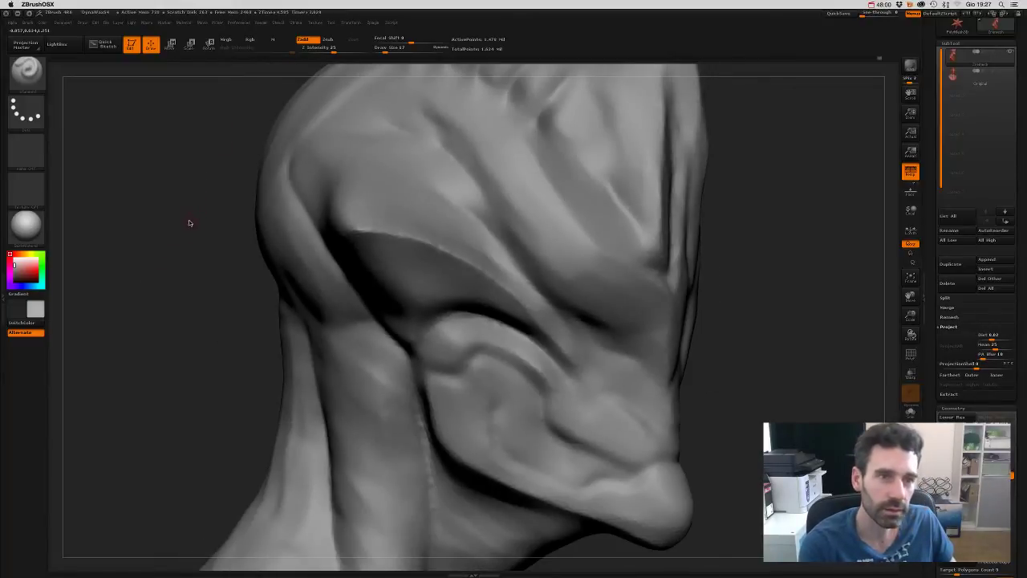
key("s")
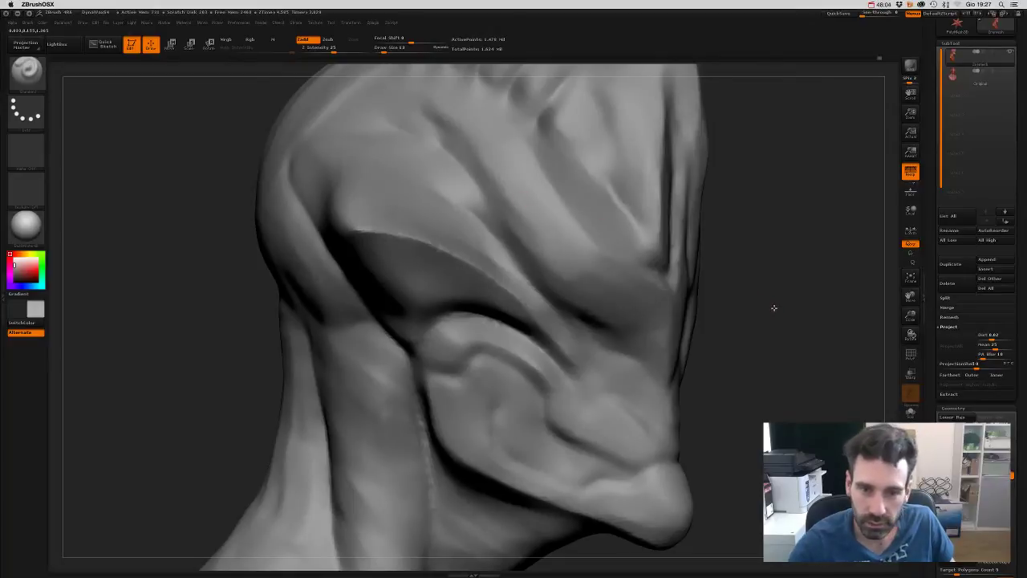
mouse_move(771, 305)
left_mouse_down()
mouse_move(463, 123)
mouse_move(478, 140)
left_mouse_up()
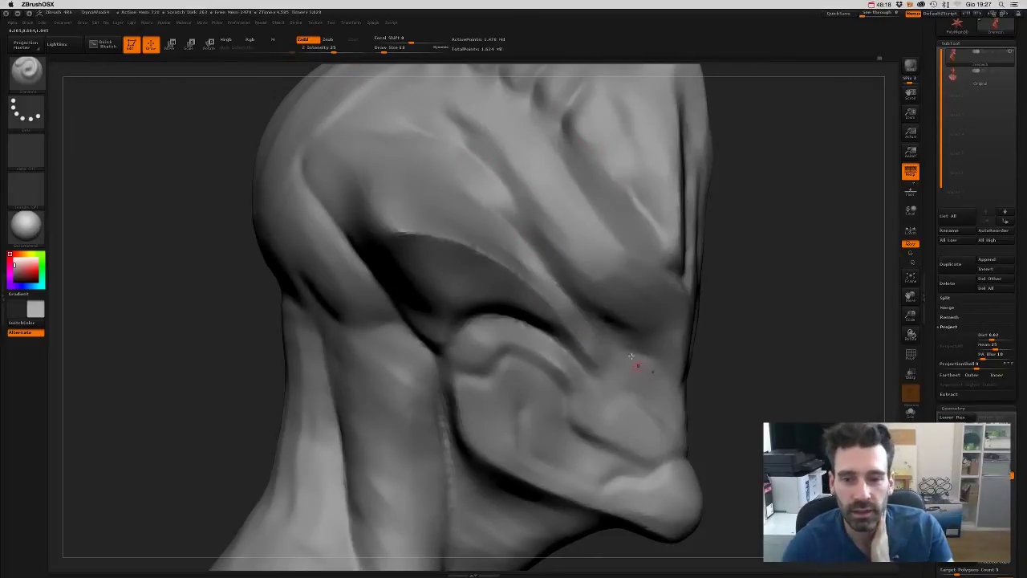
left_click(327, 40)
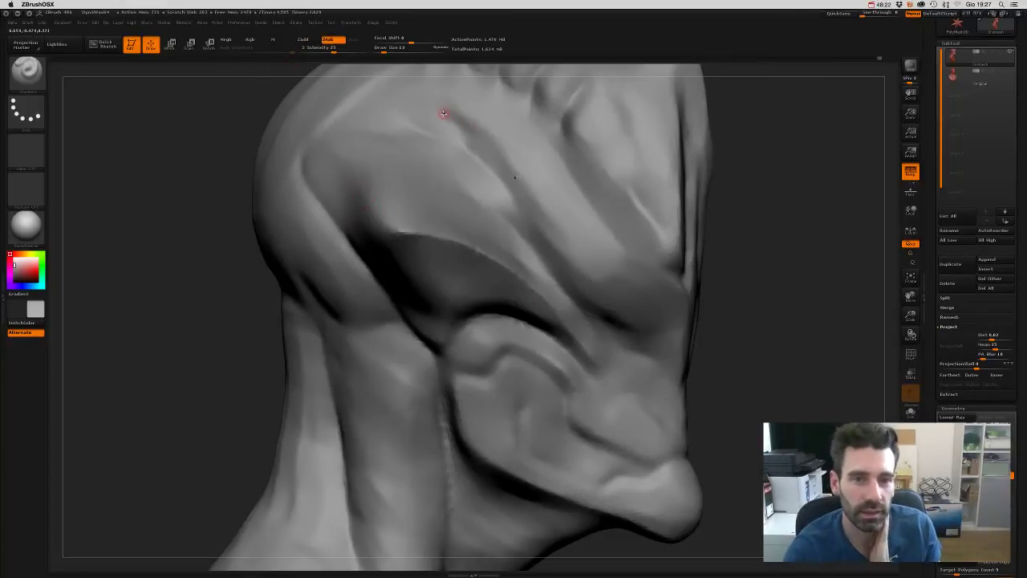
- Carve a faint crease into the upper brow, then deepen and lengthen it
left_click_drag(440, 109, 505, 177)
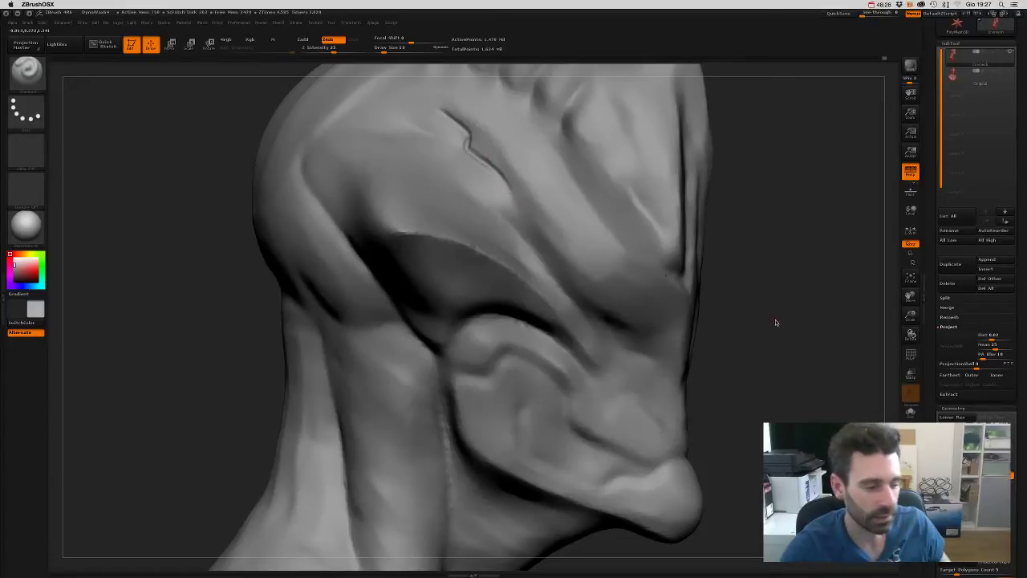
mouse_move(770, 275)
left_mouse_down()
mouse_move(759, 321)
mouse_move(782, 318)
mouse_move(750, 271)
mouse_move(762, 329)
mouse_move(782, 335)
mouse_move(787, 321)
left_mouse_up()
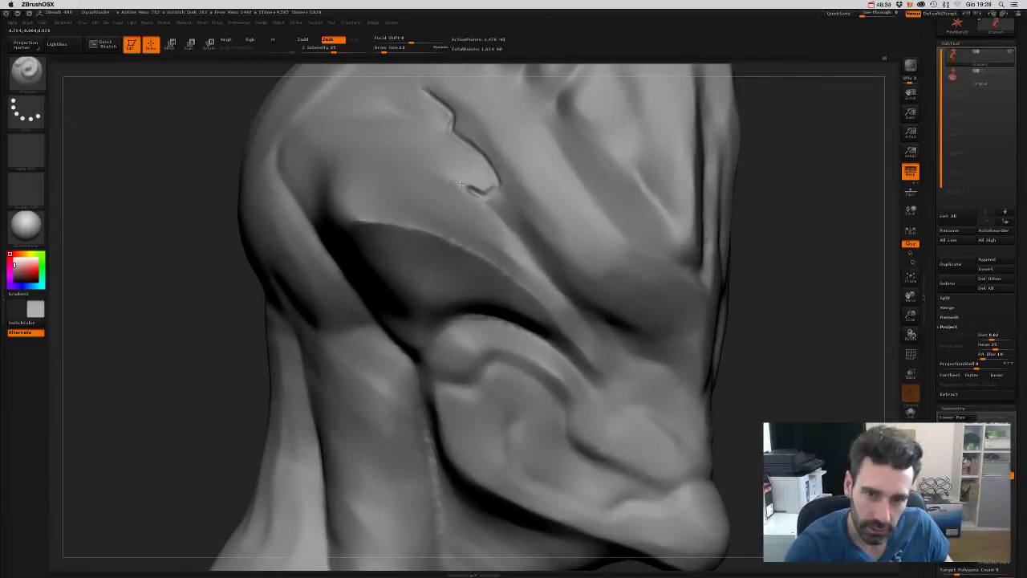
key("shift")
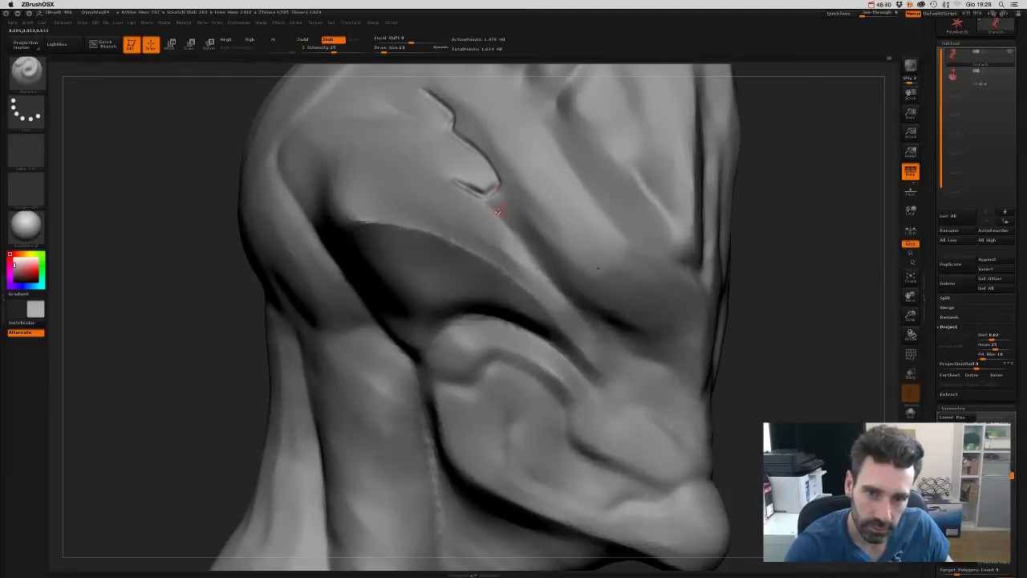
left_click_drag(509, 194, 499, 211)
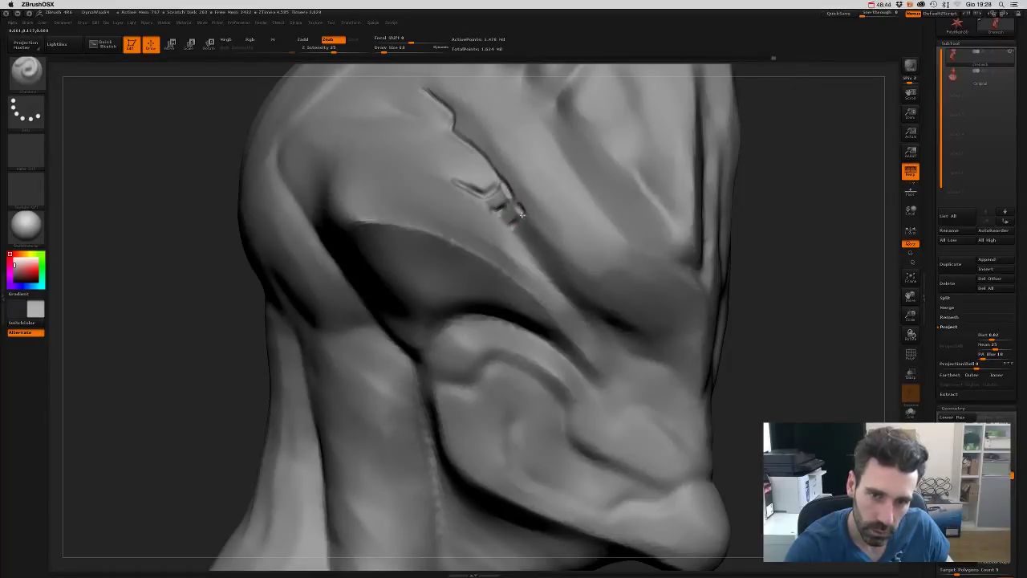
key("f")
mouse_move(770, 236)
left_mouse_down()
mouse_move(768, 257)
mouse_move(756, 233)
mouse_move(755, 289)
mouse_move(773, 289)
mouse_move(752, 265)
mouse_move(487, 158)
left_mouse_up()
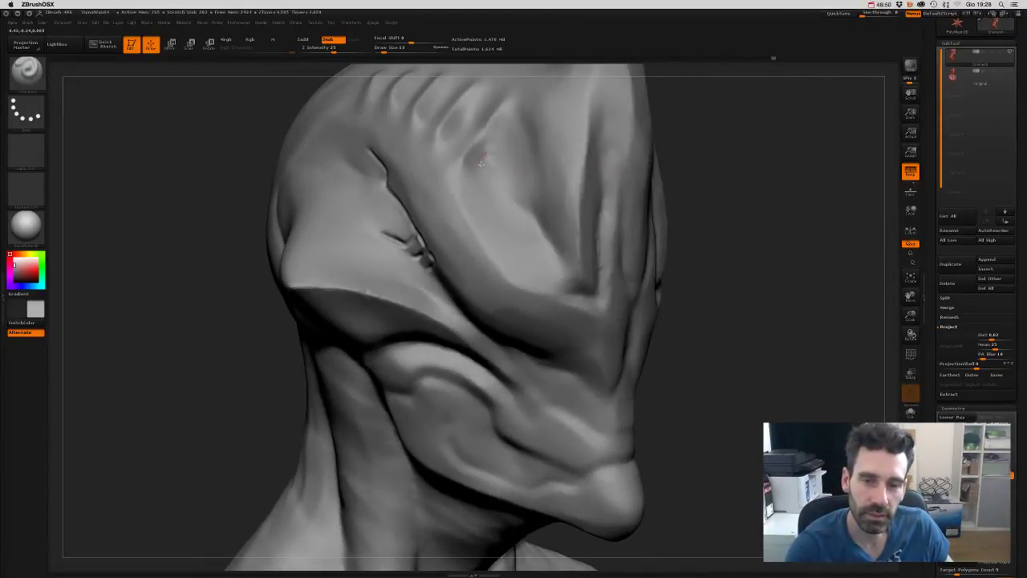
mouse_move(482, 168)
left_mouse_down()
mouse_move(541, 221)
mouse_move(536, 214)
mouse_move(559, 273)
left_mouse_up()
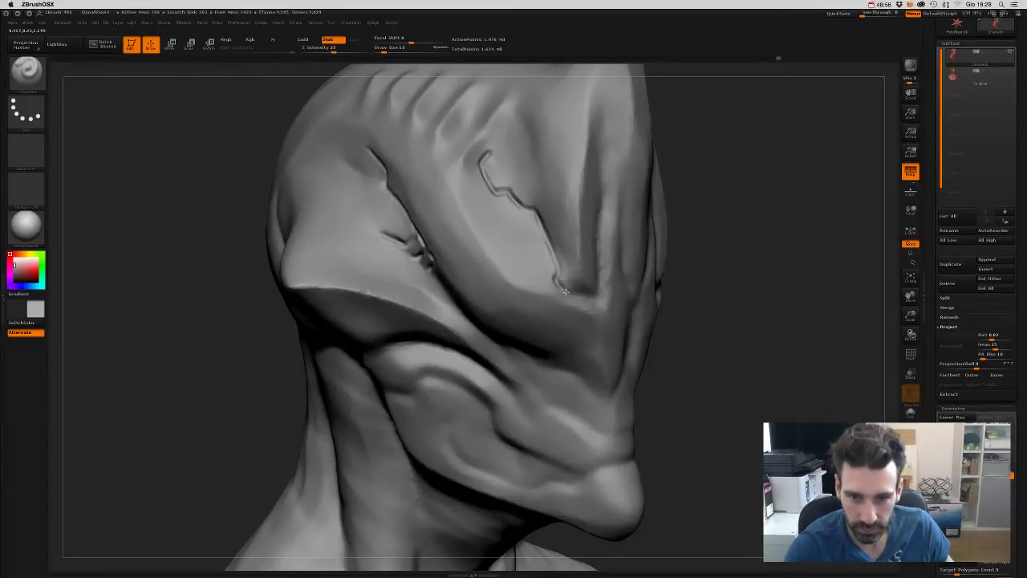
- Carve a mirrored crease on the forehead, closing it into a loop with a short inner crease
left_click_drag(736, 297, 522, 233)
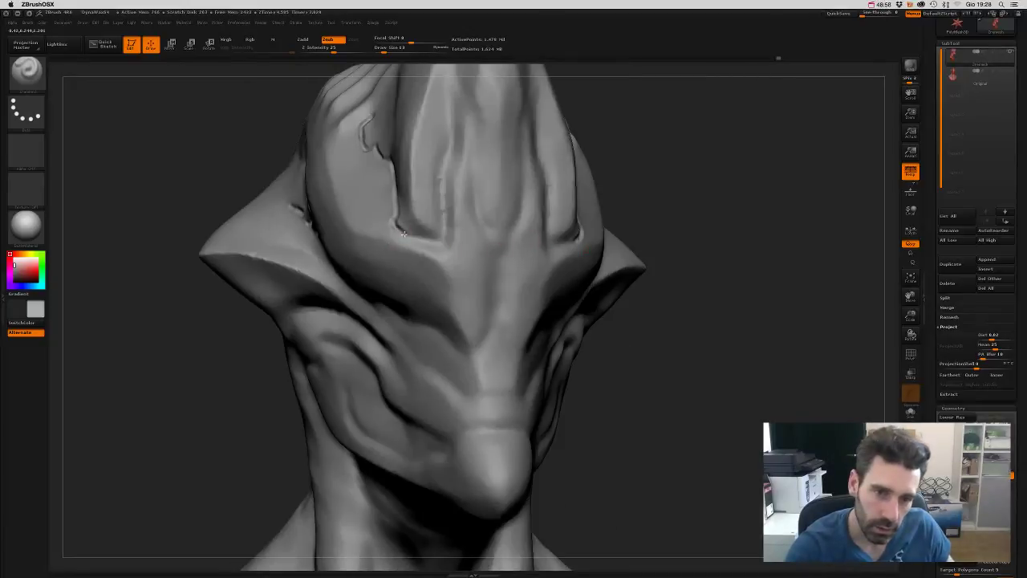
mouse_move(407, 234)
left_mouse_down()
mouse_move(438, 246)
mouse_move(446, 238)
mouse_move(453, 148)
mouse_move(483, 177)
mouse_move(470, 163)
mouse_move(477, 197)
left_mouse_up()
mouse_move(642, 378)
left_mouse_down()
mouse_move(631, 401)
mouse_move(426, 298)
left_mouse_up()
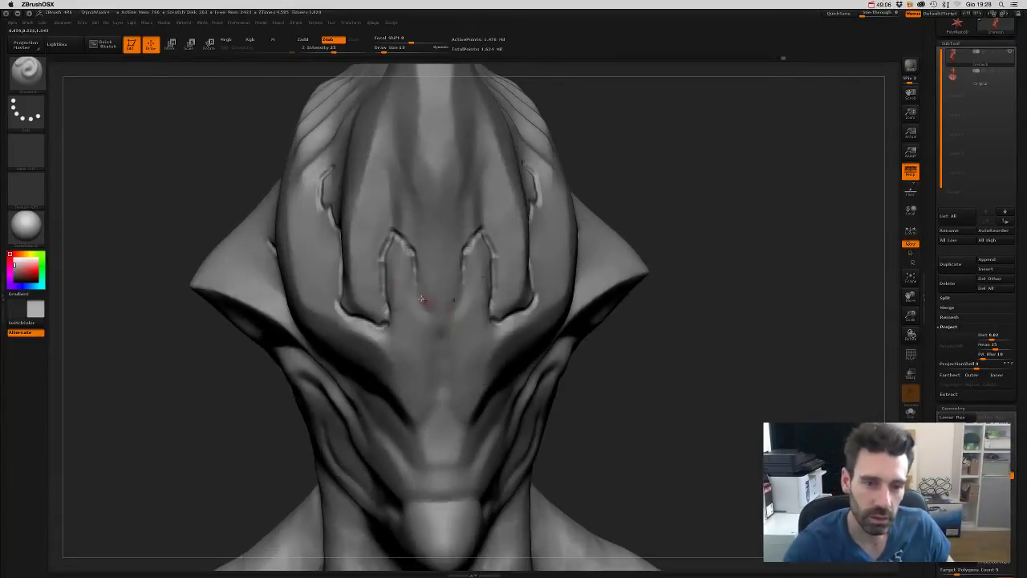
mouse_move(384, 270)
left_mouse_down()
mouse_move(405, 291)
mouse_move(414, 284)
mouse_move(391, 310)
mouse_move(403, 320)
mouse_move(419, 295)
mouse_move(406, 337)
mouse_move(432, 348)
left_mouse_up()
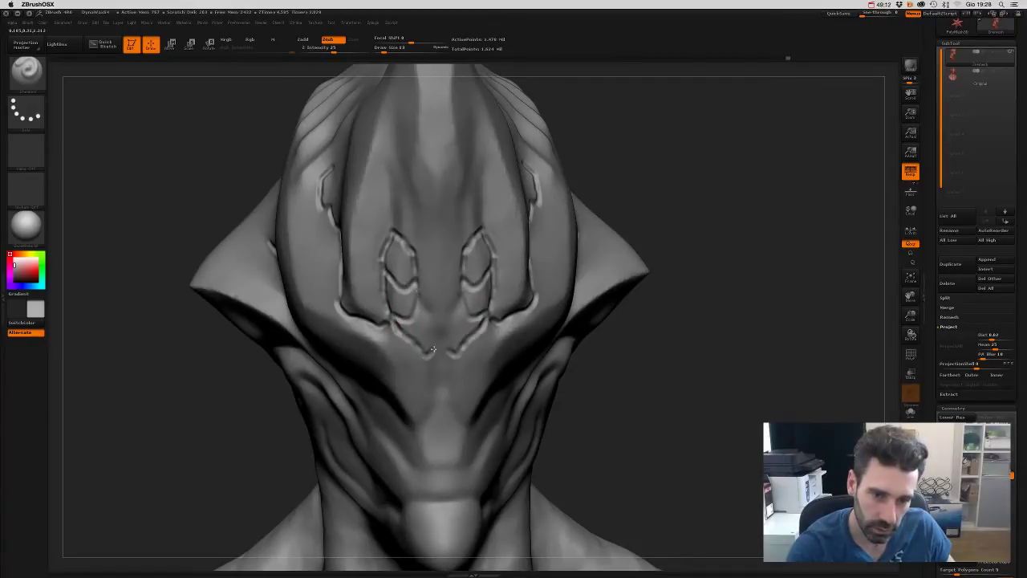
left_click_drag(420, 302, 434, 324)
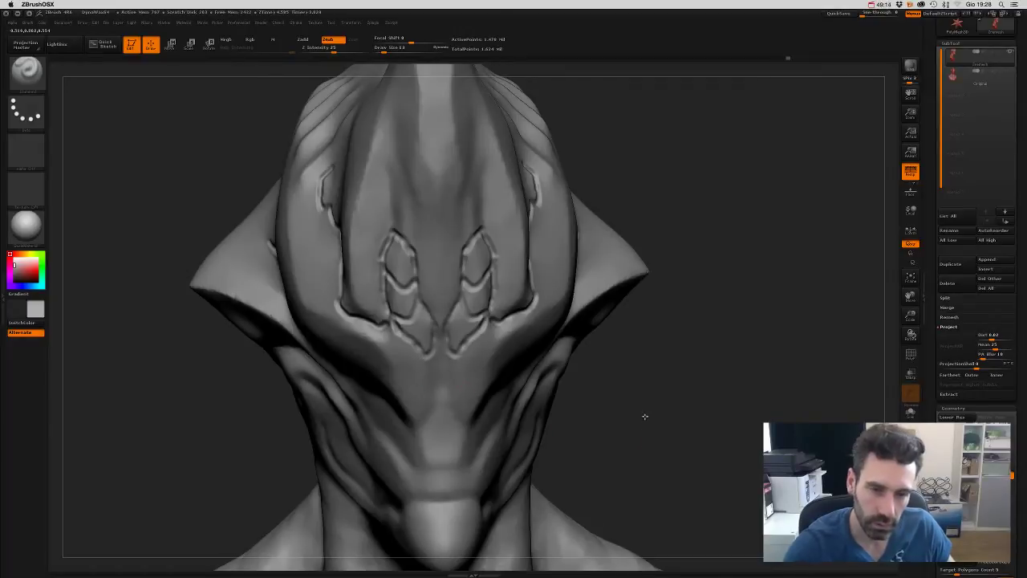
left_click_drag(644, 417, 667, 410)
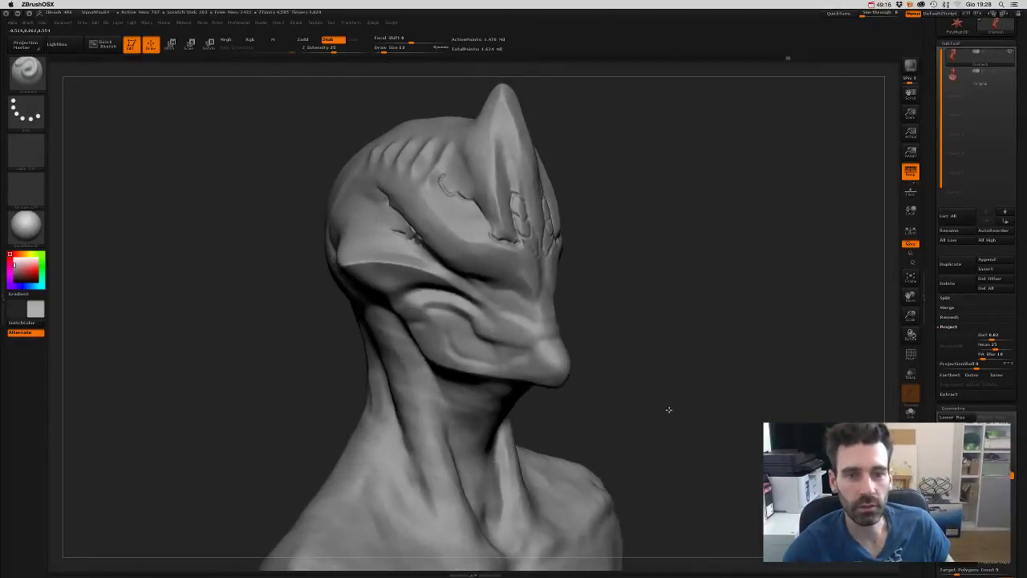
- Carve the central ornament lines symmetrically, extending and retracing the grooves up to the points
left_click_drag(676, 305, 469, 280, "alt")
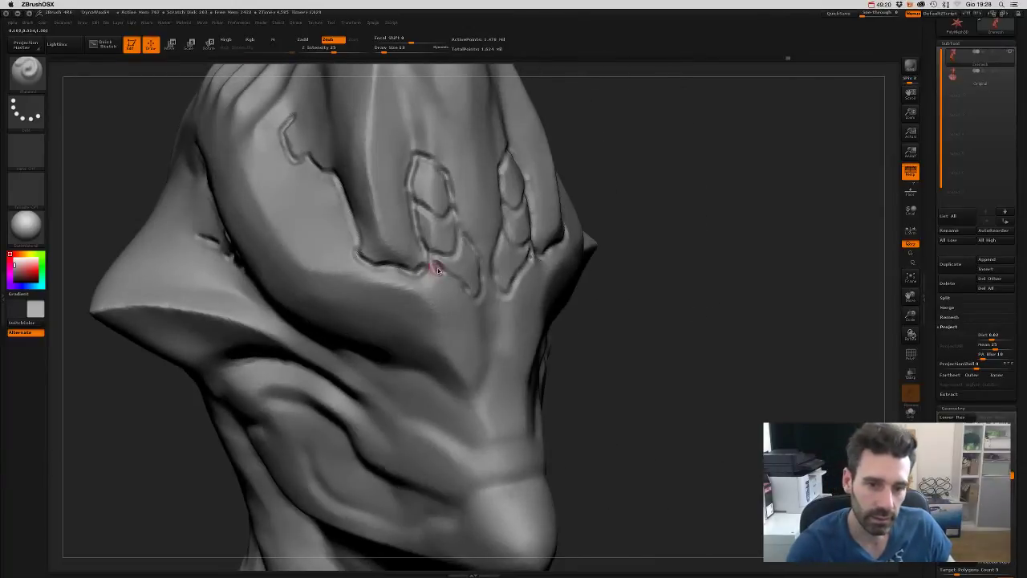
key("shift")
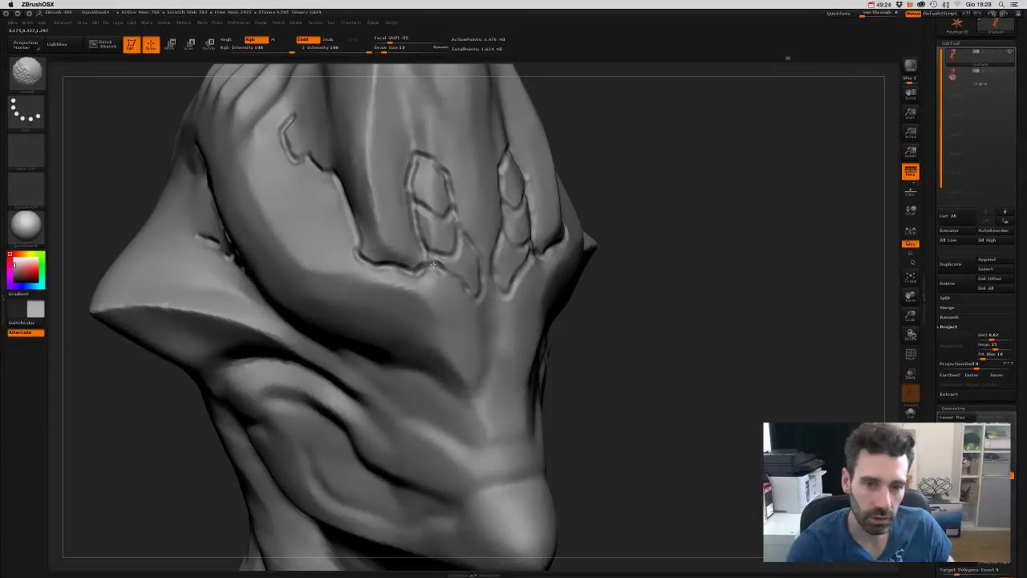
left_click_drag(608, 321, 484, 271, "shift")
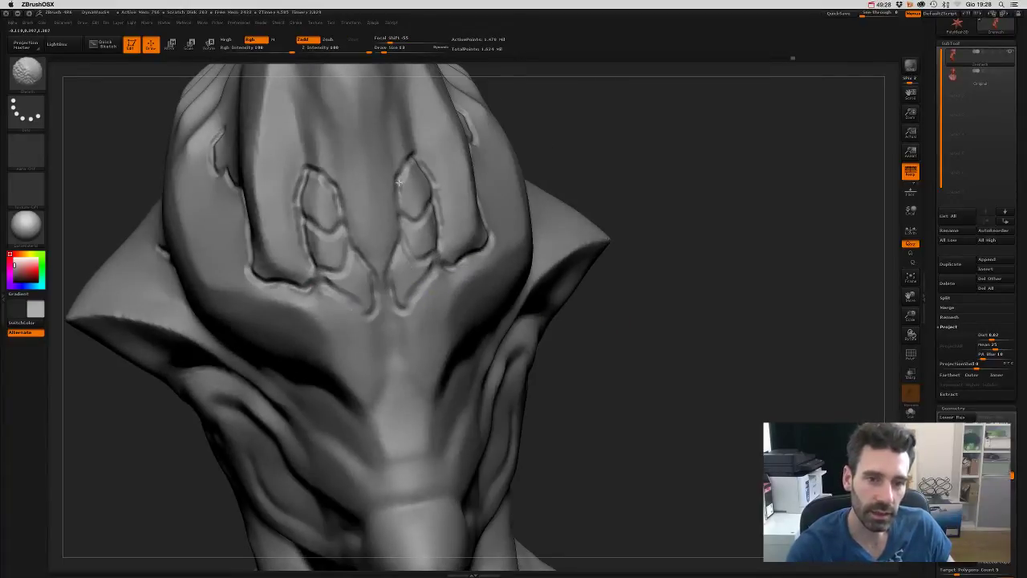
key("shift")
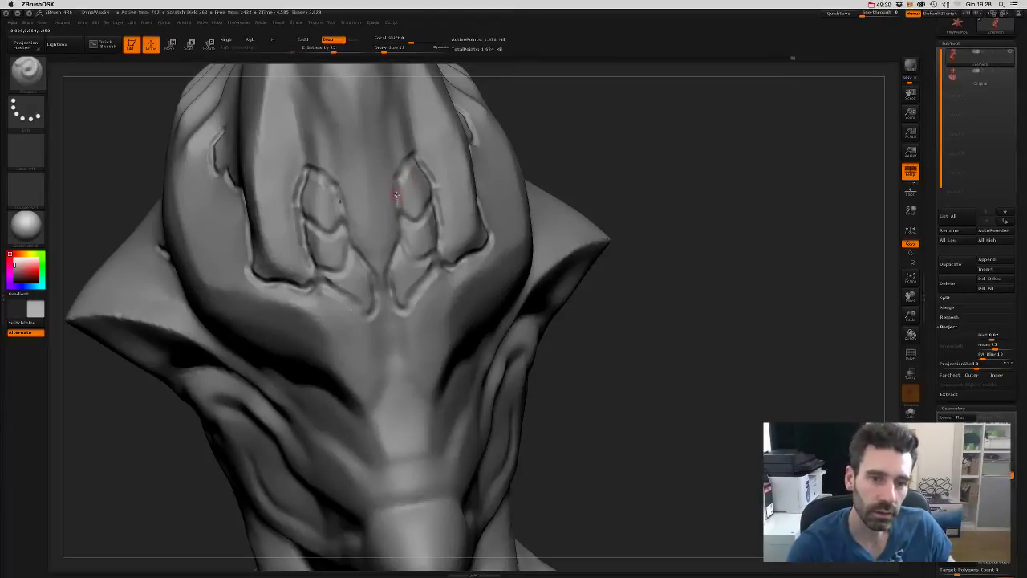
mouse_move(394, 201)
left_mouse_down("alt")
mouse_move(401, 209)
mouse_move(403, 180)
mouse_move(393, 183)
mouse_move(408, 156)
left_mouse_up("alt")
mouse_move(634, 161)
left_mouse_down()
mouse_move(602, 142)
mouse_move(665, 172)
left_mouse_up()
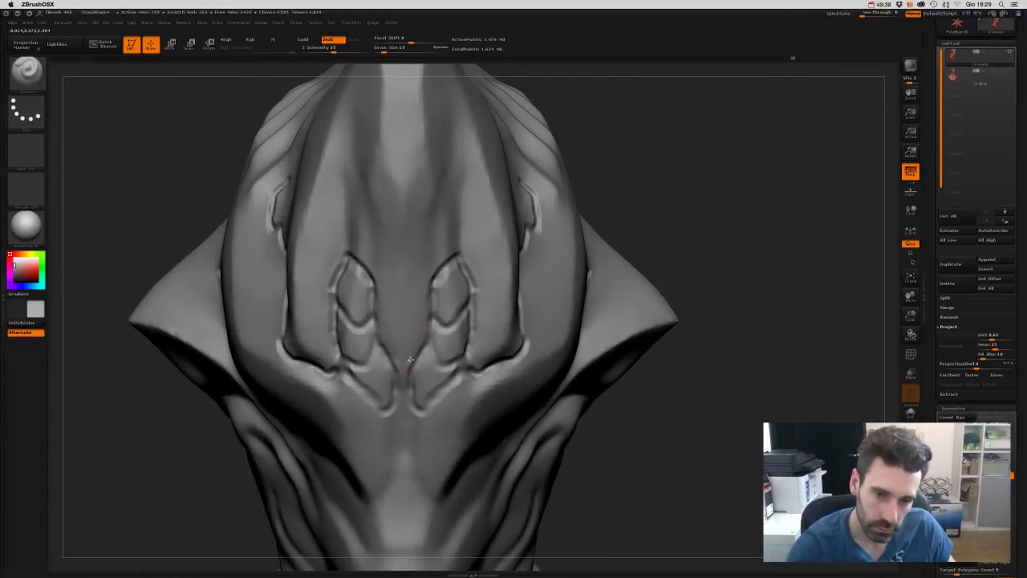
mouse_move(410, 359)
left_mouse_down()
mouse_move(428, 287)
mouse_move(455, 251)
mouse_move(432, 282)
mouse_move(432, 215)
mouse_move(450, 165)
mouse_move(432, 220)
mouse_move(428, 289)
left_mouse_up()
mouse_move(622, 151)
left_mouse_down()
mouse_move(347, 263)
mouse_move(323, 258)
mouse_move(316, 195)
left_mouse_up()
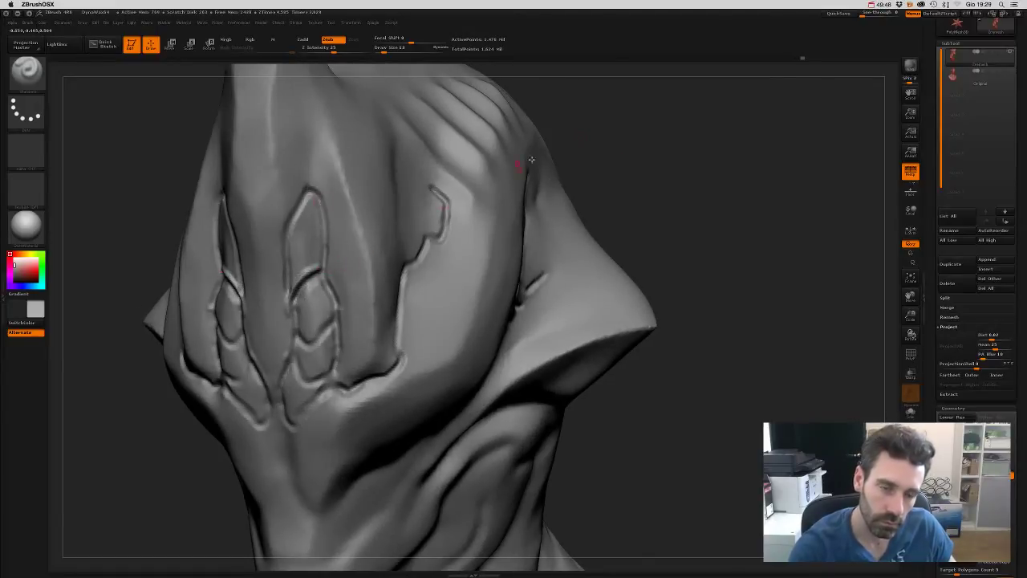
mouse_move(640, 135)
left_mouse_down()
mouse_move(651, 130)
mouse_move(485, 261)
left_mouse_up()
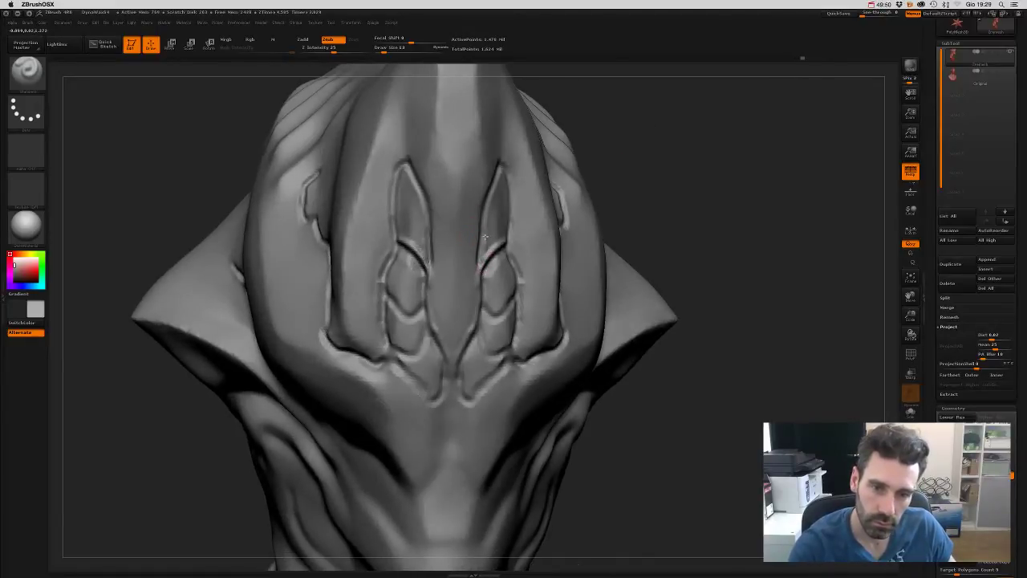
- Change the active sculpting brush and turn the head to a side view
key("b")
key("s")
key("t")
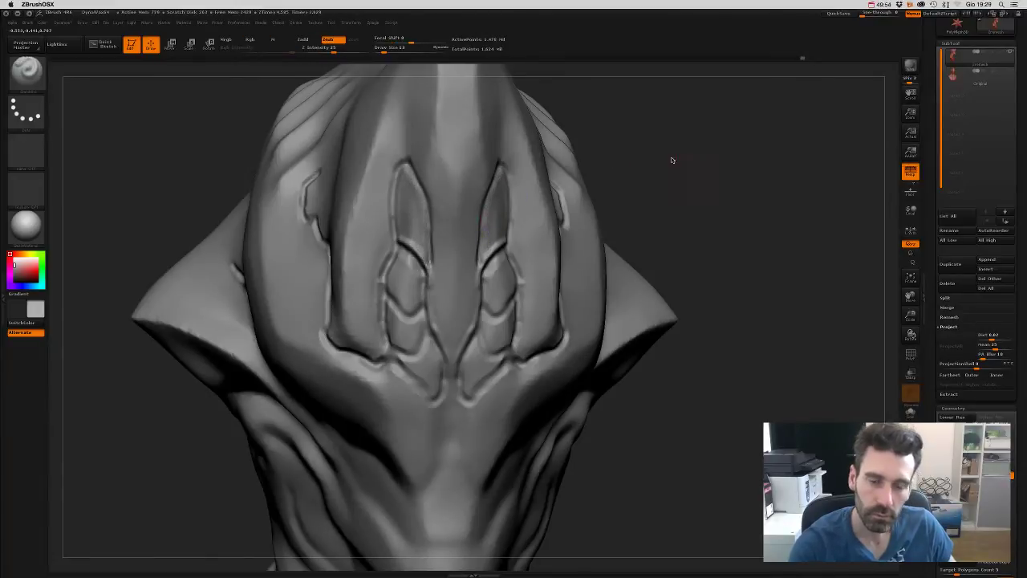
mouse_move(672, 156)
left_mouse_down()
mouse_move(649, 99)
mouse_move(671, 207)
mouse_move(660, 212)
mouse_move(663, 291)
mouse_move(750, 232)
mouse_move(678, 297)
mouse_move(688, 275)
mouse_move(450, 287)
mouse_move(453, 251)
mouse_move(470, 255)
left_mouse_up()
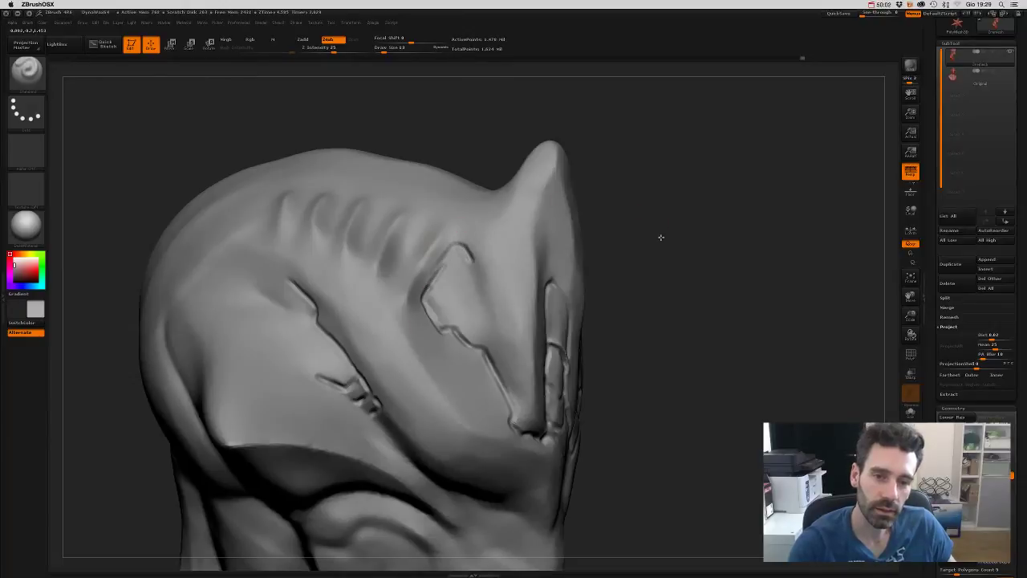
- Carve and deepen creases on the side of the head, adding another gill slit
mouse_move(660, 232)
left_mouse_down()
mouse_move(415, 305)
mouse_move(396, 265)
mouse_move(404, 252)
left_mouse_up()
left_click_drag(349, 295, 363, 230)
left_click_drag(345, 291, 363, 231)
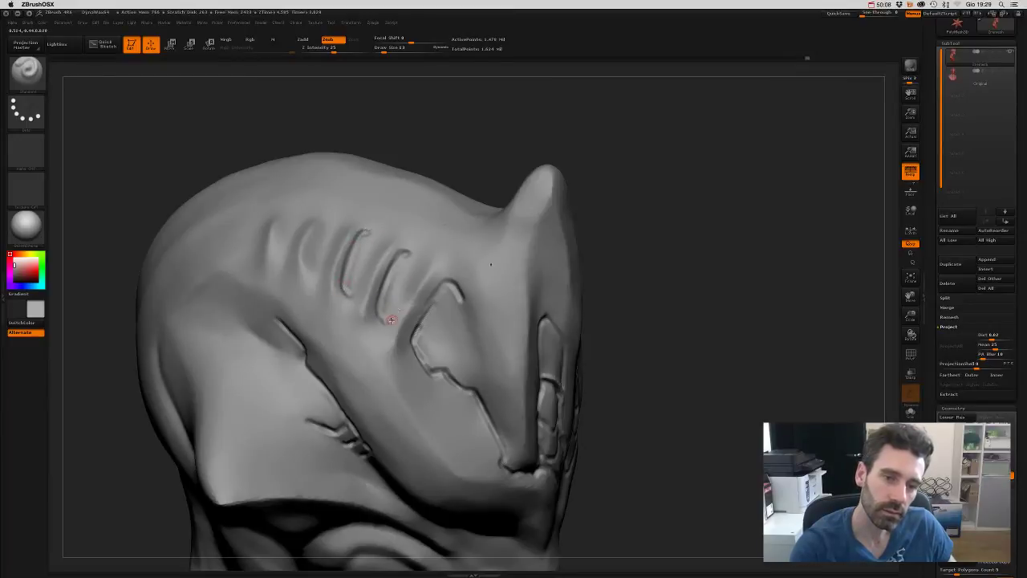
left_click_drag(384, 299, 411, 252)
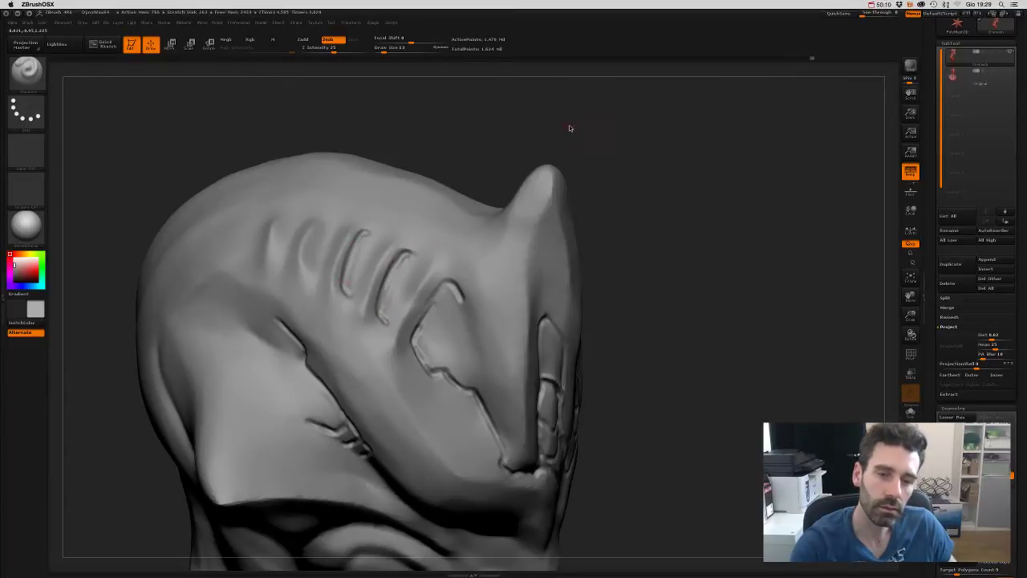
mouse_move(569, 124)
left_mouse_down()
mouse_move(408, 163)
mouse_move(418, 173)
left_mouse_up()
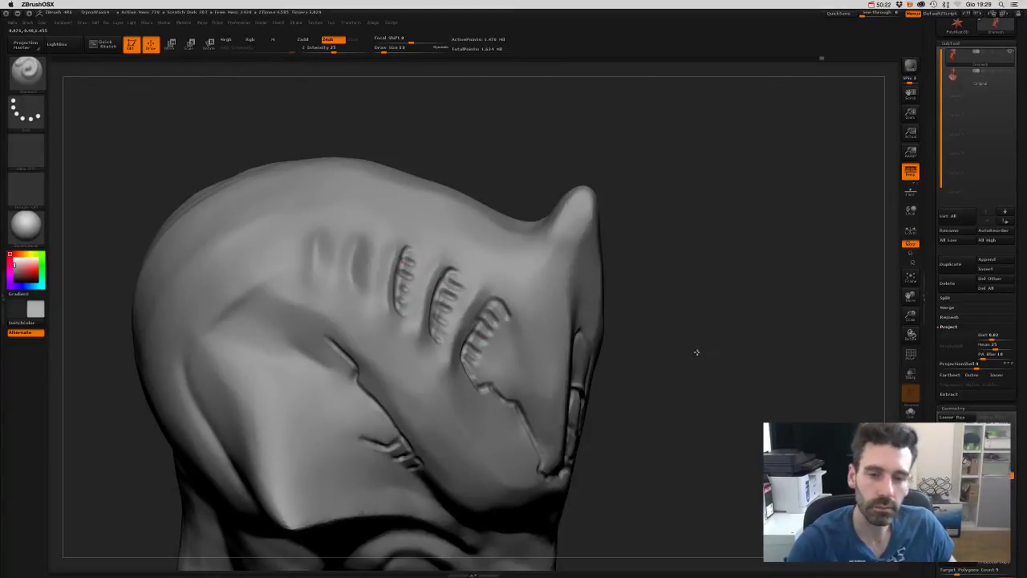
mouse_move(695, 351)
left_mouse_down()
mouse_move(651, 264)
mouse_move(632, 287)
mouse_move(660, 348)
mouse_move(709, 307)
mouse_move(643, 282)
left_mouse_up()
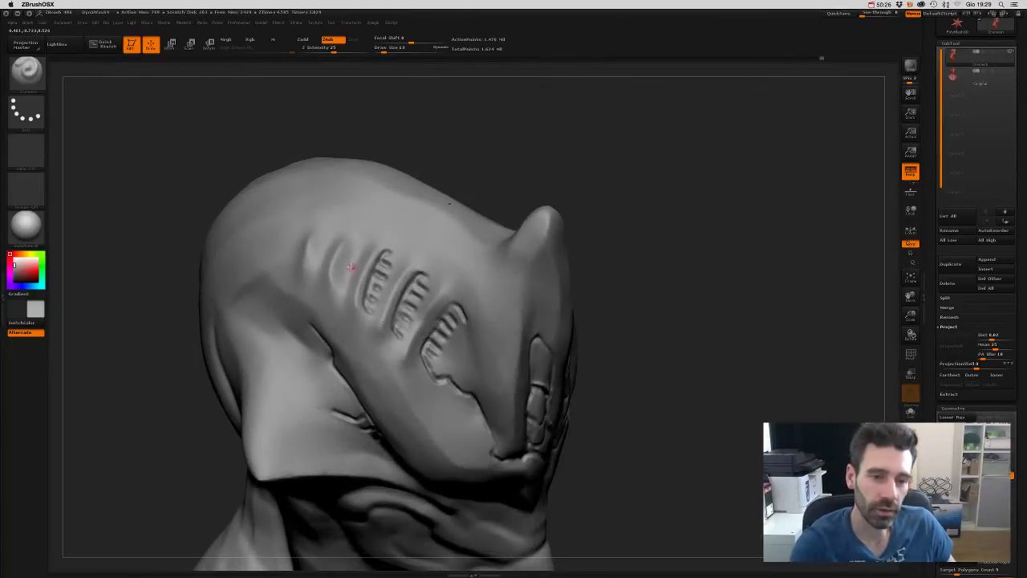
left_click_drag(339, 275, 353, 238)
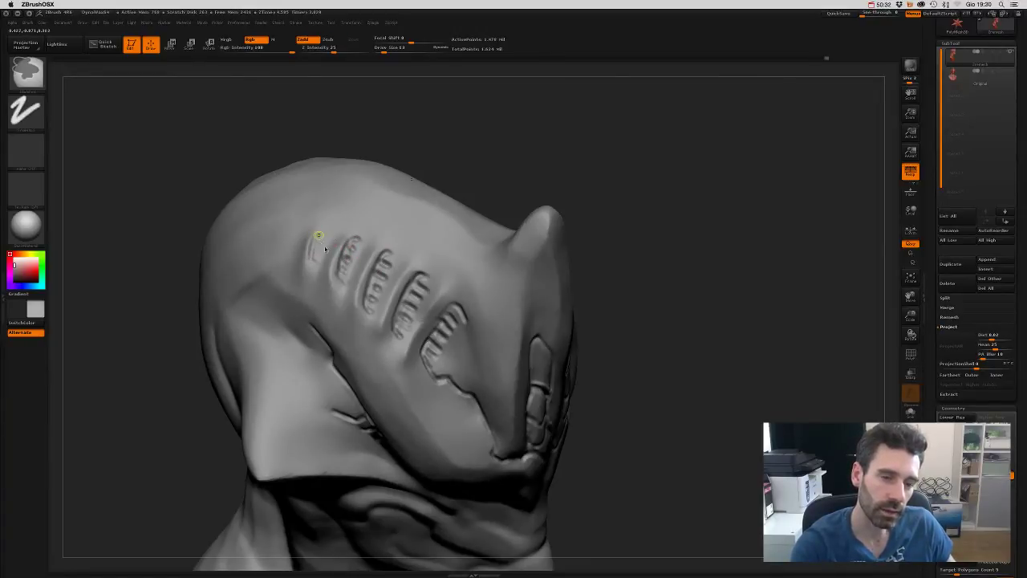
mouse_move(317, 239)
left_mouse_down("shift")
mouse_move(331, 256)
mouse_move(313, 258)
left_mouse_up("shift")
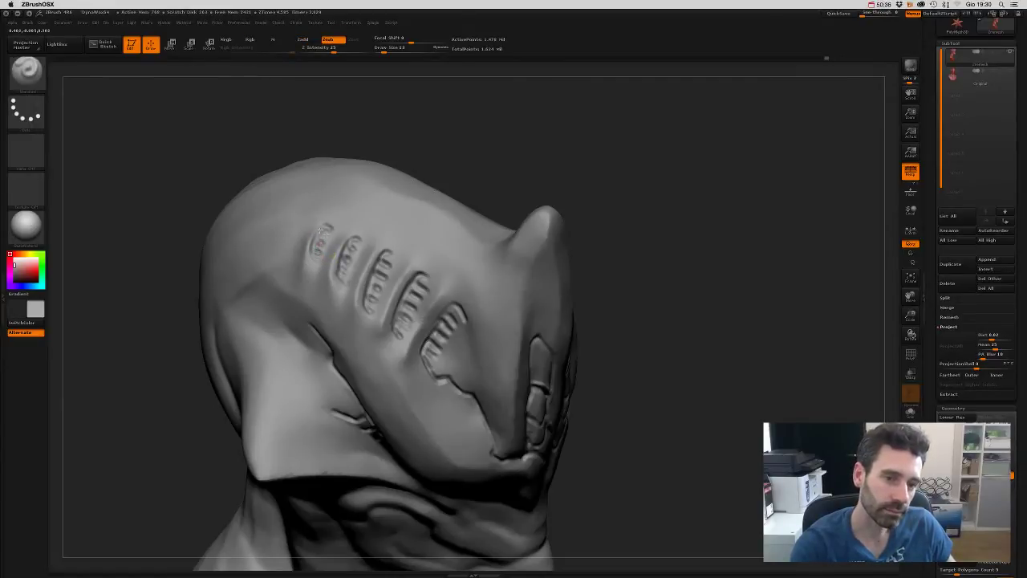
- At brush size 41, carve creases from each of the four slits down to the fold
mouse_move(691, 269)
left_mouse_down()
mouse_move(702, 257)
mouse_move(690, 285)
mouse_move(681, 259)
mouse_move(685, 305)
mouse_move(446, 172)
left_mouse_up()
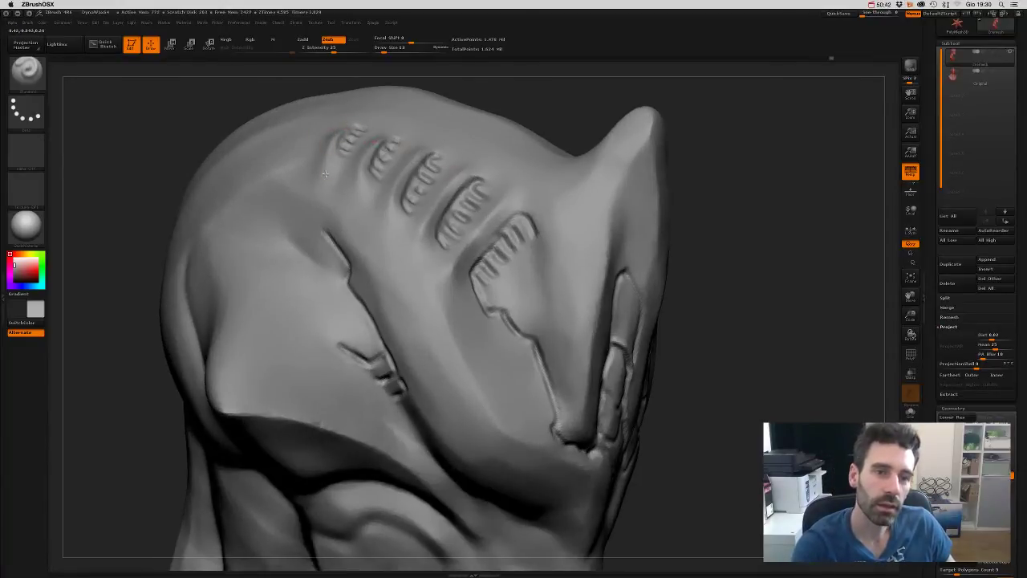
key("shift")
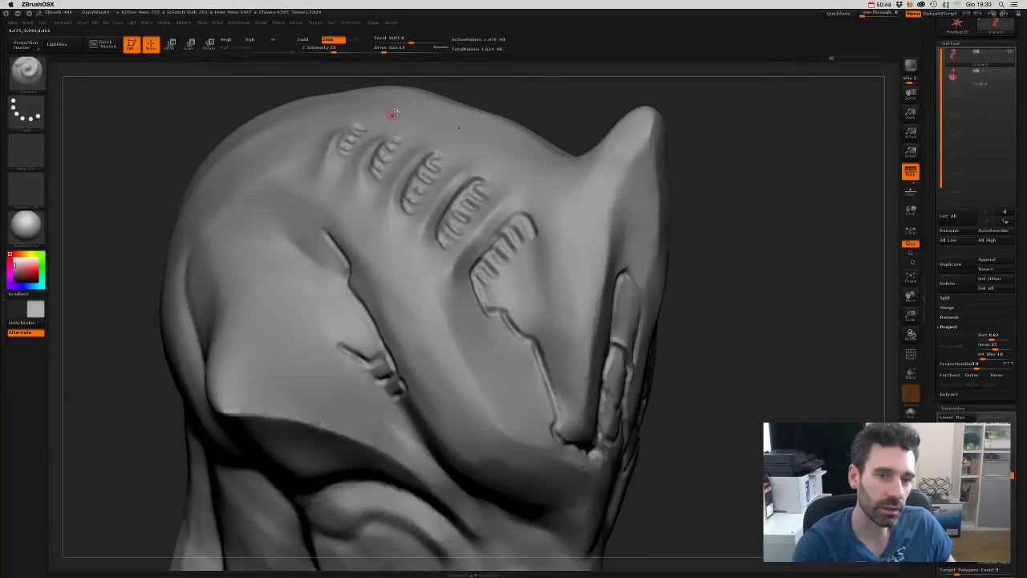
left_click_drag(506, 106, 505, 120)
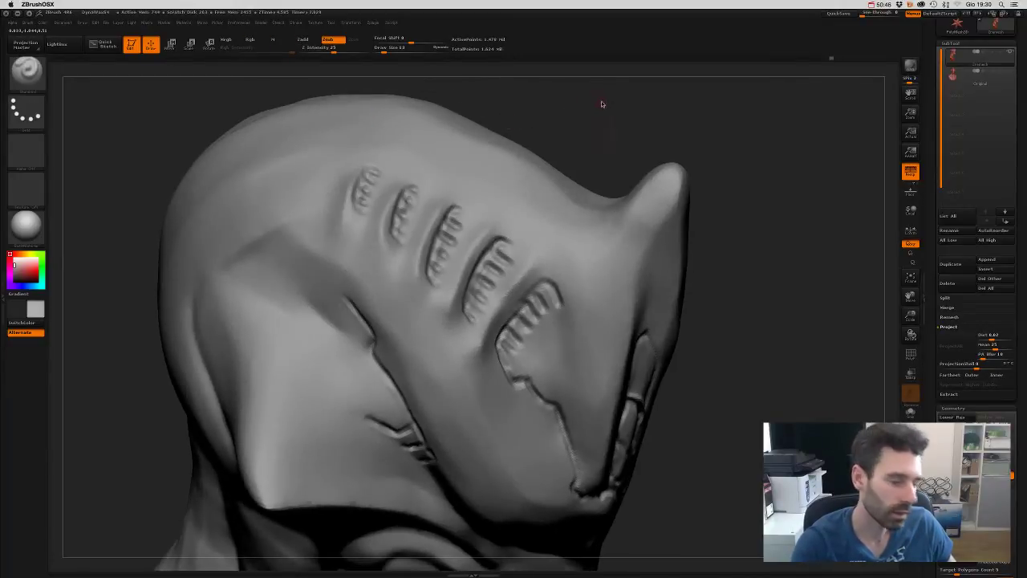
key("s")
left_click_drag(614, 105, 609, 105)
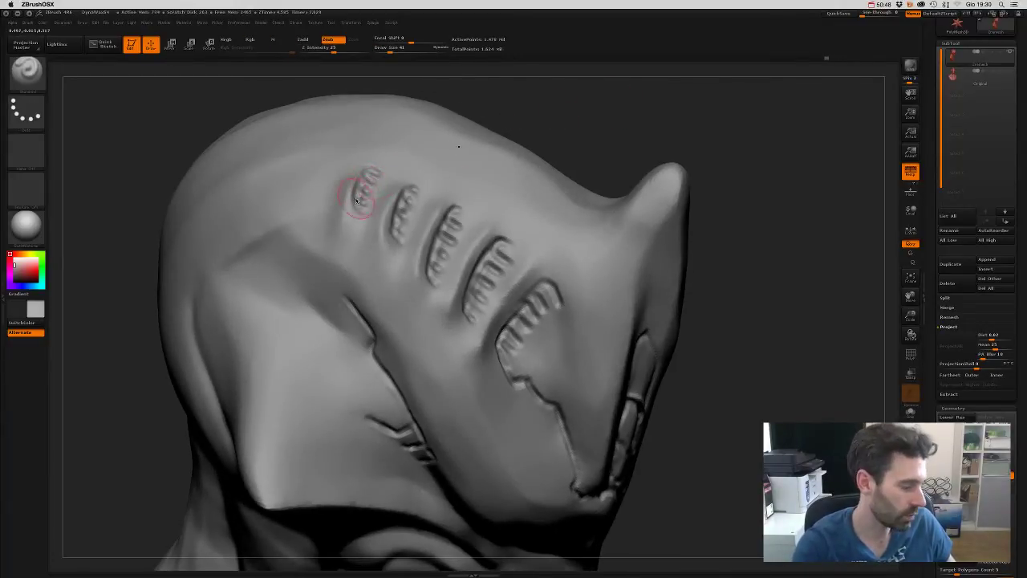
left_click_drag(343, 185, 347, 283)
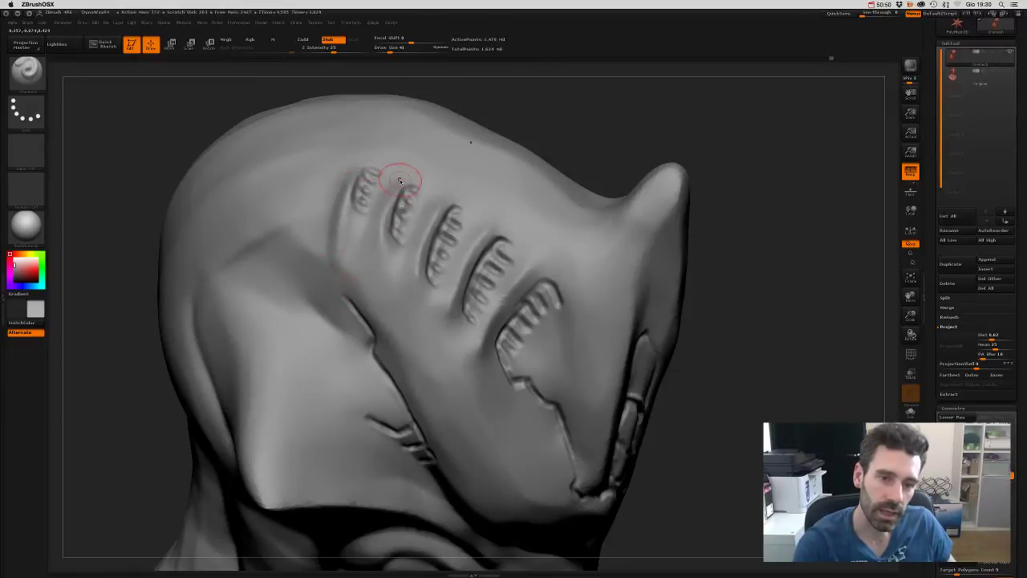
mouse_move(399, 180)
left_mouse_down()
mouse_move(386, 224)
mouse_move(398, 357)
left_mouse_up()
left_click_drag(437, 230, 411, 361)
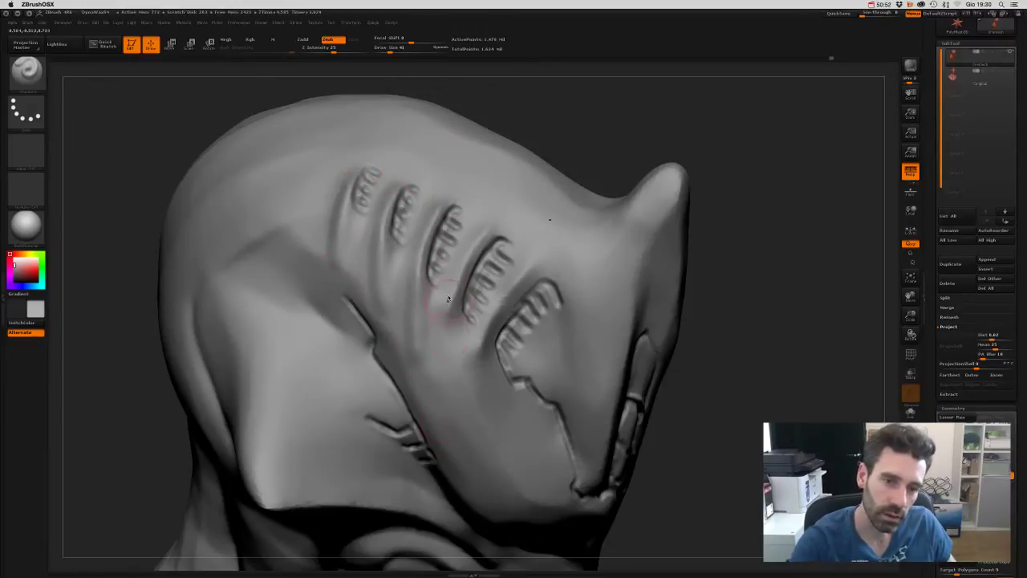
mouse_move(373, 313)
left_mouse_down("shift")
mouse_move(394, 202)
mouse_move(390, 361)
left_mouse_up("shift")
left_click_drag(436, 222, 405, 377)
left_click_drag(495, 232, 446, 393)
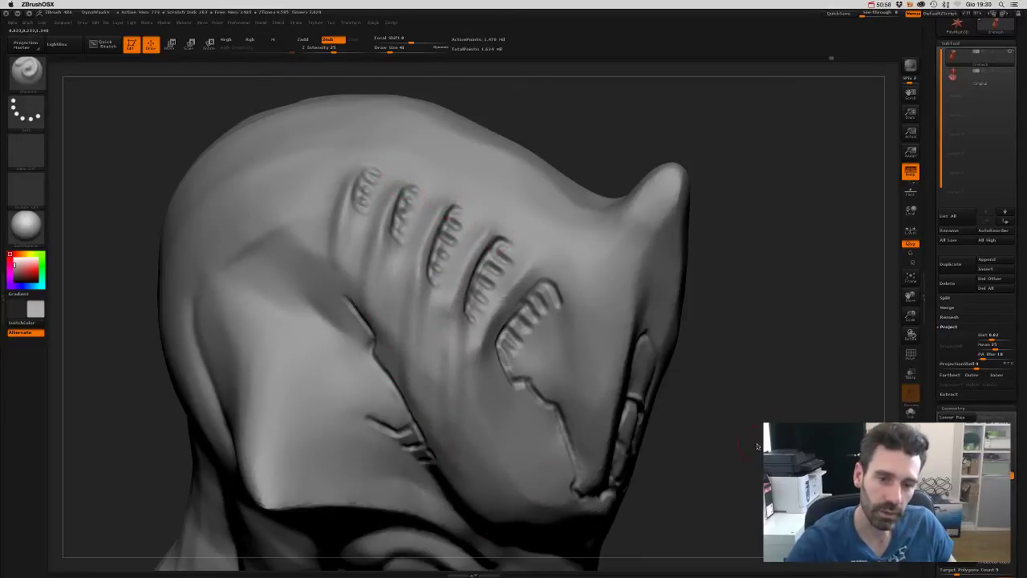
- Deepen the creases to the fold and smooth over the front gill slits
mouse_move(470, 517)
left_mouse_down()
mouse_move(604, 310)
mouse_move(562, 289)
left_mouse_up()
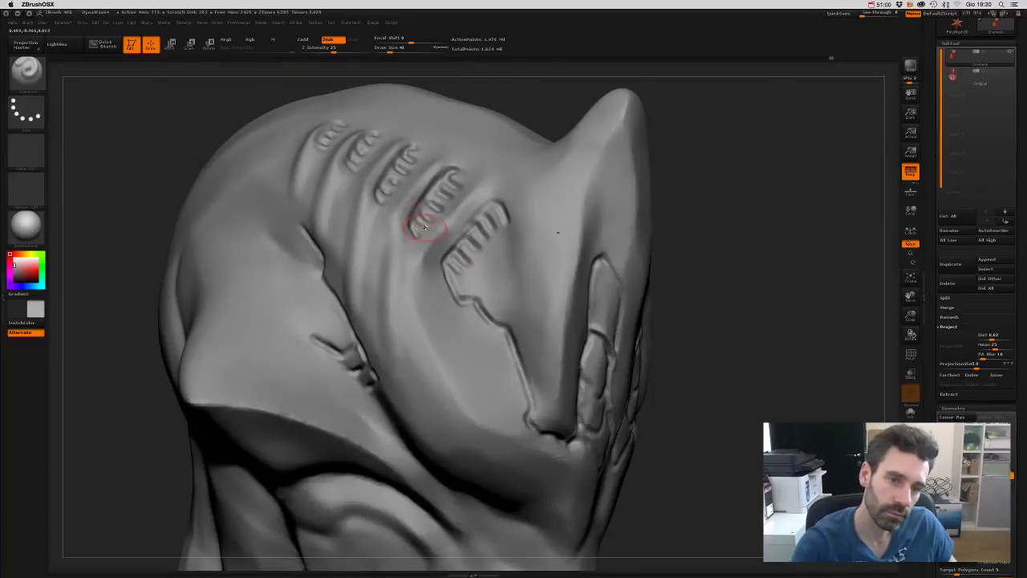
left_click_drag(425, 224, 385, 366)
mouse_move(387, 229)
left_mouse_down()
mouse_move(377, 400)
mouse_move(362, 256)
mouse_move(376, 164)
left_mouse_up()
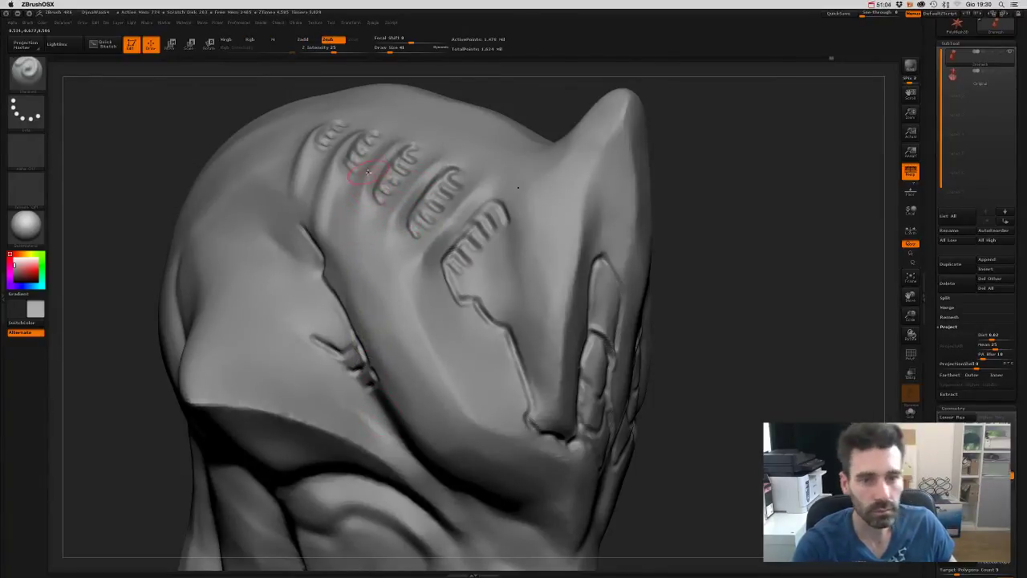
left_click_drag(375, 217, 355, 160, "shift")
mouse_move(377, 210)
left_mouse_down("shift")
mouse_move(344, 161)
mouse_move(333, 195)
left_mouse_up("shift")
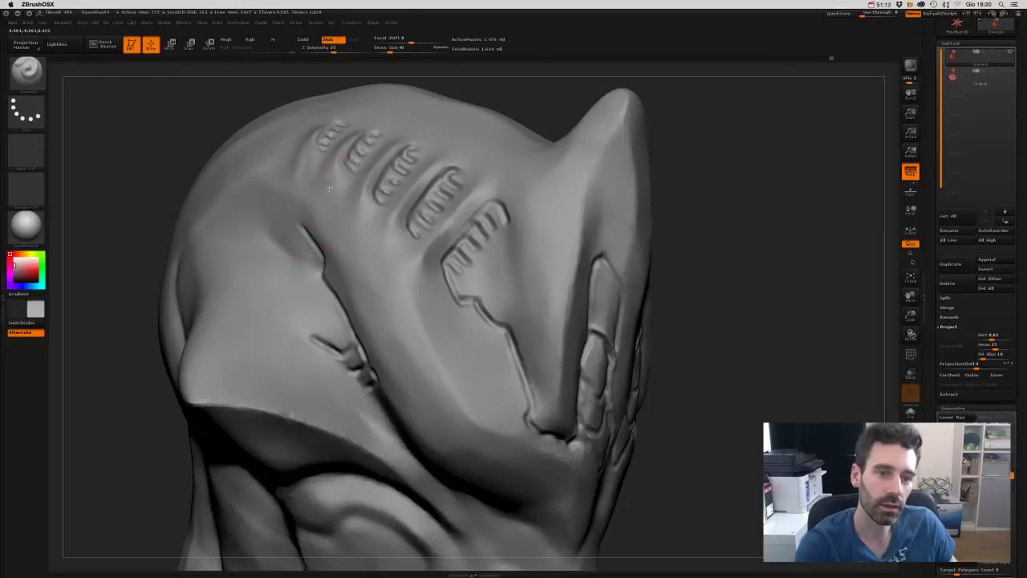
left_click_drag(401, 205, 333, 180, "shift")
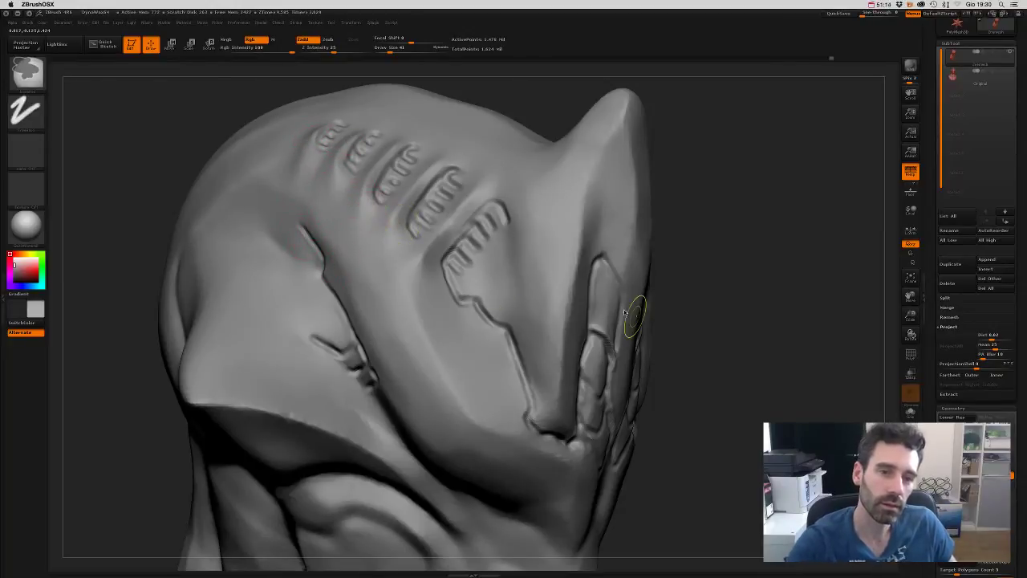
mouse_move(734, 362)
left_mouse_down("shift")
mouse_move(749, 348)
mouse_move(764, 356)
mouse_move(729, 248)
mouse_move(731, 339)
mouse_move(749, 362)
mouse_move(738, 268)
mouse_move(805, 328)
mouse_move(786, 337)
mouse_move(447, 336)
mouse_move(429, 358)
mouse_move(523, 442)
left_mouse_up("shift")
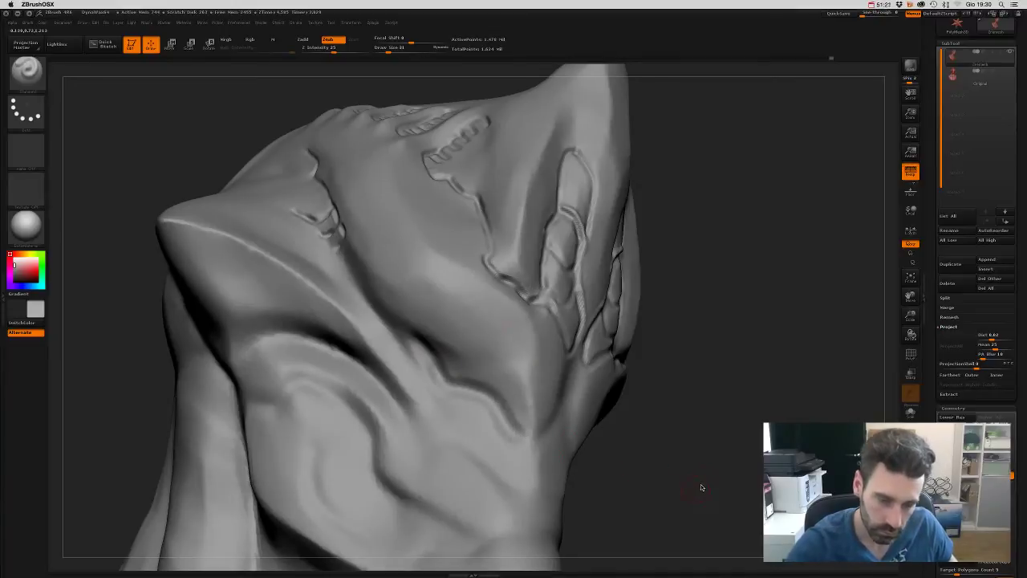
- From a straight front view, carve a groove down the centre of the face
key("s")
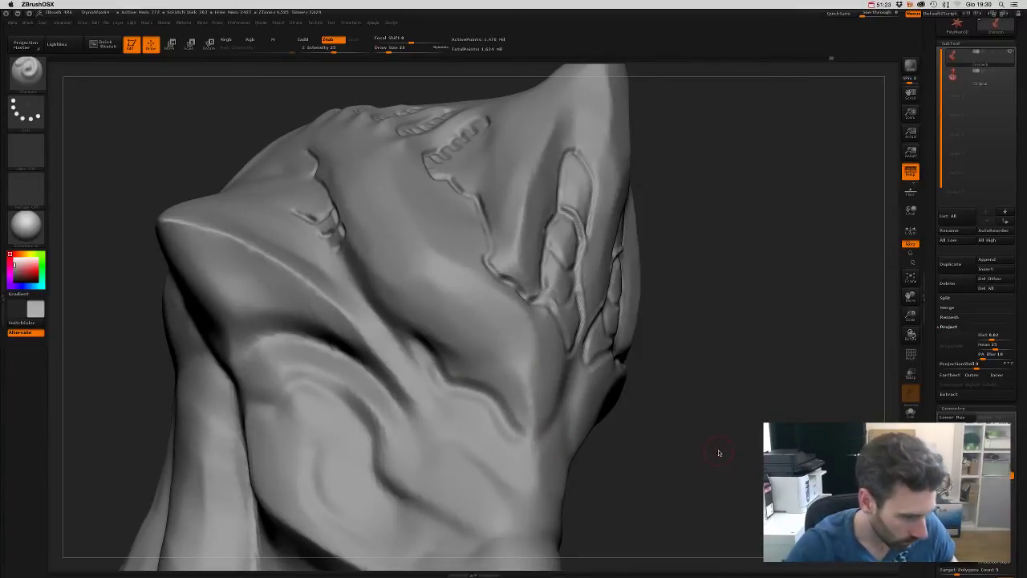
left_click_drag(723, 455, 522, 431)
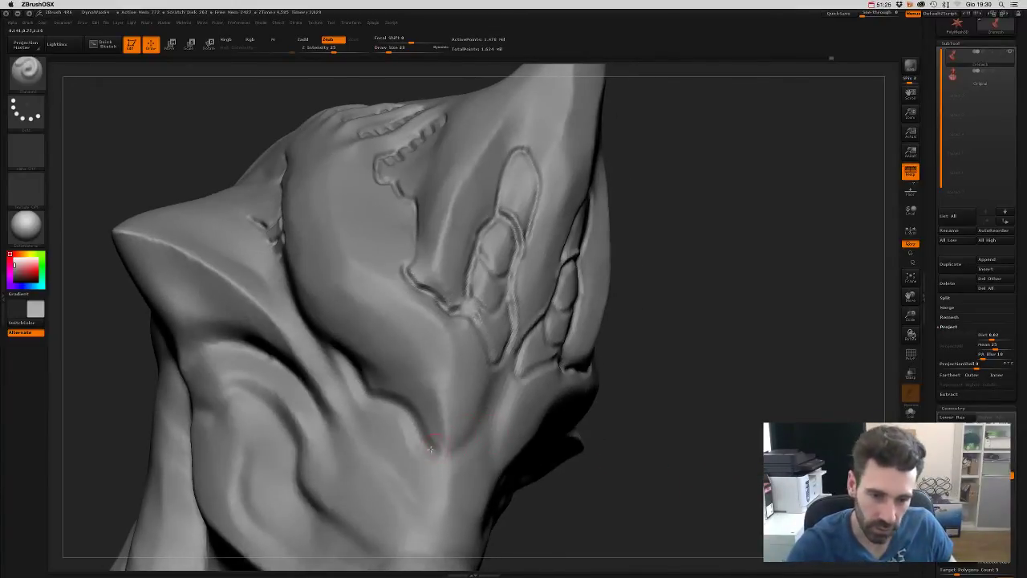
mouse_move(728, 443)
left_mouse_down("shift")
mouse_move(734, 450)
mouse_move(715, 428)
mouse_move(699, 441)
mouse_move(784, 344)
mouse_move(683, 337)
mouse_move(702, 383)
mouse_move(758, 360)
mouse_move(768, 394)
mouse_move(754, 393)
left_mouse_up("shift")
key("s")
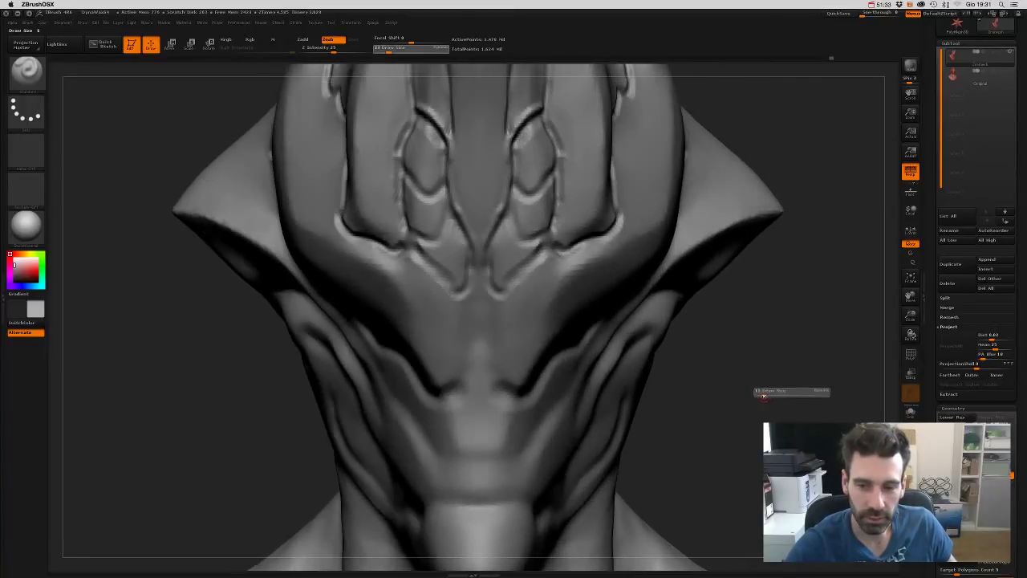
left_click_drag(469, 384, 456, 295)
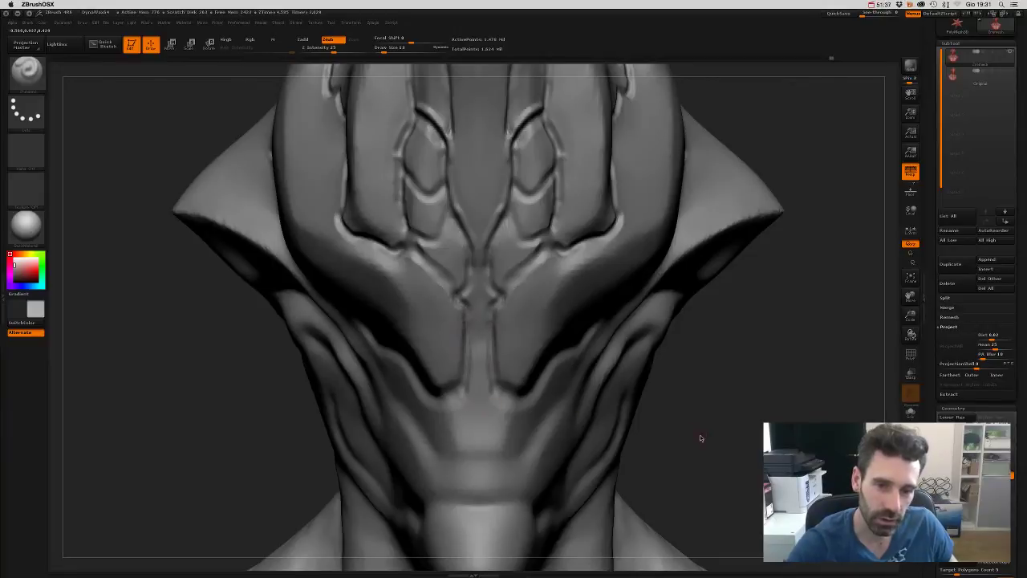
- Carve a lip crease across the mouth and a crease rising from the lip corner
mouse_move(701, 438)
left_mouse_down()
mouse_move(677, 415)
mouse_move(479, 338)
left_mouse_up()
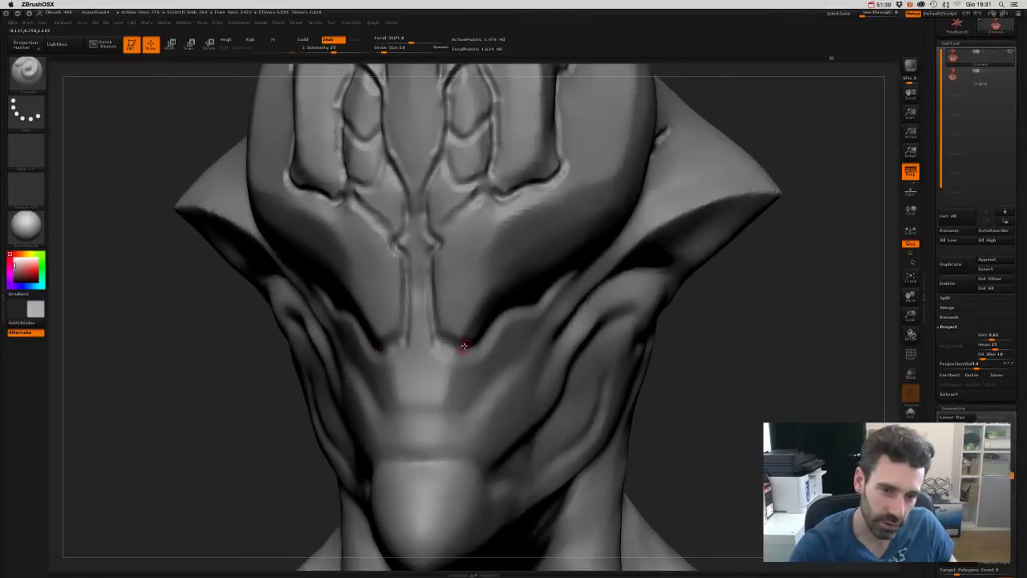
mouse_move(736, 406)
left_mouse_down()
mouse_move(746, 421)
mouse_move(744, 394)
mouse_move(476, 236)
mouse_move(499, 303)
mouse_move(579, 350)
left_mouse_up()
left_click_drag(601, 348, 617, 347)
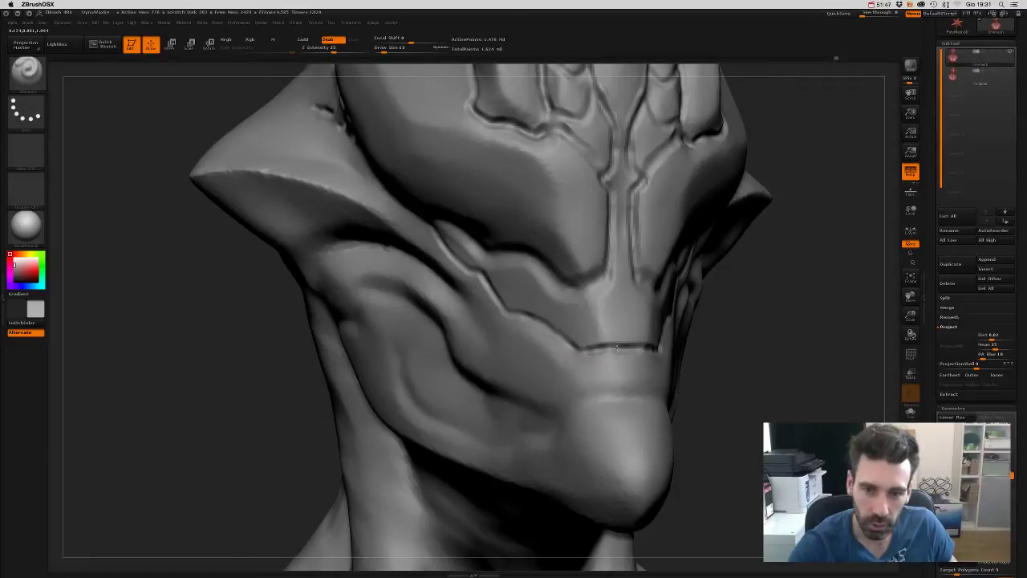
mouse_move(733, 385)
left_mouse_down()
mouse_move(345, 374)
mouse_move(361, 378)
mouse_move(439, 329)
mouse_move(488, 271)
left_mouse_up()
mouse_move(643, 361)
left_mouse_down()
mouse_move(676, 394)
mouse_move(270, 450)
mouse_move(625, 412)
left_mouse_up()
left_click_drag(299, 374, 332, 338)
left_click_drag(394, 382, 704, 351, "shift")
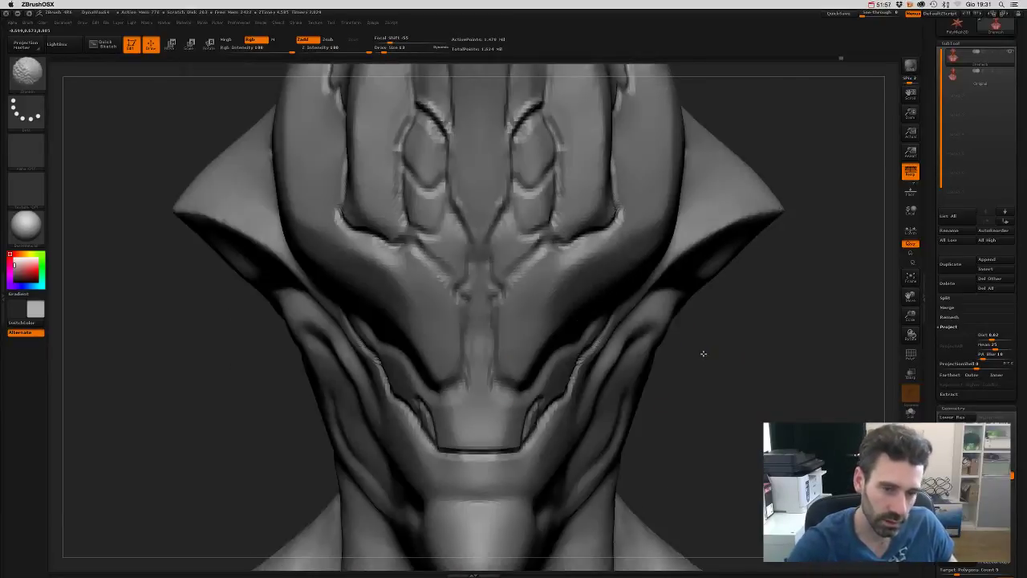
- Switch back to the Dam Standard brush and zoom in on the neck and jaw
key("f")
mouse_move(678, 310)
left_mouse_down()
mouse_move(709, 309)
mouse_move(650, 222)
left_mouse_up()
key("b")
key("c")
key("l")
key("b")
key("d")
key("s")
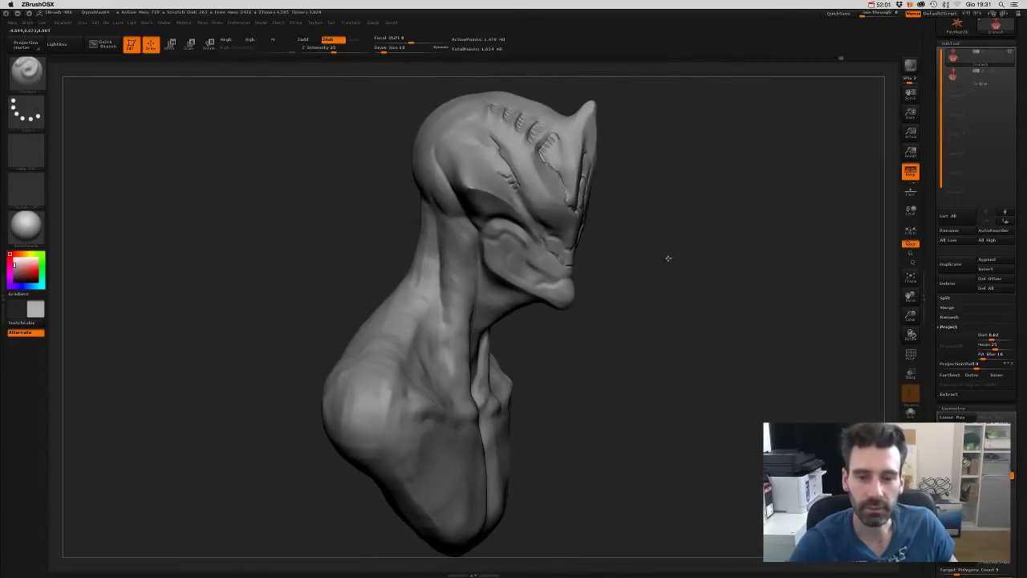
mouse_move(668, 257)
left_mouse_down("alt")
mouse_move(670, 303)
mouse_move(635, 318)
left_mouse_up("alt")
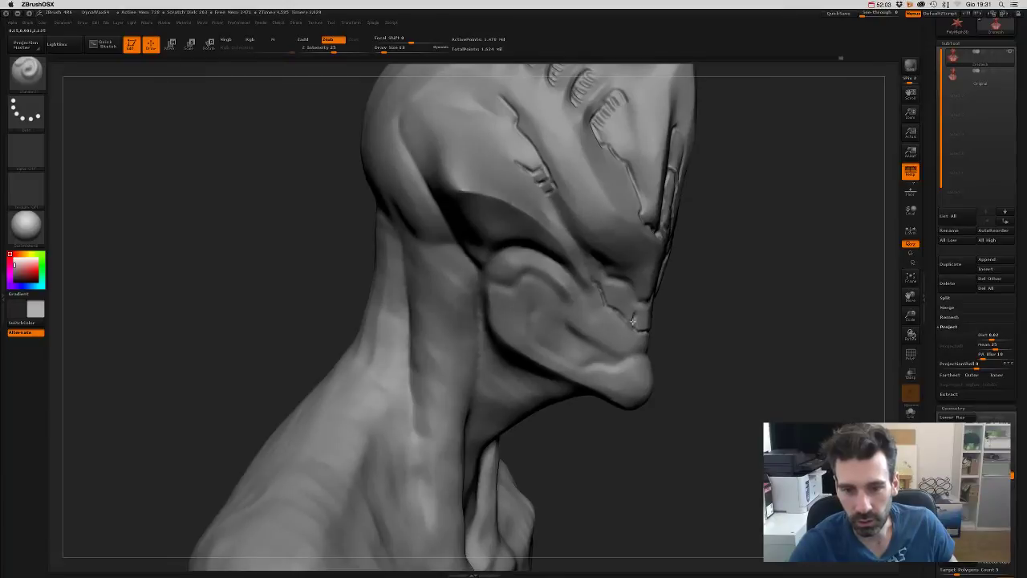
left_click_drag(699, 309, 665, 305, "shift")
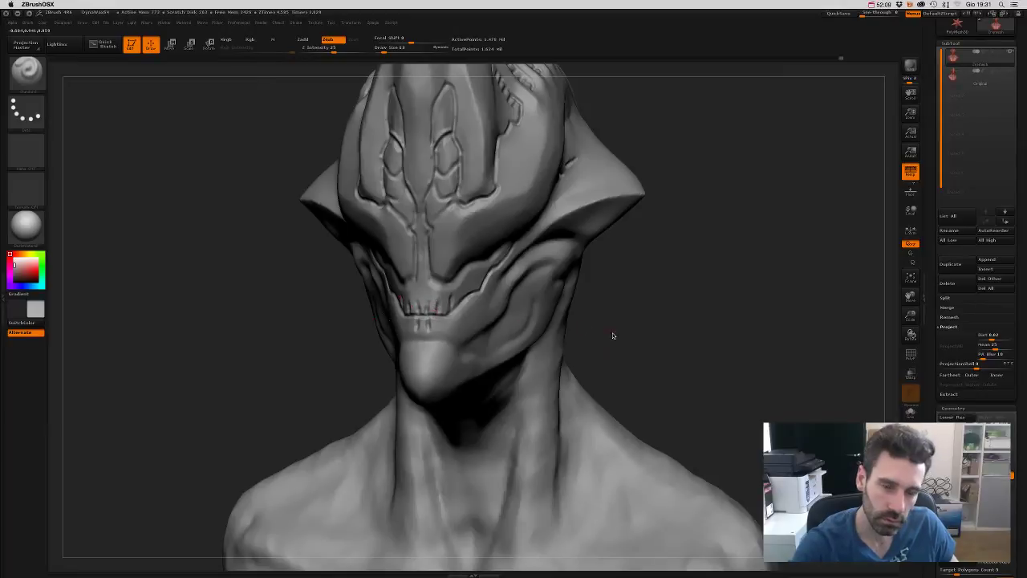
mouse_move(613, 337)
left_mouse_down()
mouse_move(691, 331)
mouse_move(493, 332)
left_mouse_up()
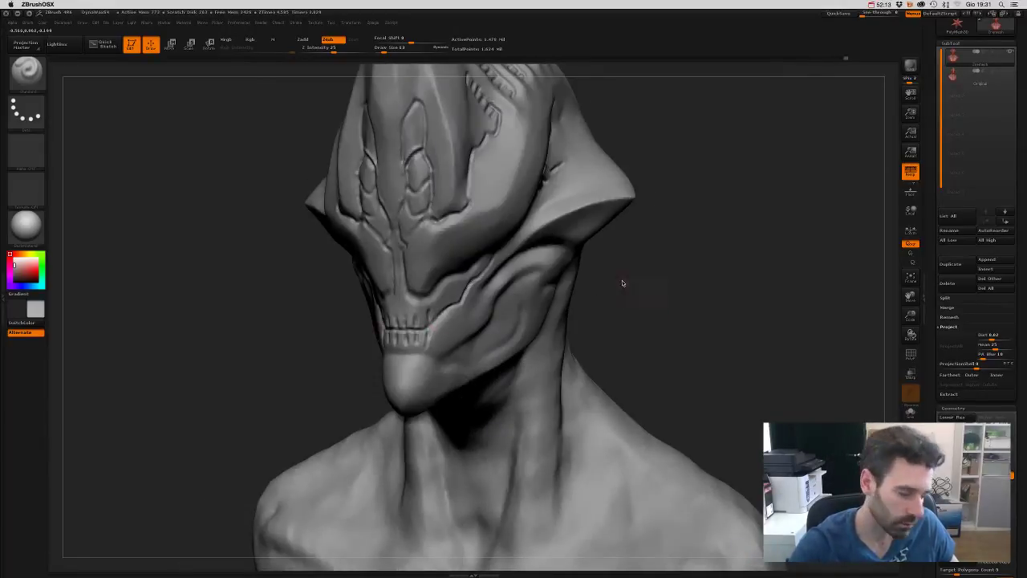
- Pick a new sculpting brush and reshape the jaw on both sides of the chin
key("b")
left_click(702, 314)
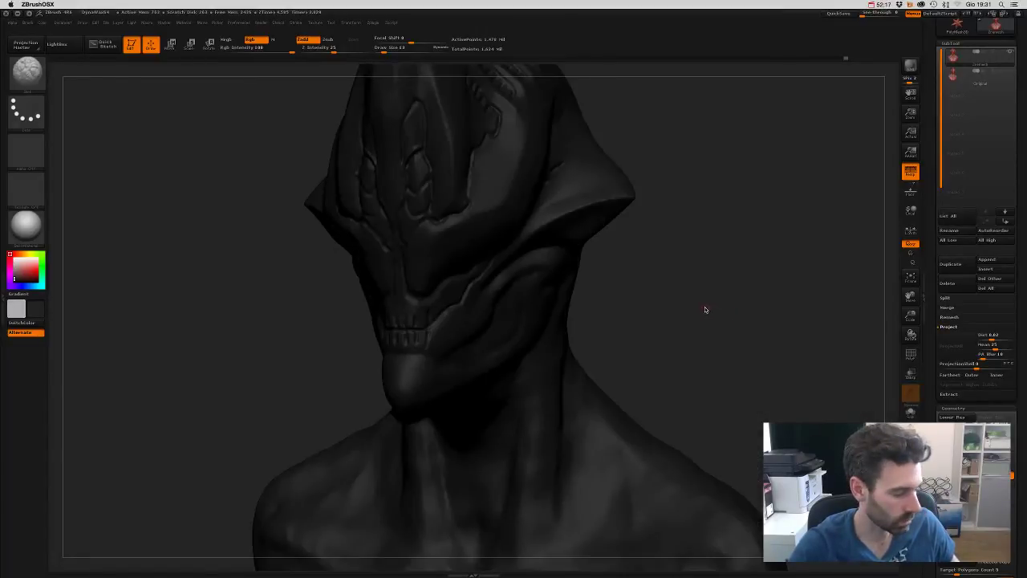
key("v")
key("b")
left_click(722, 405)
key("s")
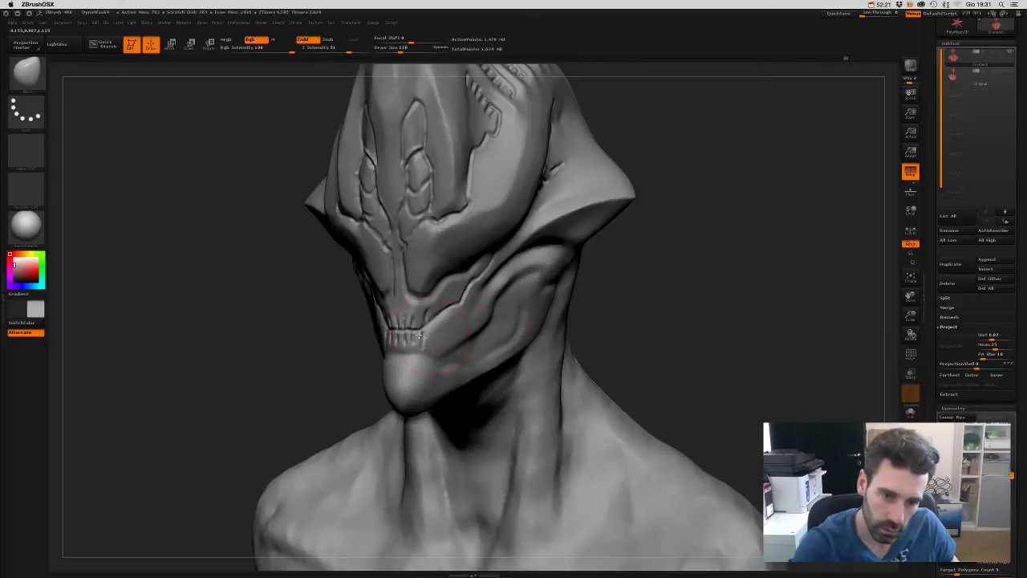
left_click_drag(711, 324, 714, 324, "shift")
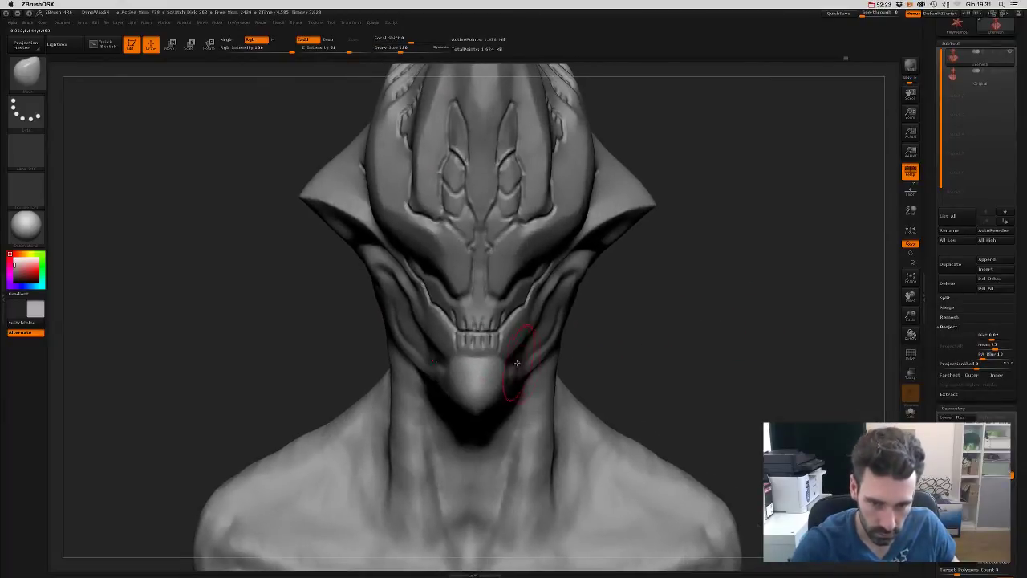
mouse_move(517, 363)
left_mouse_down()
mouse_move(459, 359)
mouse_move(496, 367)
left_mouse_up()
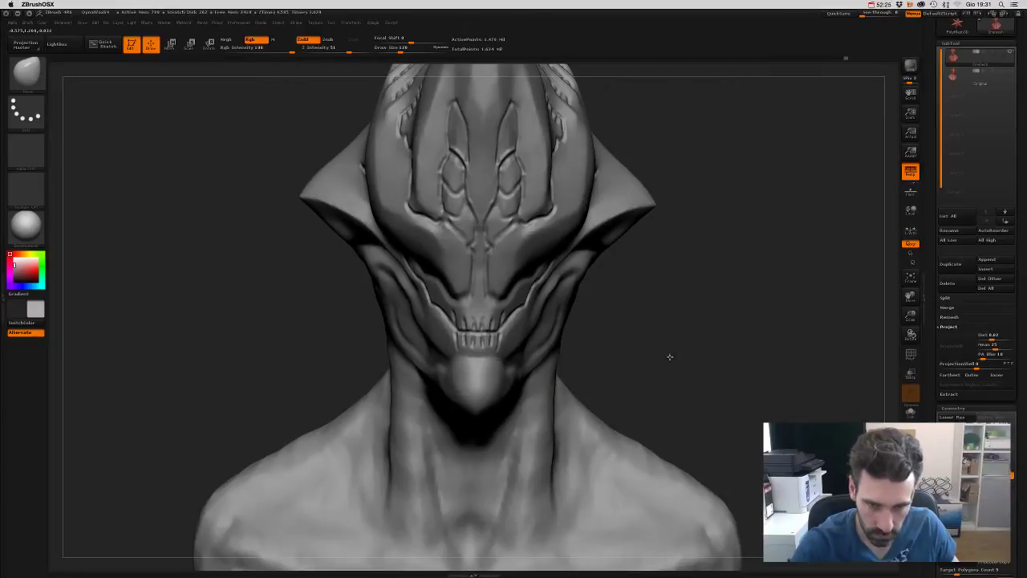
- Alternate between carving and building brushes while turning the head around the jaw
mouse_move(670, 357)
left_mouse_down()
mouse_move(683, 356)
mouse_move(674, 337)
left_mouse_up()
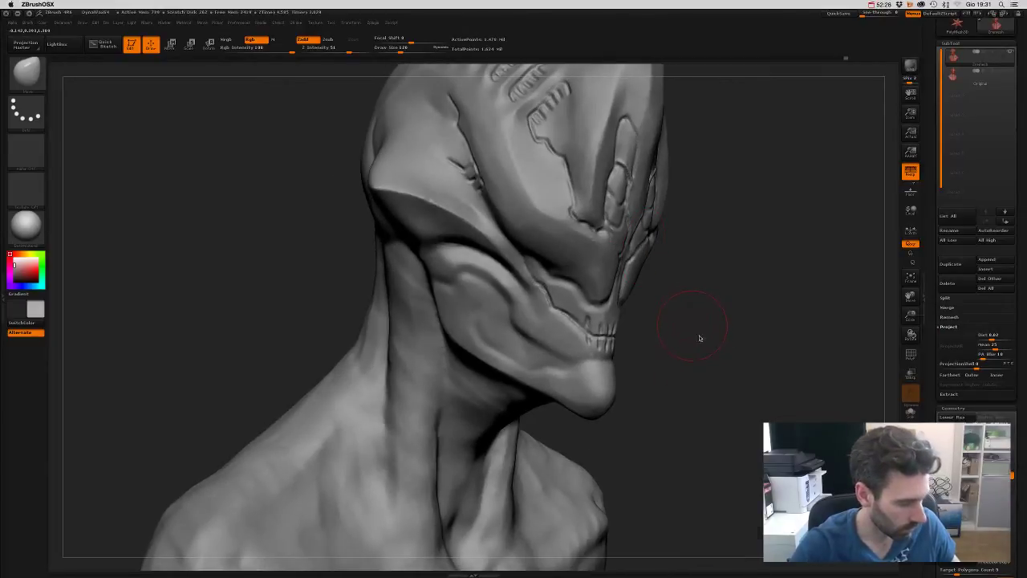
key("b")
key("d")
key("s")
key("s")
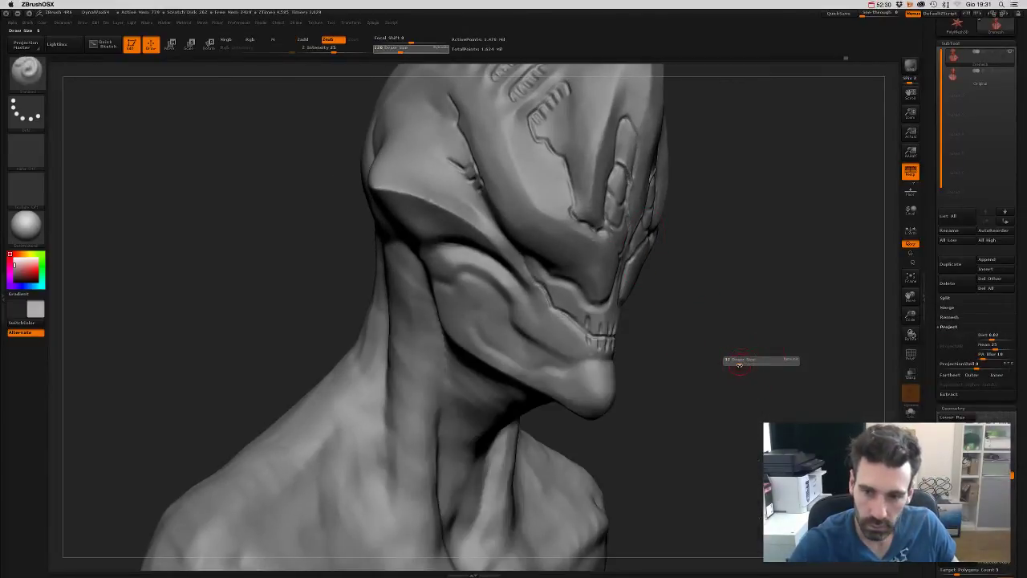
left_click_drag(738, 364, 615, 321)
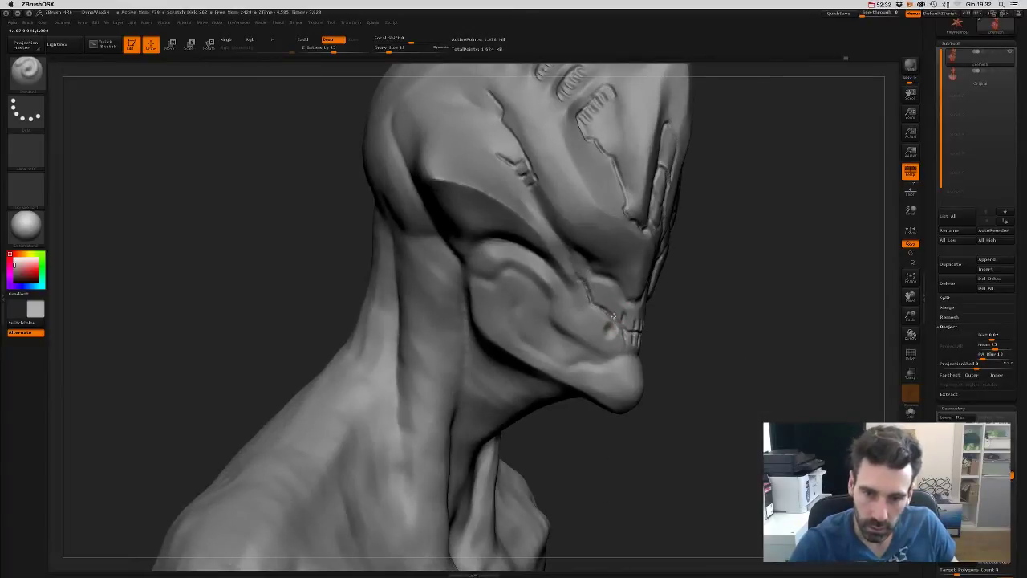
left_click_drag(722, 339, 677, 337)
key("b")
key("c")
key("b")
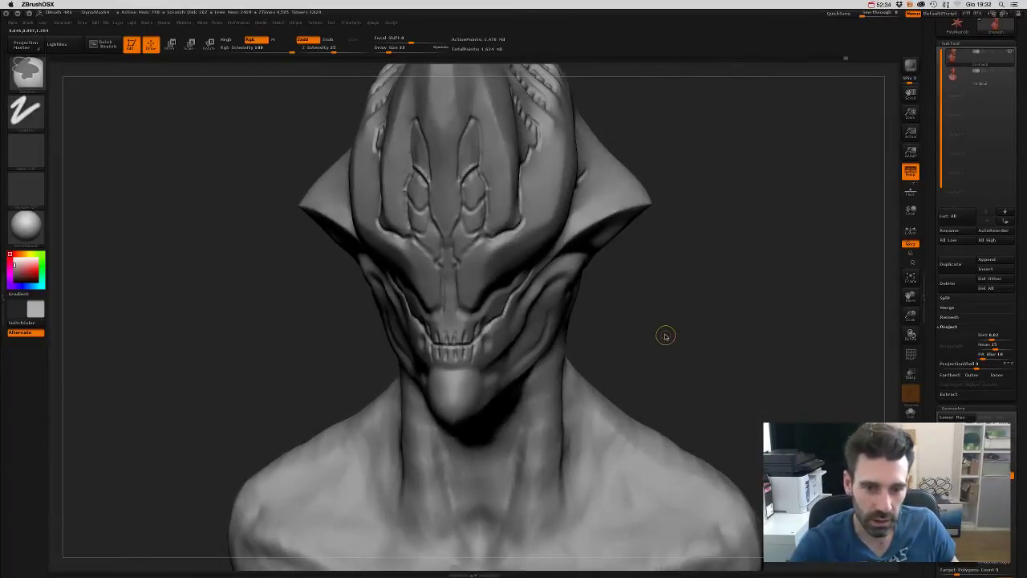
- Deepen the creases between the teeth along the mouth
key("b")
key("s")
key("t")
key("s")
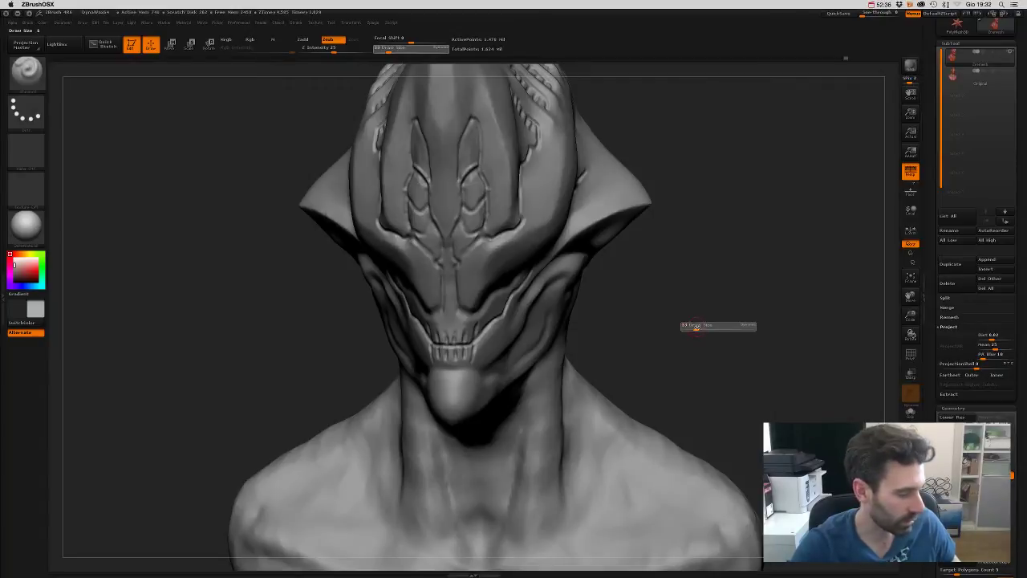
mouse_move(538, 334)
right_mouse_down()
mouse_move(621, 335)
mouse_move(440, 307)
right_mouse_up()
key("b")
key("c")
key("b")
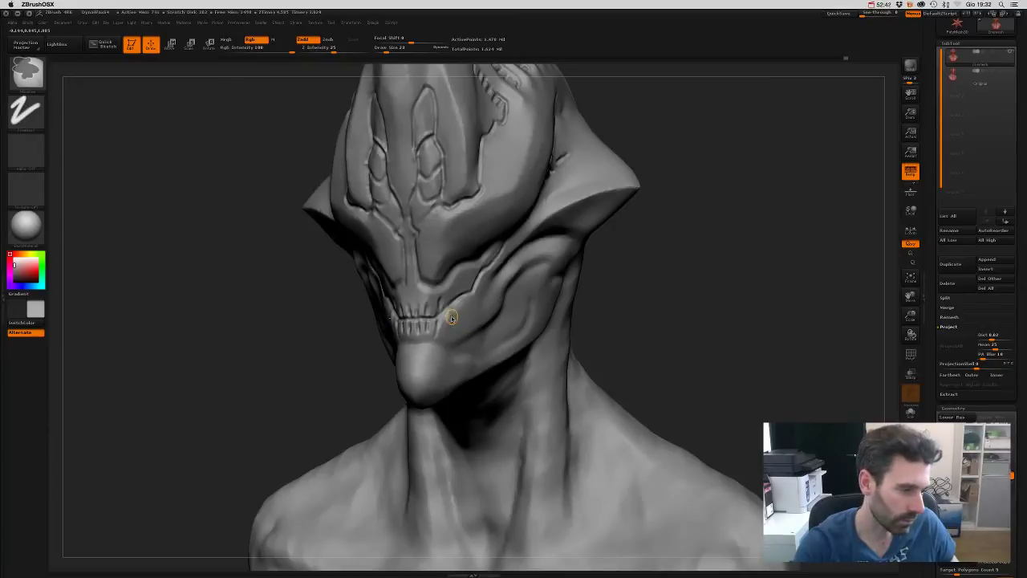
key("shift")
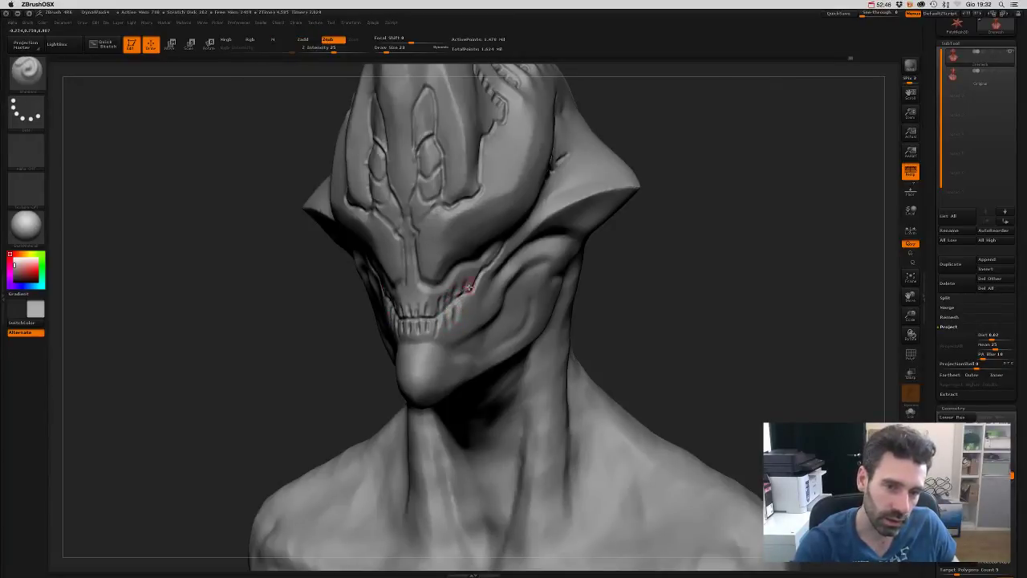
left_click_drag(651, 297, 663, 293)
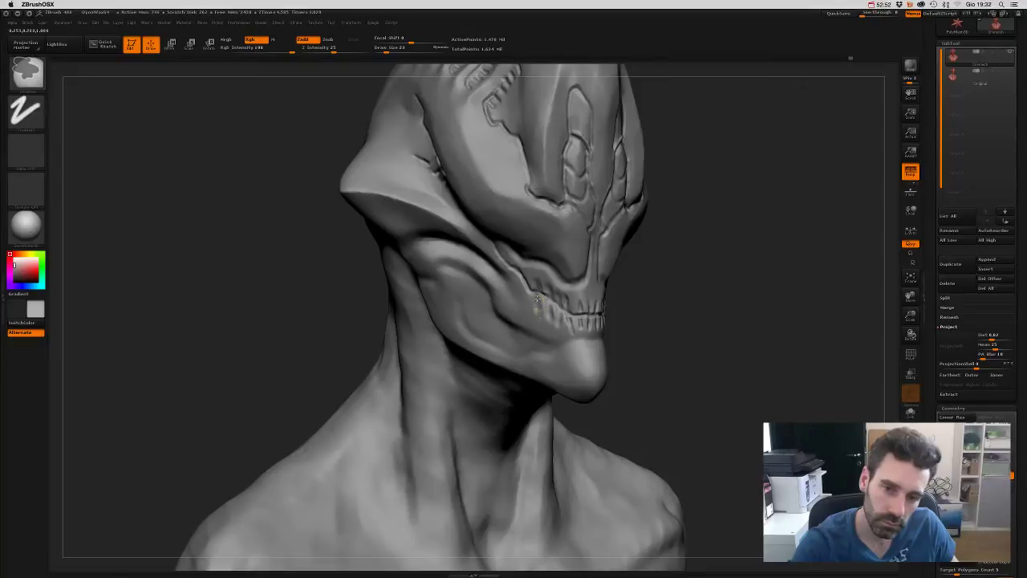
mouse_move(548, 304)
left_mouse_down()
mouse_move(576, 334)
mouse_move(581, 304)
left_mouse_up()
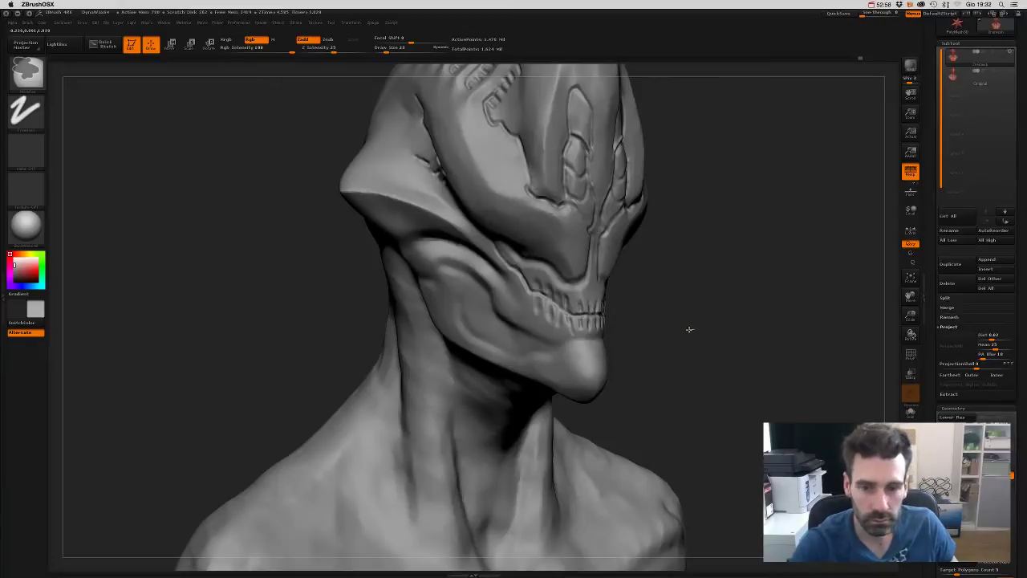
- Try a DynaMesh remesh, undo it, and zoom in on the face and jaw
left_click_drag(688, 331, 674, 319, "ctrl")
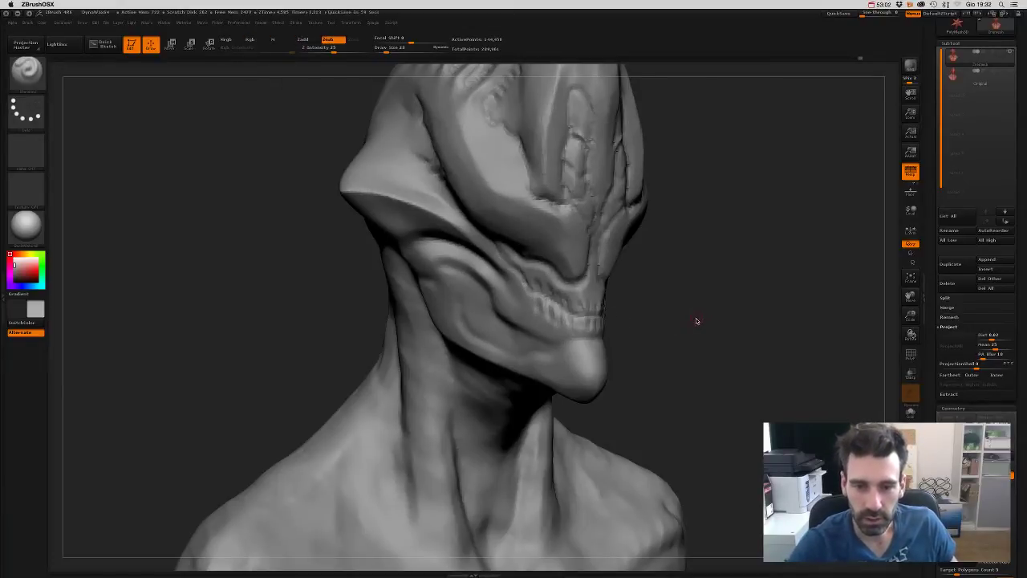
key("ctrl+d")
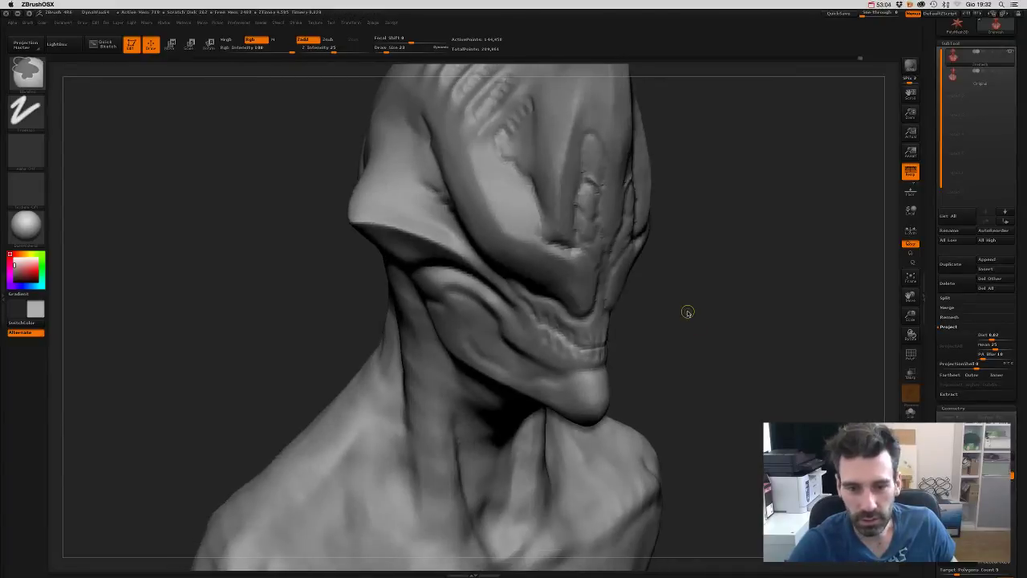
left_click_drag(695, 350, 695, 297, "alt")
scroll(963, 289, "down", 5)
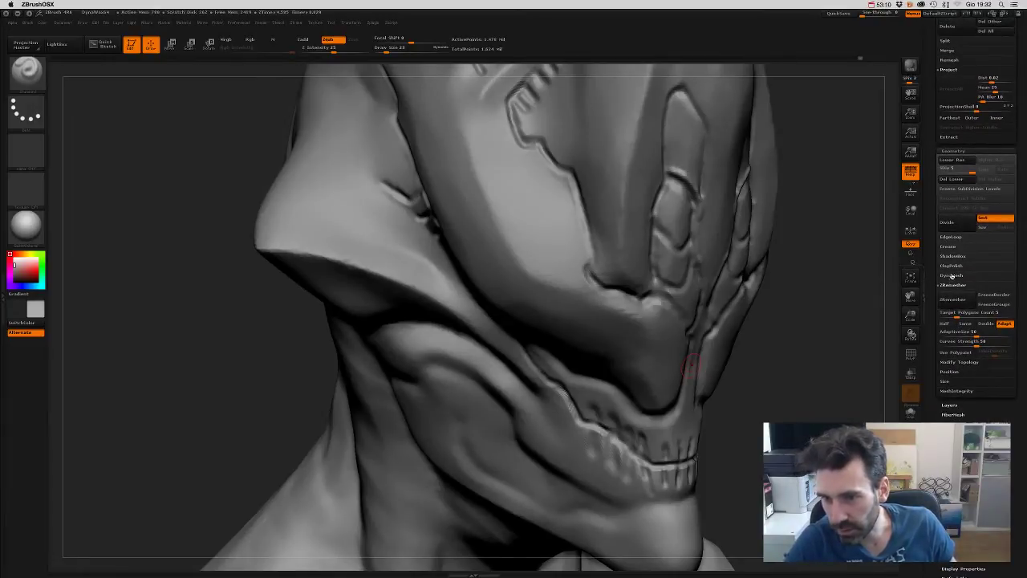
- Expand the DynaMesh options, then carve a deeper nostril dent and a groove up the cheek
left_click(952, 276)
left_click_drag(834, 341, 814, 340)
mouse_move(818, 383)
left_mouse_down()
mouse_move(814, 367)
mouse_move(803, 396)
mouse_move(806, 333)
mouse_move(800, 390)
mouse_move(787, 323)
left_mouse_up()
key("b")
left_click(791, 345)
key("s")
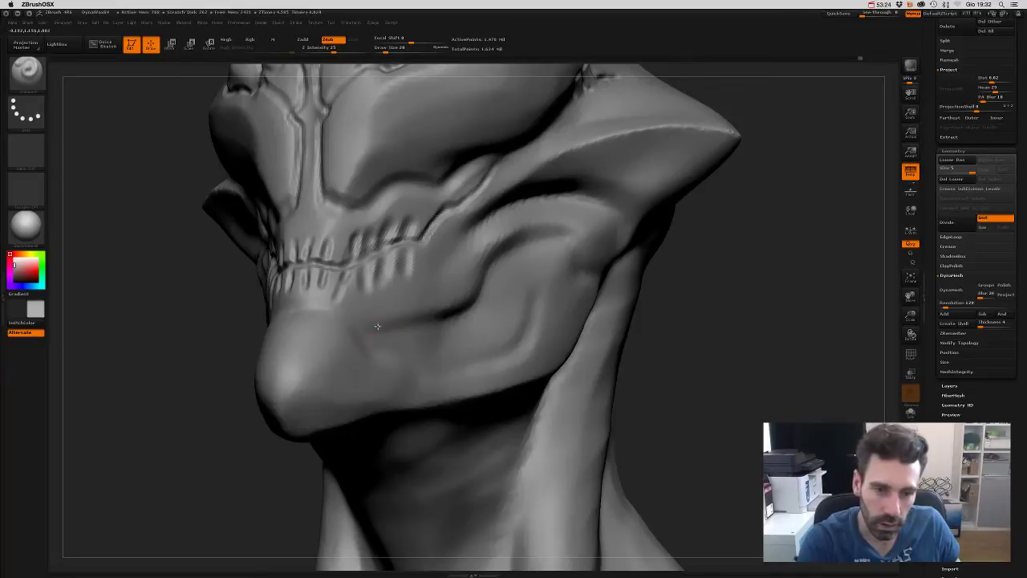
left_click_drag(385, 340, 377, 343)
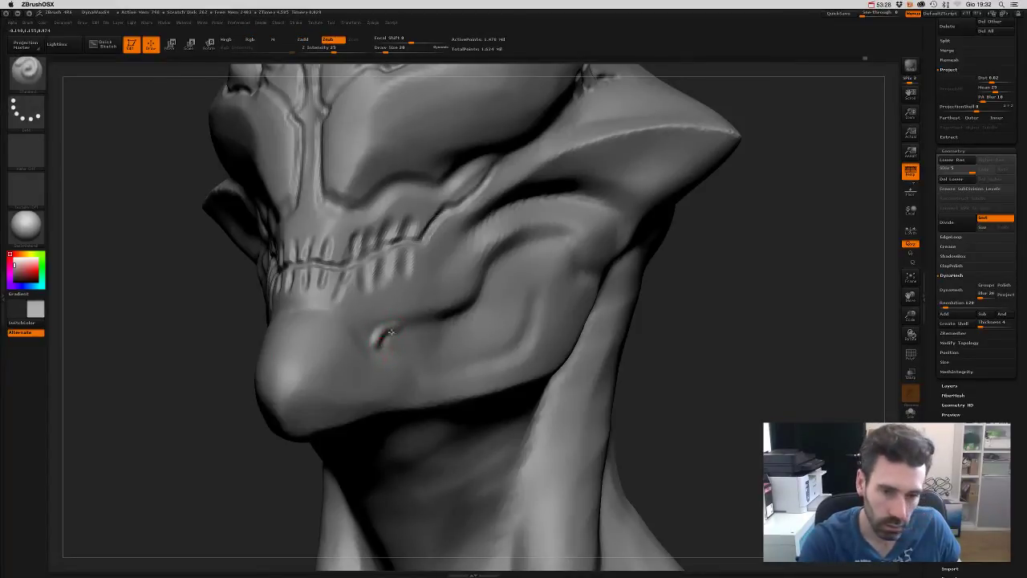
left_click_drag(374, 339, 475, 307)
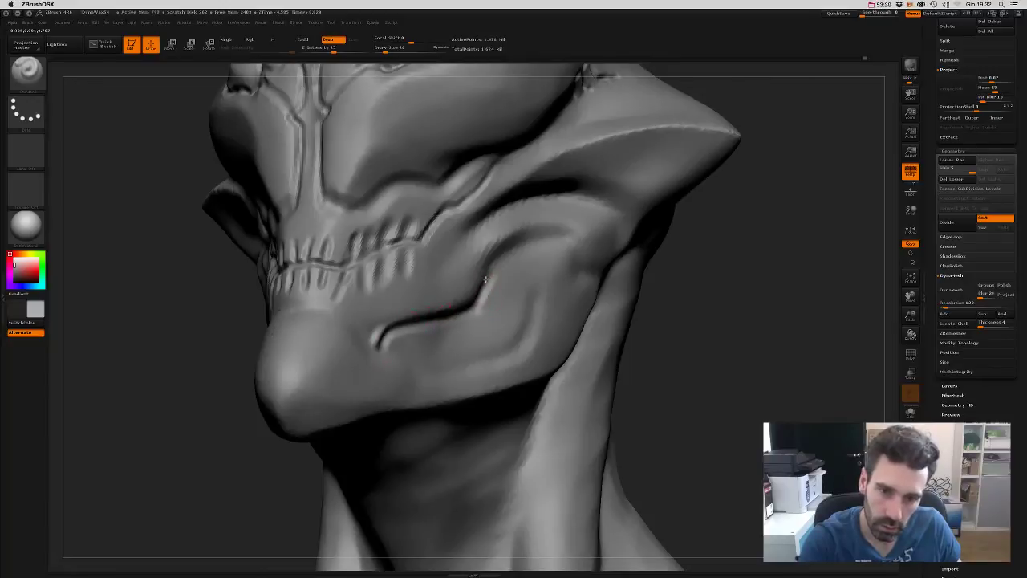
- Carve a thin crease along the jawline and check it from both sides
left_click_drag(688, 315, 654, 339)
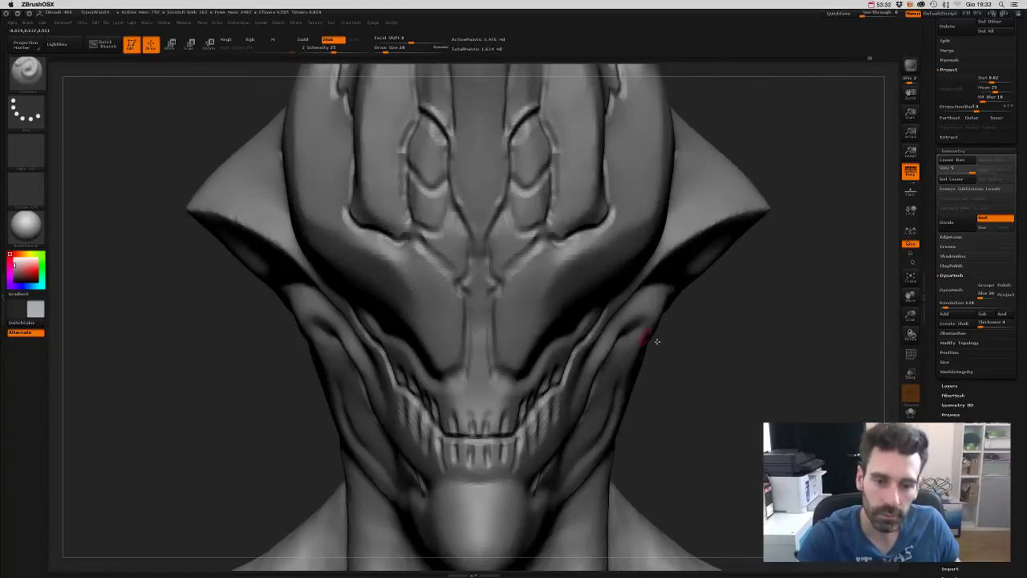
mouse_move(725, 367)
left_mouse_down()
mouse_move(737, 287)
mouse_move(709, 319)
mouse_move(722, 321)
mouse_move(709, 300)
mouse_move(709, 324)
mouse_move(625, 280)
left_mouse_up()
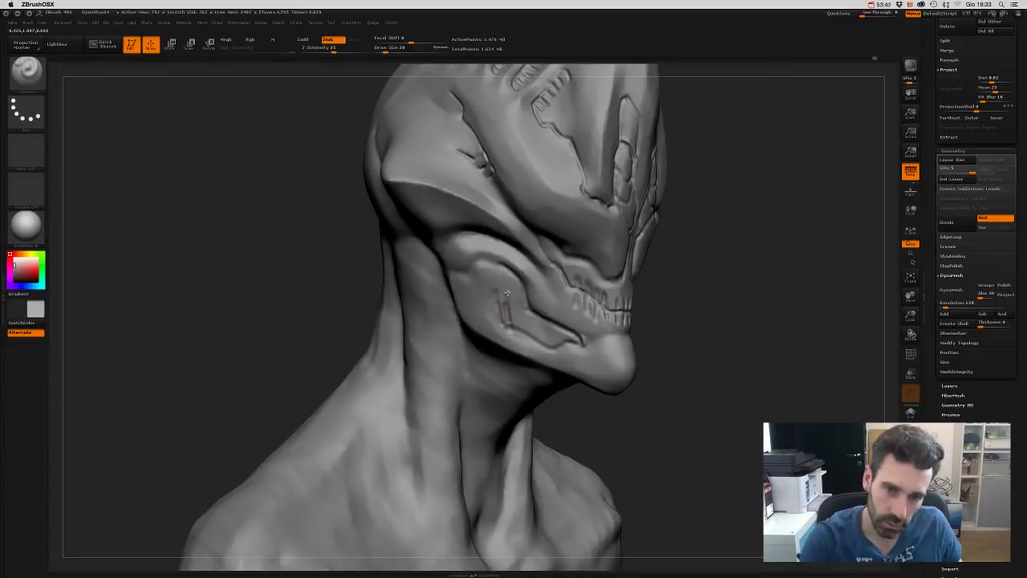
left_click_drag(509, 329, 552, 349)
left_click_drag(696, 340, 588, 357)
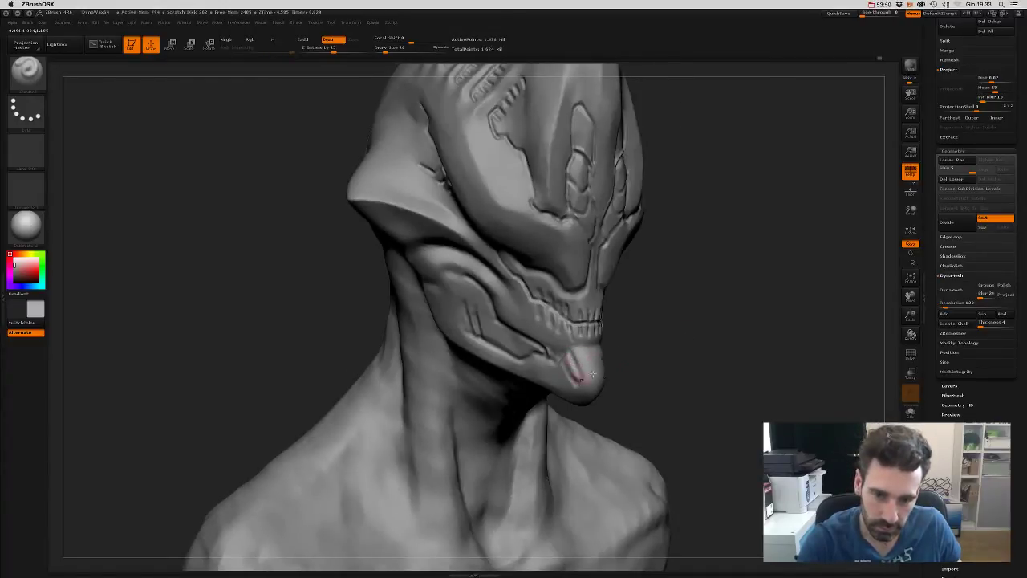
mouse_move(574, 377)
left_mouse_down()
mouse_move(624, 362)
mouse_move(467, 355)
mouse_move(385, 370)
left_mouse_up()
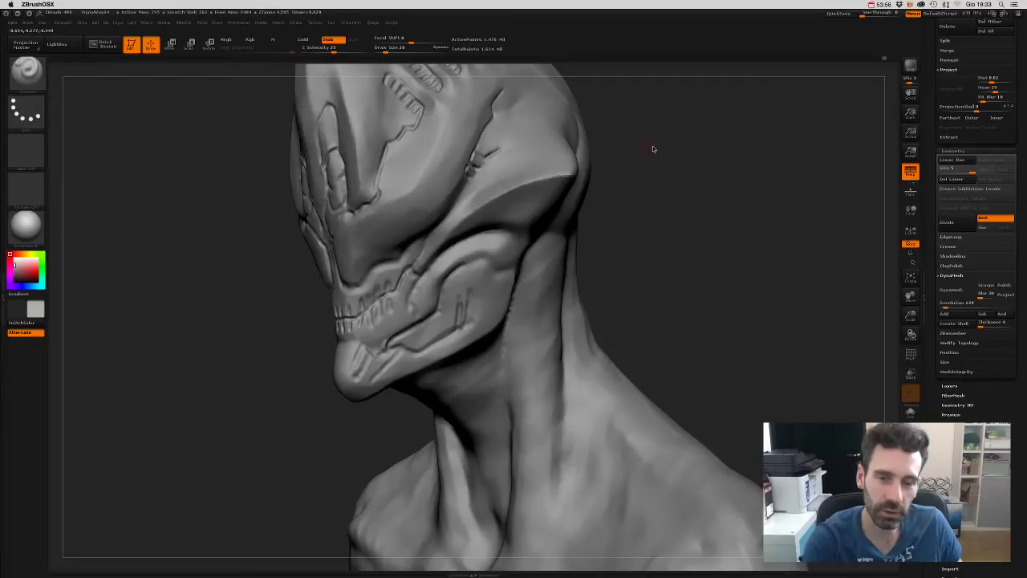
left_click_drag(653, 150, 504, 165)
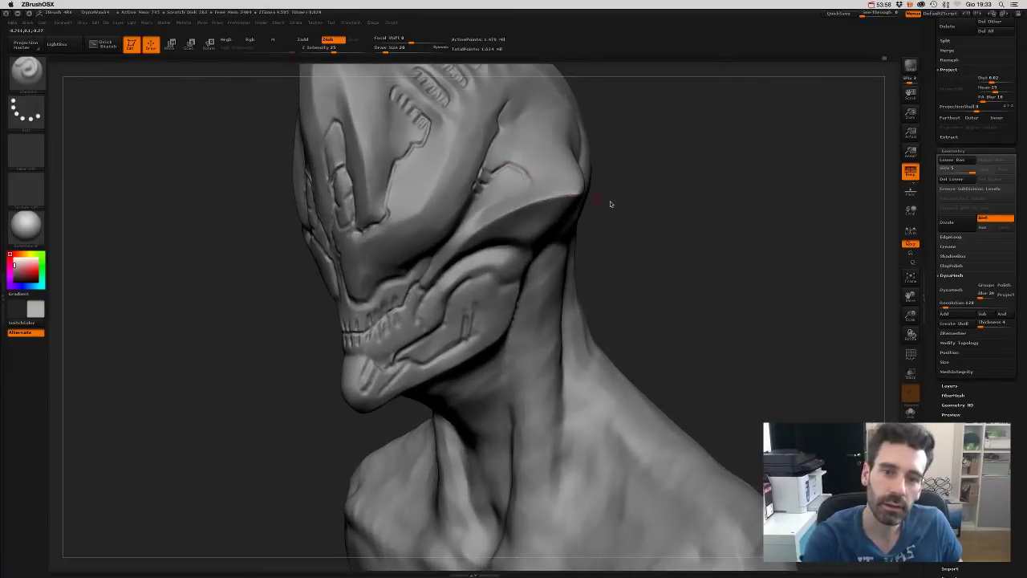
mouse_move(683, 233)
left_mouse_down()
mouse_move(699, 223)
mouse_move(725, 300)
mouse_move(699, 206)
mouse_move(716, 245)
mouse_move(688, 313)
mouse_move(684, 294)
left_mouse_up()
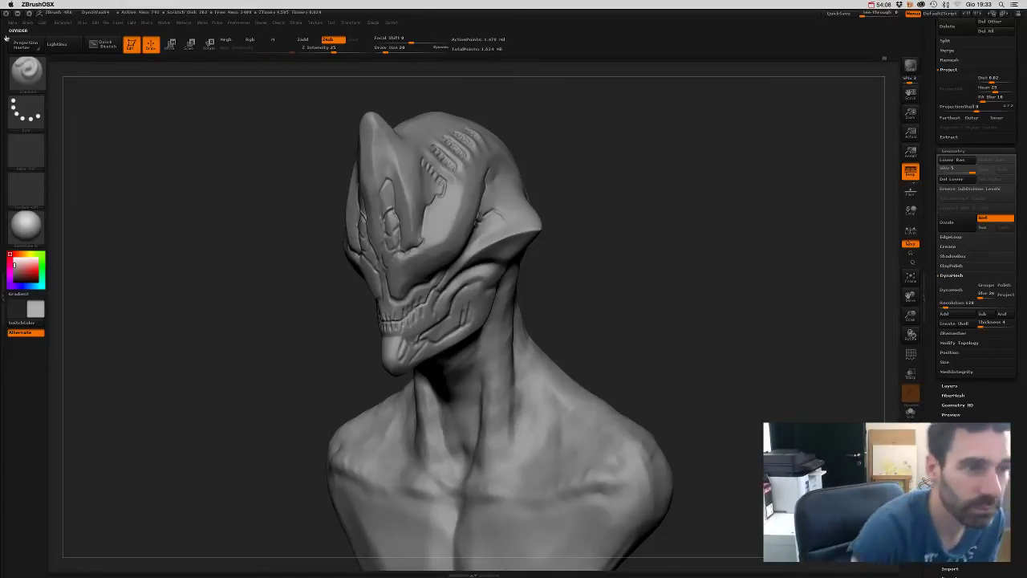
- Pick a sculpting brush and give it the wavy-lines Alpha 58 with a DragRect stroke
left_click(29, 74)
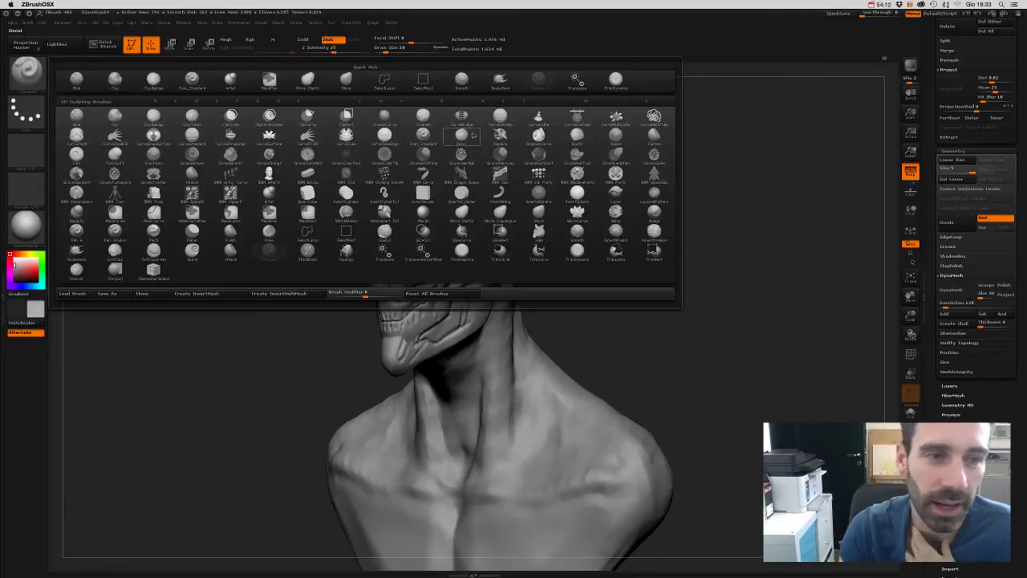
left_click(180, 125)
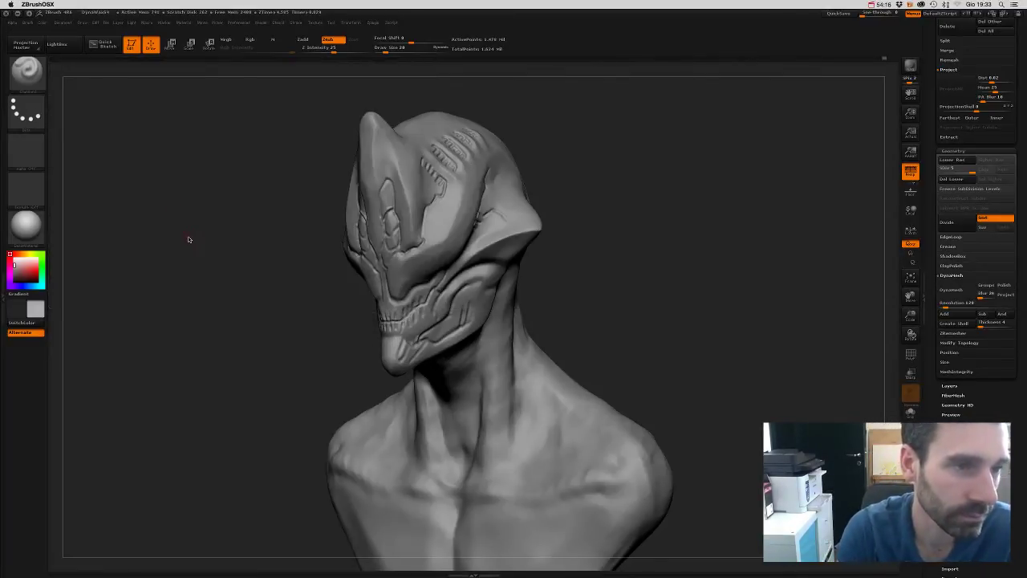
left_click(26, 154)
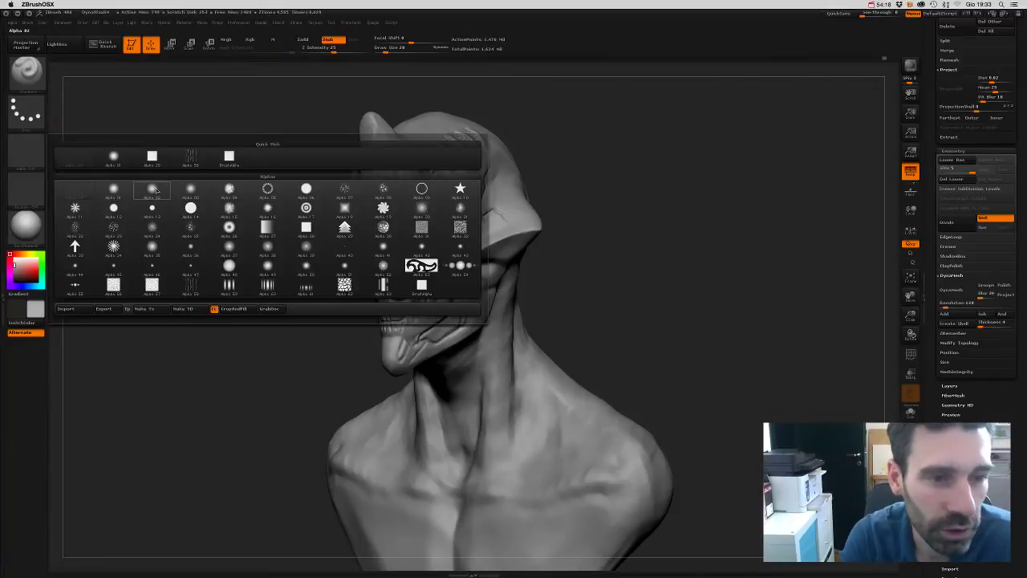
mouse_move(190, 160)
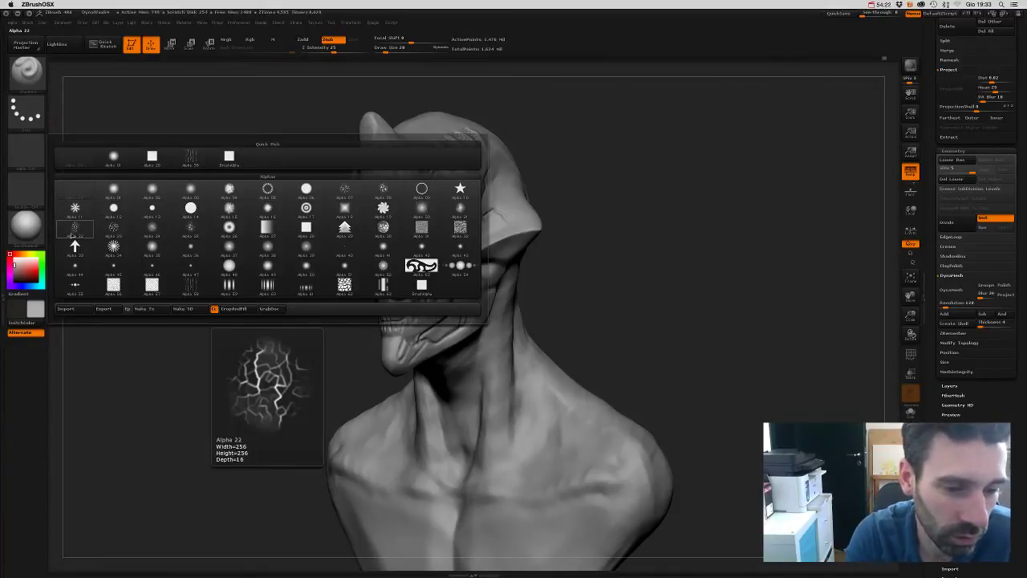
left_click(190, 160)
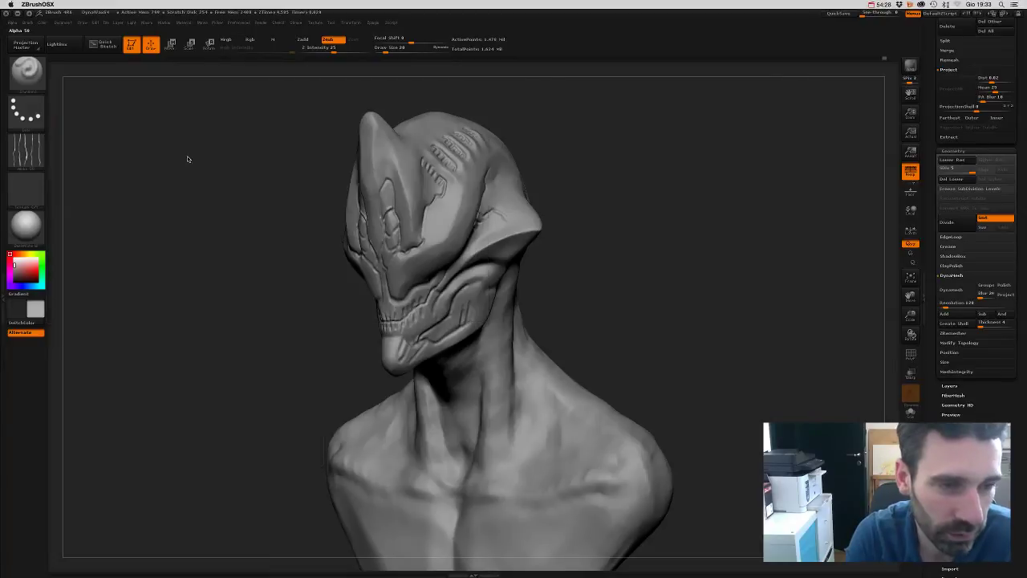
left_click(27, 112)
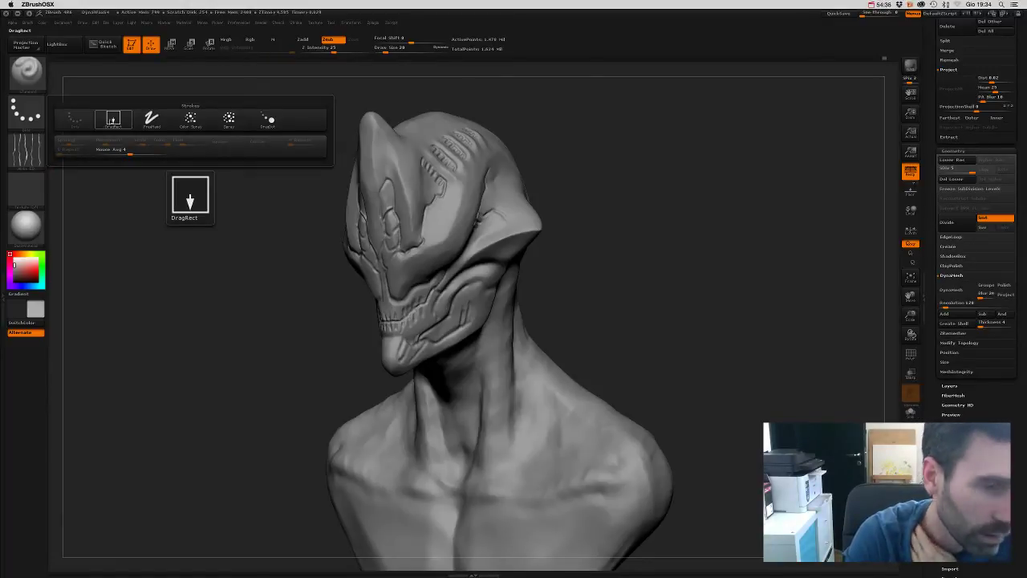
left_click(113, 120)
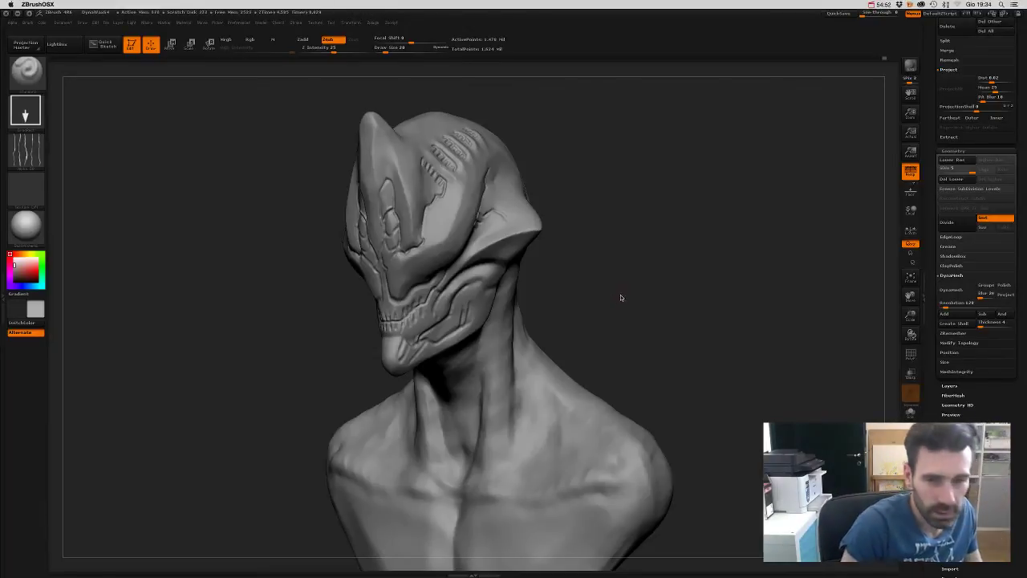
- Lasso-hide the neck and torso so only the creature's head remains visible
mouse_move(653, 306)
left_mouse_down()
mouse_move(616, 296)
mouse_move(614, 284)
mouse_move(663, 289)
mouse_move(633, 273)
left_mouse_up()
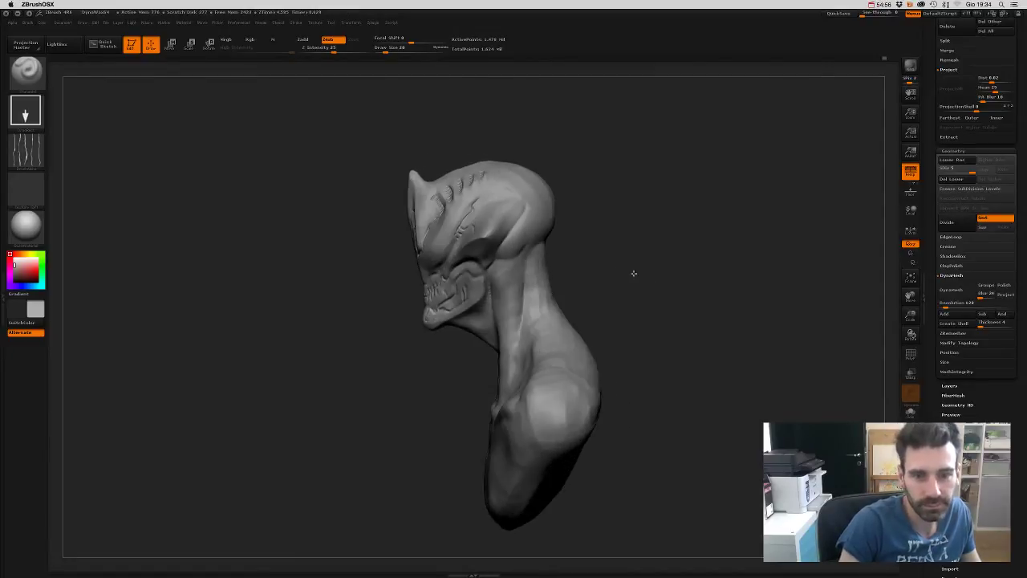
key("b")
key("c")
key("t")
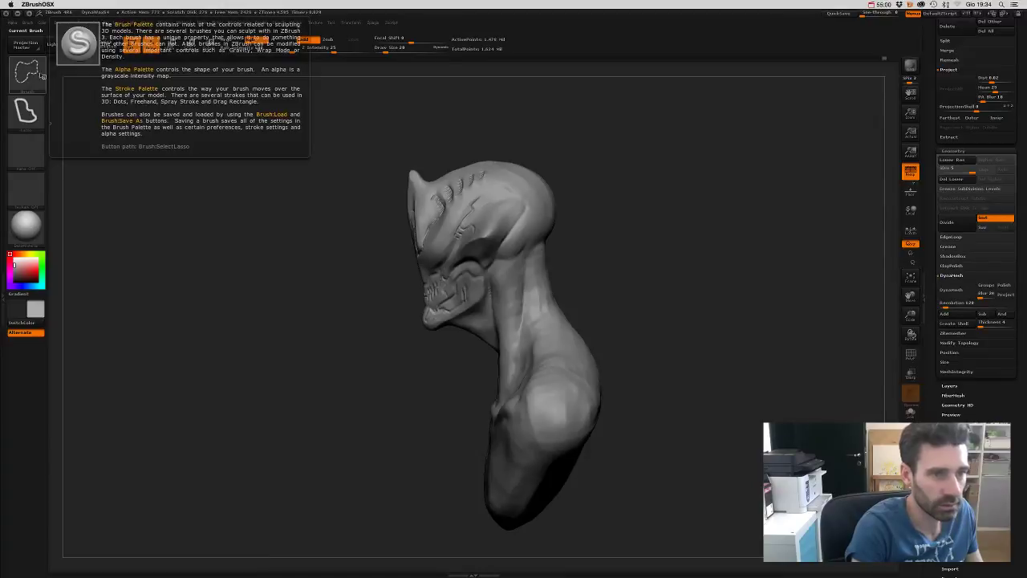
mouse_move(386, 366)
left_mouse_down()
mouse_move(481, 321)
mouse_move(592, 218)
mouse_move(450, 121)
mouse_move(331, 163)
left_mouse_up()
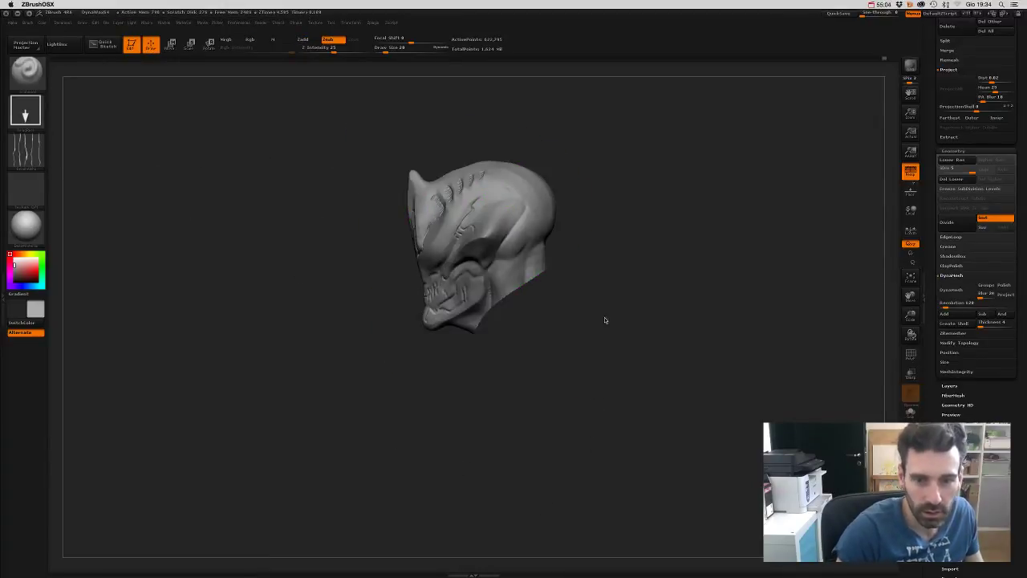
left_click_drag(605, 321, 618, 303)
- Open the Polygroups subpalette in the Tool palette
scroll(971, 419, "down", 2)
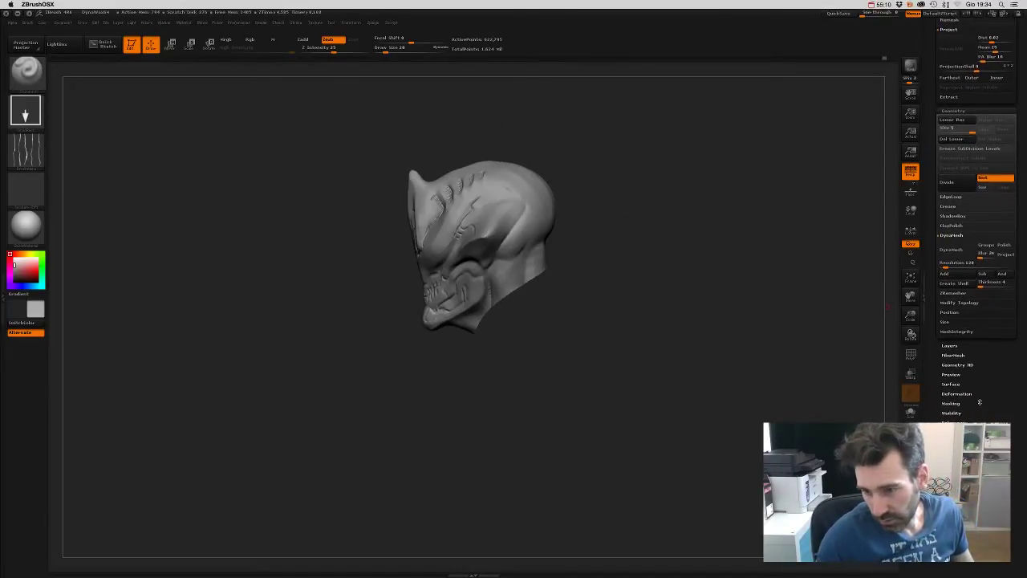
scroll(975, 386, "down", 1)
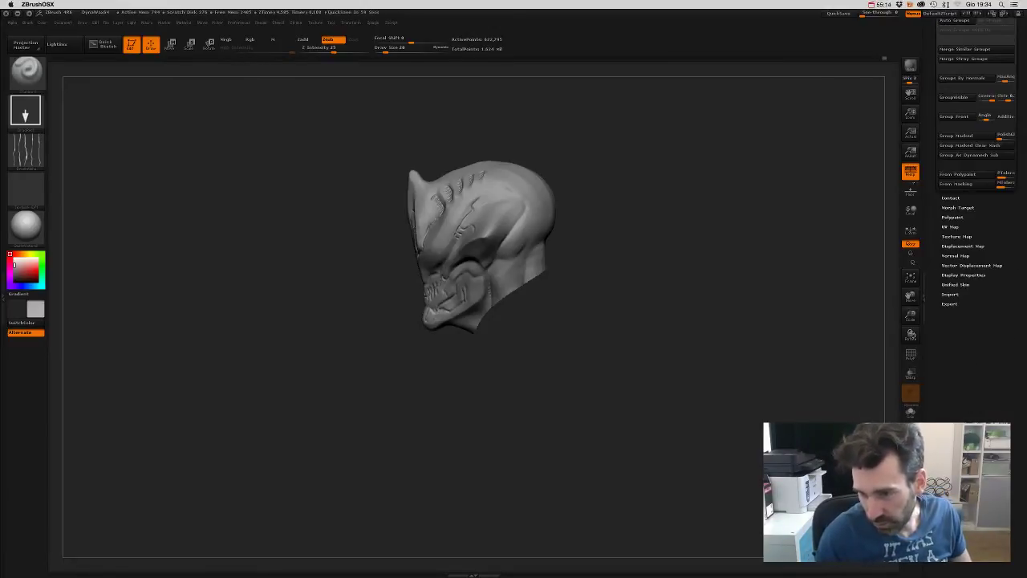
left_click(976, 389)
scroll(976, 388, "up", 3)
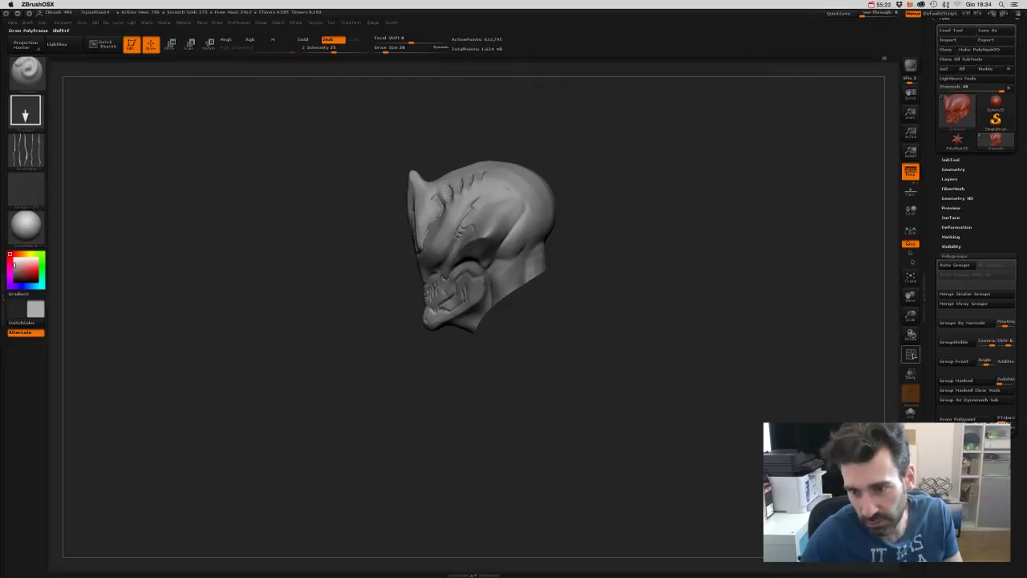
- Show the polygroup colours with wireframe and unhide the neck and torso
left_click(911, 354)
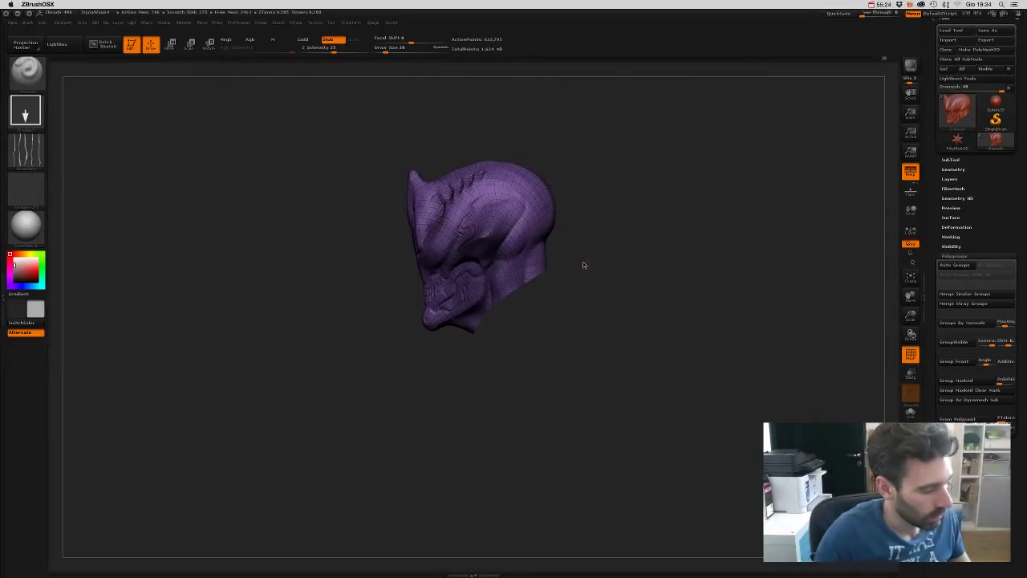
left_click(643, 305, "ctrl+shift")
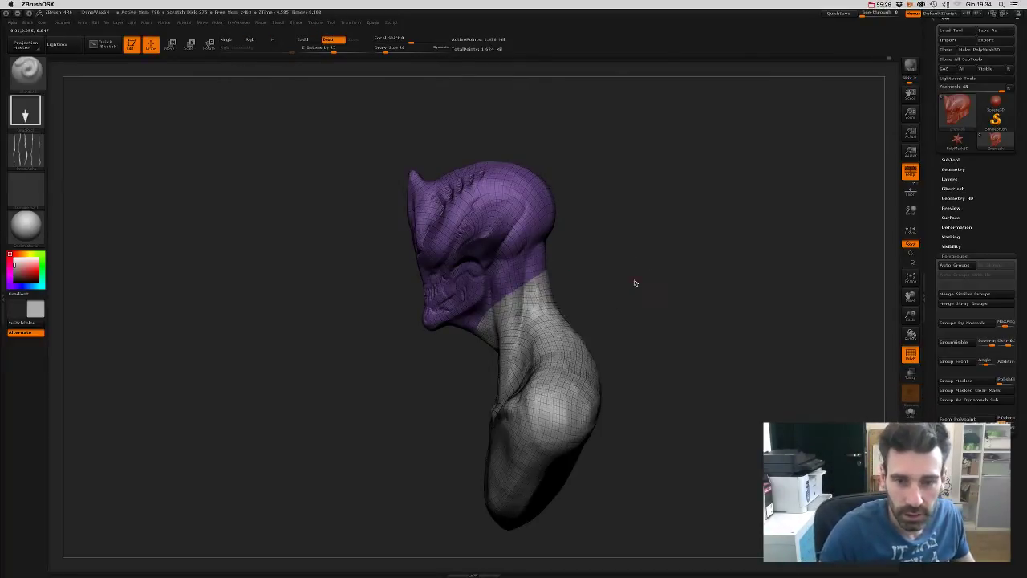
left_click_drag(645, 261, 695, 278)
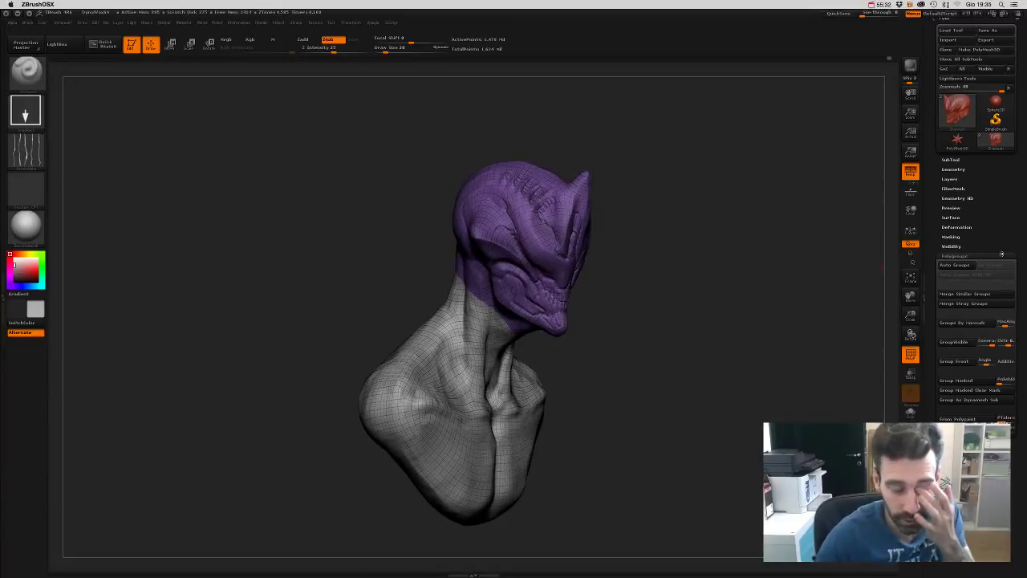
- Try SubTool Groups Split but cancel it, then isolate the purple head polygroup
left_click(954, 161)
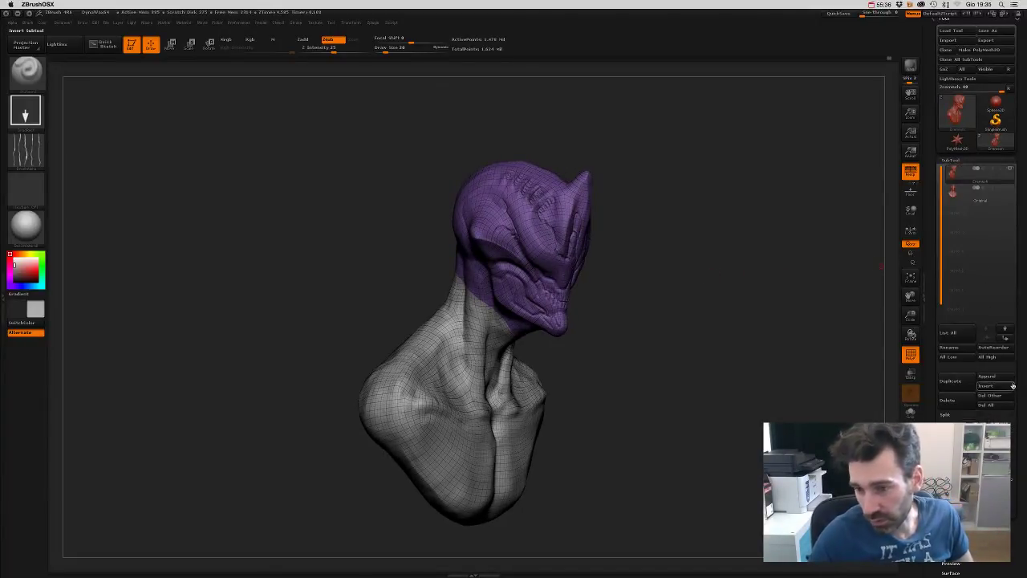
scroll(995, 378, "down", 3)
left_click(956, 329)
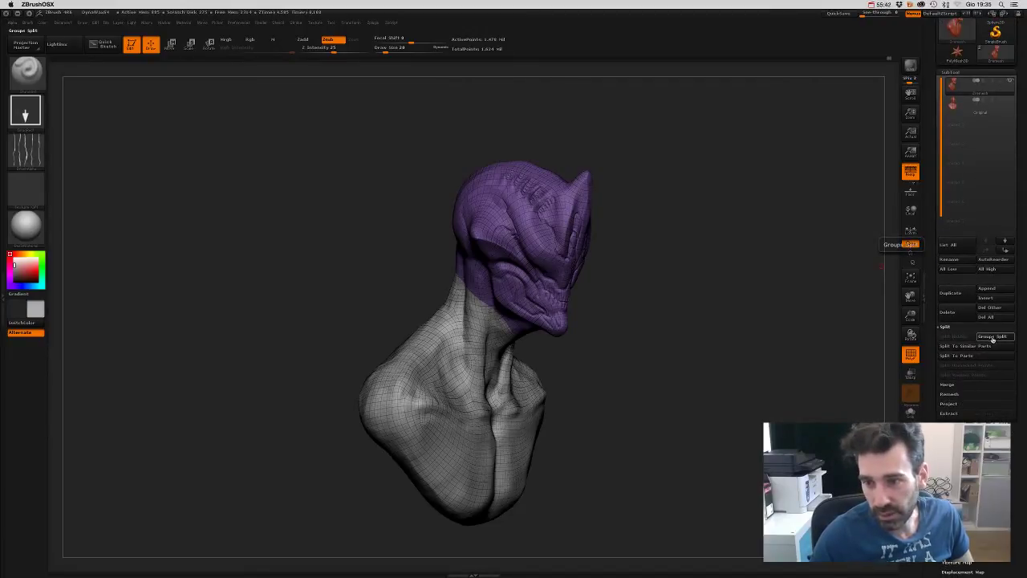
left_click(993, 338)
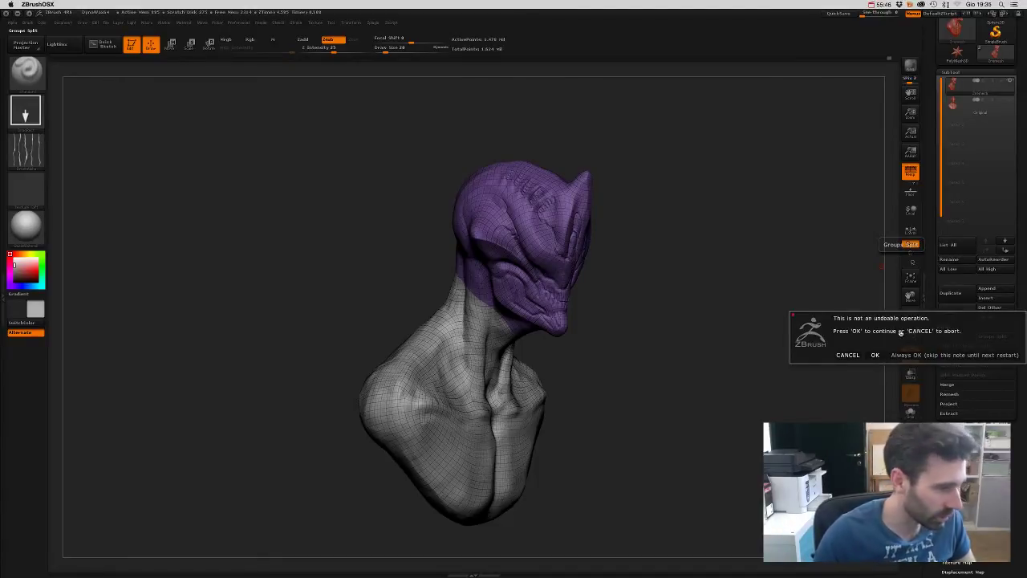
left_click(853, 357)
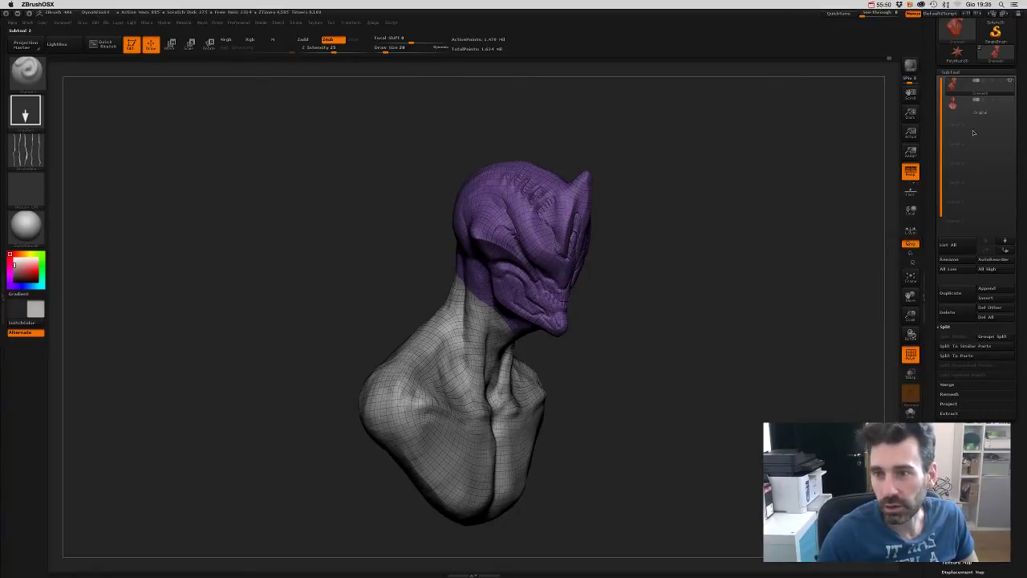
left_click_drag(612, 303, 504, 301)
left_click(543, 267, "ctrl+shift")
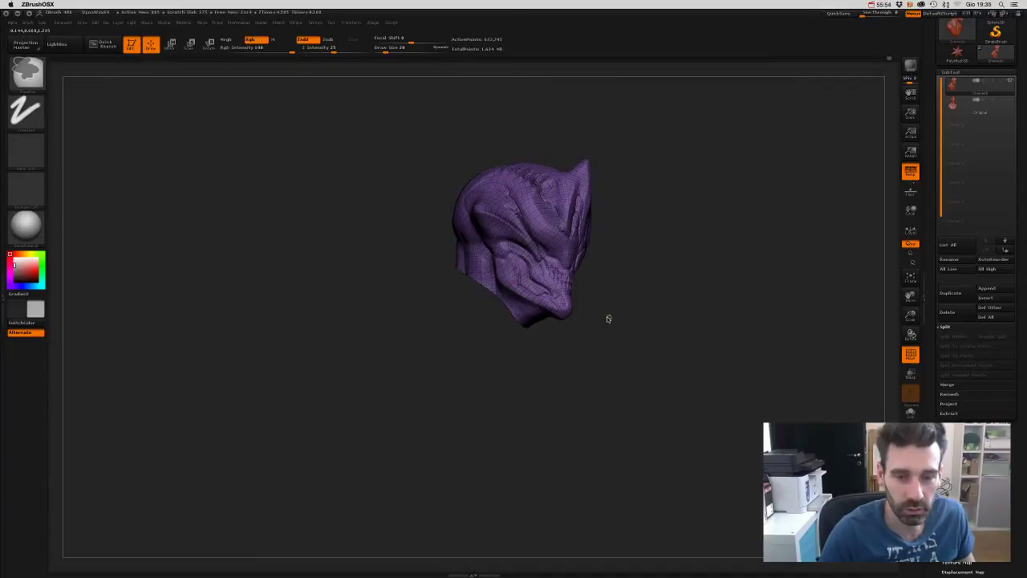
- Unhide the whole bust, turn off the PolyF wireframe and zoom in on the head
left_click(660, 303, "ctrl+shift")
mouse_move(646, 270)
left_mouse_down()
mouse_move(644, 315)
mouse_move(655, 300)
mouse_move(618, 291)
left_mouse_up()
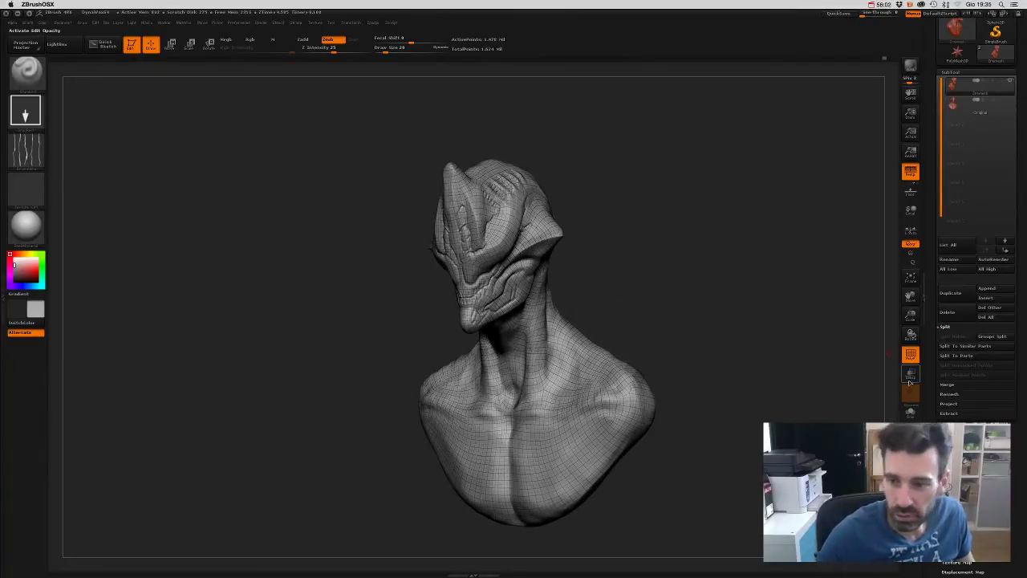
left_click(910, 353)
mouse_move(768, 294)
left_mouse_down("alt")
mouse_move(666, 238)
mouse_move(732, 309)
mouse_move(722, 214)
mouse_move(711, 211)
mouse_move(713, 245)
mouse_move(699, 235)
mouse_move(703, 296)
mouse_move(714, 241)
mouse_move(537, 239)
mouse_move(526, 249)
left_mouse_up("alt")
- Carve crease lines along the cheek and side of the neck, checking them from several angles
left_click_drag(481, 219, 491, 277)
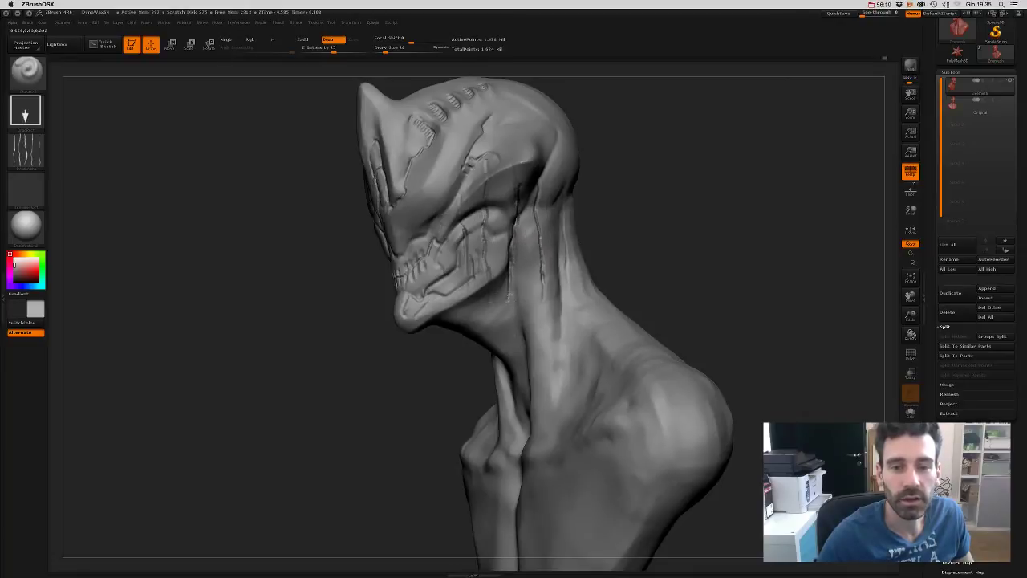
left_click_drag(537, 201, 544, 297)
left_click_drag(507, 233, 473, 276)
mouse_move(513, 197)
left_mouse_down()
mouse_move(491, 265)
mouse_move(506, 256)
left_mouse_up()
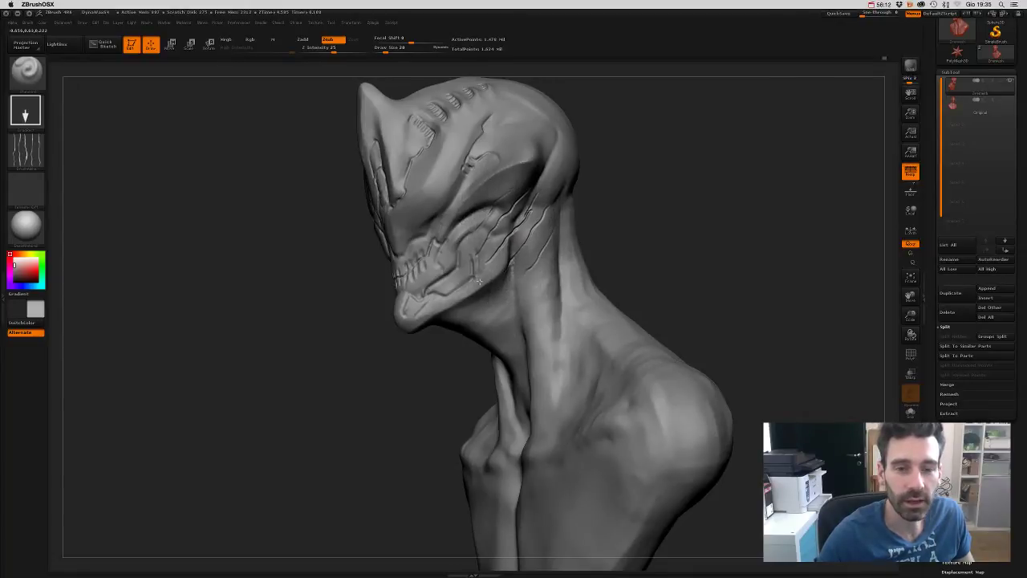
left_click_drag(547, 207, 531, 241)
left_click_drag(610, 237, 634, 210)
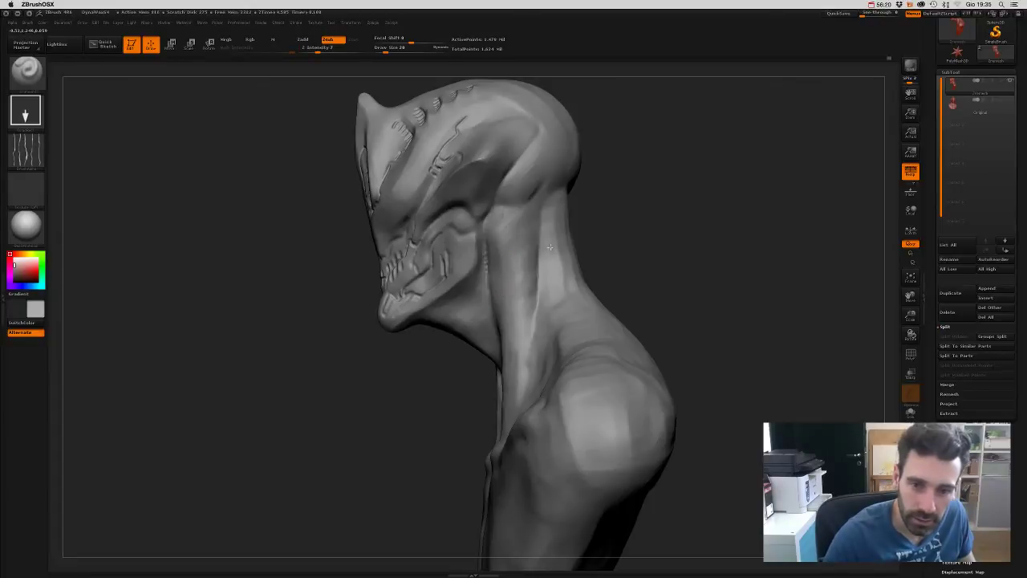
mouse_move(605, 264)
left_mouse_down()
mouse_move(663, 228)
mouse_move(538, 348)
left_mouse_up()
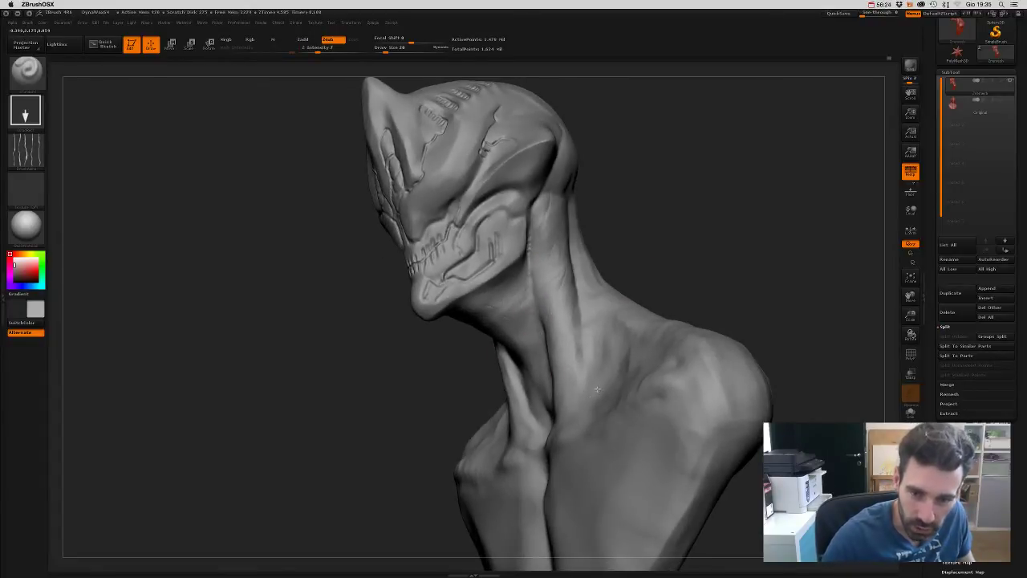
mouse_move(614, 353)
right_mouse_down()
mouse_move(651, 284)
mouse_move(574, 341)
right_mouse_up()
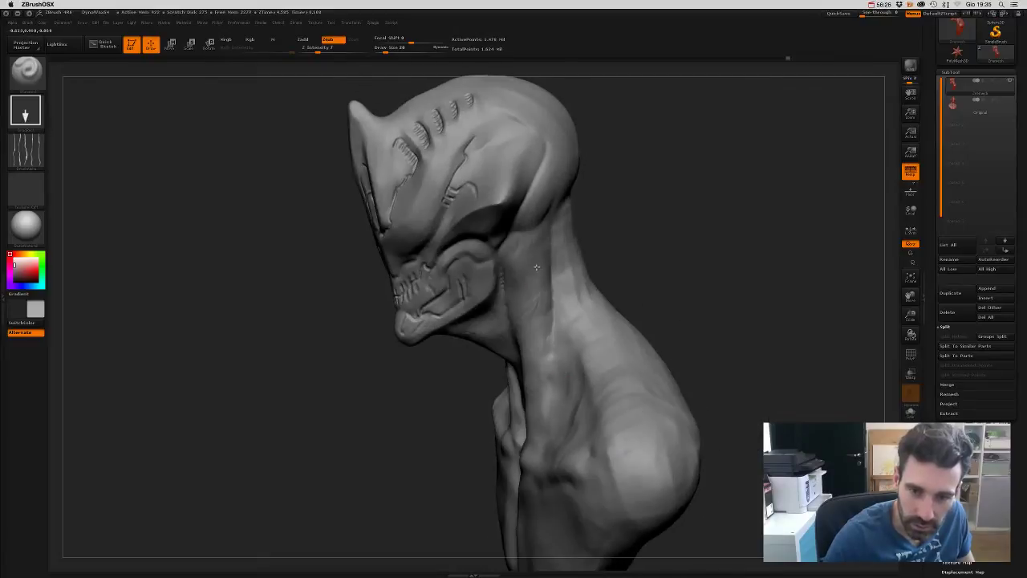
mouse_move(553, 223)
right_mouse_down()
mouse_move(651, 217)
mouse_move(504, 287)
right_mouse_up()
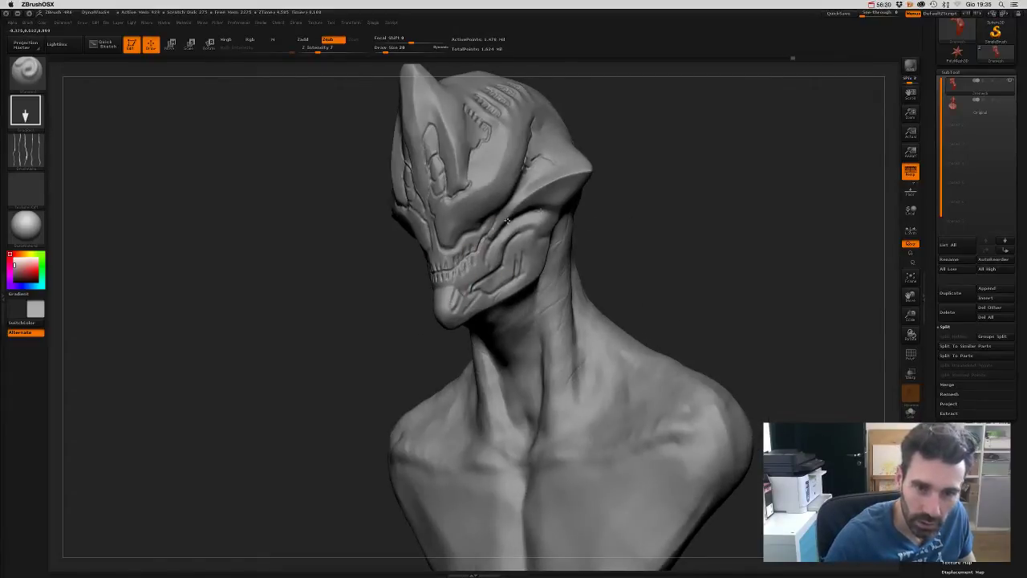
- Orbit around the bust to inspect the new cheek and neck creases
mouse_move(507, 220)
right_mouse_down()
mouse_move(645, 238)
mouse_move(456, 260)
right_mouse_up()
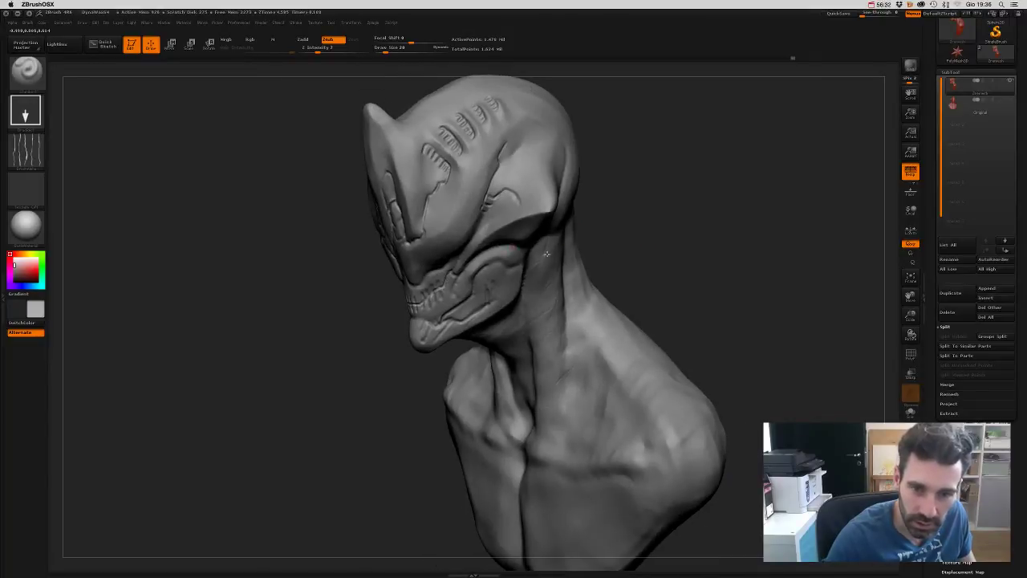
mouse_move(546, 254)
right_mouse_down()
mouse_move(683, 227)
mouse_move(489, 218)
right_mouse_up()
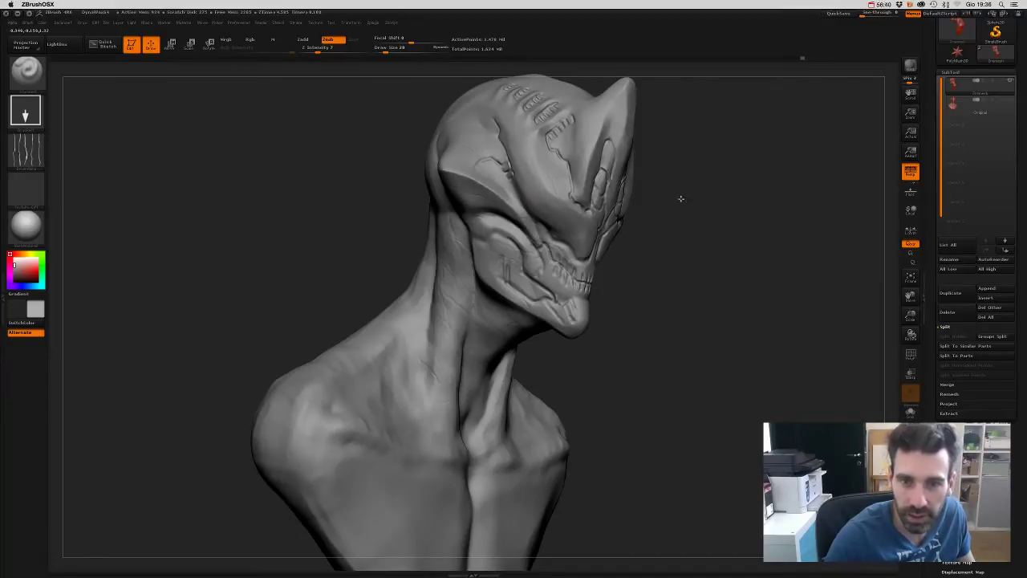
right_click_drag(680, 198, 508, 184)
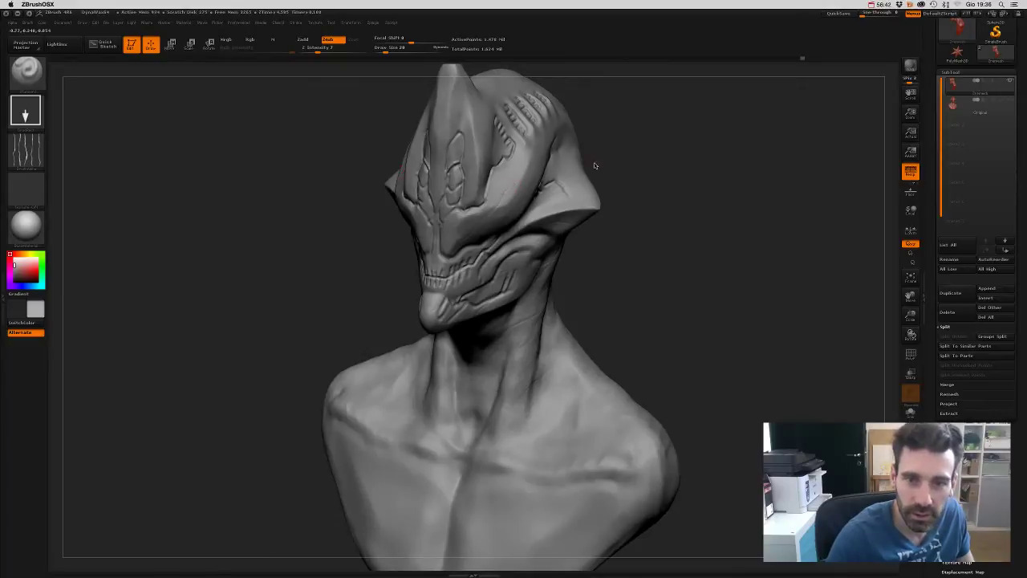
mouse_move(594, 165)
right_mouse_down()
mouse_move(711, 188)
mouse_move(669, 268)
mouse_move(671, 259)
mouse_move(511, 261)
right_mouse_up()
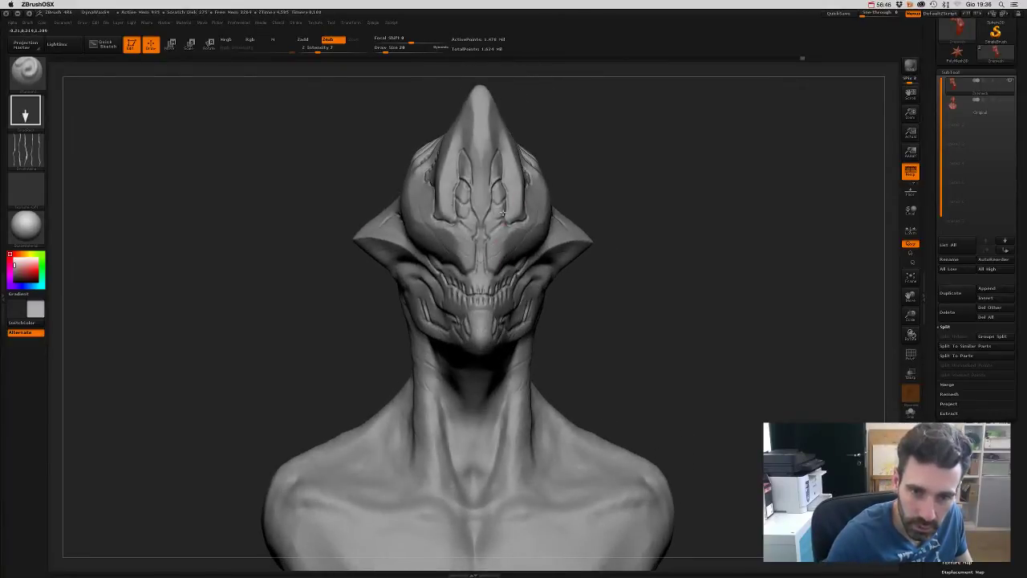
mouse_move(503, 212)
right_mouse_down()
mouse_move(615, 152)
mouse_move(386, 183)
right_mouse_up()
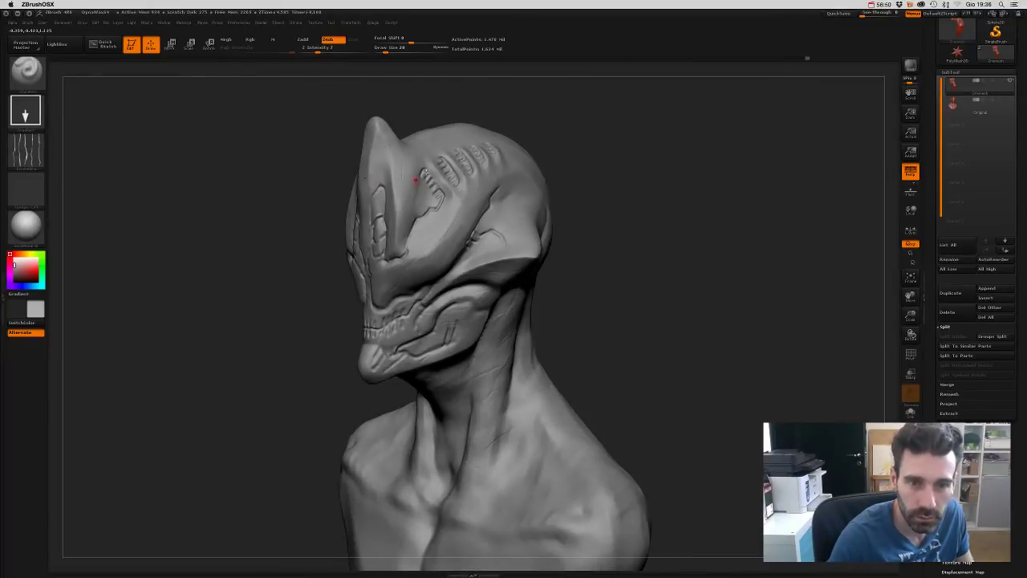
mouse_move(608, 158)
right_mouse_down()
mouse_move(667, 222)
mouse_move(698, 238)
mouse_move(542, 217)
right_mouse_up()
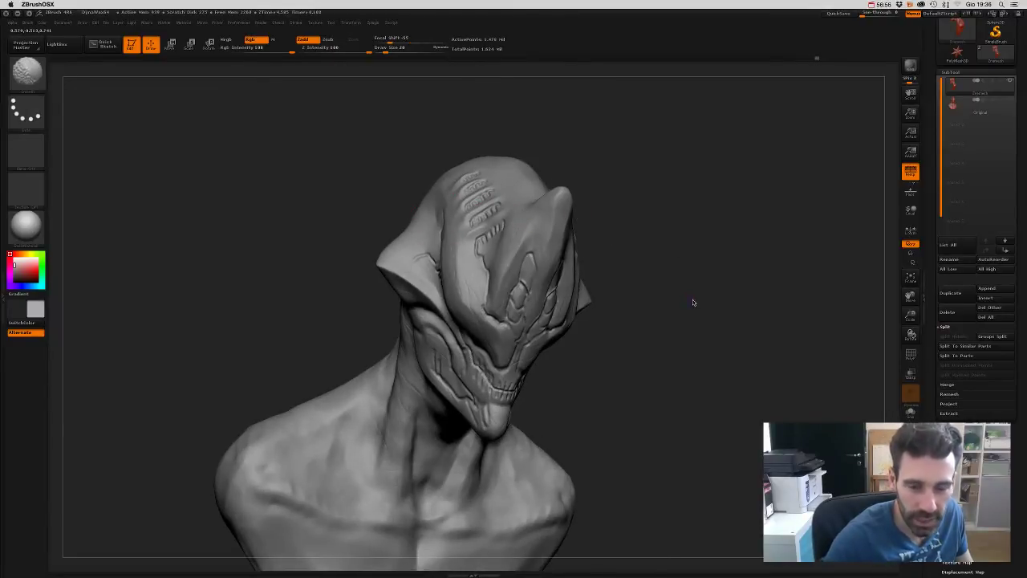
- Frame the bust front-on and bring up the stroke type choices
mouse_move(693, 300)
right_mouse_down()
mouse_move(699, 321)
mouse_move(686, 279)
mouse_move(666, 277)
right_mouse_up()
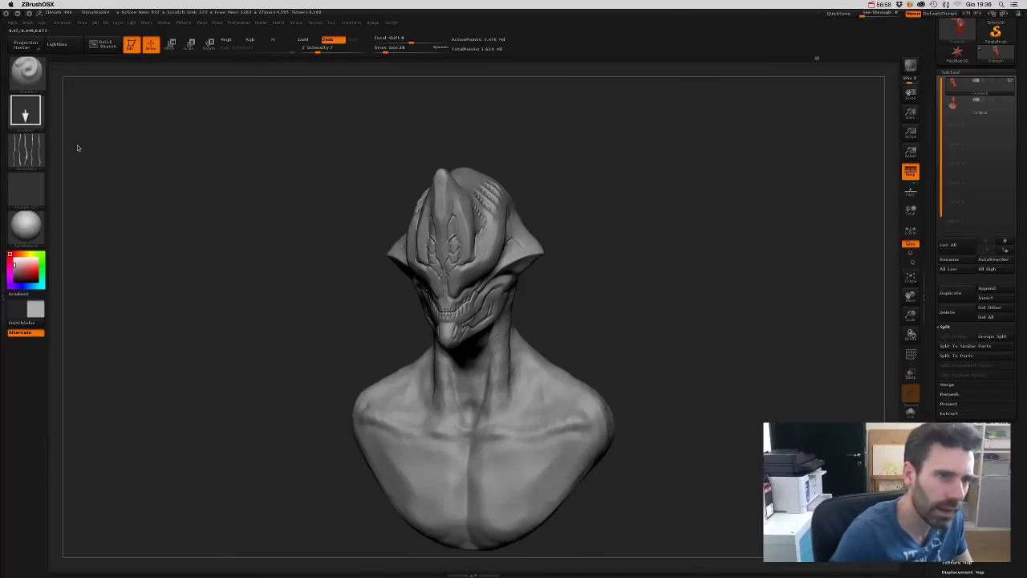
left_click(25, 150)
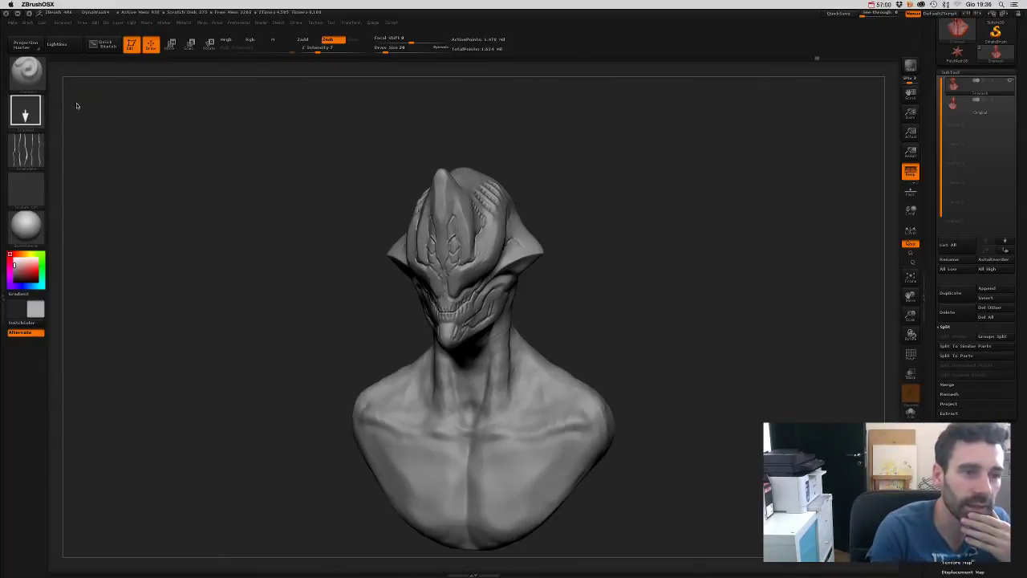
left_click(25, 110)
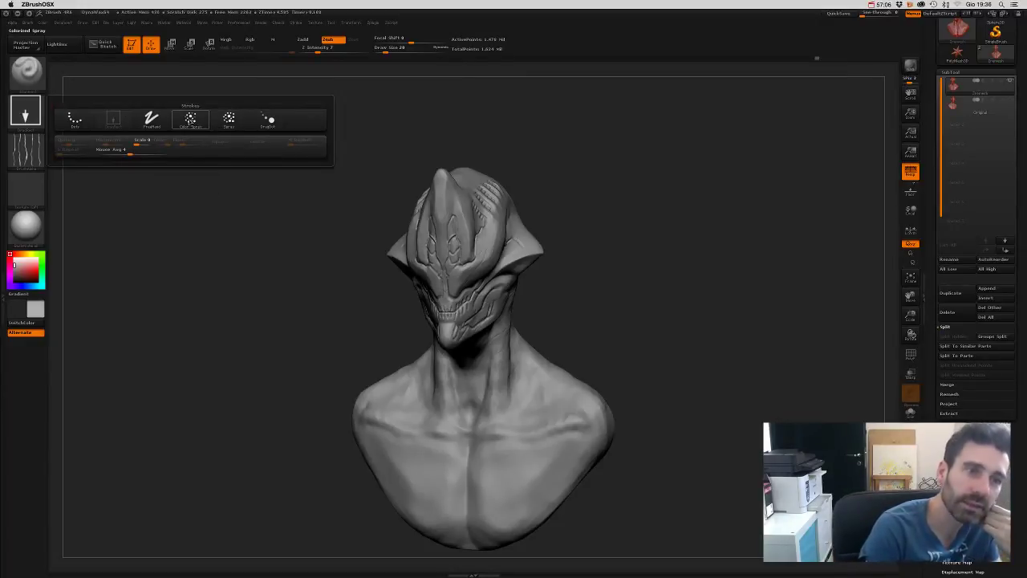
left_click(191, 121)
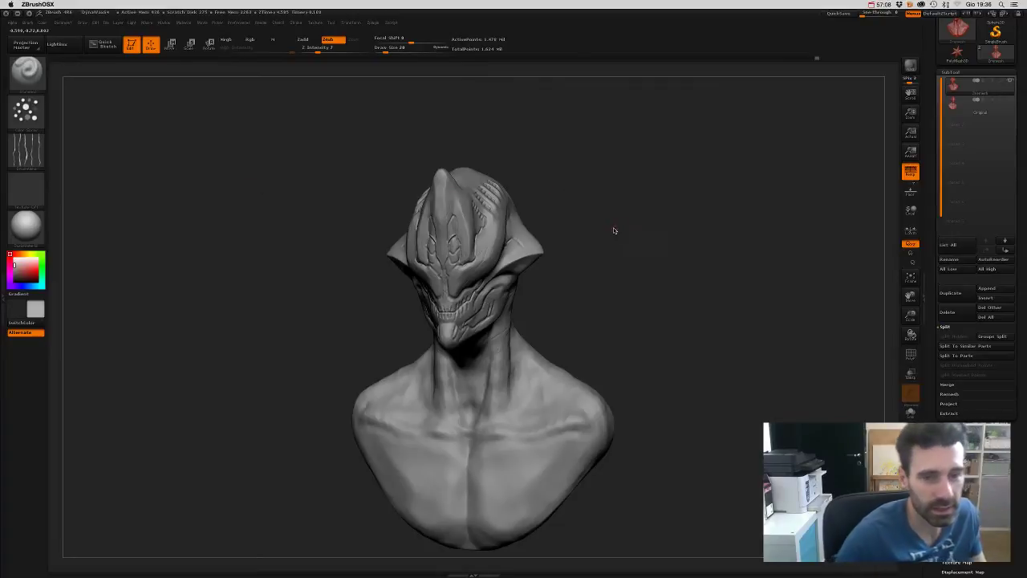
key("s")
scroll(639, 270, "up", 8)
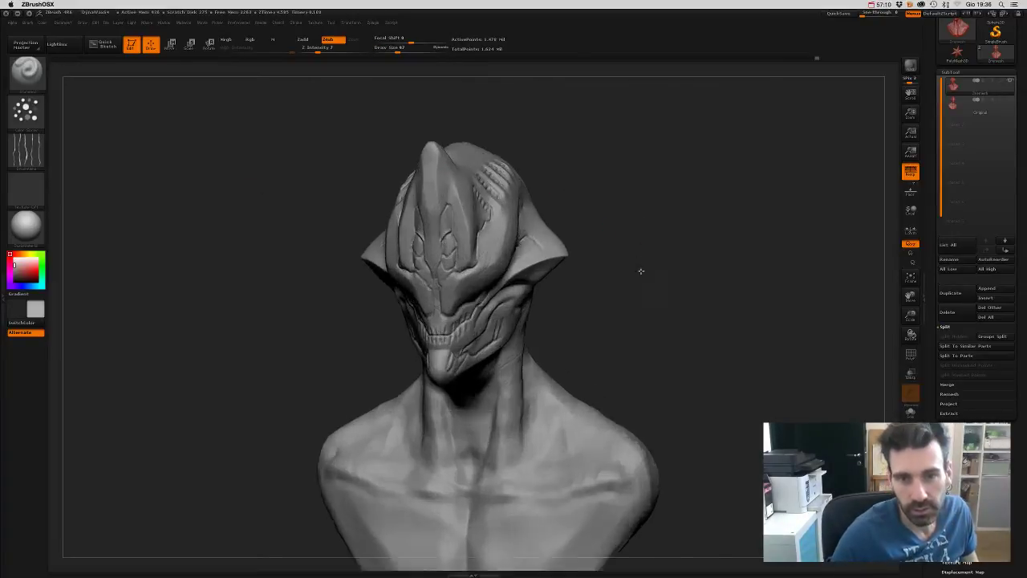
scroll(648, 217, "down", 4)
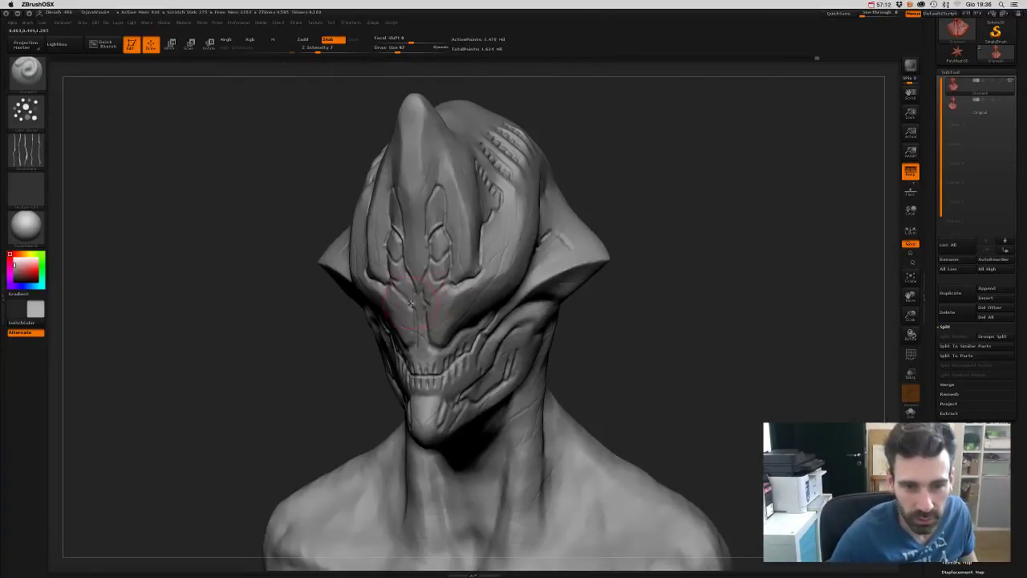
scroll(682, 178, "up", 5)
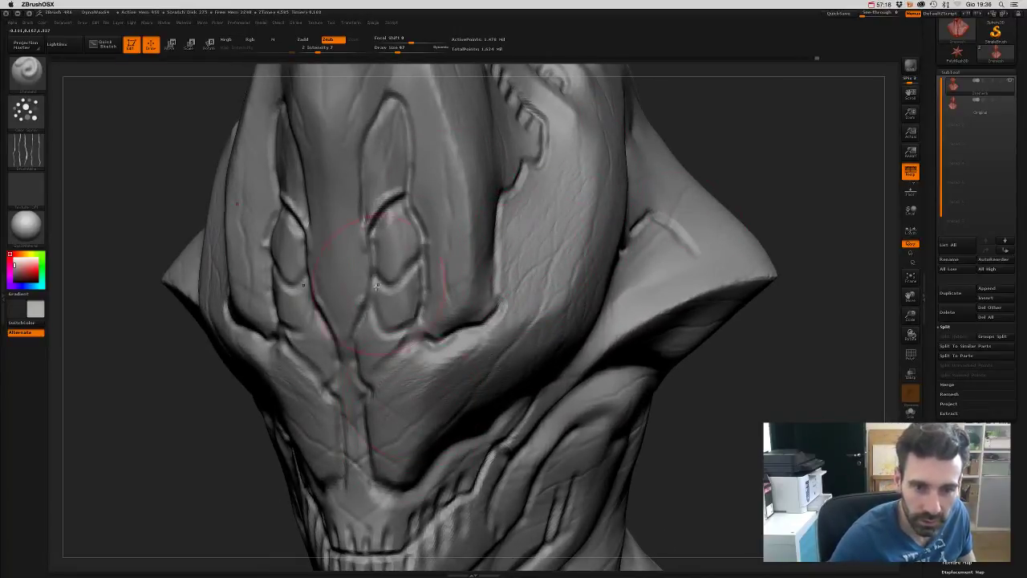
mouse_move(184, 433)
left_mouse_down()
mouse_move(172, 447)
mouse_move(168, 436)
left_mouse_up()
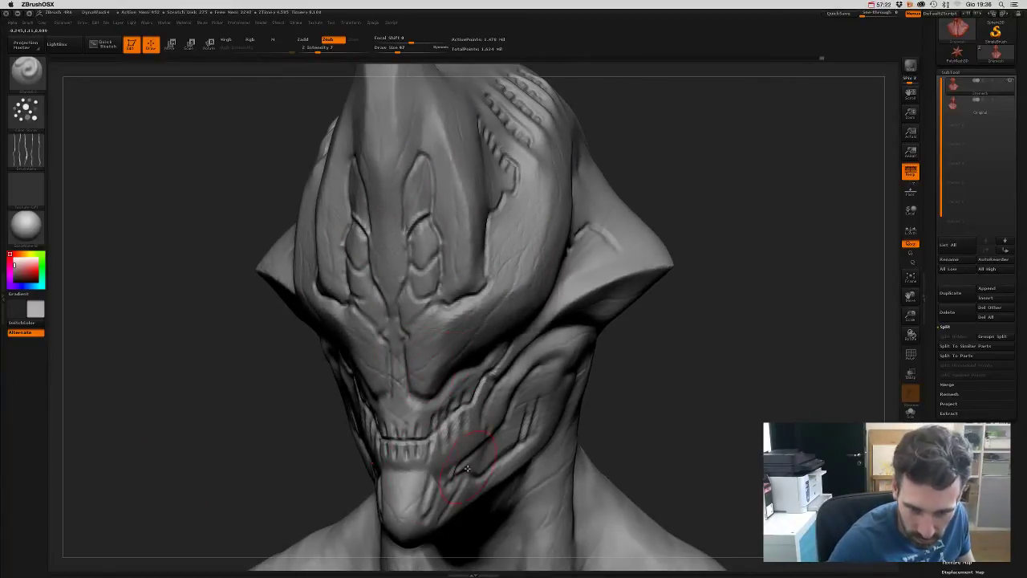
left_click_drag(684, 390, 469, 339)
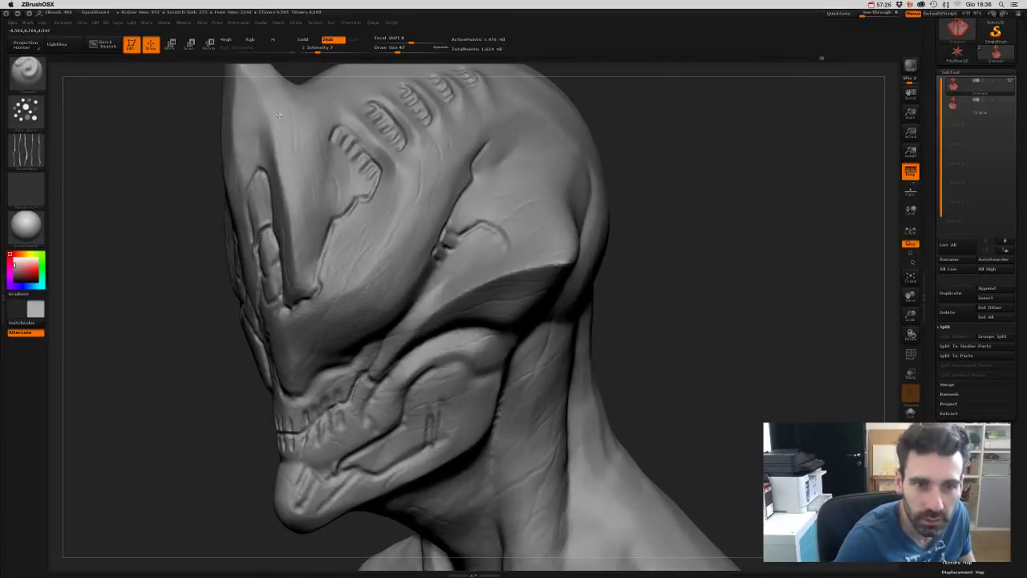
mouse_move(177, 316)
left_mouse_down()
mouse_move(345, 240)
mouse_move(502, 102)
left_mouse_up()
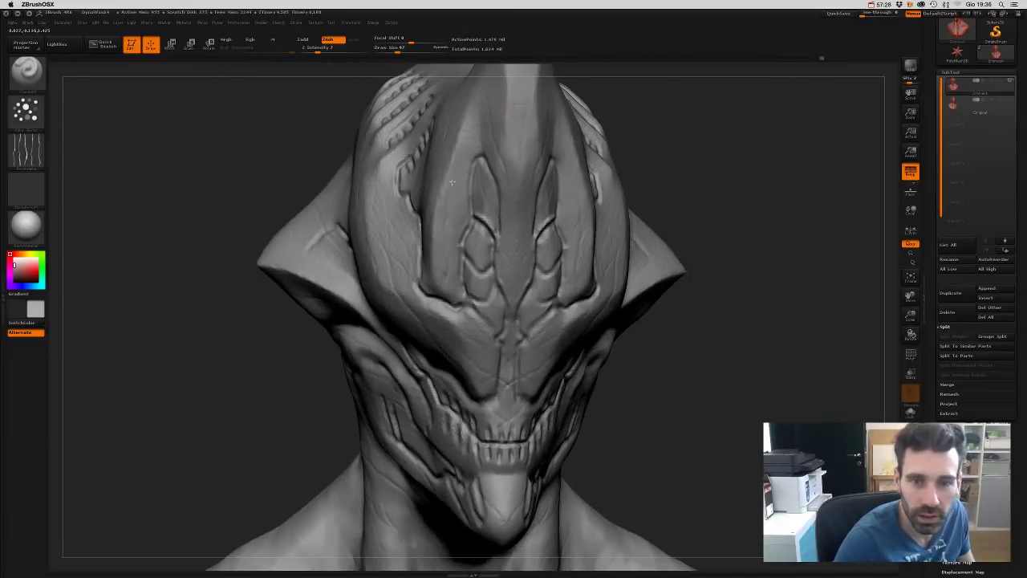
mouse_move(284, 404)
left_mouse_down("alt")
mouse_move(248, 321)
mouse_move(566, 321)
mouse_move(405, 326)
left_mouse_up("alt")
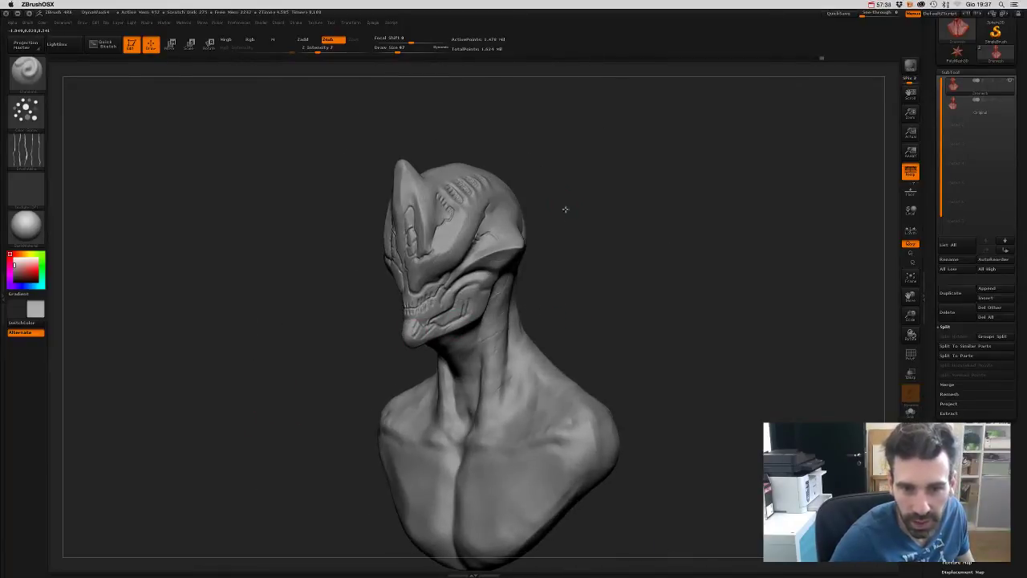
left_click_drag(565, 209, 466, 253)
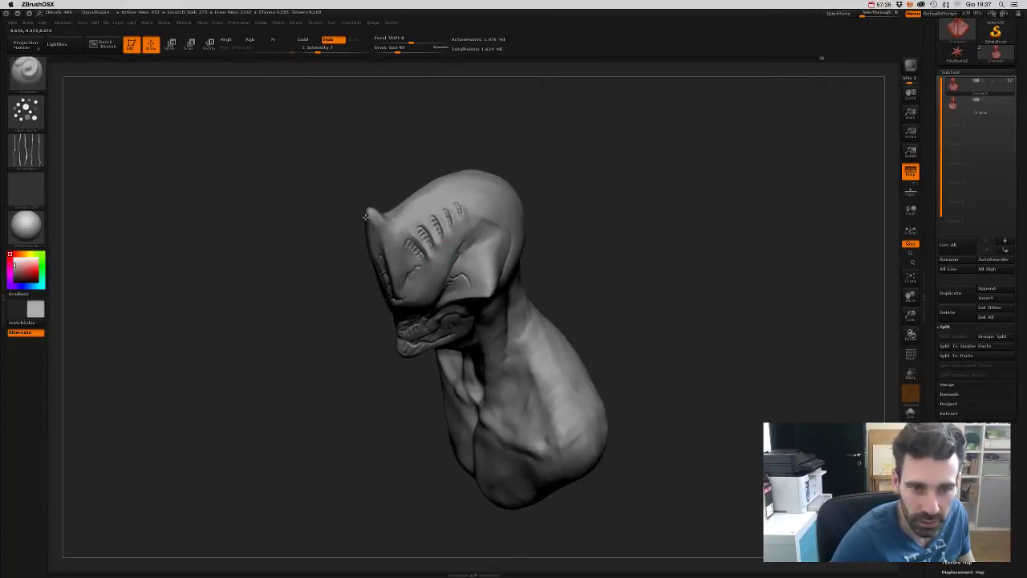
mouse_move(578, 256)
left_mouse_down()
mouse_move(567, 241)
mouse_move(480, 257)
mouse_move(610, 232)
mouse_move(631, 296)
mouse_move(631, 370)
left_mouse_up()
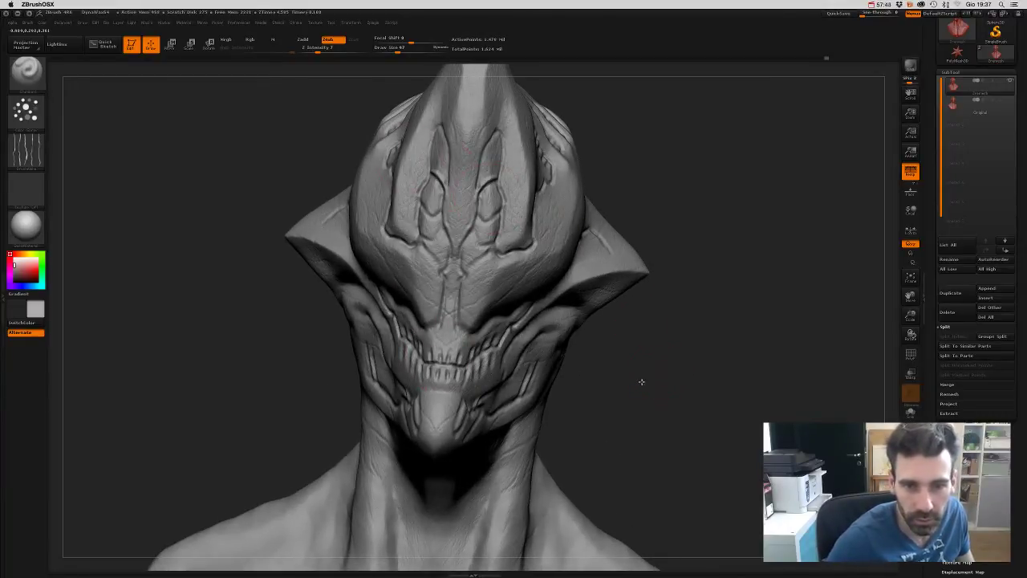
left_click_drag(641, 383, 480, 305)
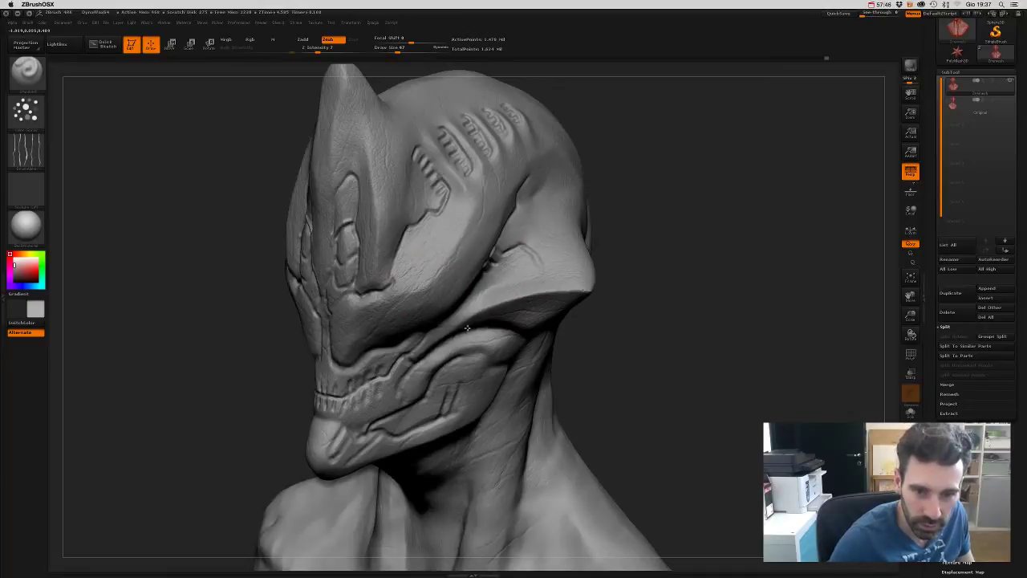
mouse_move(520, 392)
left_mouse_down()
mouse_move(706, 388)
mouse_move(711, 409)
mouse_move(218, 312)
left_mouse_up()
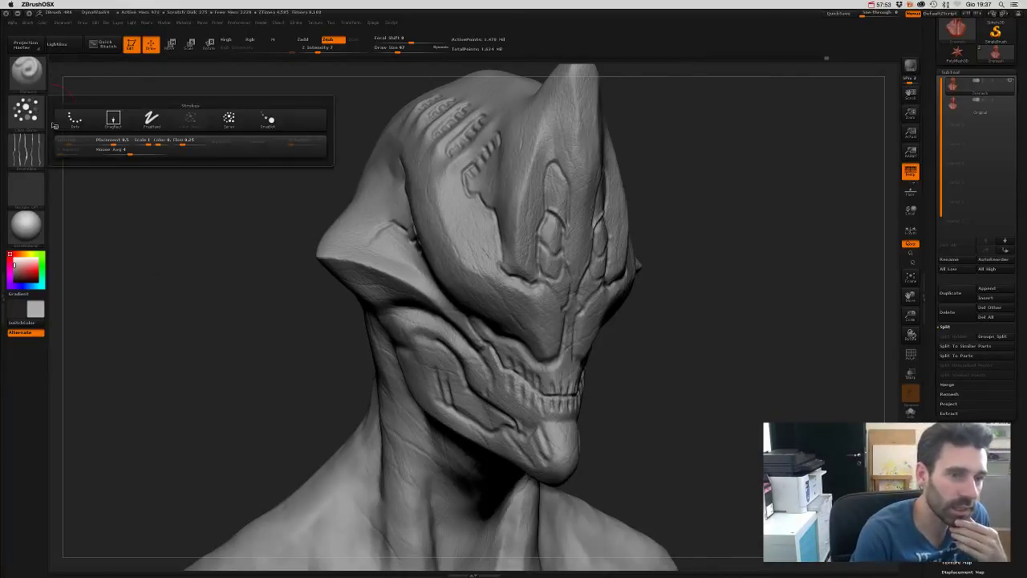
- Give the brush the small dot Alpha 40 and frame the head and neck
left_click(25, 151)
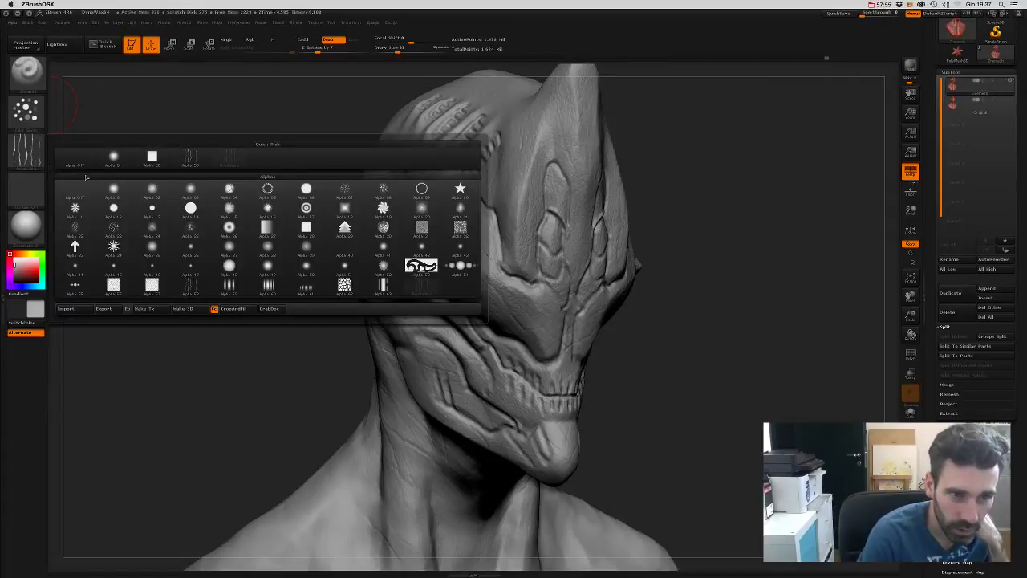
left_click(347, 253)
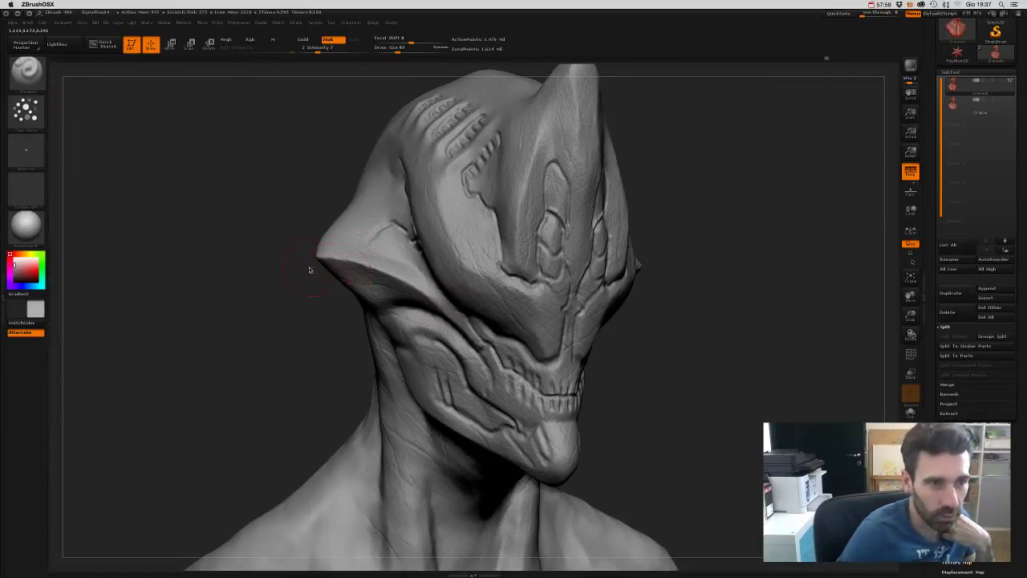
left_click_drag(255, 299, 294, 229)
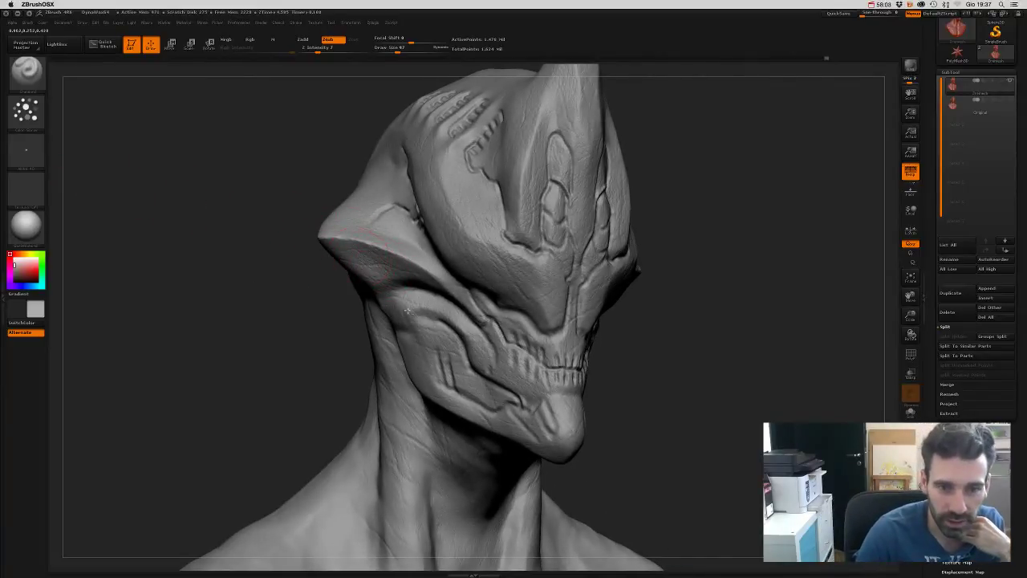
mouse_move(528, 369)
left_mouse_down()
mouse_move(731, 346)
mouse_move(757, 383)
mouse_move(755, 416)
mouse_move(468, 317)
left_mouse_up()
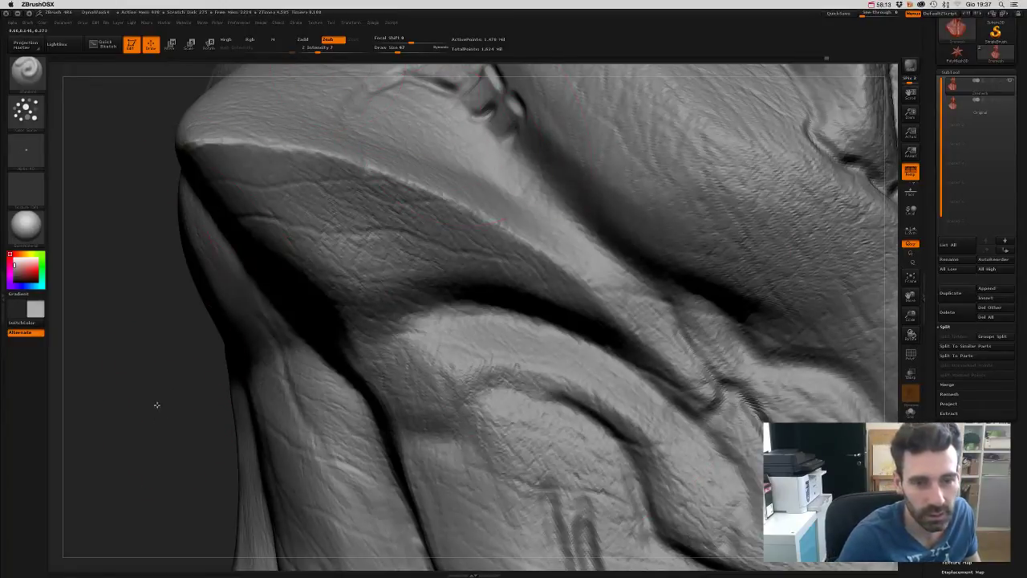
key("f")
left_click_drag(706, 338, 371, 264)
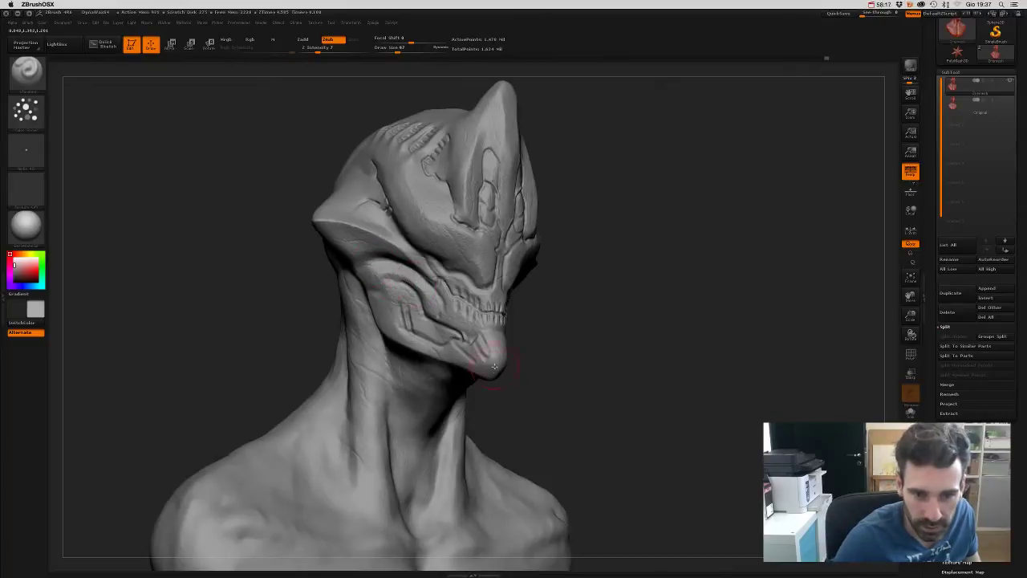
left_click_drag(523, 292, 326, 294)
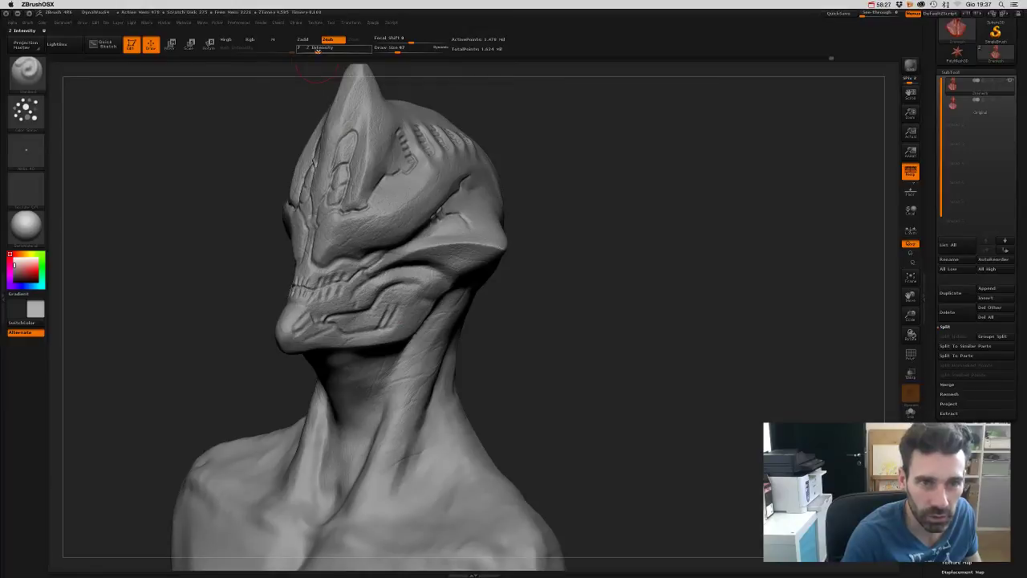
- Lower the brush's Z Intensity and zoom in on the creature's face
left_click_drag(319, 47, 300, 48)
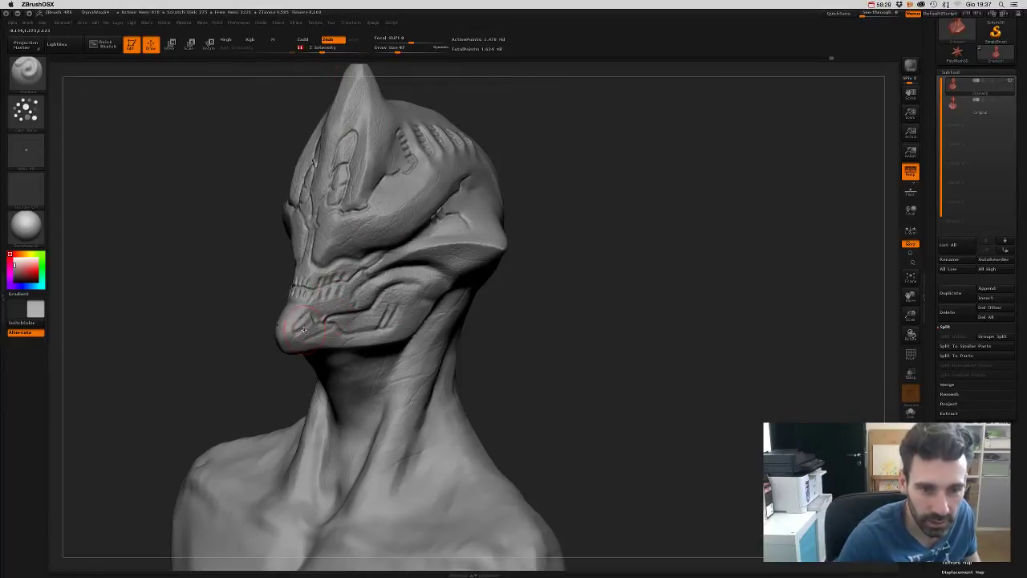
left_click_drag(570, 361, 568, 426, "alt")
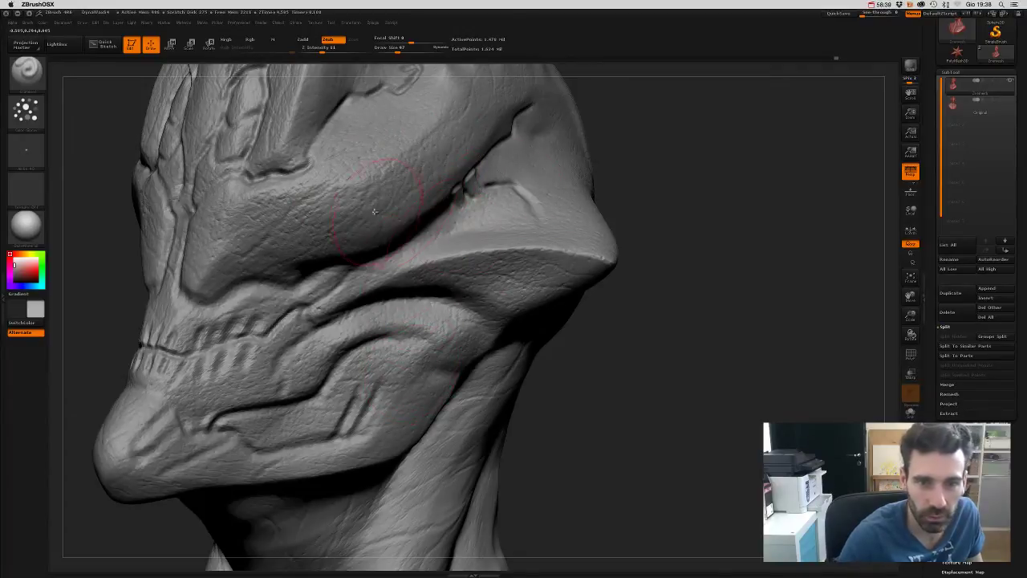
mouse_move(647, 420)
left_mouse_down()
mouse_move(706, 431)
mouse_move(695, 427)
left_mouse_up()
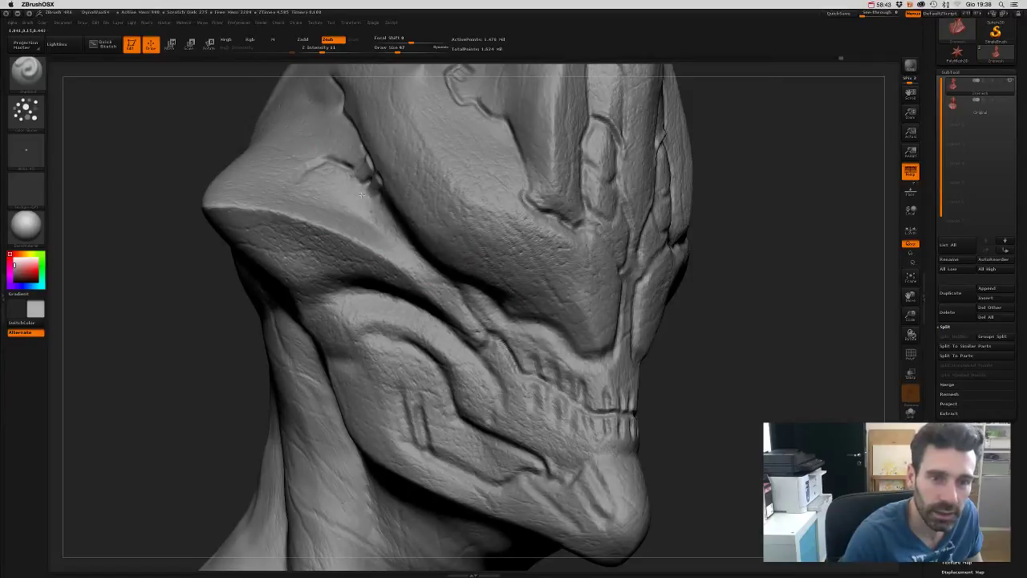
mouse_move(706, 305)
left_mouse_down("alt")
mouse_move(762, 344)
mouse_move(752, 316)
mouse_move(725, 353)
mouse_move(717, 332)
mouse_move(659, 325)
left_mouse_up("alt")
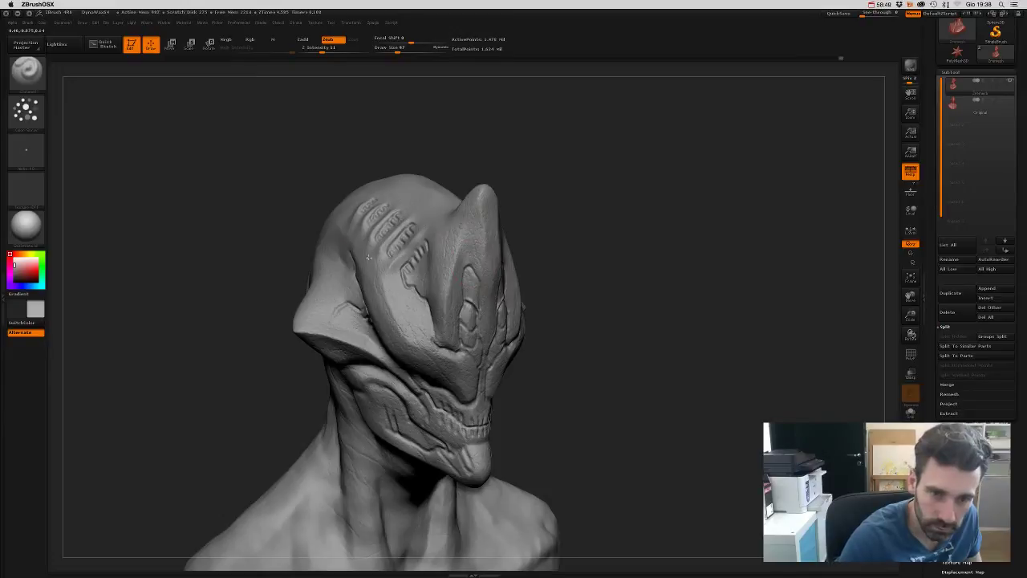
mouse_move(526, 357)
left_mouse_down()
mouse_move(567, 349)
mouse_move(529, 300)
left_mouse_up()
left_click_drag(524, 168, 392, 325, "alt")
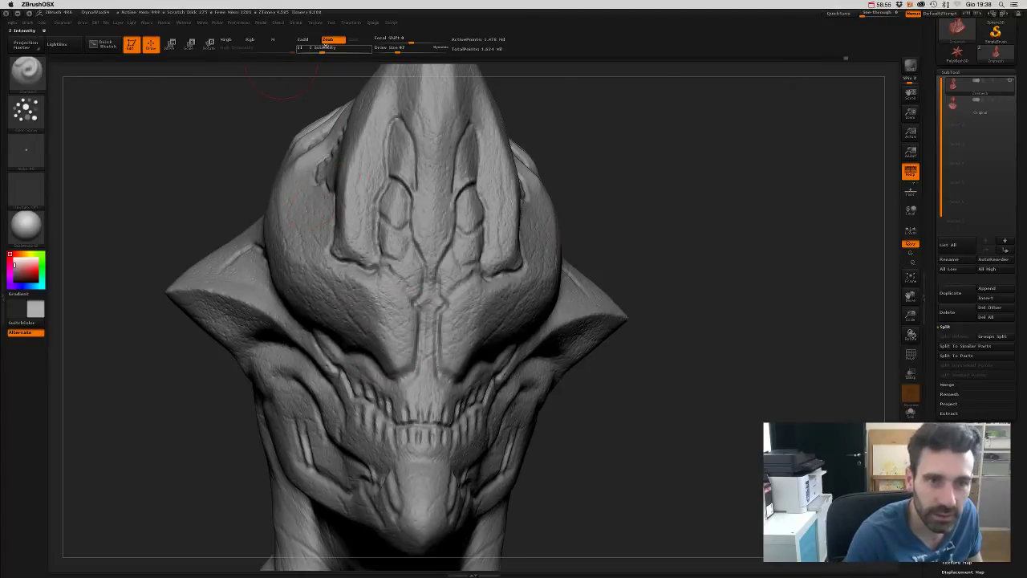
- Switch the brush to Zadd so it raises the surface, viewing the face and neck
left_click(305, 39)
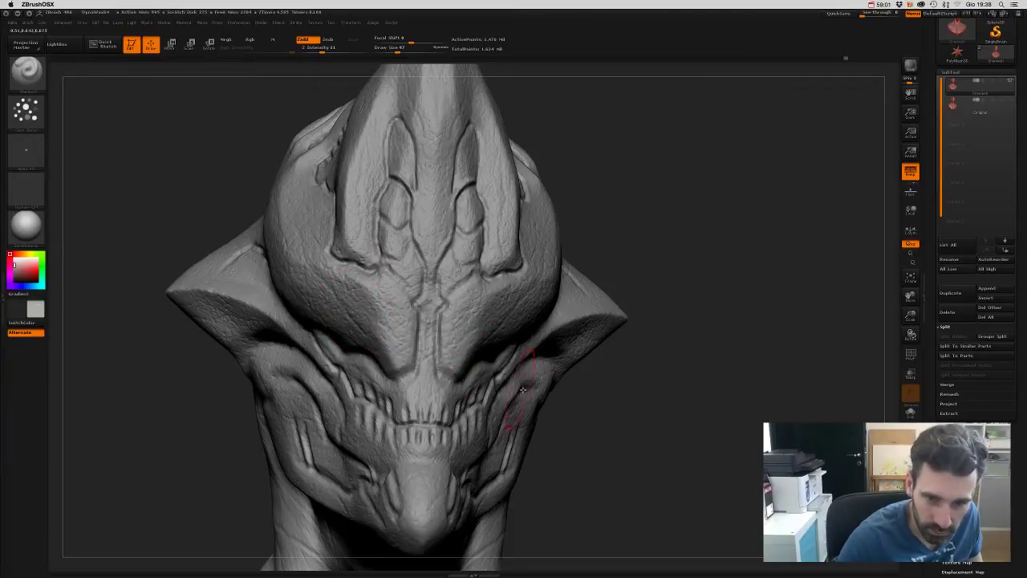
left_click_drag(566, 449, 634, 469)
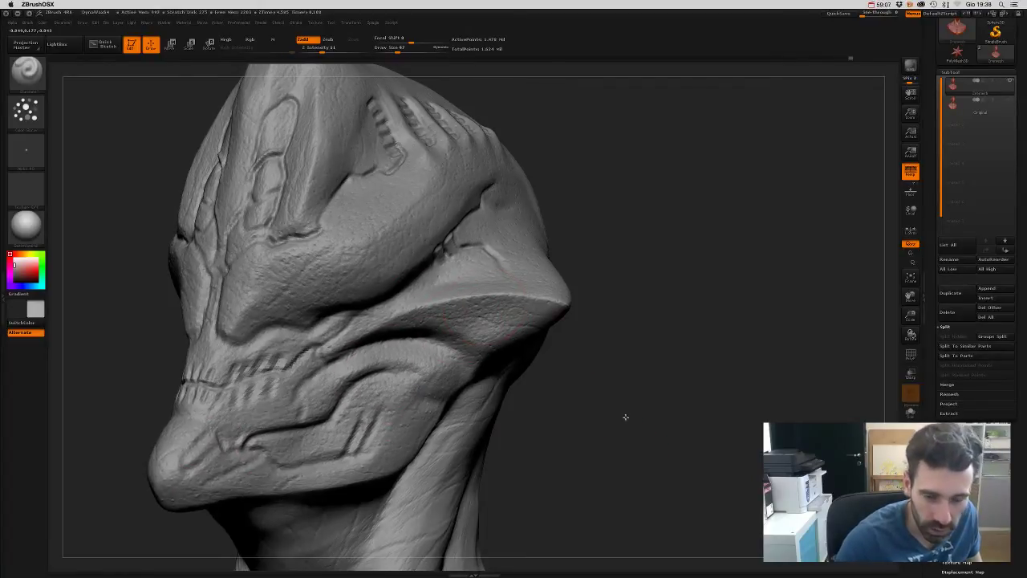
left_click_drag(623, 415, 642, 353, "alt")
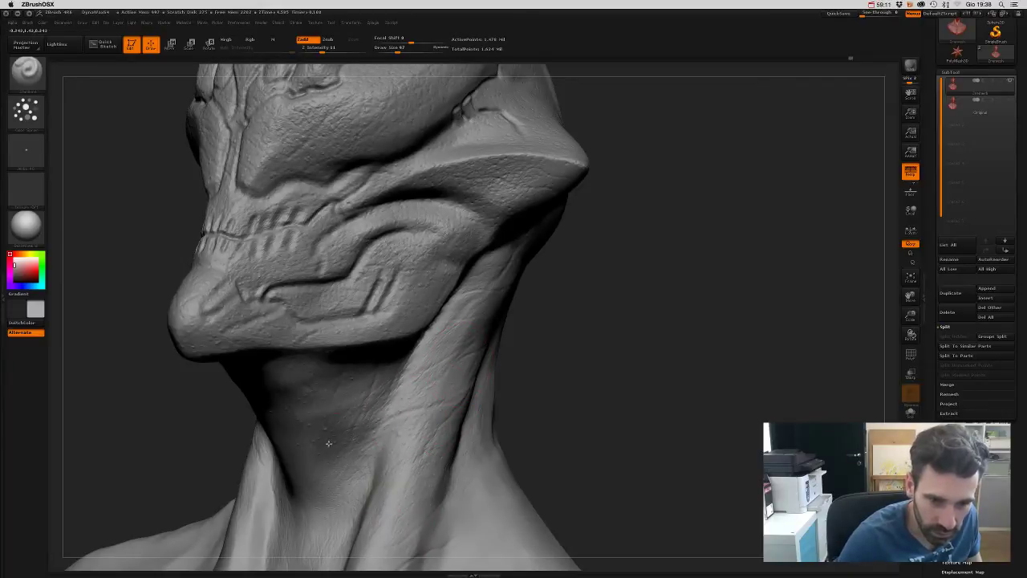
mouse_move(612, 436)
left_mouse_down("alt")
mouse_move(594, 323)
mouse_move(612, 391)
mouse_move(603, 337)
mouse_move(617, 322)
mouse_move(635, 344)
mouse_move(626, 309)
mouse_move(618, 351)
mouse_move(621, 337)
mouse_move(637, 340)
mouse_move(626, 349)
mouse_move(622, 336)
mouse_move(677, 222)
mouse_move(684, 254)
left_mouse_up("alt")
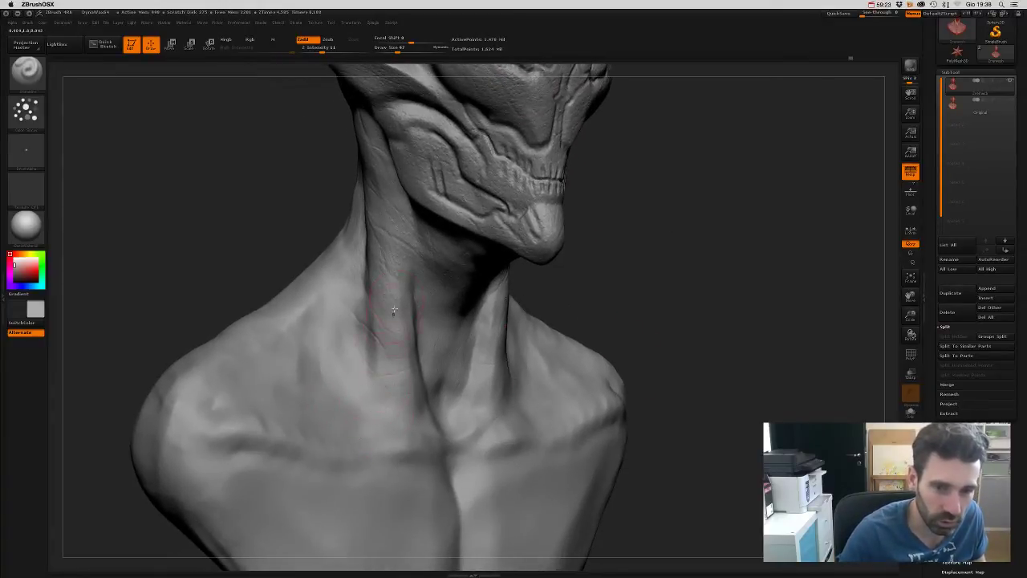
mouse_move(682, 353)
left_mouse_down()
mouse_move(690, 286)
mouse_move(667, 284)
mouse_move(691, 204)
mouse_move(679, 397)
mouse_move(683, 362)
left_mouse_up()
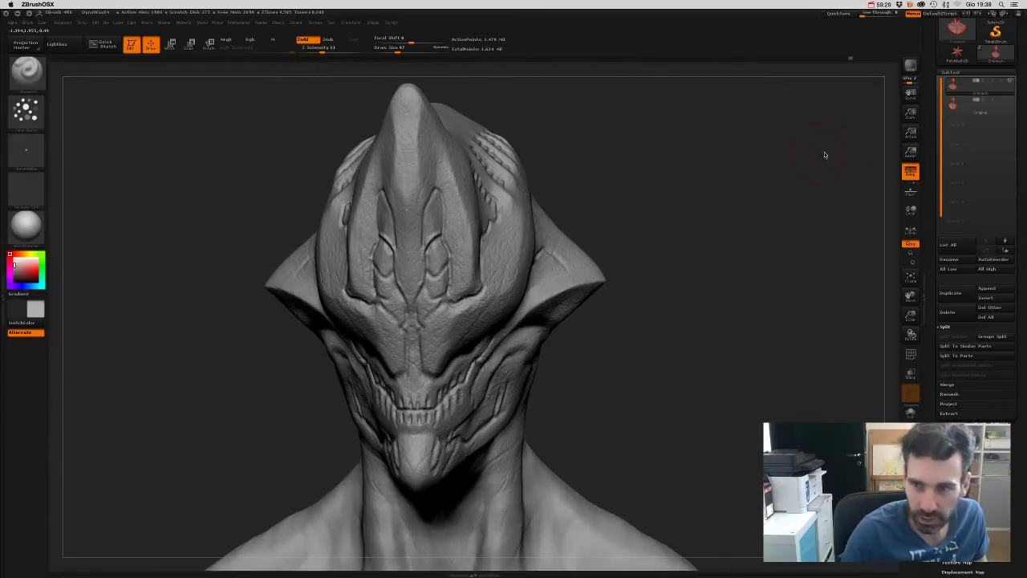
key("shift+r")
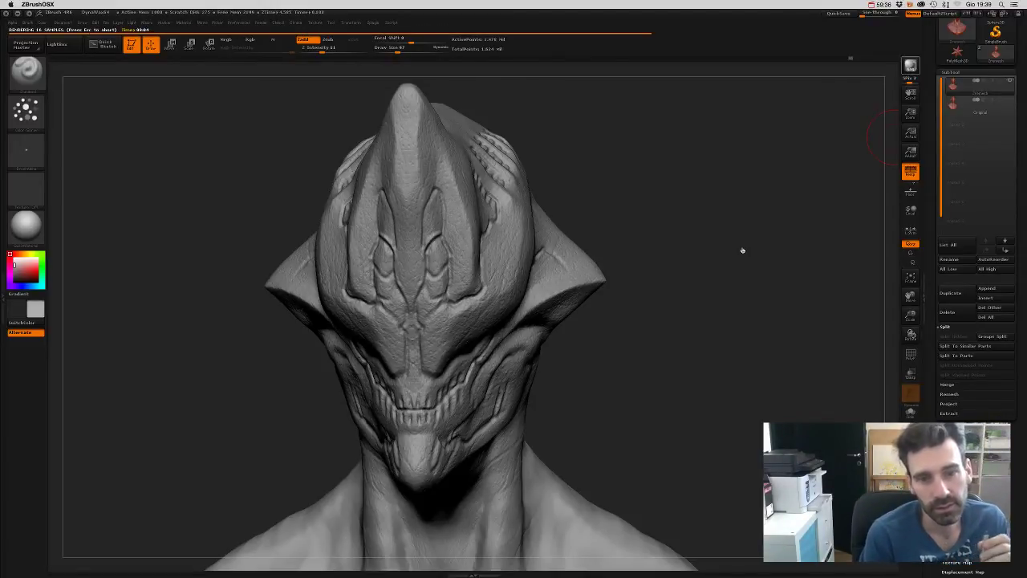
left_click(743, 251)
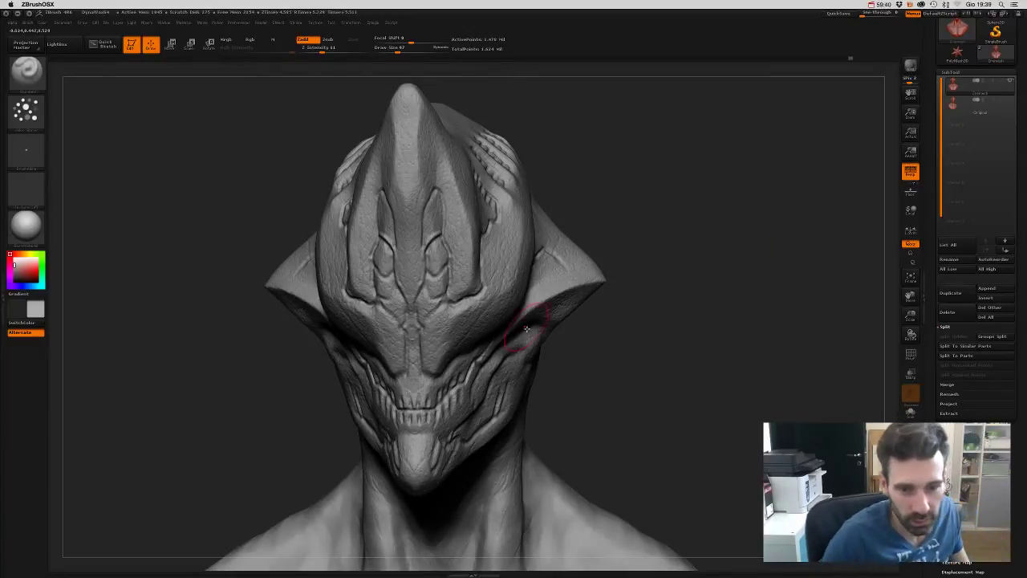
mouse_move(682, 201)
left_mouse_down()
mouse_move(692, 199)
mouse_move(681, 252)
mouse_move(673, 233)
mouse_move(647, 259)
mouse_move(663, 264)
mouse_move(663, 251)
left_mouse_up()
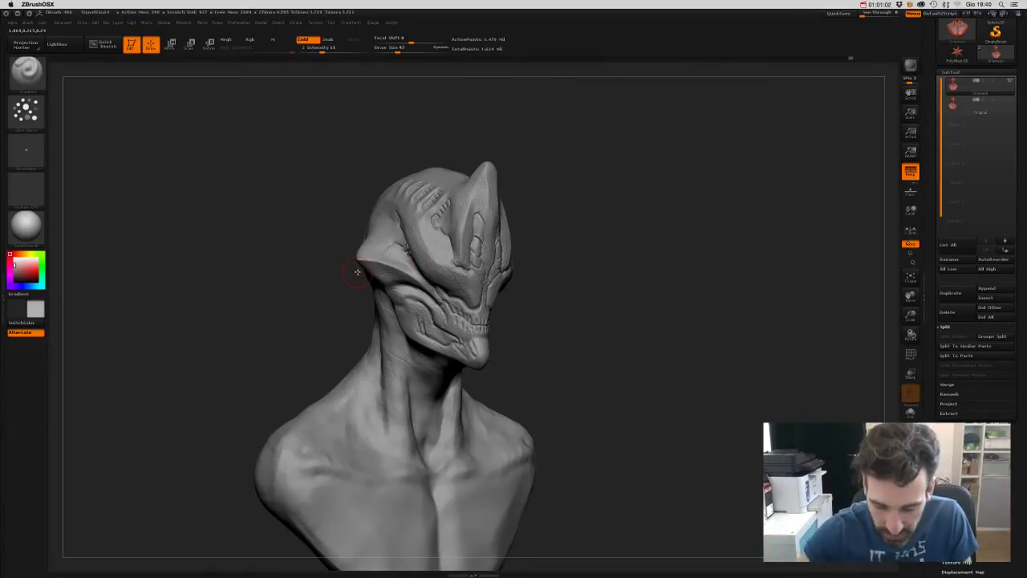
key("ctrl+Up")
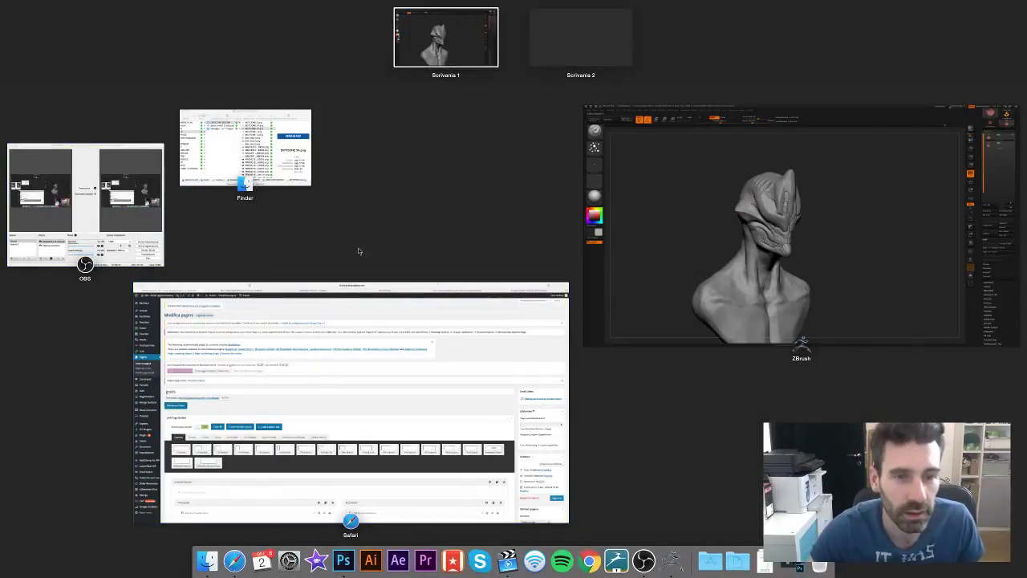
left_click(704, 223)
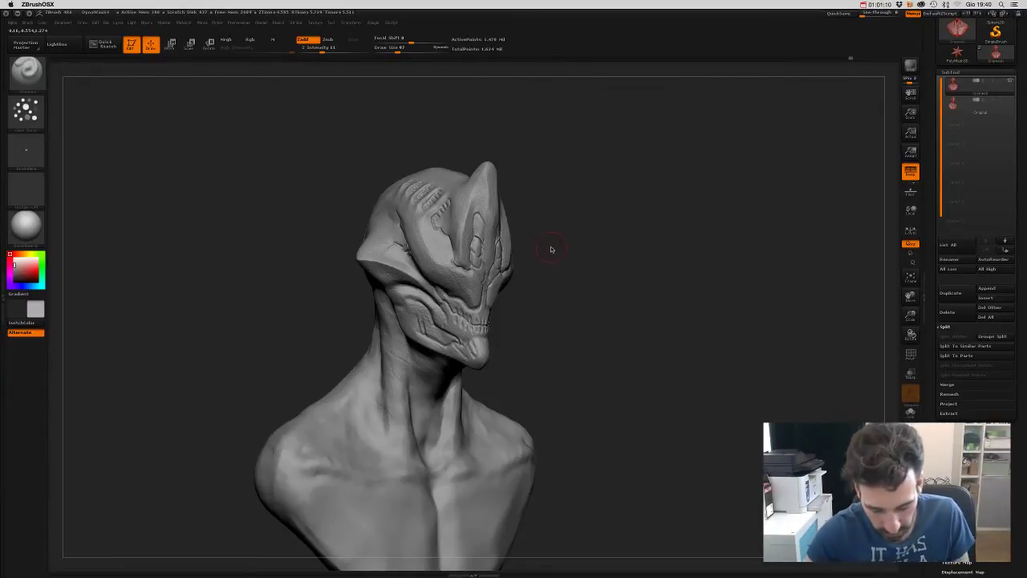
- Turn the bust to a three-quarter view and start a BPR render
mouse_move(549, 249)
left_mouse_down()
mouse_move(601, 206)
mouse_move(631, 248)
mouse_move(637, 287)
mouse_move(698, 277)
mouse_move(679, 260)
mouse_move(667, 271)
mouse_move(670, 257)
mouse_move(640, 303)
mouse_move(621, 305)
mouse_move(637, 326)
mouse_move(704, 280)
left_mouse_up()
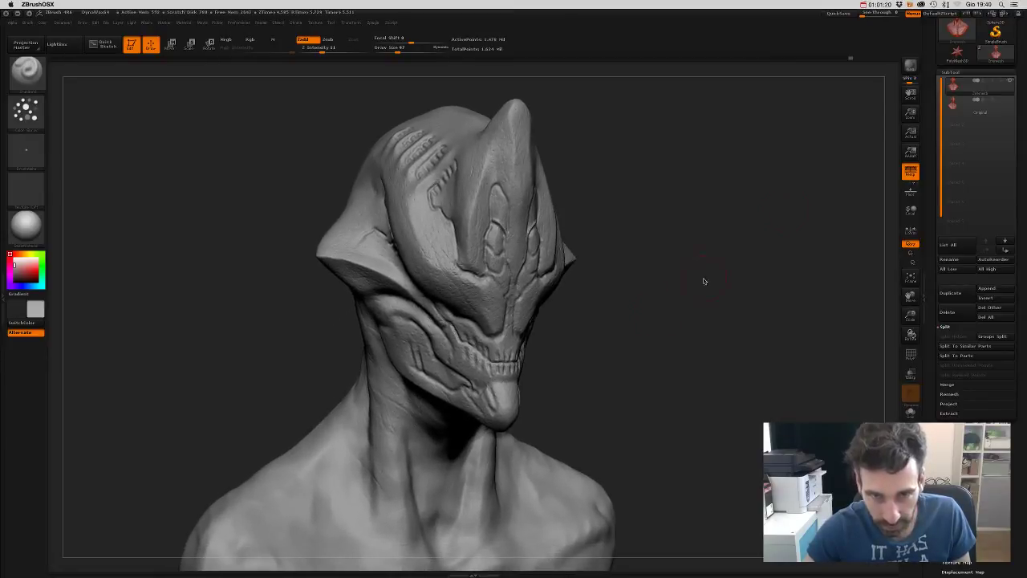
left_click(912, 65)
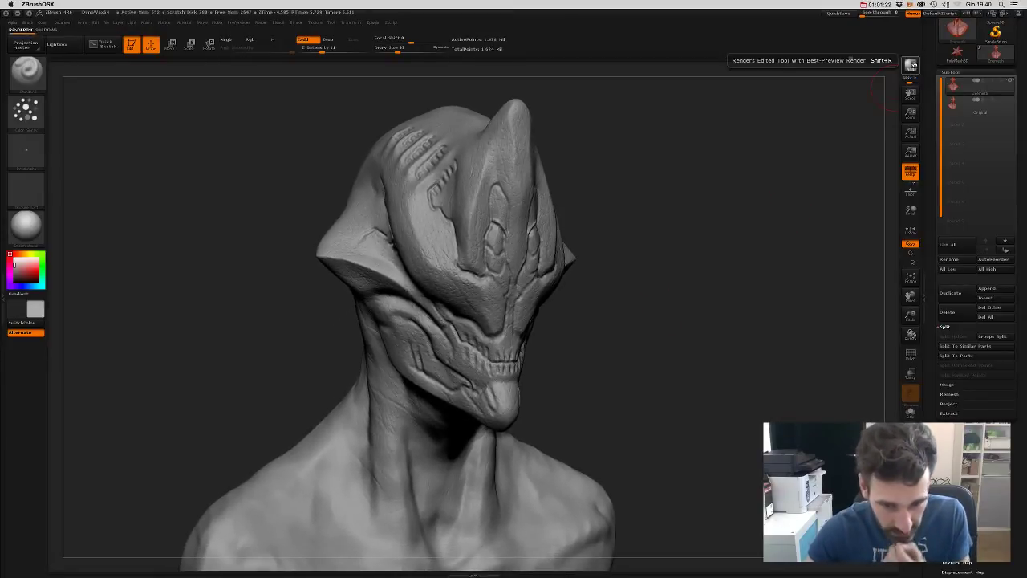
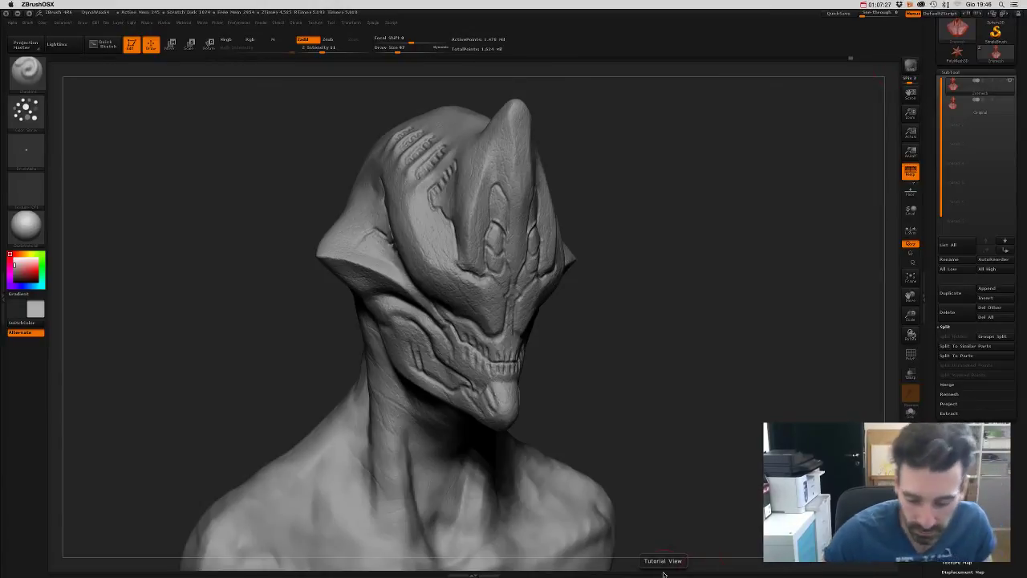
- Bring Safari forward from Mission Control and cycle through its event, Facebook, YouTube, course and WordPress tabs
key("ctrl+Up")
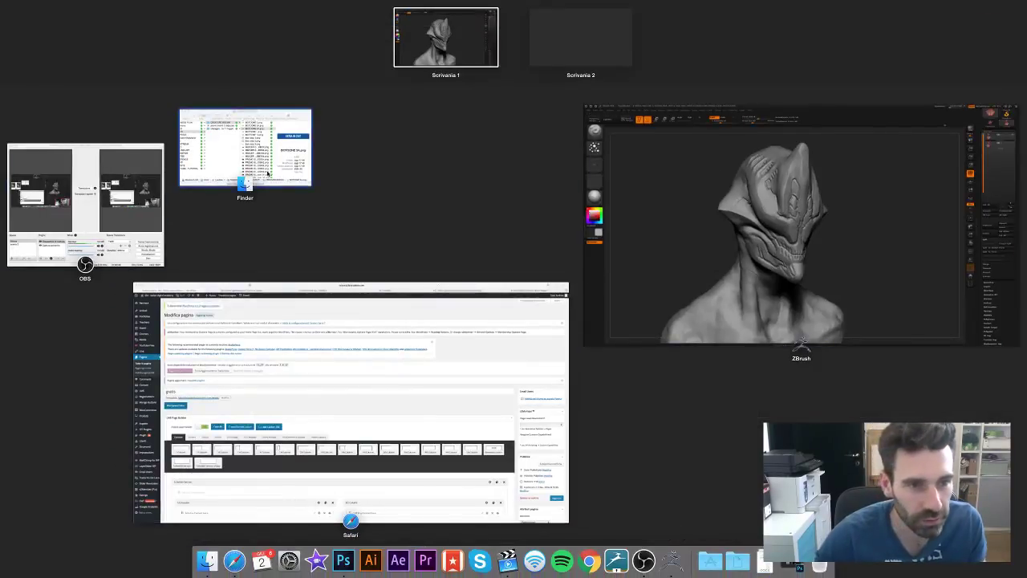
left_click(293, 317)
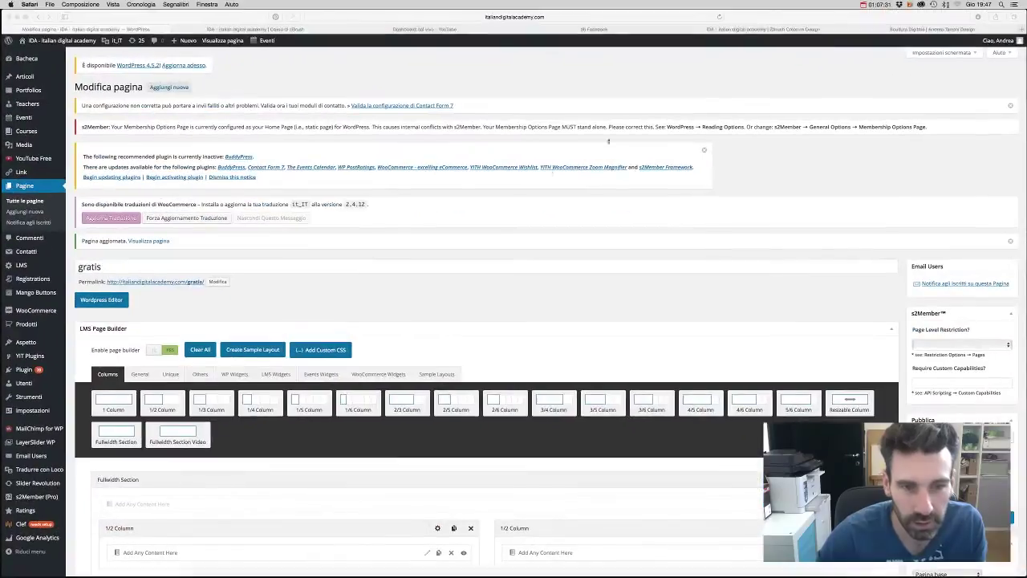
left_click(923, 29)
left_click(796, 30)
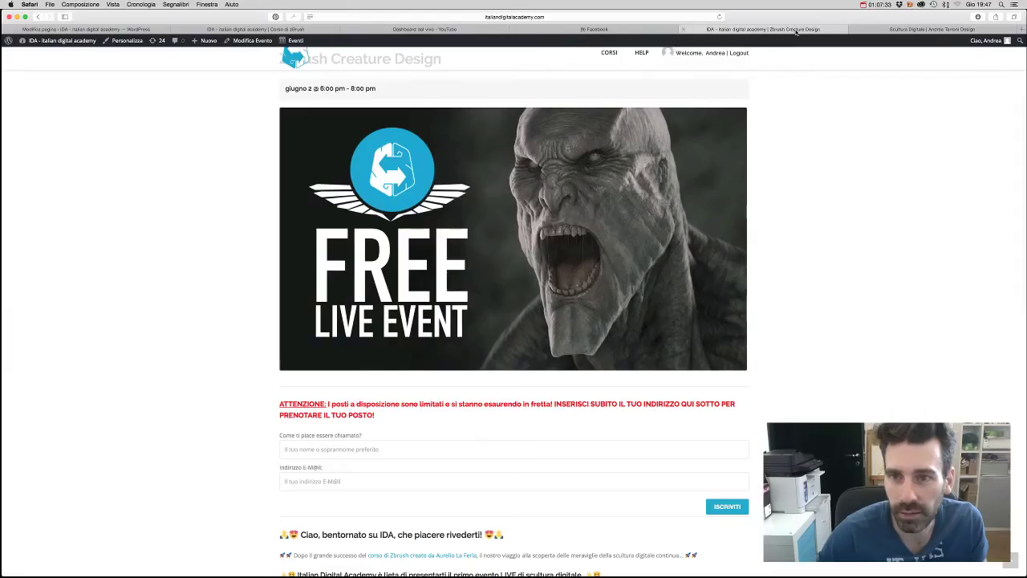
left_click(583, 28)
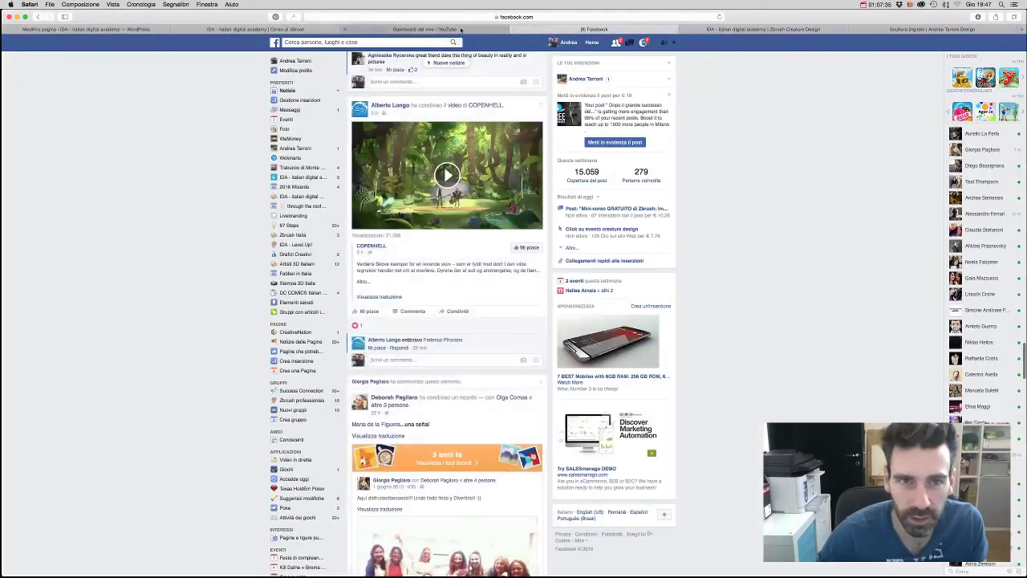
left_click(424, 29)
left_click(296, 30)
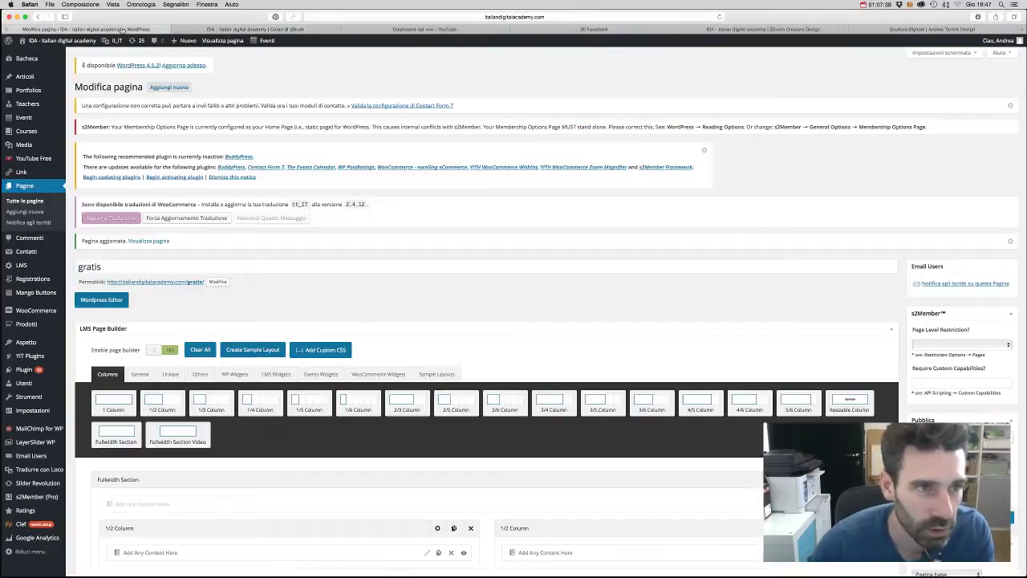
left_click(86, 29)
- Switch to the Scultura Digitale portfolio tab featuring the ABYSSO creature concept bust
left_click(947, 30)
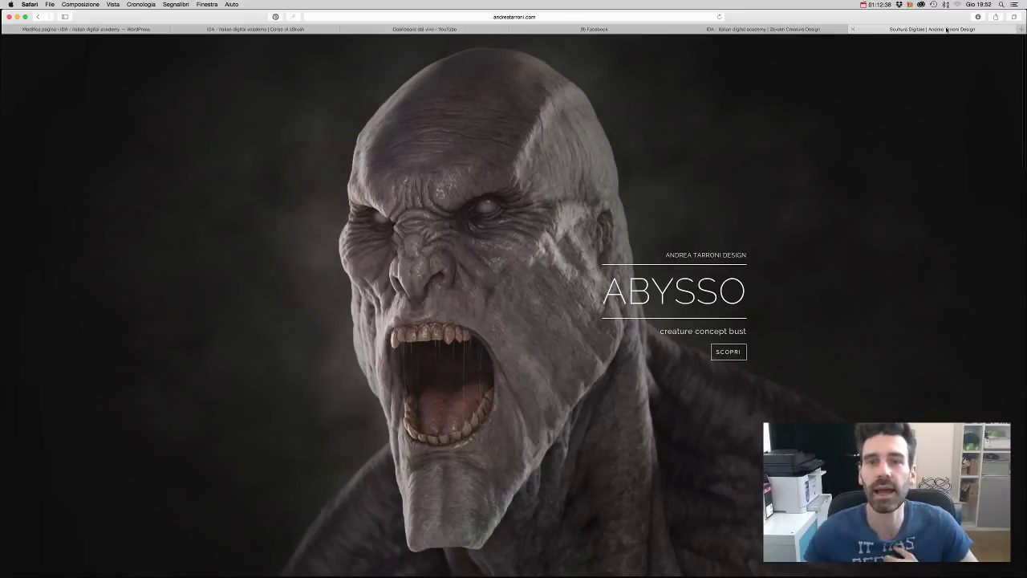
- Cycle through the event, Facebook, YouTube and Corso di zBrush tabs, then load the IDA home page
left_click(743, 30)
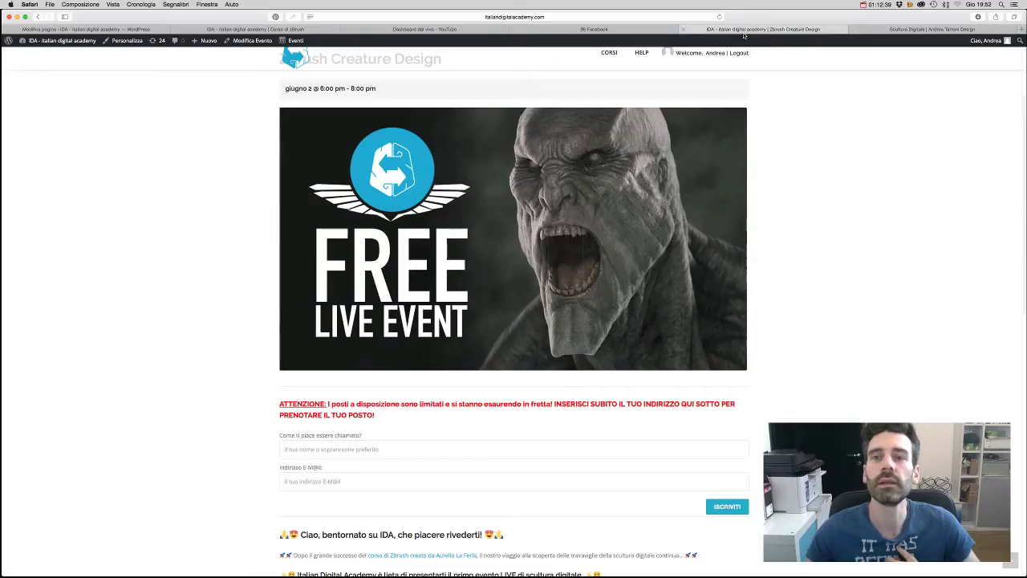
left_click(627, 32)
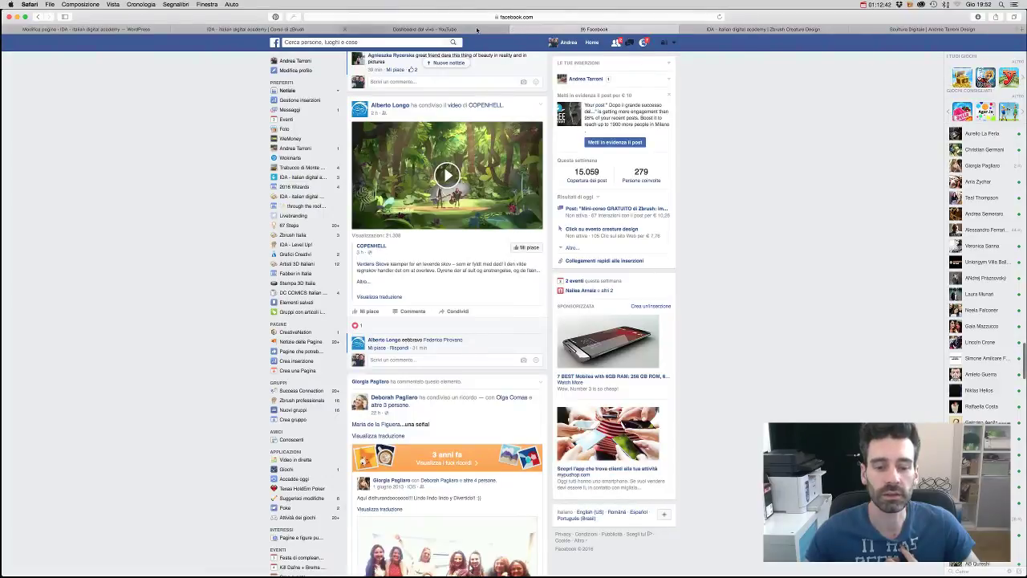
left_click(477, 30)
left_click(295, 30)
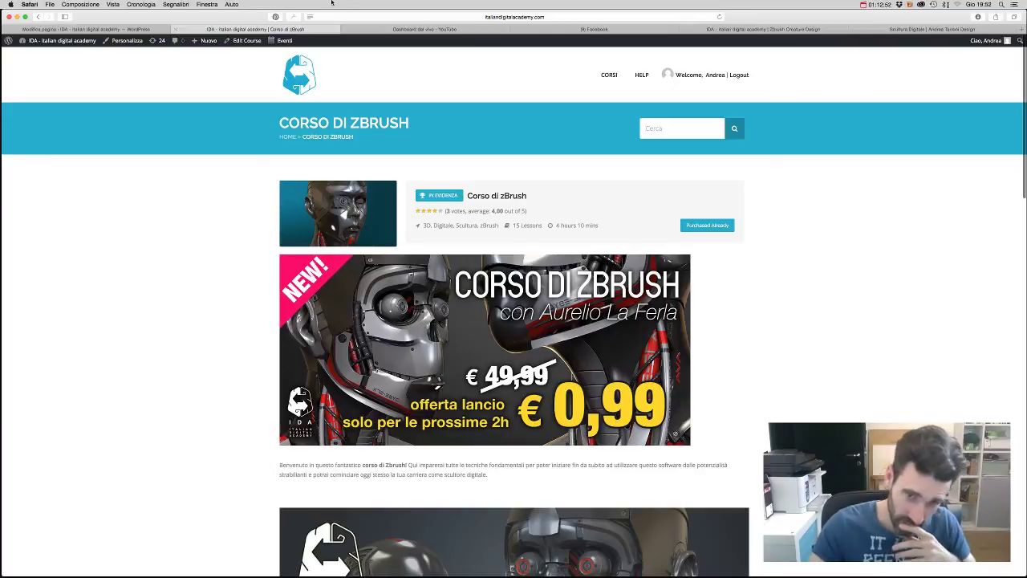
left_click(307, 78)
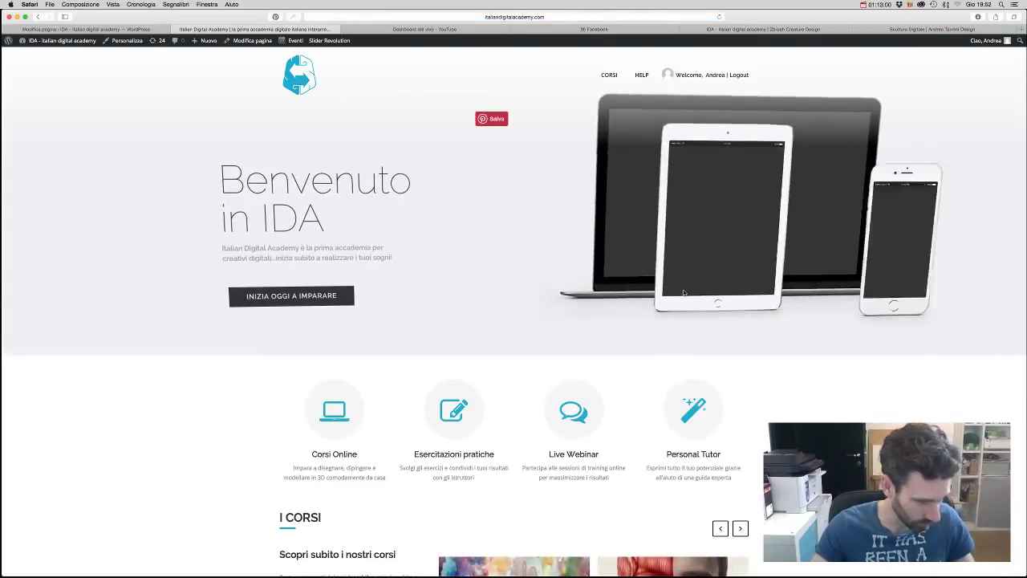
- Browse down the IDA homepage, then open a new blank tab showing Favorites
scroll(684, 293, "down", 1)
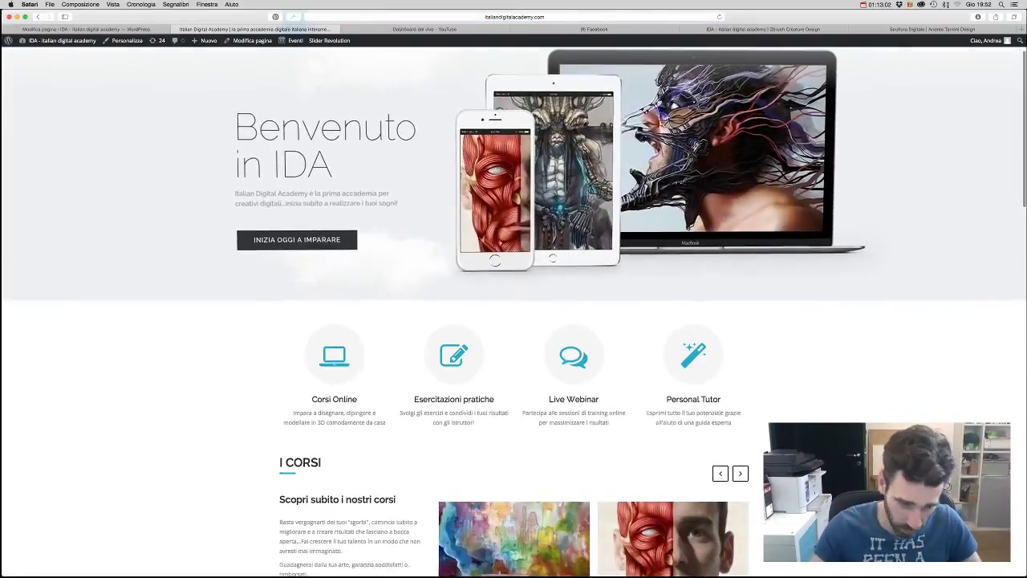
scroll(514, 313, "down", 2)
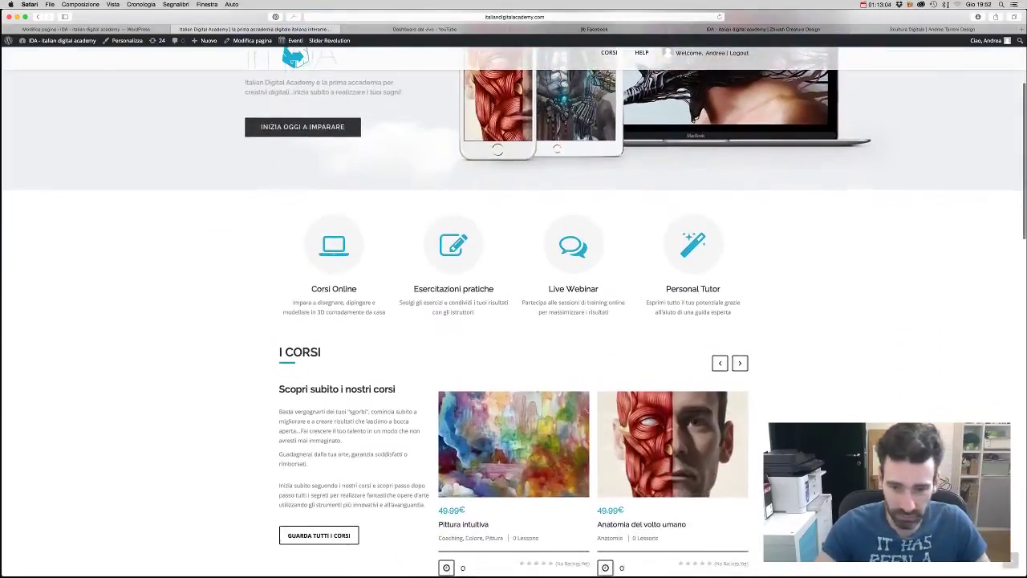
scroll(514, 313, "down", 4)
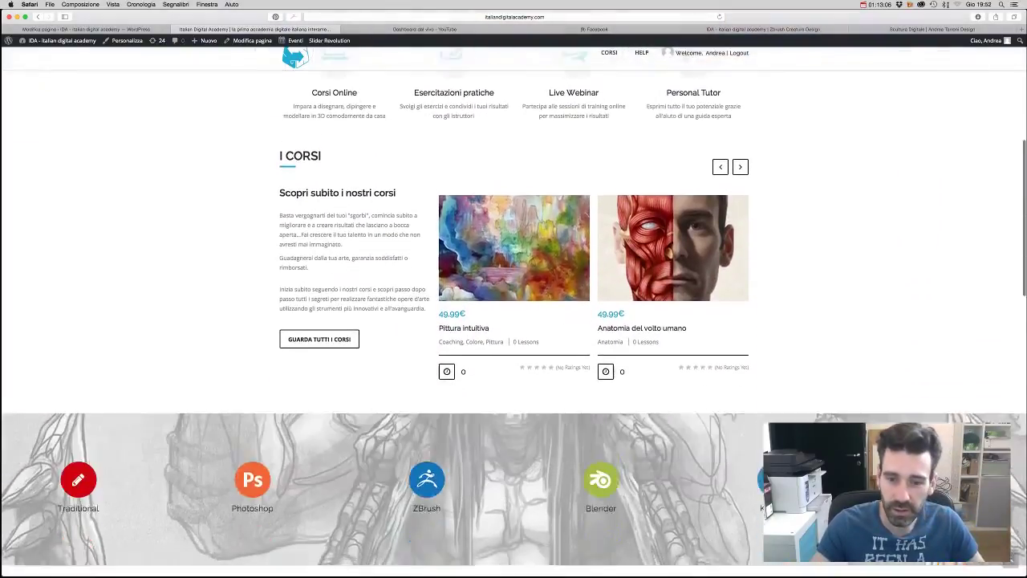
scroll(514, 313, "up", 7)
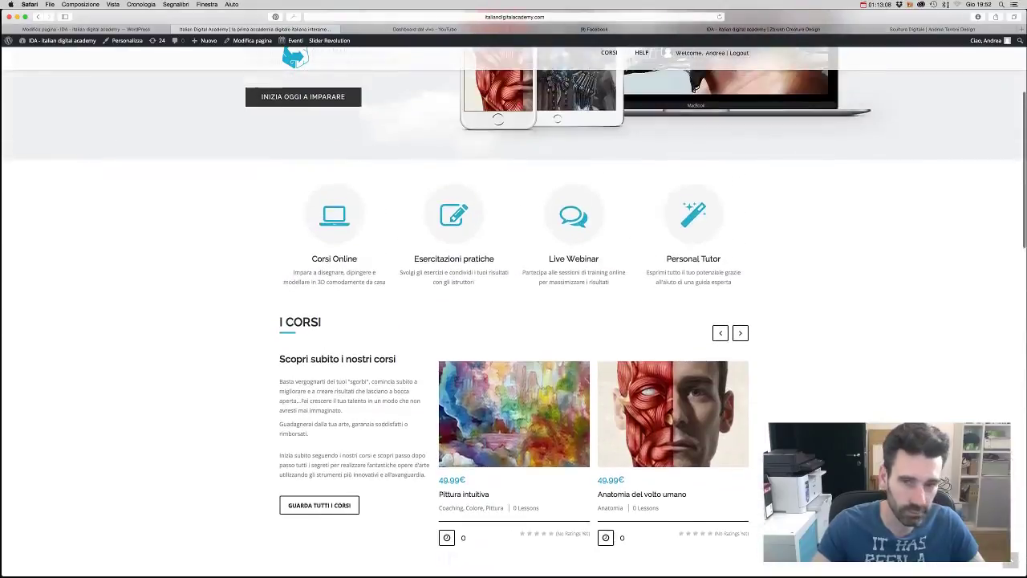
scroll(513, 313, "down", 3)
scroll(514, 313, "down", 5)
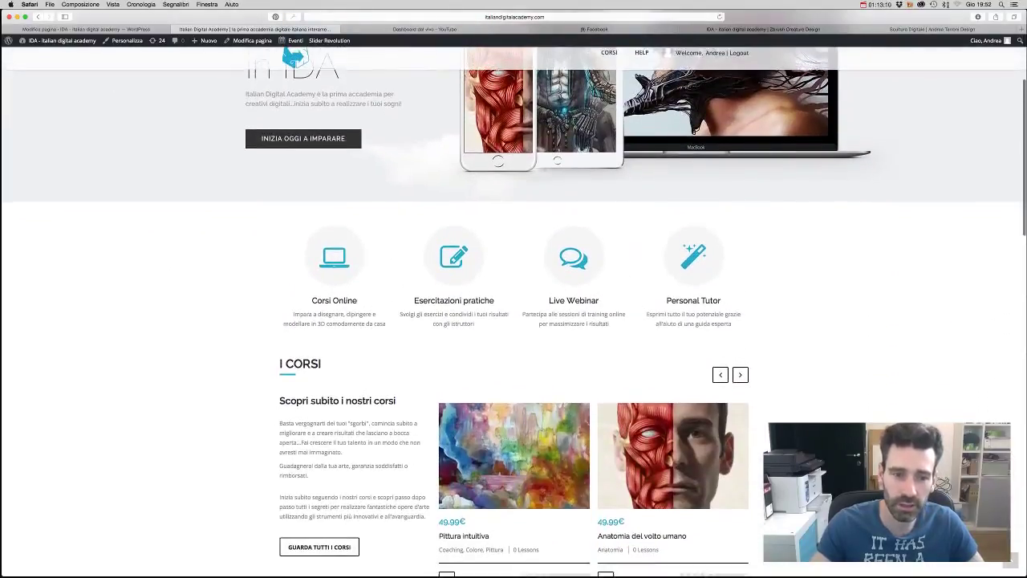
scroll(89, 261, "down", 3)
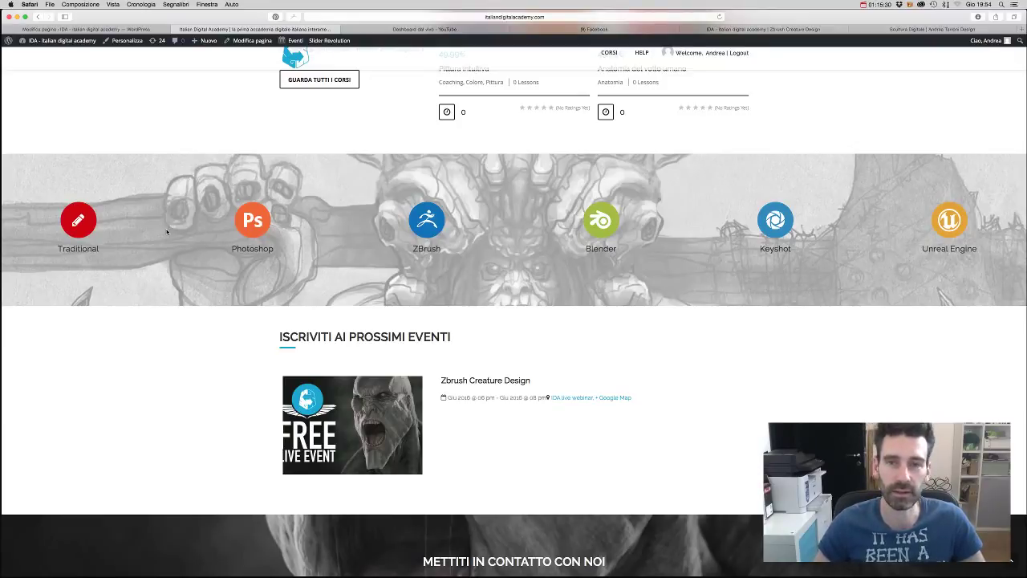
left_click(1021, 29)
left_click(524, 17)
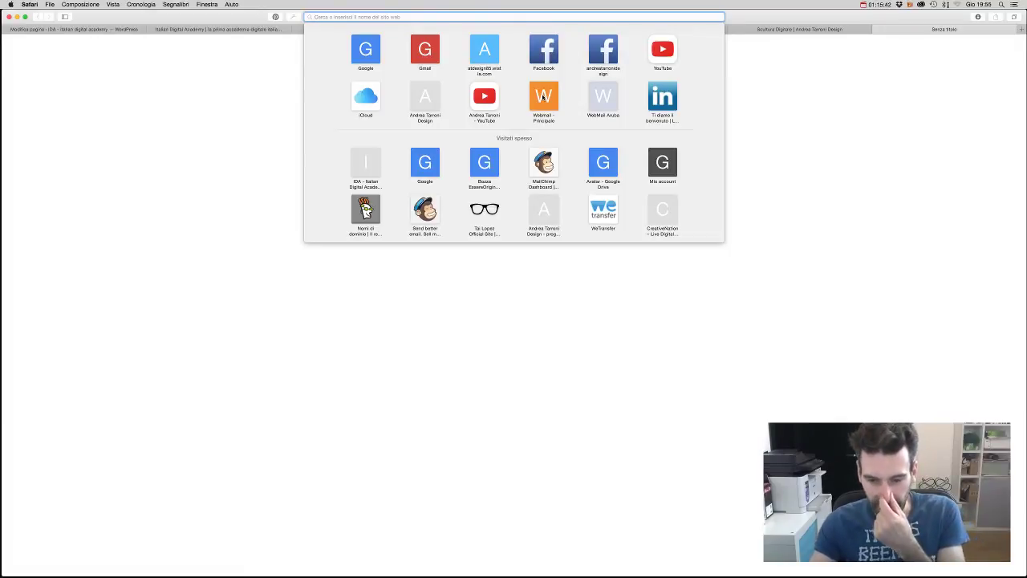
left_click(756, 198)
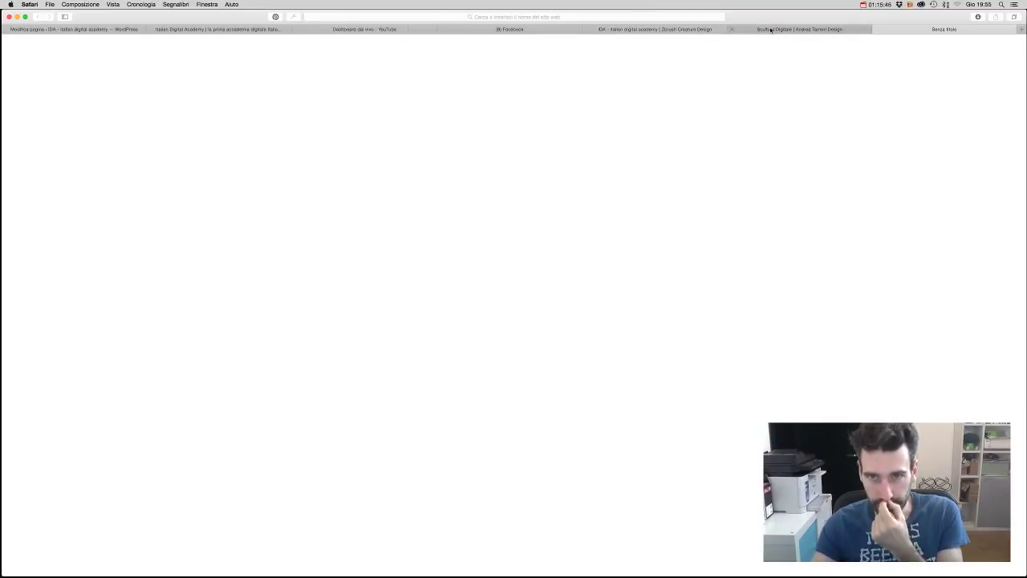
left_click(571, 16)
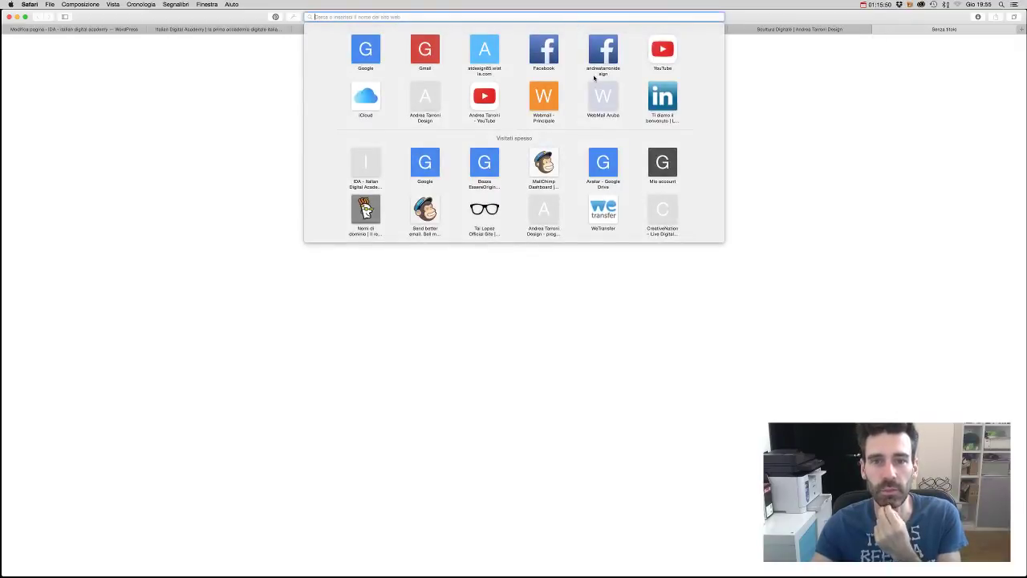
left_click(804, 117)
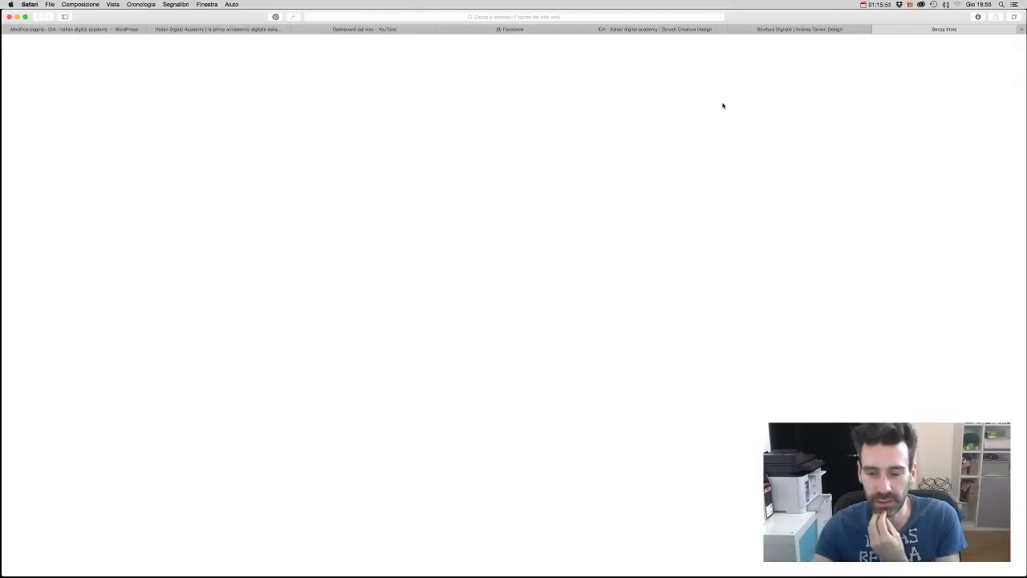
left_click(521, 30)
left_click(612, 31)
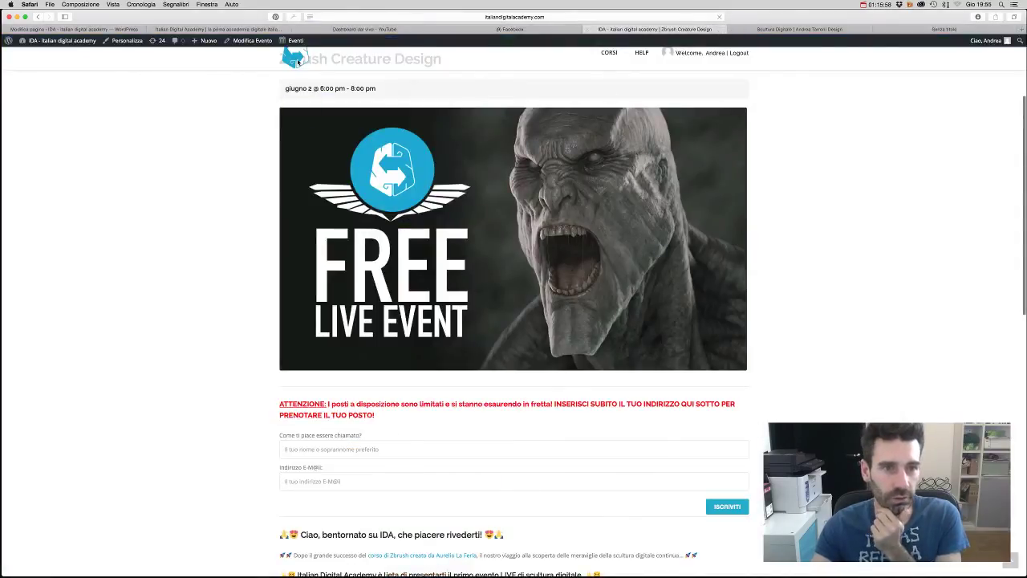
key("super+t")
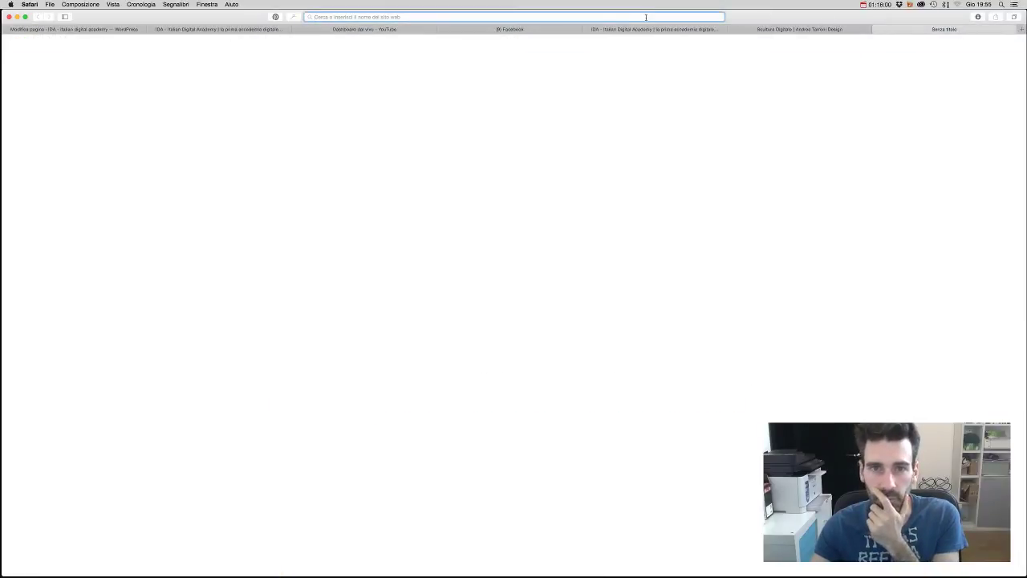
left_click(645, 17)
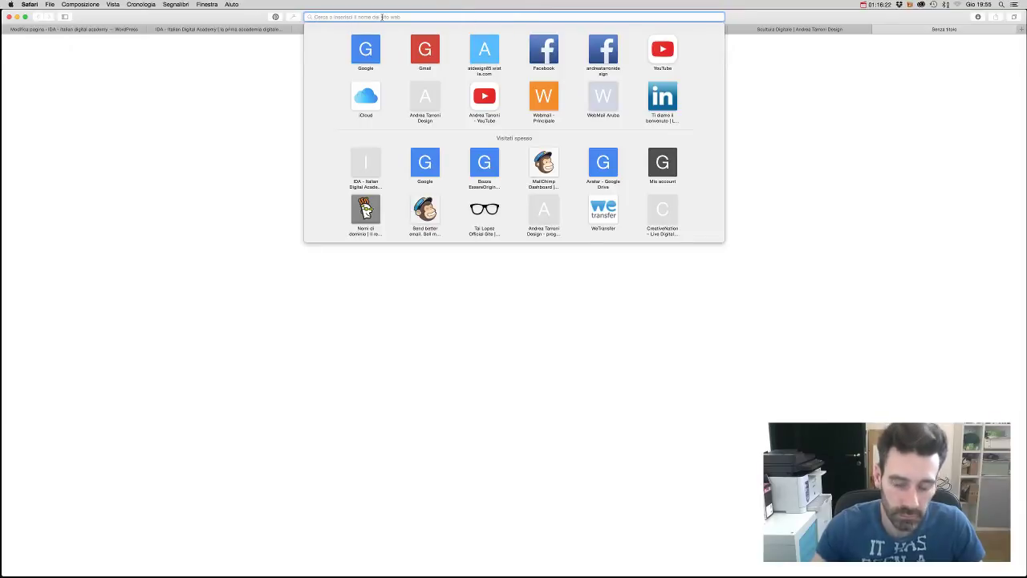
- Go to godaddy.com and sign in to the GoDaddy account
type("godadd")
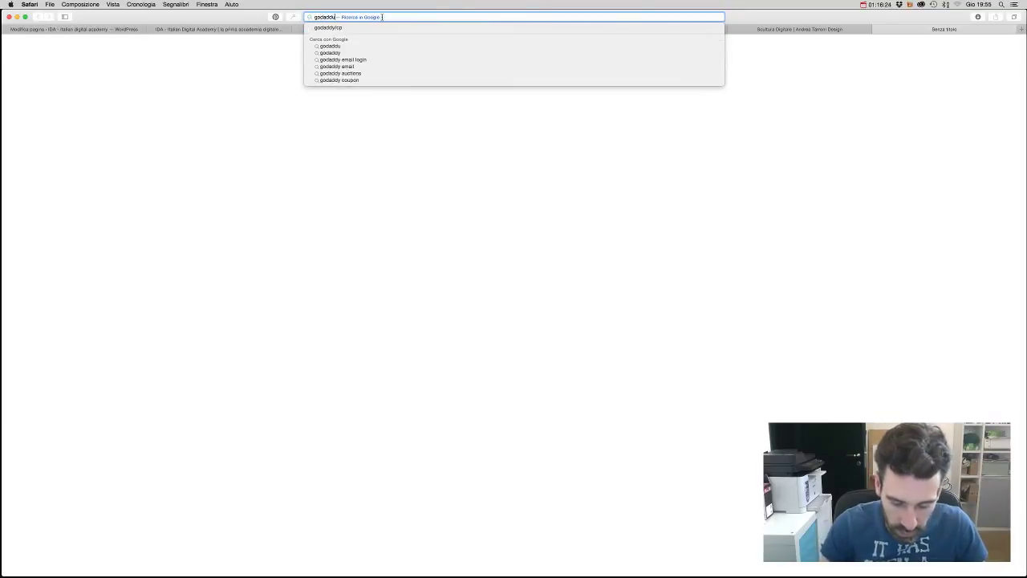
key("Return")
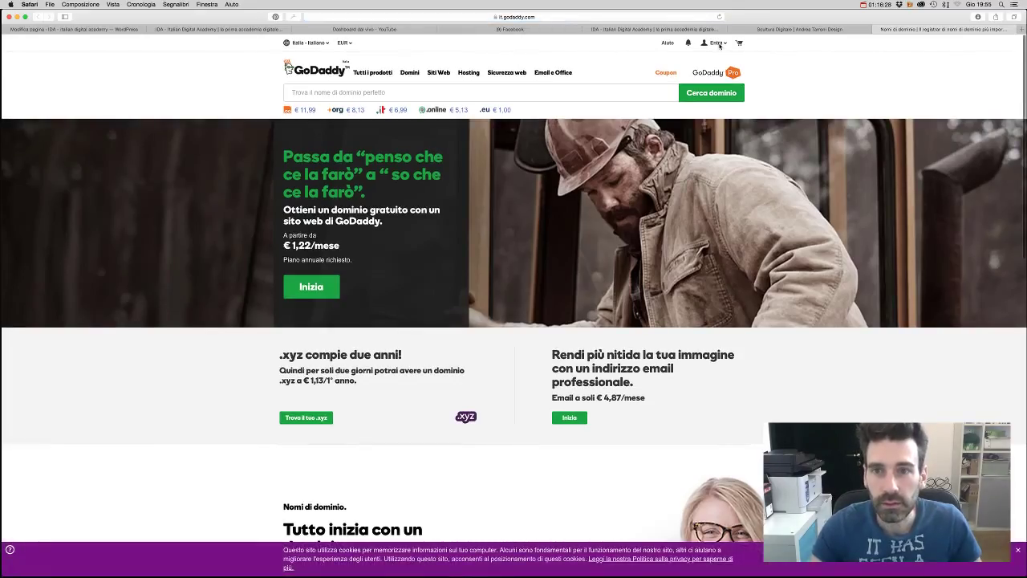
left_click(717, 43)
left_click(615, 158)
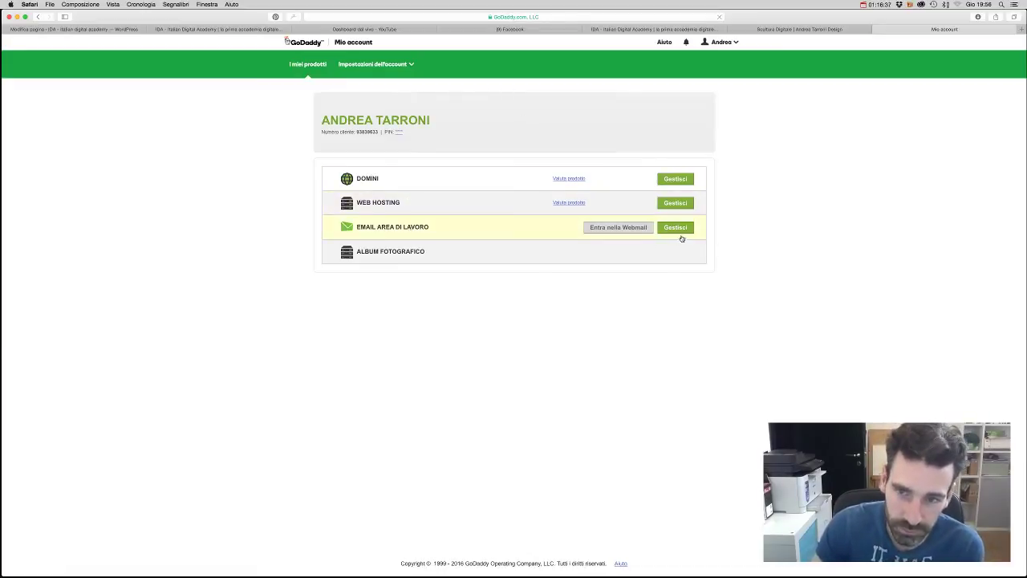
- Open the Web Hosting account's cPanel and its Email Accounts list
left_click(676, 205)
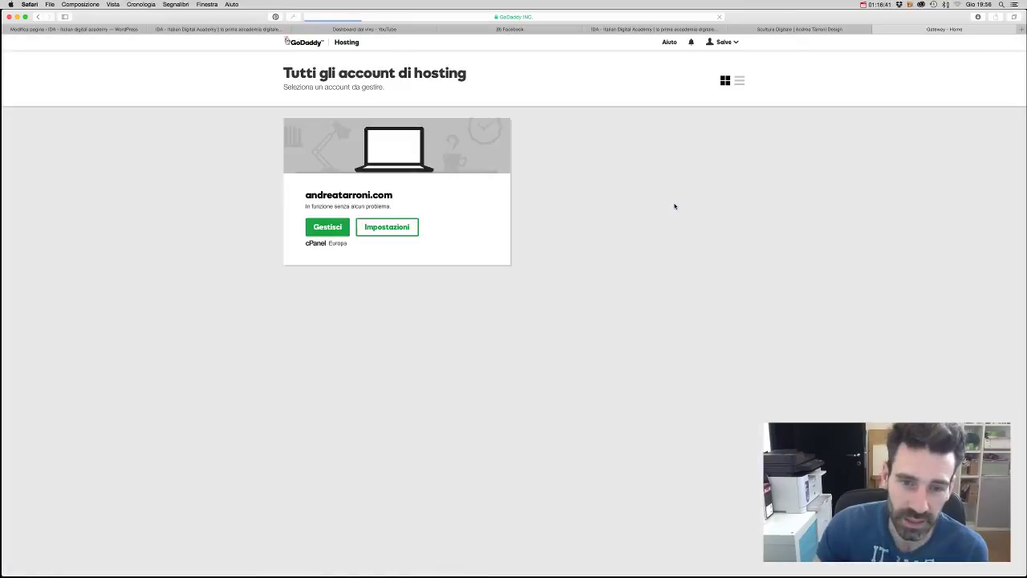
left_click(336, 229)
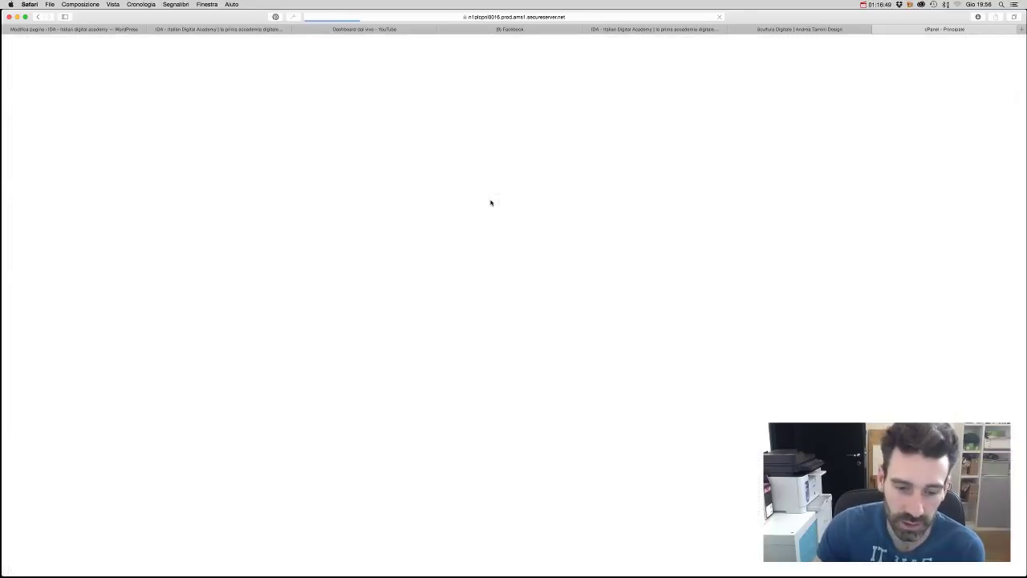
scroll(493, 209, "down", 5)
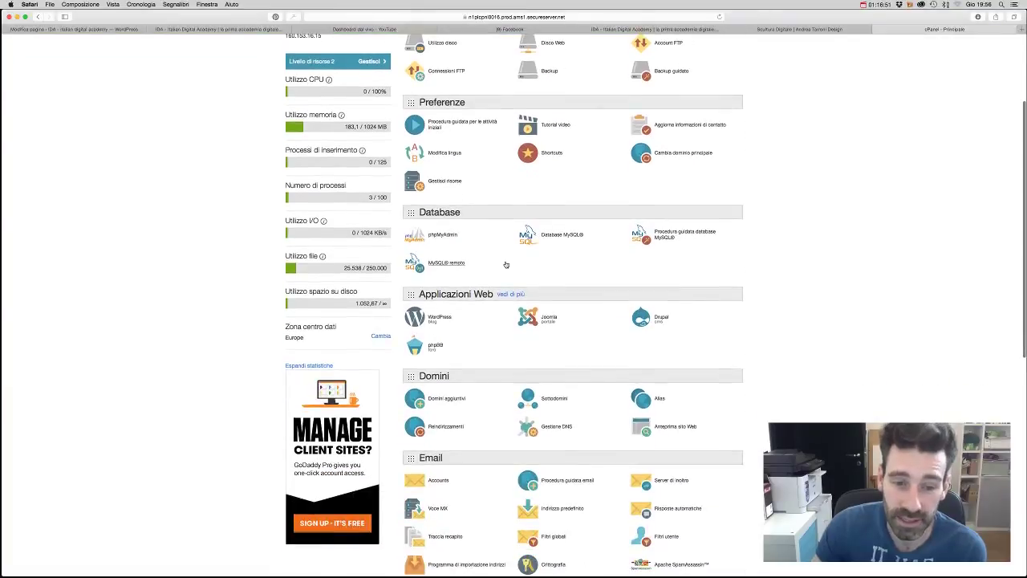
scroll(505, 269, "down", 2)
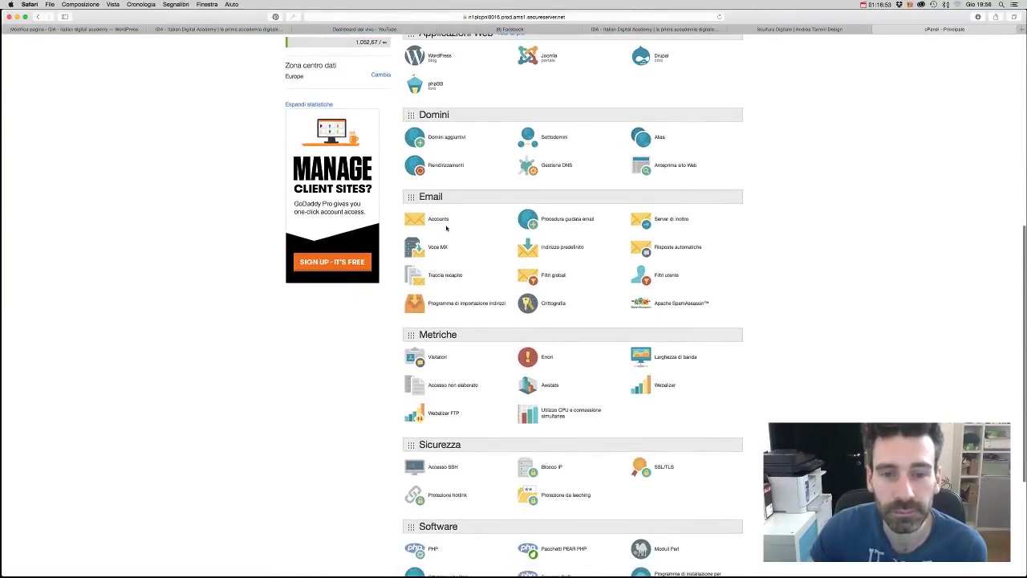
left_click(440, 221)
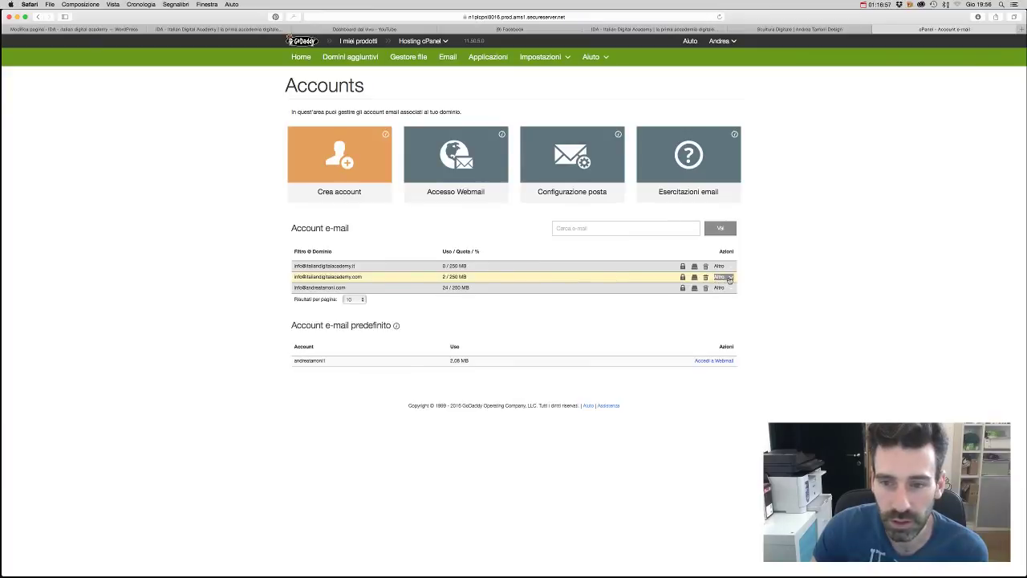
- Log into Roundcube webmail for the second e-mail account via its Altro menu
left_click(719, 277)
left_click(958, 288)
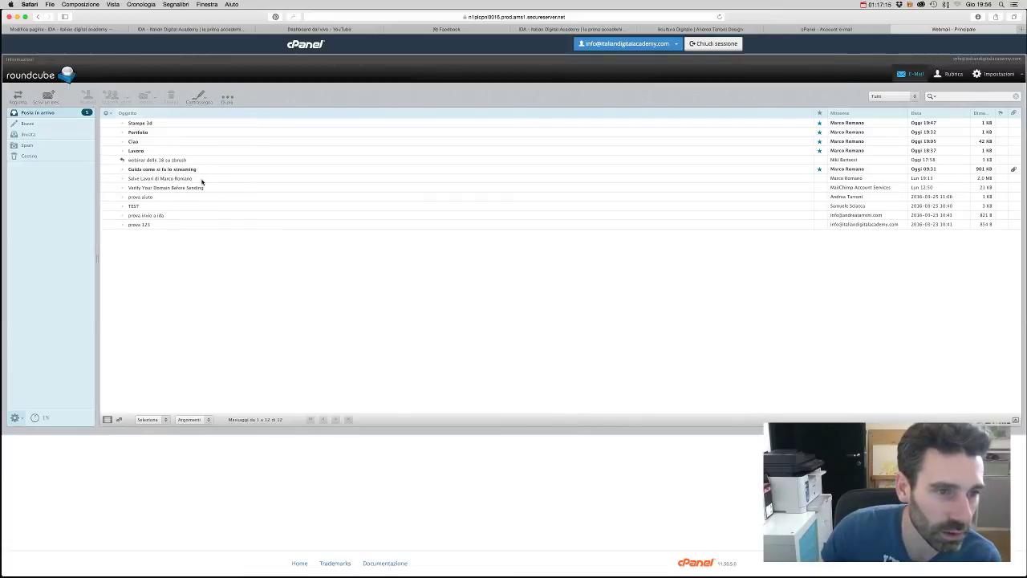
- Open the figurine portfolio message (7 of 12) and look through its 3D-print photos and renders
double_click(201, 181)
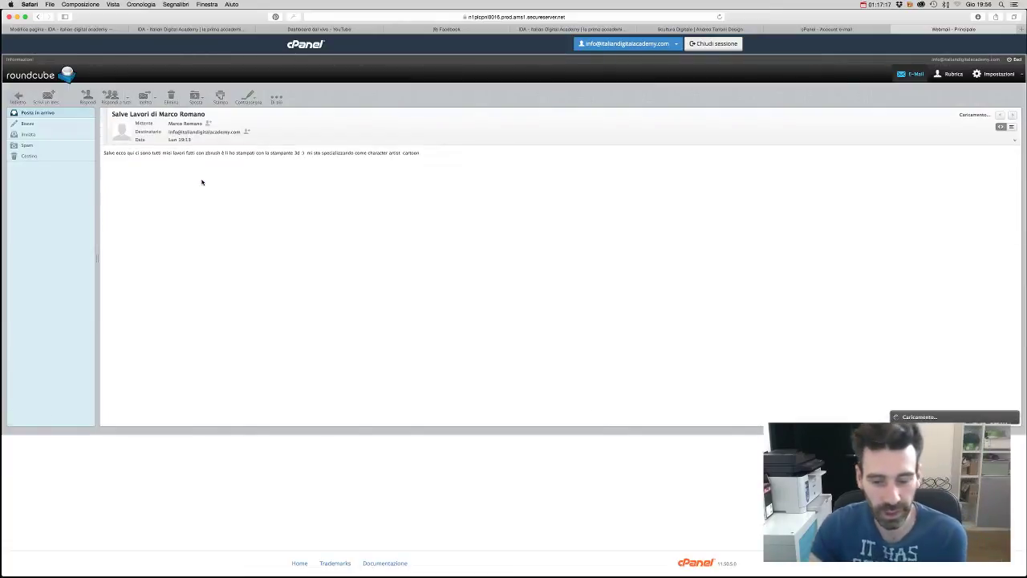
scroll(628, 395, "down", 2)
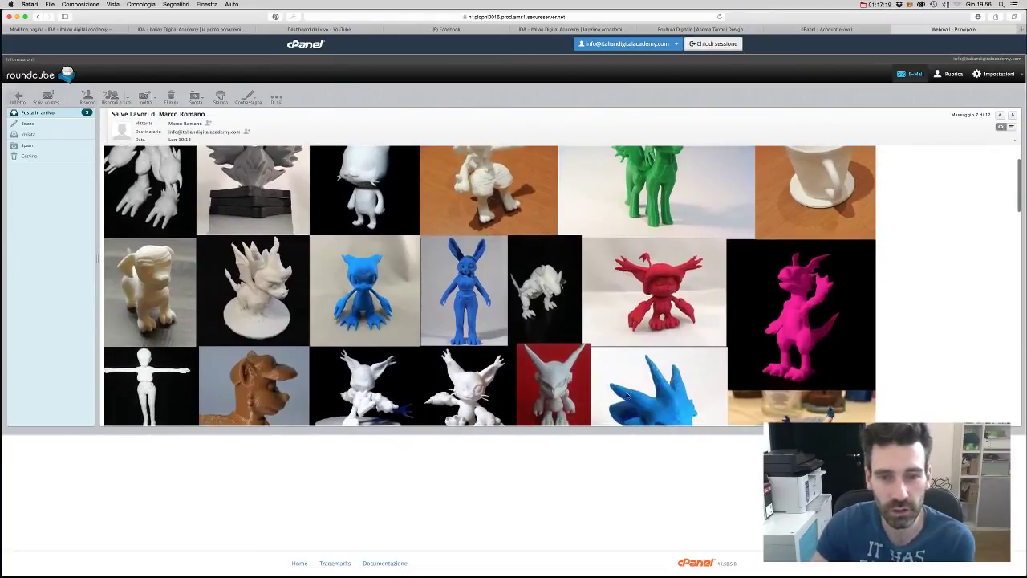
scroll(628, 396, "down", 2)
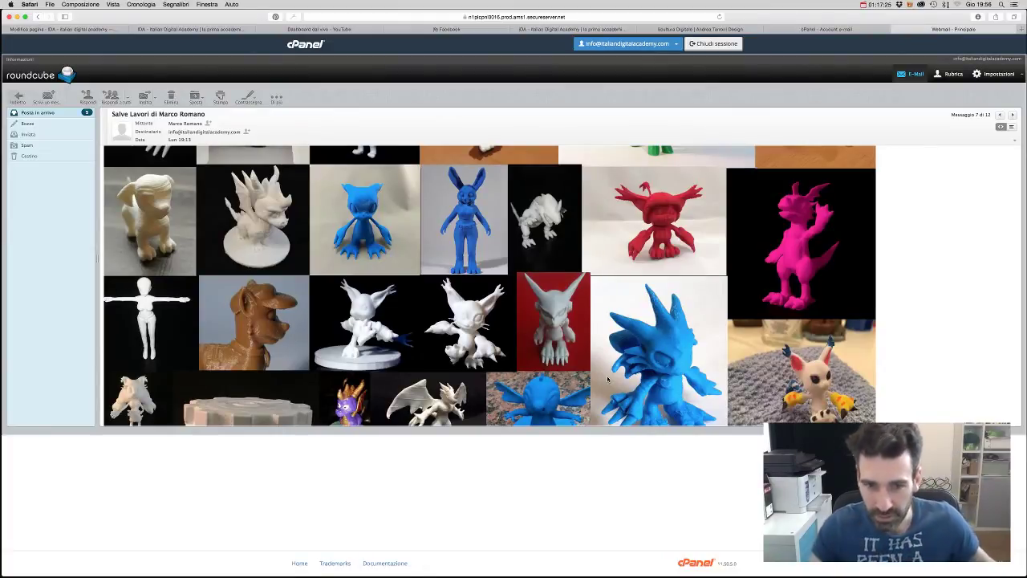
scroll(606, 379, "down", 3)
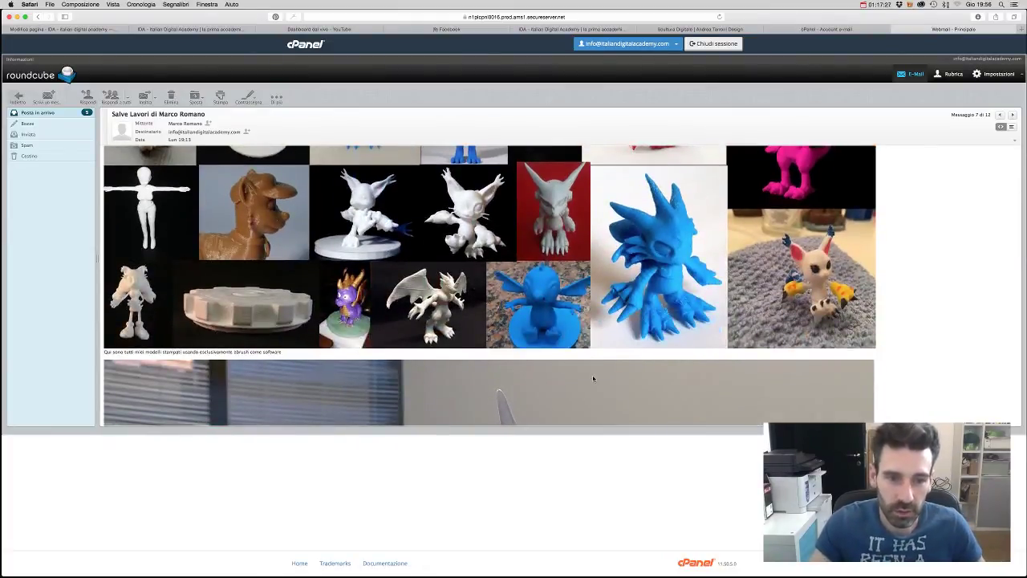
scroll(593, 378, "up", 2)
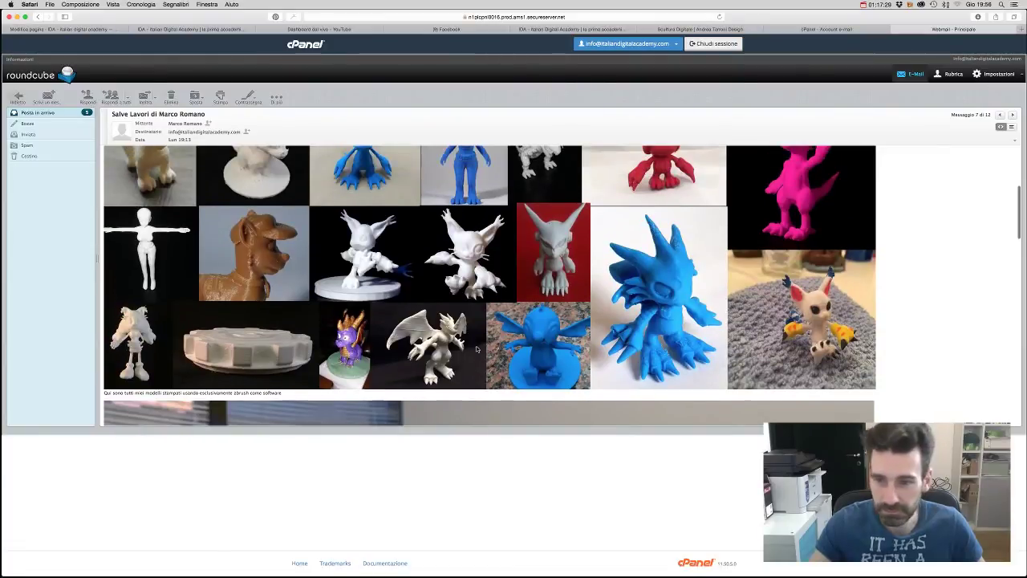
scroll(477, 349, "up", 5)
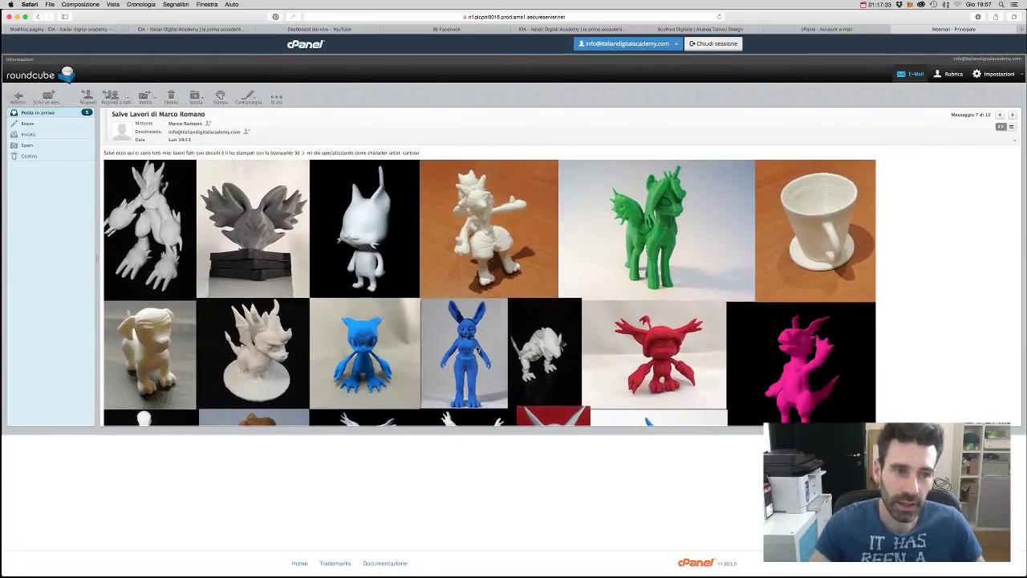
scroll(477, 349, "down", 2)
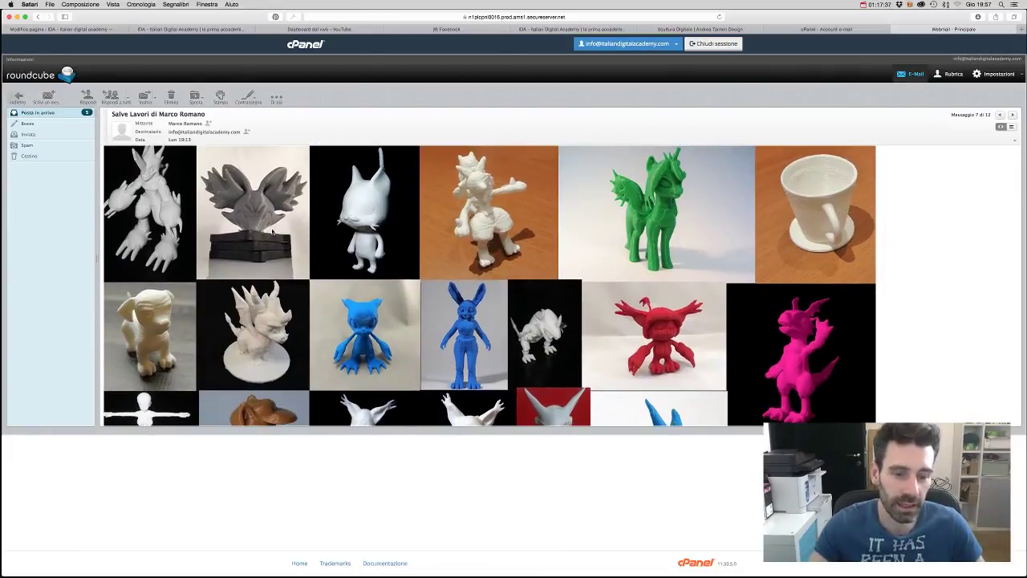
scroll(817, 305, "down", 3)
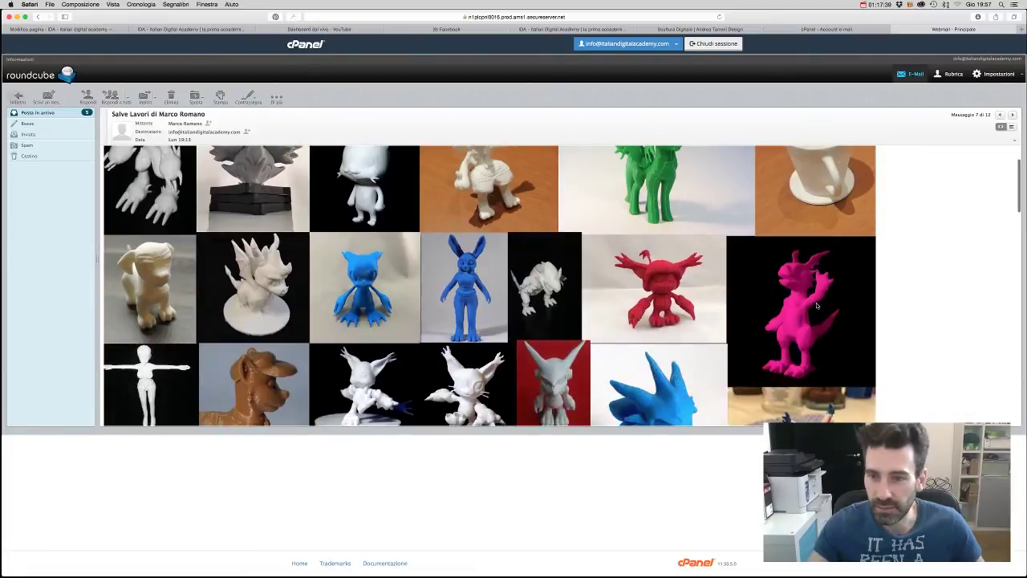
scroll(711, 299, "down", 5)
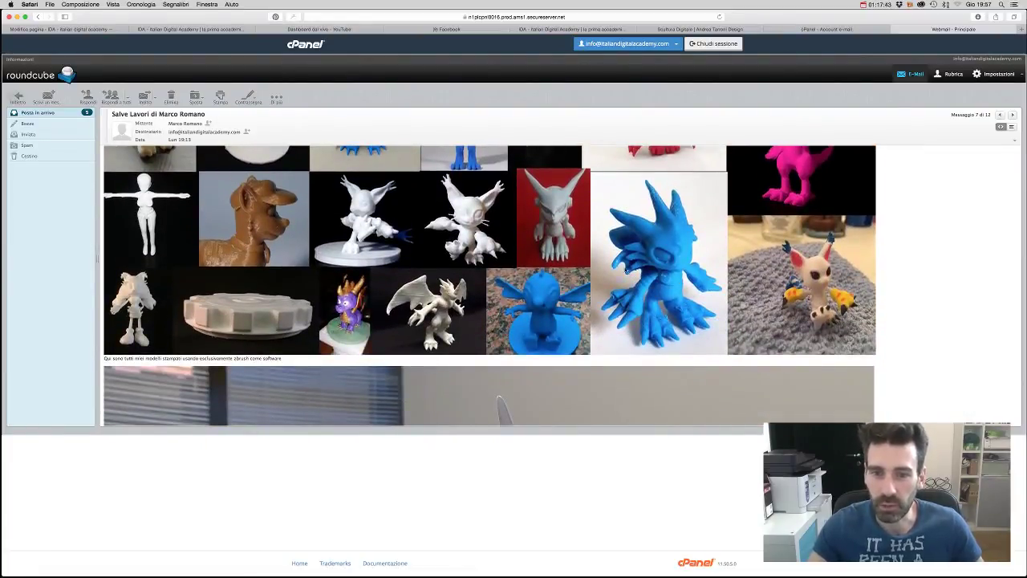
scroll(678, 276, "down", 10)
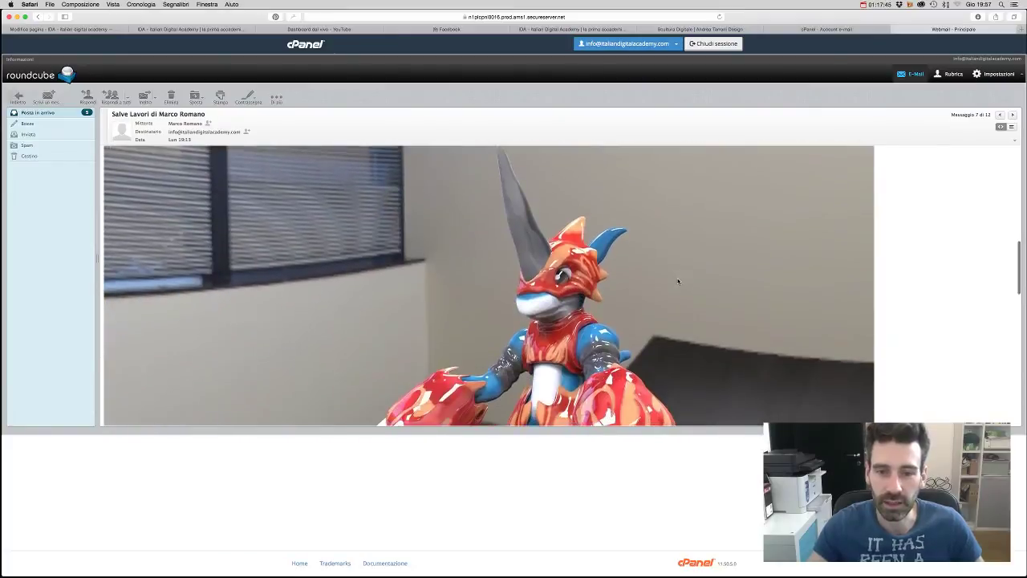
scroll(678, 281, "down", 10)
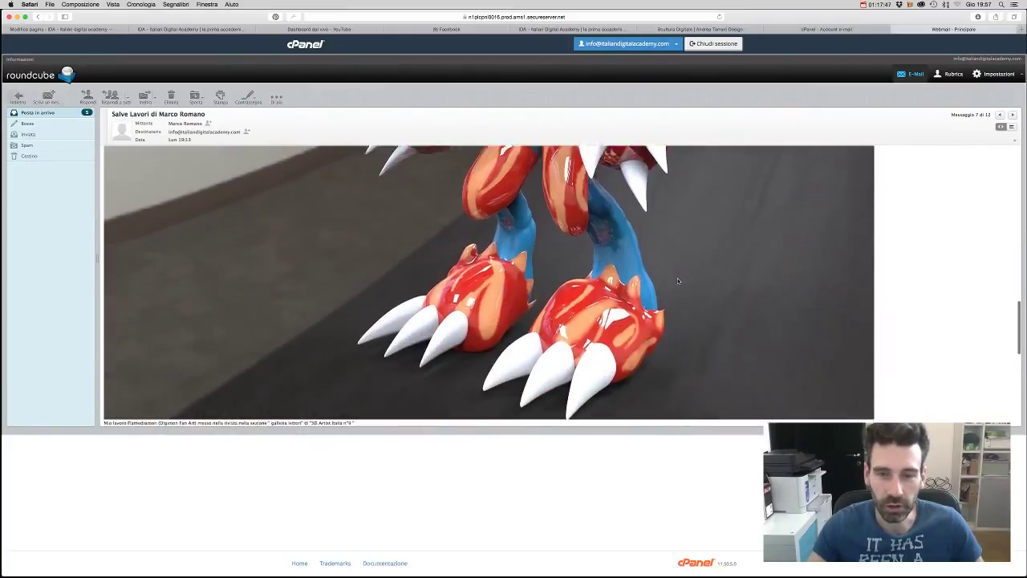
scroll(678, 281, "down", 5)
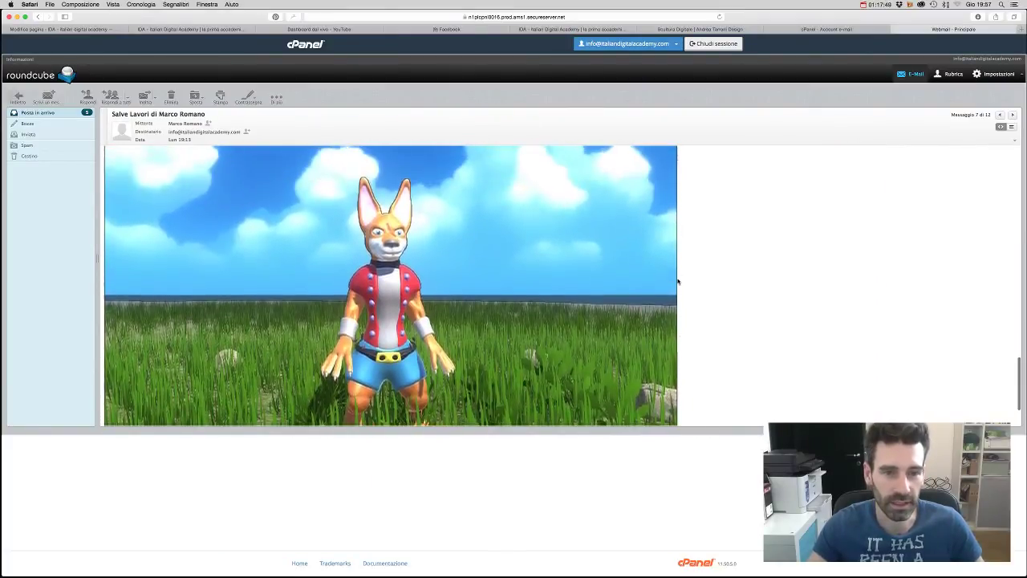
scroll(678, 281, "up", 8)
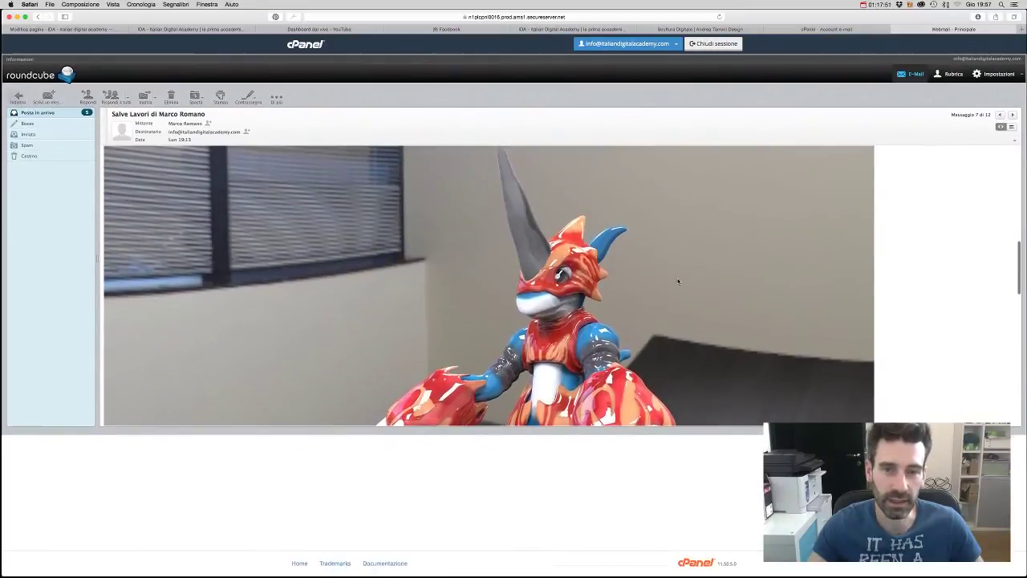
- Review the IDA homepage's course and category sections, then show all windows in Mission Control
left_click(682, 29)
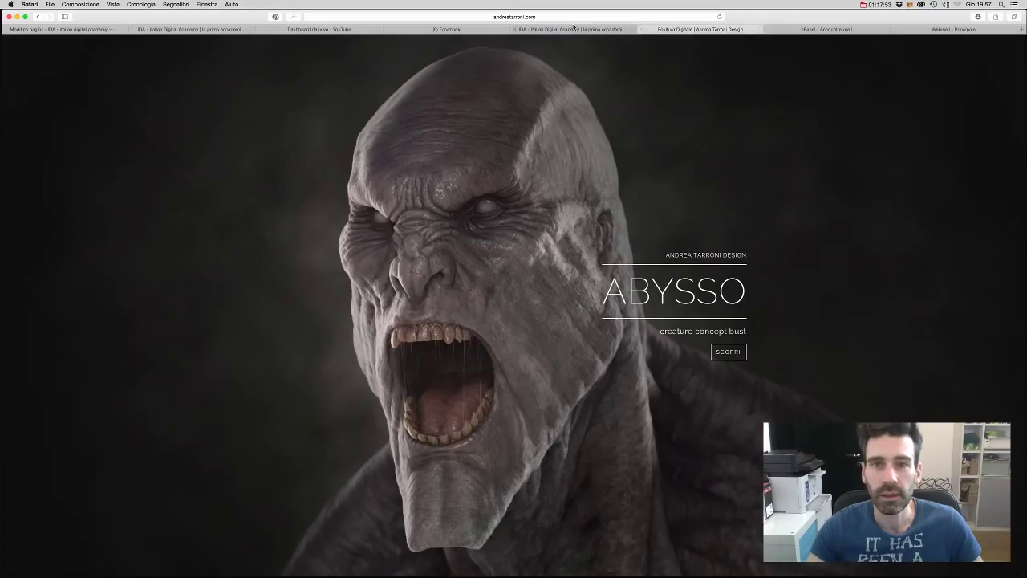
left_click(638, 29)
left_click(648, 29)
left_click(626, 29)
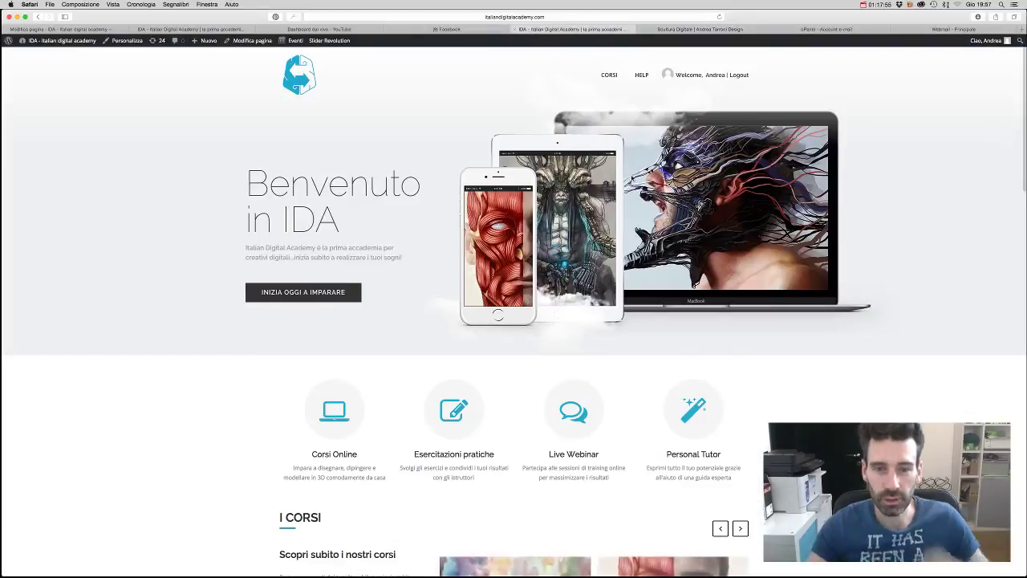
scroll(635, 194, "down", 5)
scroll(635, 194, "down", 12)
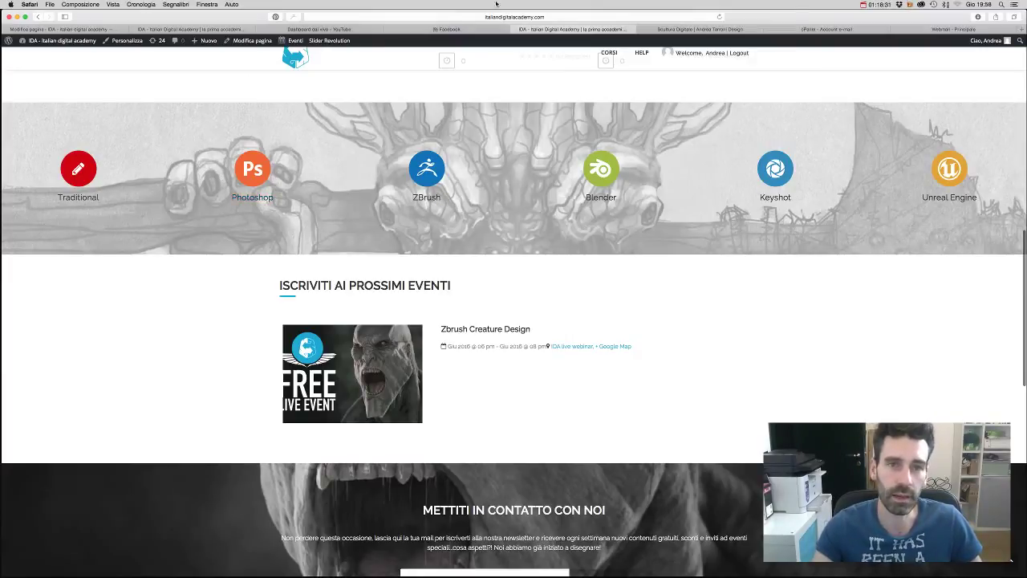
scroll(494, 152, "up", 5)
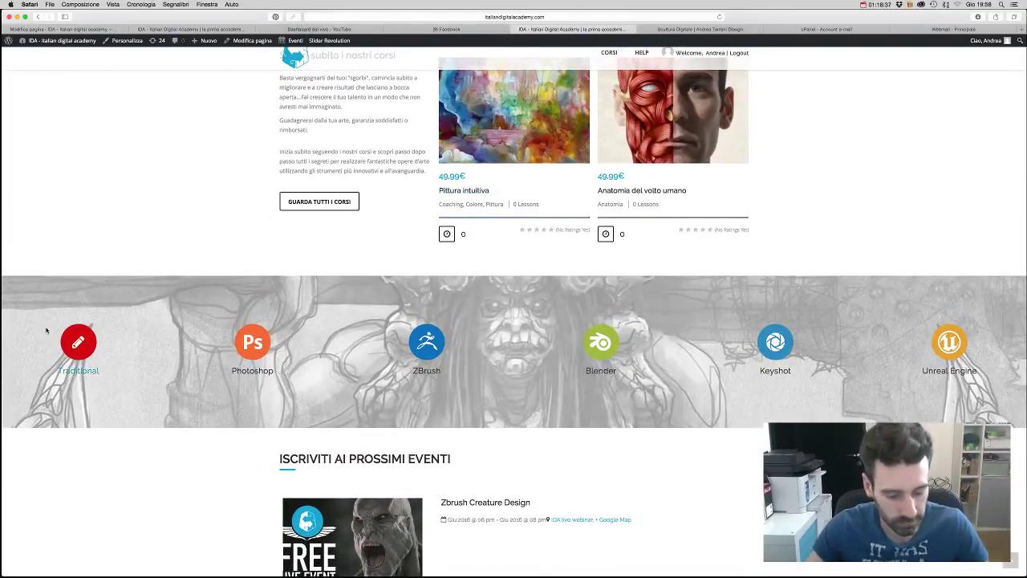
key("ctrl+Up")
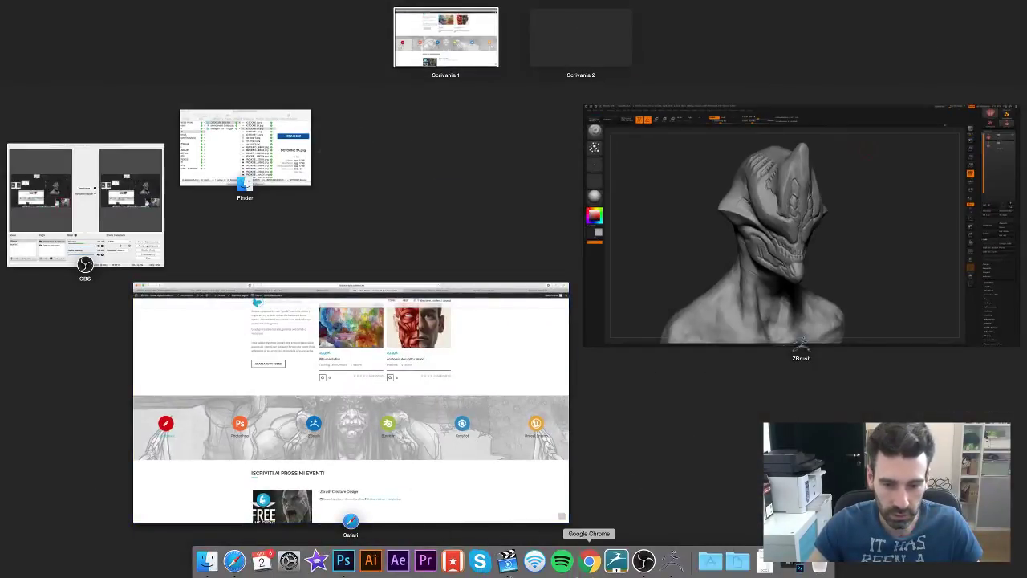
- Bring the Chrome window with the Google Italy homepage to the front
left_click(550, 278)
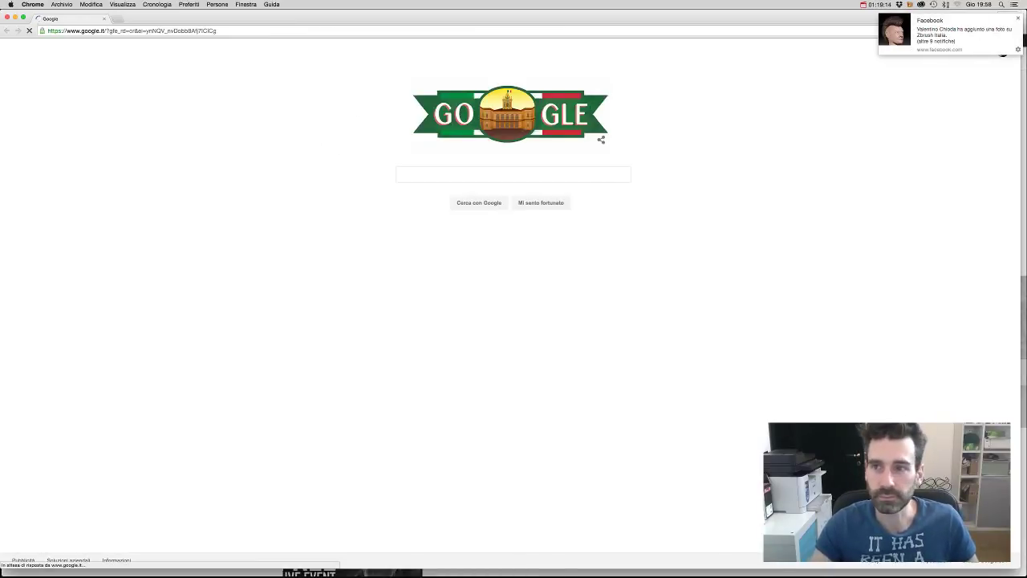
left_click(1020, 18)
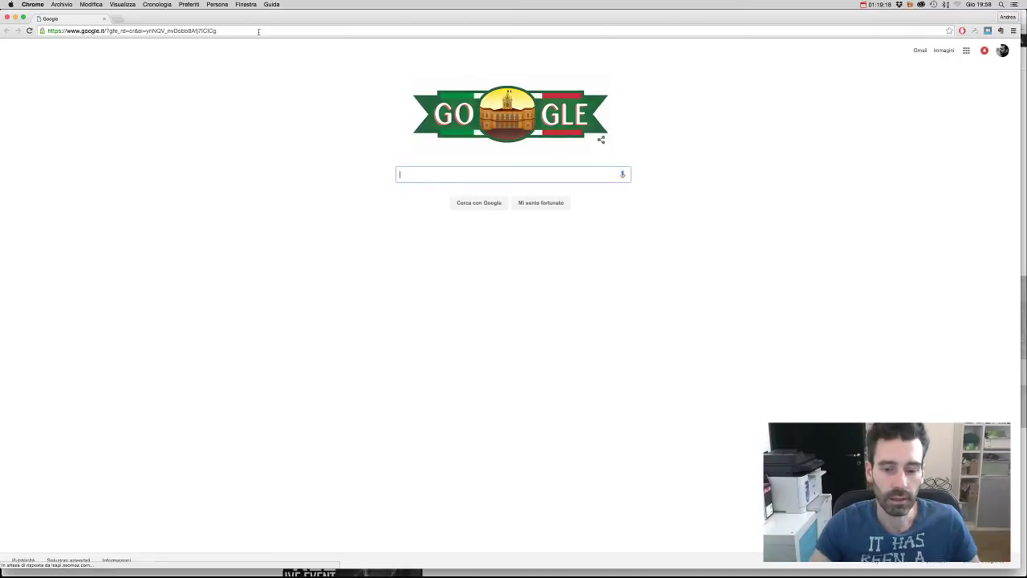
left_click(1014, 31)
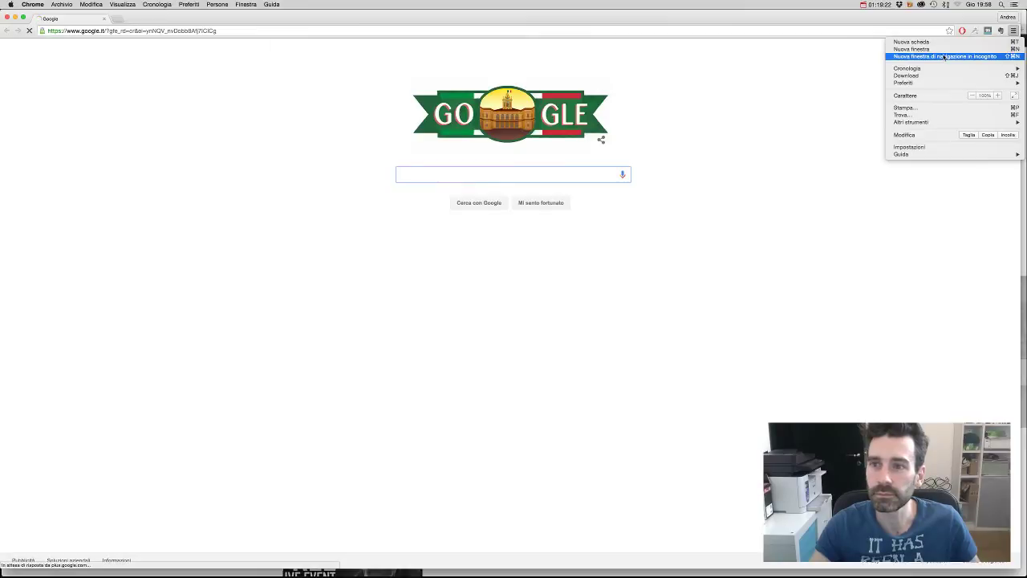
left_click(645, 31)
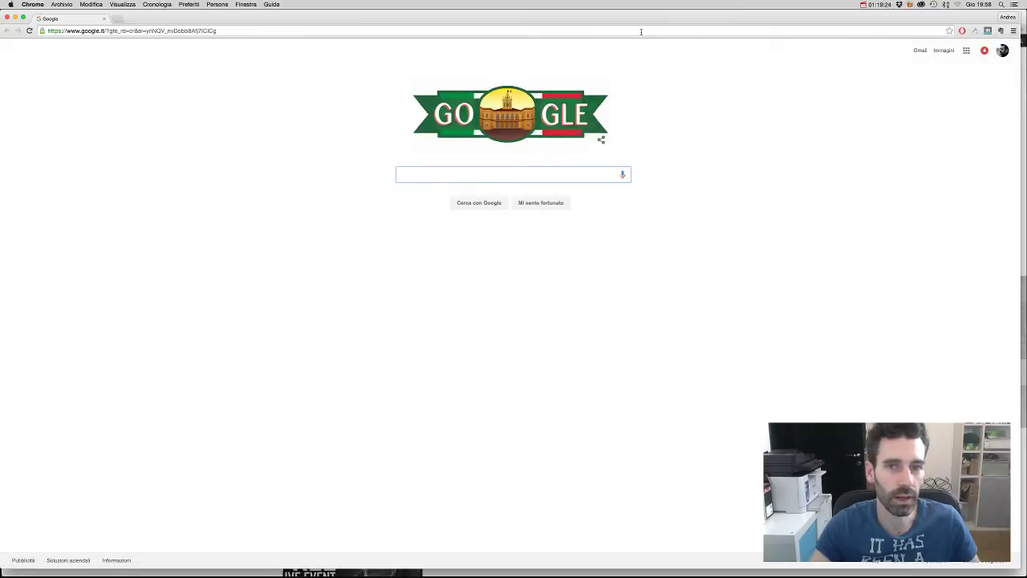
left_click(641, 31)
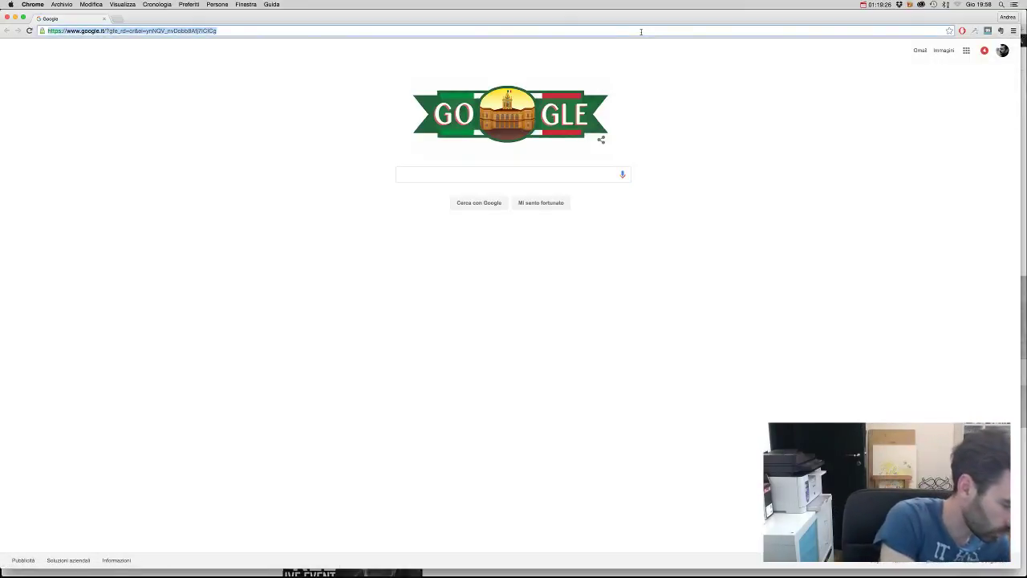
type("www.italian ")
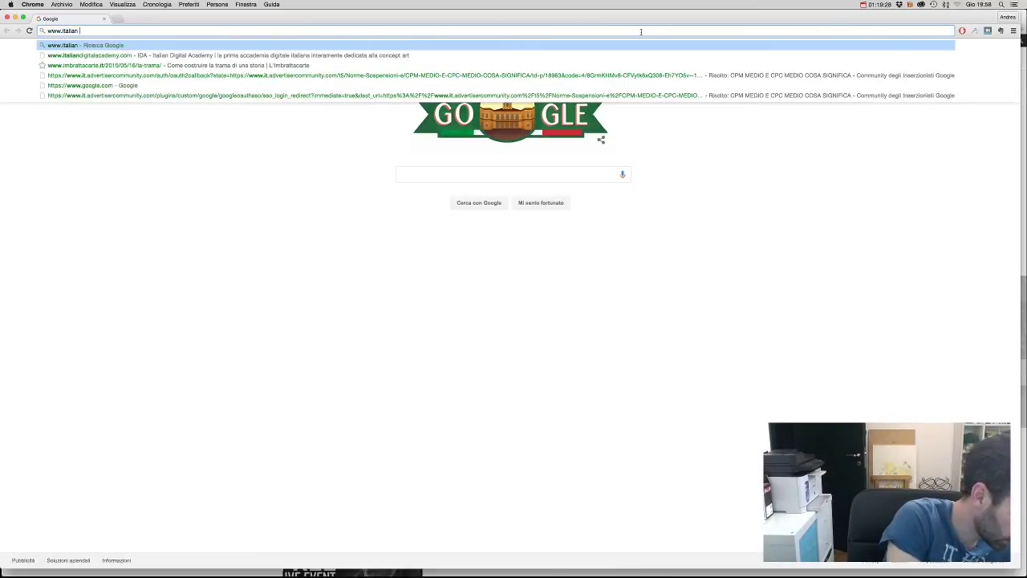
type("digital acad")
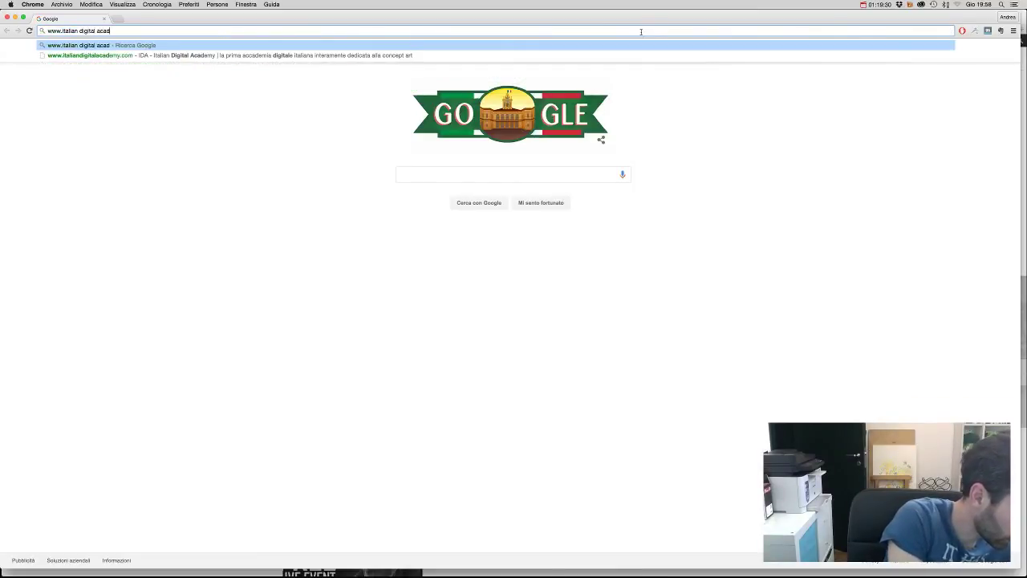
type("emy")
key("Return")
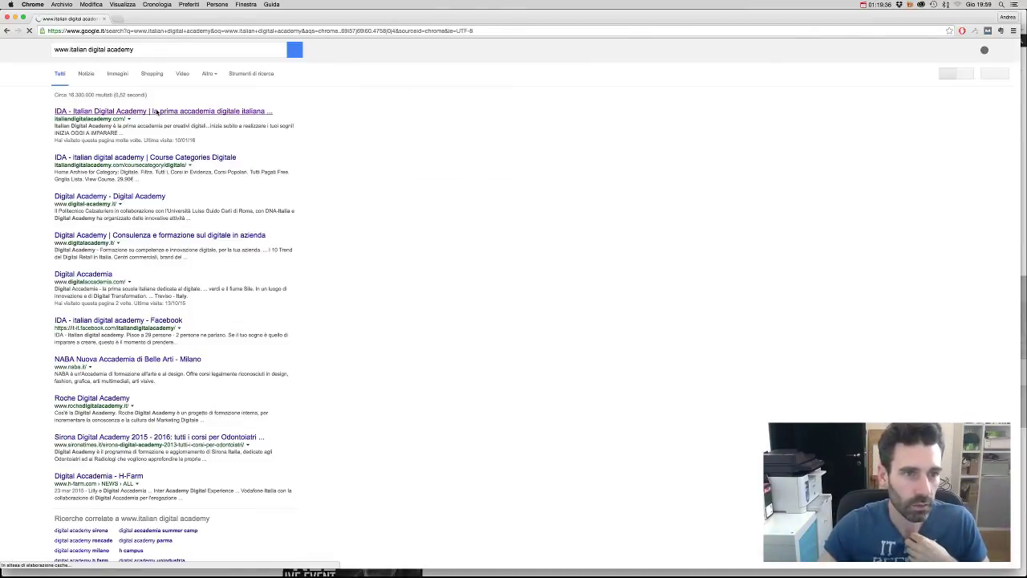
left_click(157, 113)
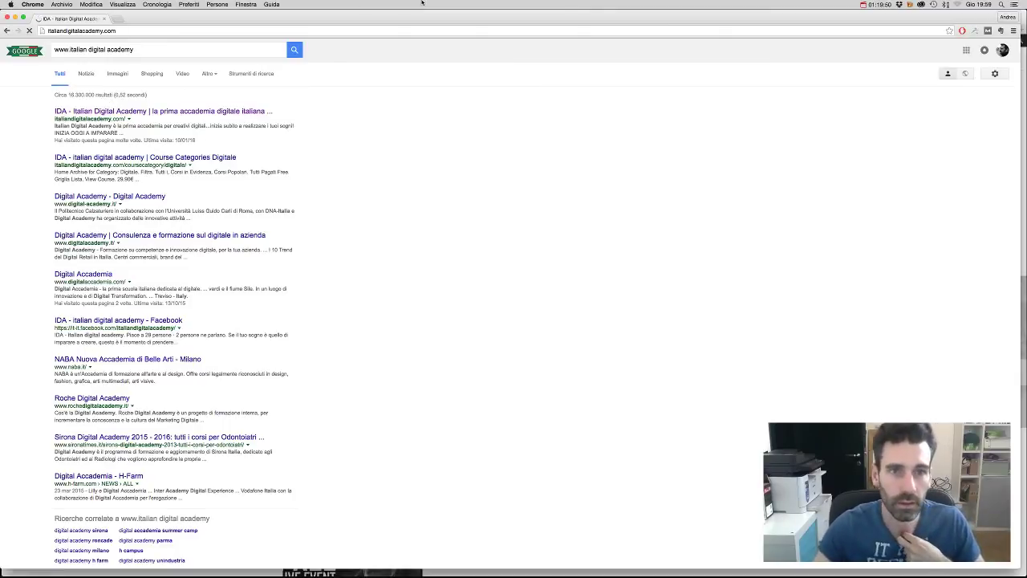
left_click_drag(421, 16, 409, 406)
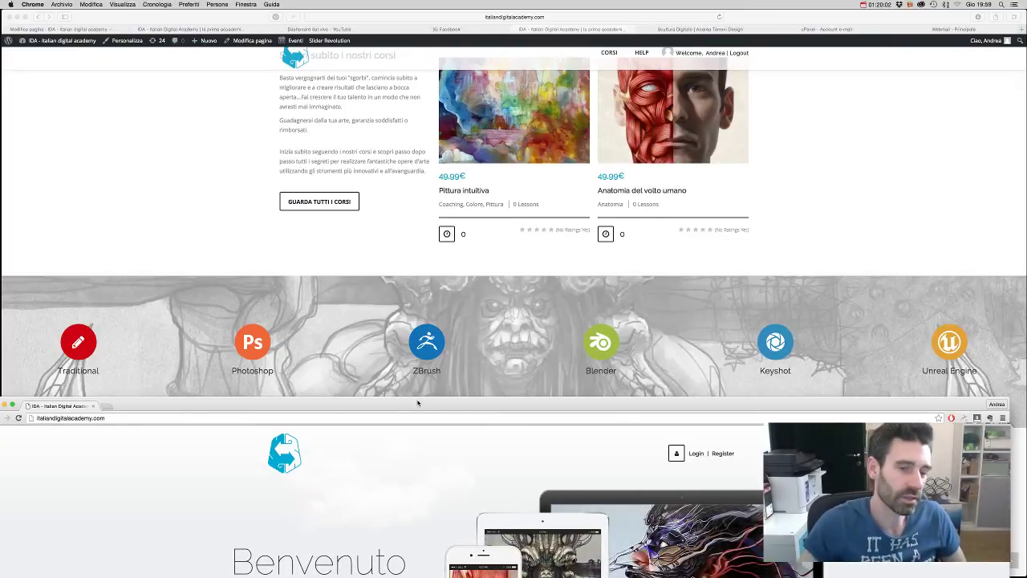
- Bring the Italian Digital Academy homepage window to full view and scroll through it
left_click_drag(416, 403, 435, 4)
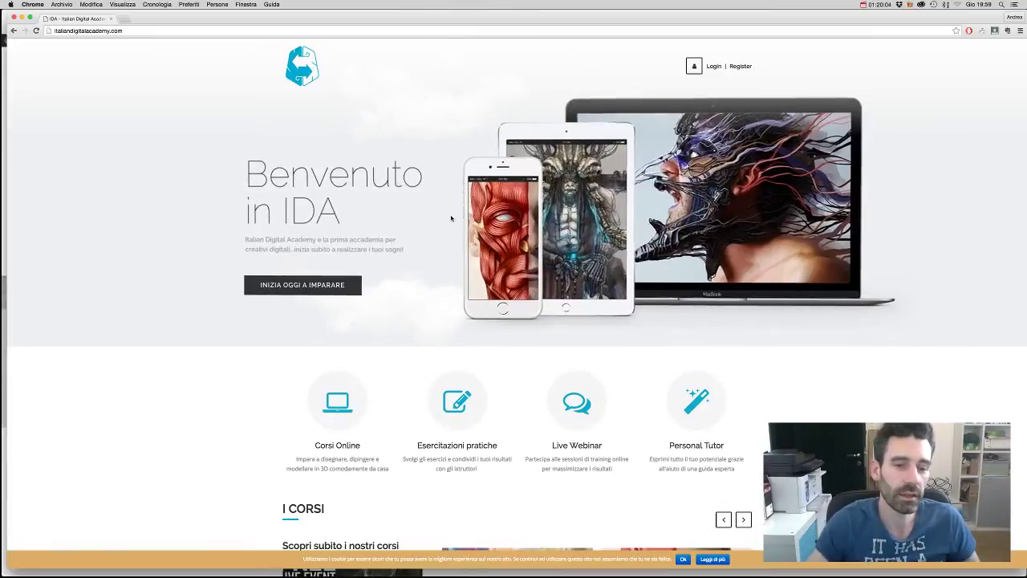
scroll(451, 217, "down", 3)
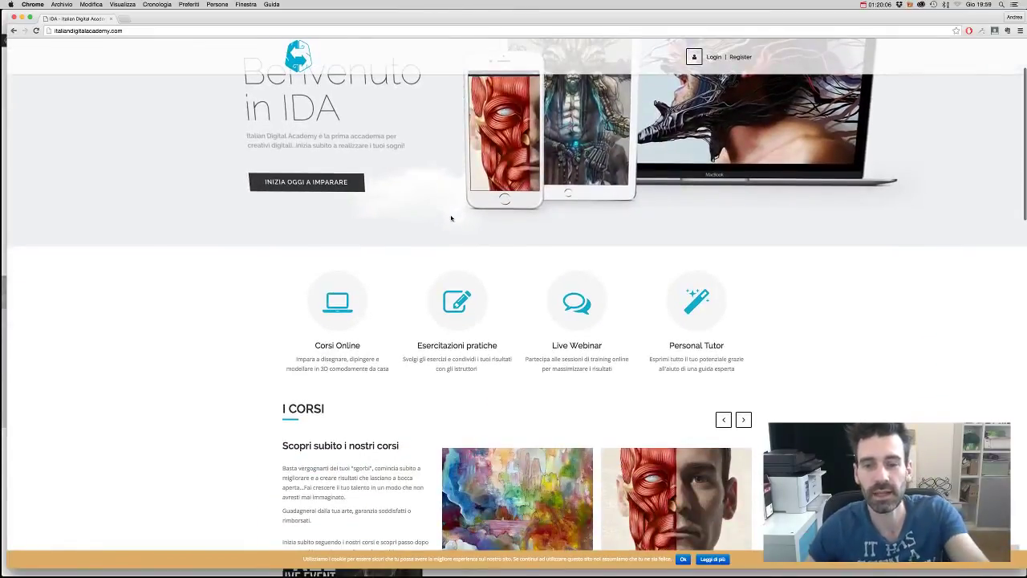
scroll(451, 218, "up", 3)
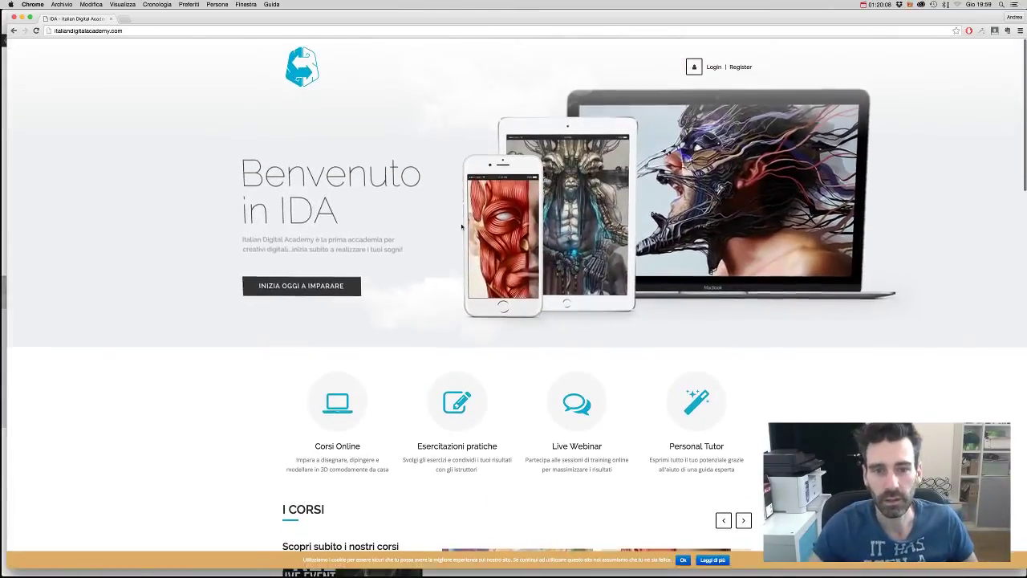
scroll(459, 239, "down", 5)
scroll(460, 239, "down", 7)
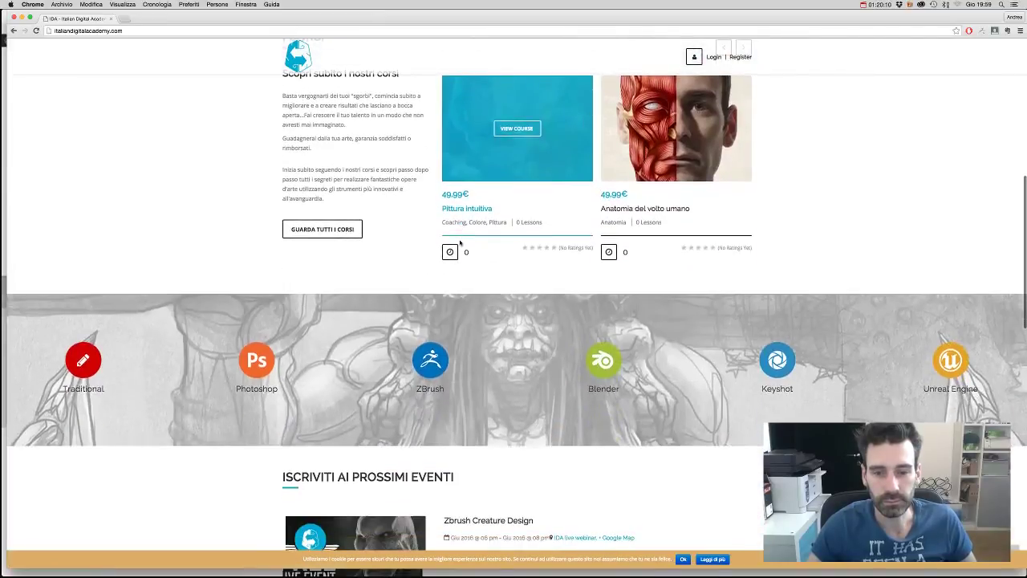
scroll(461, 242, "up", 12)
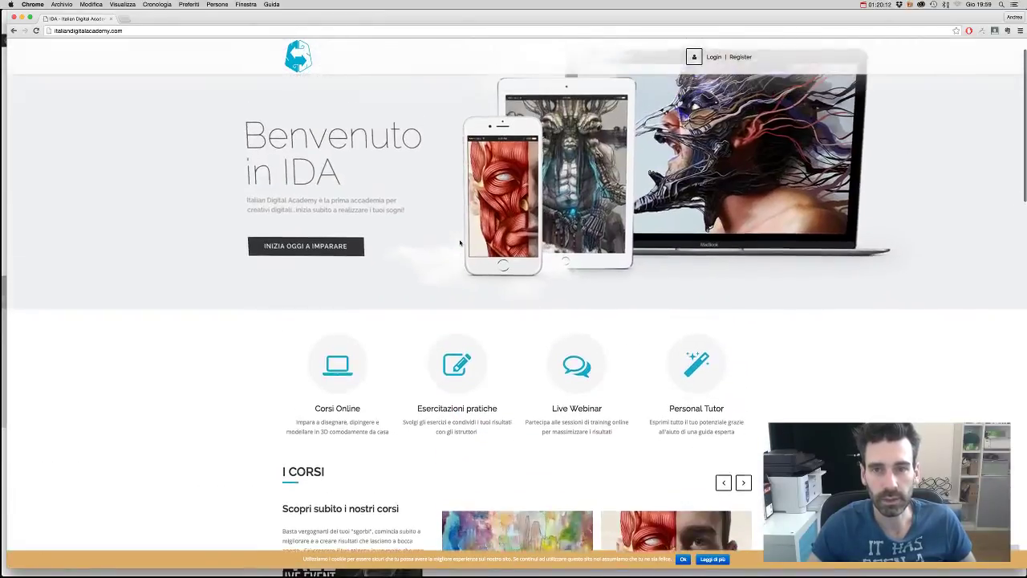
scroll(576, 223, "down", 20)
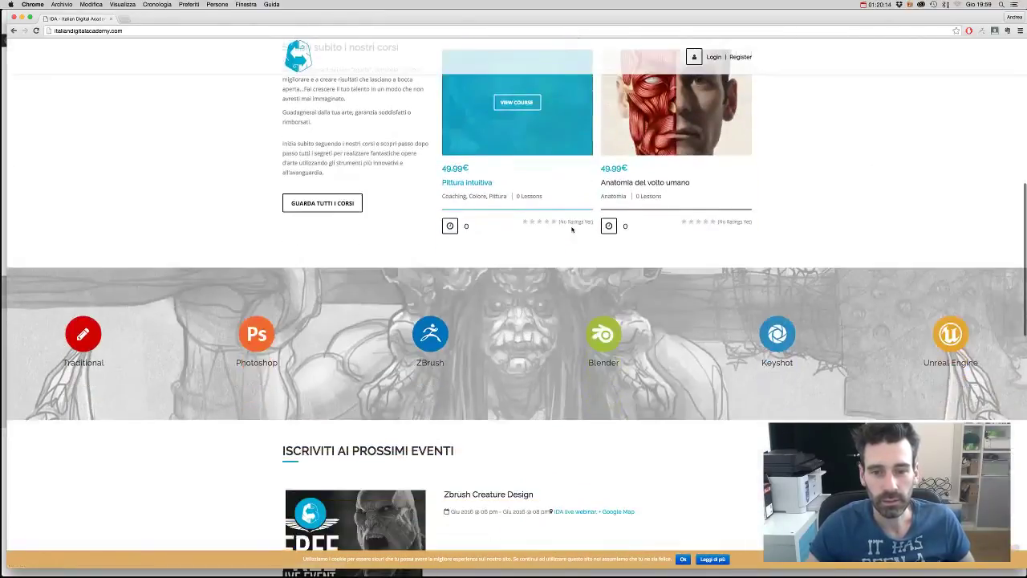
scroll(572, 229, "down", 8)
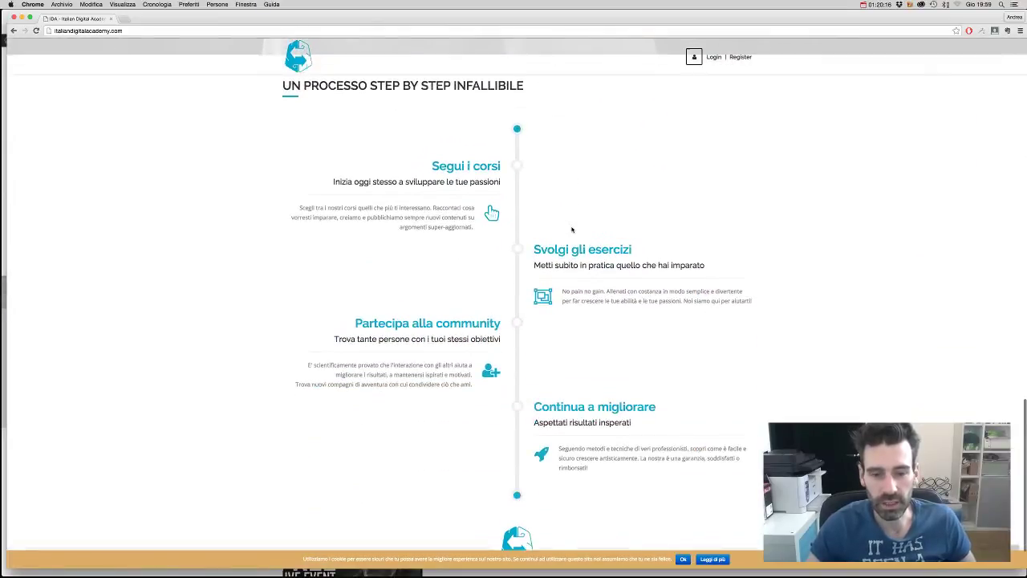
- Close the front homepage window and scroll the remaining one down to upcoming events
scroll(572, 230, "up", 8)
scroll(572, 230, "up", 20)
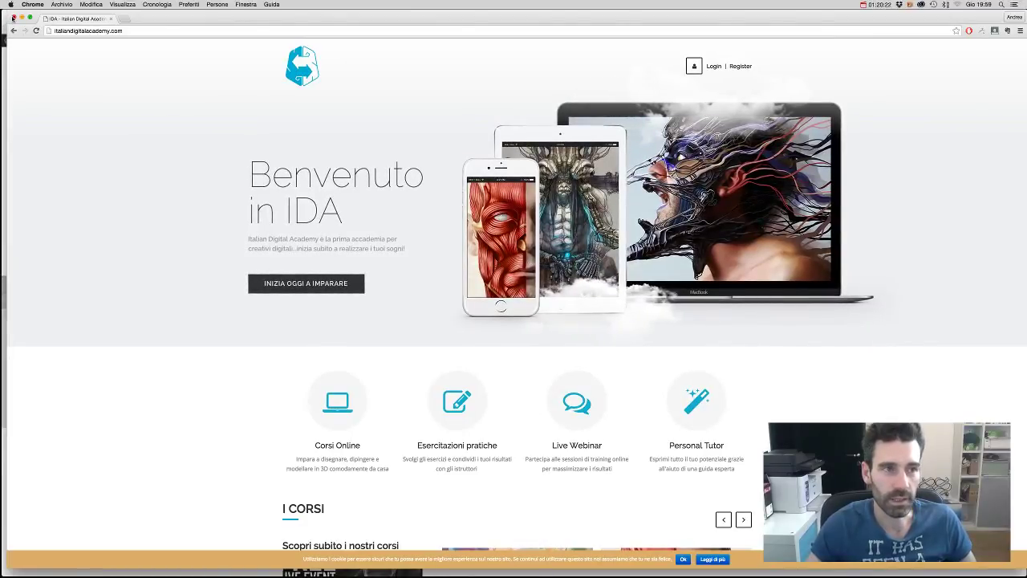
left_click(12, 17)
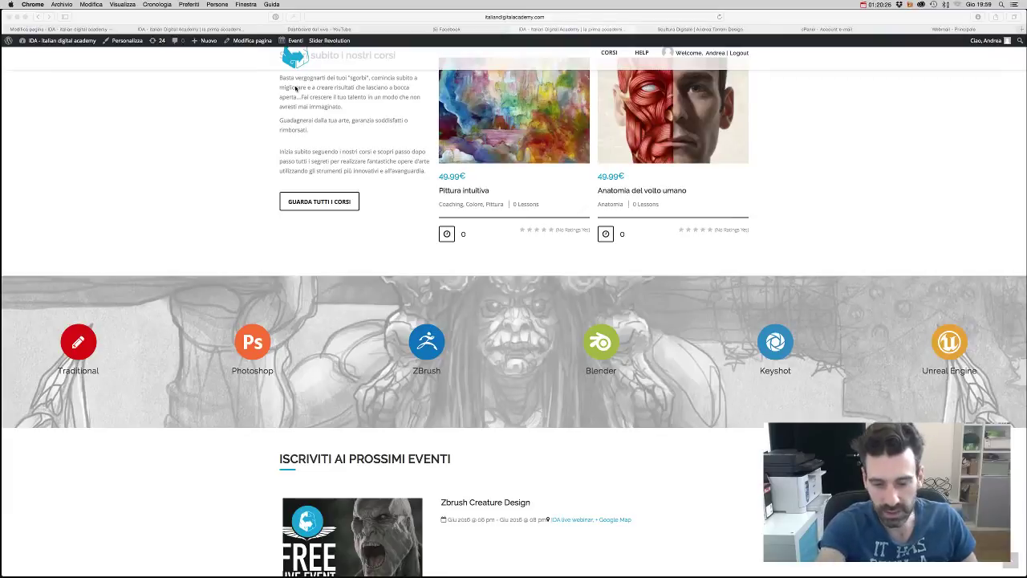
scroll(337, 101, "down", 5)
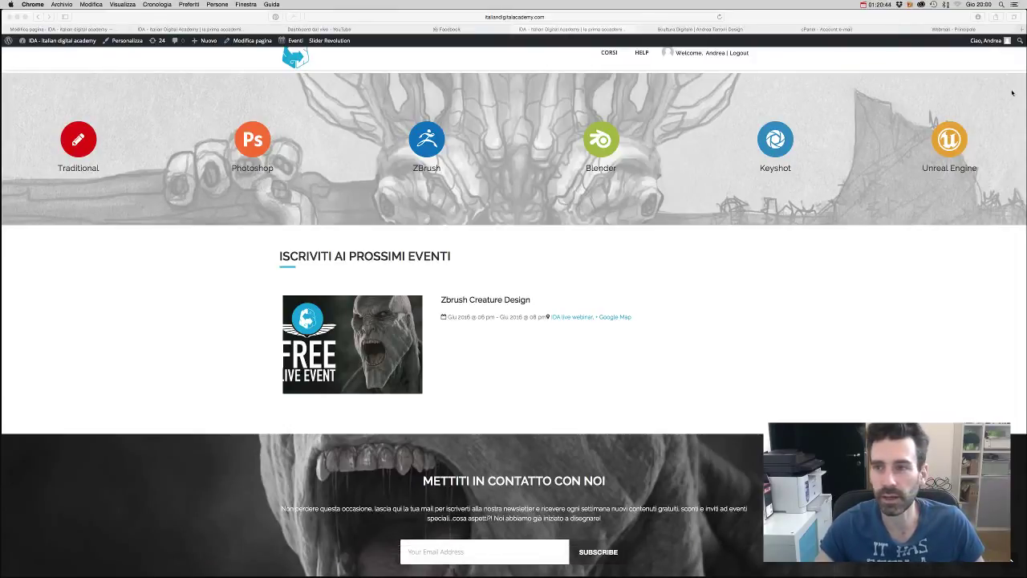
- In a new Safari tab, load the '10minutes' autocompleted temporary mail address
left_click(999, 28)
left_click(999, 29)
left_click(1021, 29)
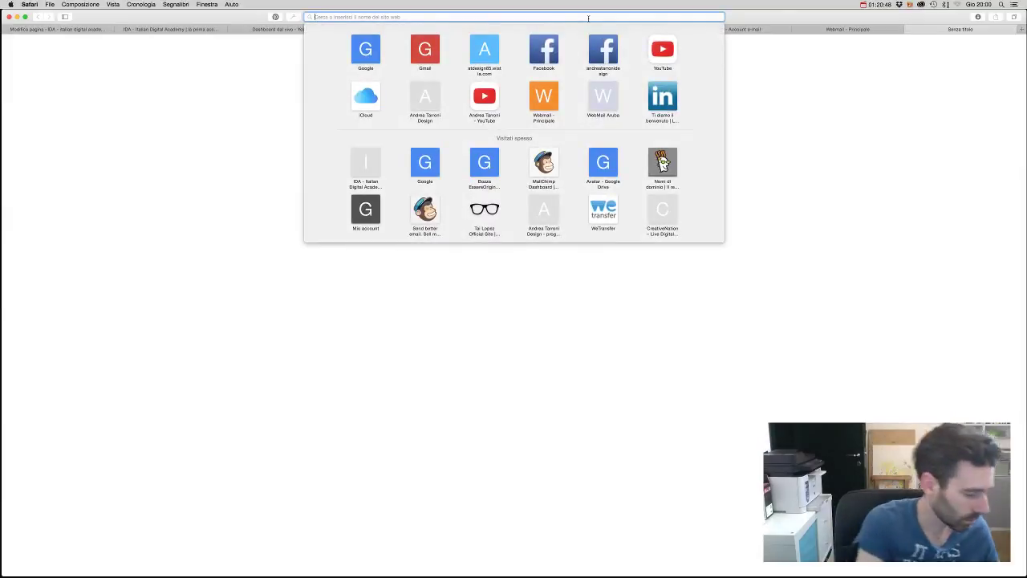
type("10minutesmail.com")
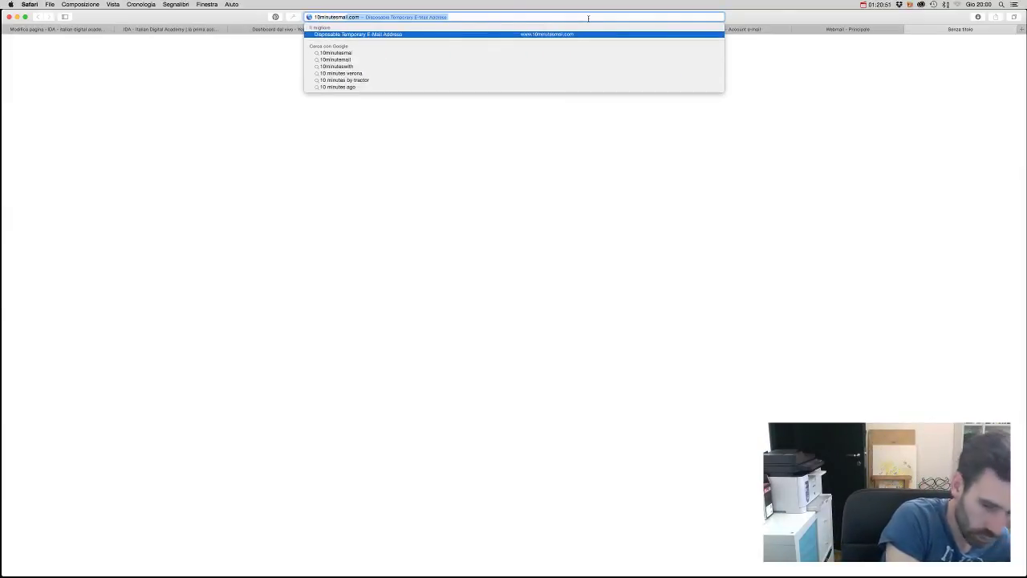
key("Return")
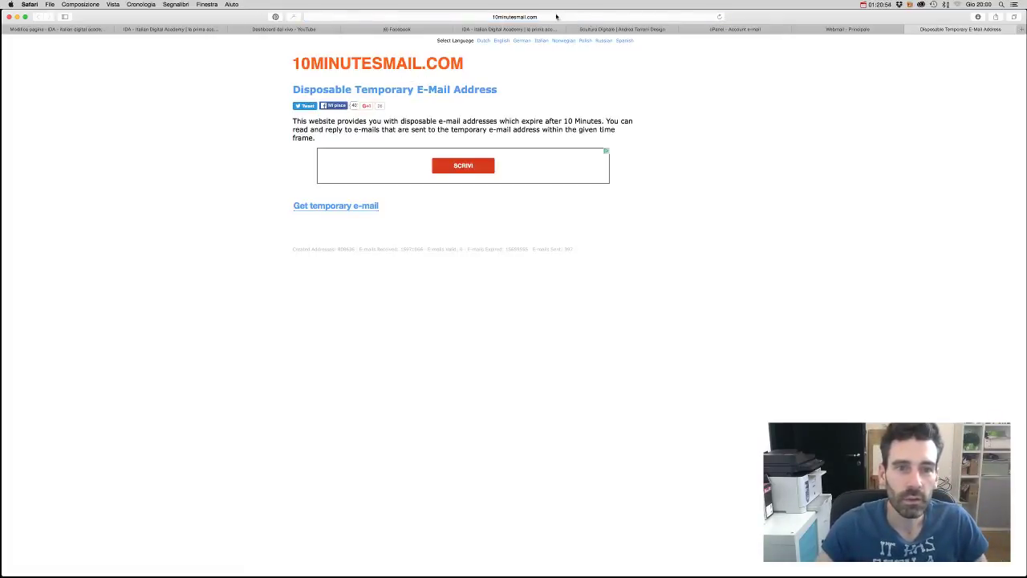
- Correct the address to 10minutemail.com for a temporary e-mail, then show all windows in Mission Control
left_click(427, 16)
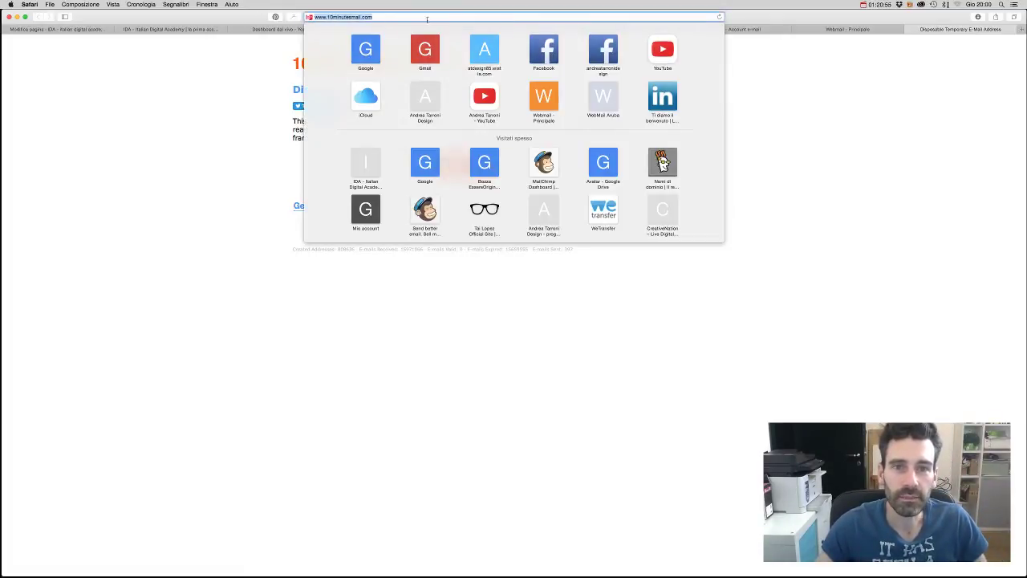
left_click(347, 17)
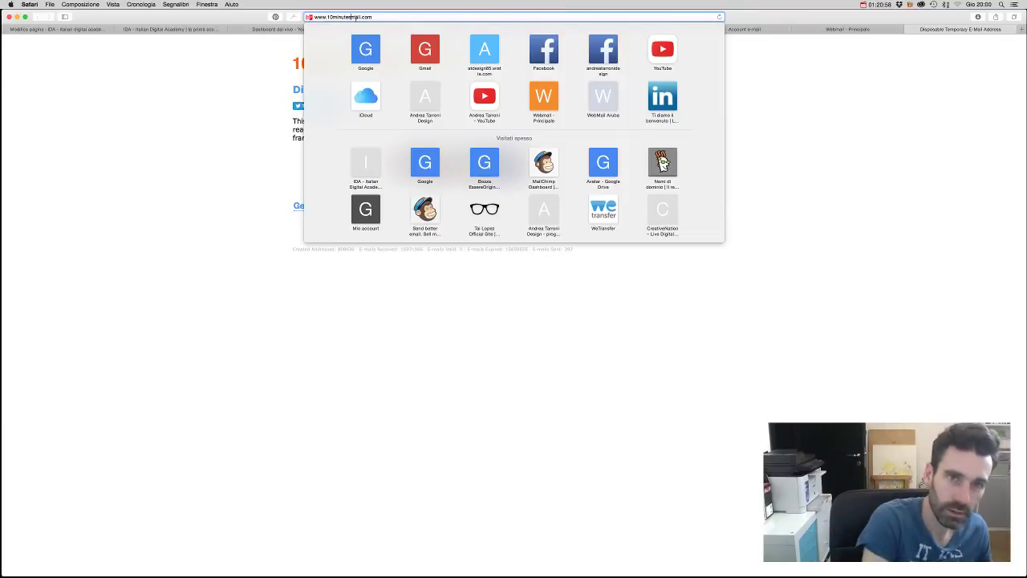
key("BackSpace")
key("Return")
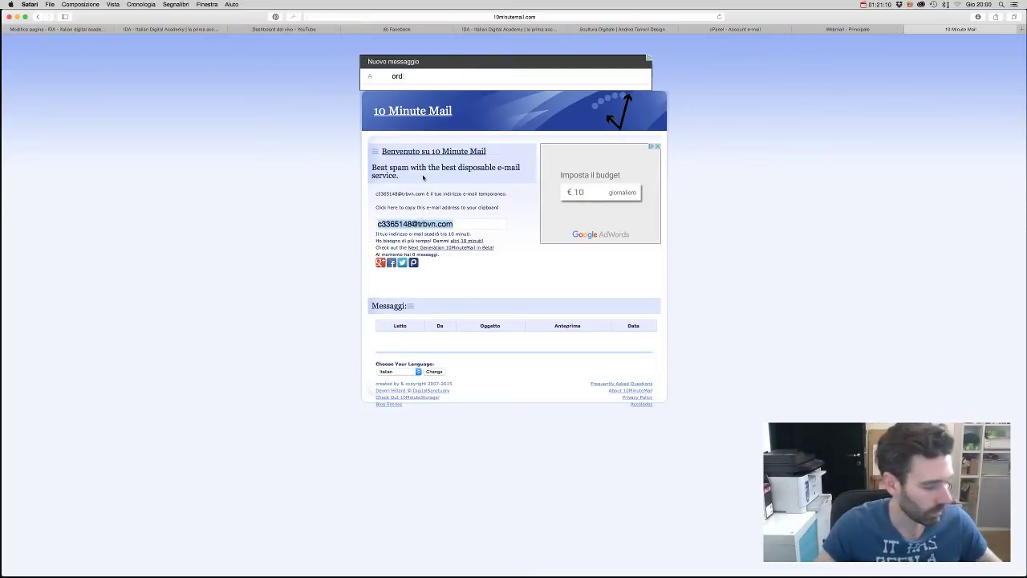
mouse_move(671, 571)
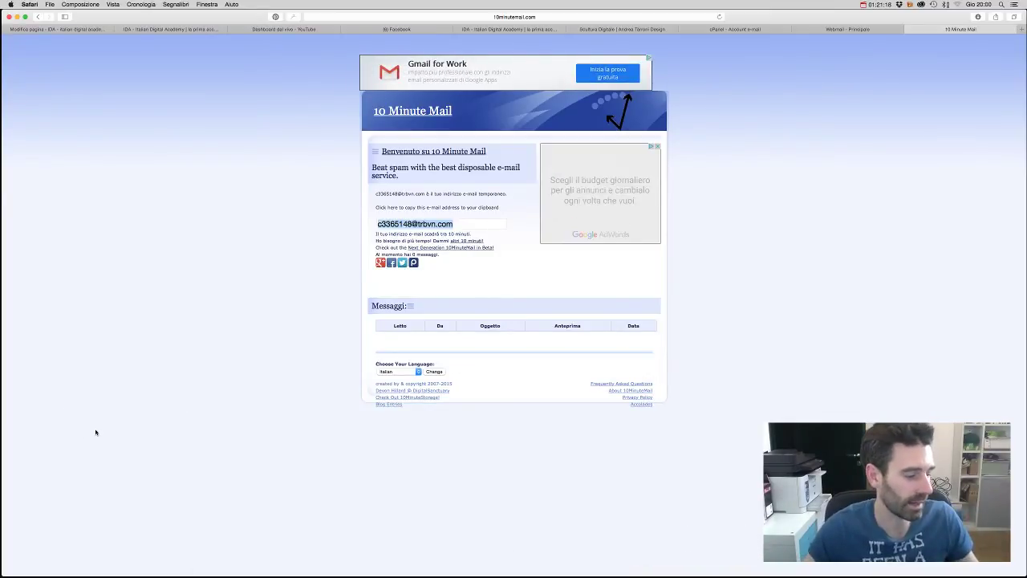
key("ctrl+Up")
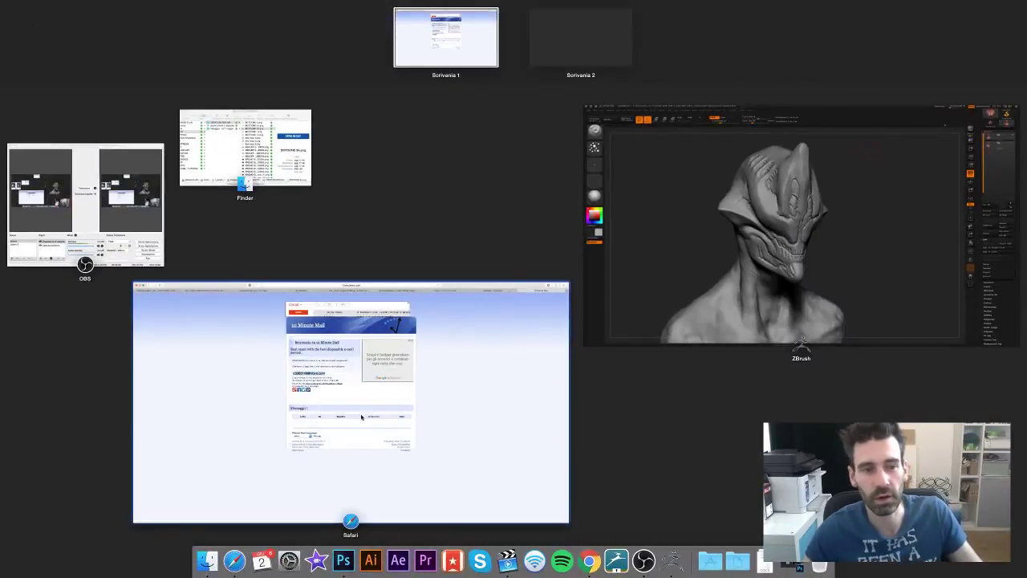
- Switch to Chrome and open the IDA - Italian Digital Academy tile from the new tab page
left_click(588, 561)
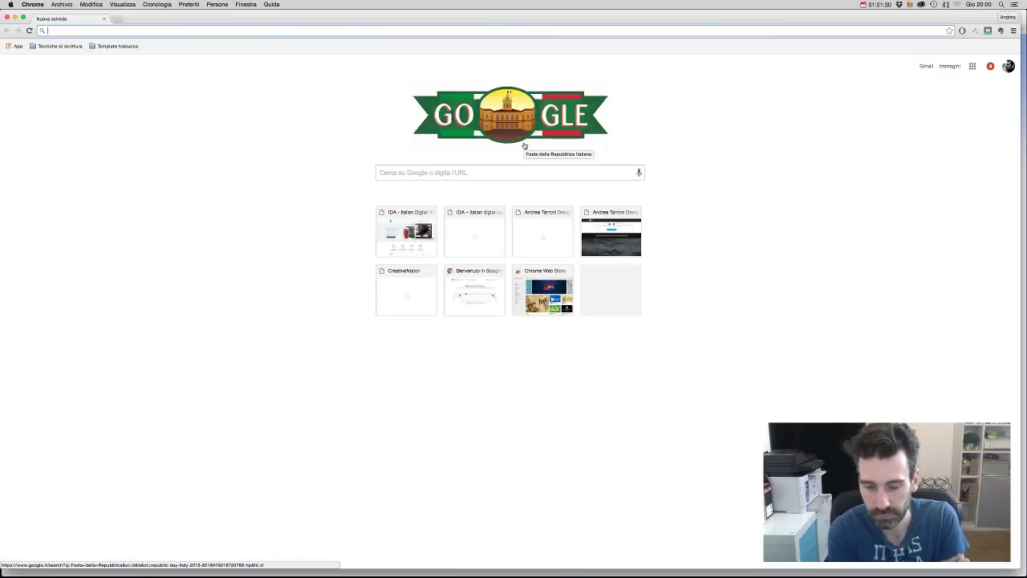
left_click(524, 145)
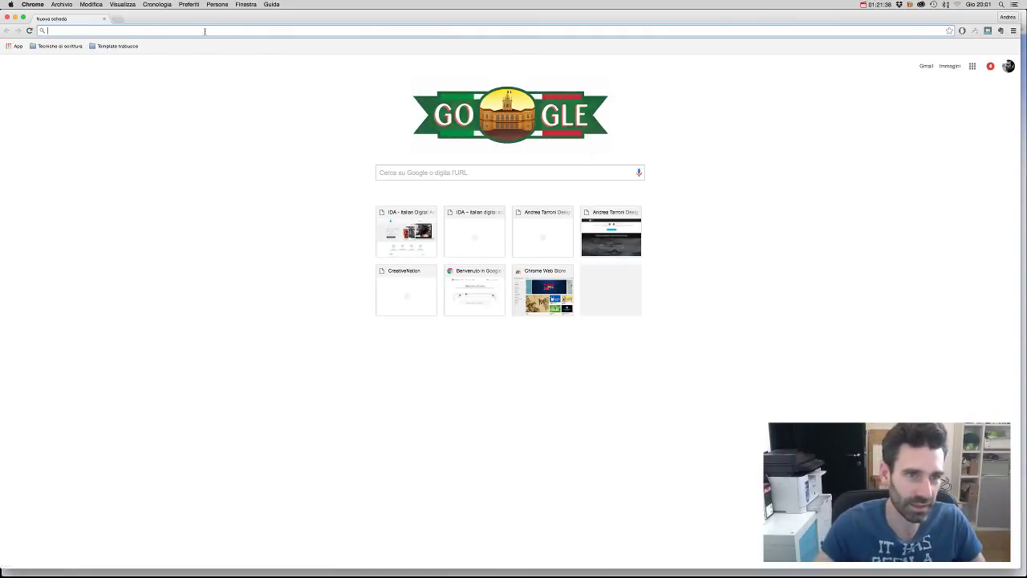
left_click(406, 233)
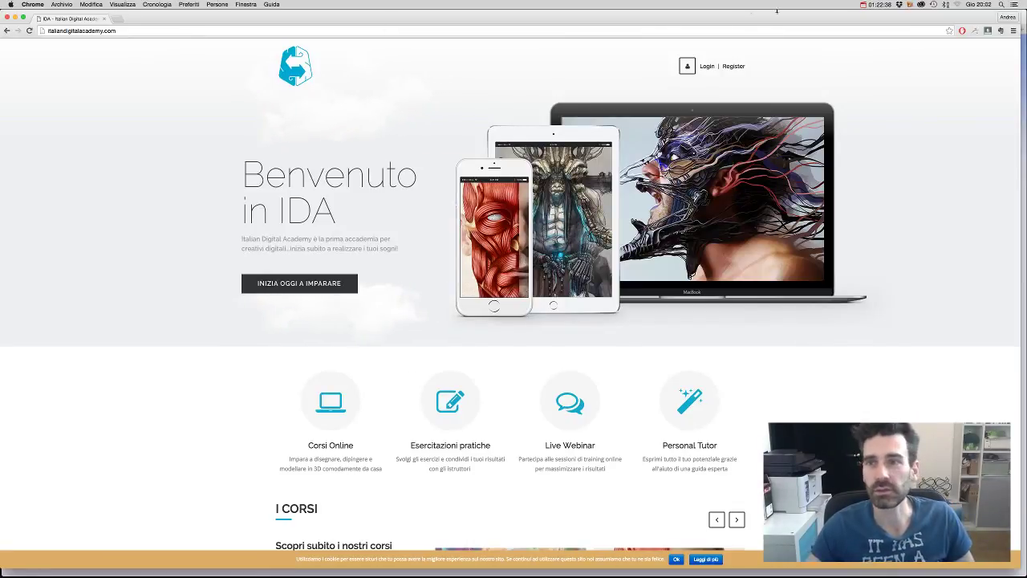
- Go to the IDA sign-up and login page and open the new account registration form
left_click(871, 5)
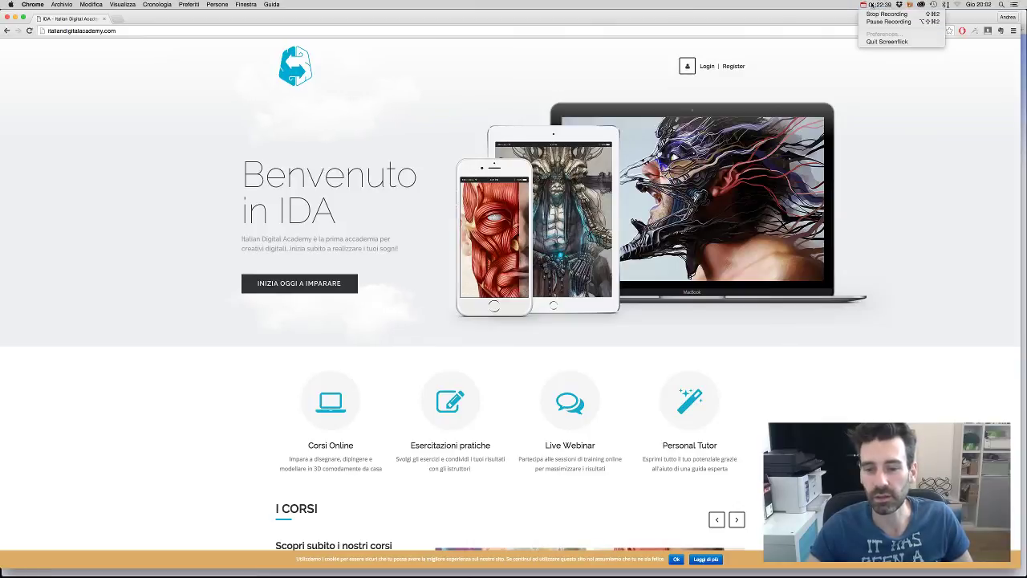
left_click(871, 5)
left_click(873, 5)
left_click(871, 5)
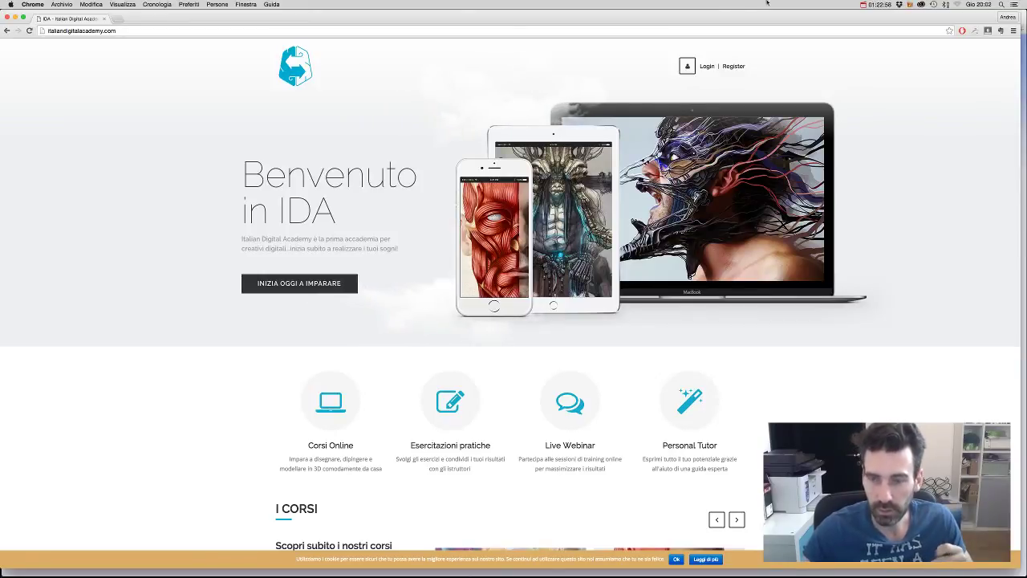
left_click(727, 65)
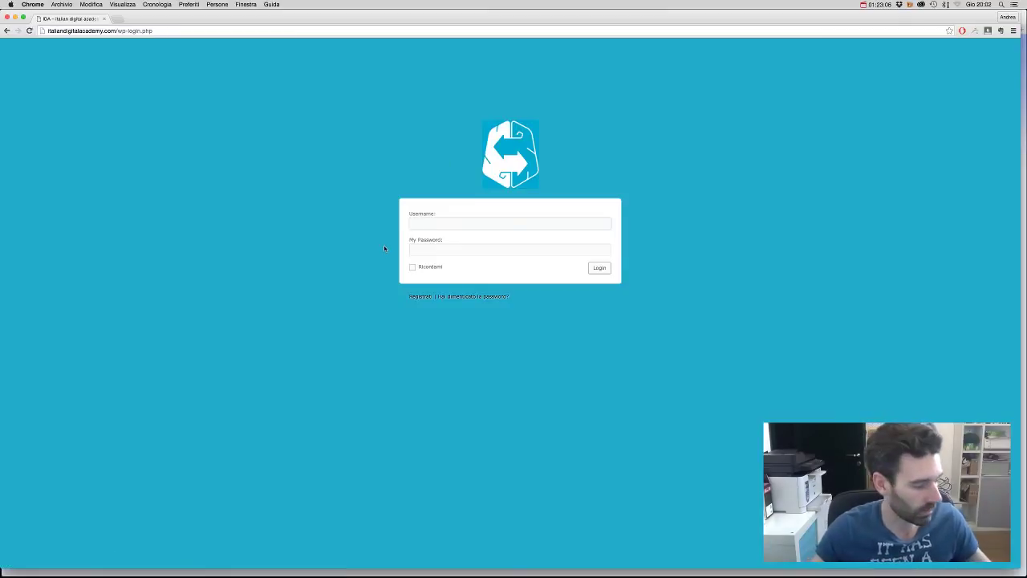
left_click(474, 253)
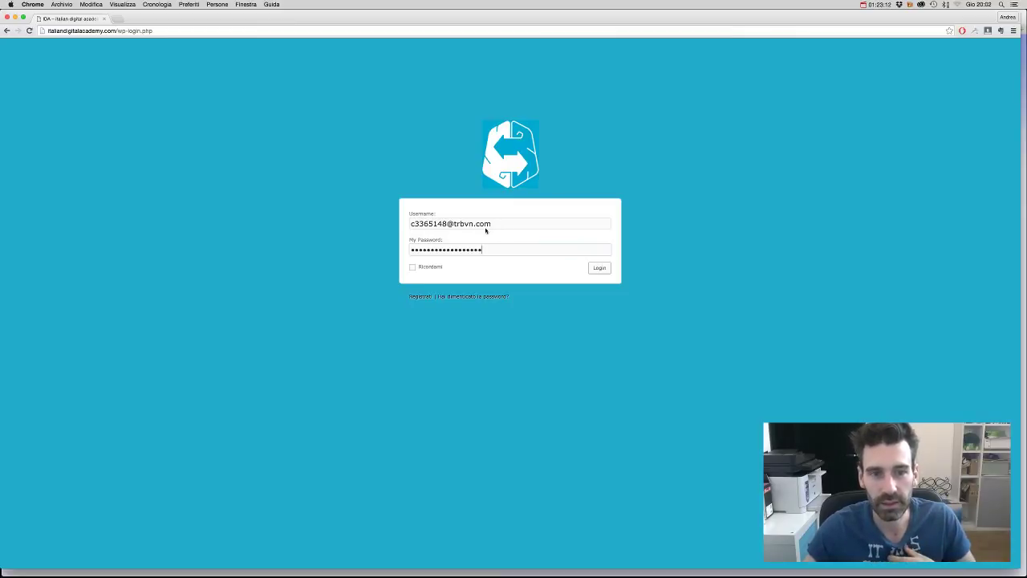
left_click(419, 296)
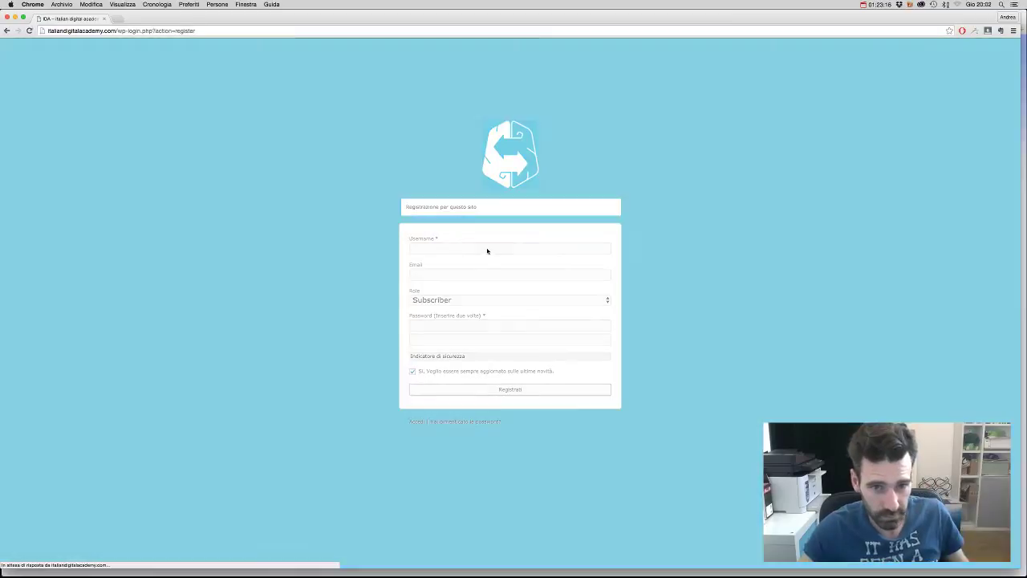
left_click(547, 264)
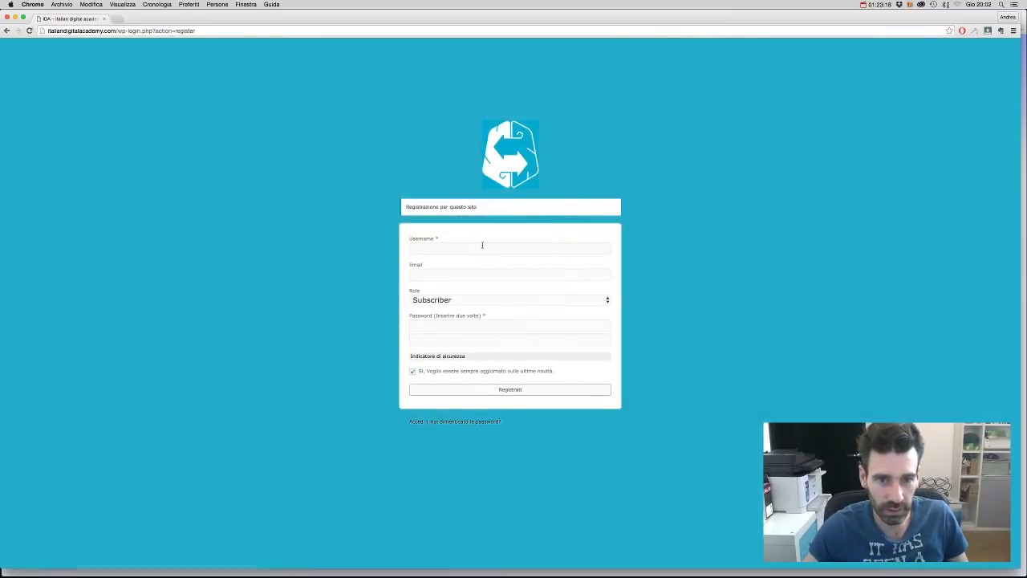
- Register an account using the temporary e-mail as username and Email, with the password confirmed
key("super+v")
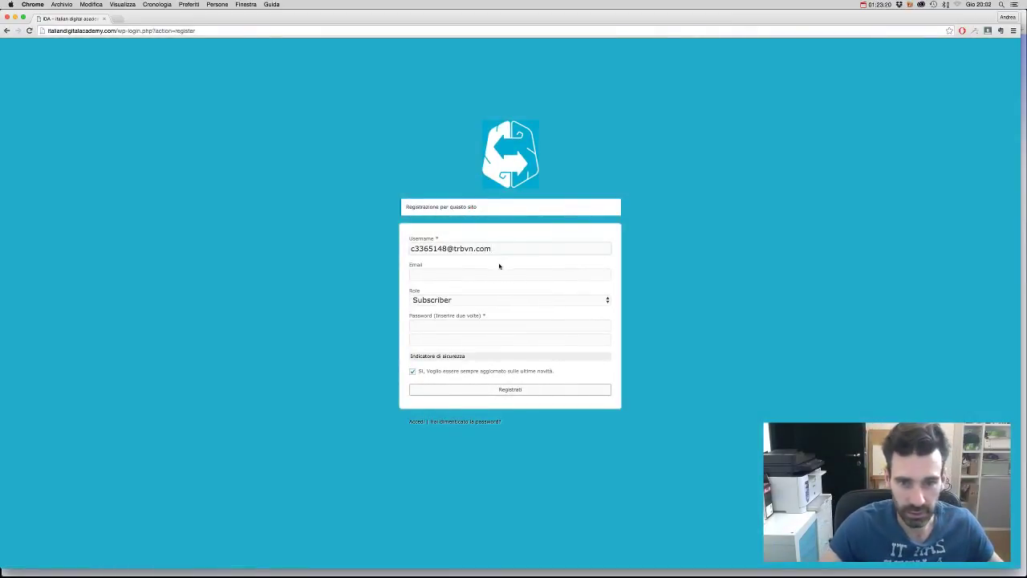
left_click(491, 274)
key("super+v")
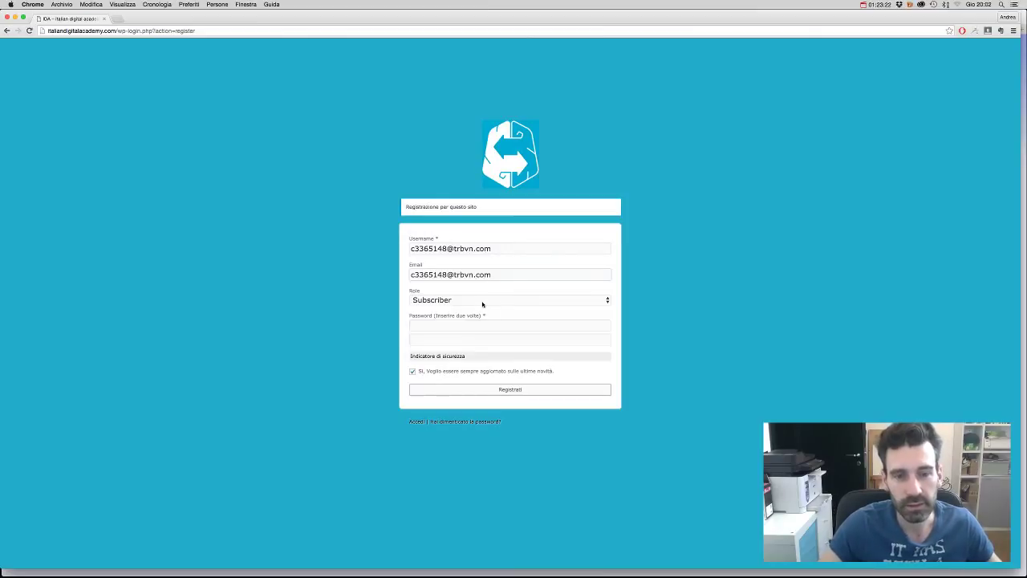
left_click(470, 325)
key("super+v")
left_click(586, 341)
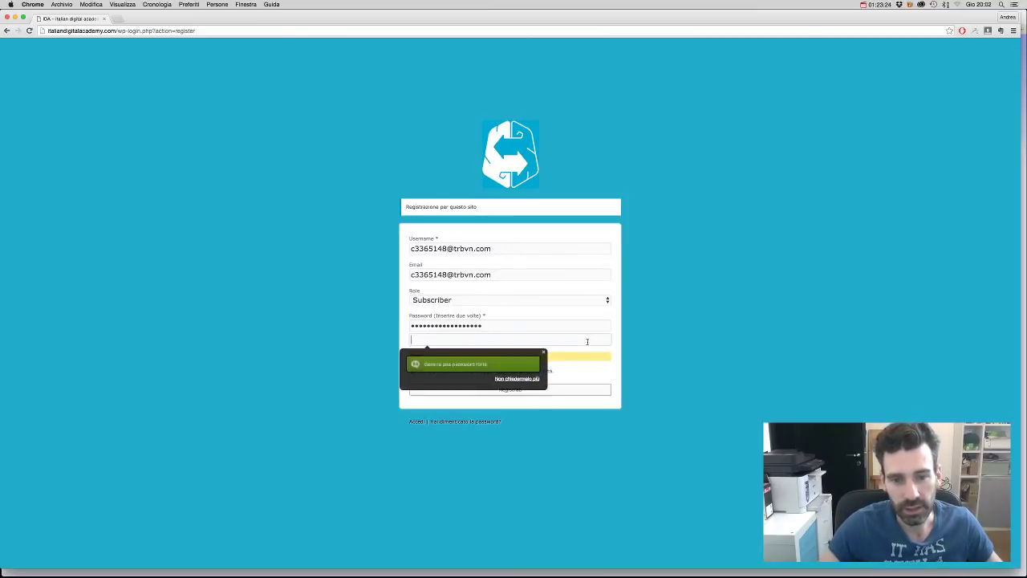
key("super+v")
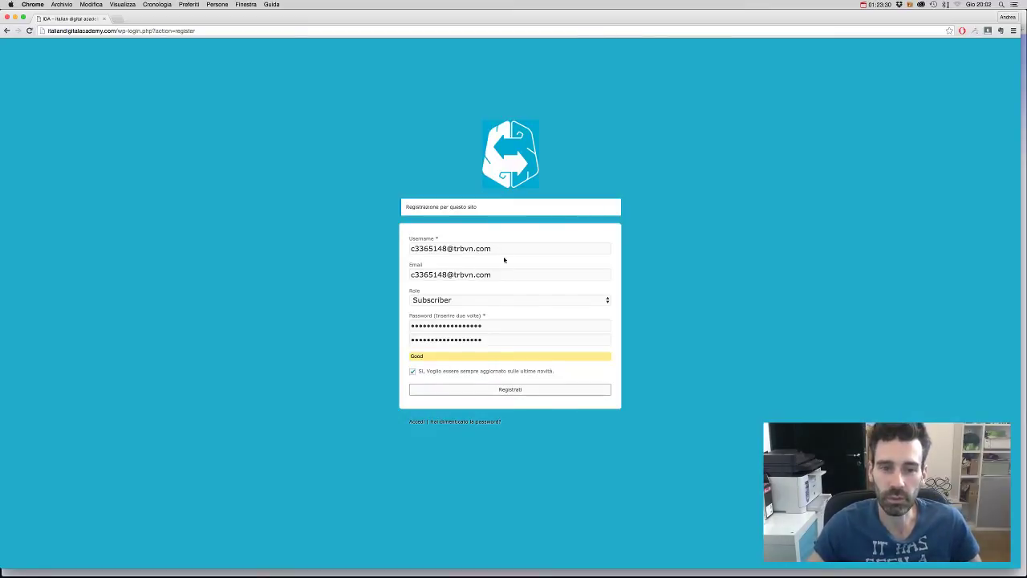
left_click(523, 391)
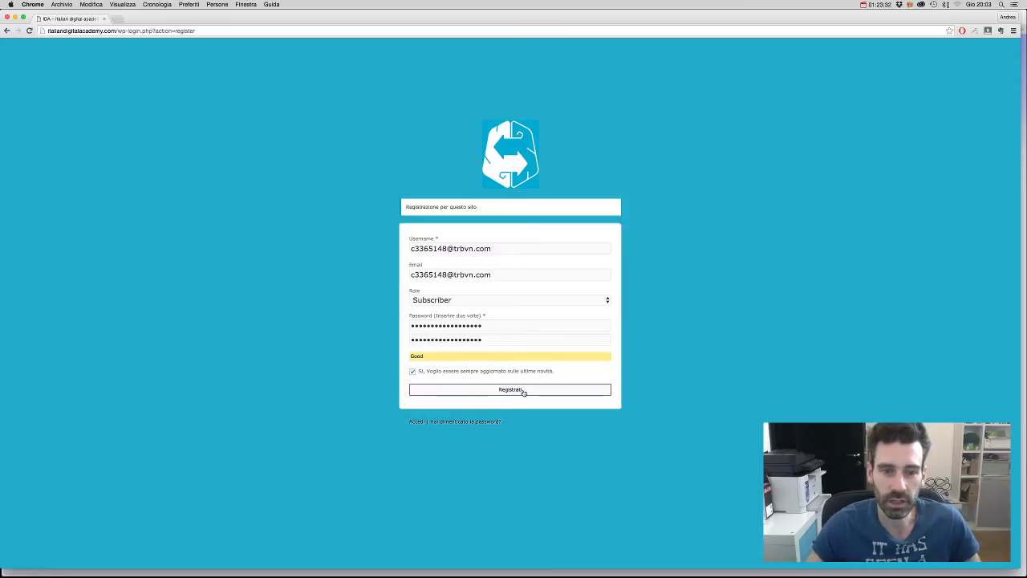
left_click(523, 391)
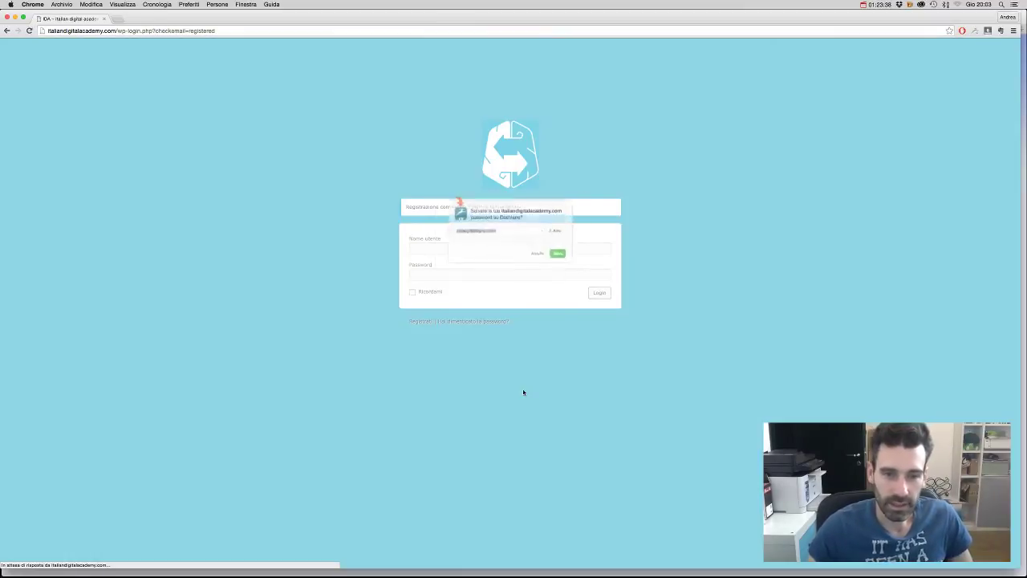
left_click(549, 265)
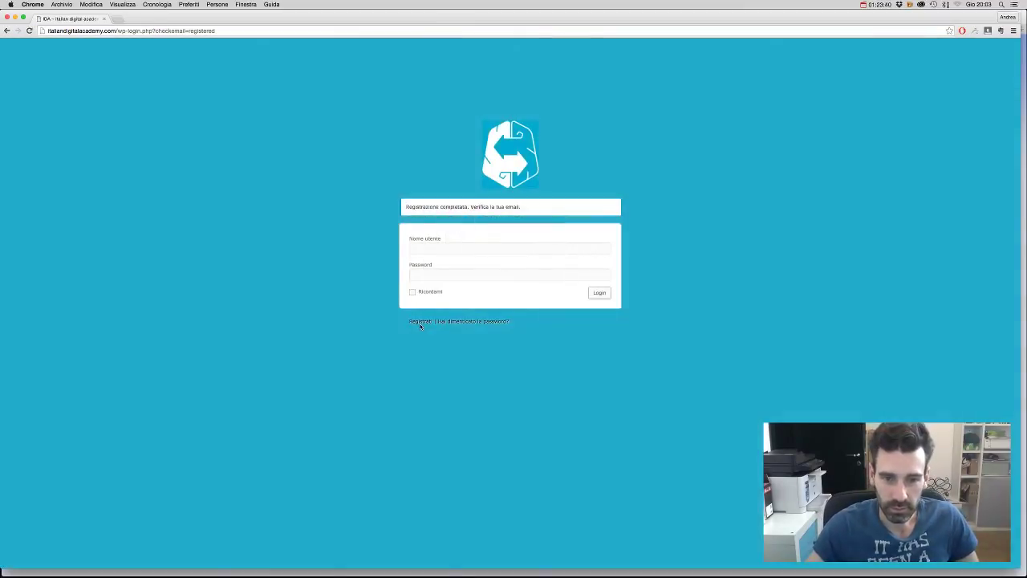
- Fill the login form with the new account's e-mail and password
left_click(443, 252)
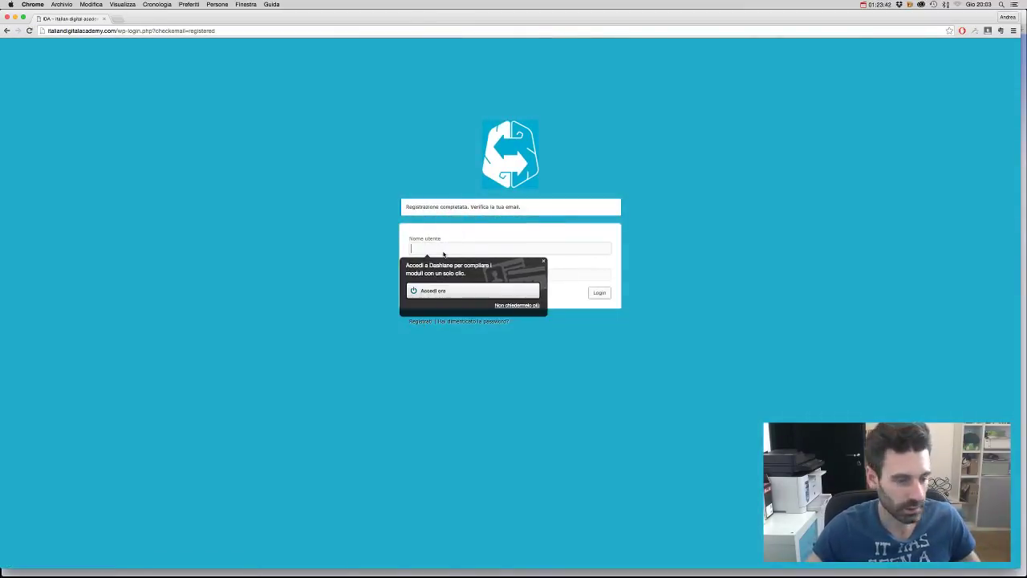
key("super+v")
left_click(530, 273)
key("super+v")
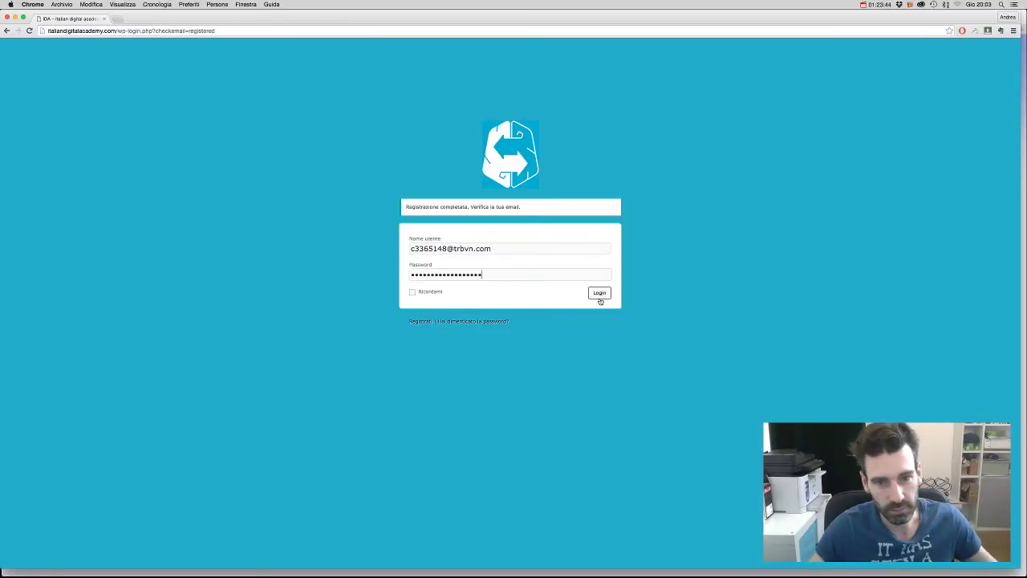
- Log in to the IDA site and decline Chrome's offer to save the password
left_click(600, 293)
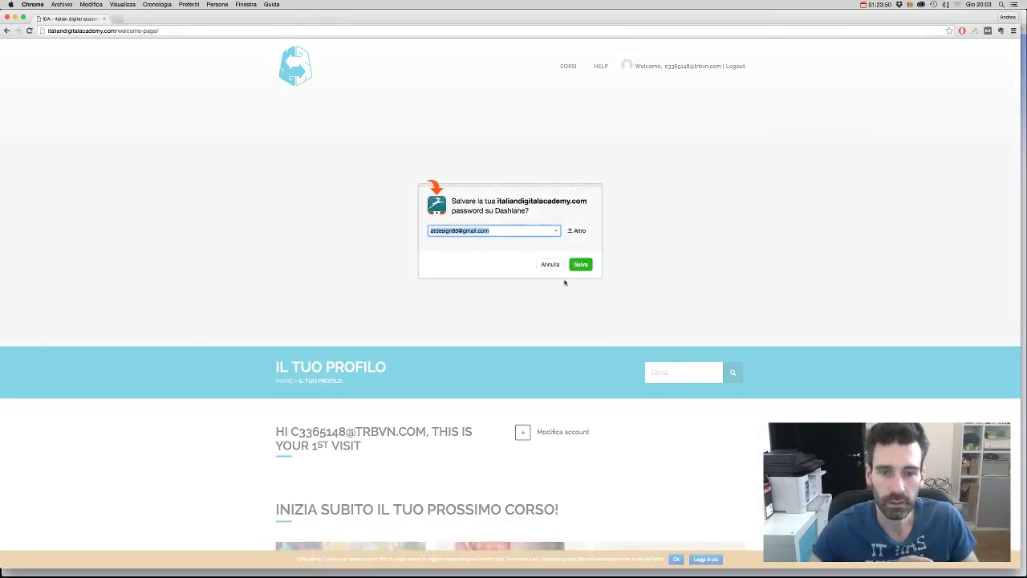
left_click(551, 266)
scroll(557, 289, "down", 3)
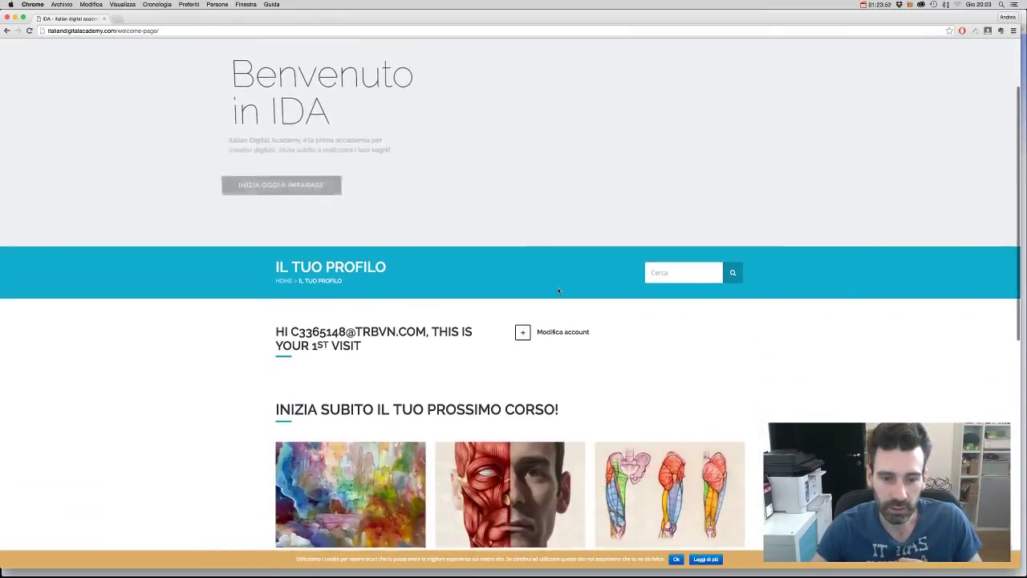
scroll(559, 292, "up", 3)
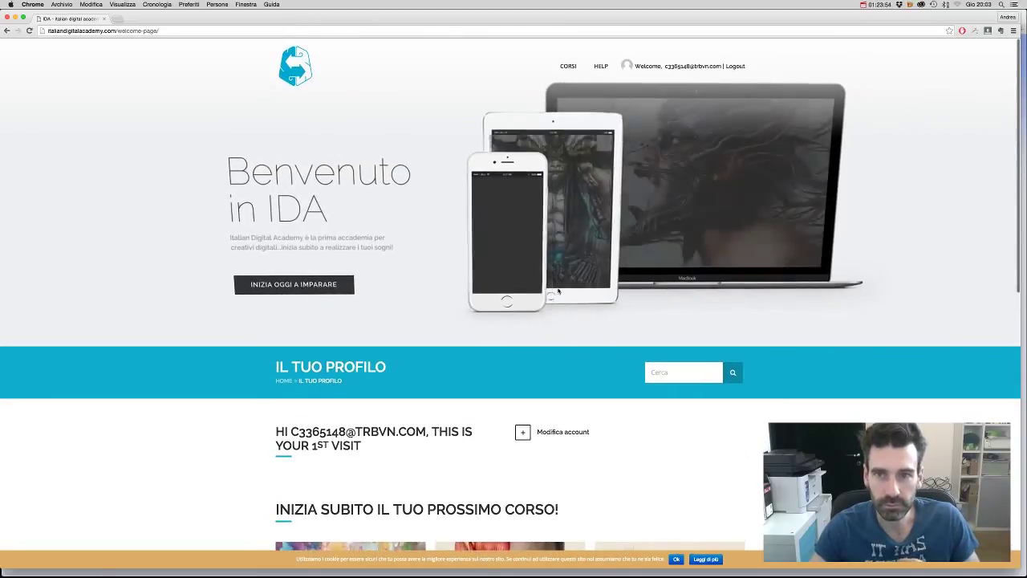
- Open the Corso di zBrush course page, priced at 0,99€, from the course cards
scroll(559, 292, "down", 4)
scroll(558, 292, "down", 3)
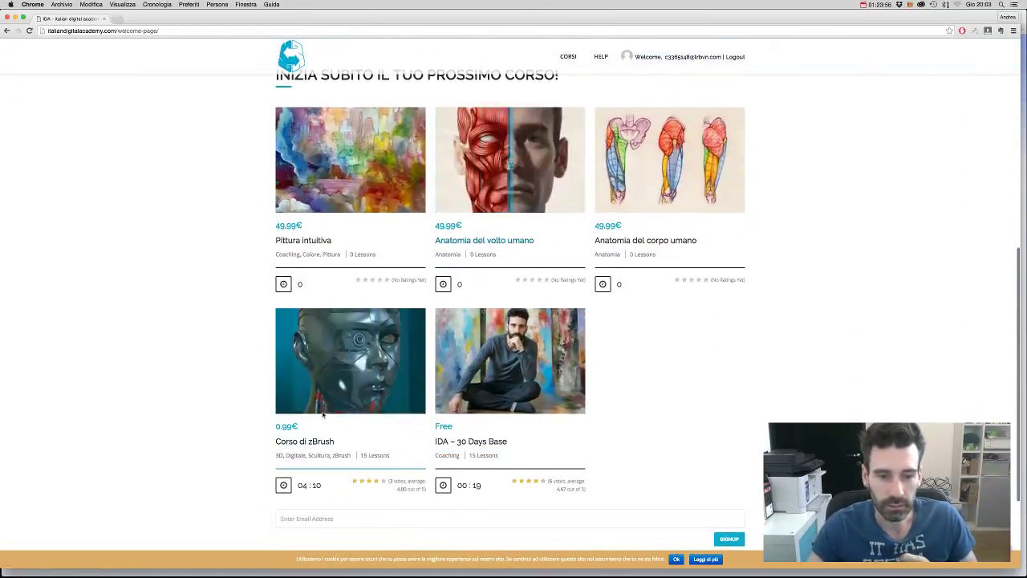
left_click(363, 362)
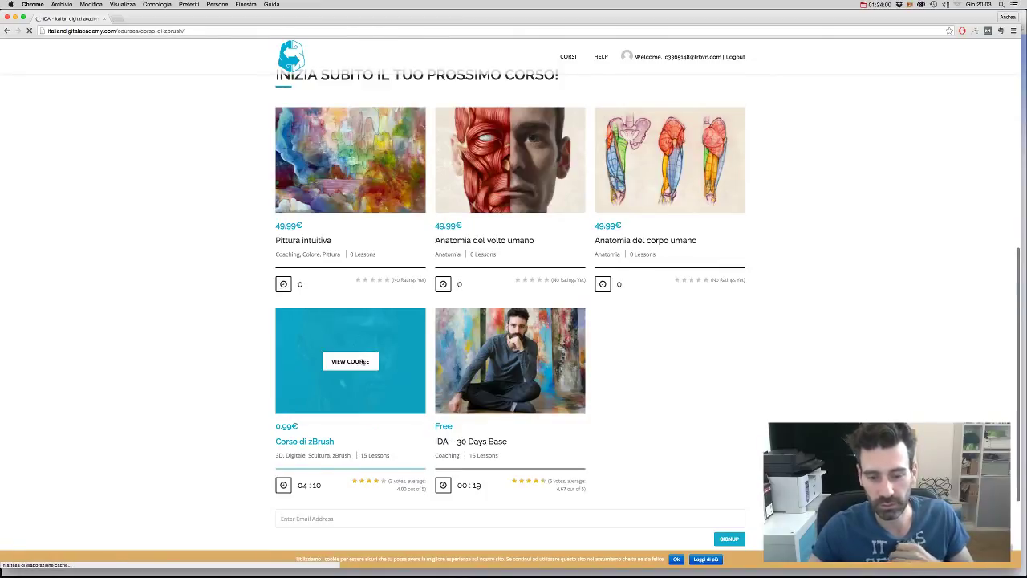
scroll(479, 361, "down", 2)
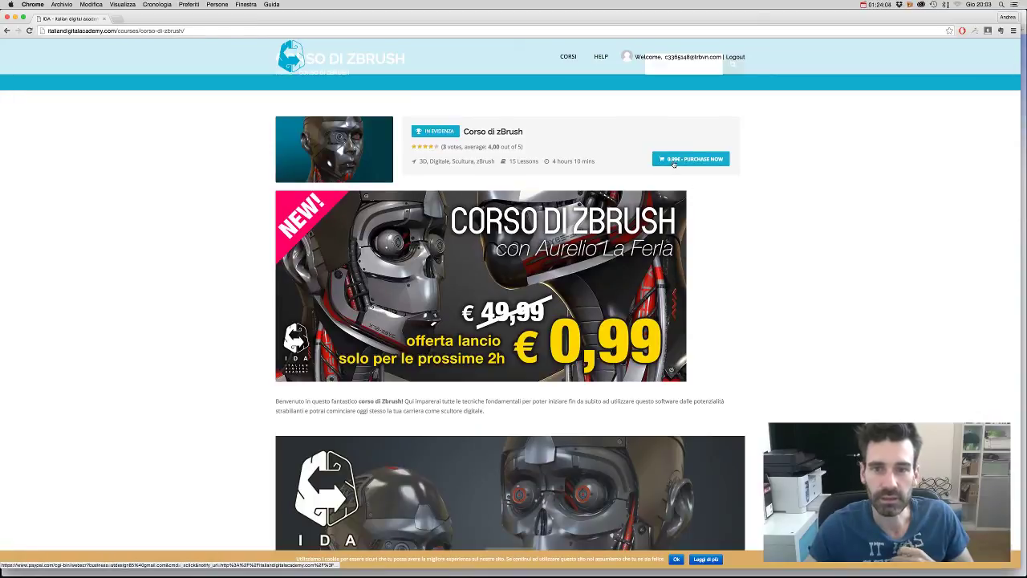
- Start checkout for the zBrush course and review PayPal's €0,99 order summary and card form
left_click(698, 160)
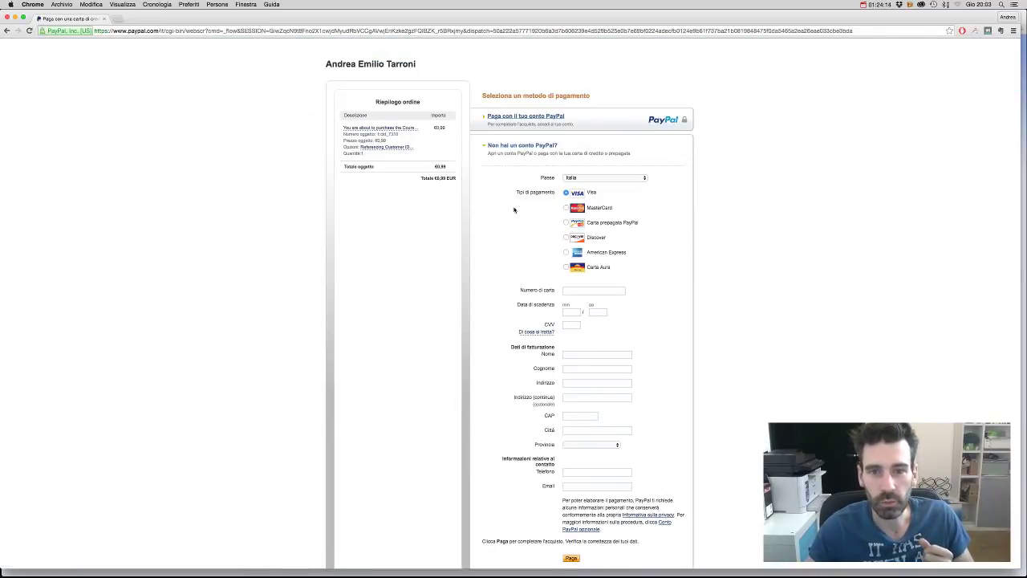
scroll(515, 211, "down", 1)
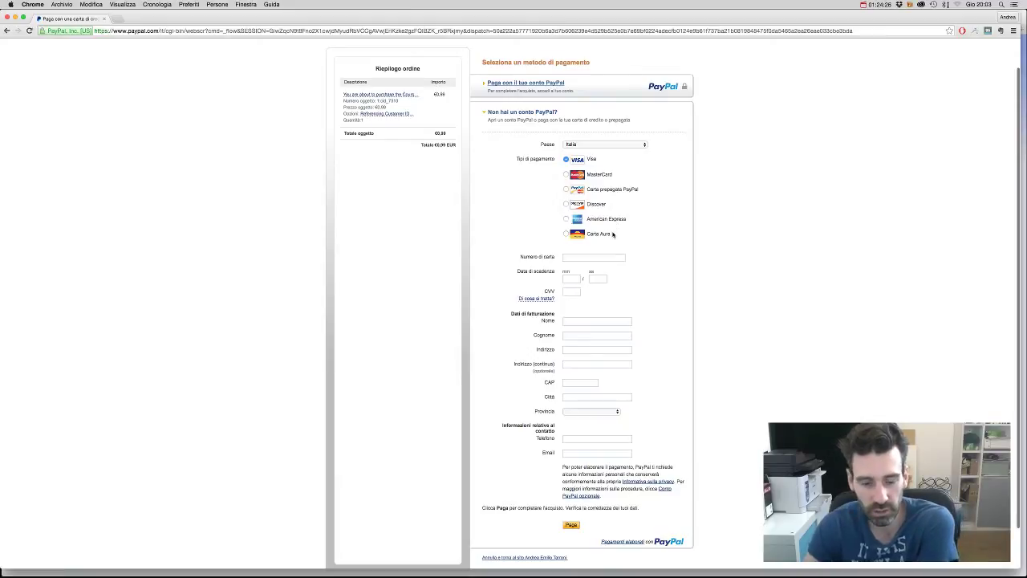
scroll(612, 234, "down", 2)
scroll(613, 234, "up", 3)
scroll(613, 234, "down", 2)
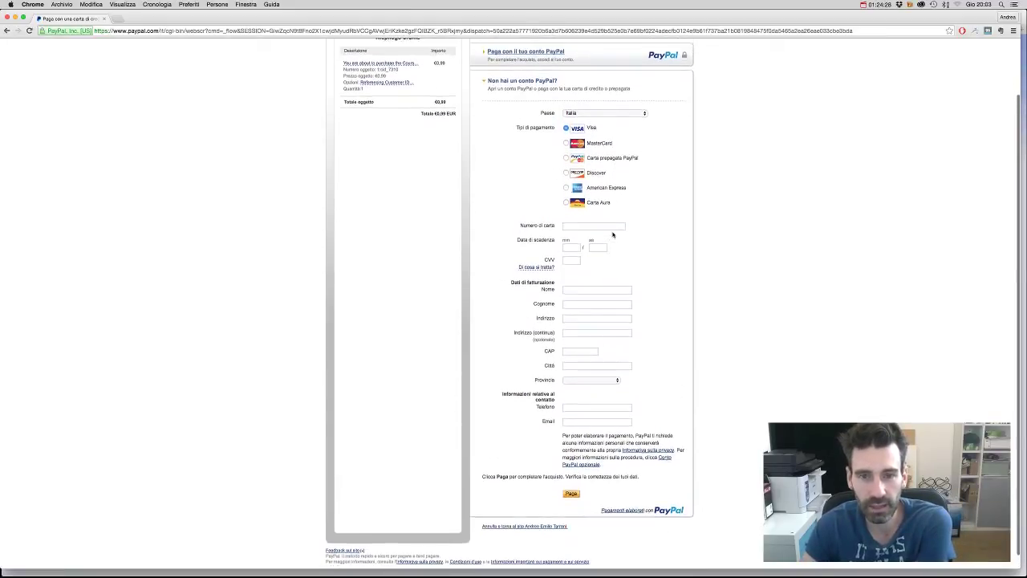
scroll(612, 233, "up", 2)
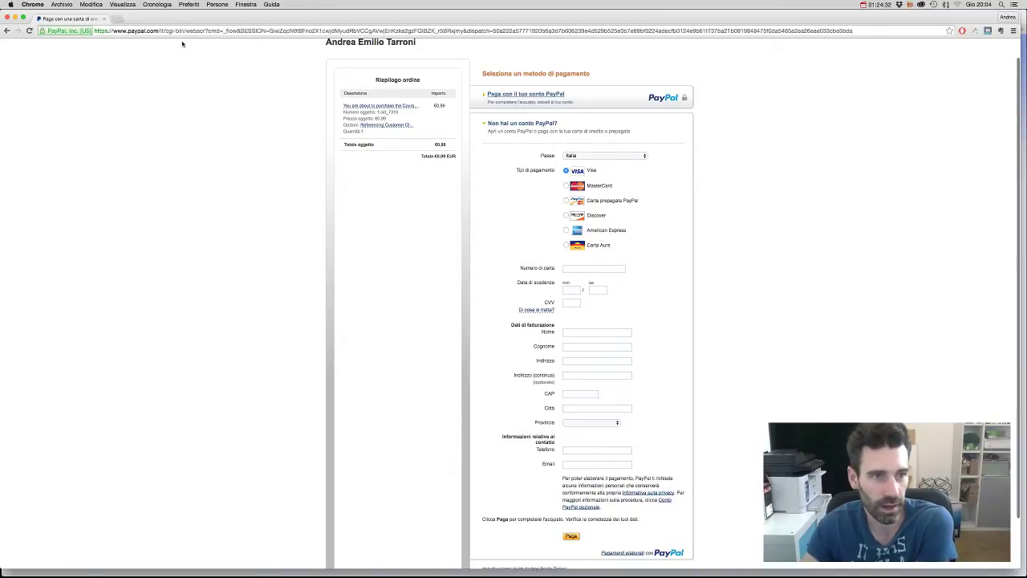
- Minimize the PayPal checkout window and switch Safari to the Italian Digital Academy tab
left_click(14, 17)
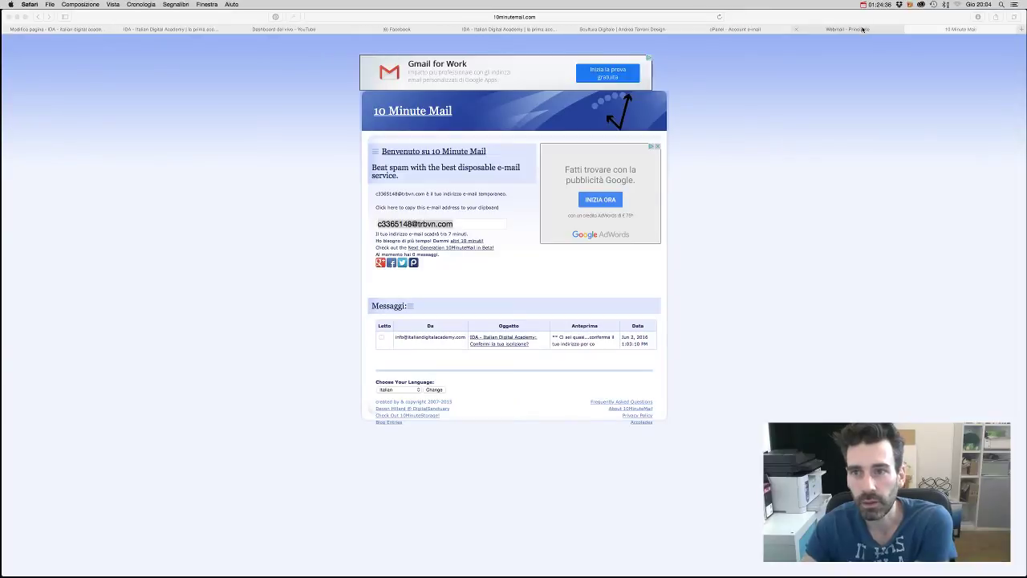
left_click(866, 29)
left_click(725, 29)
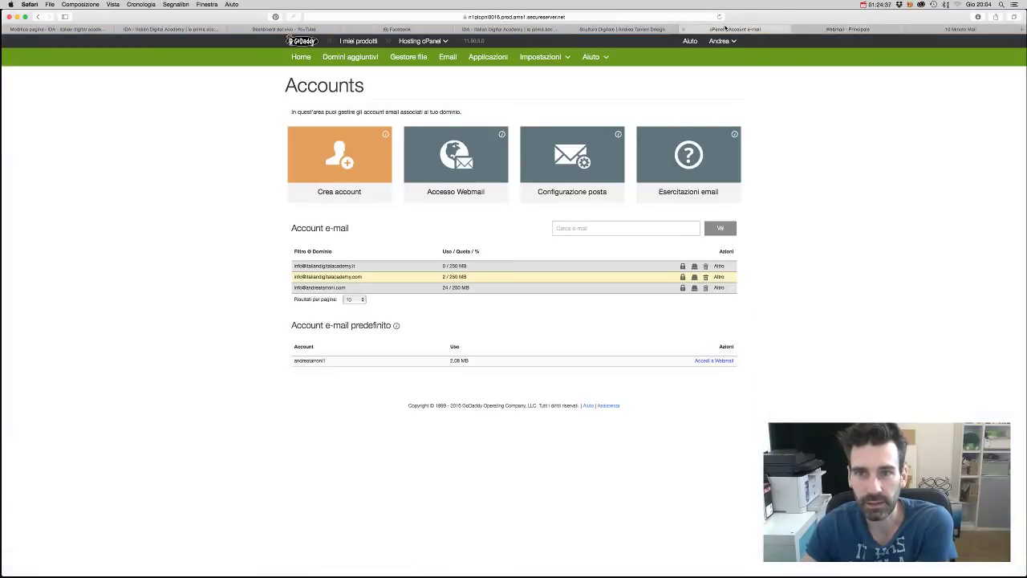
left_click(649, 31)
left_click(525, 28)
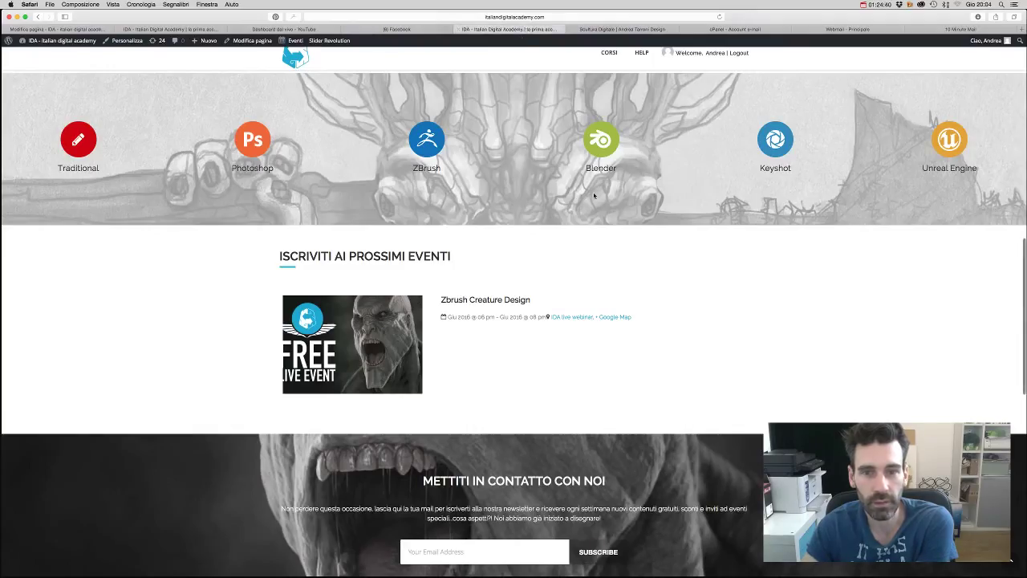
scroll(594, 196, "up", 2)
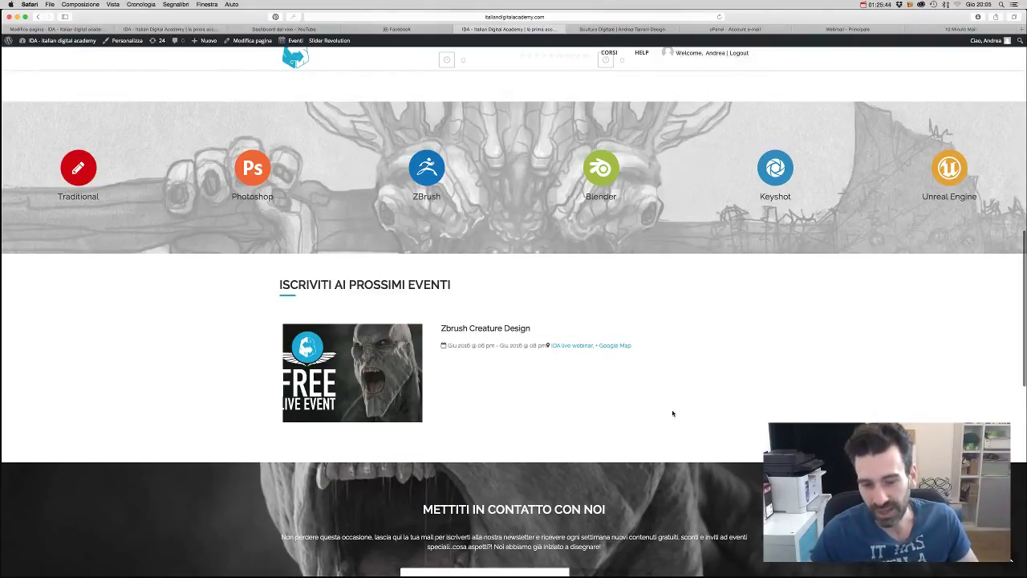
scroll(436, 168, "up", 10)
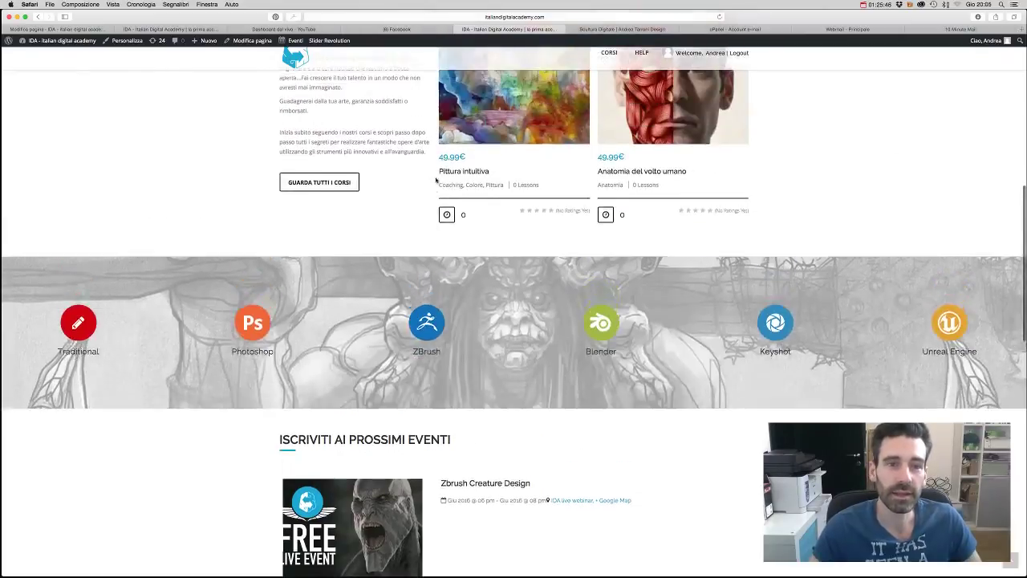
- Advance the I CORSI carousel, open Corso di zBrush, and scroll through its intro video and lessons
left_click(740, 200)
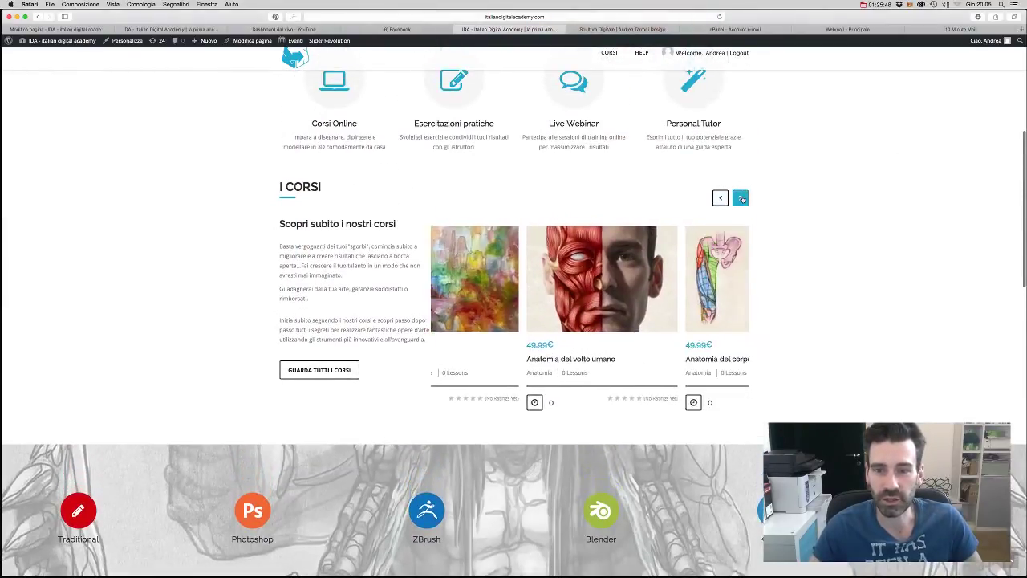
left_click(740, 199)
mouse_move(642, 289)
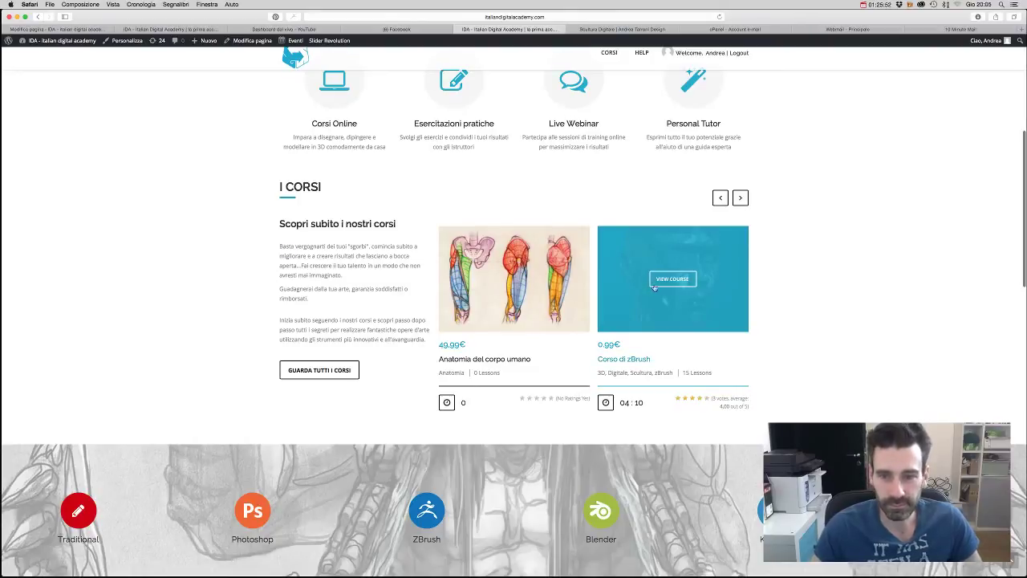
left_click(666, 277)
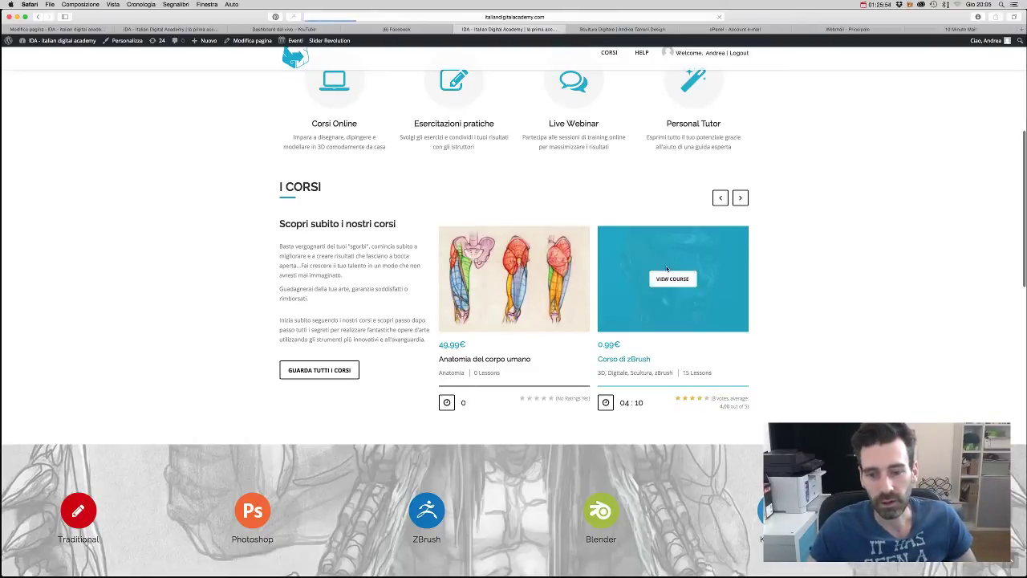
scroll(610, 274, "down", 5)
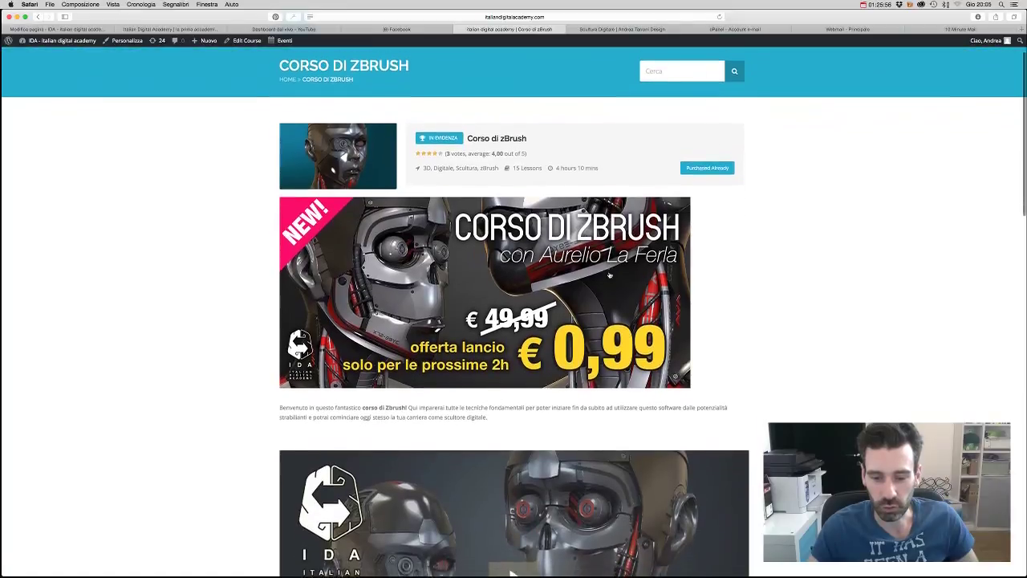
scroll(609, 274, "down", 5)
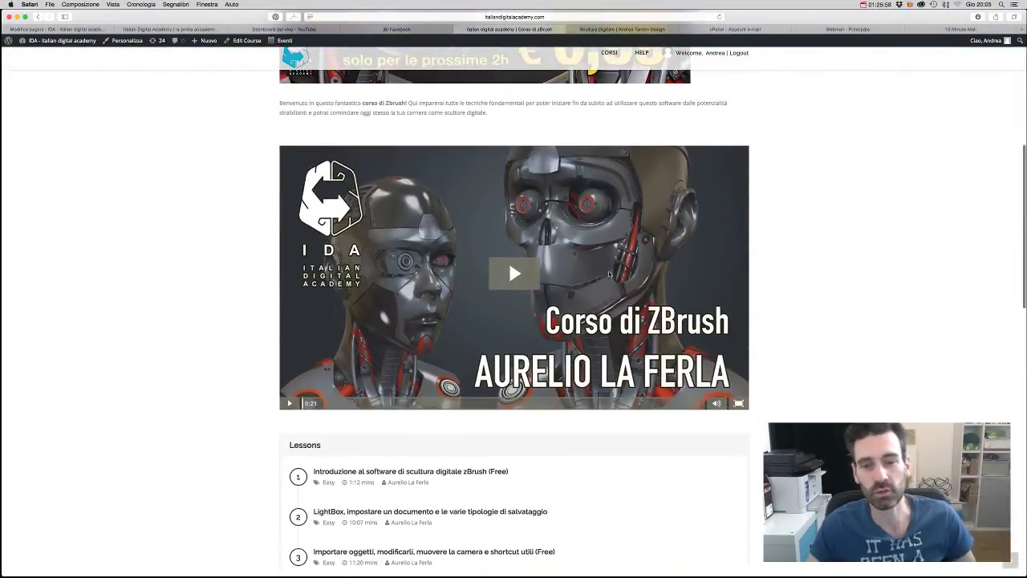
scroll(514, 262, "down", 3)
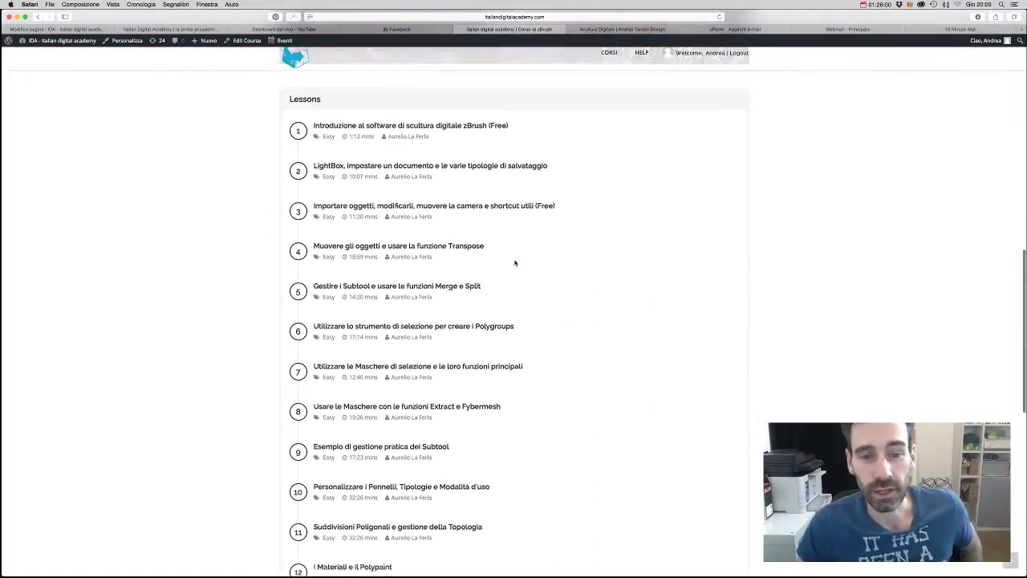
scroll(515, 263, "up", 1)
scroll(515, 262, "up", 5)
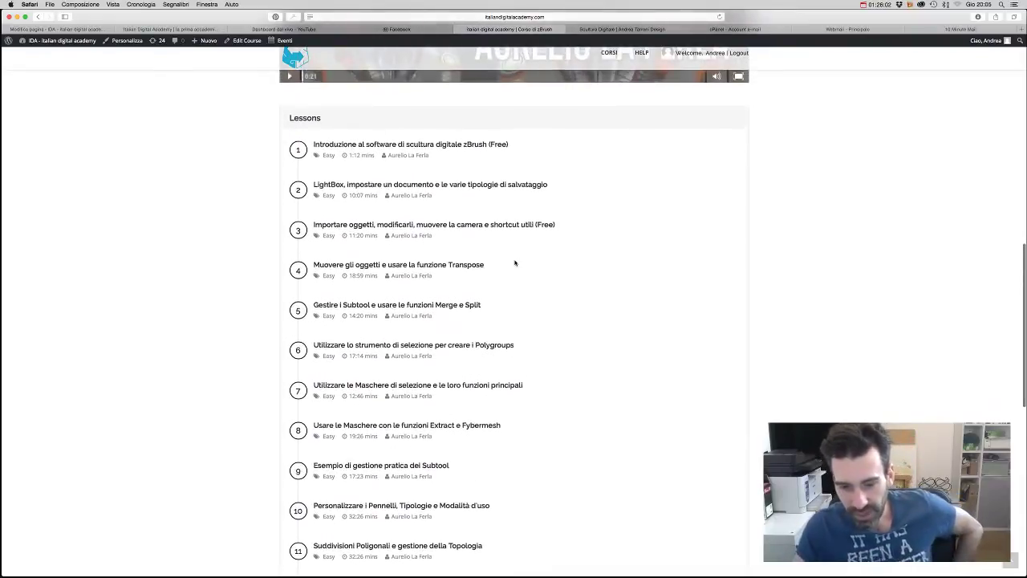
scroll(516, 262, "up", 2)
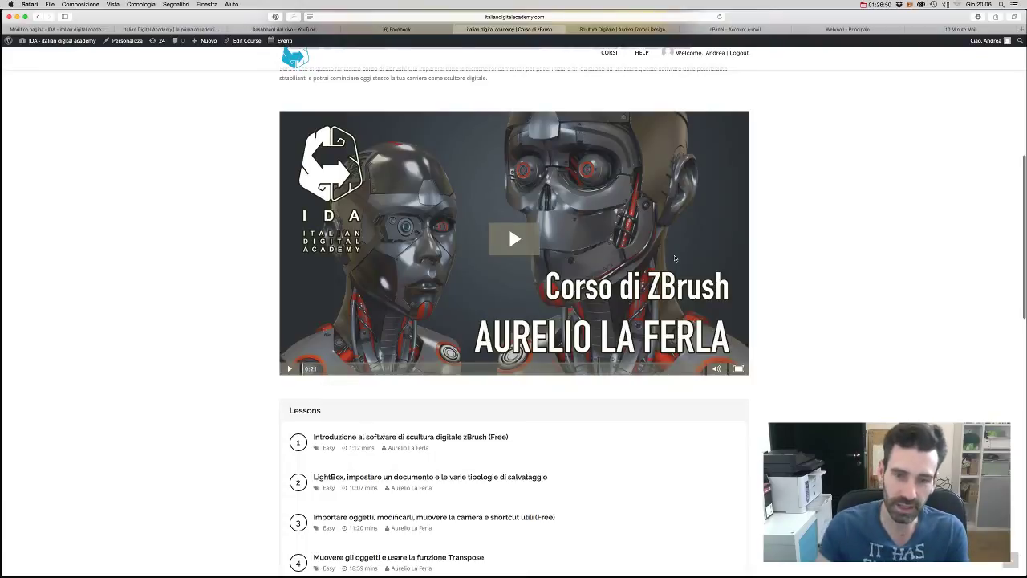
scroll(675, 258, "up", 5)
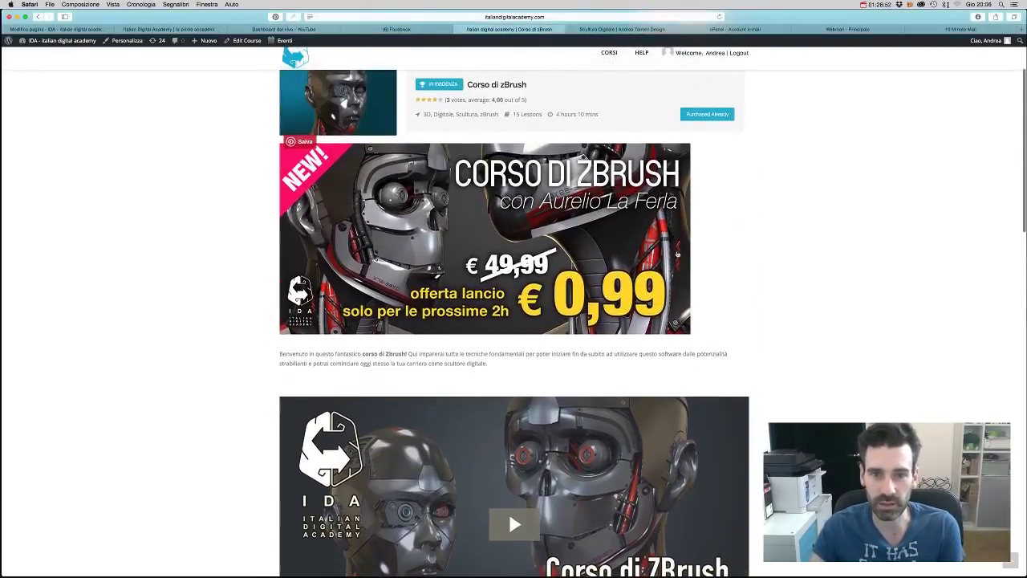
scroll(749, 280, "up", 1)
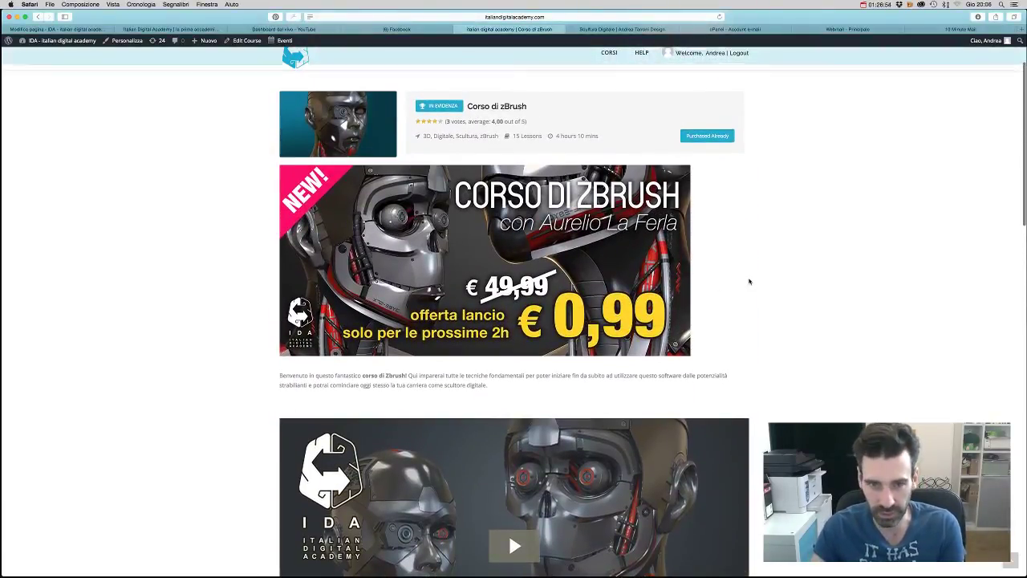
scroll(750, 281, "up", 3)
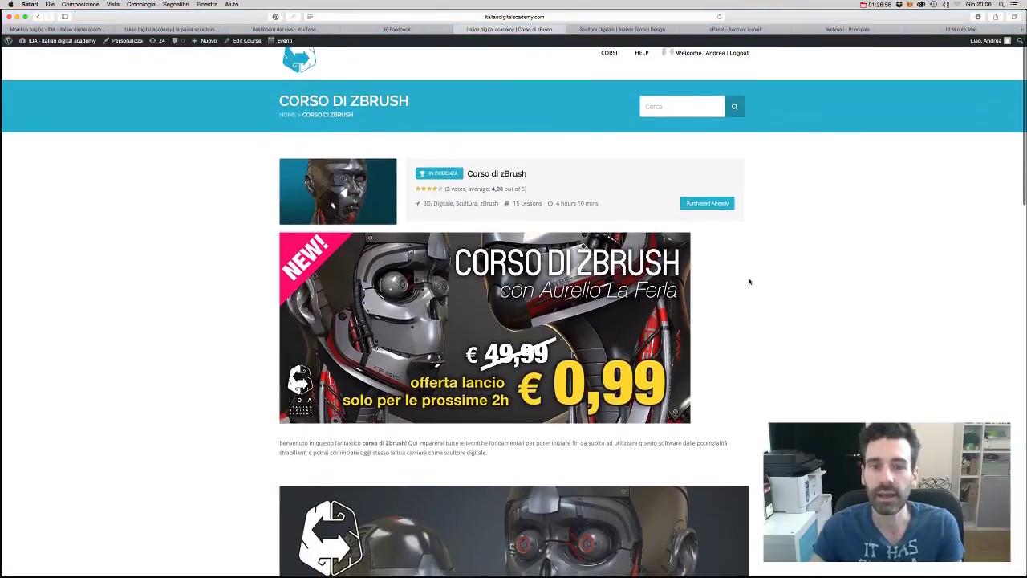
scroll(750, 281, "down", 4)
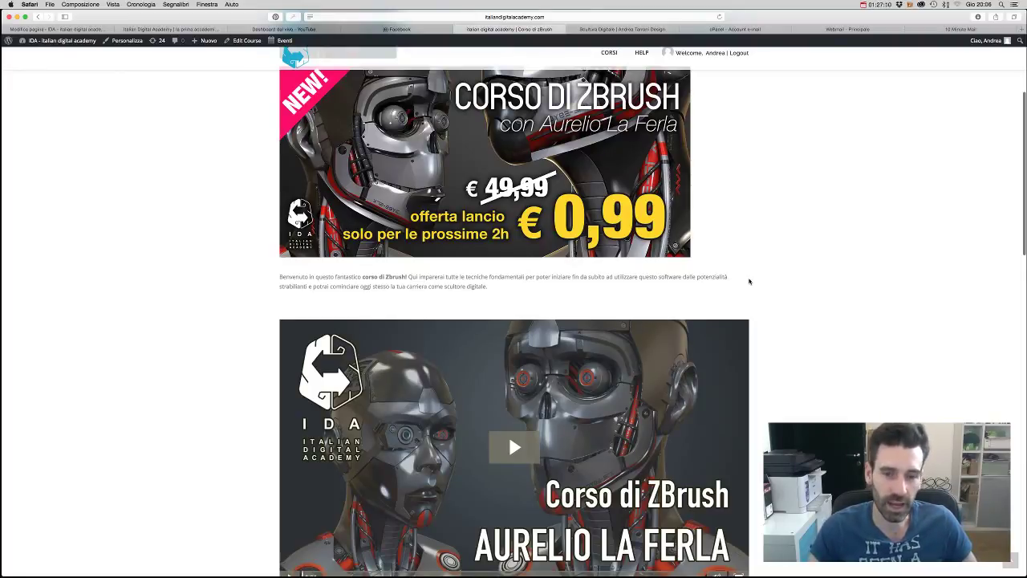
scroll(817, 313, "down", 5)
scroll(817, 313, "down", 10)
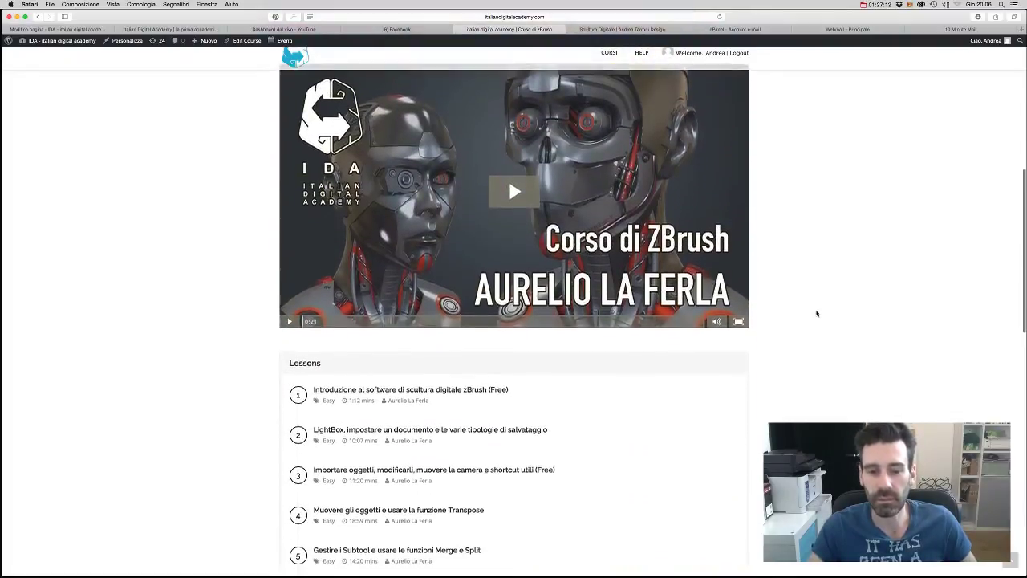
scroll(817, 313, "down", 8)
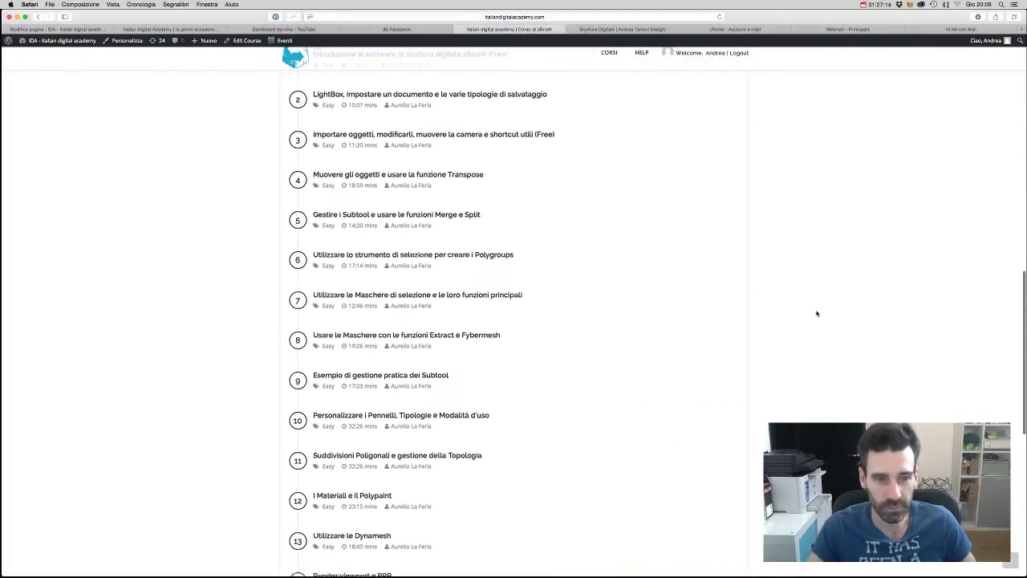
scroll(817, 313, "down", 2)
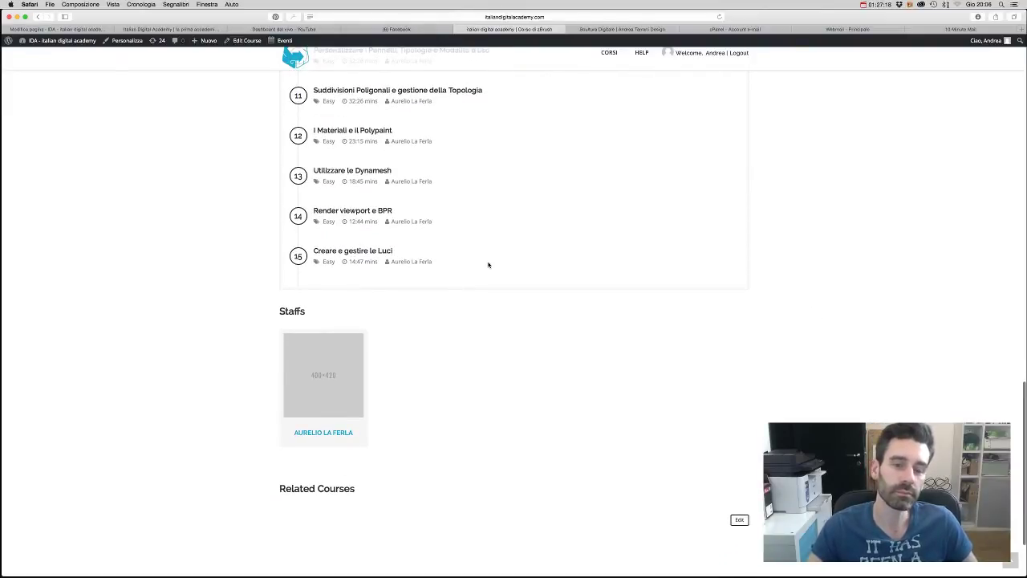
scroll(488, 265, "up", 14)
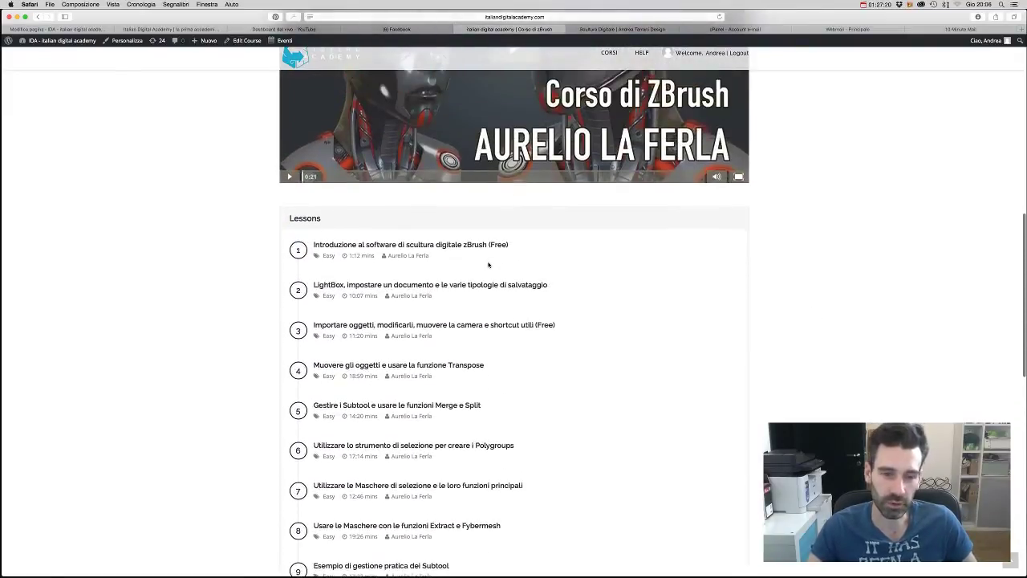
scroll(488, 264, "down", 7)
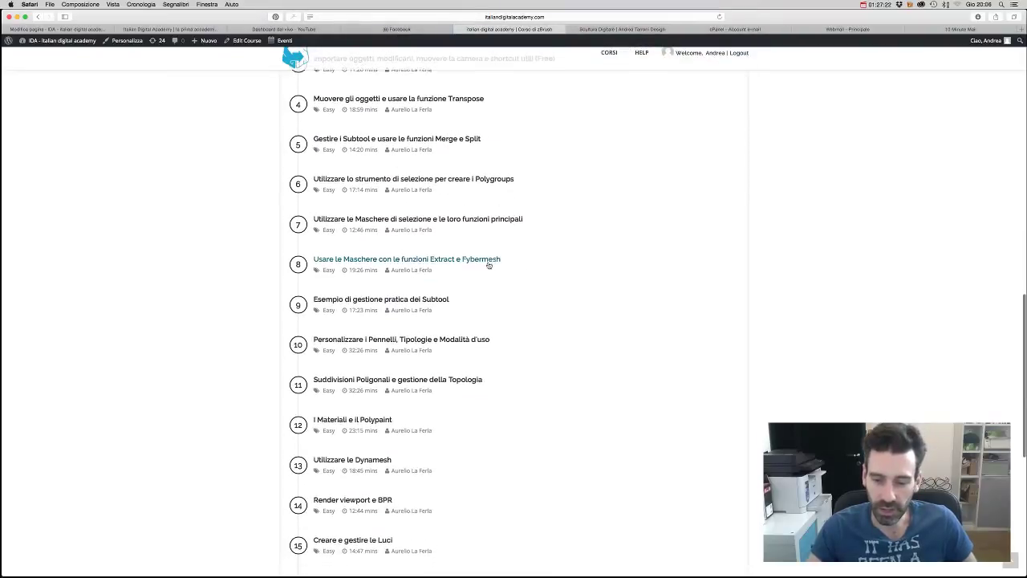
scroll(488, 265, "down", 2)
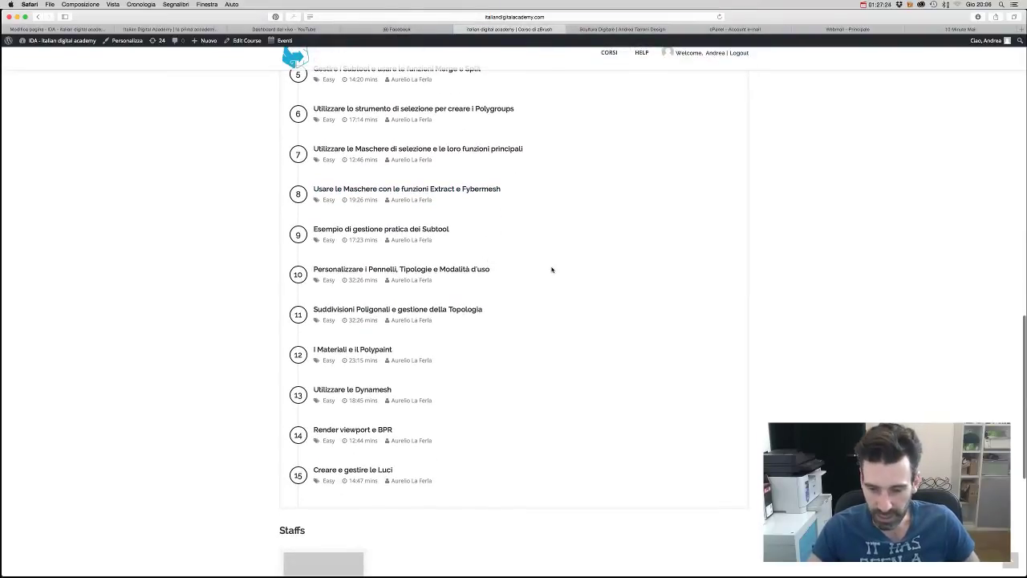
scroll(551, 270, "up", 12)
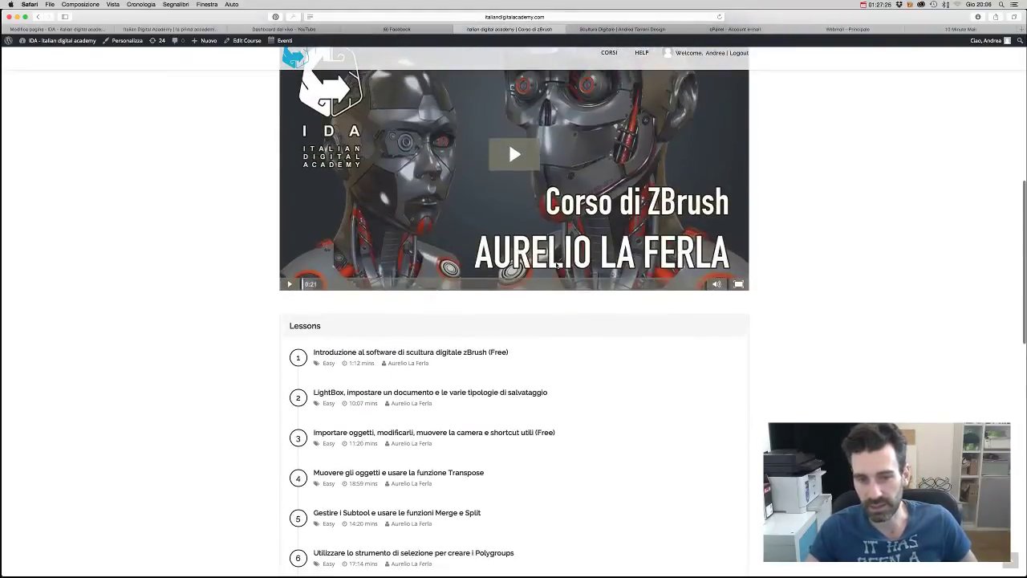
scroll(766, 283, "up", 9)
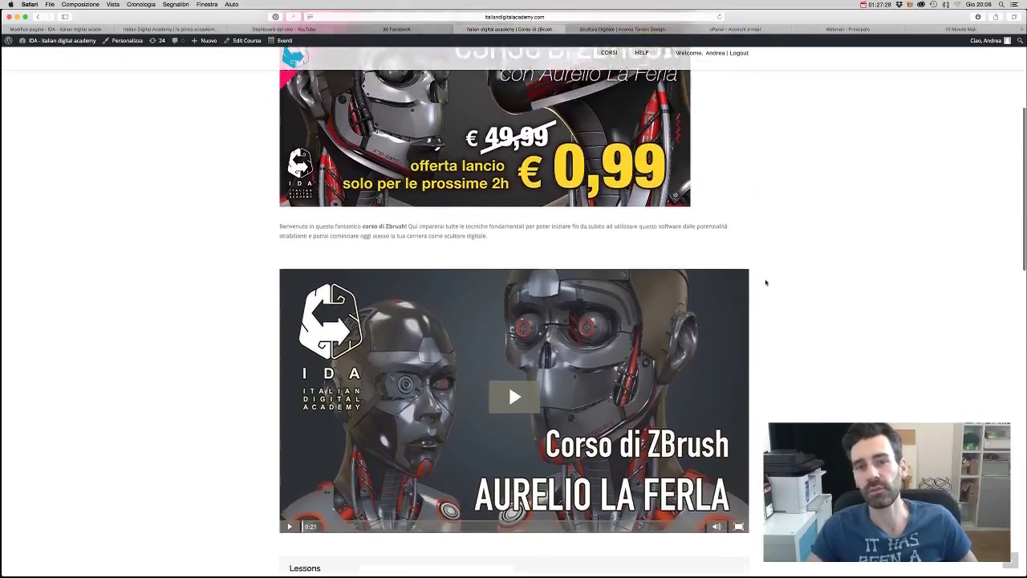
scroll(766, 283, "up", 1)
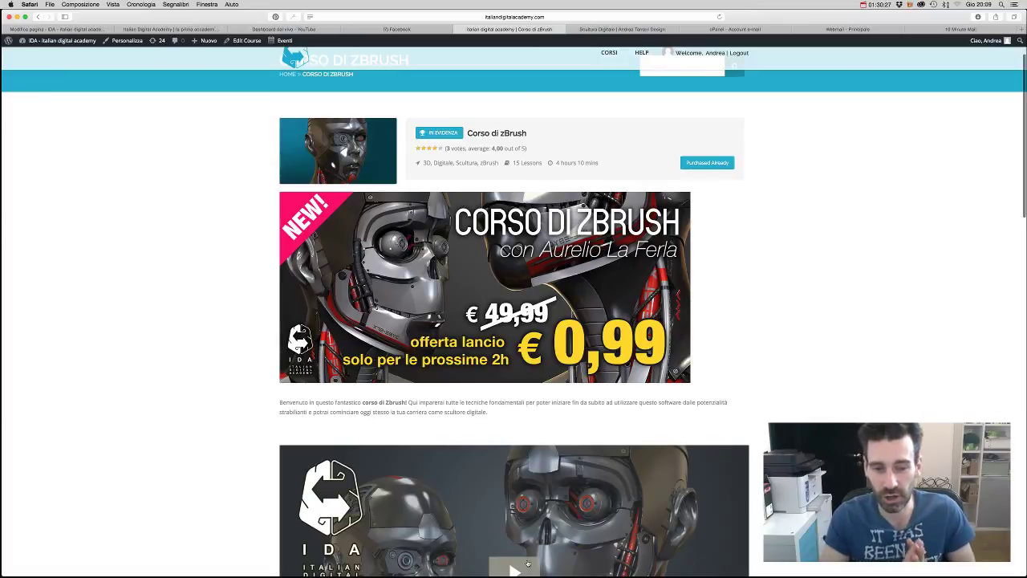
- Cycle through the Safari tabs to the digital sculpture portfolio showing the ABYSSO creature bust
left_click(310, 29)
left_click(424, 30)
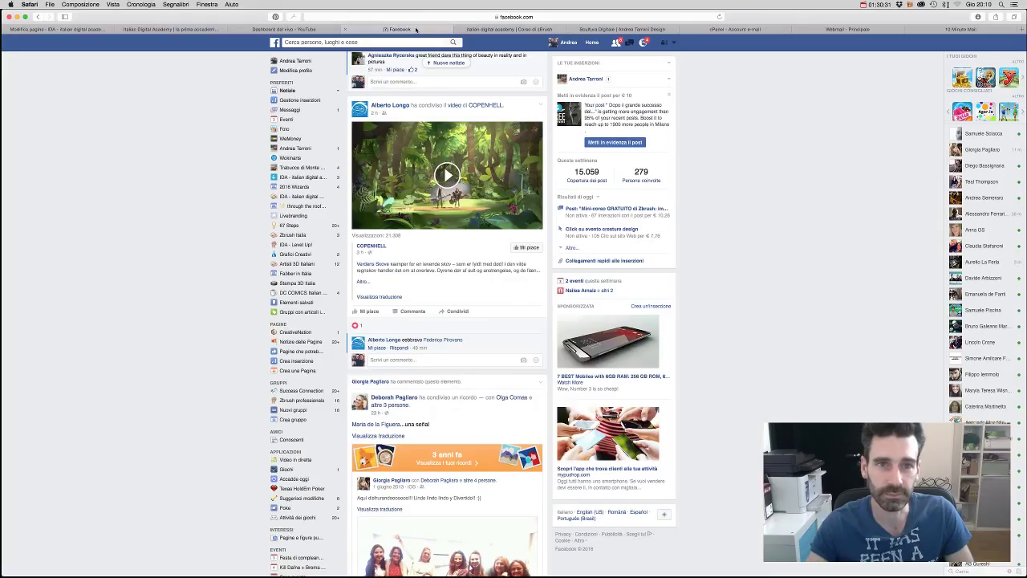
left_click(950, 30)
left_click(750, 30)
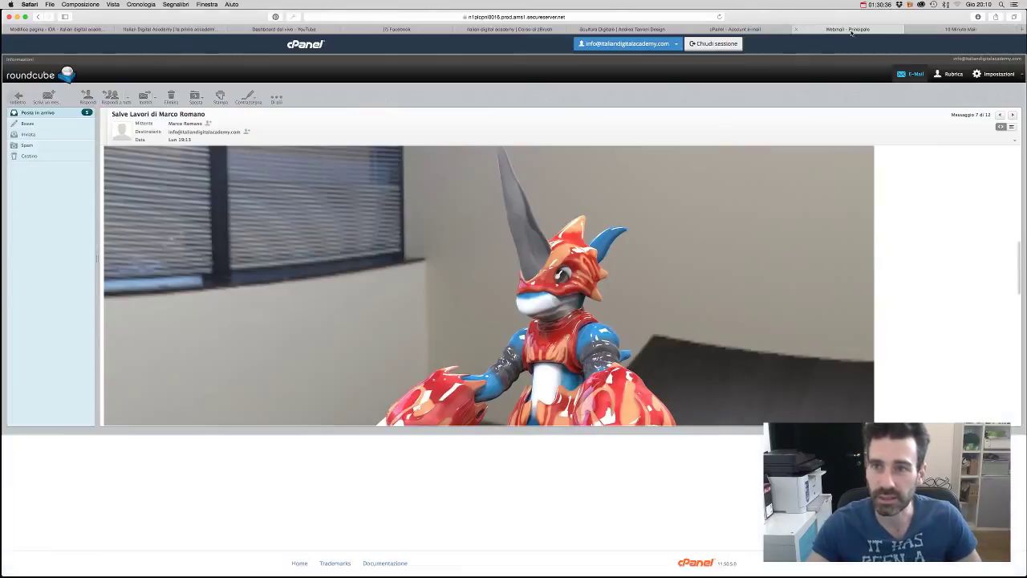
left_click(750, 30)
left_click(622, 29)
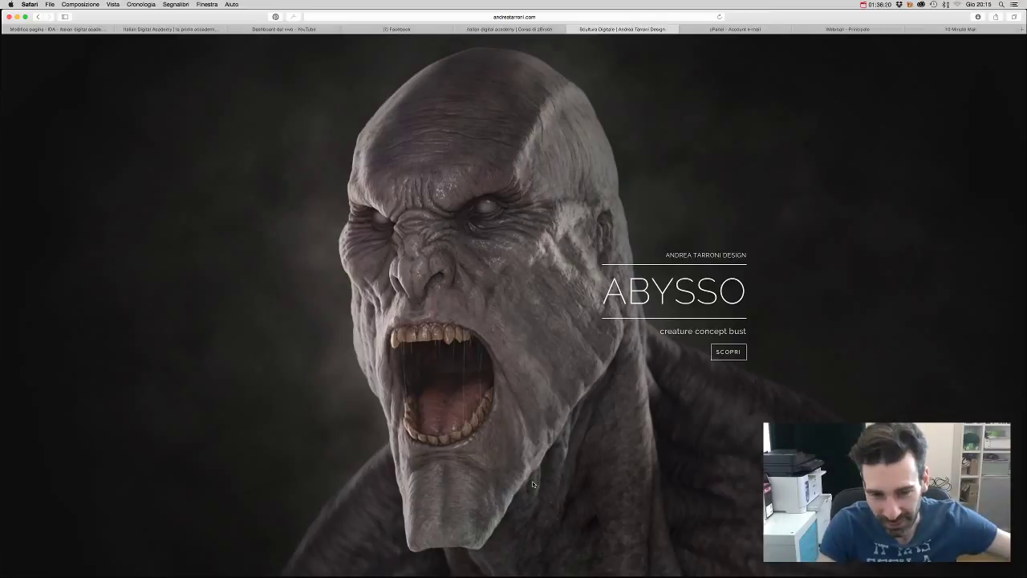
- Force-quit the accidentally launched After Effects from the Dock and bring OBS Studio to the front
key("ctrl+Up")
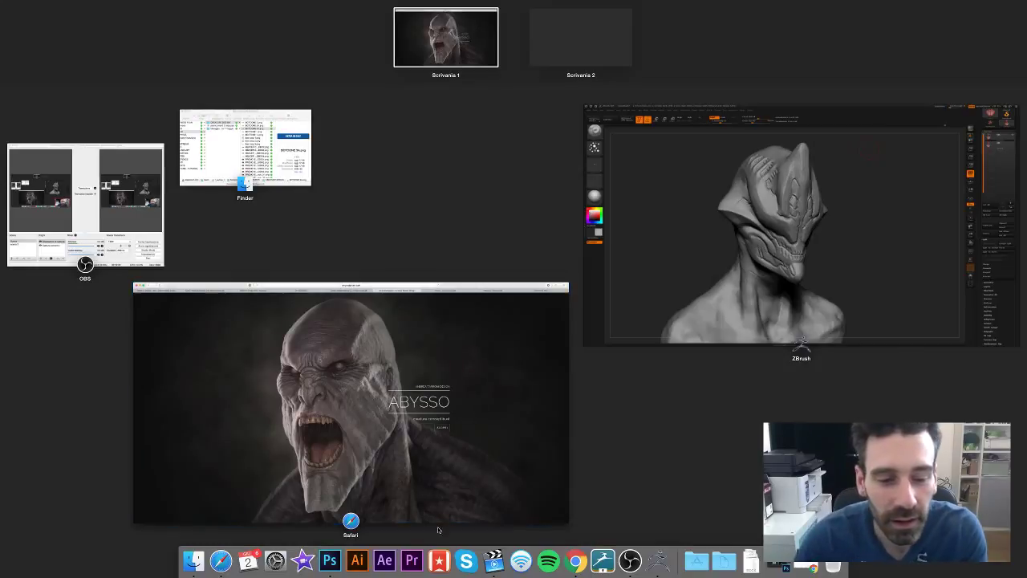
left_click(384, 559)
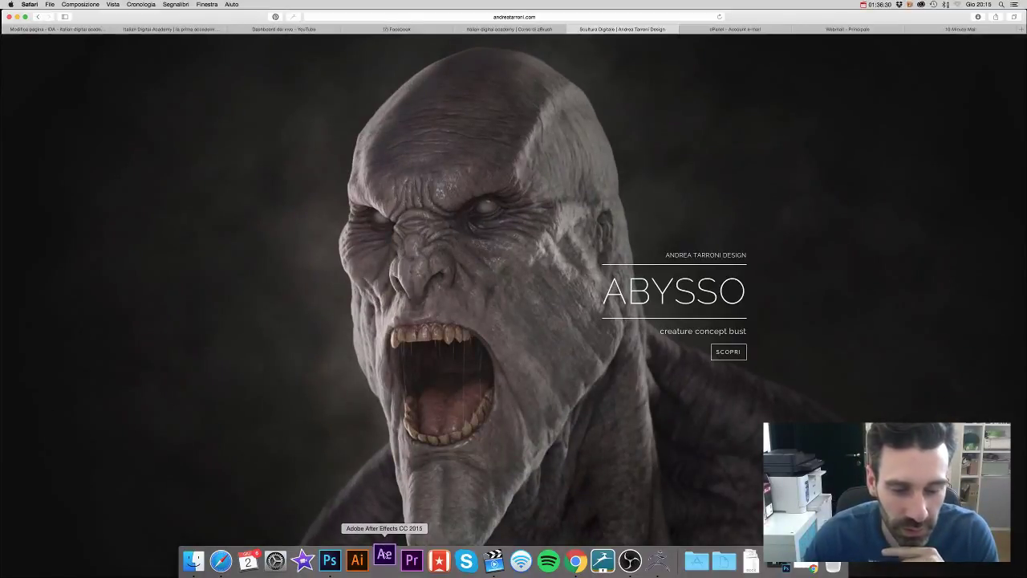
right_click(385, 558)
right_click(385, 558)
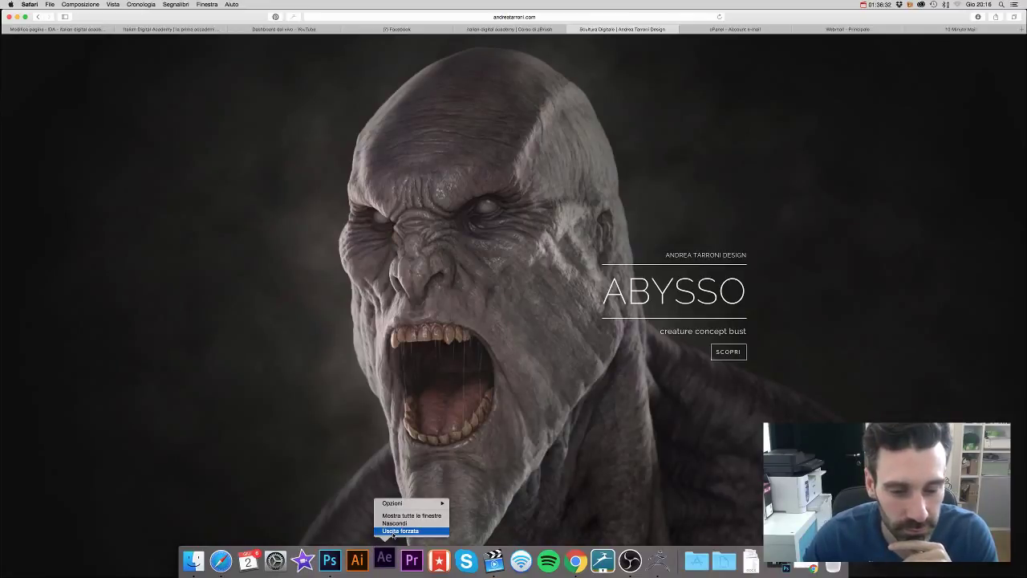
left_click(401, 525)
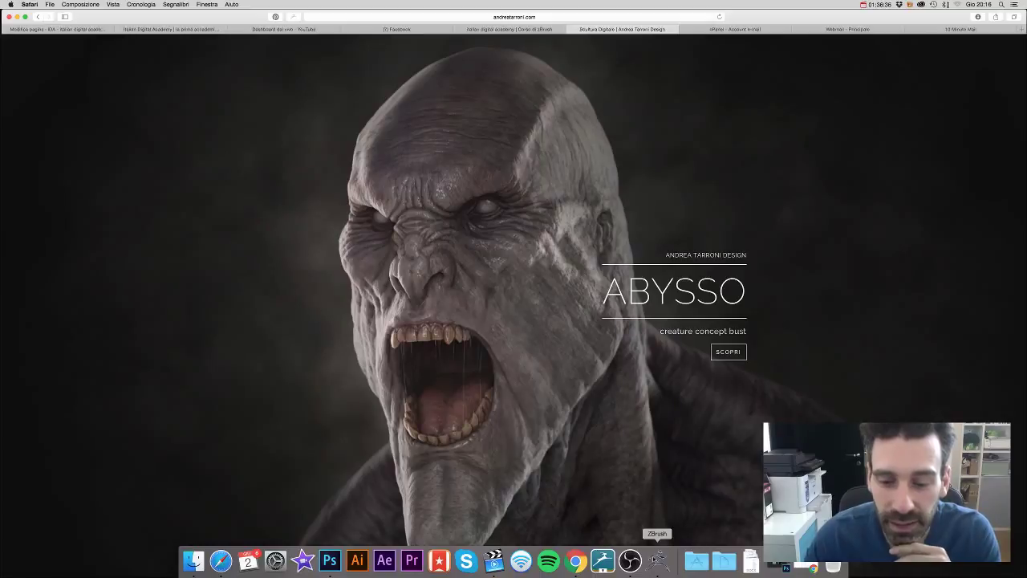
left_click(630, 561)
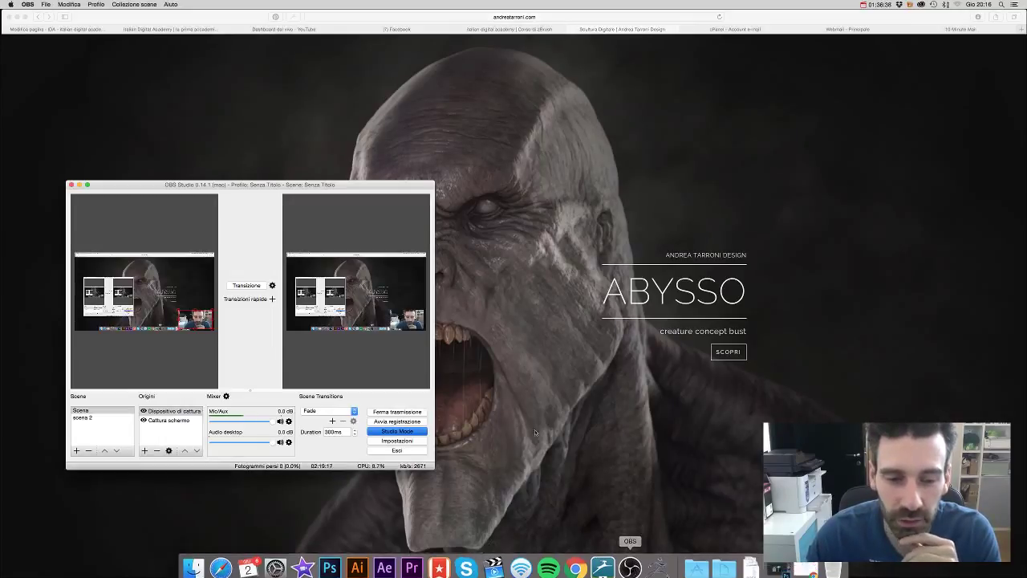